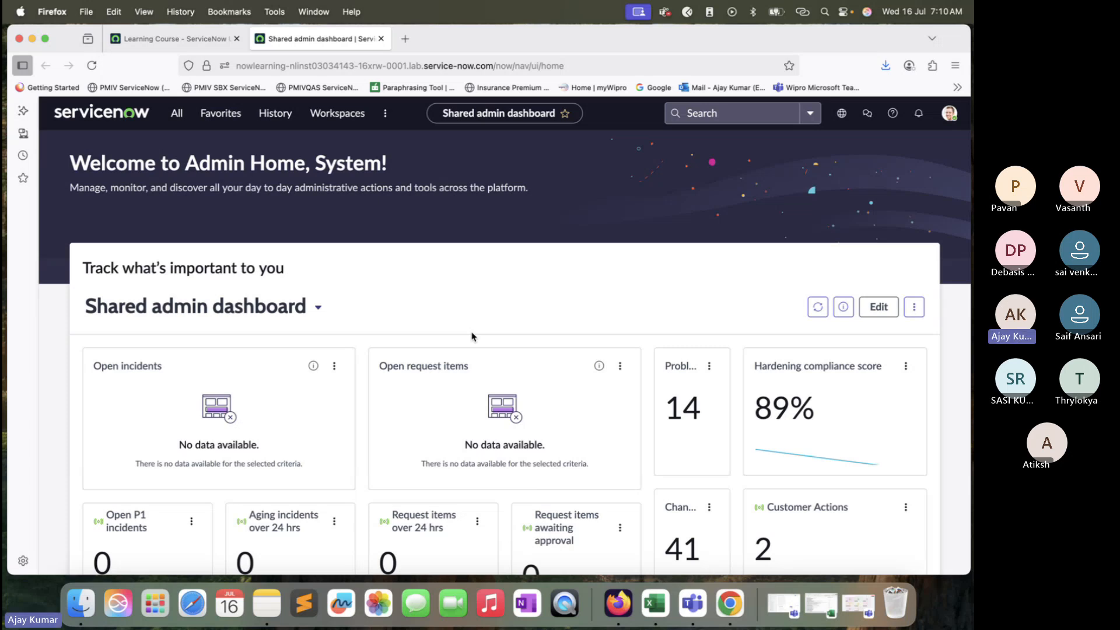
Step: Open the Discovery Credentials list by filtering the application navigator for "crede"
{"action": "left_click", "coordinate": [175, 113]}
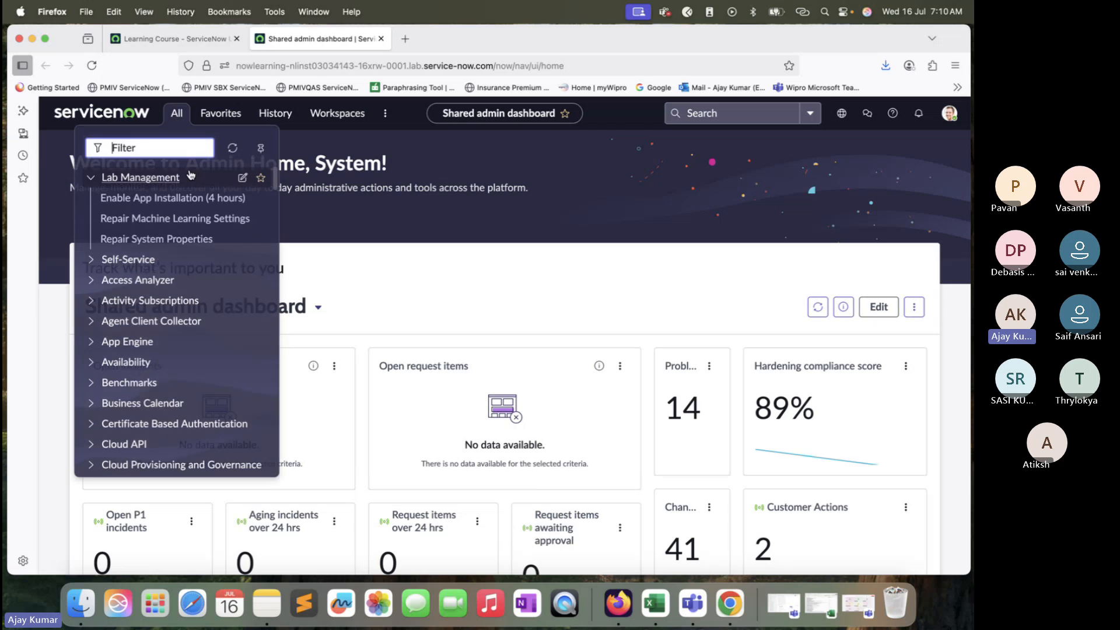
{"action": "type", "text": "crede"}
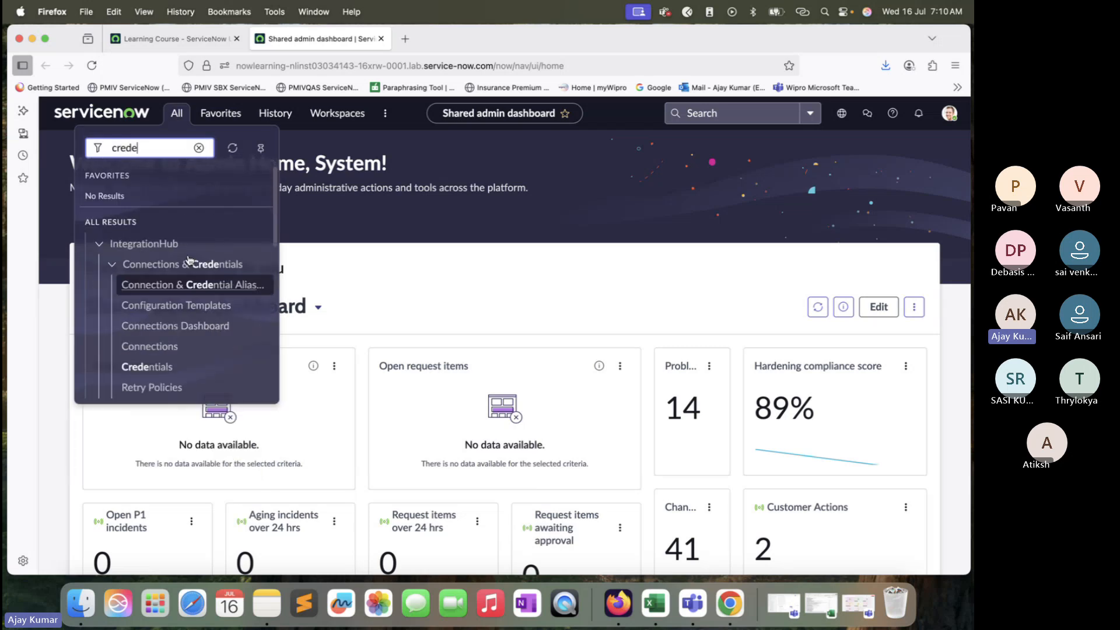
{"action": "scroll", "coordinate": [197, 385], "scroll_direction": "down", "scroll_amount": 3}
{"action": "scroll", "coordinate": [196, 385], "scroll_direction": "down", "scroll_amount": 4}
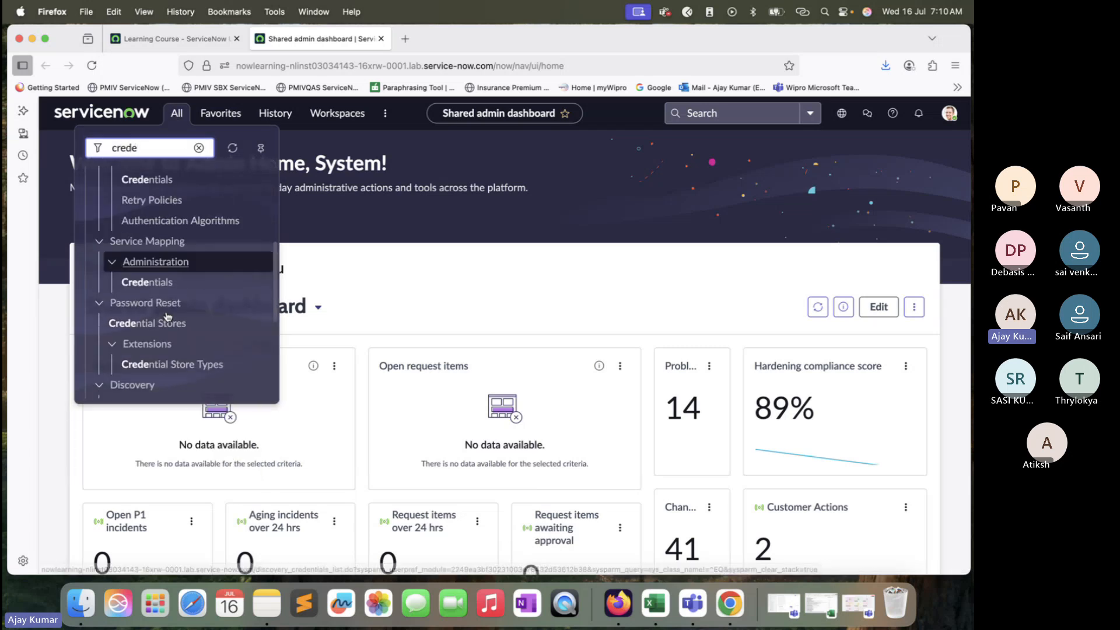
{"action": "left_click", "coordinate": [136, 351], "text": "super"}
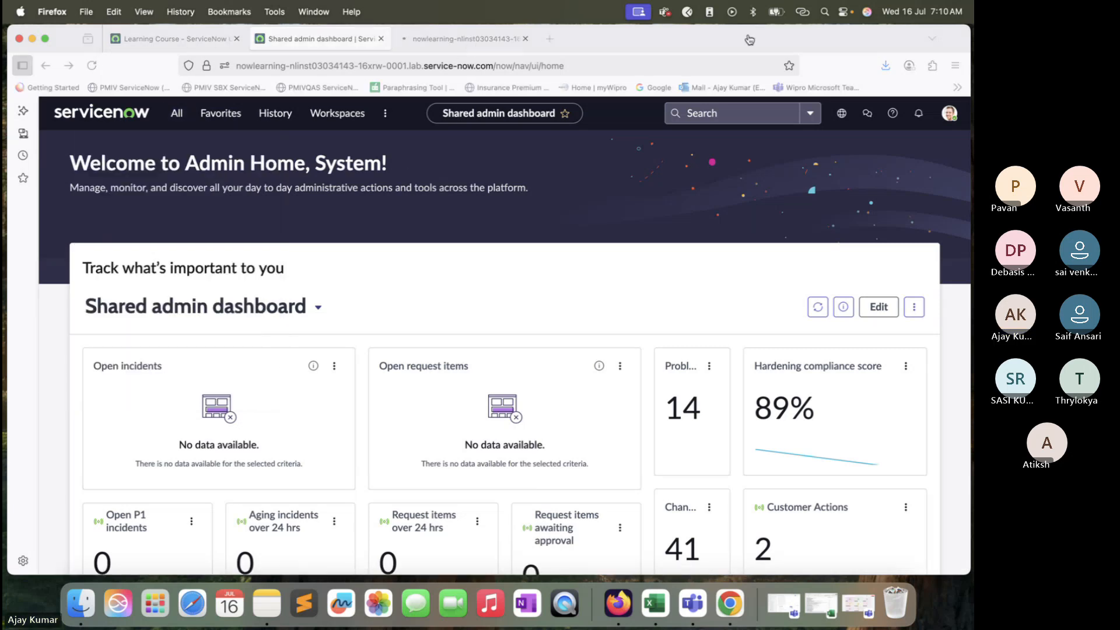
{"action": "left_click_drag", "start_coordinate": [827, 39], "coordinate": [825, 64]}
{"action": "left_click", "coordinate": [461, 63]}
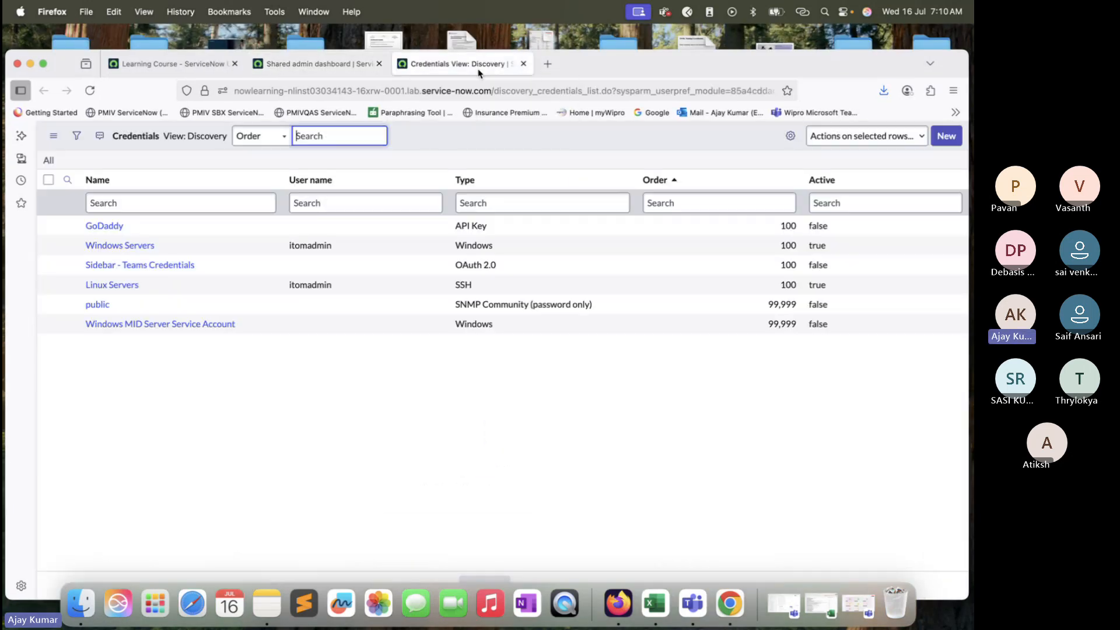
Step: Start a new credential record to reach the credential type chooser
{"action": "left_click", "coordinate": [946, 136]}
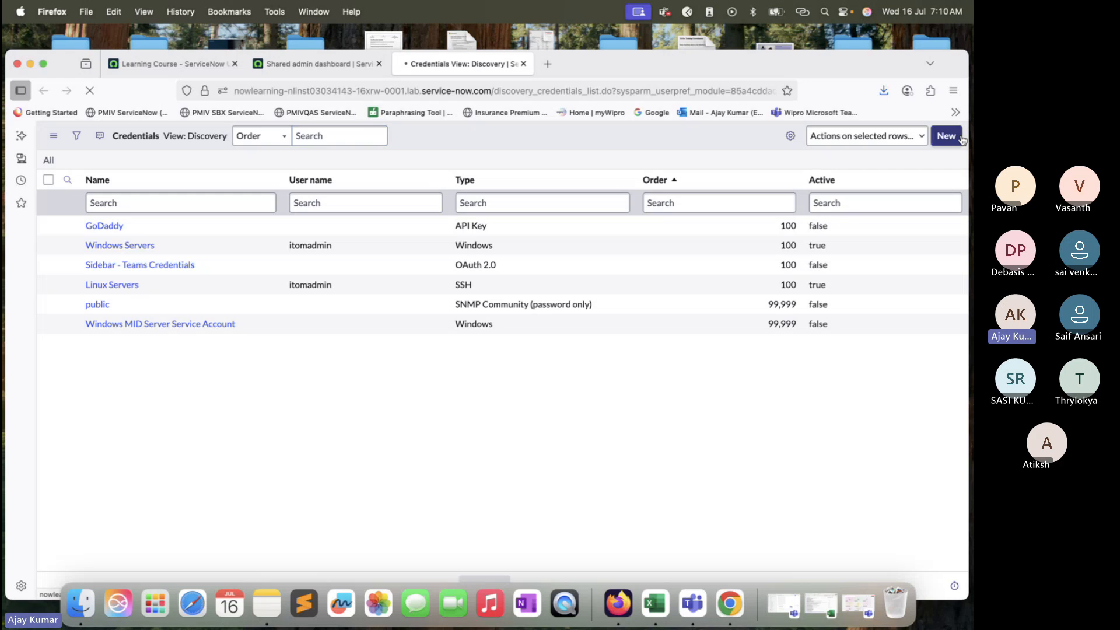
{"action": "scroll", "coordinate": [350, 446], "scroll_direction": "down", "scroll_amount": 2}
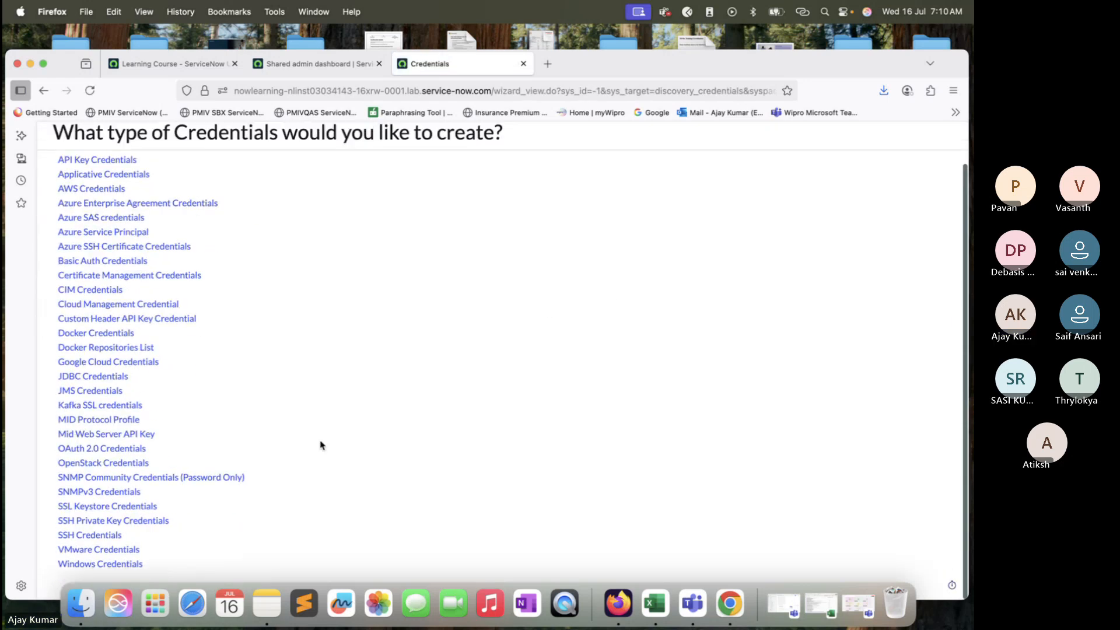
Step: Open SNMP Community Credentials (Password Only) and SNMPv3 Credentials forms in new tabs, switching to the SNMP Community one
{"action": "right_click", "coordinate": [110, 479]}
{"action": "left_click", "coordinate": [175, 404]}
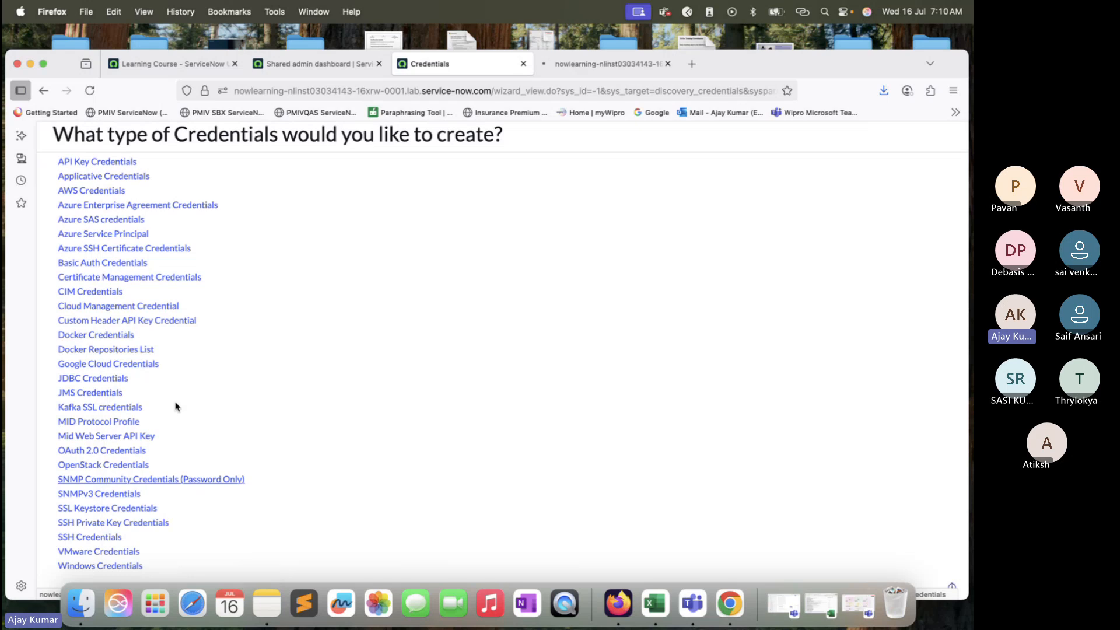
{"action": "right_click", "coordinate": [109, 497]}
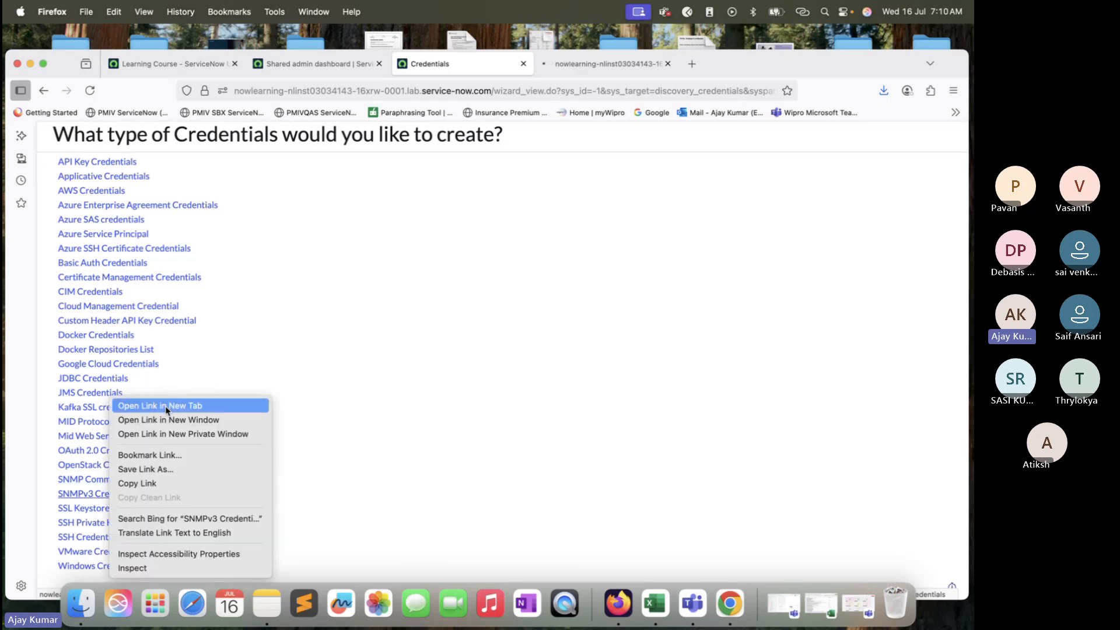
{"action": "left_click", "coordinate": [175, 404]}
{"action": "left_click", "coordinate": [601, 64]}
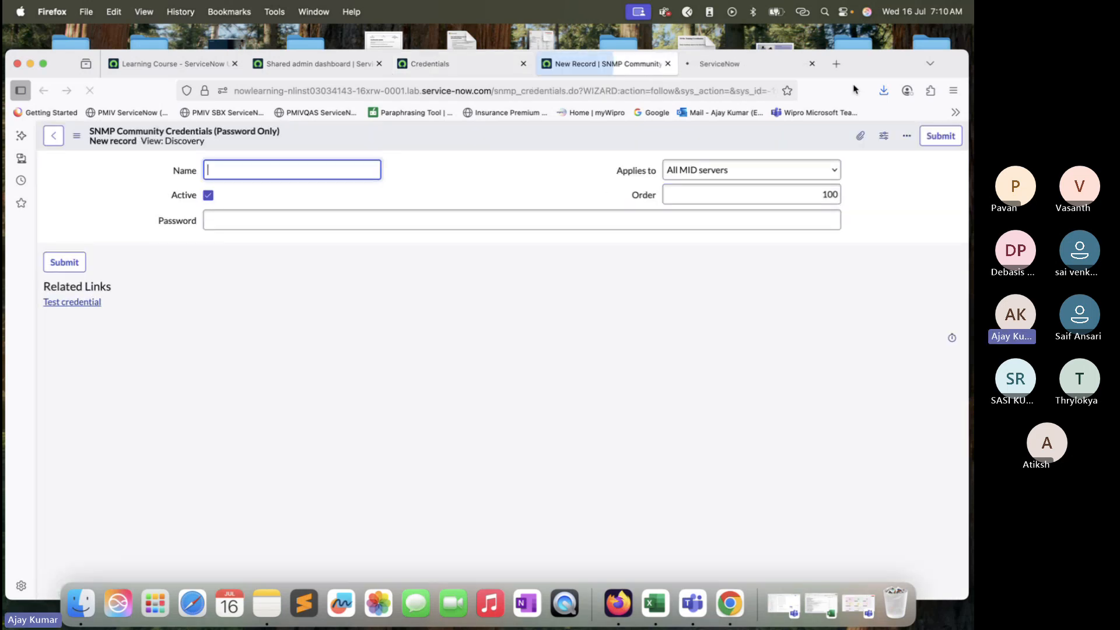
Step: Name the new SNMP community credential "Router Cred"
{"action": "left_click_drag", "start_coordinate": [885, 62], "coordinate": [886, 52]}
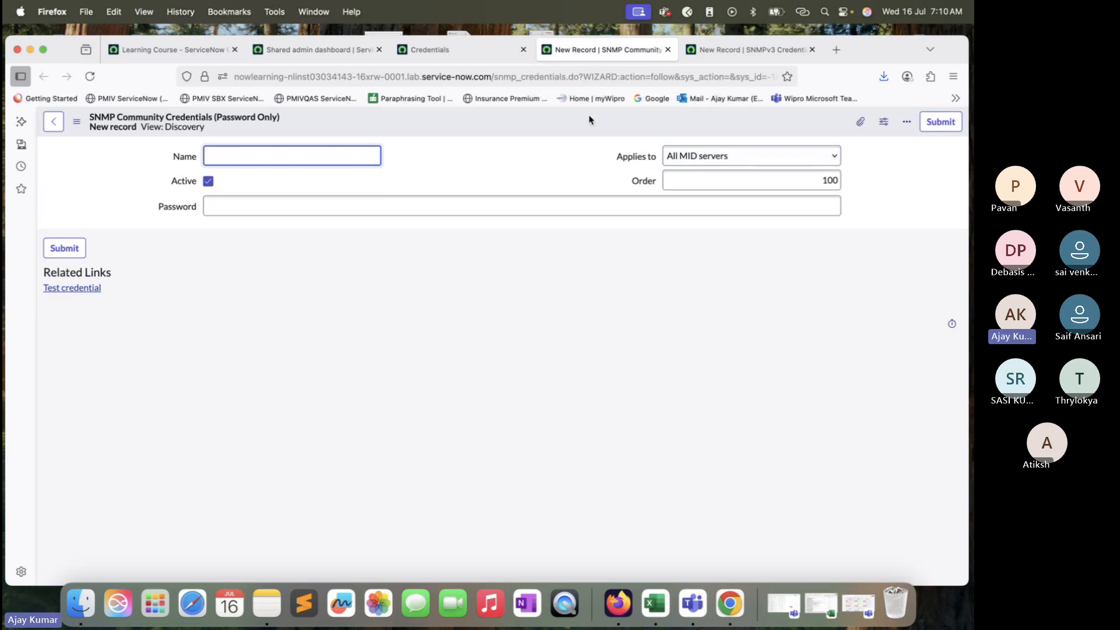
{"action": "left_click", "coordinate": [437, 208]}
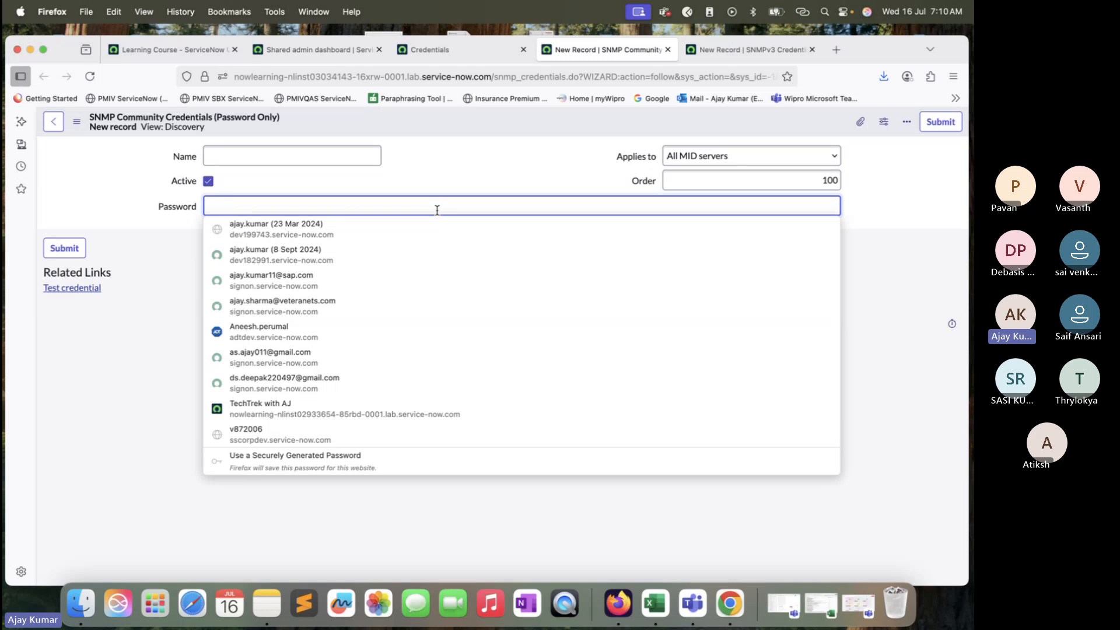
{"action": "left_click", "coordinate": [929, 194]}
{"action": "left_click", "coordinate": [368, 155]}
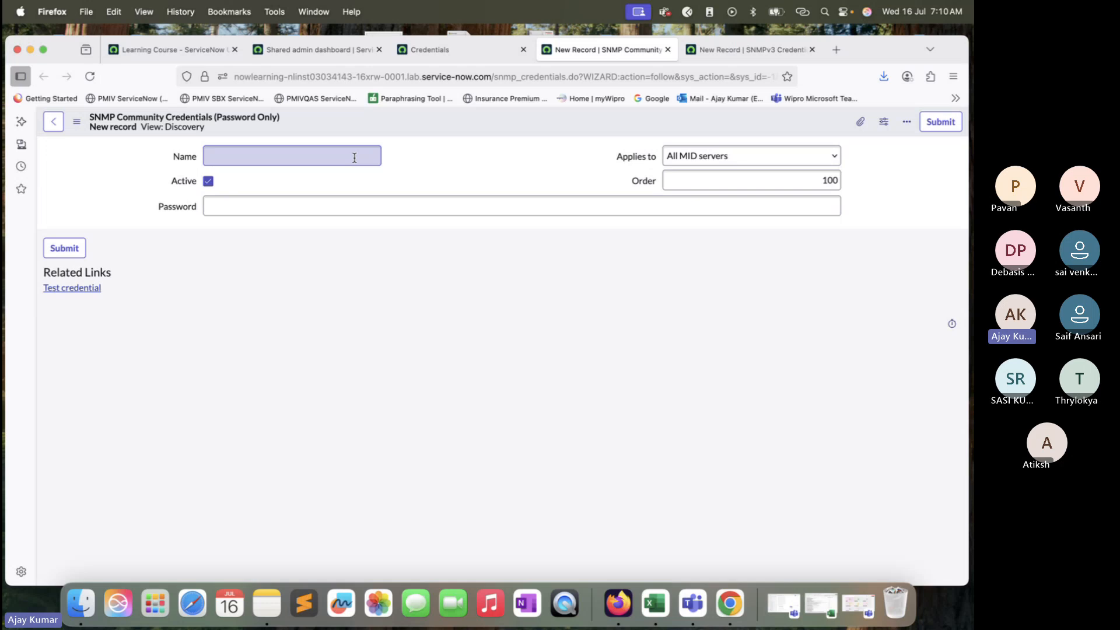
{"action": "left_click", "coordinate": [350, 204]}
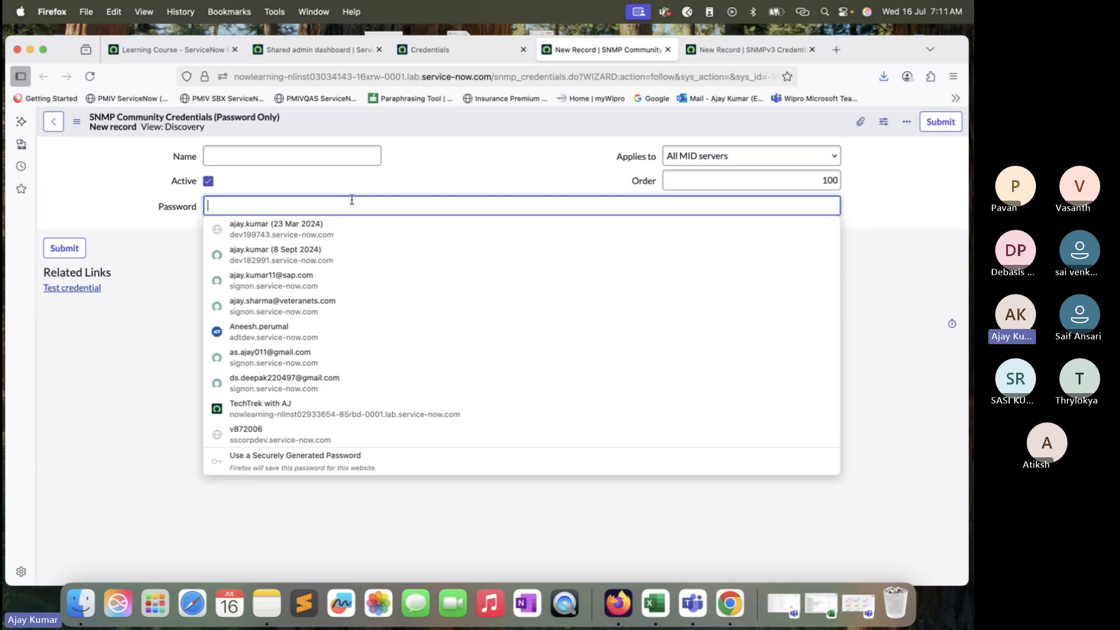
{"action": "left_click", "coordinate": [330, 156]}
{"action": "type", "text": "Ro"}
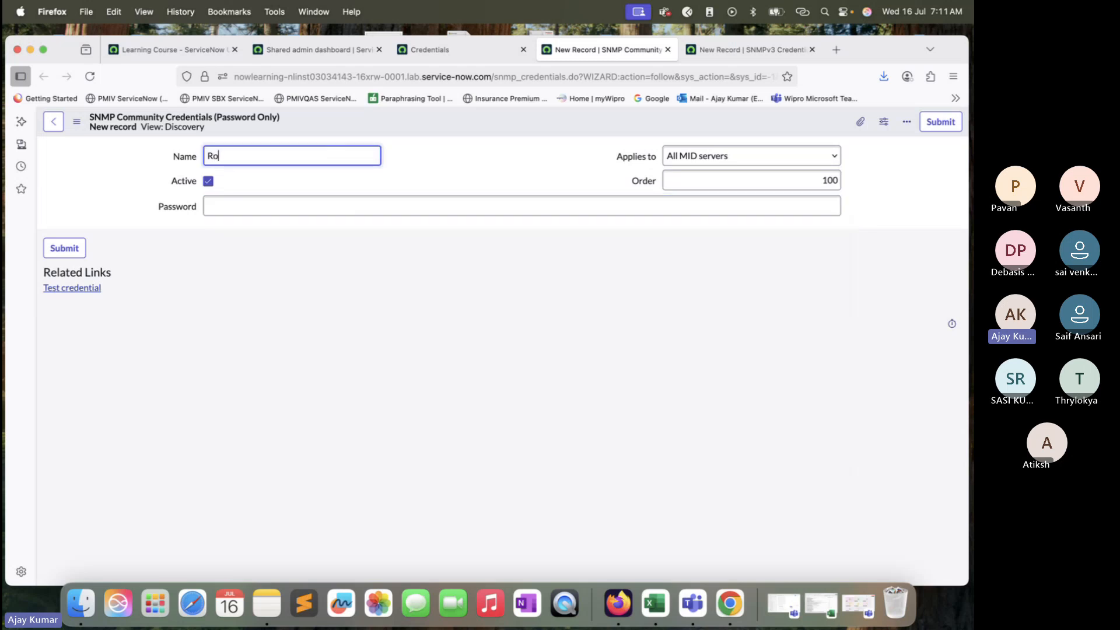
{"action": "type", "text": "uter Cred"}
Step: Enter the community string password and save the Router Cred record
{"action": "left_click", "coordinate": [327, 207]}
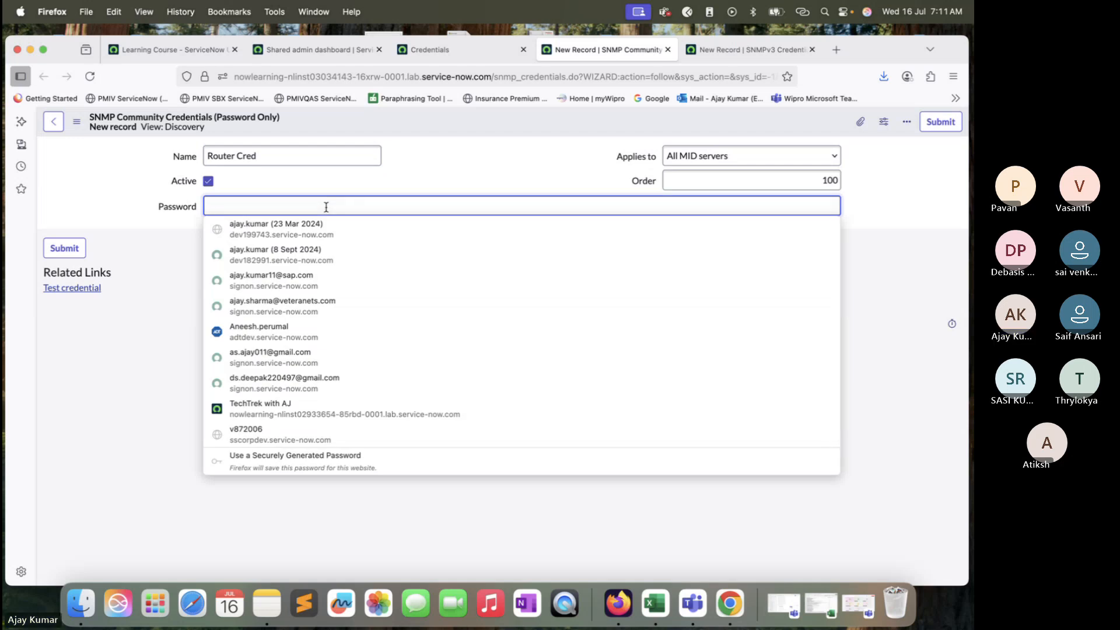
{"action": "type", "text": "public1"}
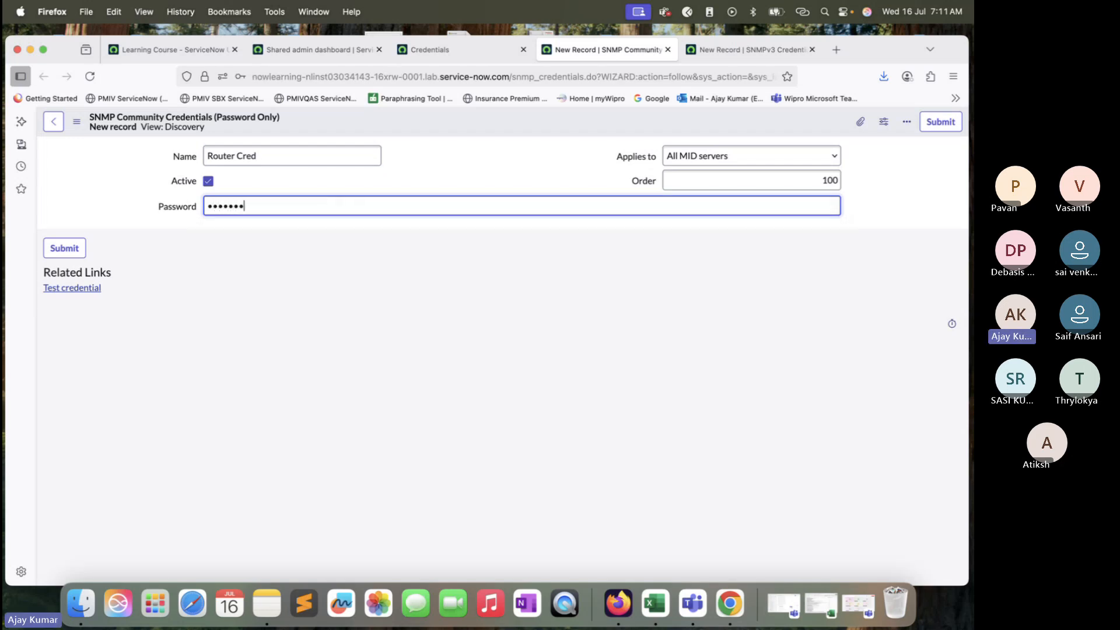
{"action": "right_click", "coordinate": [408, 114]}
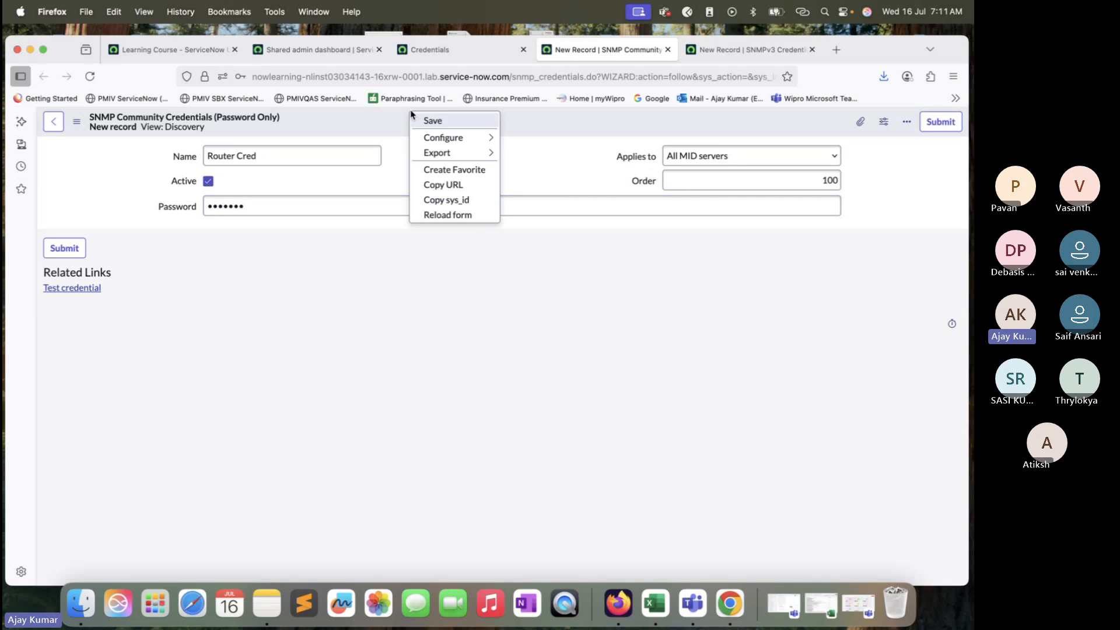
{"action": "left_click", "coordinate": [424, 120]}
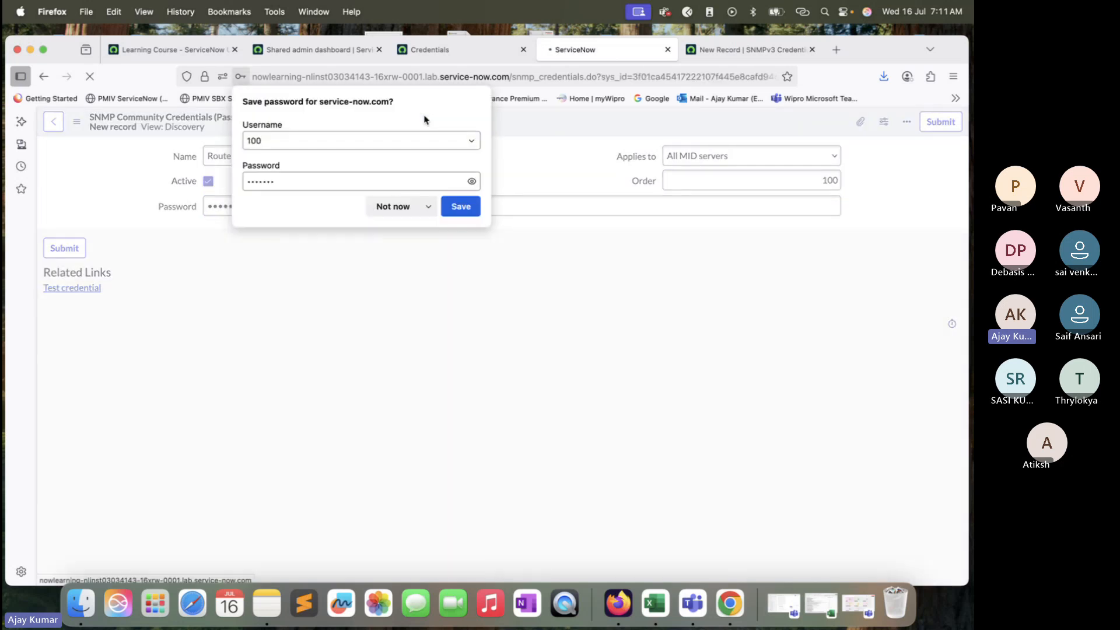
{"action": "left_click", "coordinate": [747, 49]}
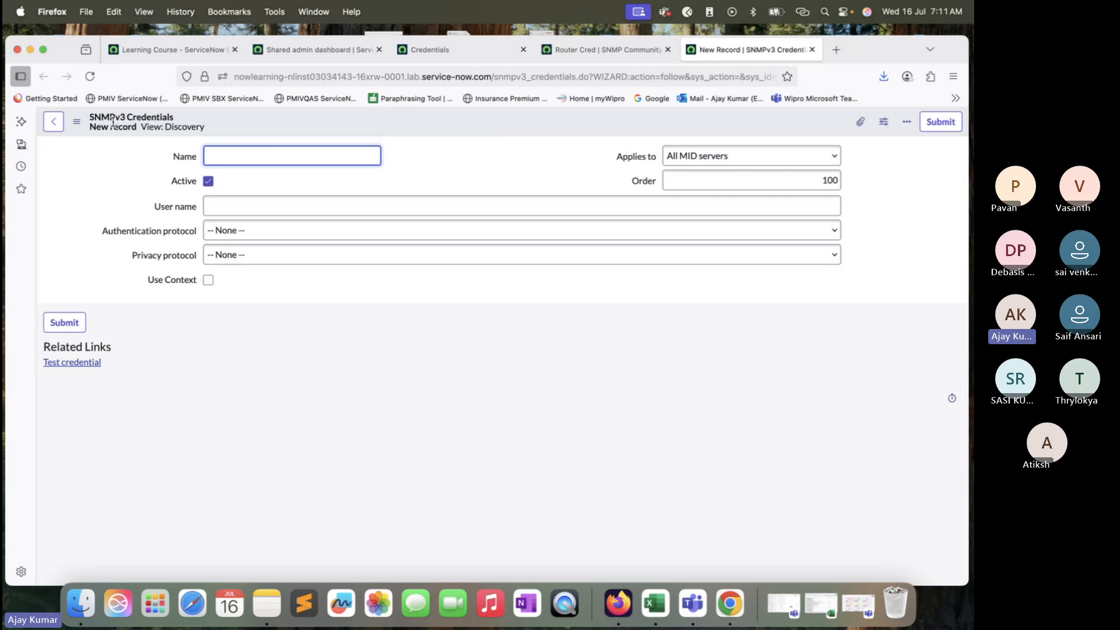
{"action": "left_click", "coordinate": [240, 210]}
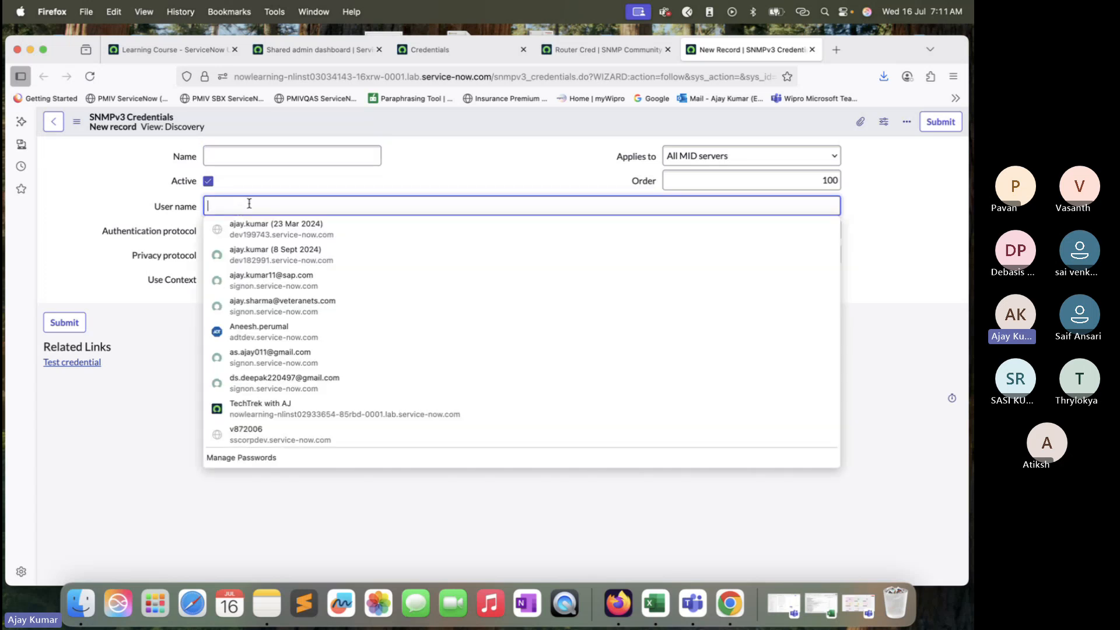
{"action": "left_click", "coordinate": [249, 204]}
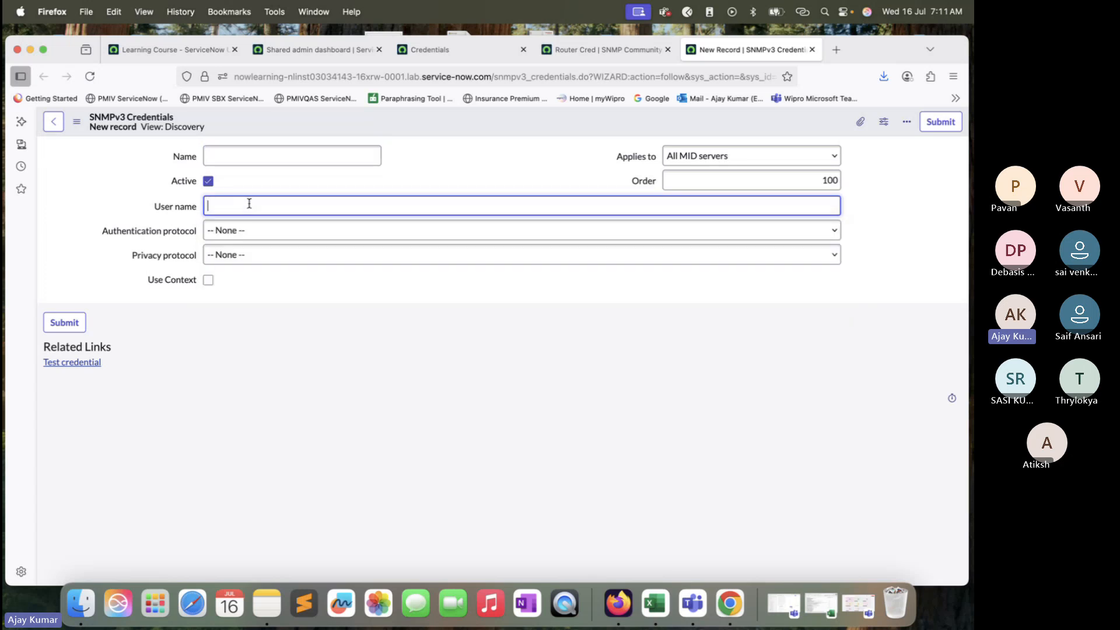
{"action": "left_click", "coordinate": [248, 231]}
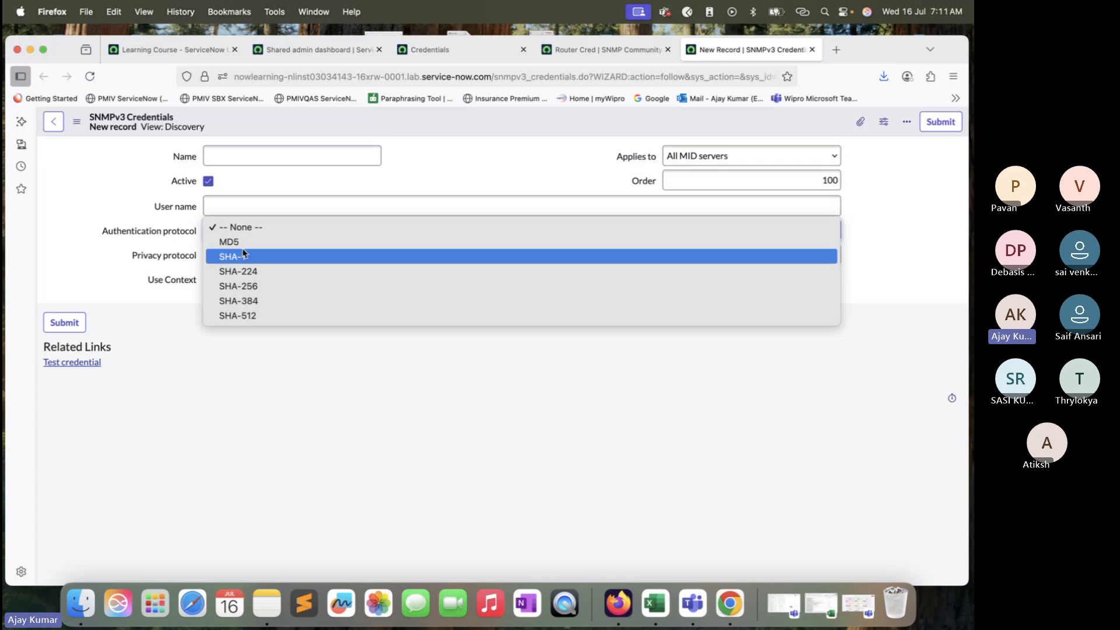
{"action": "left_click", "coordinate": [248, 255]}
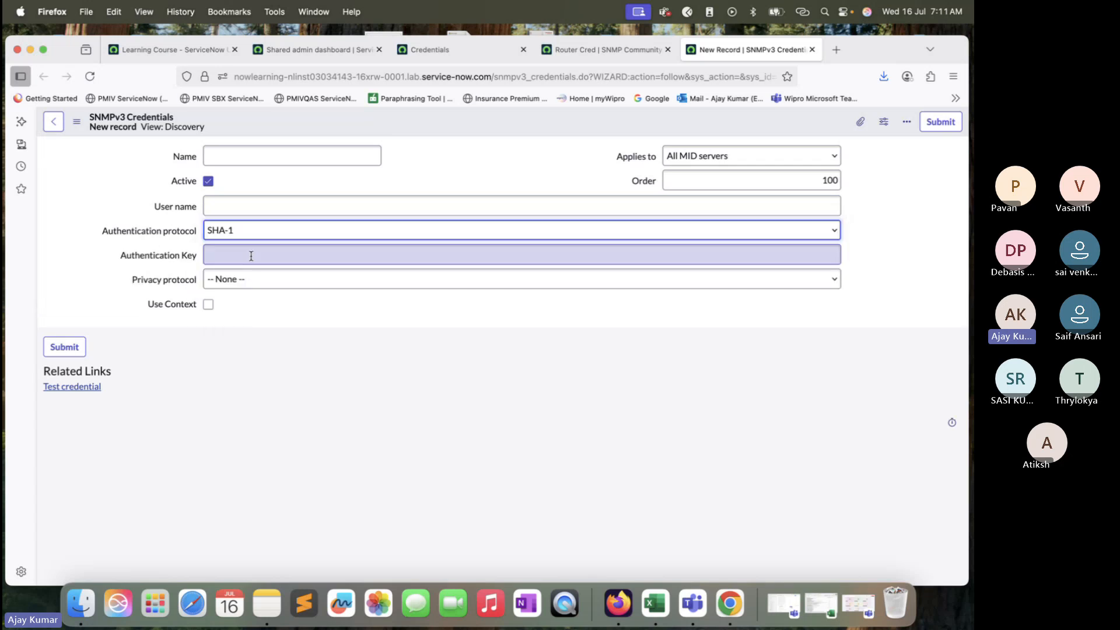
{"action": "left_click", "coordinate": [232, 253]}
{"action": "left_click", "coordinate": [117, 298]}
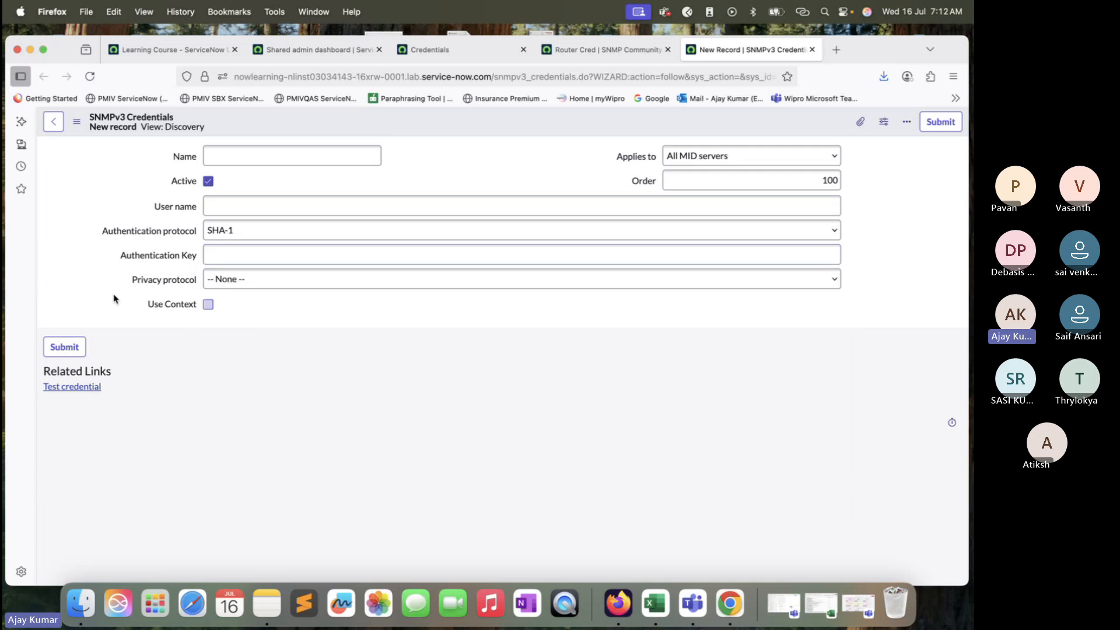
{"action": "left_click", "coordinate": [255, 280]}
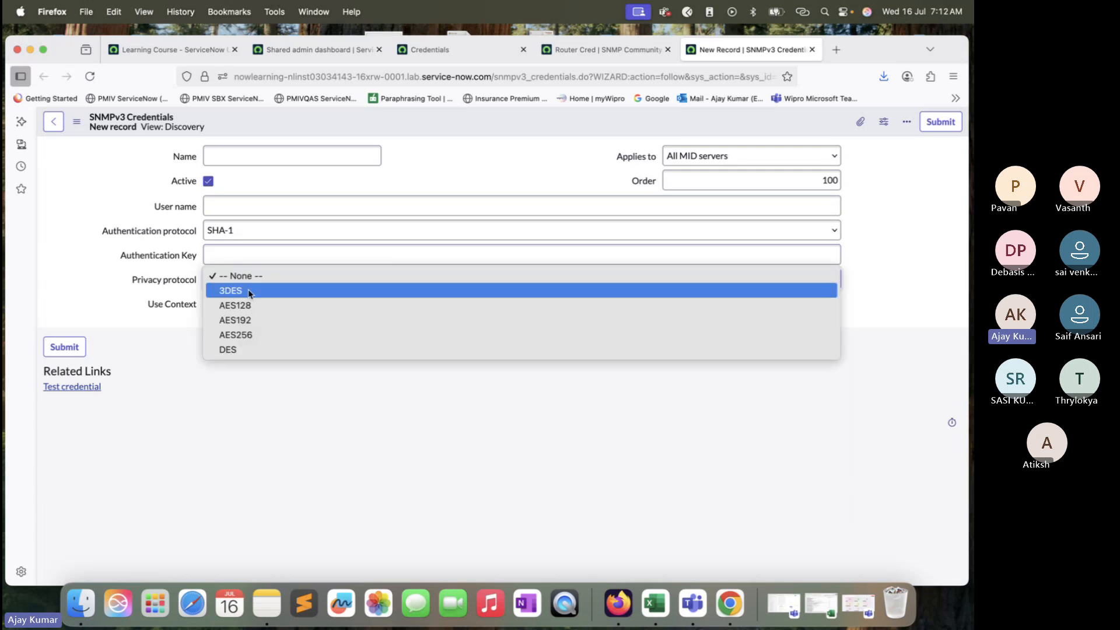
{"action": "left_click", "coordinate": [249, 304]}
{"action": "left_click", "coordinate": [249, 303]}
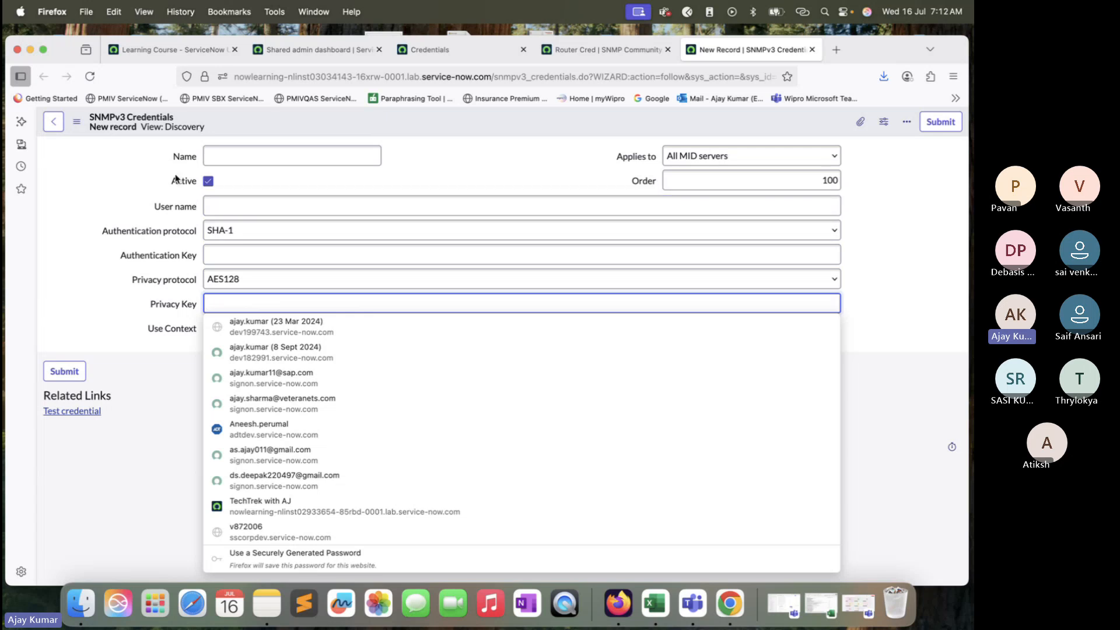
{"action": "left_click", "coordinate": [452, 155]}
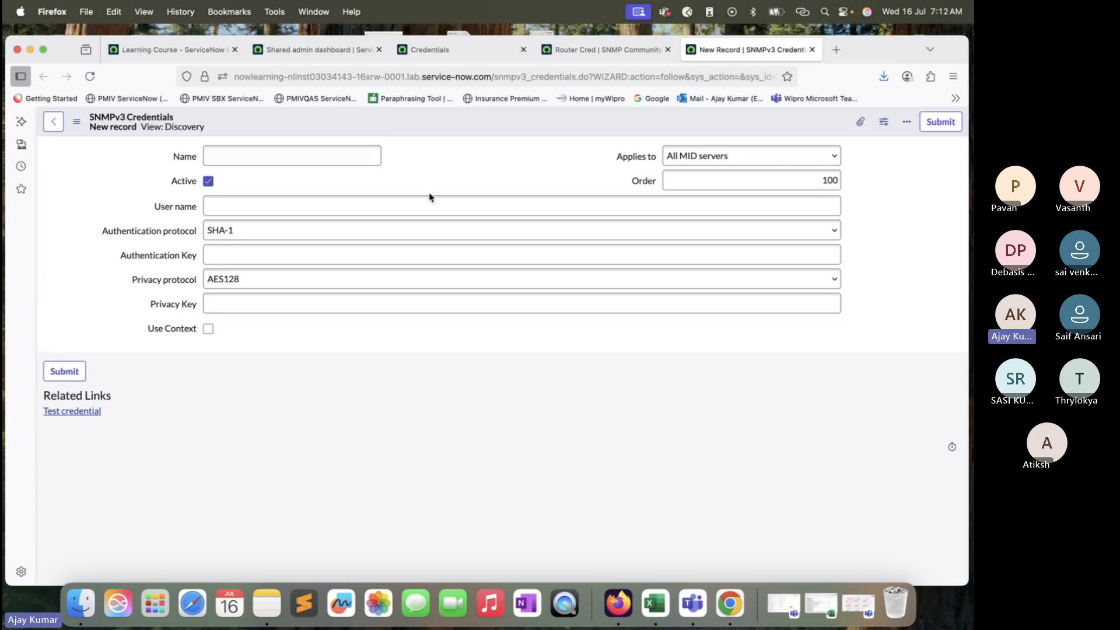
Step: Save the Router Cred SNMP community credential record again
{"action": "left_click", "coordinate": [610, 48]}
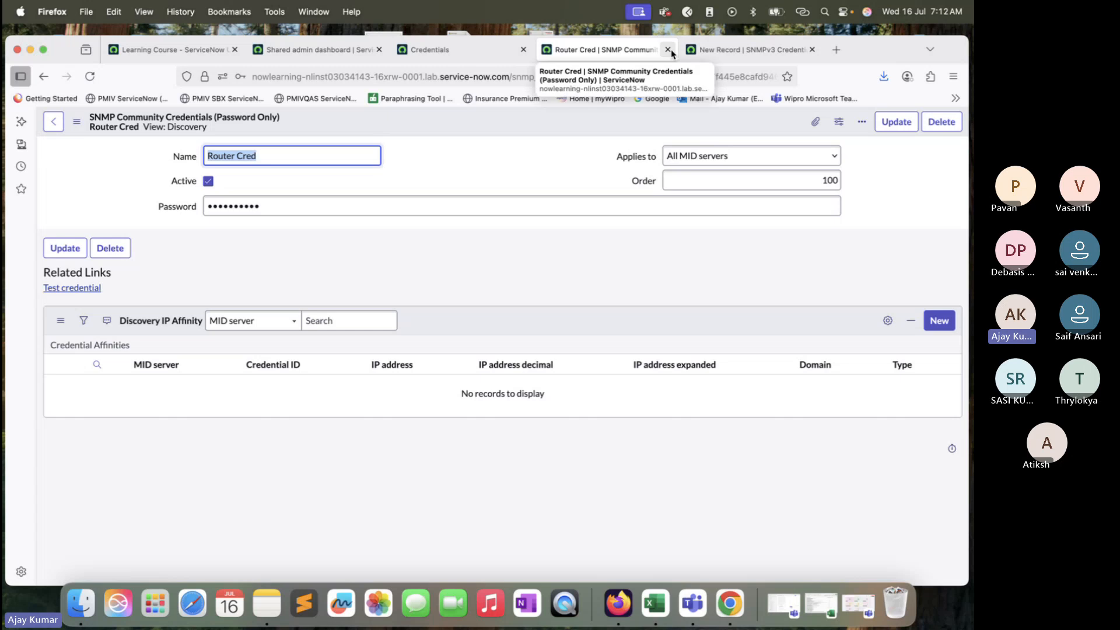
{"action": "right_click", "coordinate": [589, 115]}
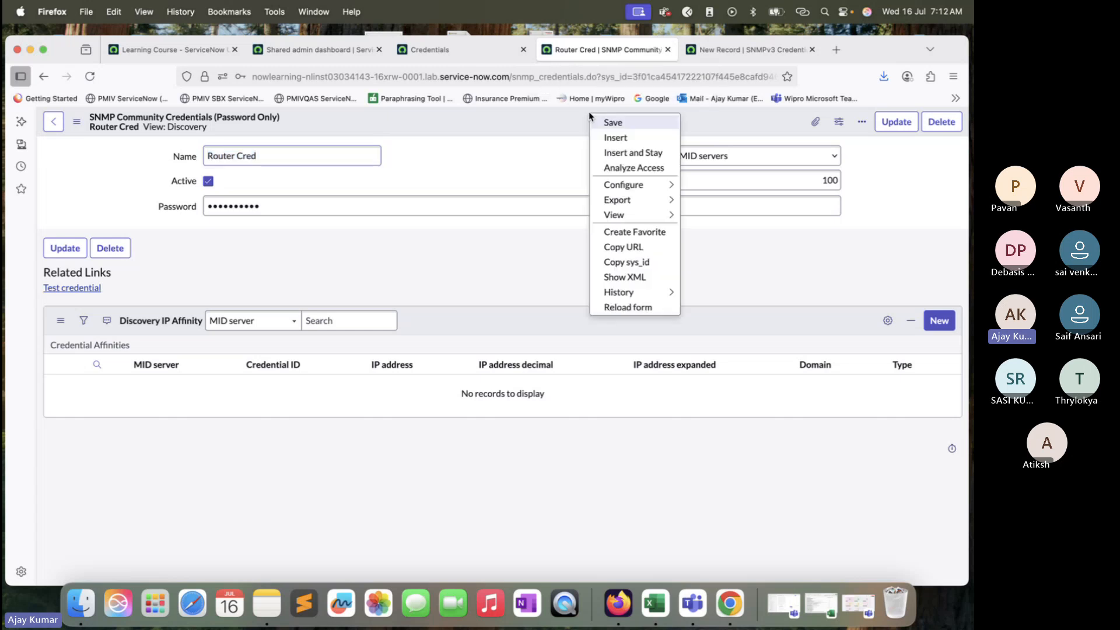
{"action": "left_click", "coordinate": [641, 123]}
Step: Close the unsaved SNMPv3 Credentials tab, leaving the page without saving
{"action": "left_click", "coordinate": [668, 50]}
{"action": "left_click", "coordinate": [668, 50]}
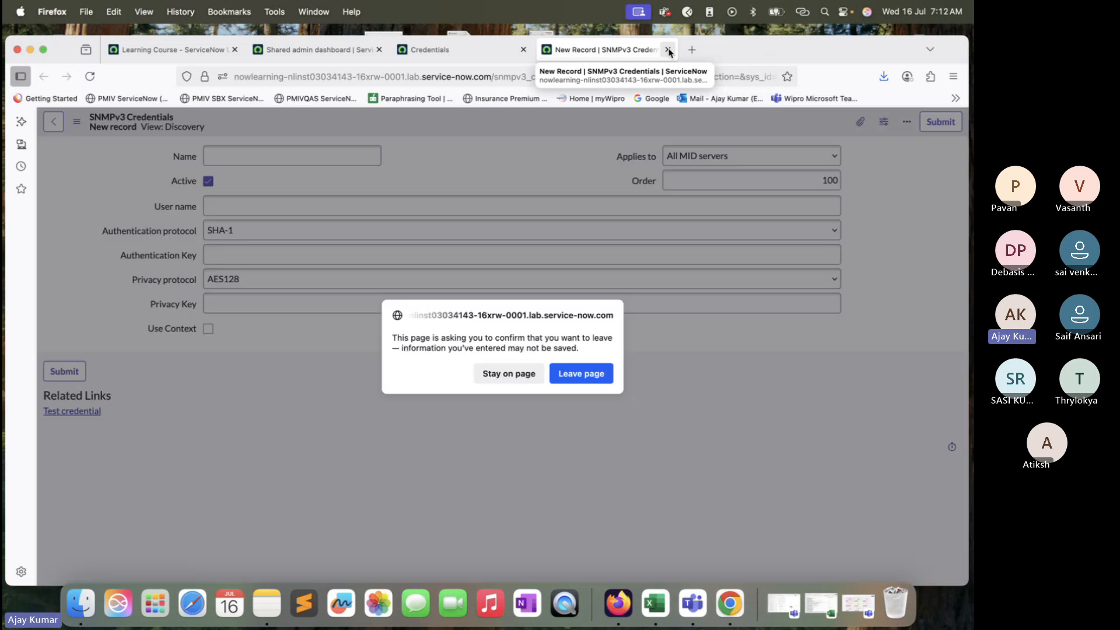
{"action": "left_click", "coordinate": [596, 378]}
{"action": "left_click_drag", "start_coordinate": [637, 60], "coordinate": [638, 57]}
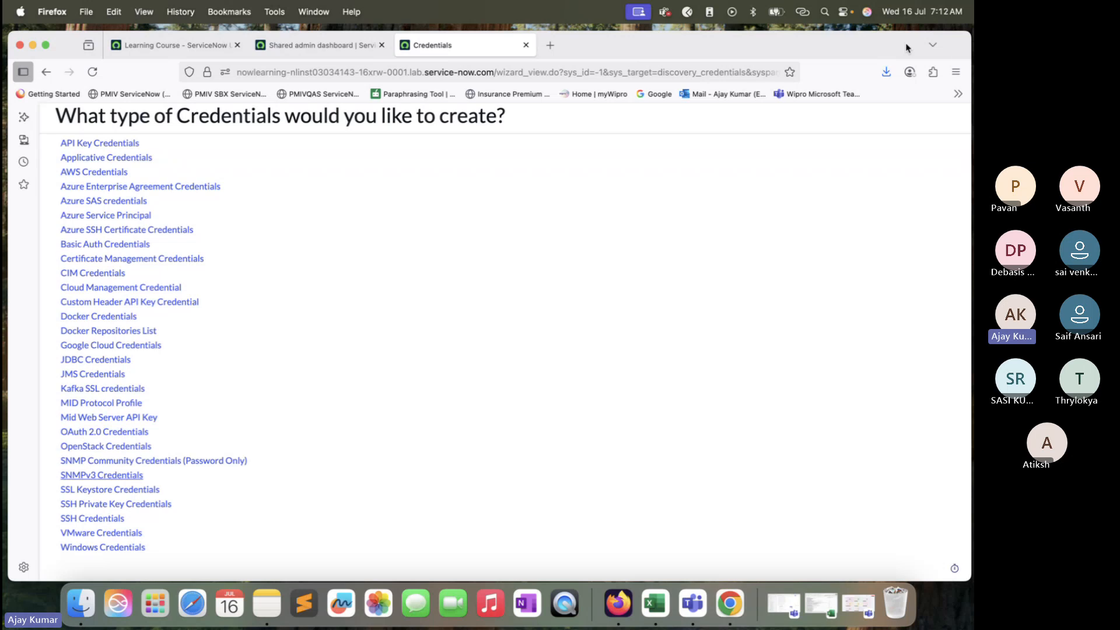
Step: Open the Discovery Schedules list by filtering the navigator for "Discovery Sch"
{"action": "left_click_drag", "start_coordinate": [862, 44], "coordinate": [861, 70]}
{"action": "left_click", "coordinate": [318, 71]}
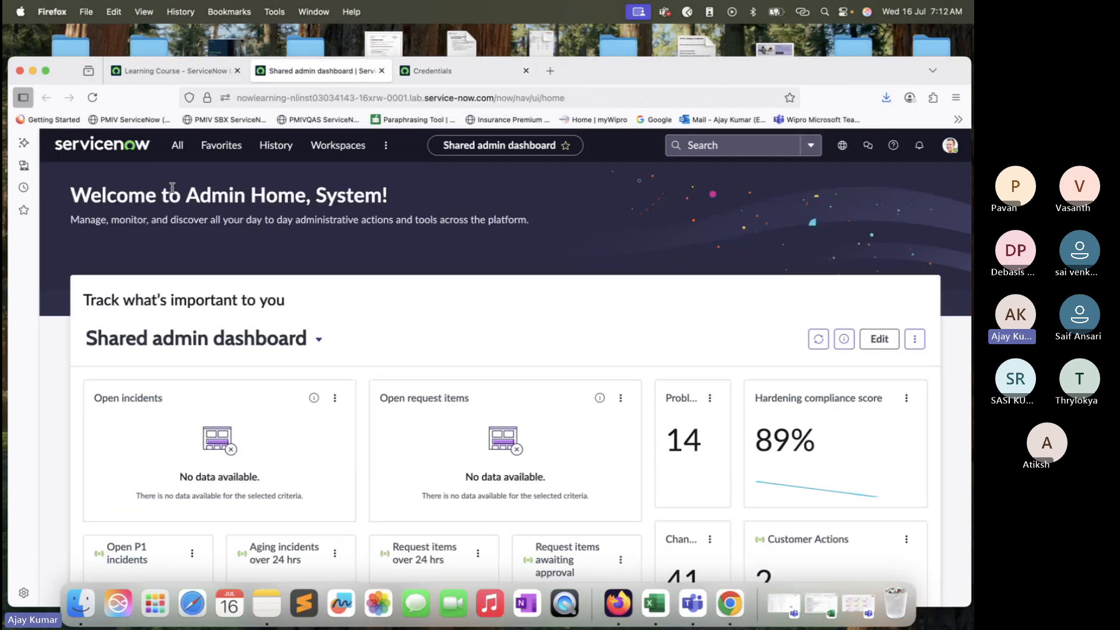
{"action": "left_click", "coordinate": [177, 145]}
{"action": "key", "text": "super+a"}
{"action": "type", "text": "Dis"}
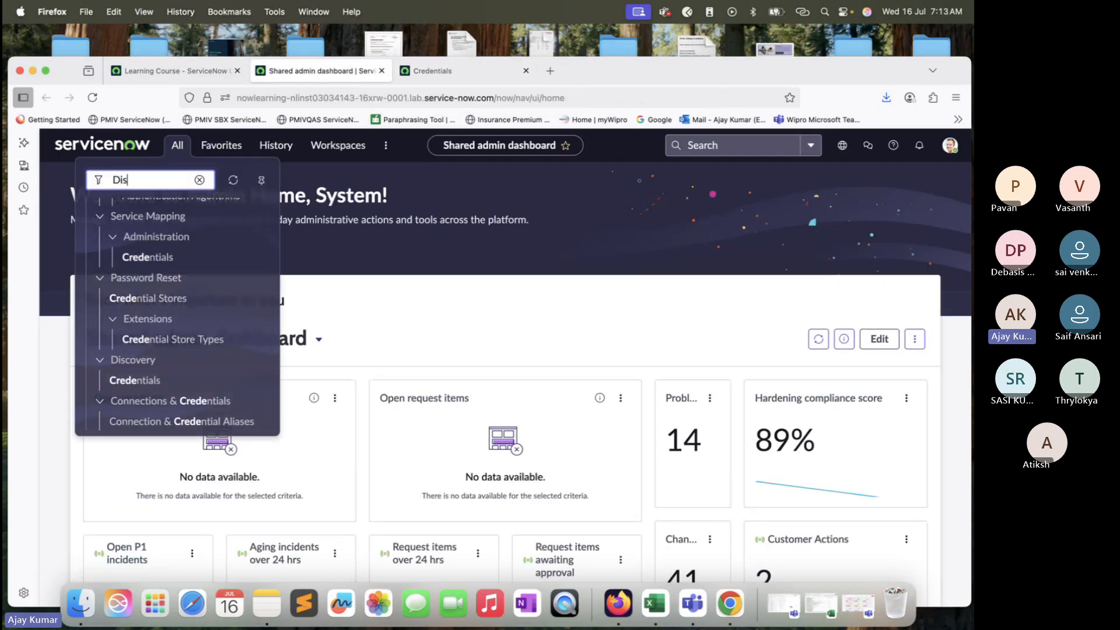
{"action": "type", "text": "covery Sch"}
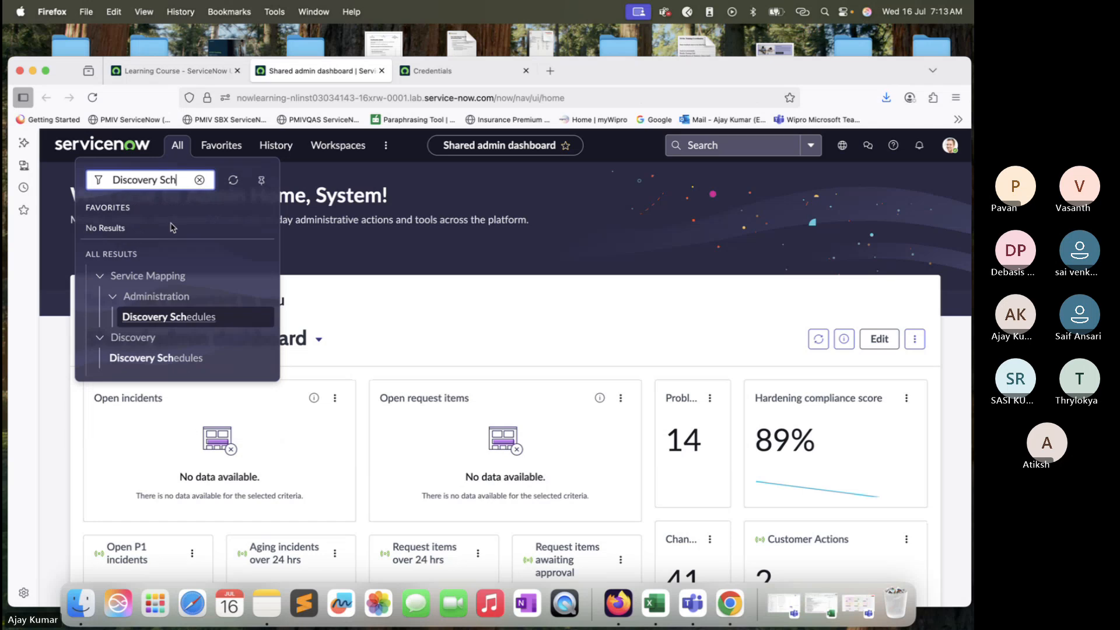
{"action": "left_click", "coordinate": [164, 357], "text": "super"}
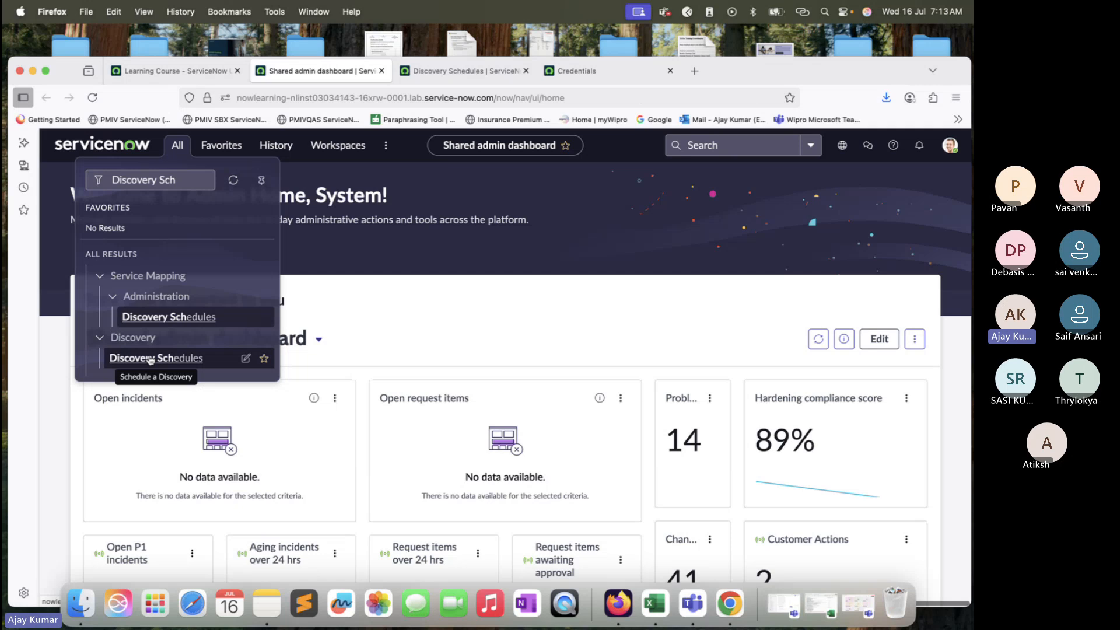
{"action": "left_click", "coordinate": [478, 71]}
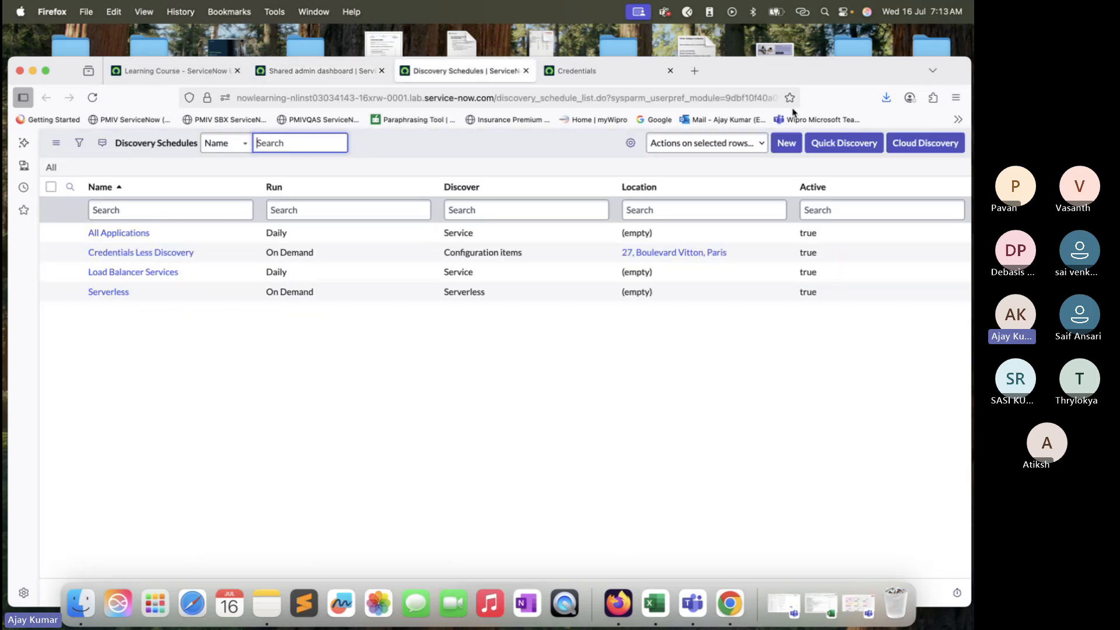
Step: Start a Quick Discovery, then copy the IP 198.51.145.211 from cell C16 of the Excel sheet
{"action": "left_click", "coordinate": [861, 145]}
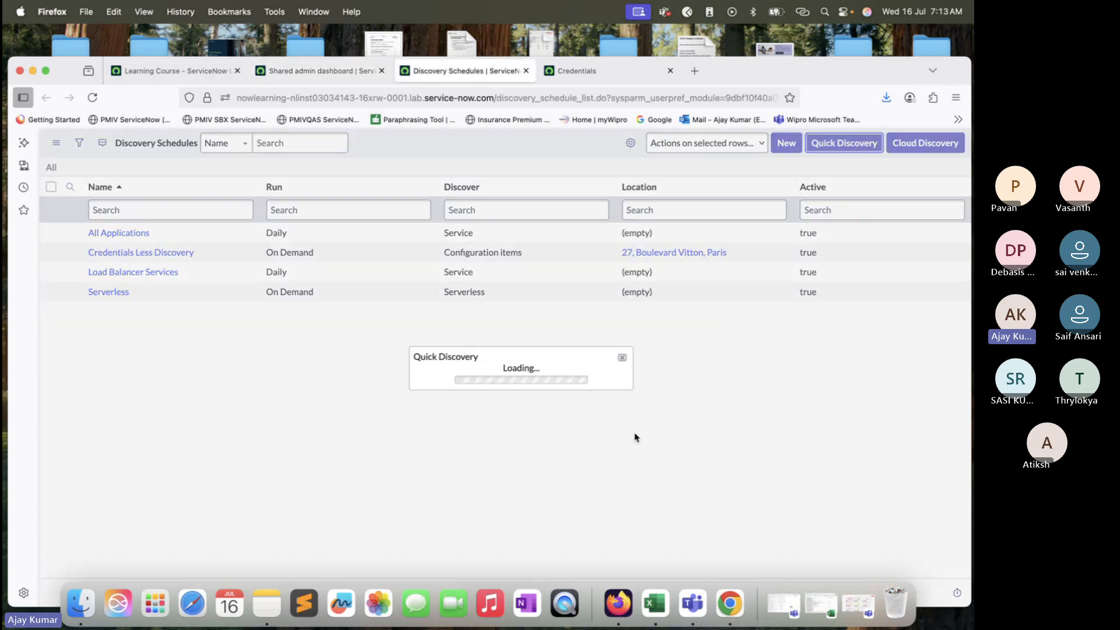
{"action": "left_click", "coordinate": [655, 604]}
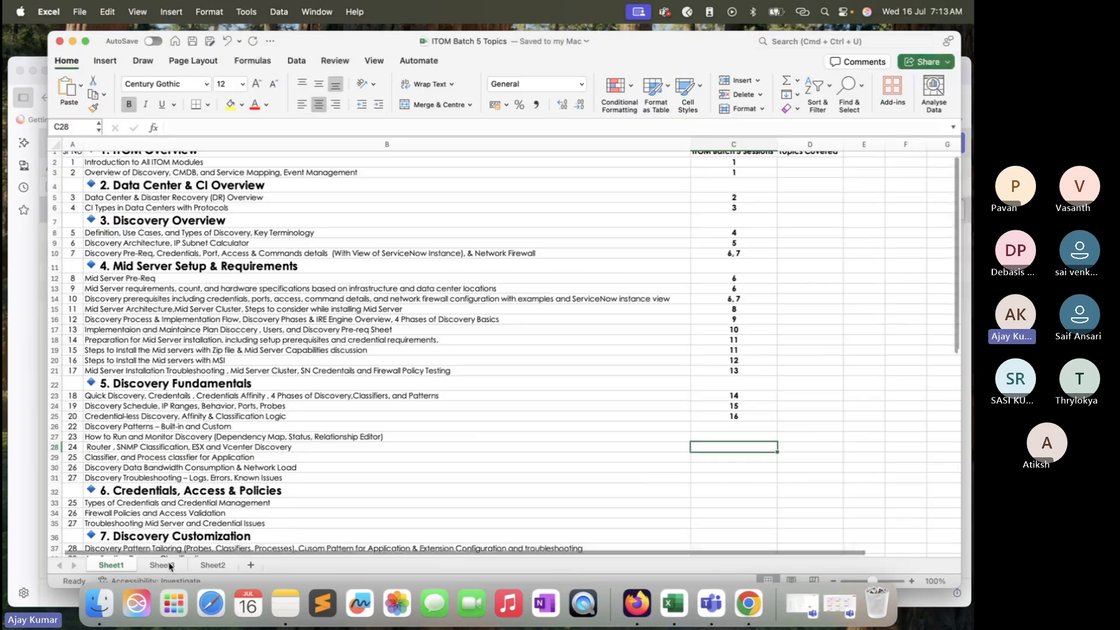
{"action": "left_click", "coordinate": [162, 564]}
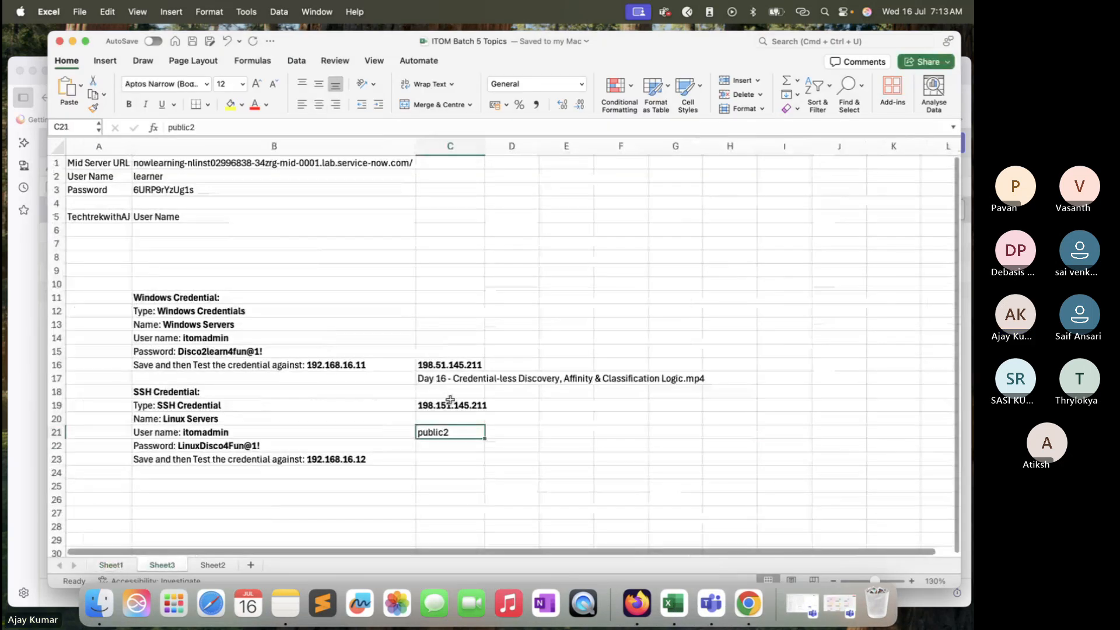
{"action": "left_click", "coordinate": [450, 365]}
{"action": "left_click_drag", "start_coordinate": [239, 127], "coordinate": [122, 130]}
{"action": "key", "text": "super+c"}
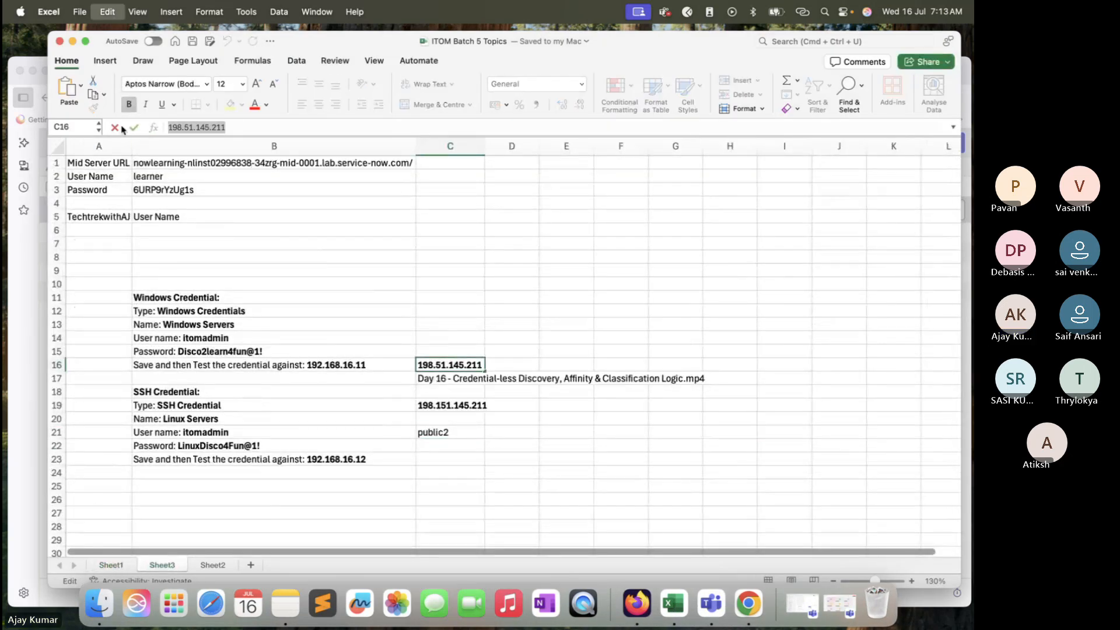
Step: Set the Quick Discovery target IP to 198.51.145.211 and launch it with the windows_mid MID server
{"action": "left_click", "coordinate": [73, 41]}
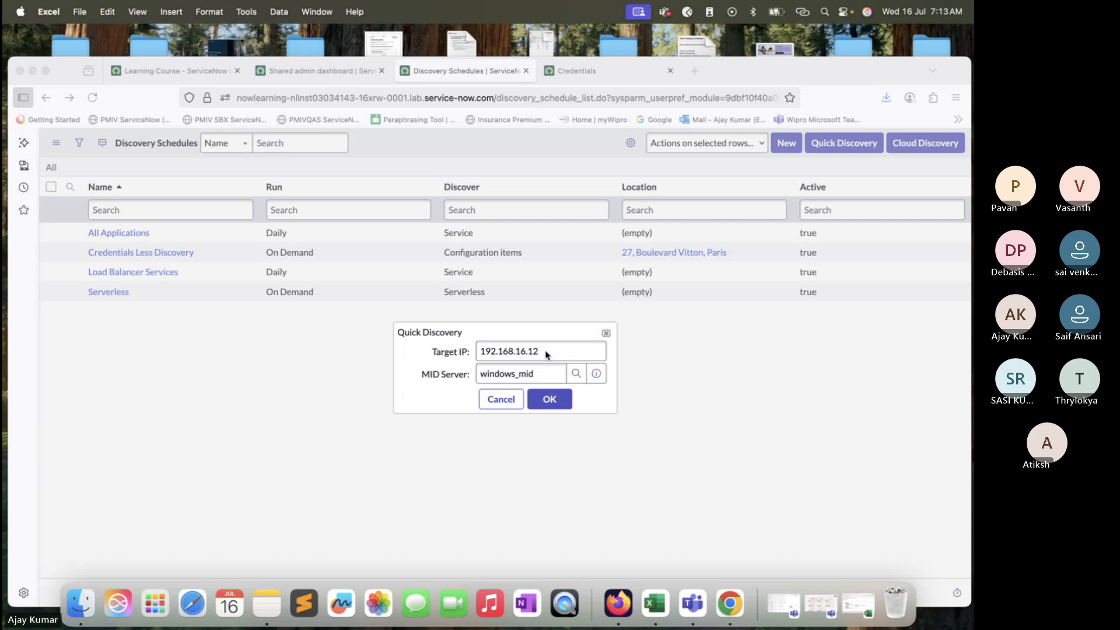
{"action": "triple_click", "coordinate": [547, 354]}
{"action": "key", "text": "super+v"}
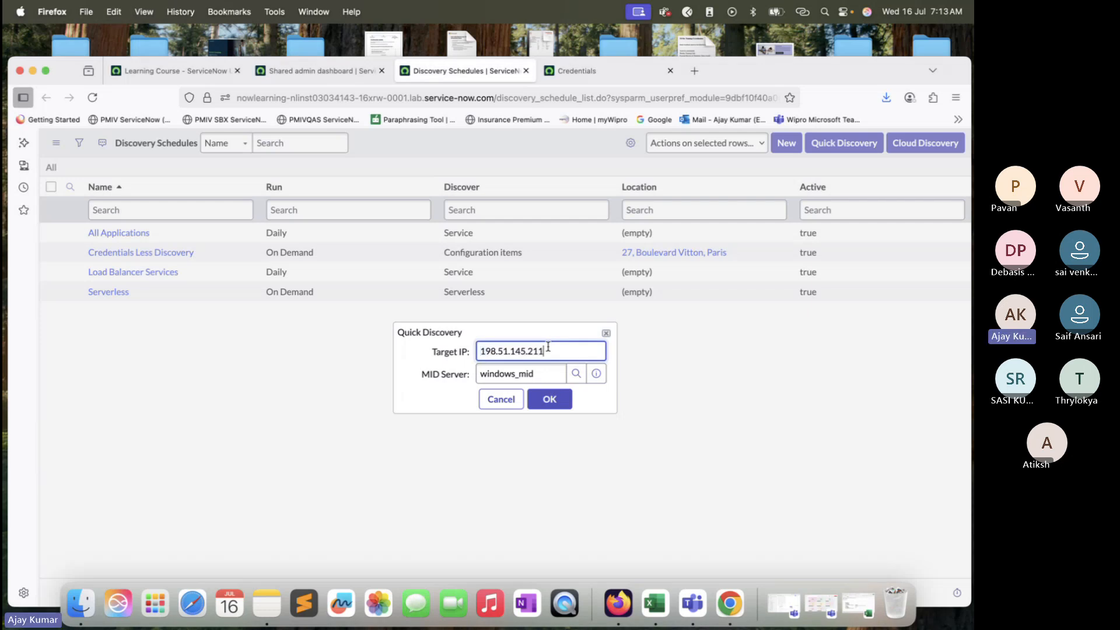
{"action": "left_click", "coordinate": [556, 401]}
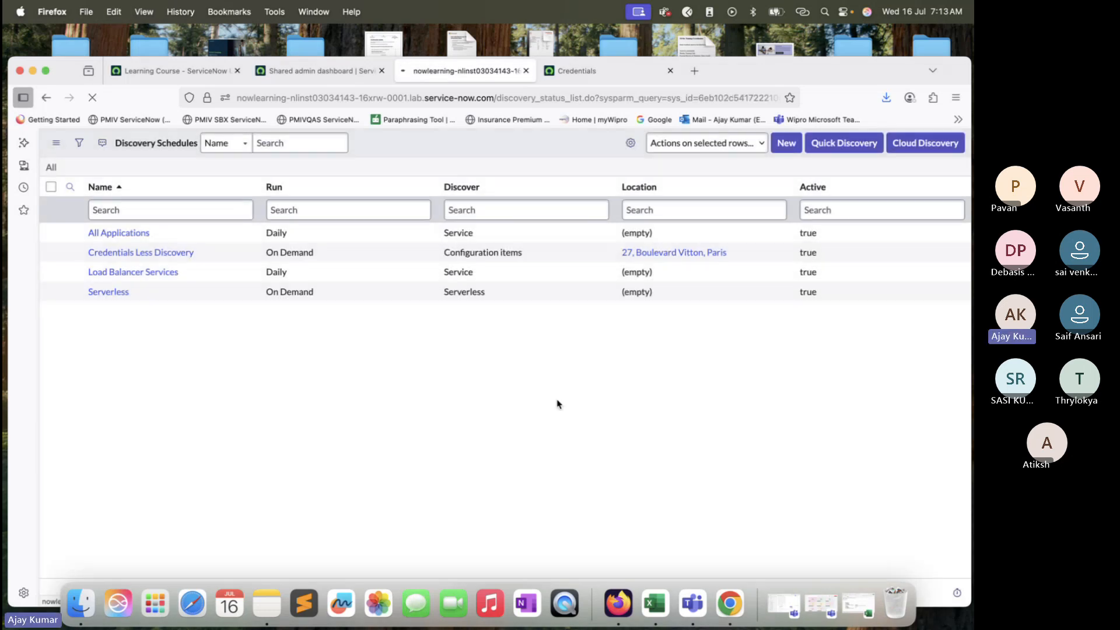
Step: Open the DIS0010013 discovery status record and review the messages in its Discovery Log
{"action": "left_click", "coordinate": [134, 239], "text": "super"}
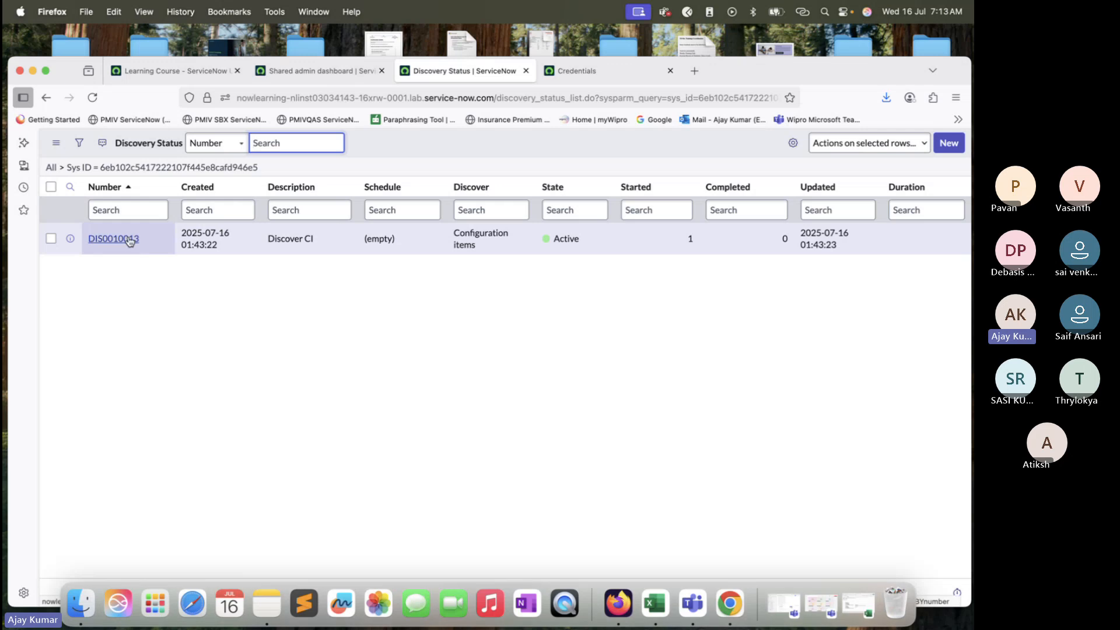
{"action": "left_click", "coordinate": [599, 71]}
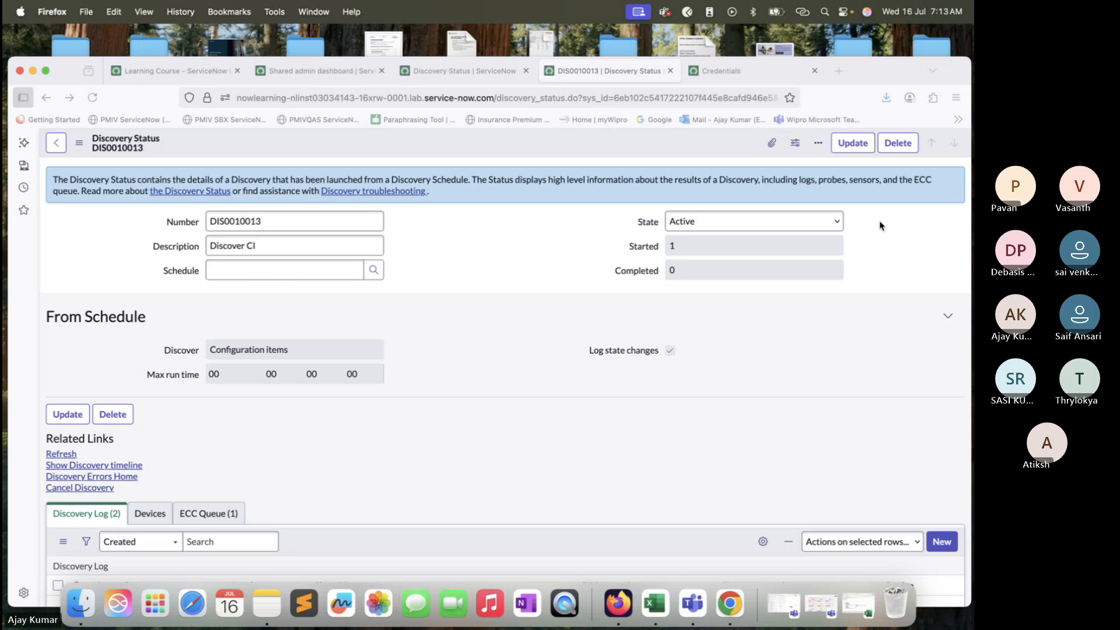
{"action": "left_click_drag", "start_coordinate": [887, 72], "coordinate": [884, 41]}
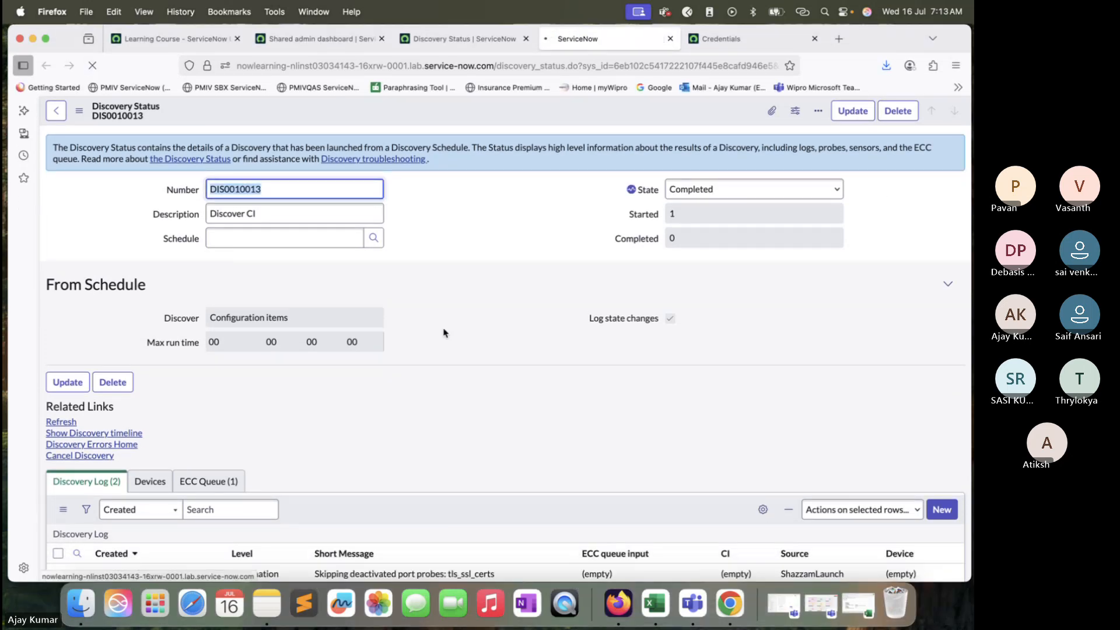
{"action": "scroll", "coordinate": [443, 333], "scroll_direction": "down", "scroll_amount": 4}
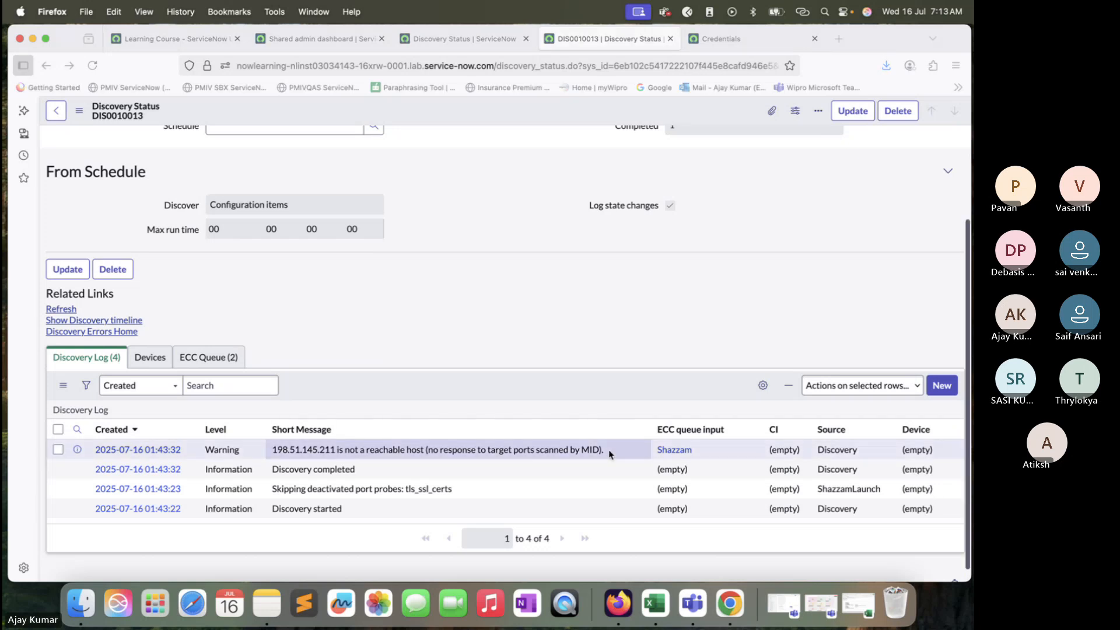
{"action": "scroll", "coordinate": [610, 454], "scroll_direction": "up", "scroll_amount": 2}
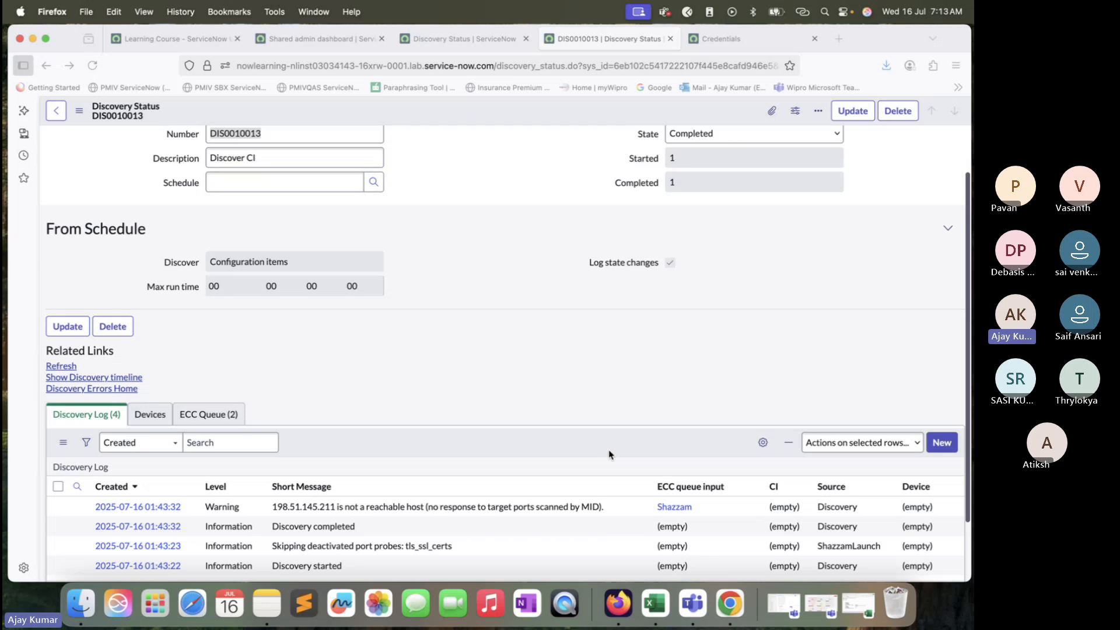
{"action": "scroll", "coordinate": [609, 454], "scroll_direction": "up", "scroll_amount": 4}
{"action": "scroll", "coordinate": [609, 455], "scroll_direction": "down", "scroll_amount": 6}
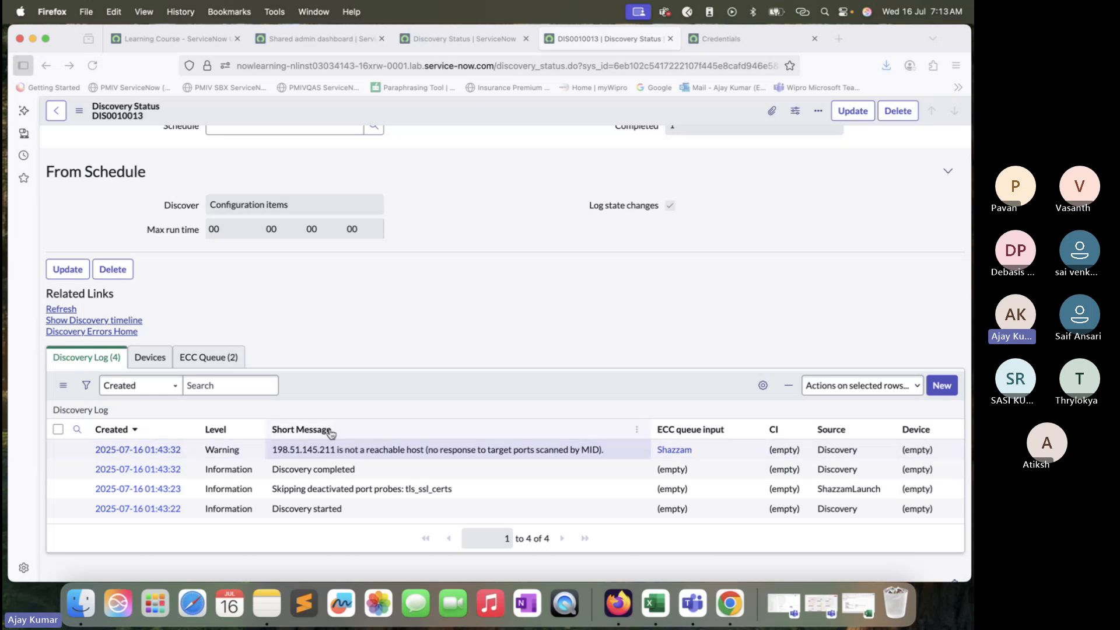
{"action": "left_click", "coordinate": [272, 449]}
{"action": "left_click_drag", "start_coordinate": [272, 448], "coordinate": [588, 448]}
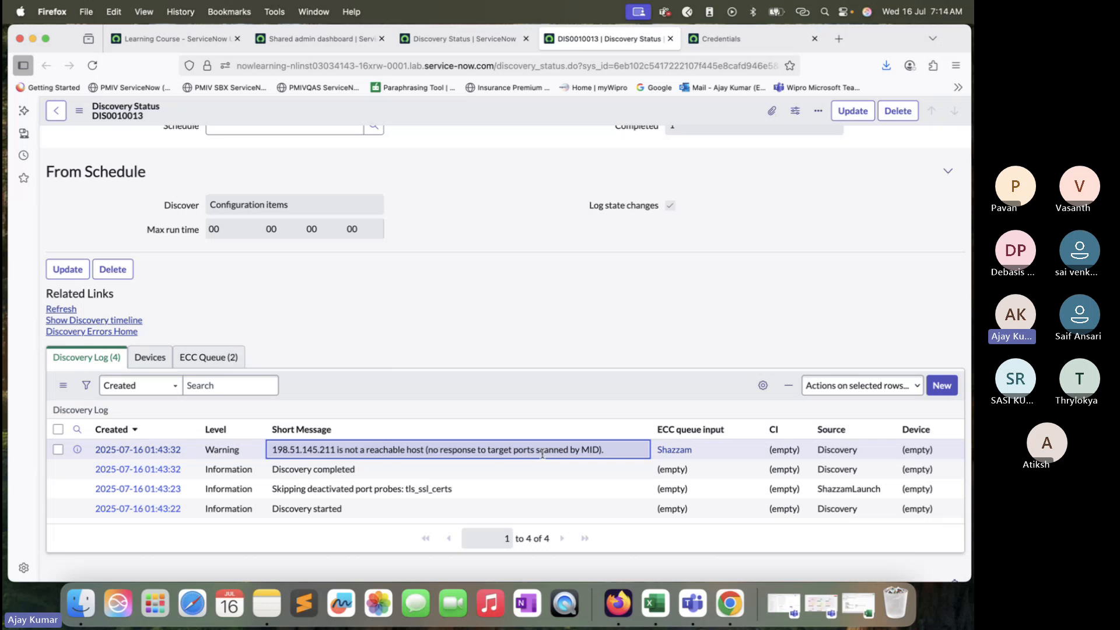
Step: Open the input ECC queue record of this discovery in a new tab and inspect its XML payload
{"action": "left_click", "coordinate": [210, 357]}
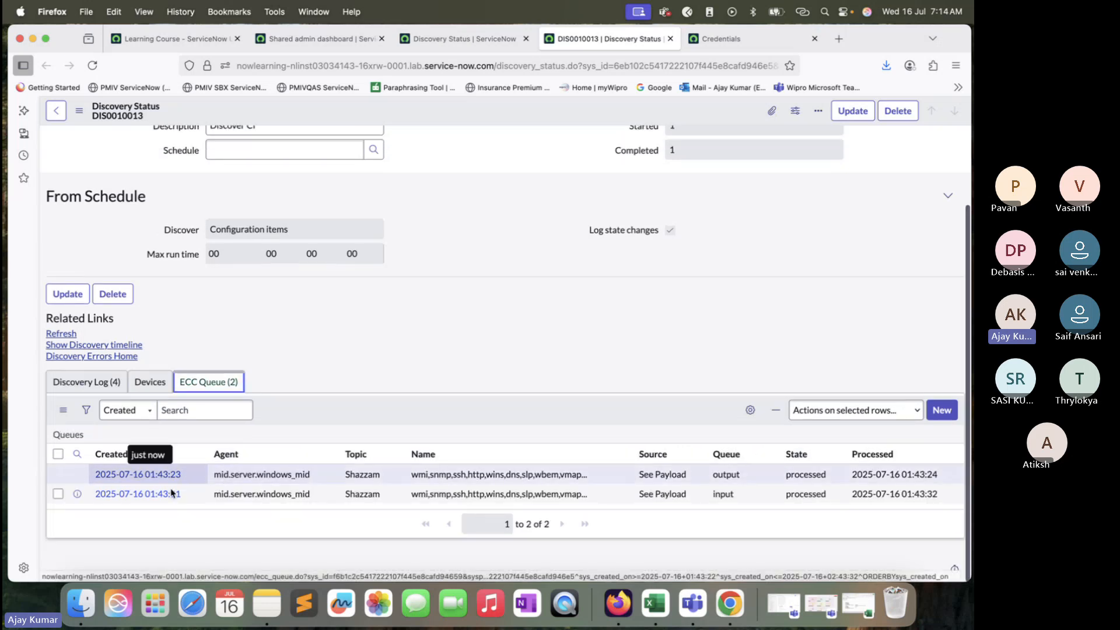
{"action": "right_click", "coordinate": [76, 493]}
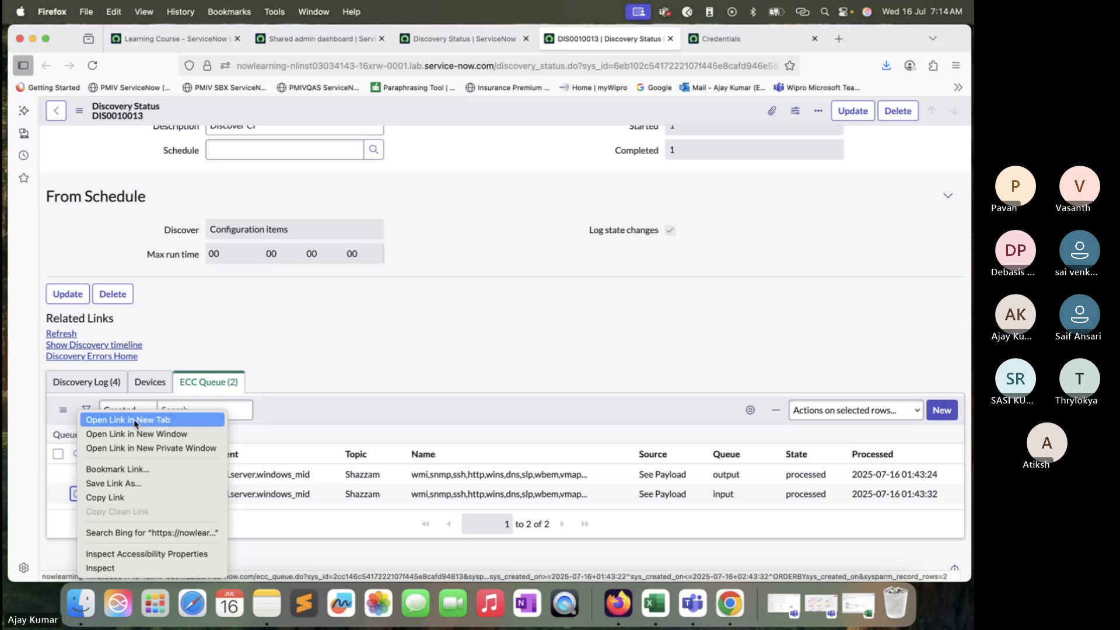
{"action": "left_click", "coordinate": [135, 420]}
{"action": "left_click", "coordinate": [695, 39]}
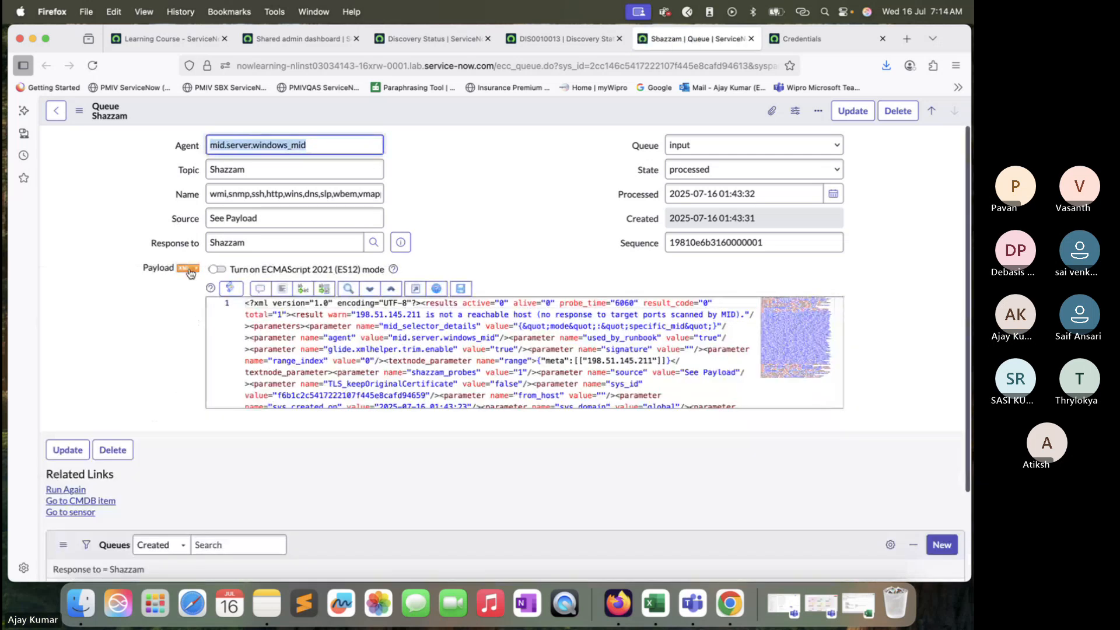
{"action": "left_click", "coordinate": [188, 268]}
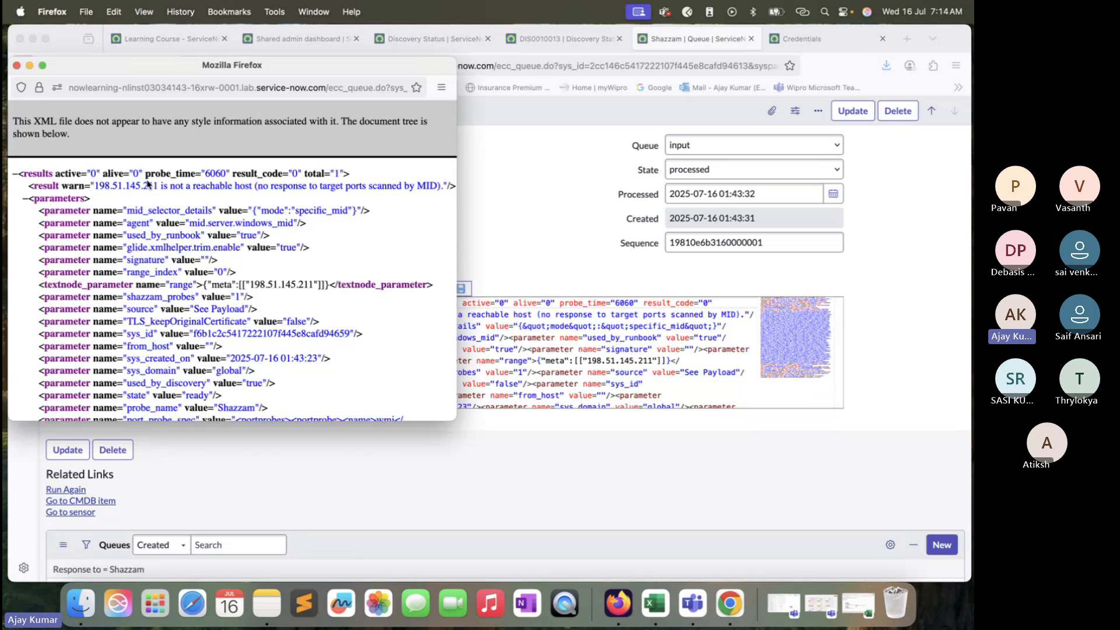
{"action": "left_click_drag", "start_coordinate": [159, 187], "coordinate": [93, 190]}
{"action": "key", "text": "super+c"}
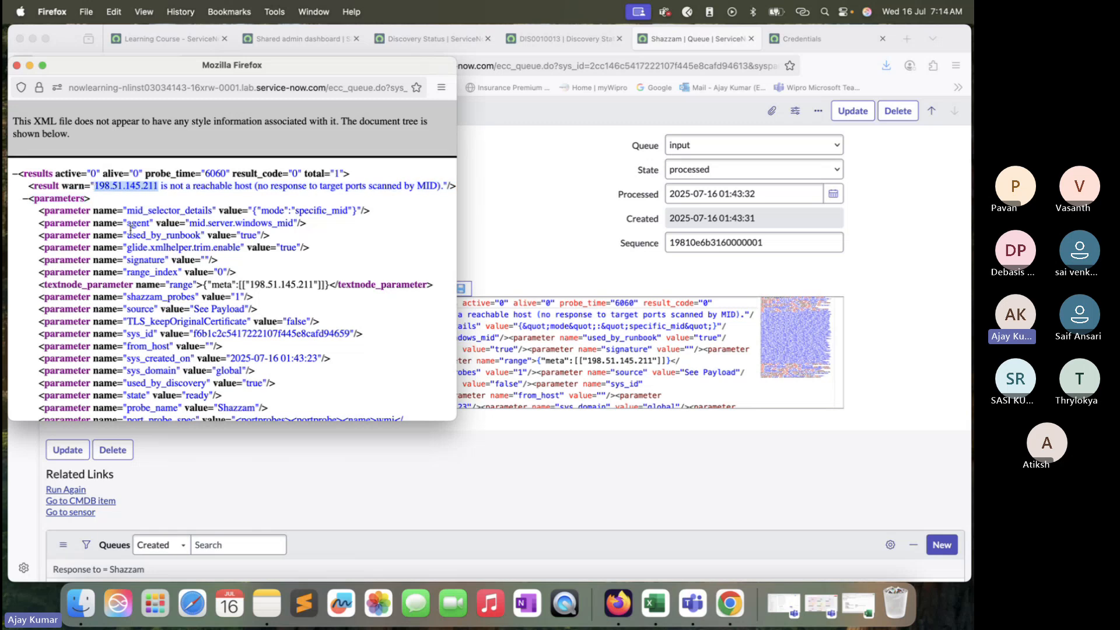
{"action": "left_click_drag", "start_coordinate": [457, 222], "coordinate": [529, 224]}
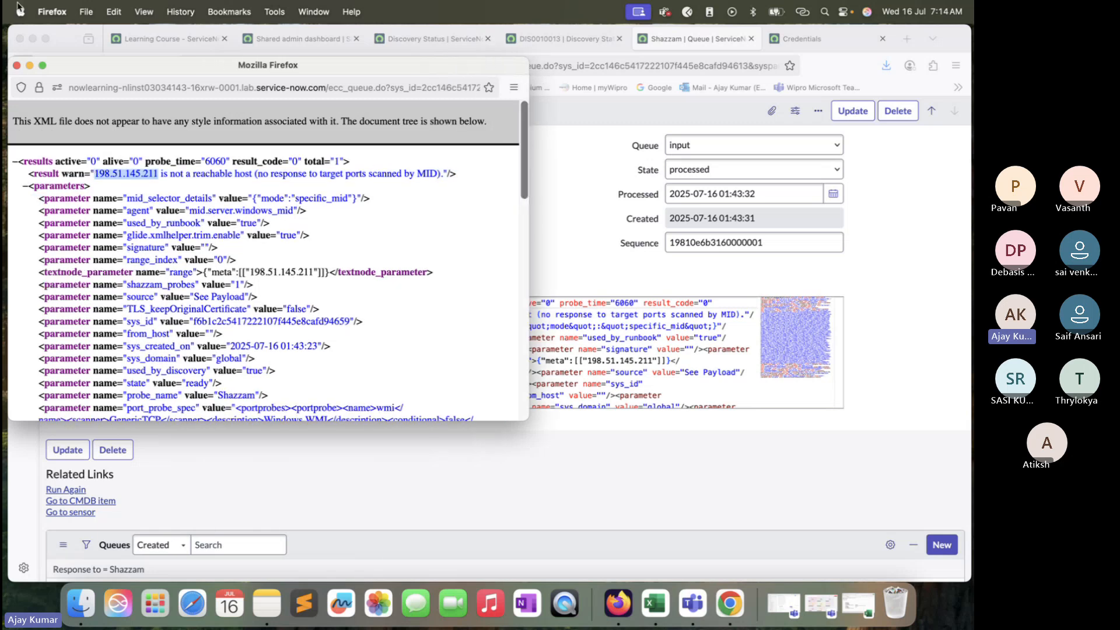
{"action": "left_click", "coordinate": [16, 65]}
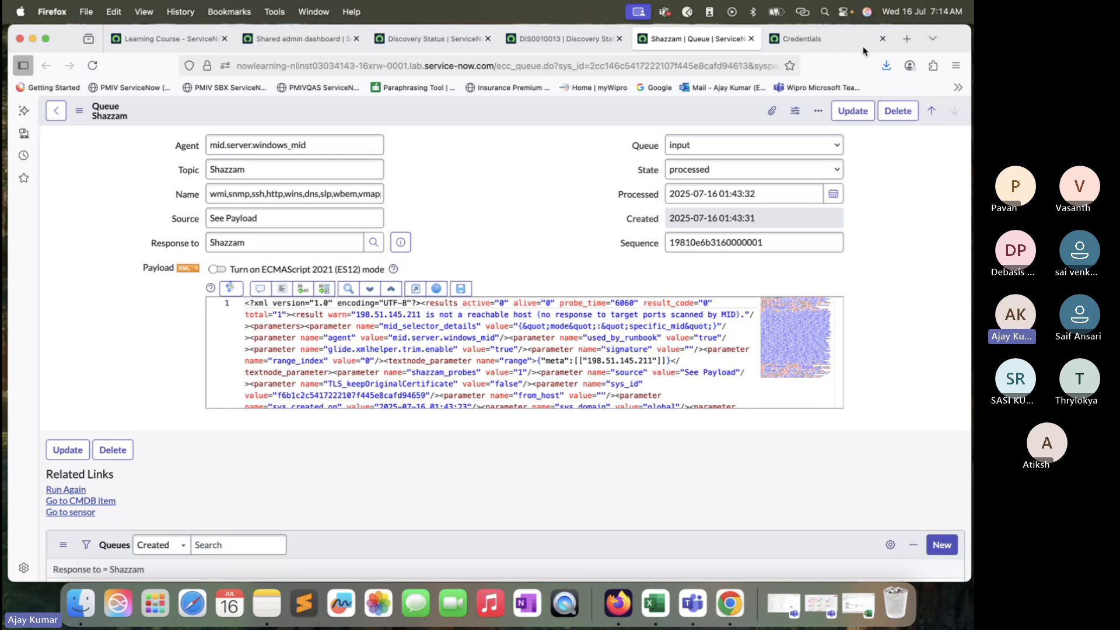
Step: Run Quick Discovery again on target IP 198.51.145.211 with the windows_mid MID server
{"action": "left_click_drag", "start_coordinate": [951, 45], "coordinate": [951, 65]}
{"action": "left_click", "coordinate": [585, 59]}
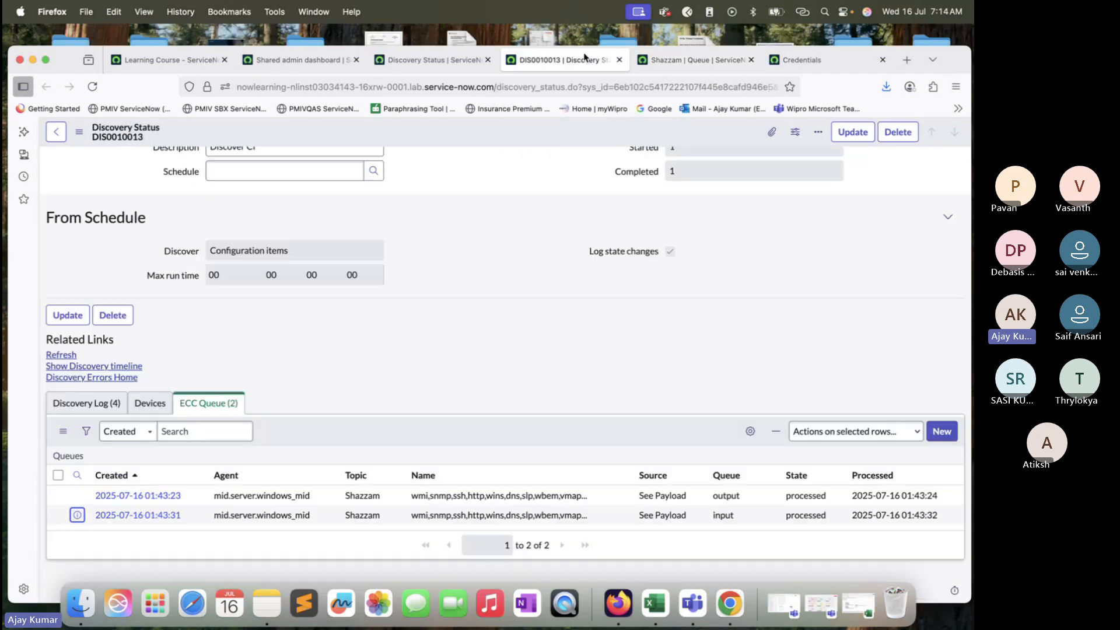
{"action": "left_click", "coordinate": [430, 69]}
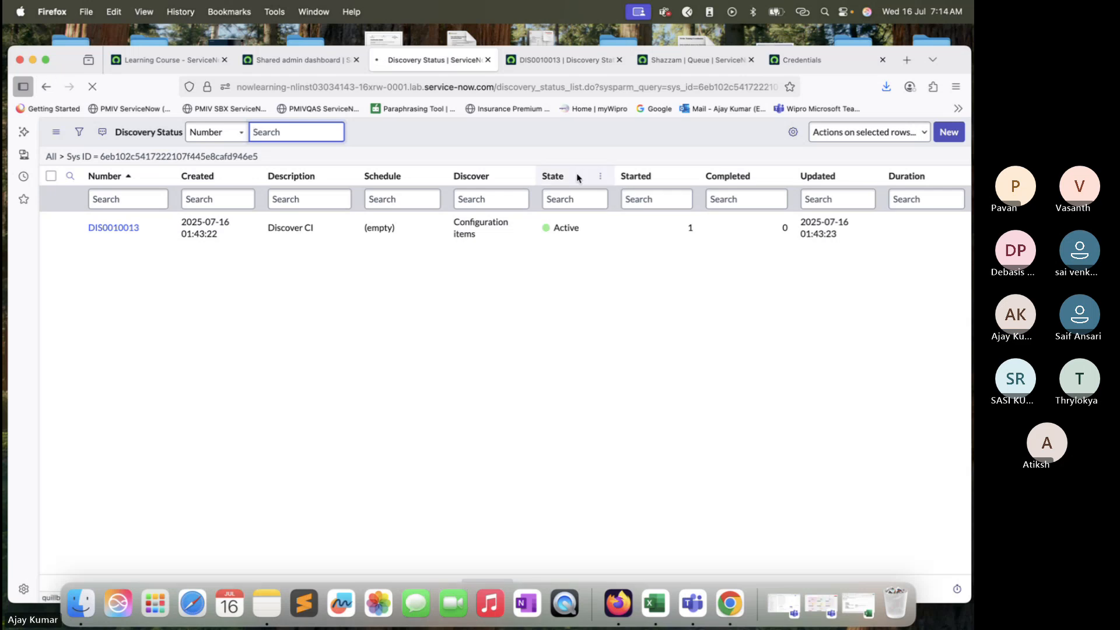
{"action": "left_click", "coordinate": [844, 132]}
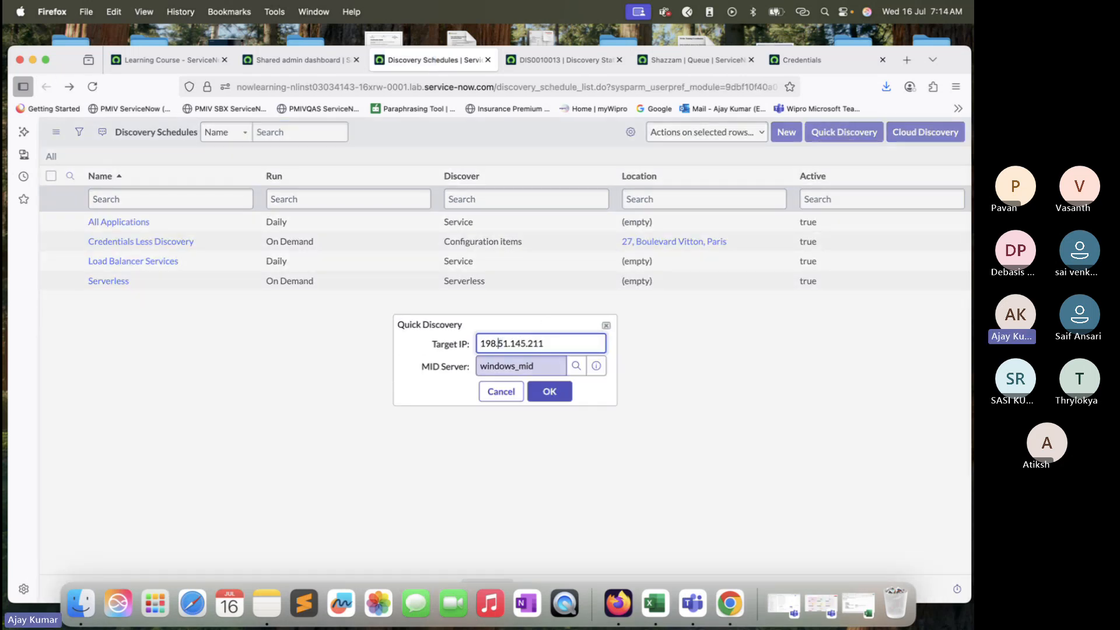
{"action": "left_click", "coordinate": [550, 391]}
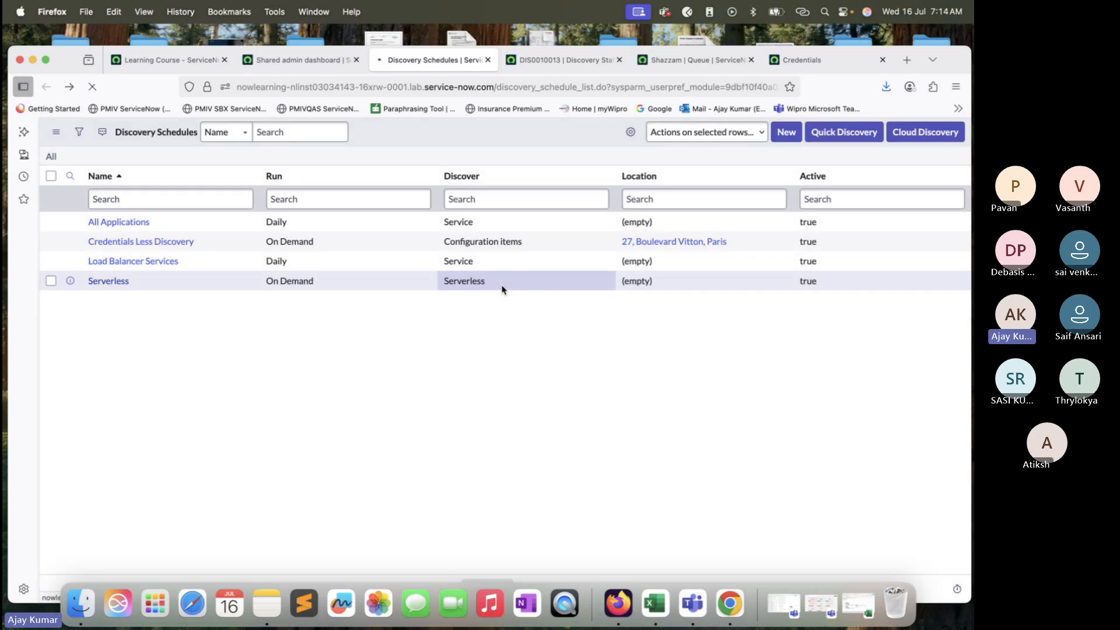
Step: Open the DIS0010014 discovery status record, refresh it, review its Discovery Log, and close its tab
{"action": "left_click", "coordinate": [130, 229], "text": "super"}
{"action": "left_click", "coordinate": [521, 66]}
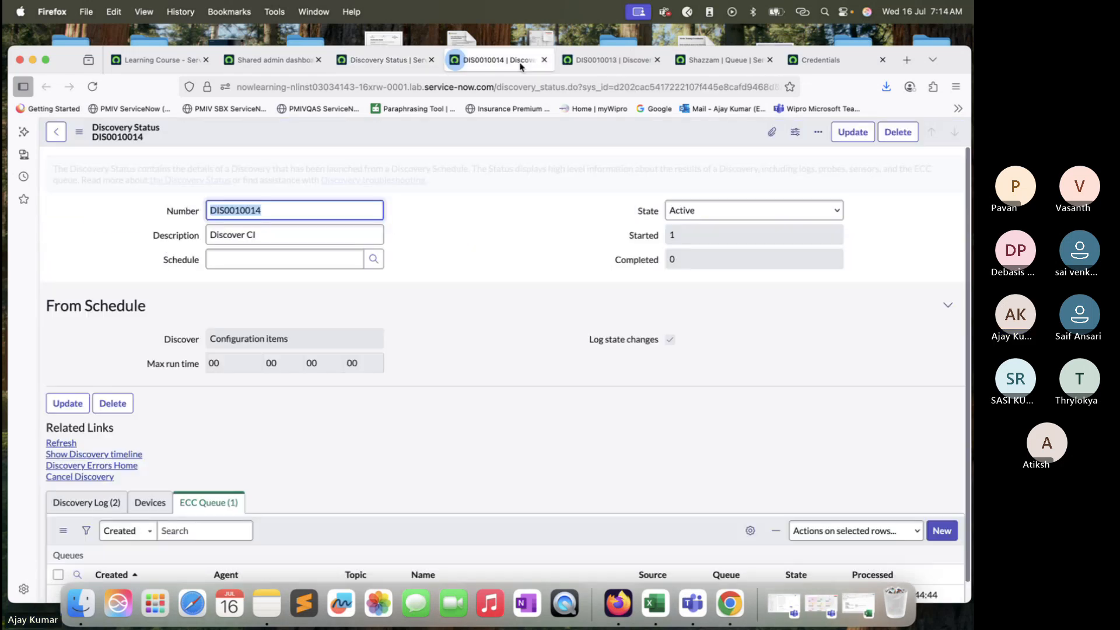
{"action": "left_click", "coordinate": [92, 87]}
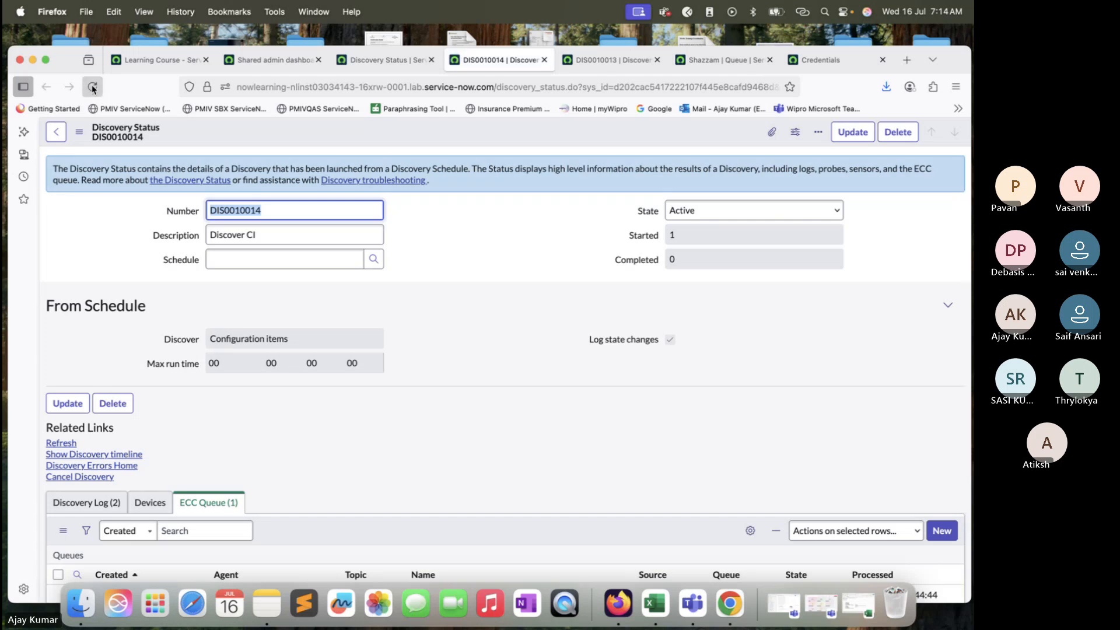
{"action": "left_click", "coordinate": [92, 87]}
{"action": "left_click", "coordinate": [92, 87]}
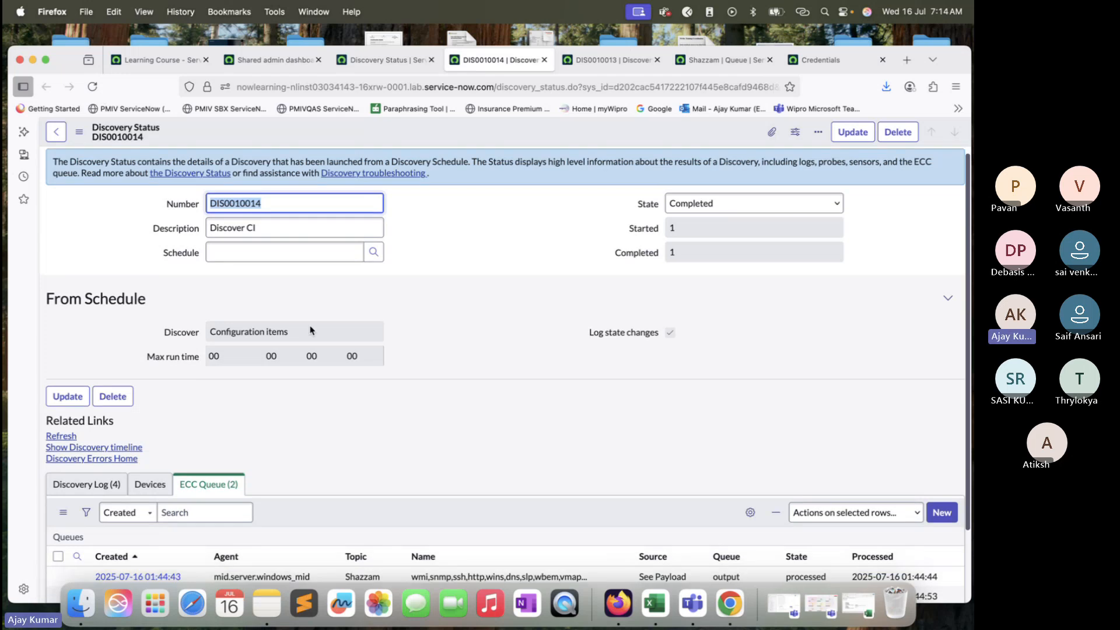
{"action": "scroll", "coordinate": [310, 329], "scroll_direction": "down", "scroll_amount": 3}
{"action": "left_click", "coordinate": [86, 403]}
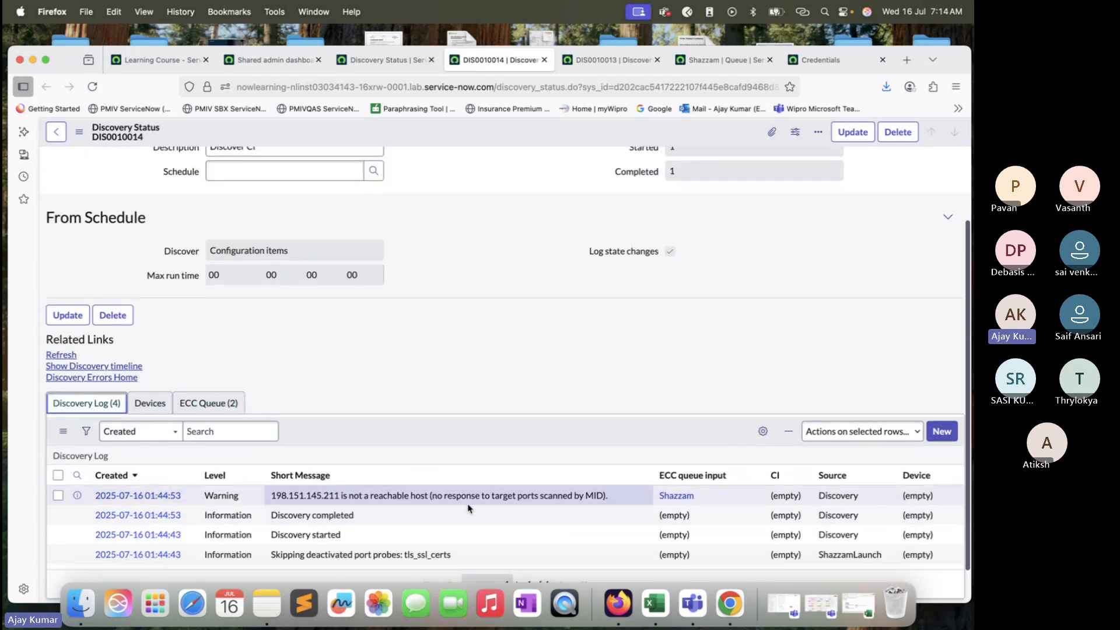
{"action": "left_click", "coordinate": [543, 61]}
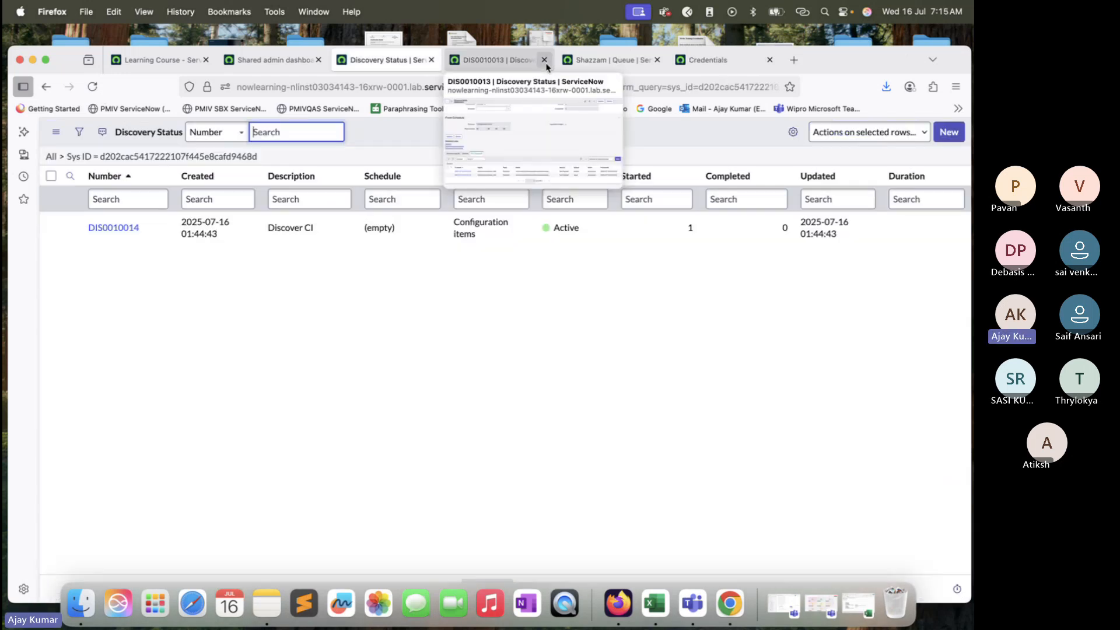
Step: Close the DIS0010013 record, queue and discovery status tabs, returning to the Discovery Schedules list
{"action": "left_click", "coordinate": [543, 60]}
{"action": "left_click", "coordinate": [529, 67]}
{"action": "left_click", "coordinate": [424, 65]}
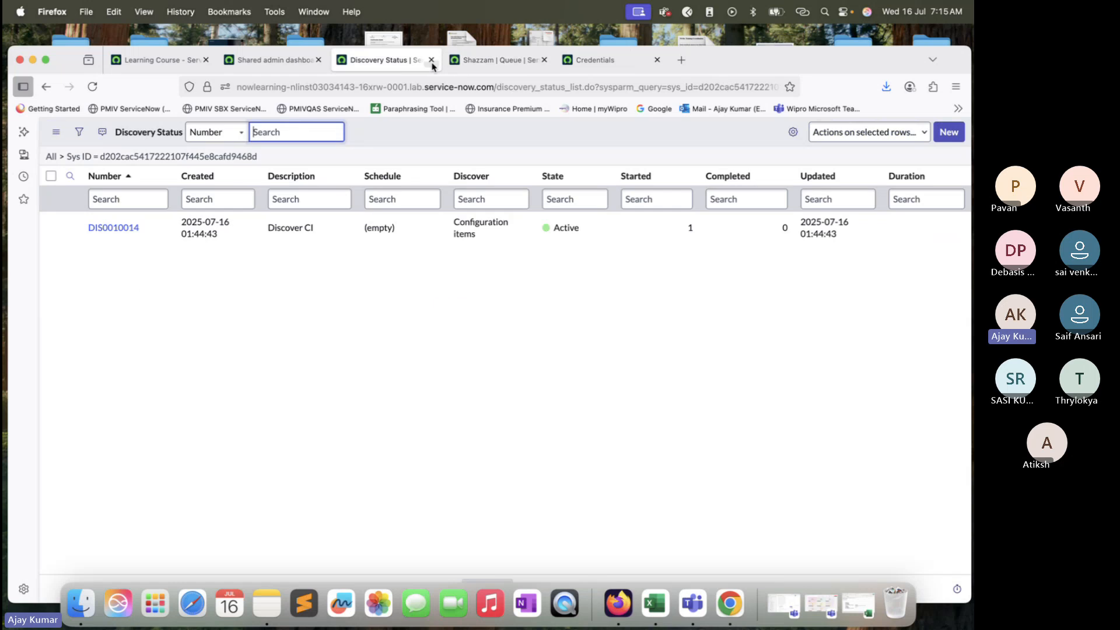
{"action": "left_click", "coordinate": [514, 61]}
{"action": "left_click", "coordinate": [543, 60]}
{"action": "left_click", "coordinate": [385, 60]}
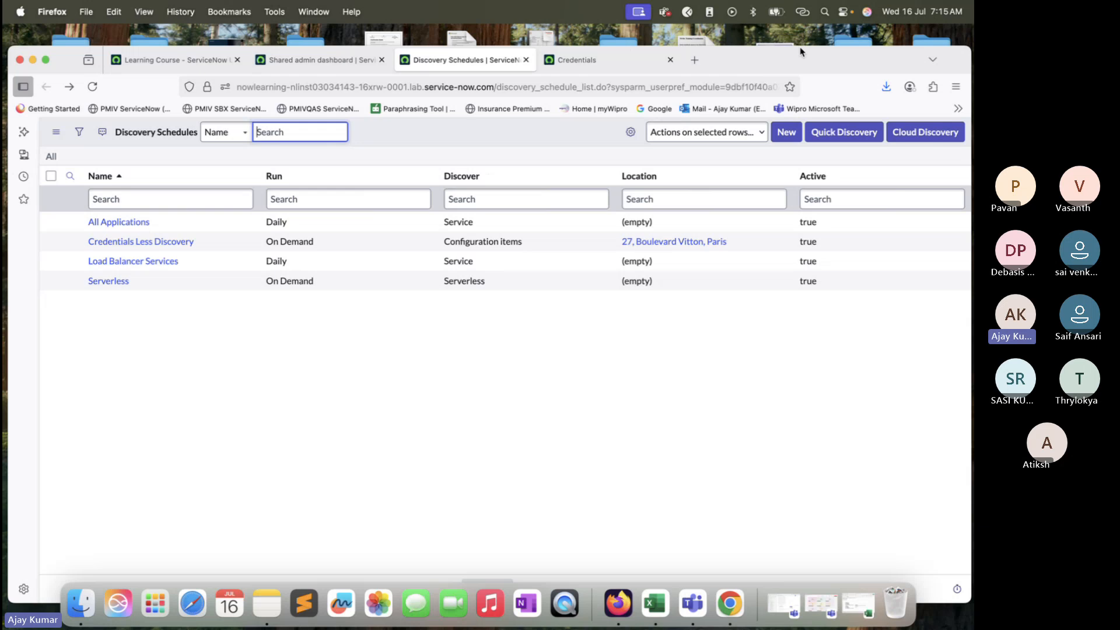
{"action": "left_click_drag", "start_coordinate": [803, 46], "coordinate": [804, 41]}
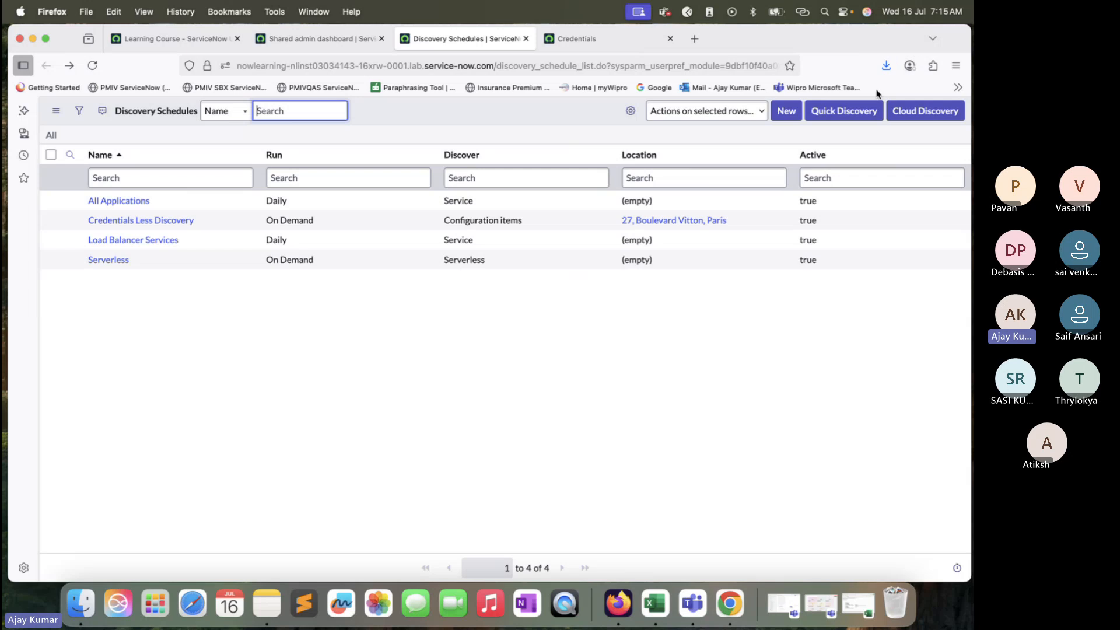
Step: Create a new discovery schedule named Router Disco using the windows_mid MID server and submit it
{"action": "left_click", "coordinate": [789, 113]}
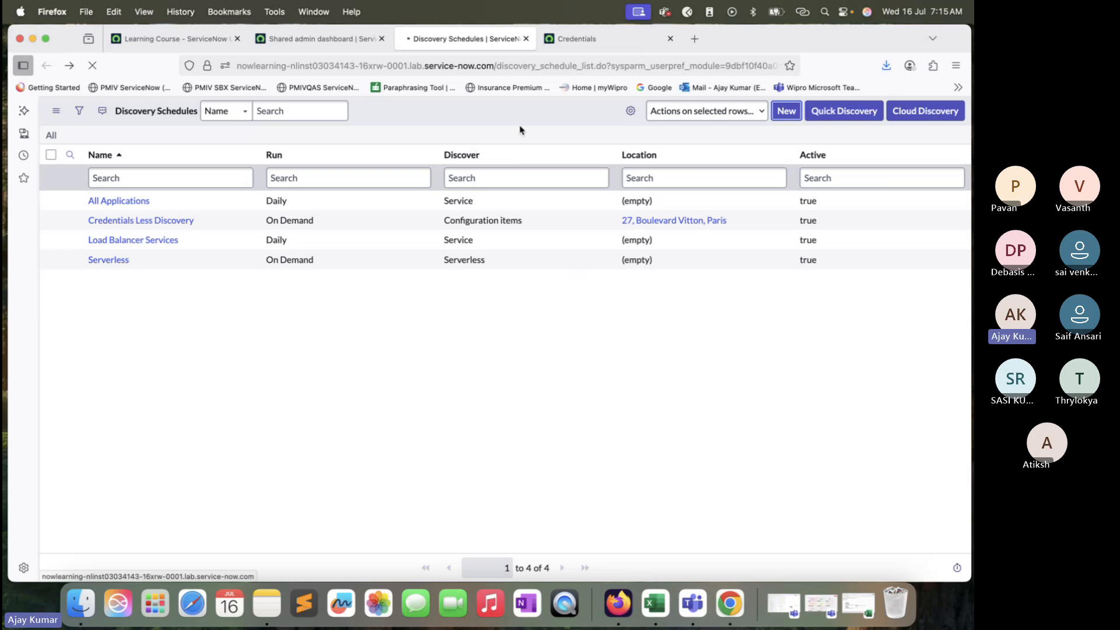
{"action": "left_click_drag", "start_coordinate": [775, 40], "coordinate": [776, 58]}
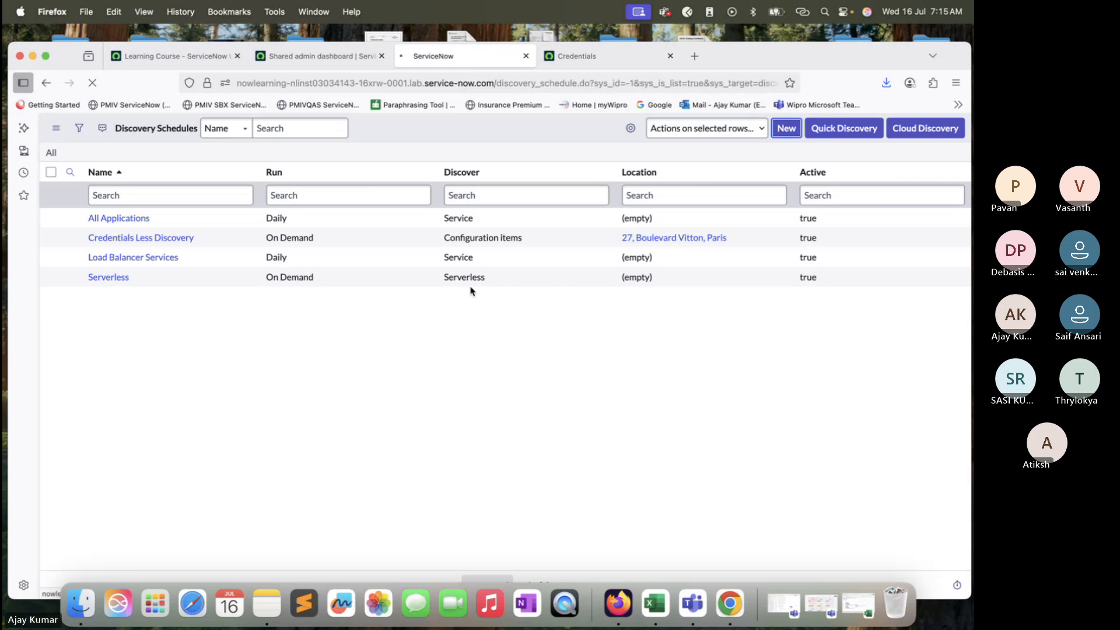
{"action": "type", "text": "Router"}
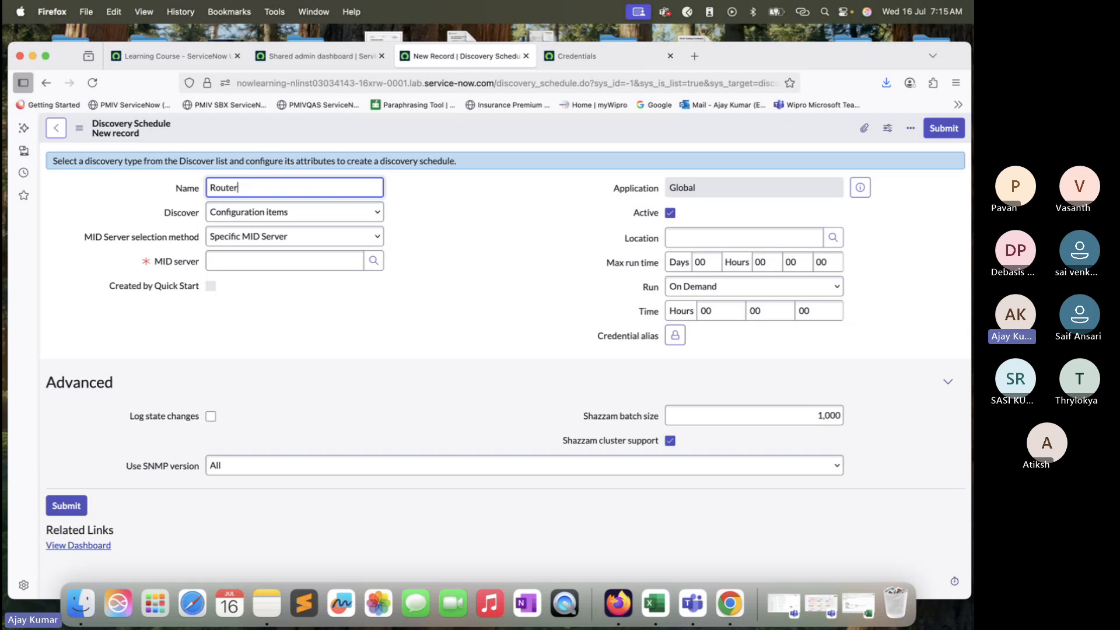
{"action": "type", "text": " Disco"}
{"action": "left_click", "coordinate": [315, 236]}
{"action": "left_click", "coordinate": [321, 240]}
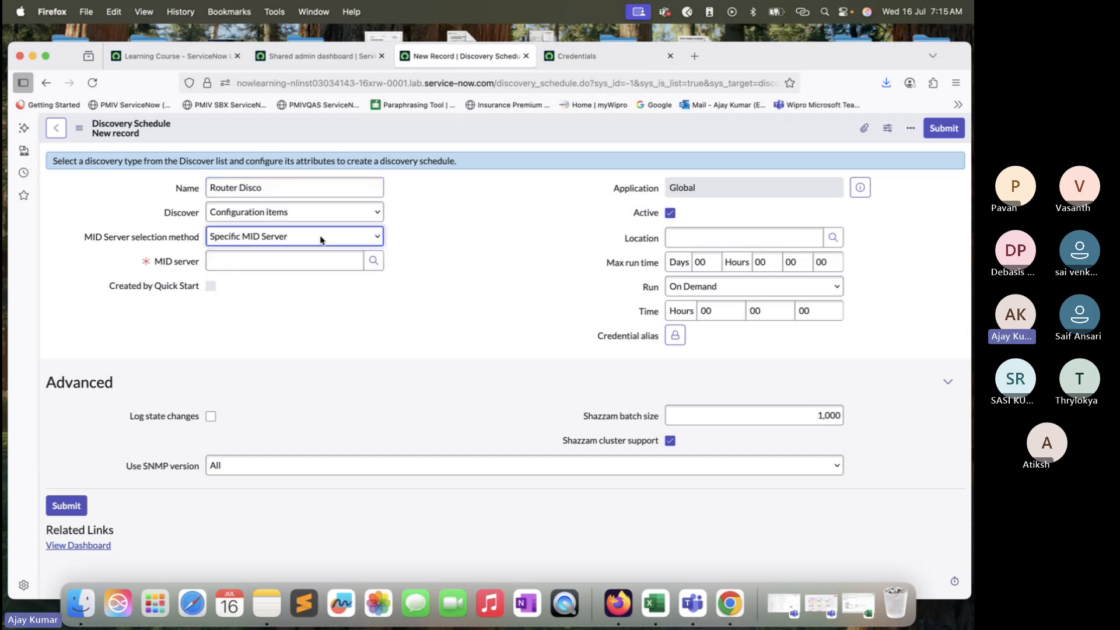
{"action": "left_click", "coordinate": [373, 261]}
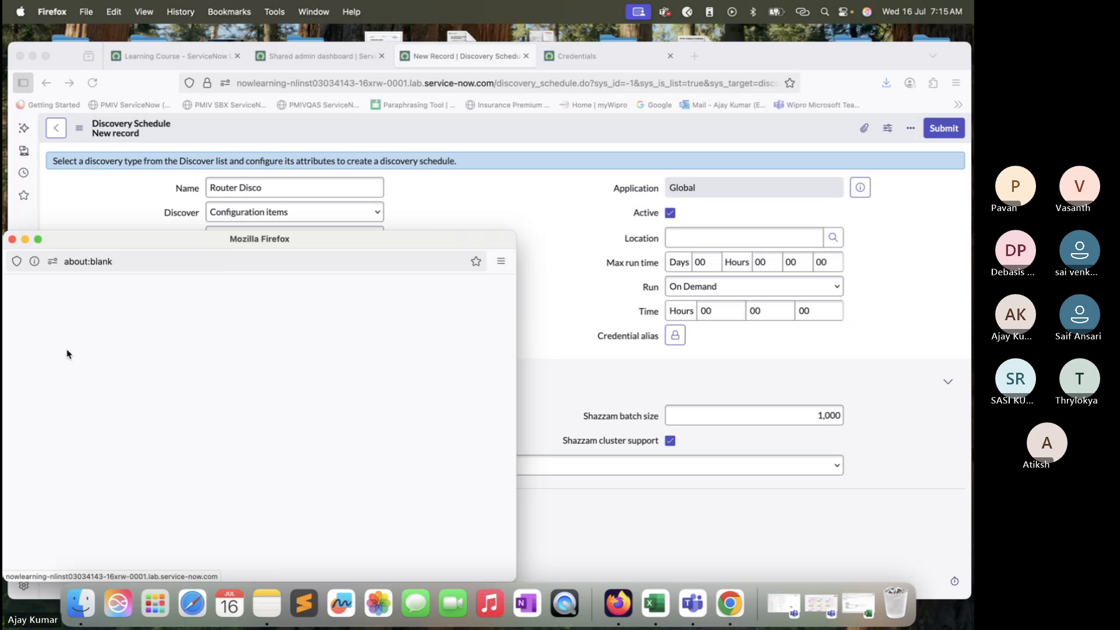
{"action": "left_click", "coordinate": [69, 382]}
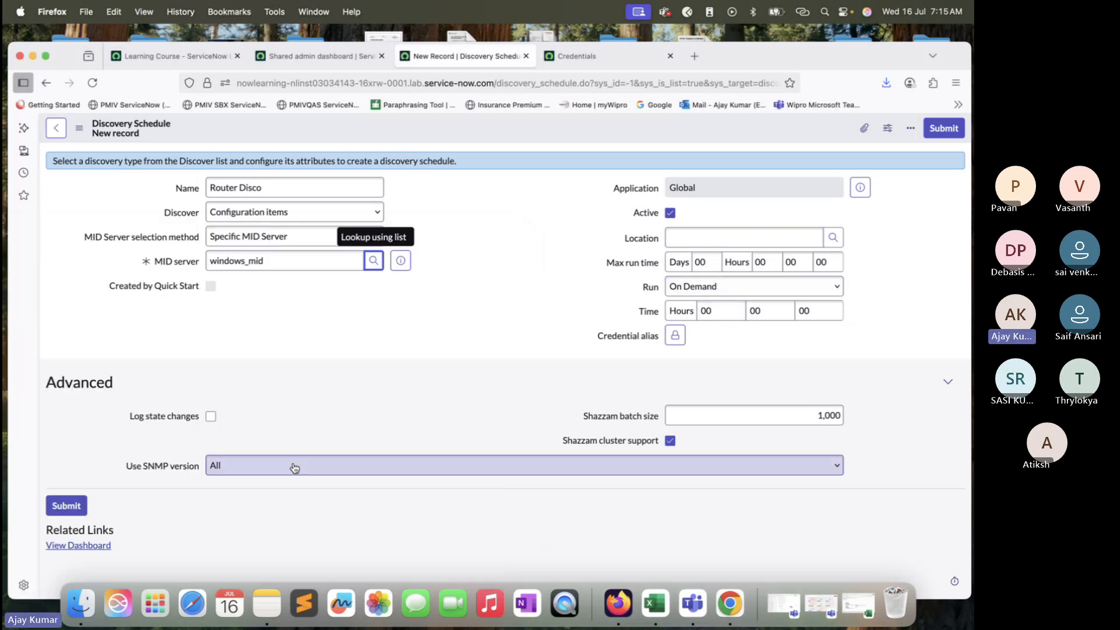
{"action": "left_click", "coordinate": [68, 506]}
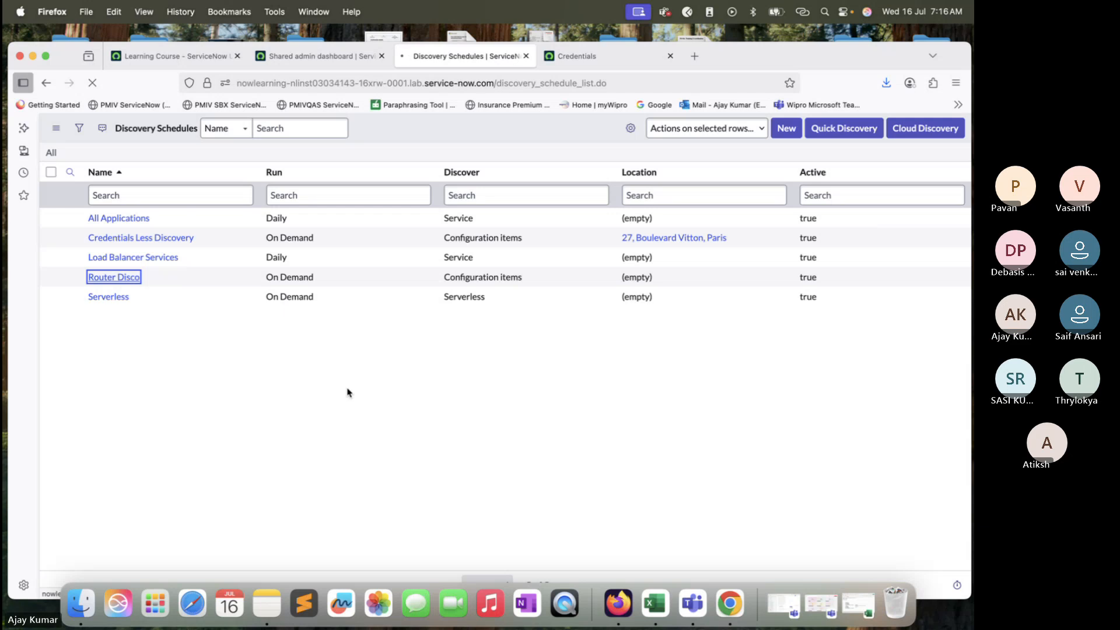
Step: Open the Router Disco schedule and add a quick range for IP 198.51.145.211
{"action": "scroll", "coordinate": [349, 392], "scroll_direction": "down", "scroll_amount": 3}
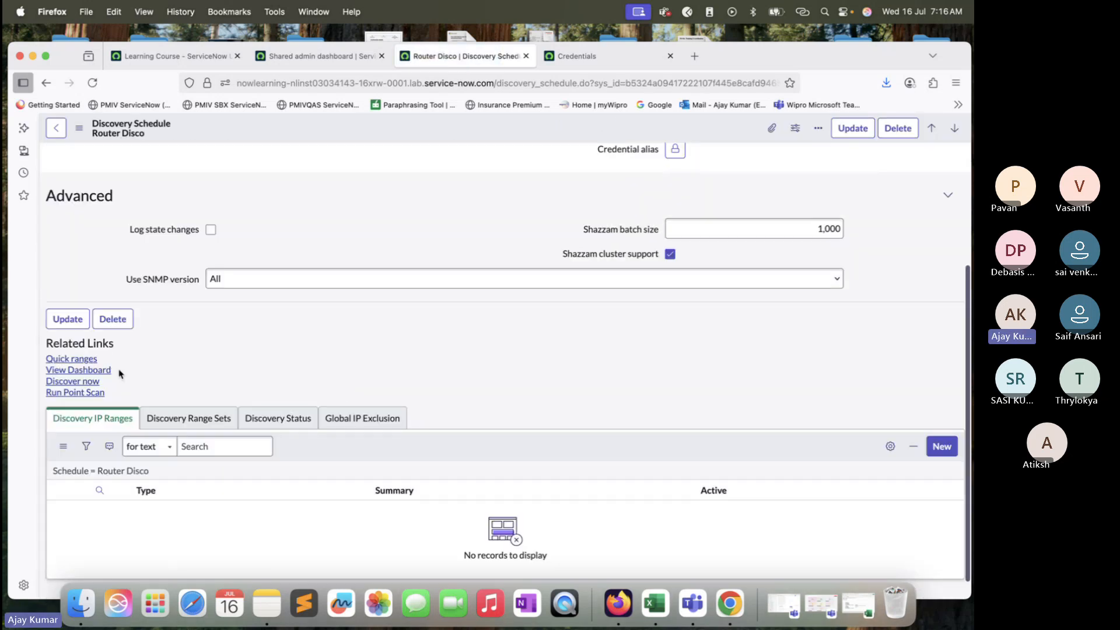
{"action": "left_click", "coordinate": [75, 359]}
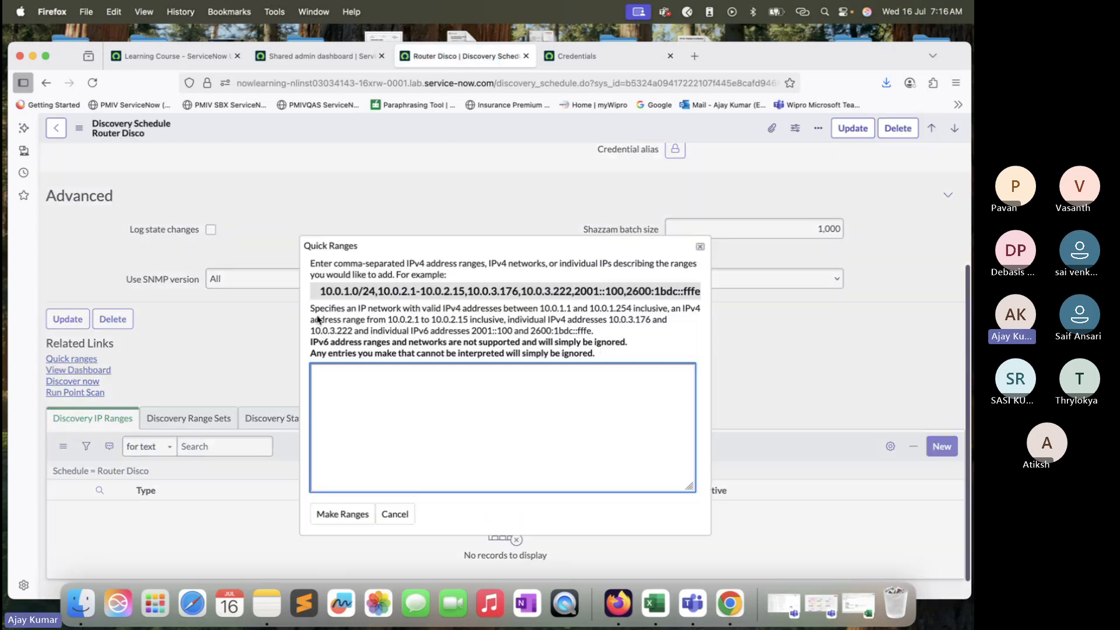
{"action": "key", "text": "super+v"}
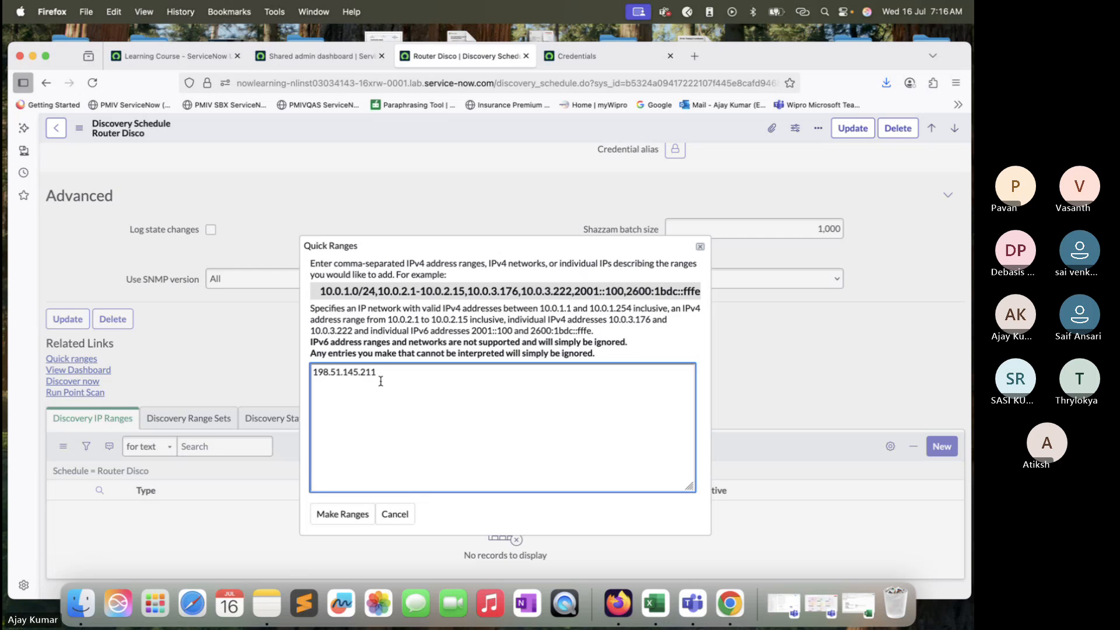
{"action": "left_click", "coordinate": [341, 512]}
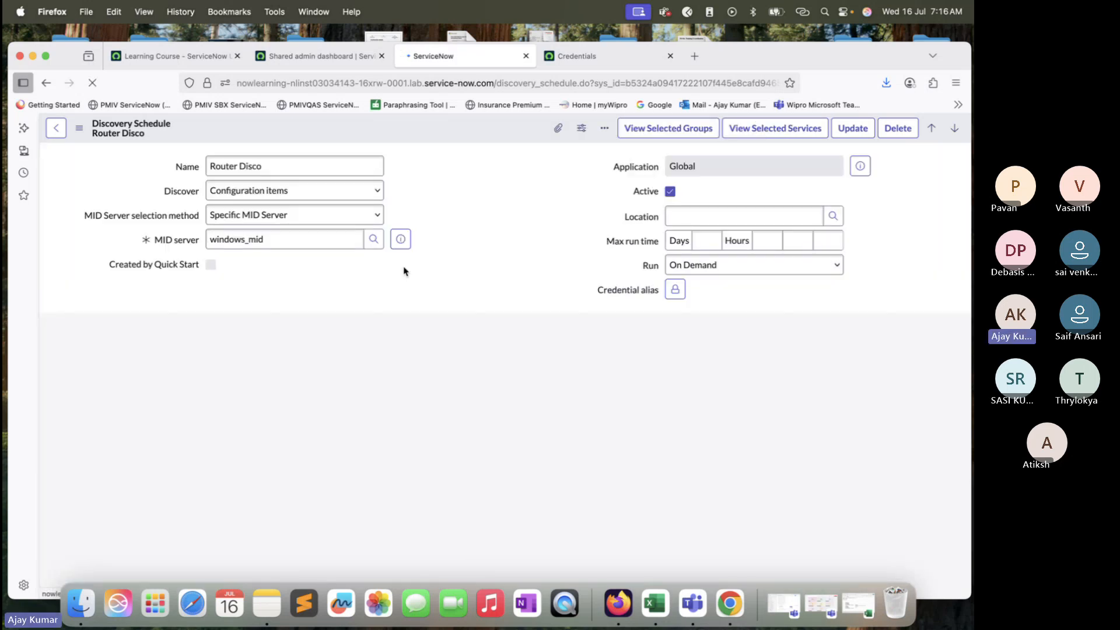
Step: Run Discover now on Router Disco, open the DIS0010015 status record, and reload it to review its Discovery Log
{"action": "left_click", "coordinate": [73, 403]}
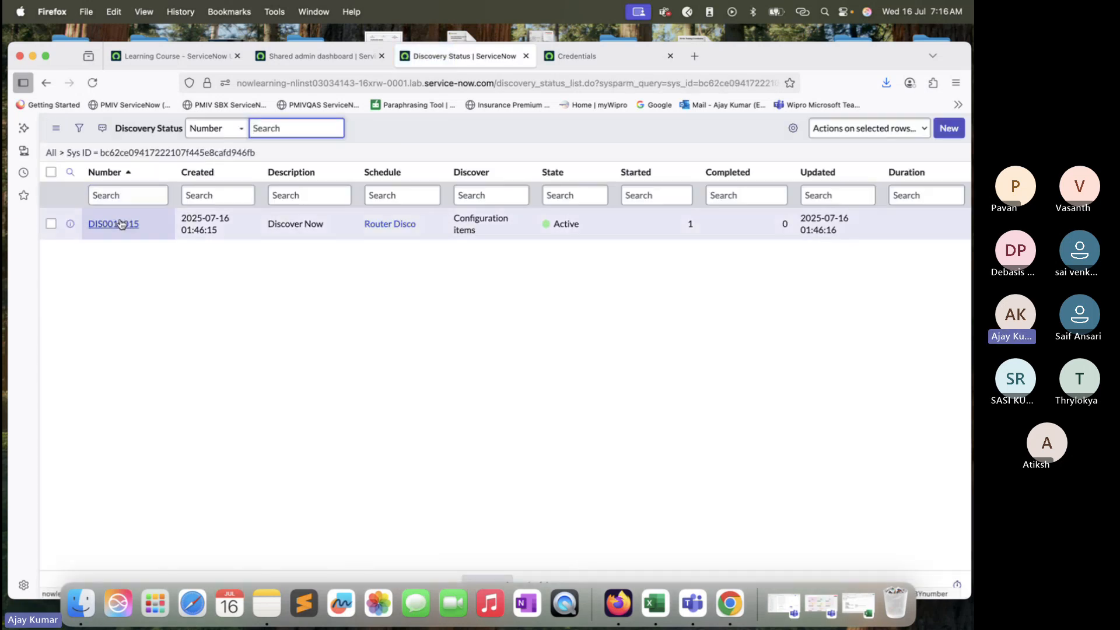
{"action": "left_click", "coordinate": [113, 224], "text": "super"}
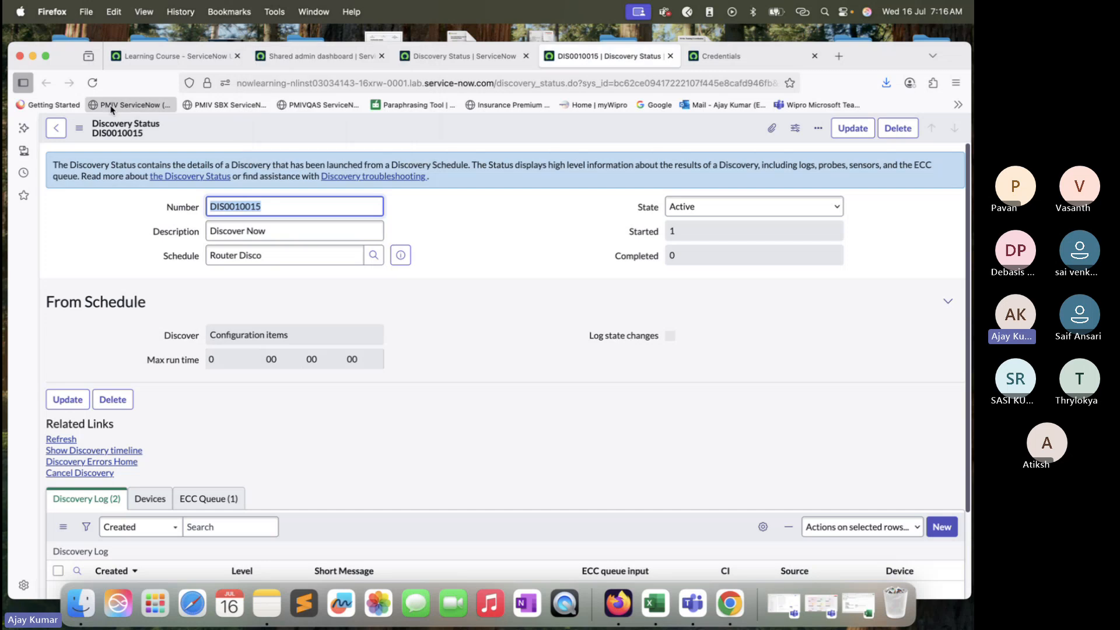
{"action": "left_click", "coordinate": [92, 83]}
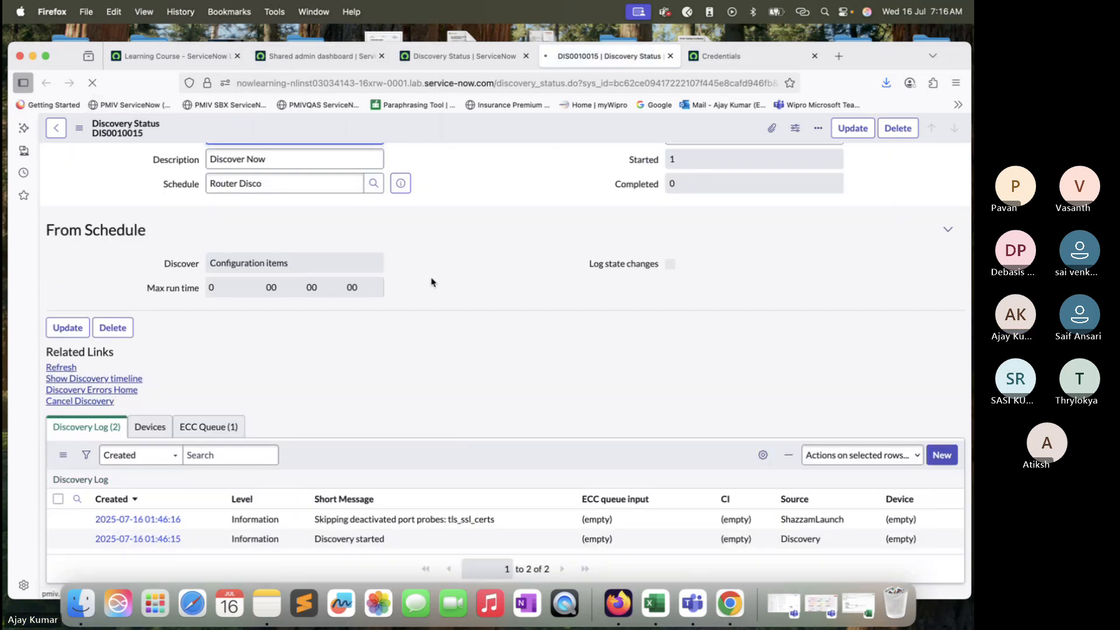
{"action": "scroll", "coordinate": [432, 281], "scroll_direction": "down", "scroll_amount": 1}
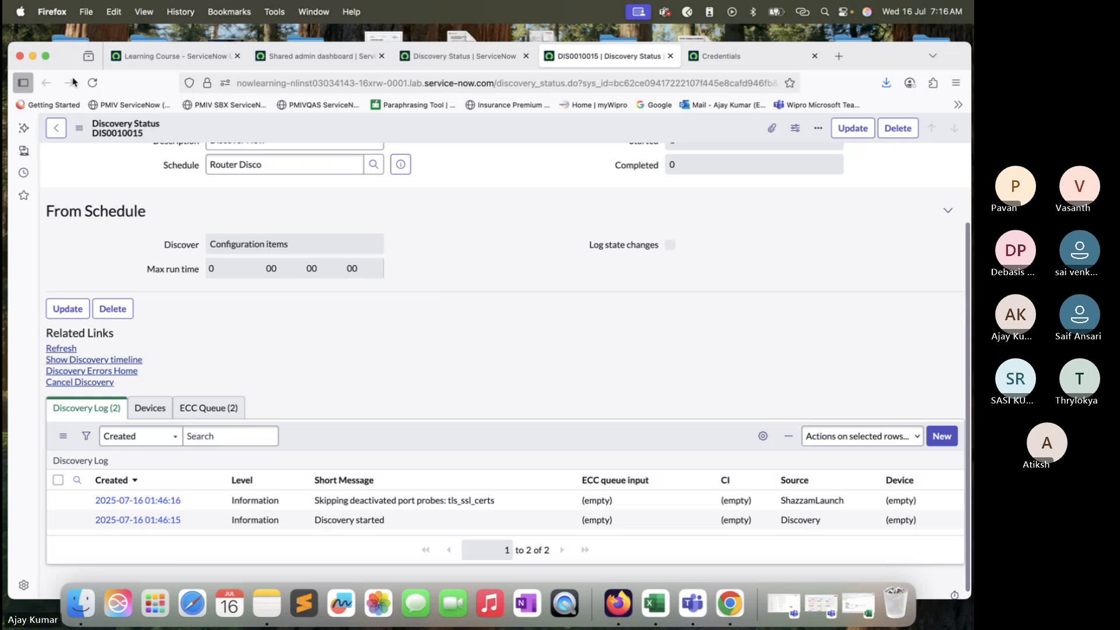
{"action": "left_click", "coordinate": [92, 82]}
{"action": "scroll", "coordinate": [383, 338], "scroll_direction": "down", "scroll_amount": 4}
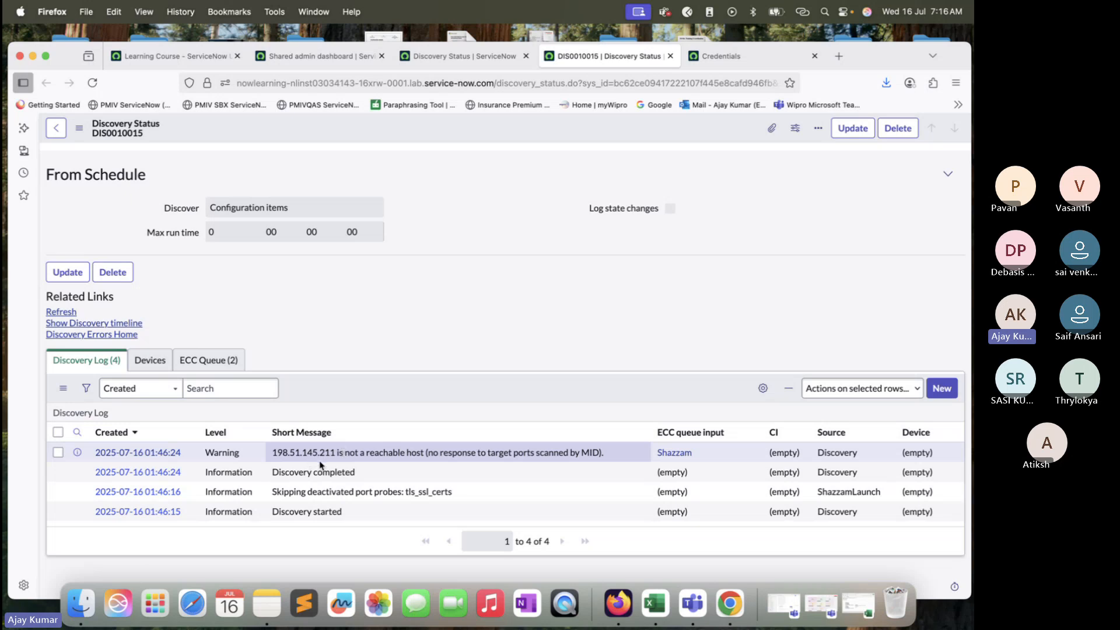
{"action": "left_click", "coordinate": [92, 83]}
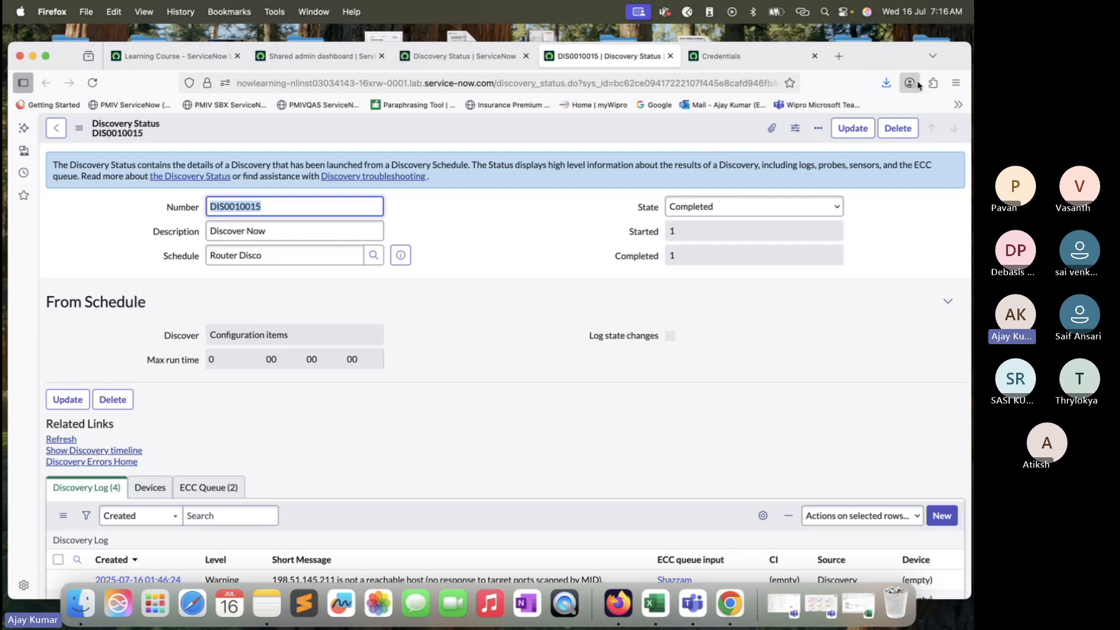
{"action": "left_click", "coordinate": [941, 583]}
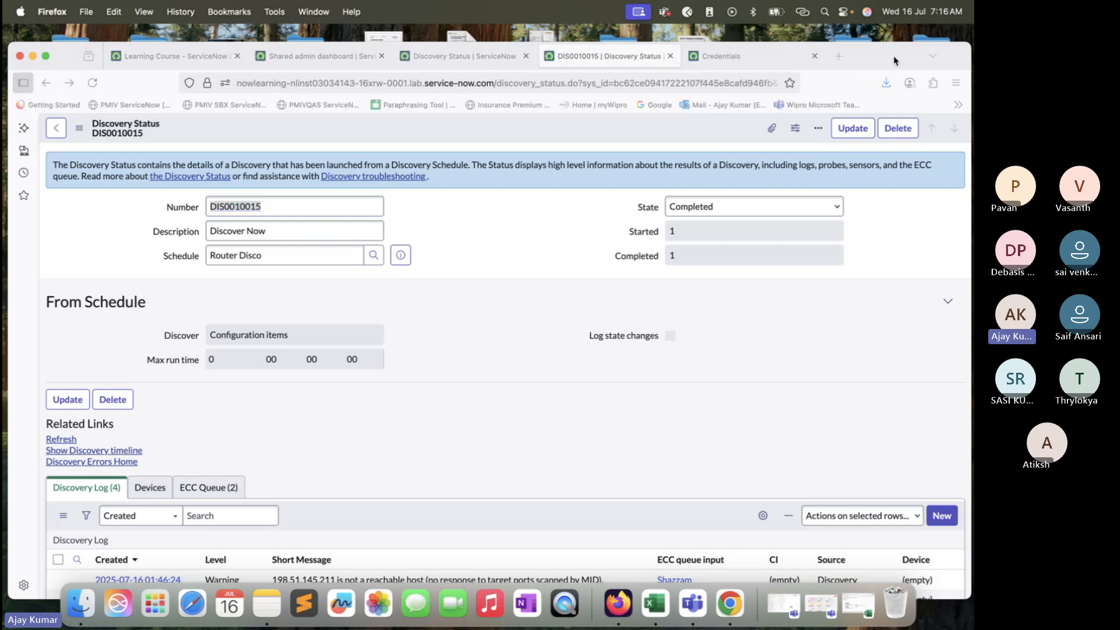
{"action": "left_click_drag", "start_coordinate": [895, 60], "coordinate": [896, 49]}
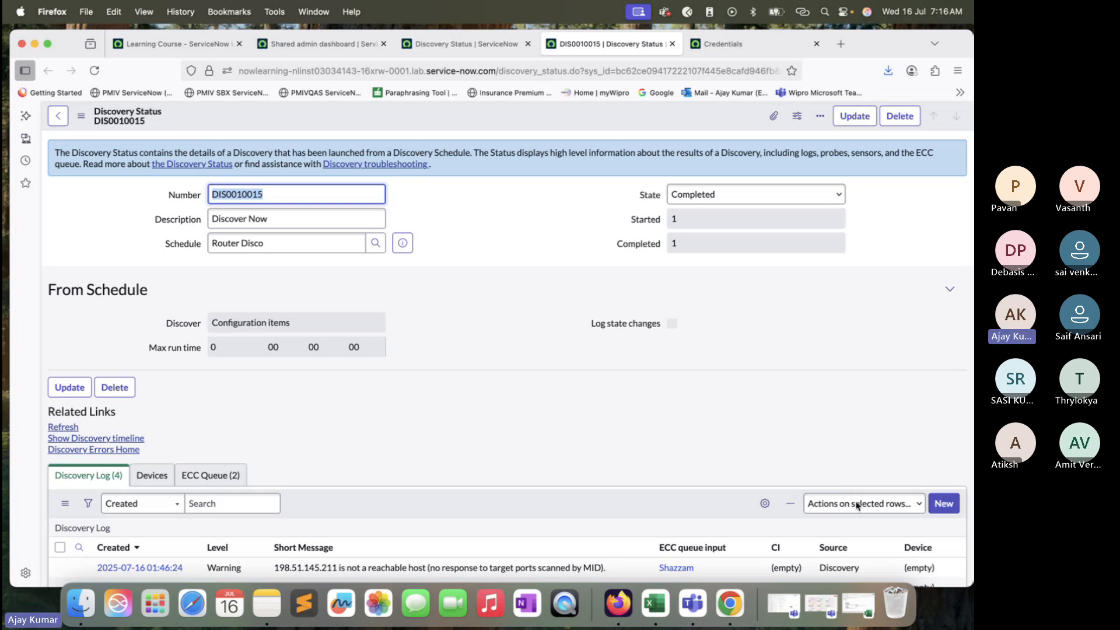
{"action": "key", "text": "super+space"}
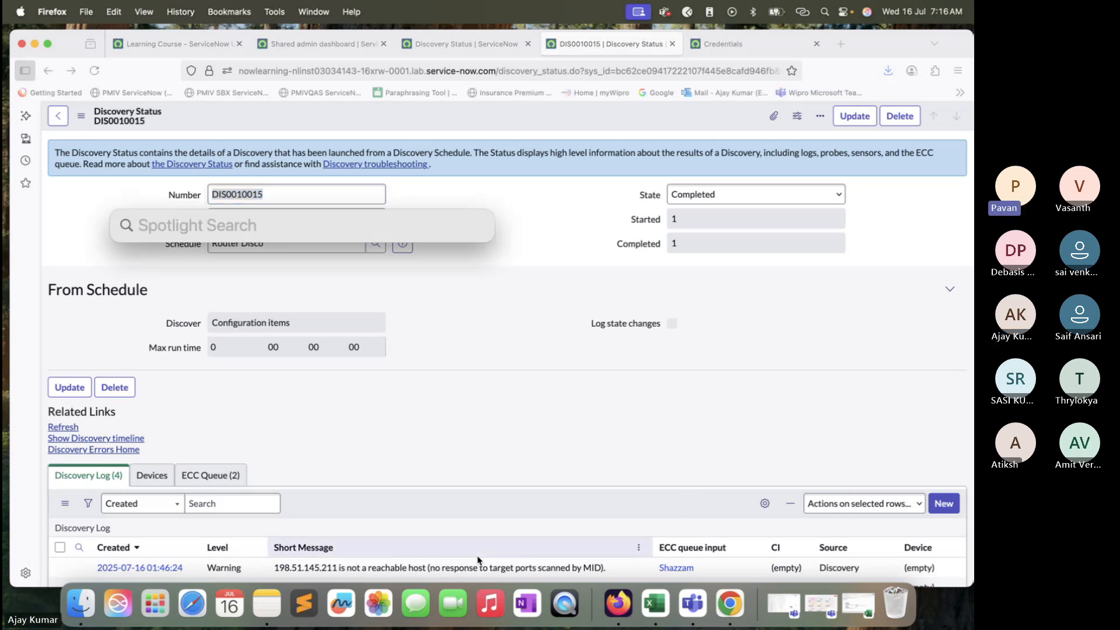
{"action": "type", "text": "microsof"}
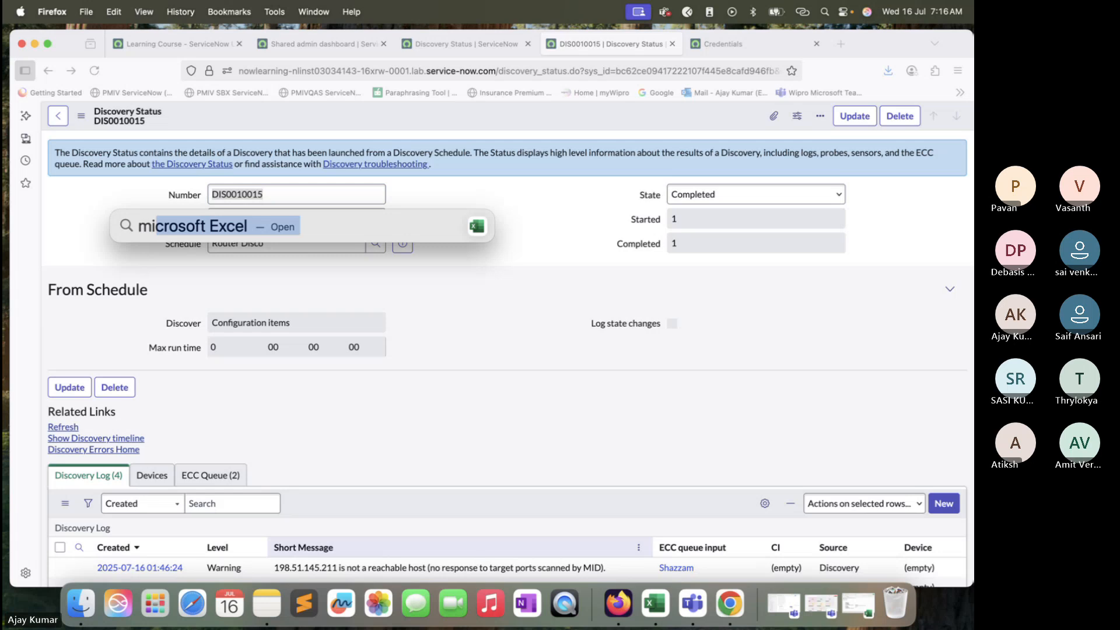
{"action": "type", "text": "t"}
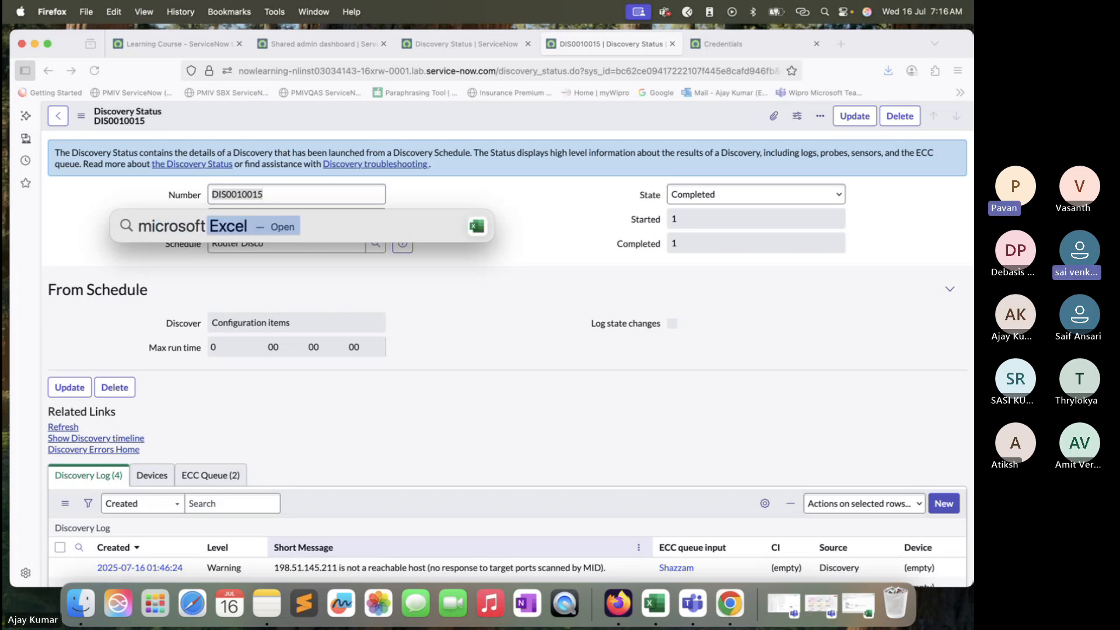
{"action": "key", "text": "BackSpace"}
{"action": "key", "text": "BackSpace"}
{"action": "key", "text": "BackSpace"}
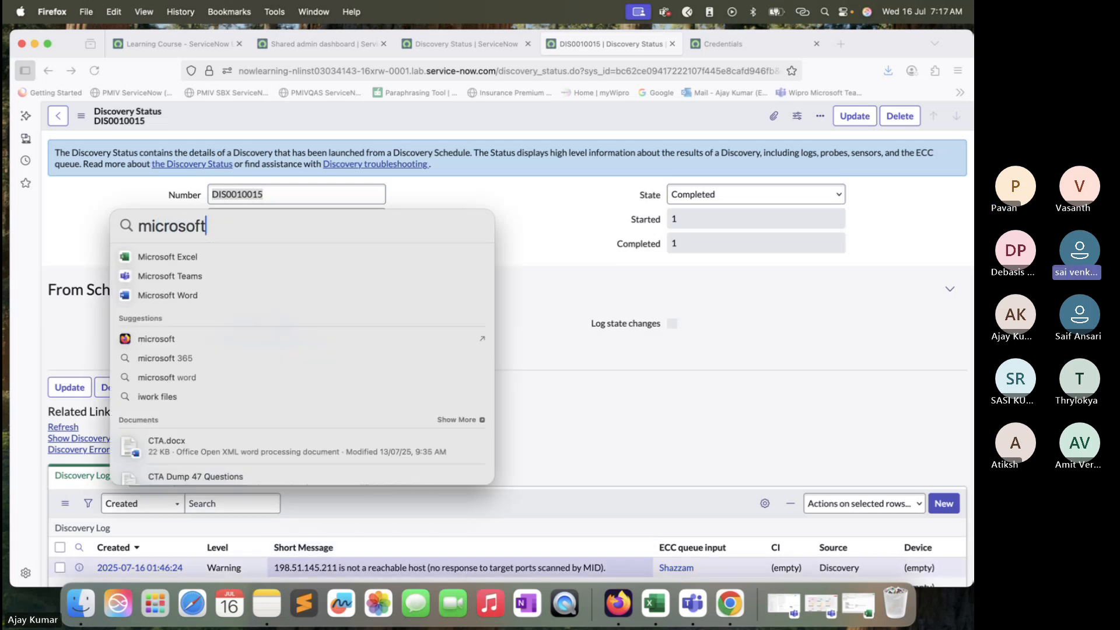
{"action": "key", "text": "BackSpace"}
{"action": "key", "text": "BackSpace"}
{"action": "key", "text": "BackSpace"}
{"action": "key", "text": "BackSpace"}
{"action": "key", "text": "BackSpace"}
{"action": "key", "text": "BackSpace"}
{"action": "key", "text": "BackSpace"}
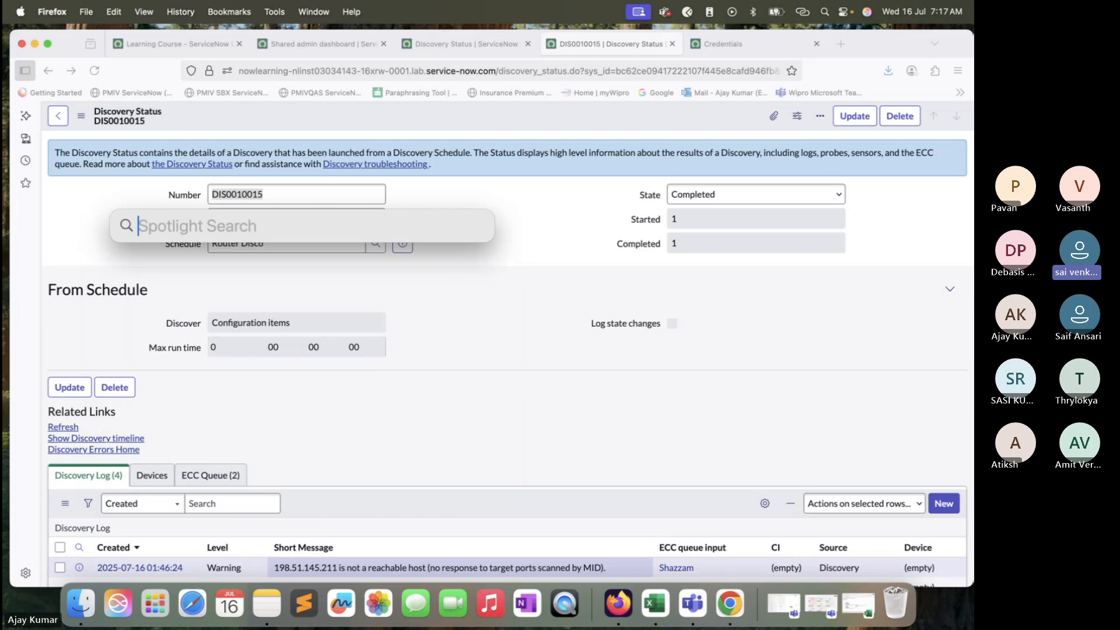
Step: Launch Microsoft Remote Desktop and start adding a new PC connection
{"action": "type", "text": "Remote"}
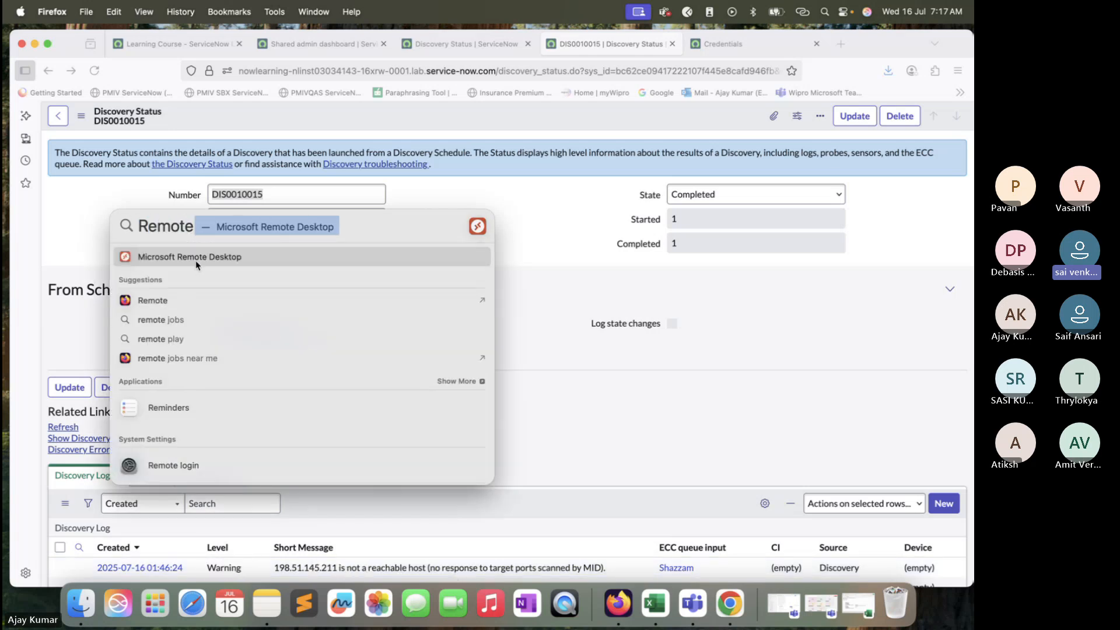
{"action": "left_click", "coordinate": [196, 263]}
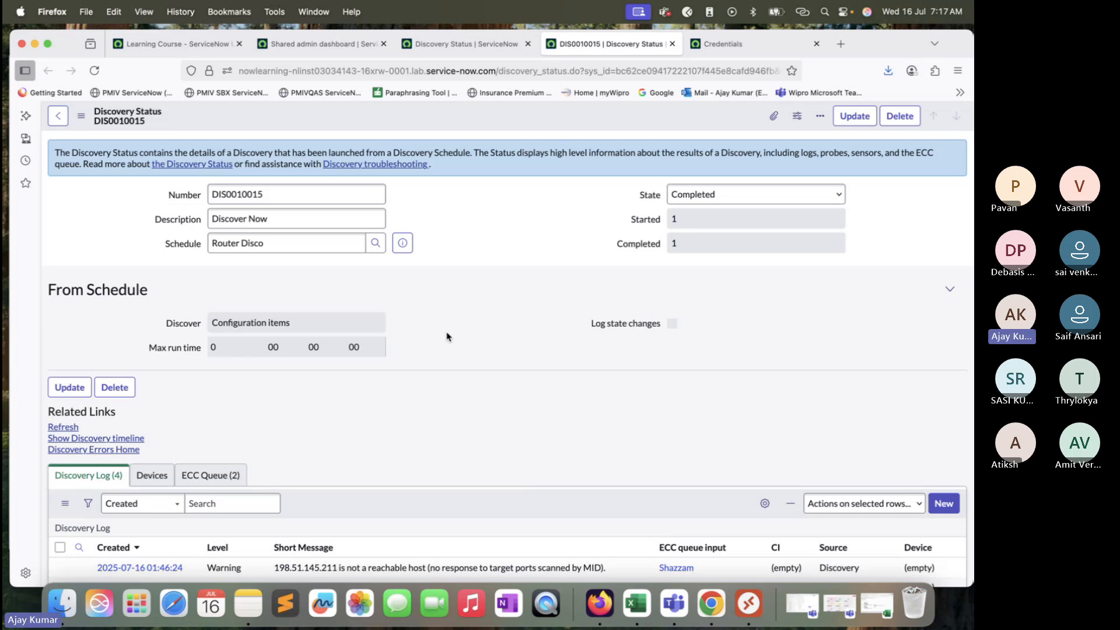
{"action": "left_click", "coordinate": [748, 604]}
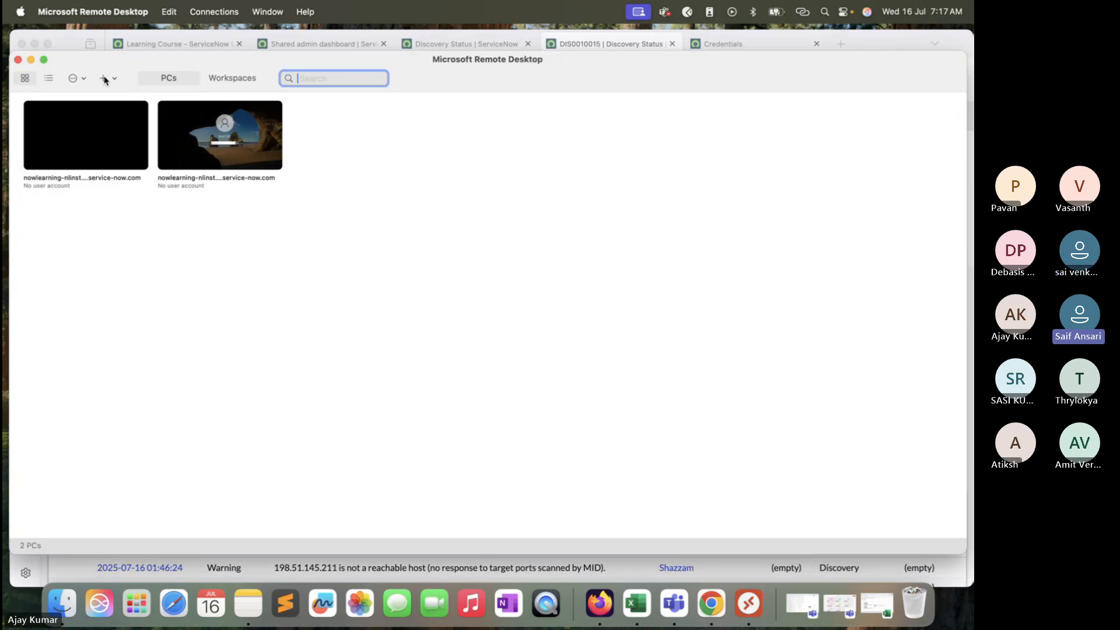
{"action": "left_click", "coordinate": [100, 78]}
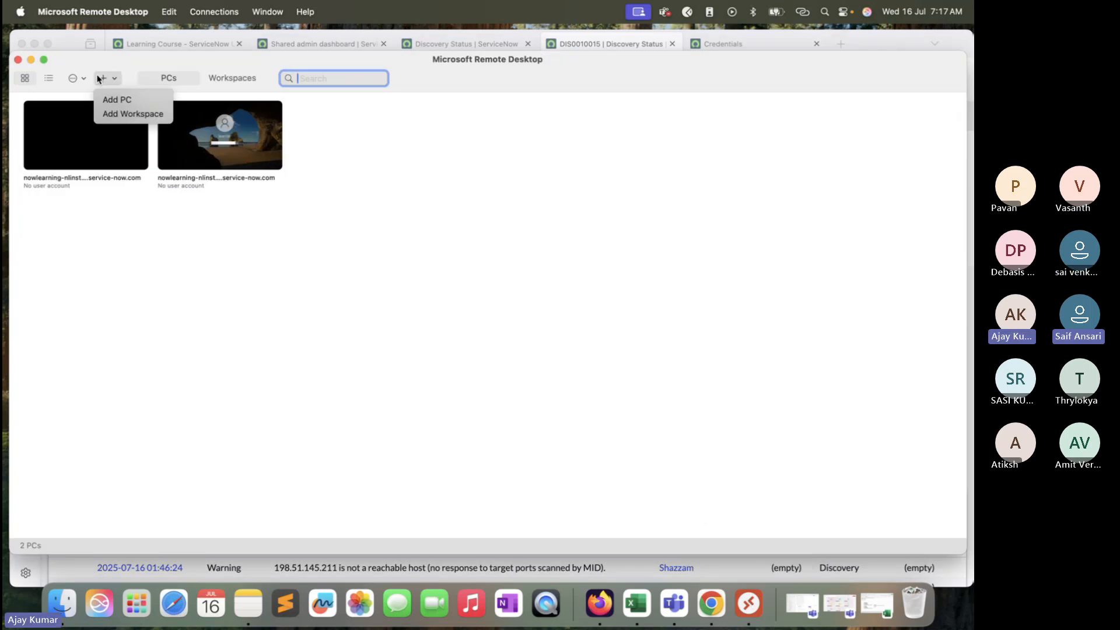
{"action": "left_click", "coordinate": [116, 100]}
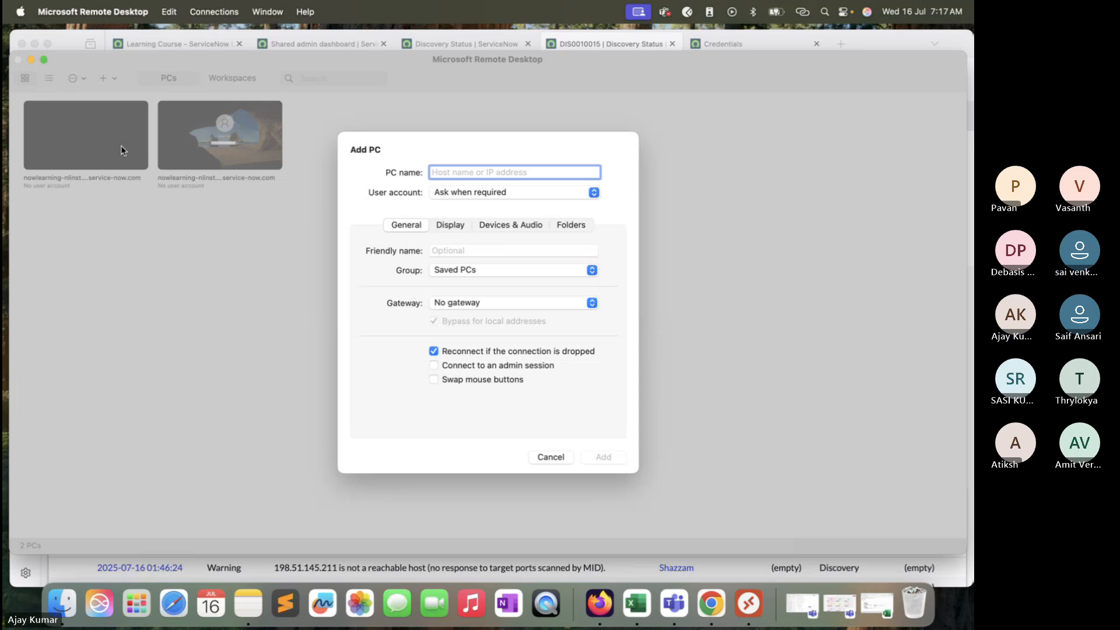
Step: Switch to the Learning Course tab and copy the MID SERVER RDP URL
{"action": "left_click", "coordinate": [31, 60]}
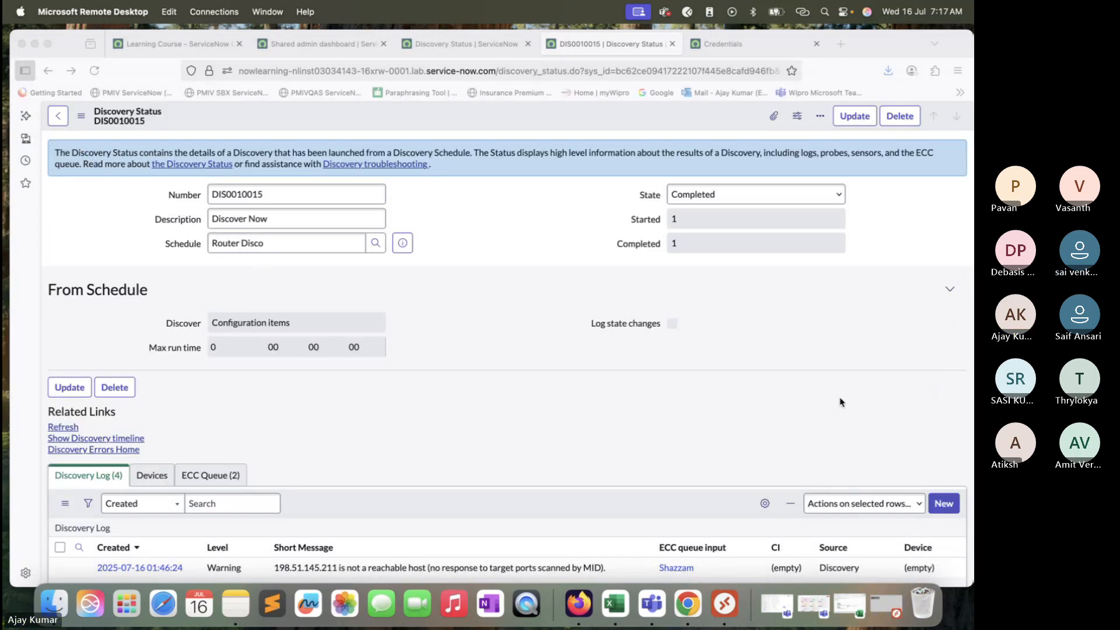
{"action": "left_click", "coordinate": [886, 603]}
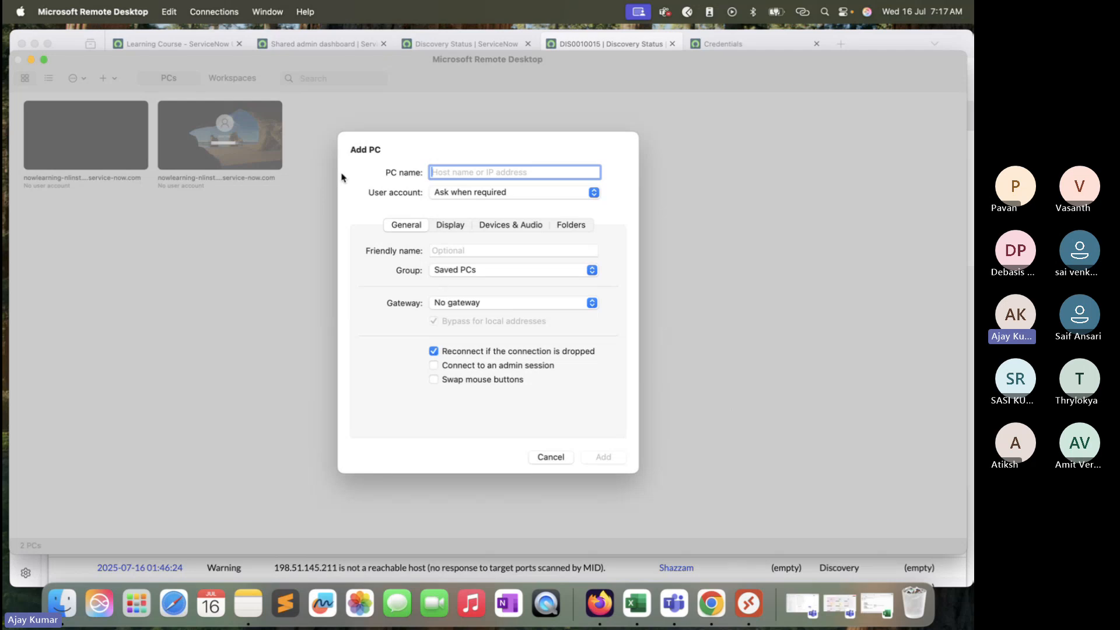
{"action": "left_click", "coordinate": [628, 561]}
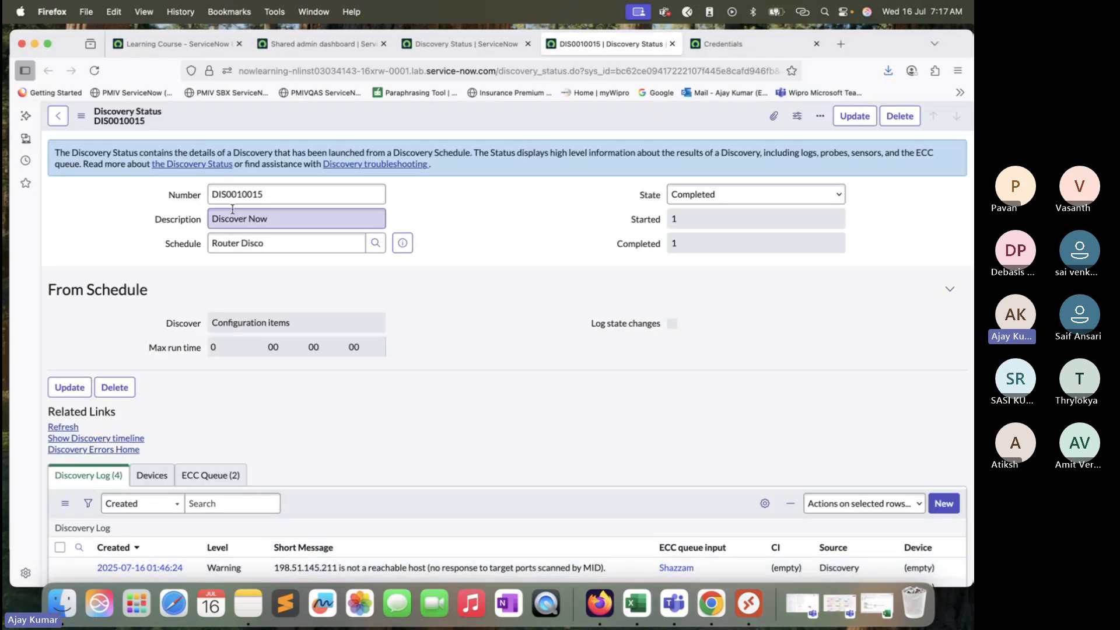
{"action": "left_click", "coordinate": [212, 50]}
{"action": "scroll", "coordinate": [459, 263], "scroll_direction": "up", "scroll_amount": 2}
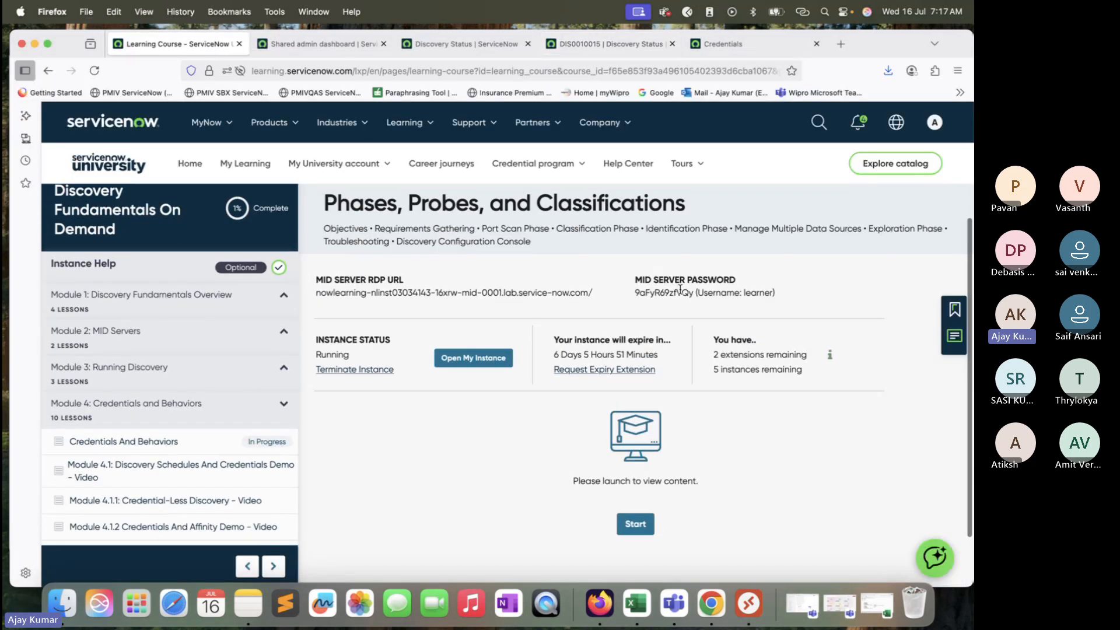
{"action": "left_click_drag", "start_coordinate": [599, 298], "coordinate": [316, 294]}
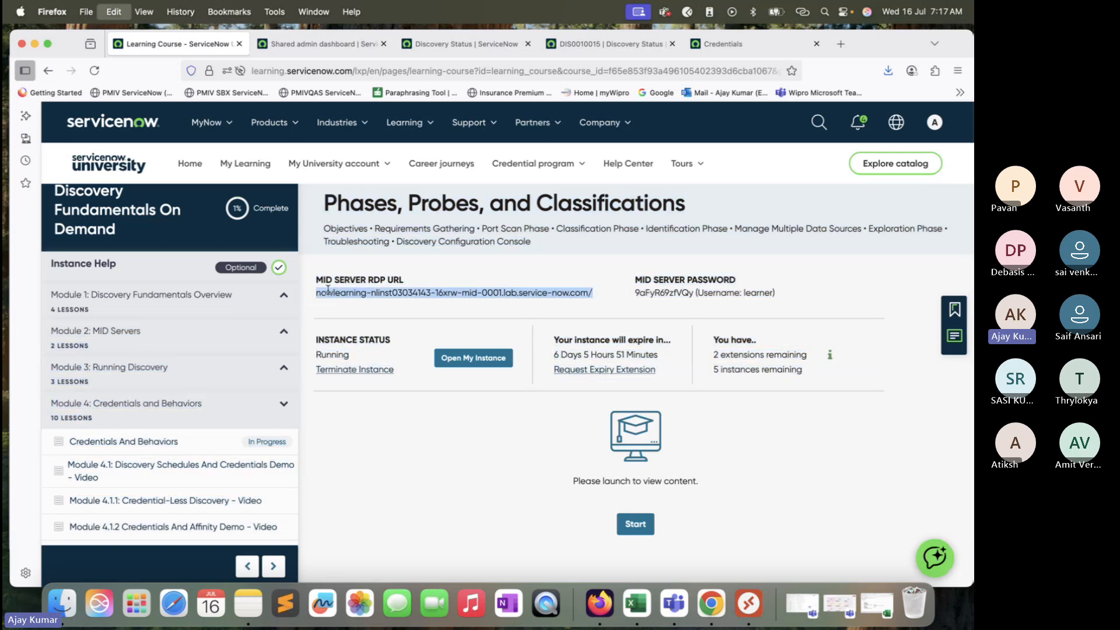
Step: Add the PC in Remote Desktop using the copied MID server host name without the trailing slash
{"action": "left_click", "coordinate": [749, 604]}
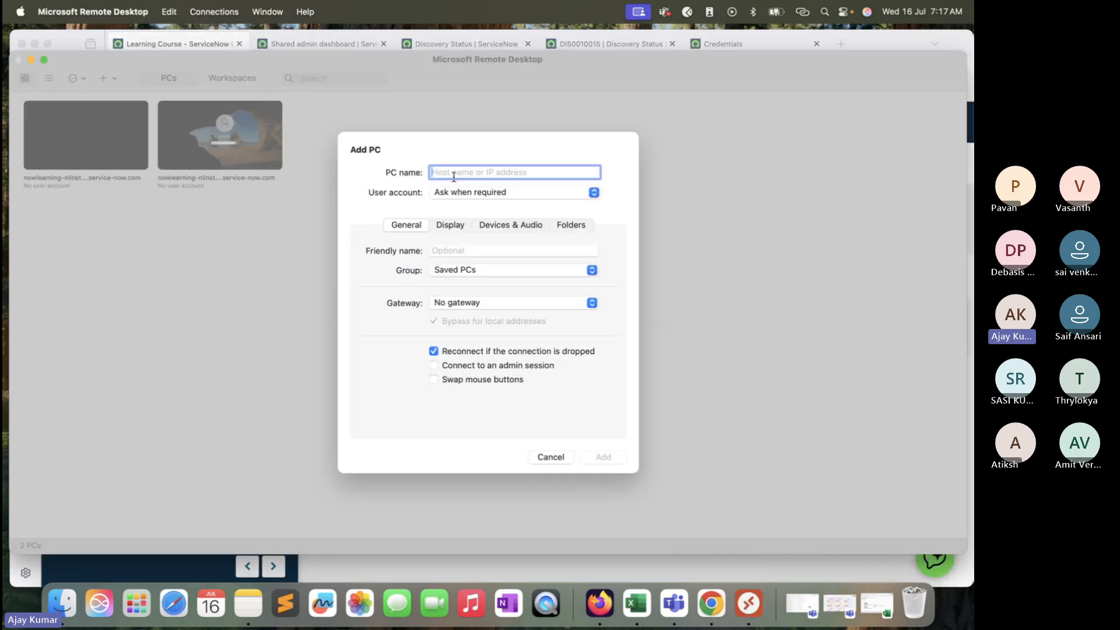
{"action": "key", "text": "super+v"}
{"action": "key", "text": "BackSpace"}
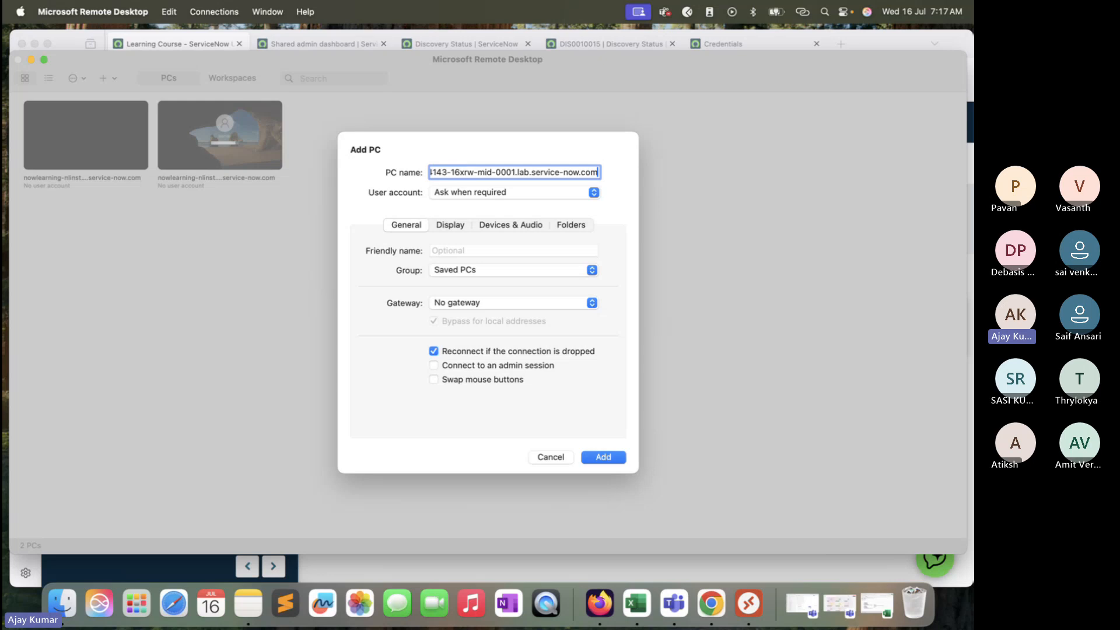
{"action": "left_click", "coordinate": [609, 460]}
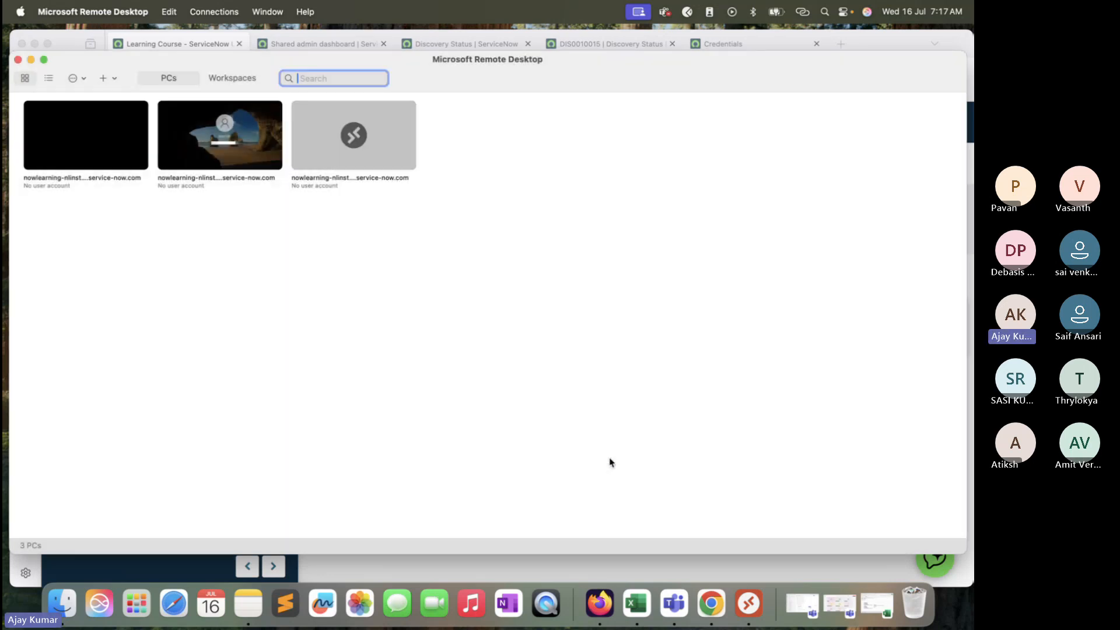
Step: Connect to the new MID server PC and enter the lab username copied from the course page
{"action": "double_click", "coordinate": [383, 132]}
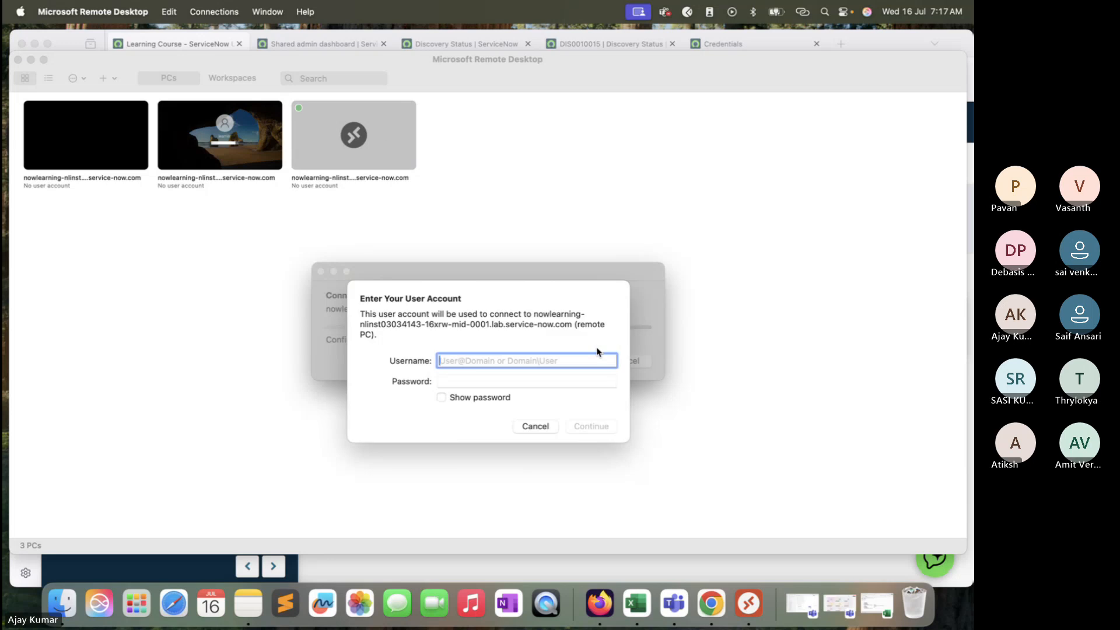
{"action": "left_click", "coordinate": [620, 572]}
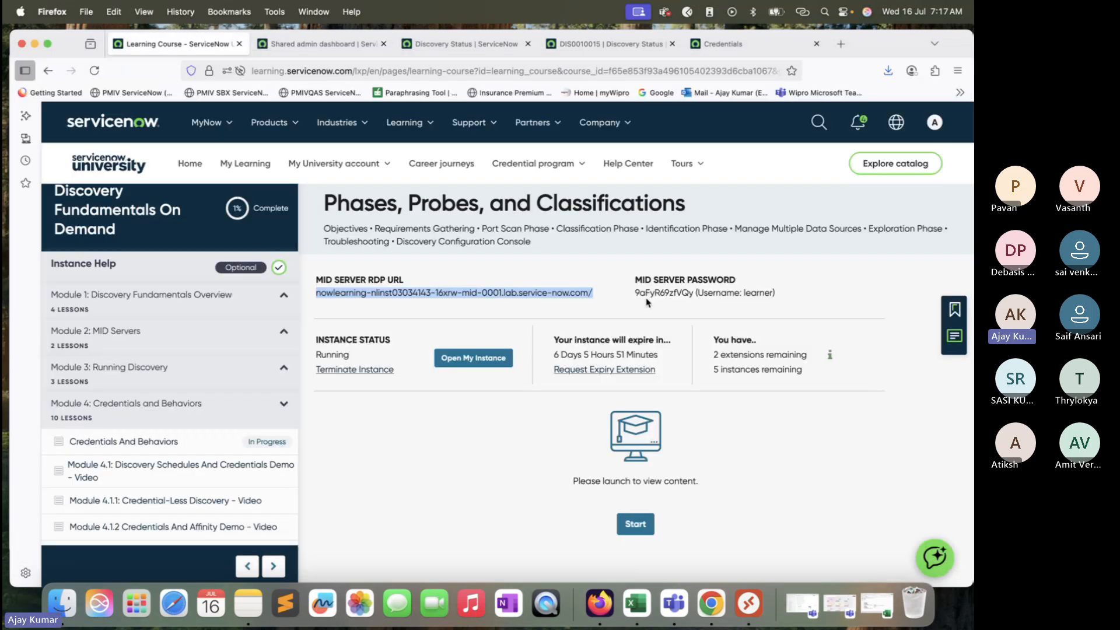
{"action": "double_click", "coordinate": [758, 293]}
{"action": "key", "text": "super+c"}
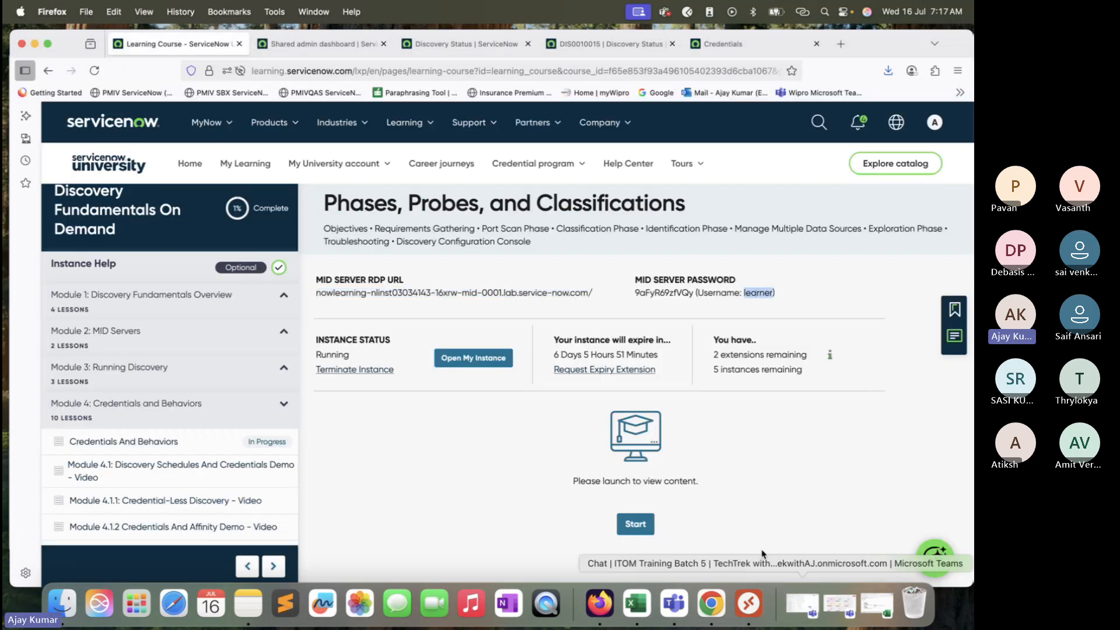
{"action": "left_click", "coordinate": [34, 44]}
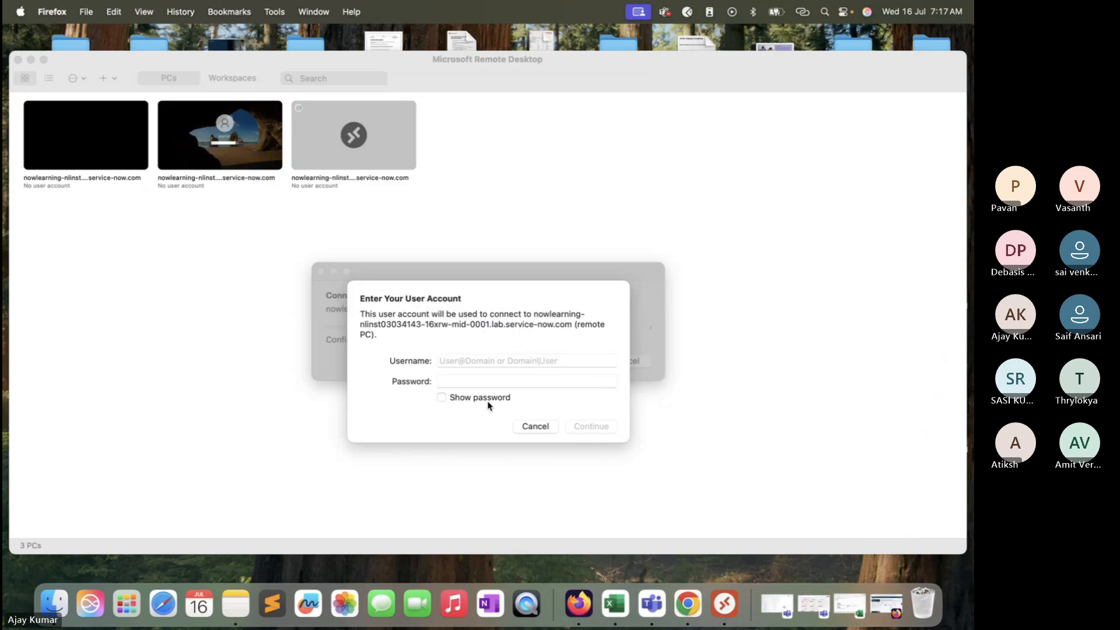
{"action": "key", "text": "super+v"}
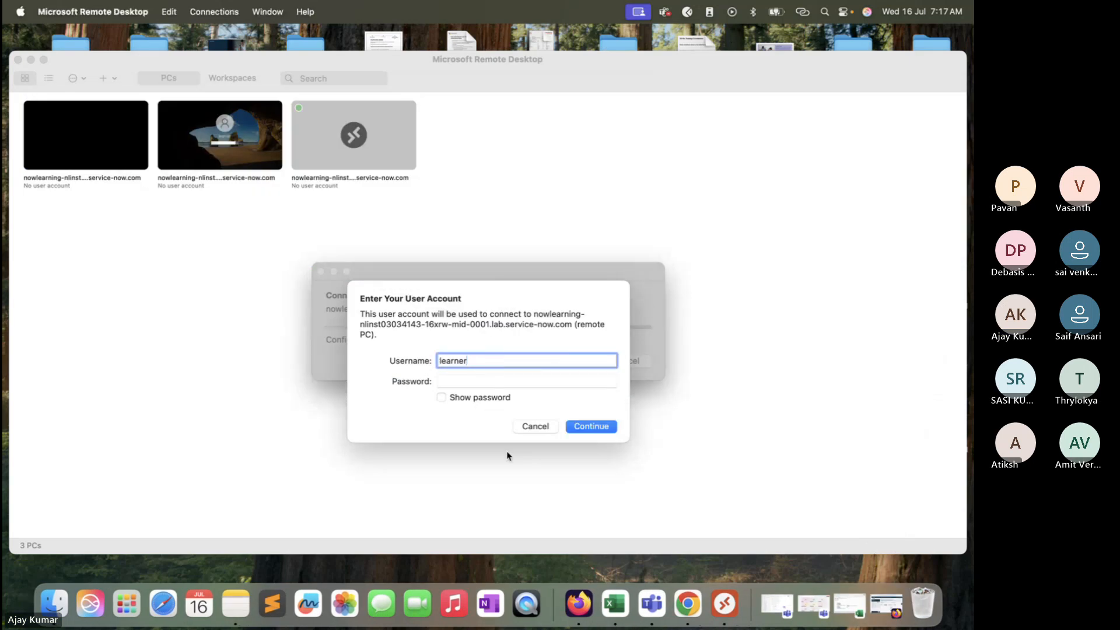
Step: Copy the MID SERVER PASSWORD from the course page, enter it as the account password, and continue connecting
{"action": "left_click", "coordinate": [881, 604]}
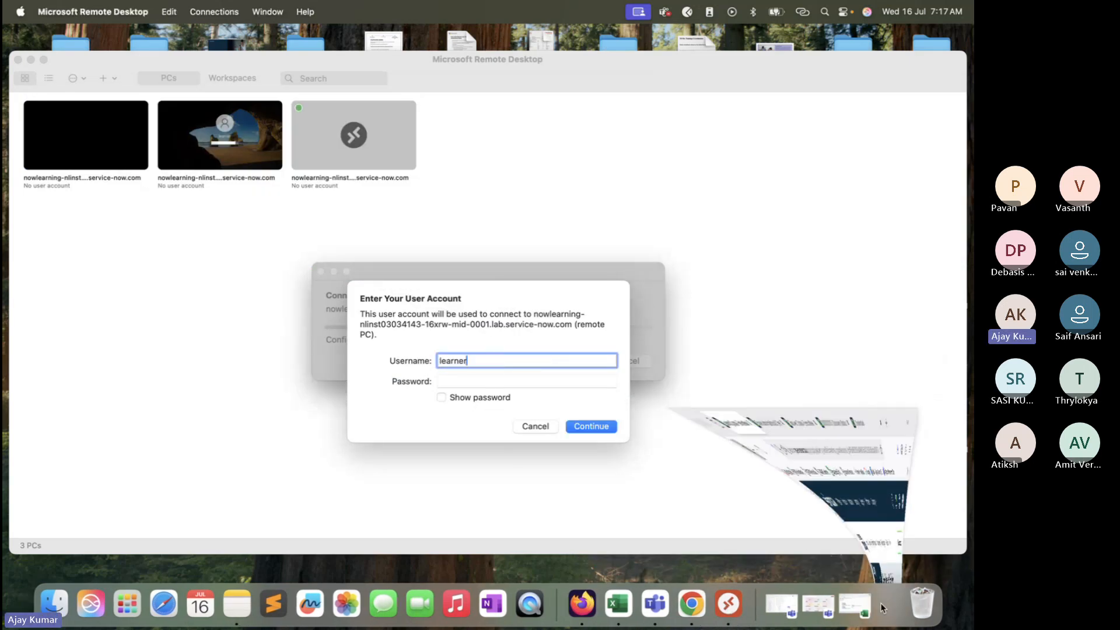
{"action": "double_click", "coordinate": [665, 293]}
{"action": "key", "text": "super+c"}
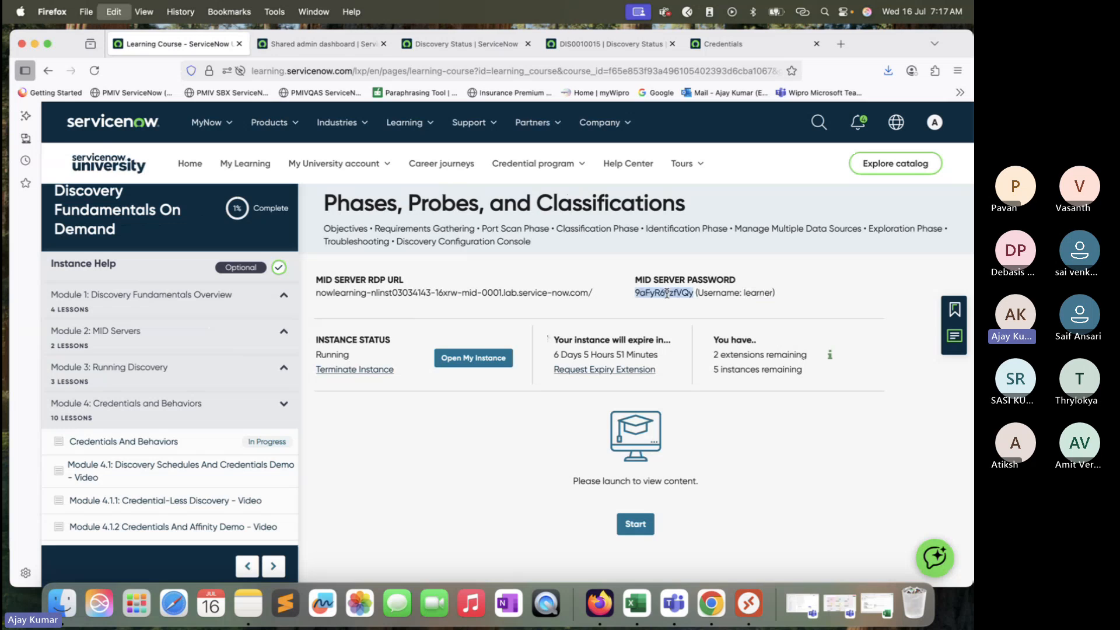
{"action": "left_click", "coordinate": [33, 44]}
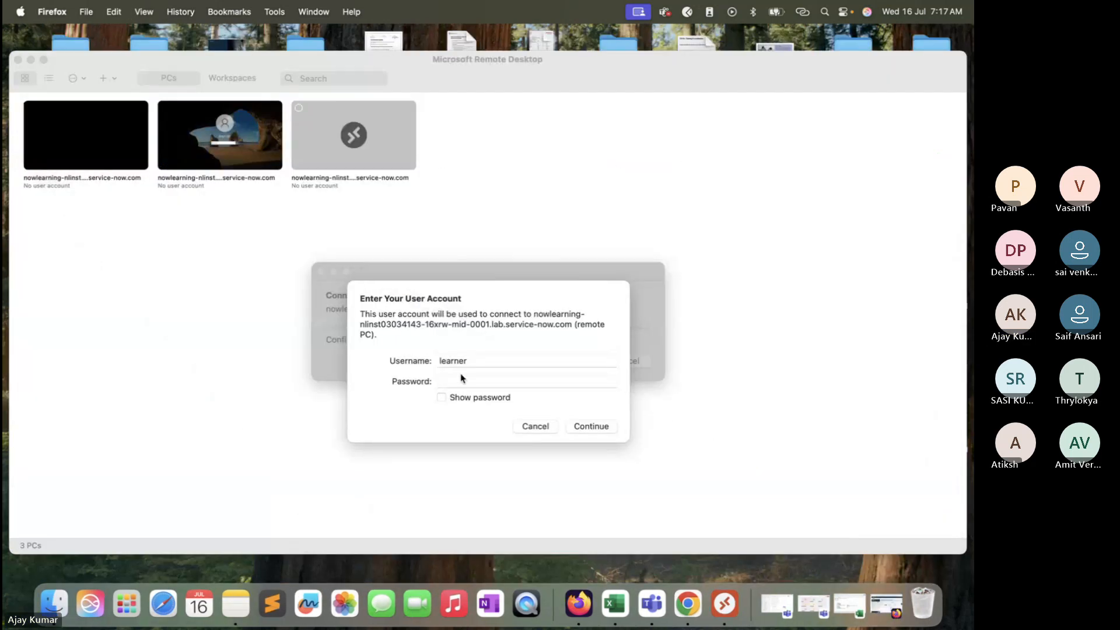
{"action": "left_click", "coordinate": [461, 381]}
{"action": "key", "text": "super+v"}
{"action": "left_click", "coordinate": [480, 401]}
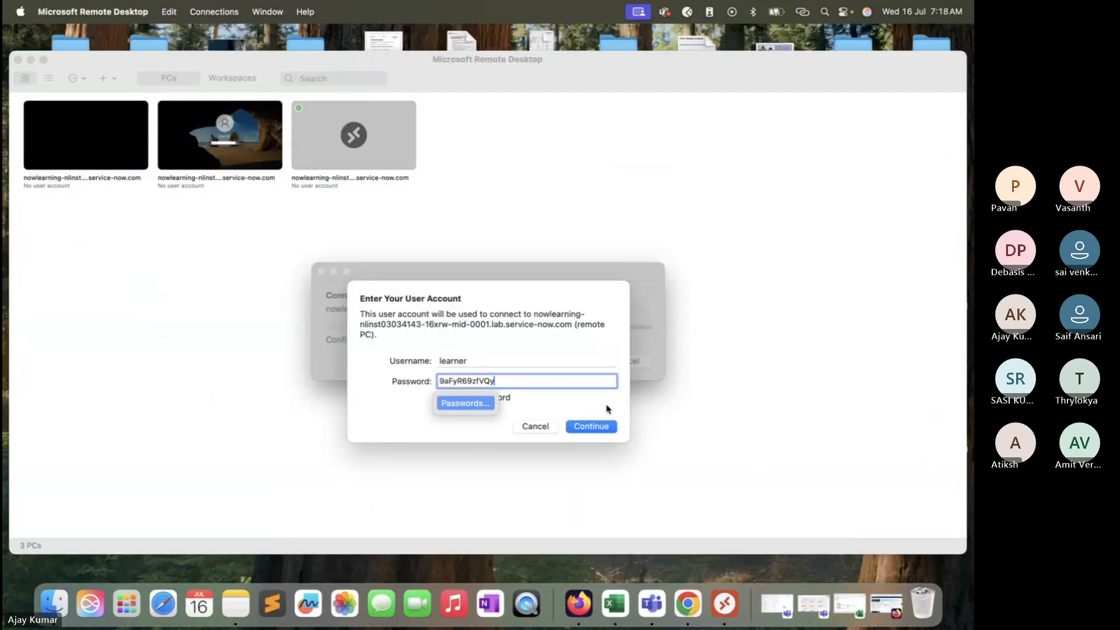
{"action": "left_click", "coordinate": [608, 426]}
Step: Open the remote session, leave full screen, and move and resize the remote desktop window
{"action": "left_click", "coordinate": [640, 360]}
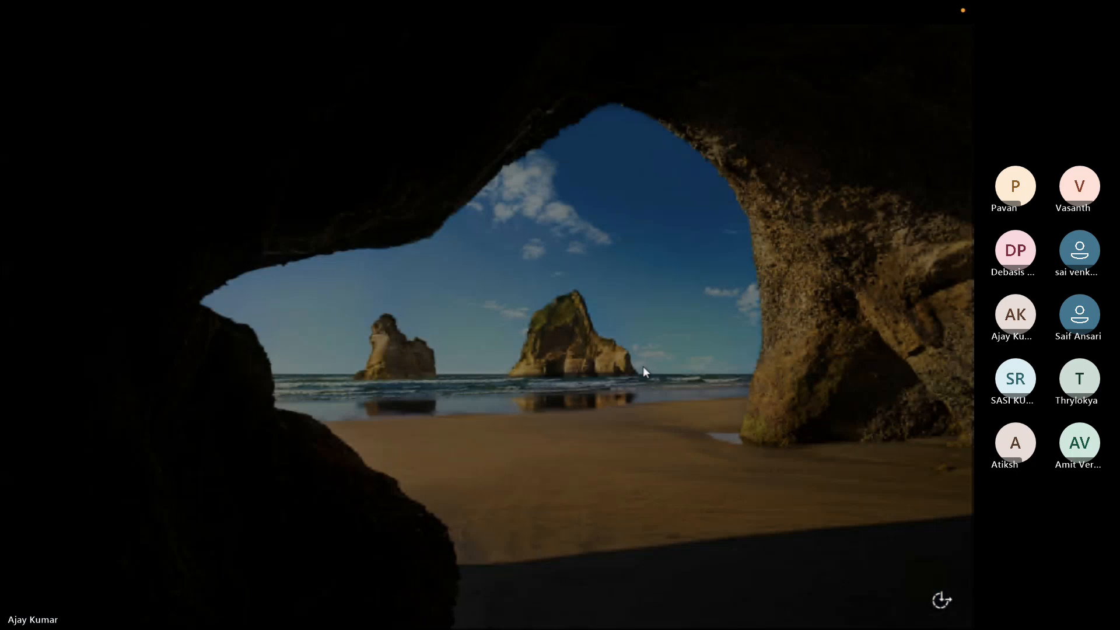
{"action": "left_click", "coordinate": [38, 34]}
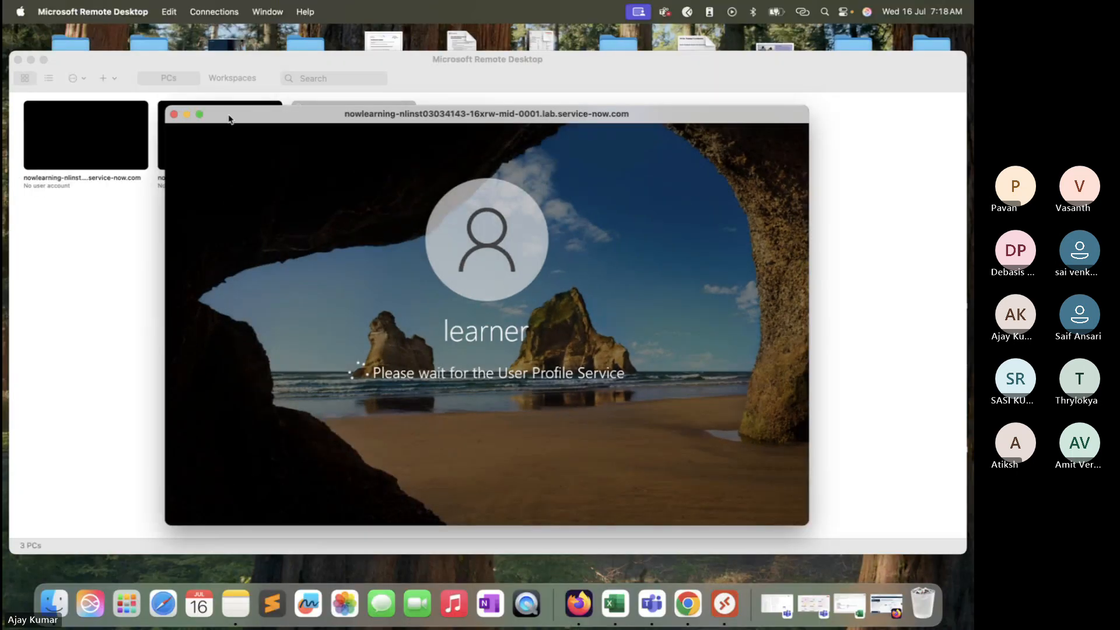
{"action": "left_click", "coordinate": [31, 60]}
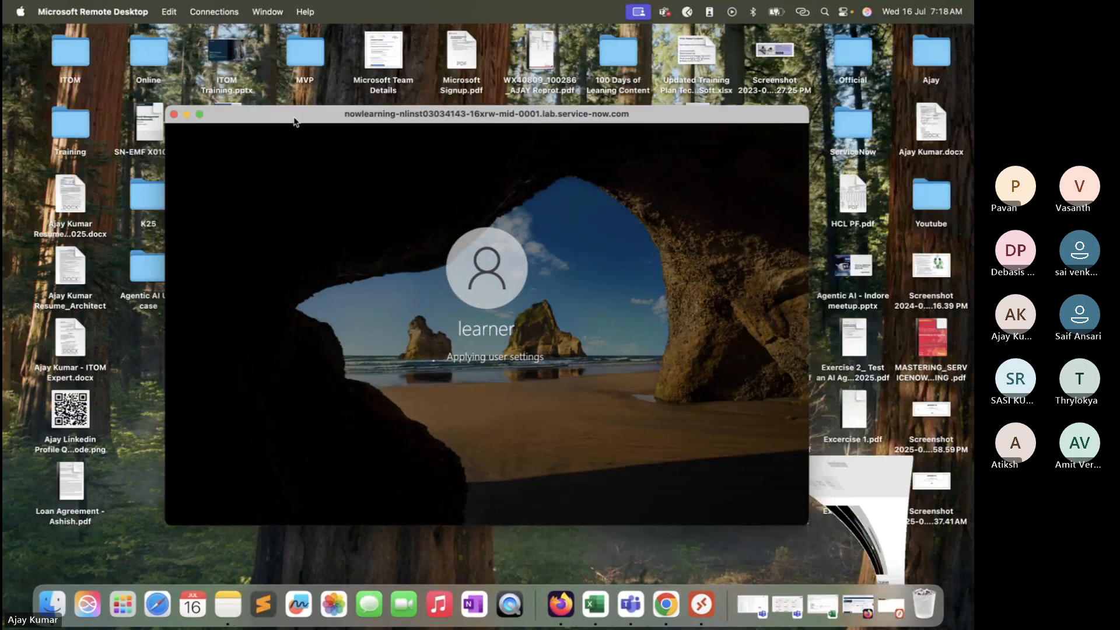
{"action": "left_click_drag", "start_coordinate": [294, 120], "coordinate": [144, 50]}
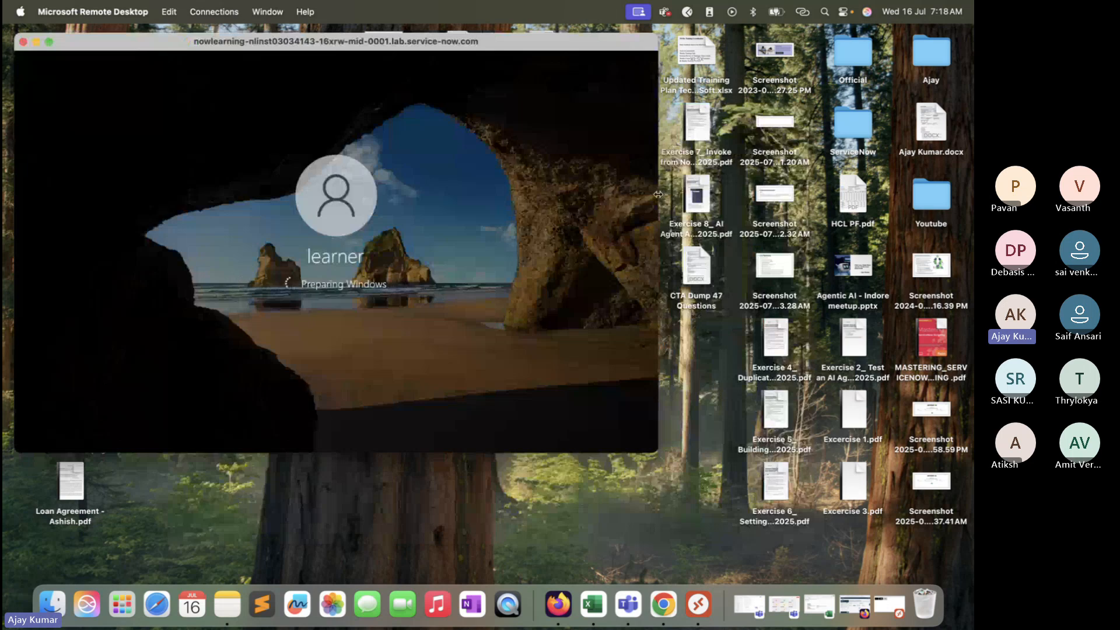
{"action": "left_click_drag", "start_coordinate": [660, 200], "coordinate": [960, 242]}
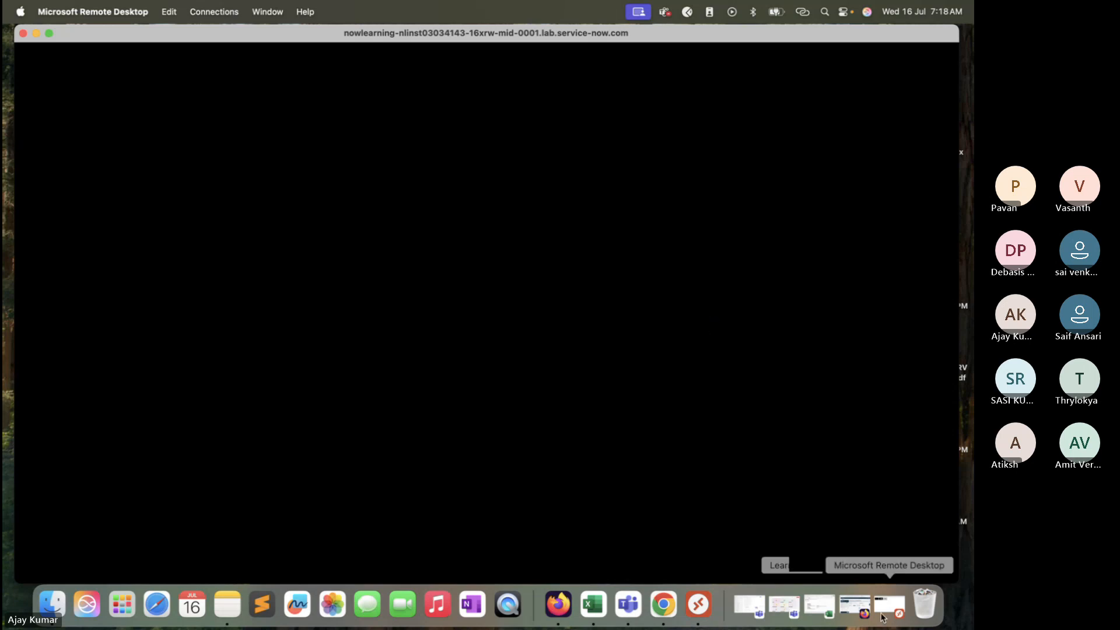
Step: Return to Firefox and close the DIS0010015 discovery status tab
{"action": "left_click", "coordinate": [854, 605]}
{"action": "left_click", "coordinate": [320, 44]}
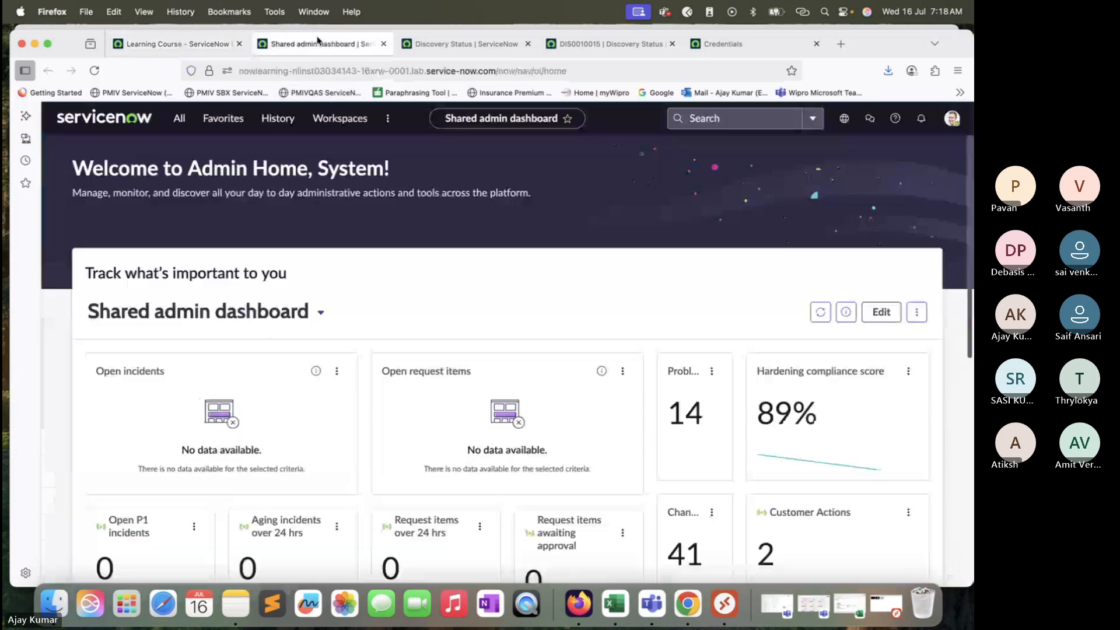
{"action": "left_click", "coordinate": [470, 46]}
{"action": "left_click", "coordinate": [624, 46]}
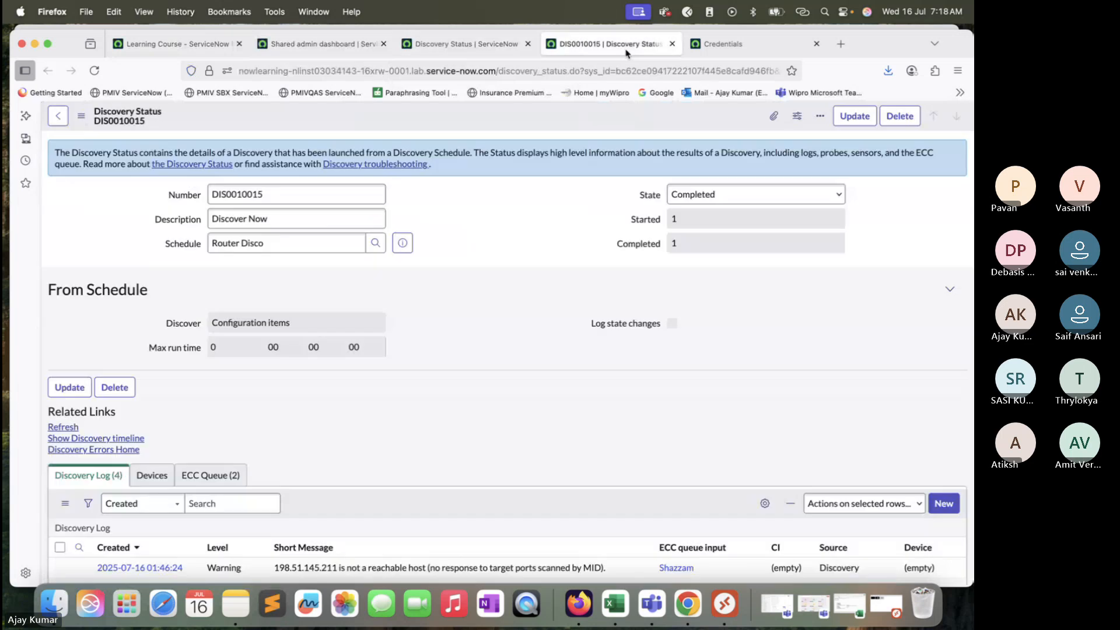
{"action": "left_click", "coordinate": [672, 44]}
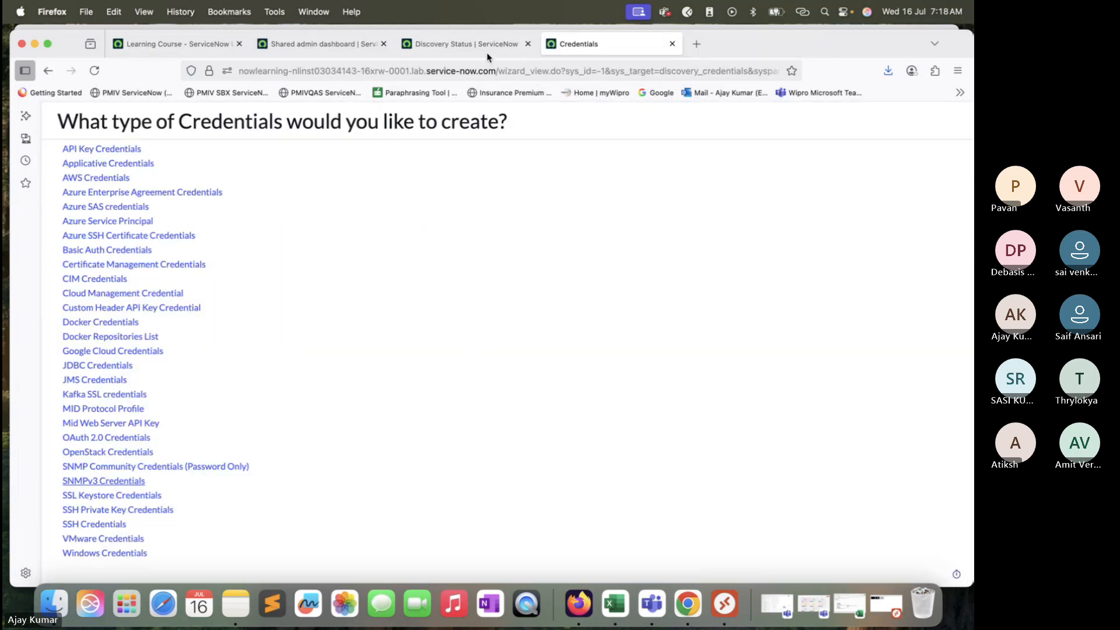
Step: Go back to the Router Disco schedule, run Discover now again, and open the DIS0010016 status record
{"action": "left_click_drag", "start_coordinate": [855, 55], "coordinate": [857, 80]}
{"action": "left_click", "coordinate": [459, 74]}
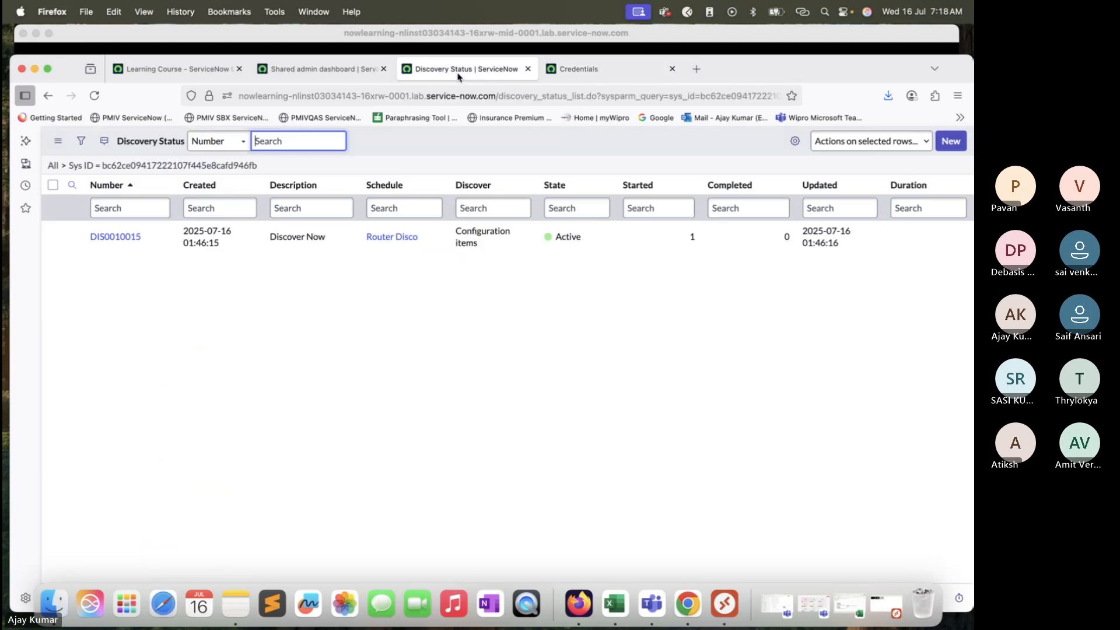
{"action": "left_click", "coordinate": [48, 96]}
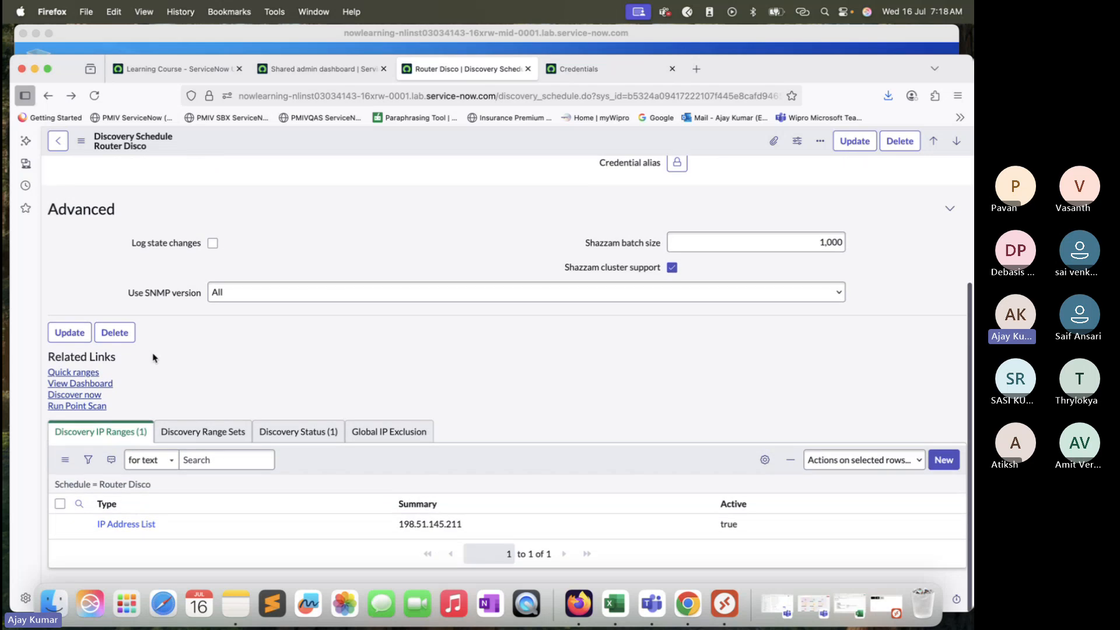
{"action": "left_click", "coordinate": [82, 395]}
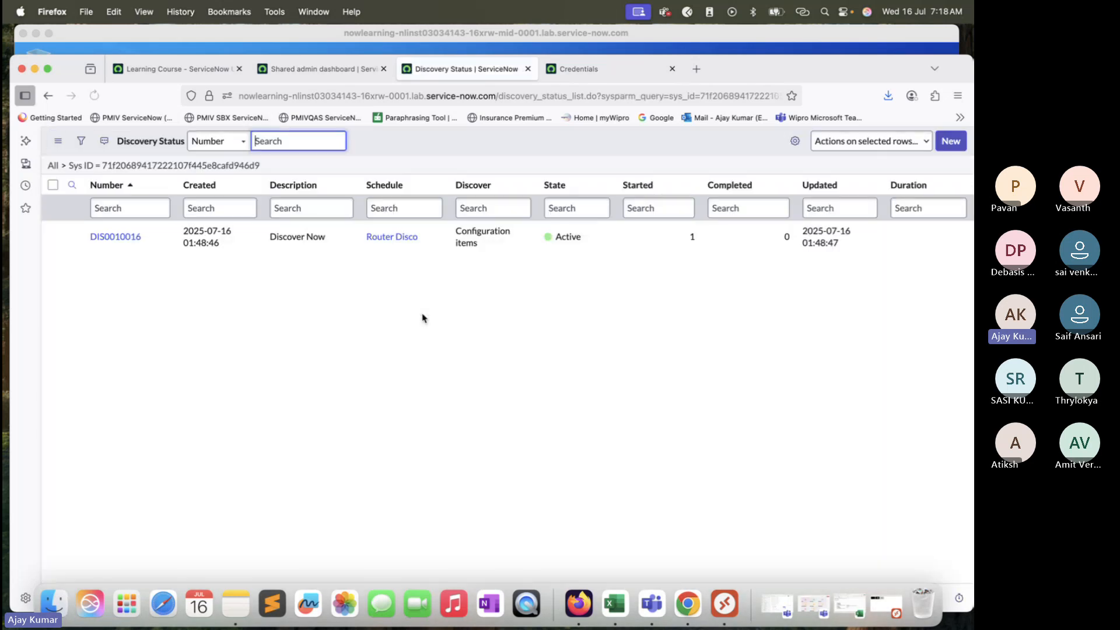
{"action": "left_click", "coordinate": [116, 237], "text": "super"}
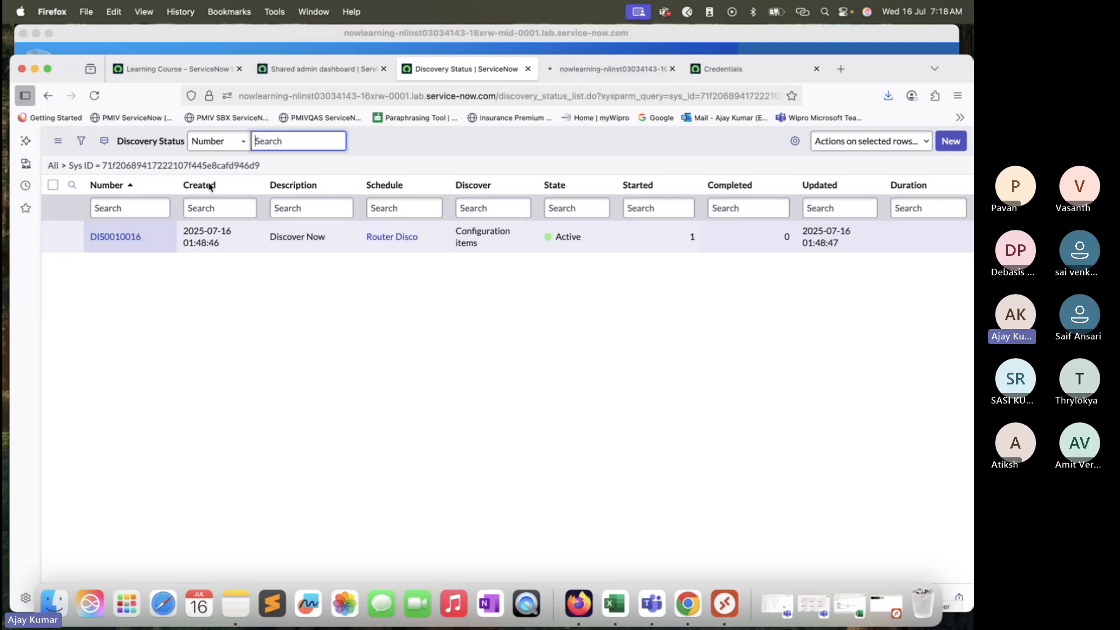
{"action": "left_click", "coordinate": [606, 68]}
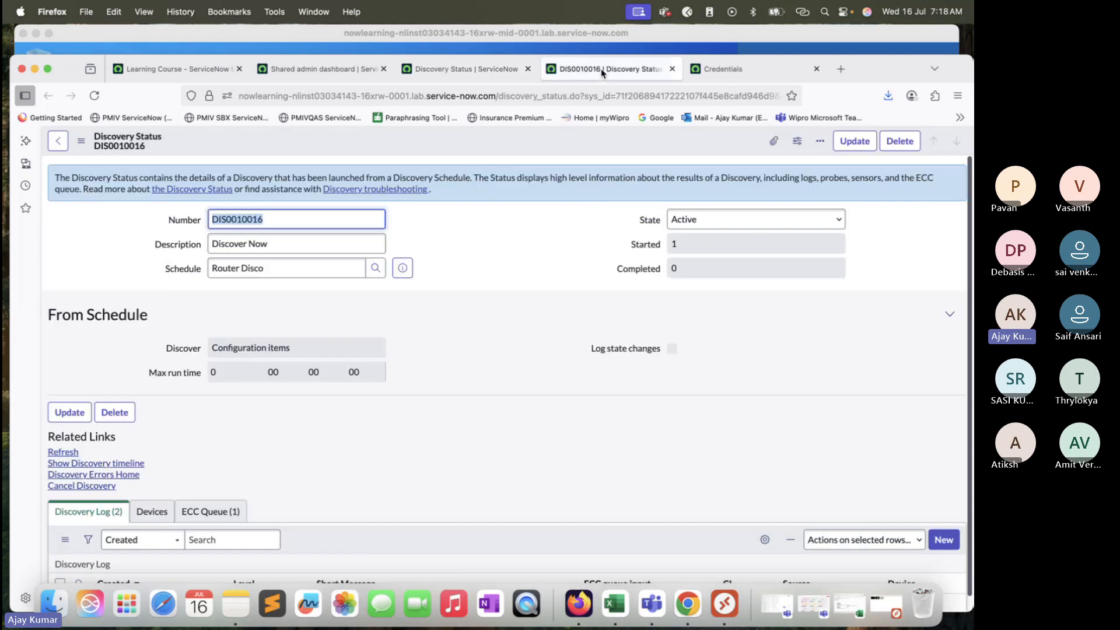
Step: Refresh the DIS0010016 discovery status record and review its discovery log entries
{"action": "left_click", "coordinate": [95, 96]}
{"action": "left_click", "coordinate": [96, 97]}
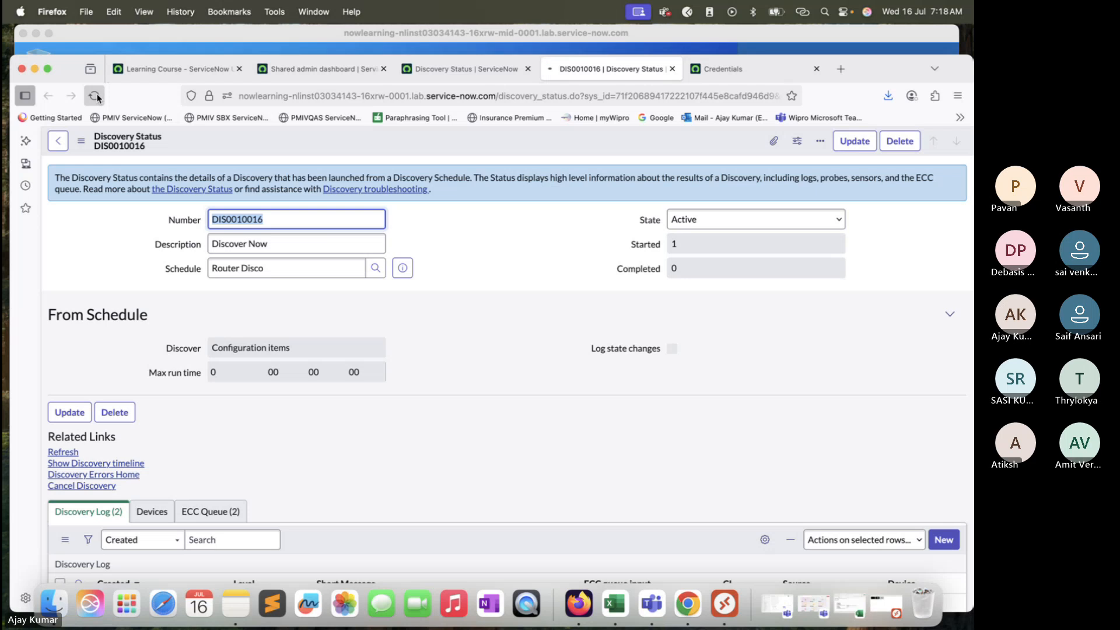
{"action": "scroll", "coordinate": [325, 289], "scroll_direction": "down", "scroll_amount": 3}
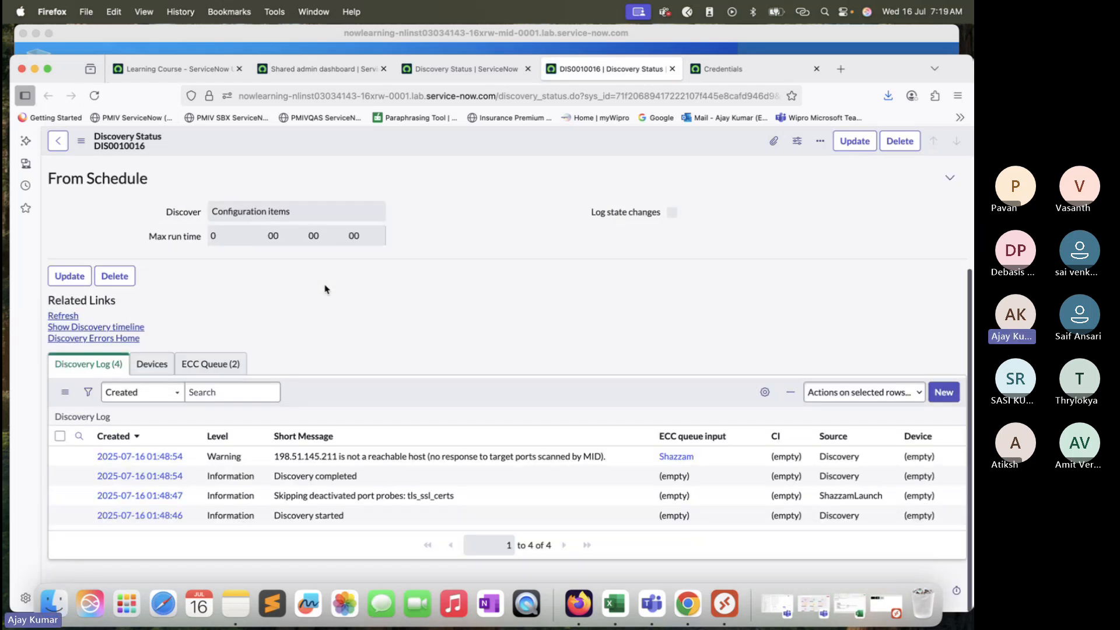
{"action": "scroll", "coordinate": [325, 289], "scroll_direction": "up", "scroll_amount": 1}
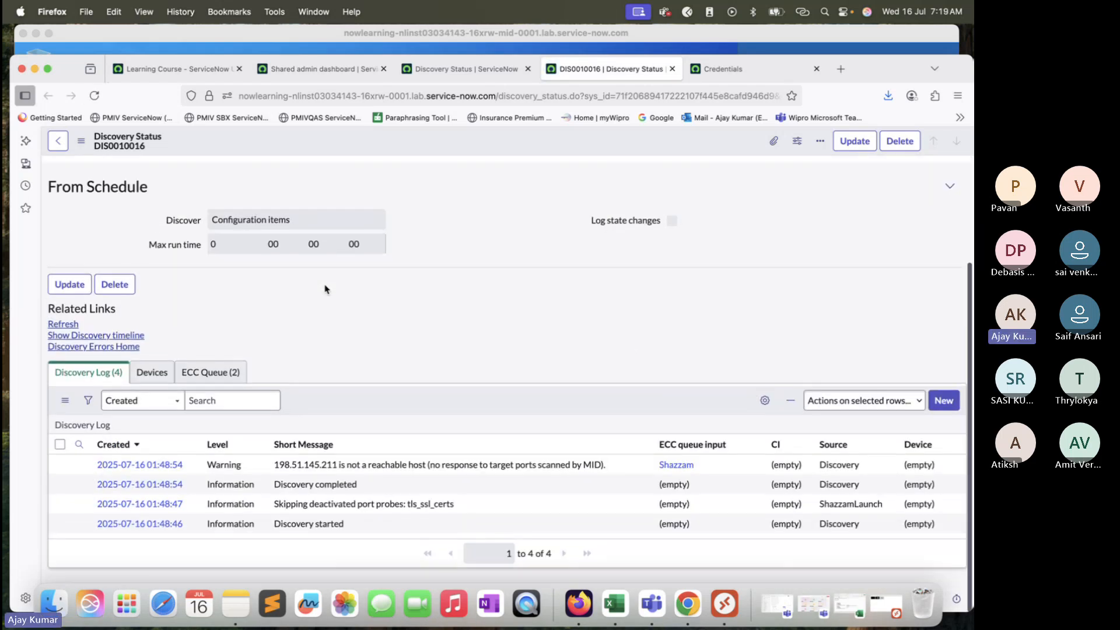
Step: Switch to the remote desktop session on the MID server and open Command Prompt
{"action": "left_click", "coordinate": [34, 69]}
{"action": "left_click", "coordinate": [417, 320]}
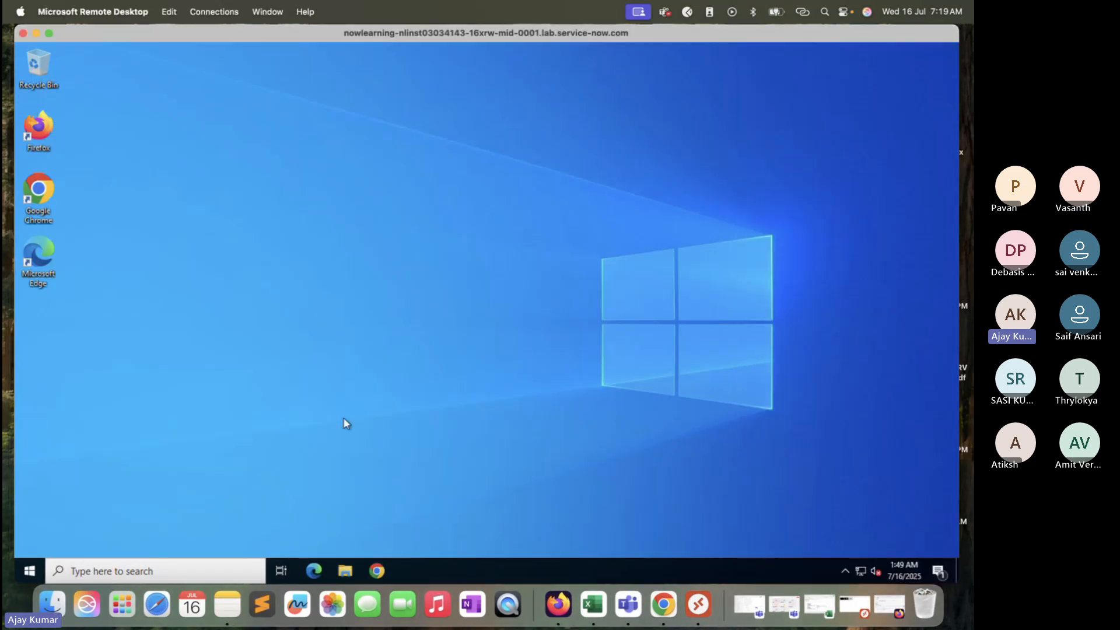
{"action": "left_click", "coordinate": [29, 571]}
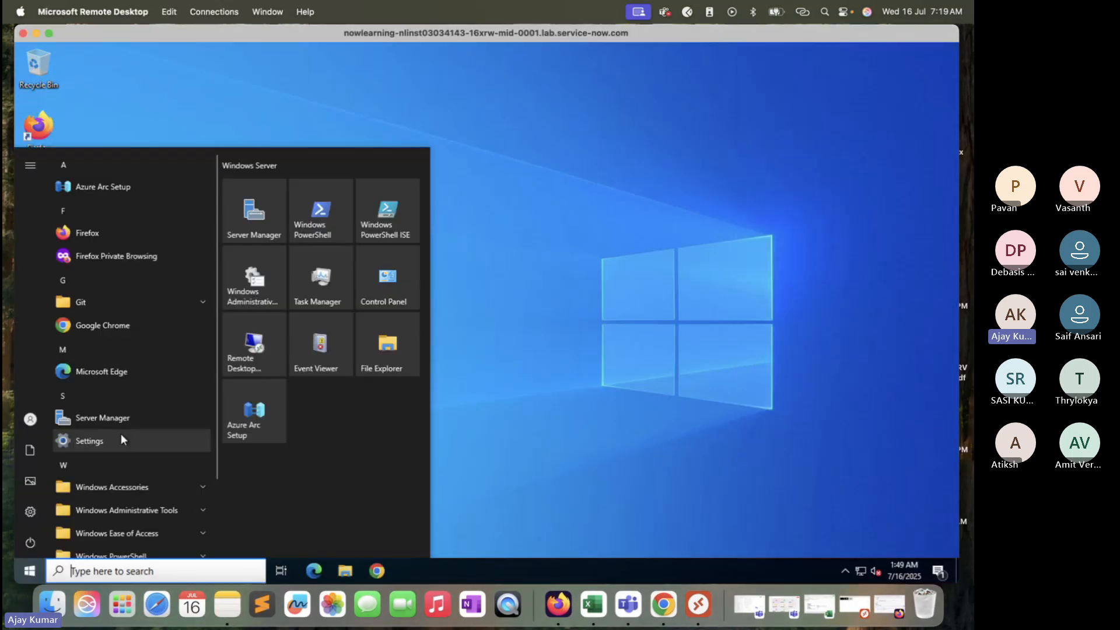
{"action": "type", "text": "cmd"}
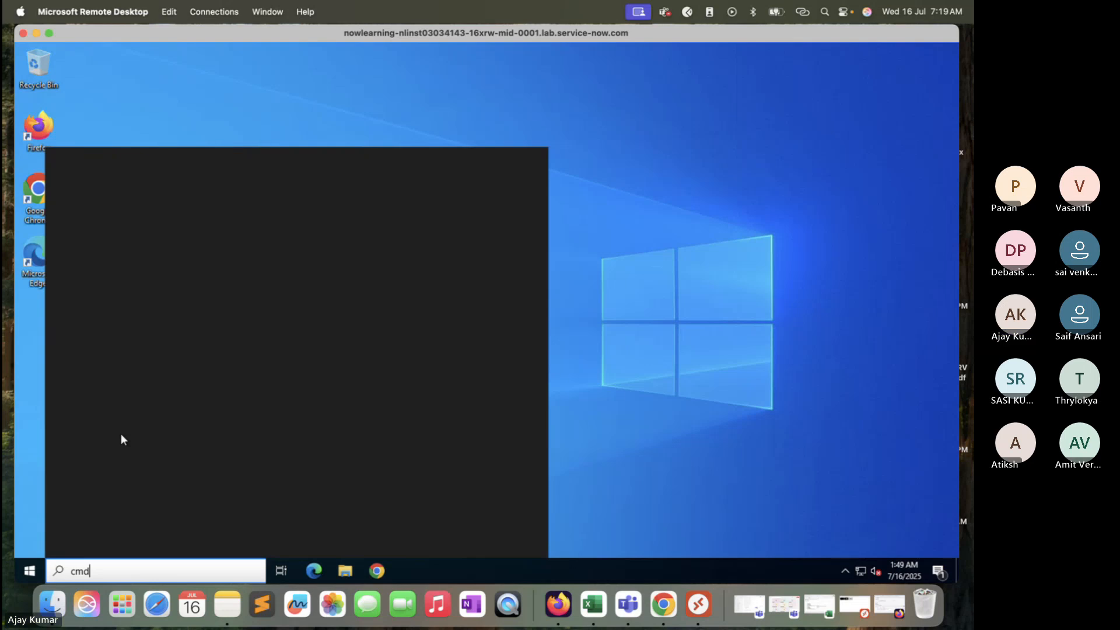
{"action": "key", "text": "Return"}
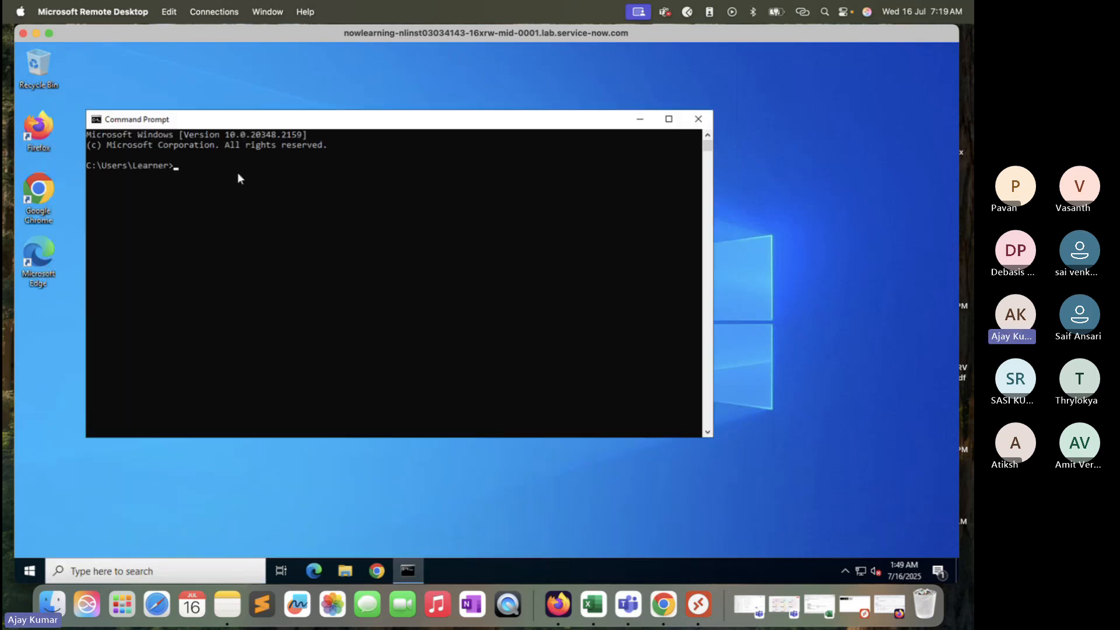
Step: Ping 198.51.145.211 twice from the command prompt, then close the Command Prompt window
{"action": "type", "text": "ping 198.51."}
{"action": "left_click", "coordinate": [819, 605]}
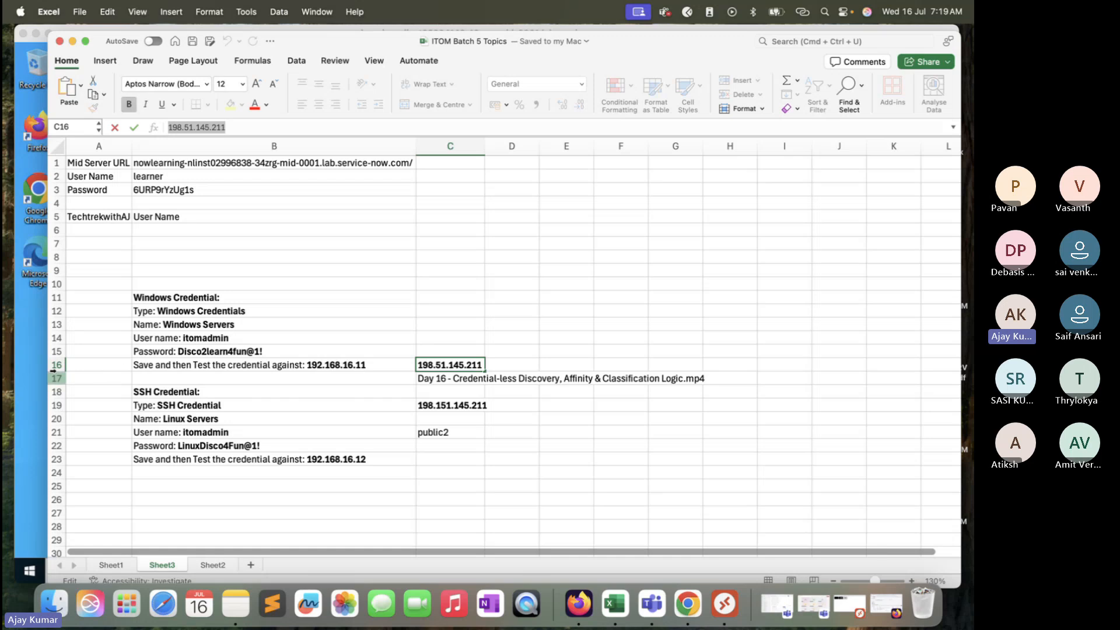
{"action": "left_click", "coordinate": [35, 365]}
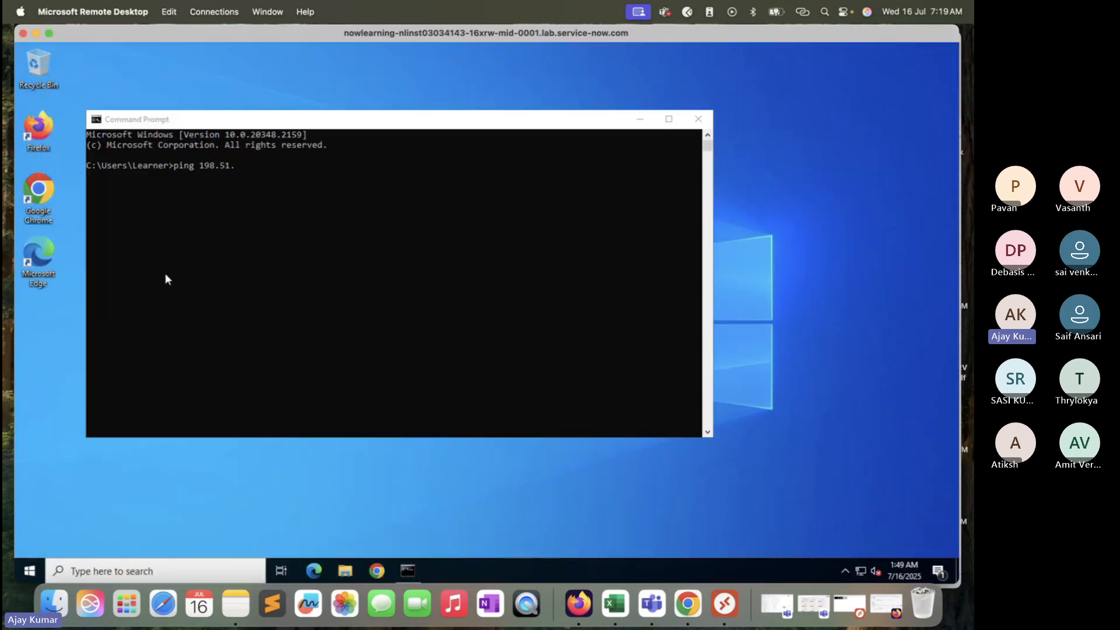
{"action": "left_click", "coordinate": [252, 165]}
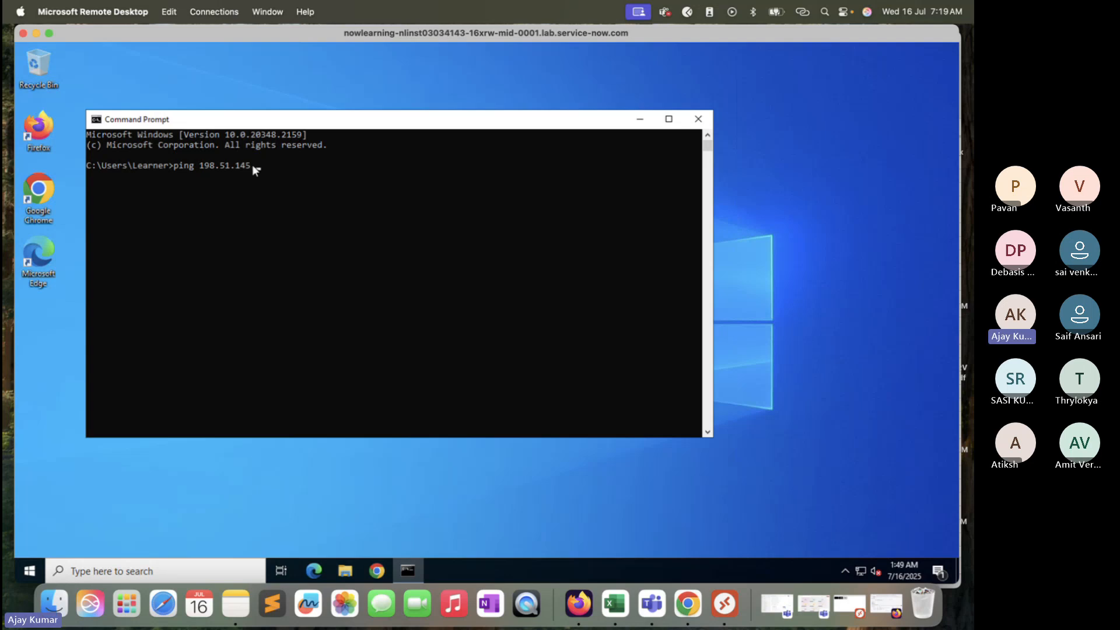
{"action": "type", "text": "11"}
{"action": "key", "text": "Return"}
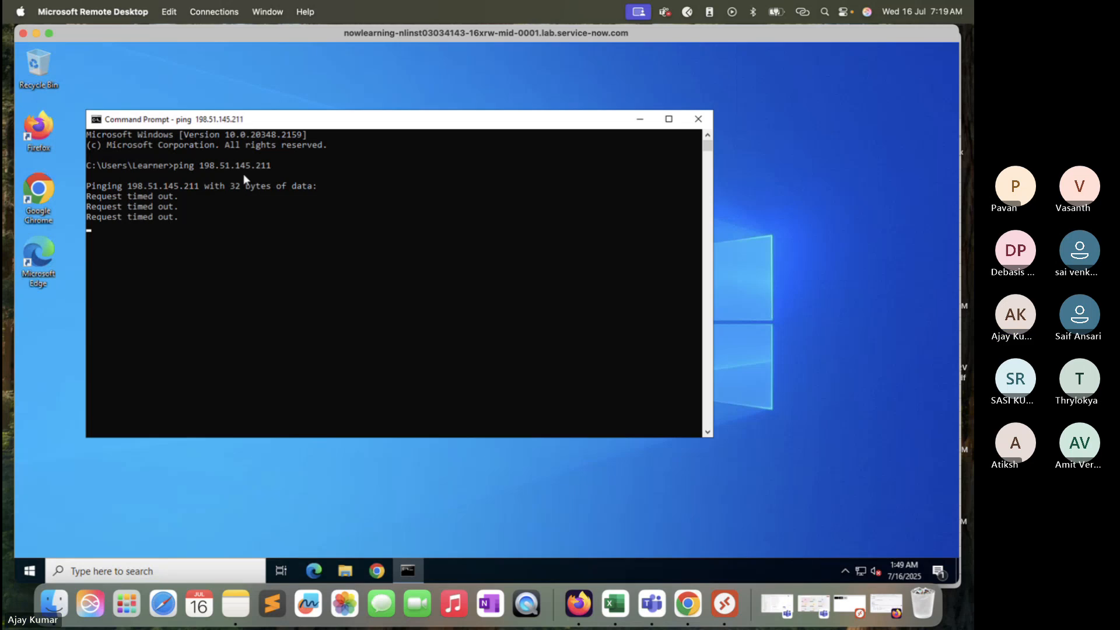
{"action": "key", "text": "Up"}
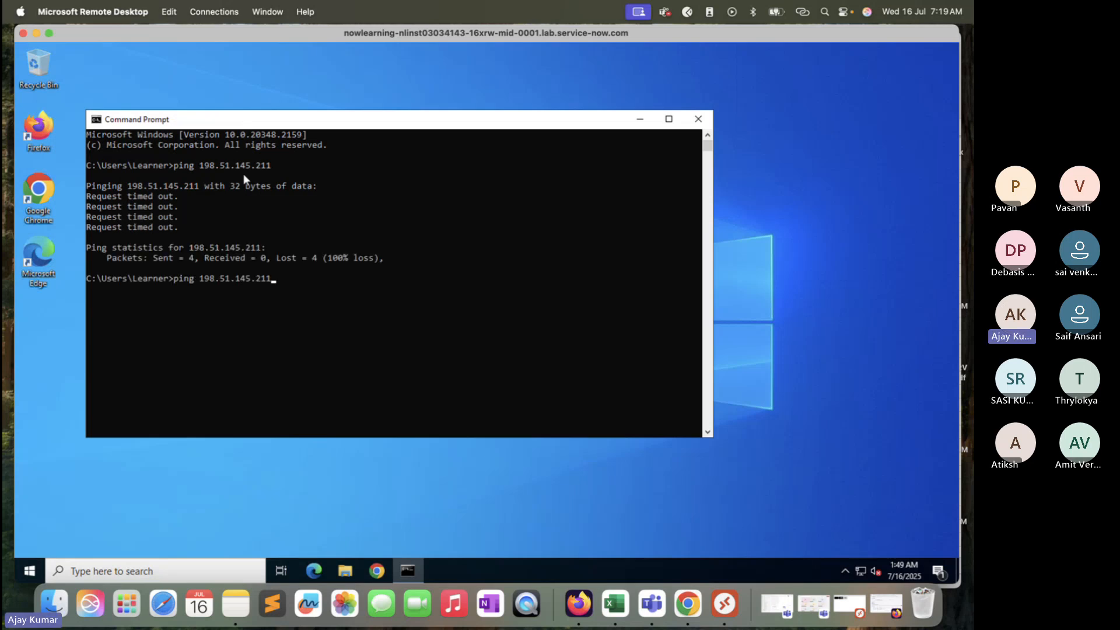
{"action": "key", "text": "Return"}
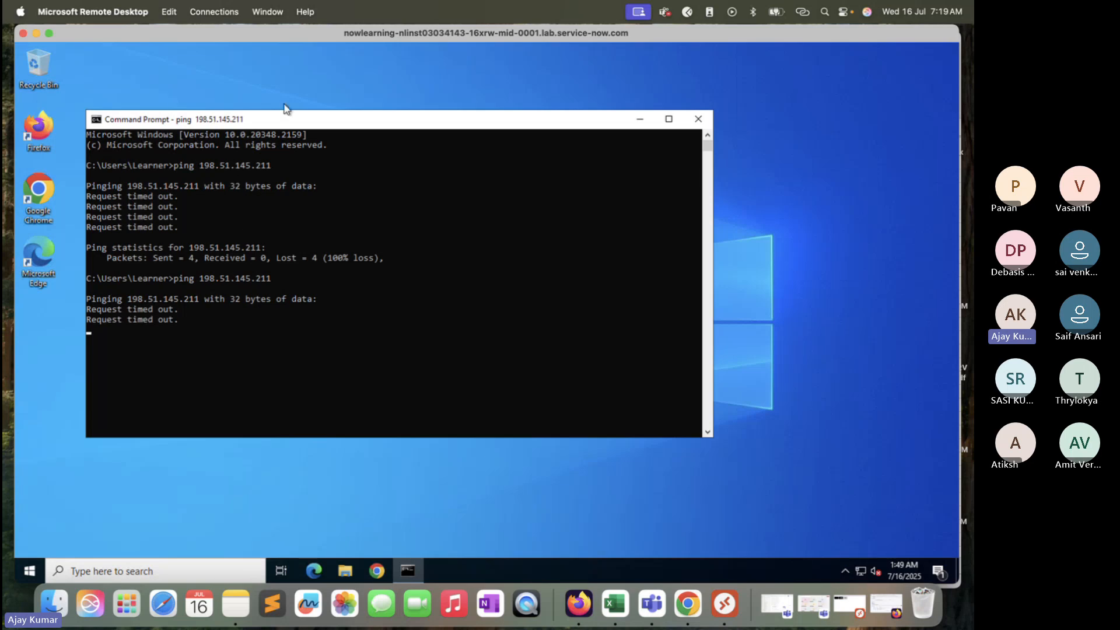
{"action": "left_click", "coordinate": [707, 120]}
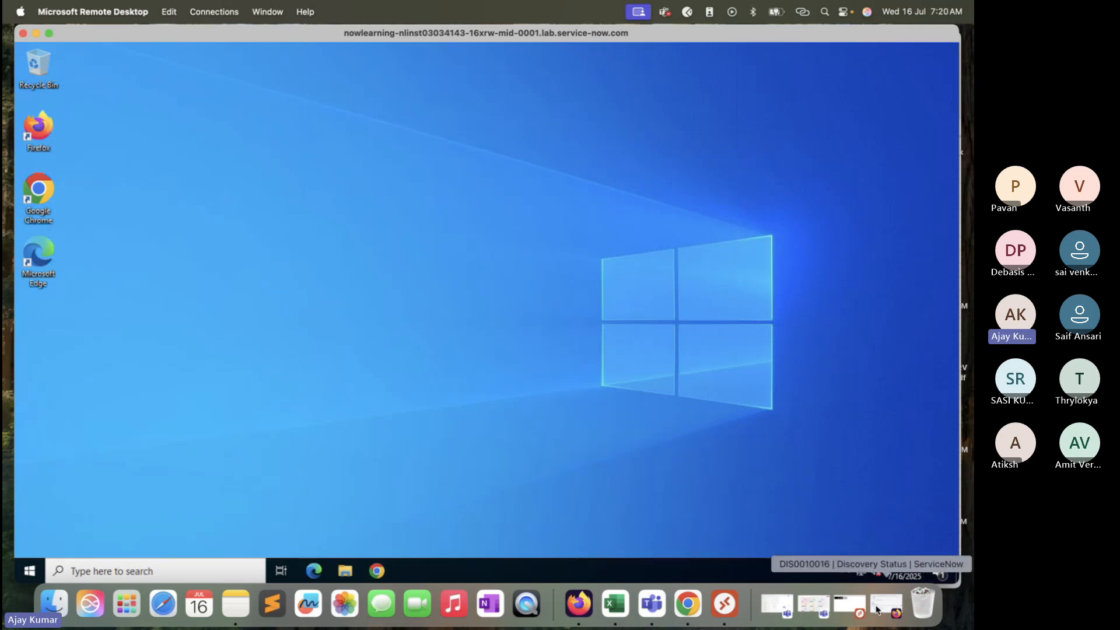
Step: Copy the IP 198.51.145.211 from cell C16 and paste it into cell C33 on Sheet3
{"action": "left_click", "coordinate": [617, 603]}
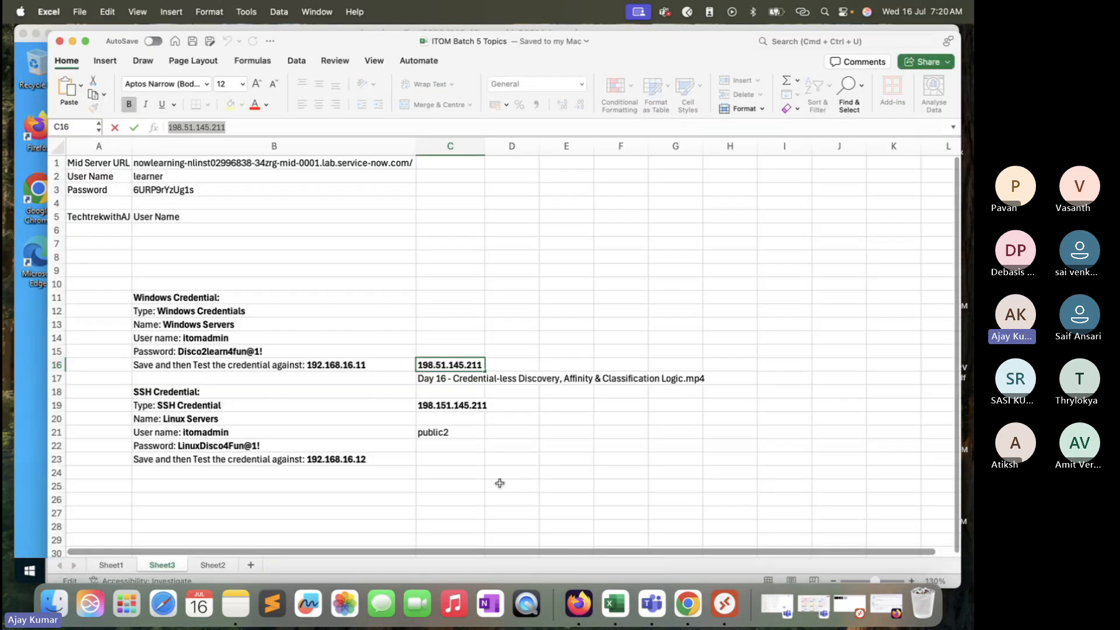
{"action": "scroll", "coordinate": [496, 483], "scroll_direction": "down", "scroll_amount": 7}
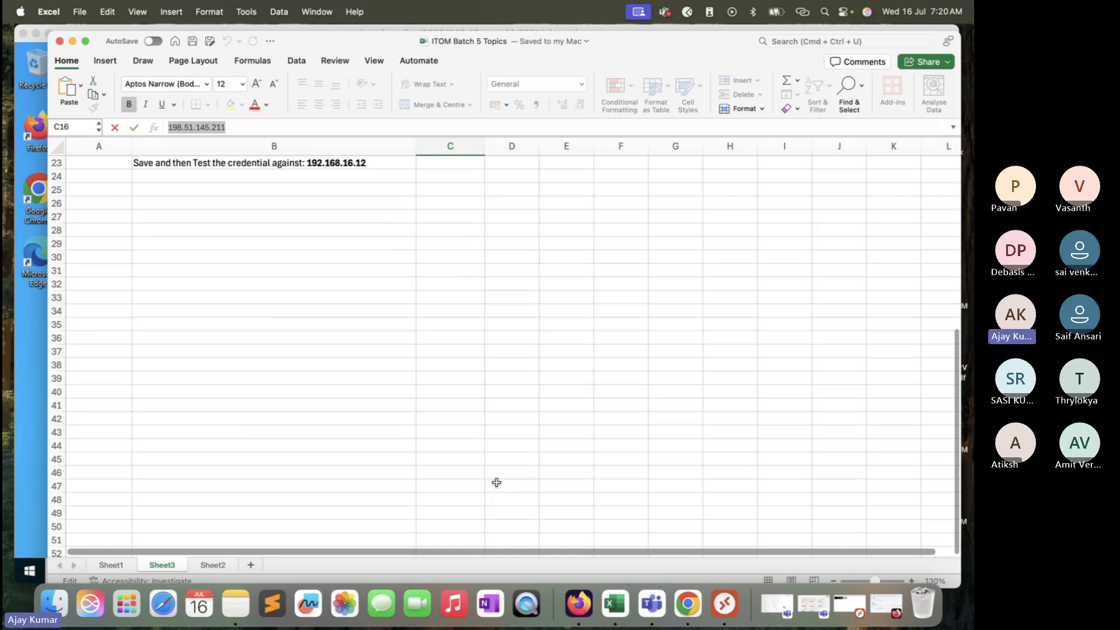
{"action": "scroll", "coordinate": [454, 321], "scroll_direction": "up", "scroll_amount": 4}
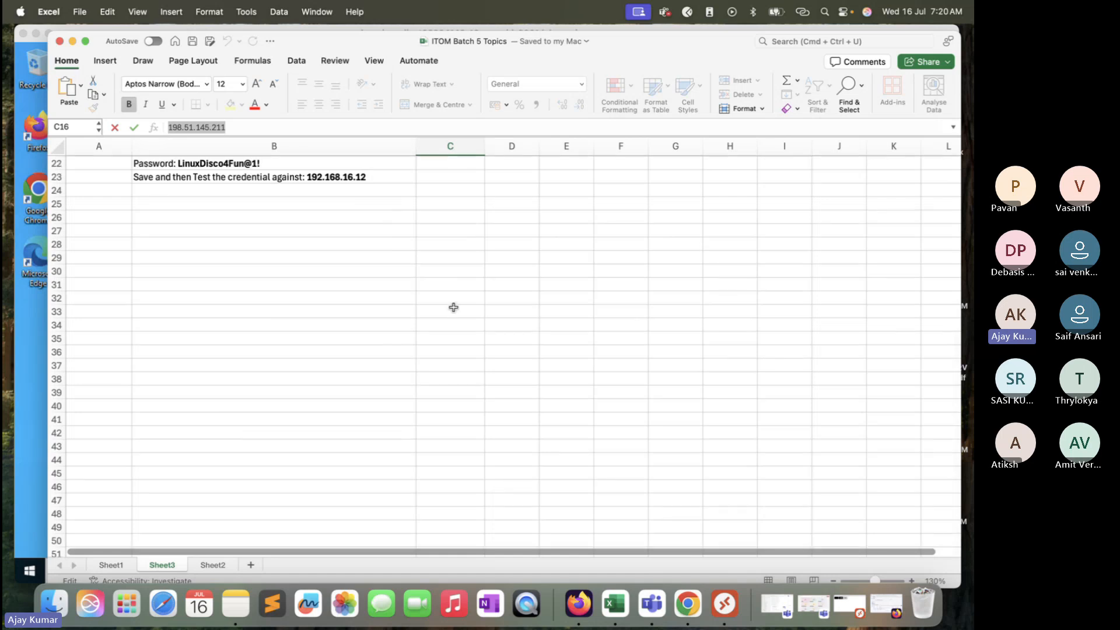
{"action": "left_click", "coordinate": [468, 260]}
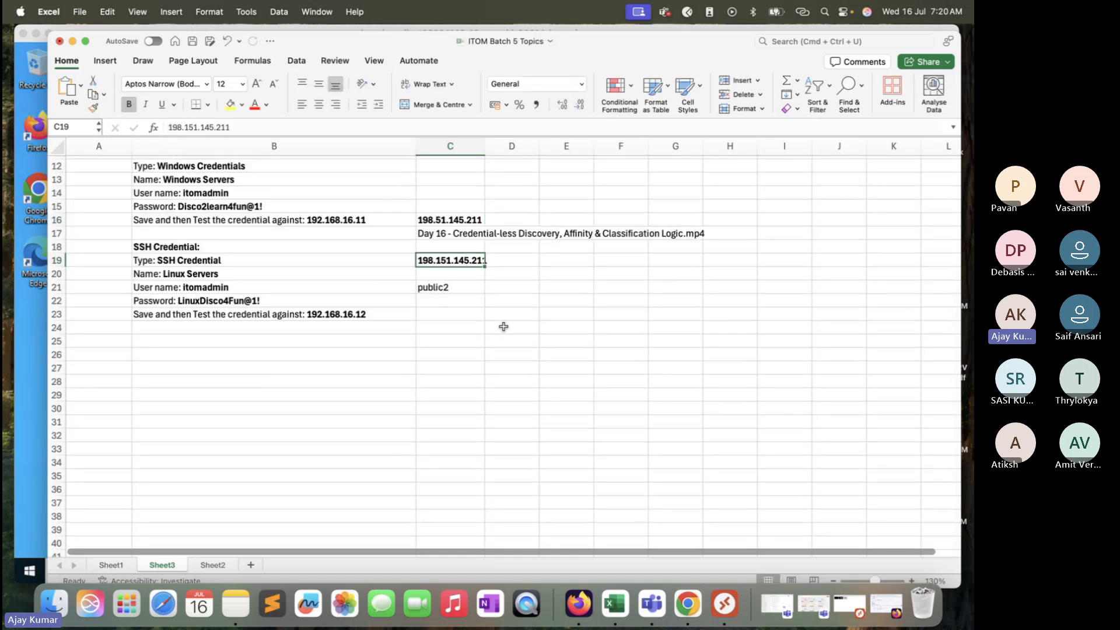
{"action": "left_click", "coordinate": [474, 208]}
{"action": "left_click", "coordinate": [469, 219]}
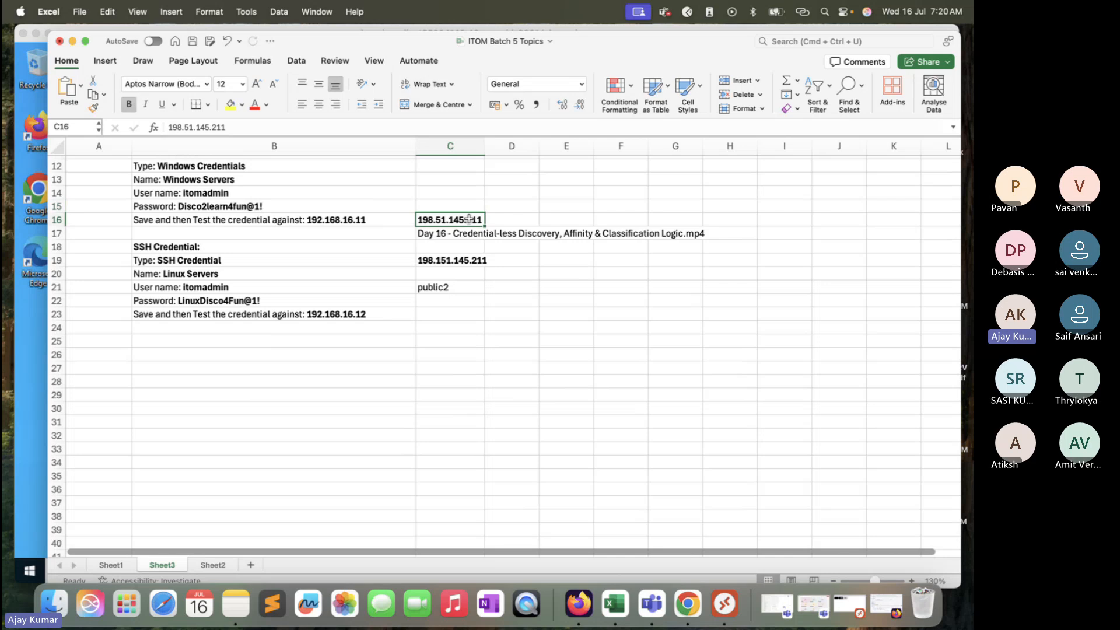
{"action": "key", "text": "super+c"}
{"action": "scroll", "coordinate": [356, 394], "scroll_direction": "down", "scroll_amount": 3}
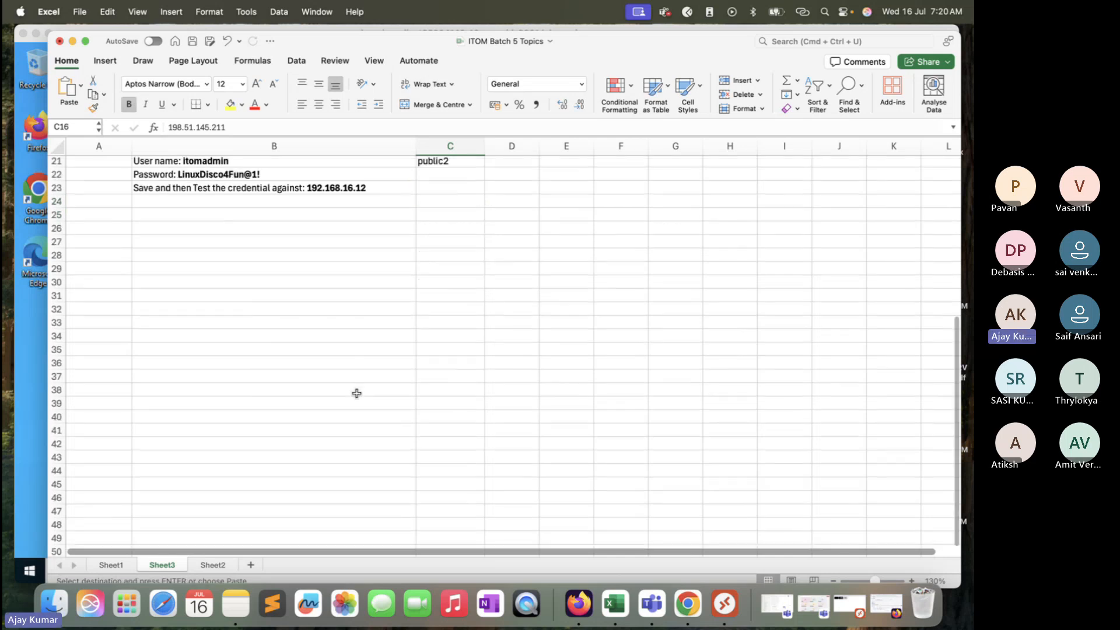
{"action": "left_click", "coordinate": [455, 308]}
{"action": "key", "text": "super+v"}
Step: Paste the IP 198.51.145.211 into cell D144 on Sheet2
{"action": "scroll", "coordinate": [566, 374], "scroll_direction": "down", "scroll_amount": 3}
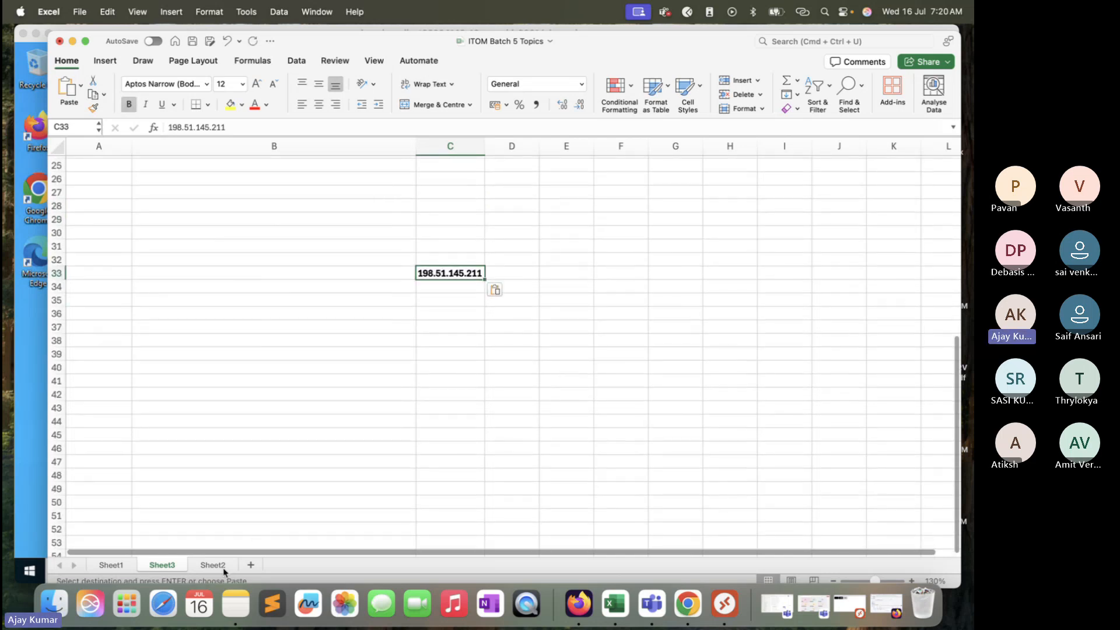
{"action": "left_click", "coordinate": [217, 565]}
{"action": "scroll", "coordinate": [300, 455], "scroll_direction": "down", "scroll_amount": 6}
{"action": "left_click", "coordinate": [342, 260]}
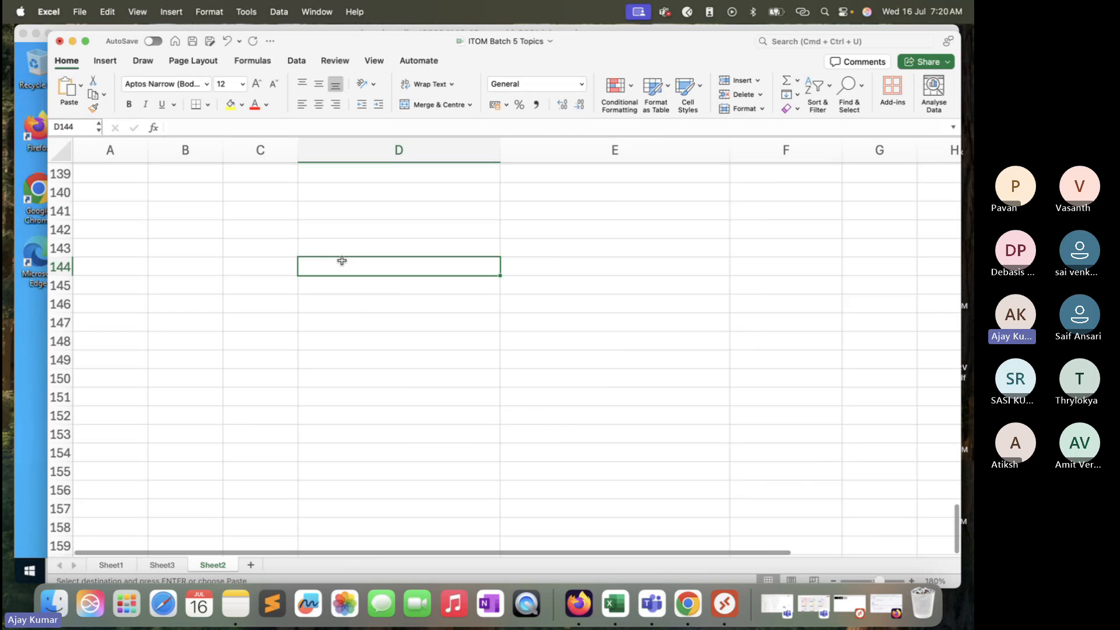
{"action": "key", "text": "super+v"}
Step: Enter "Router - WMI-135" in cell E144 beside the IP
{"action": "left_click", "coordinate": [538, 262]}
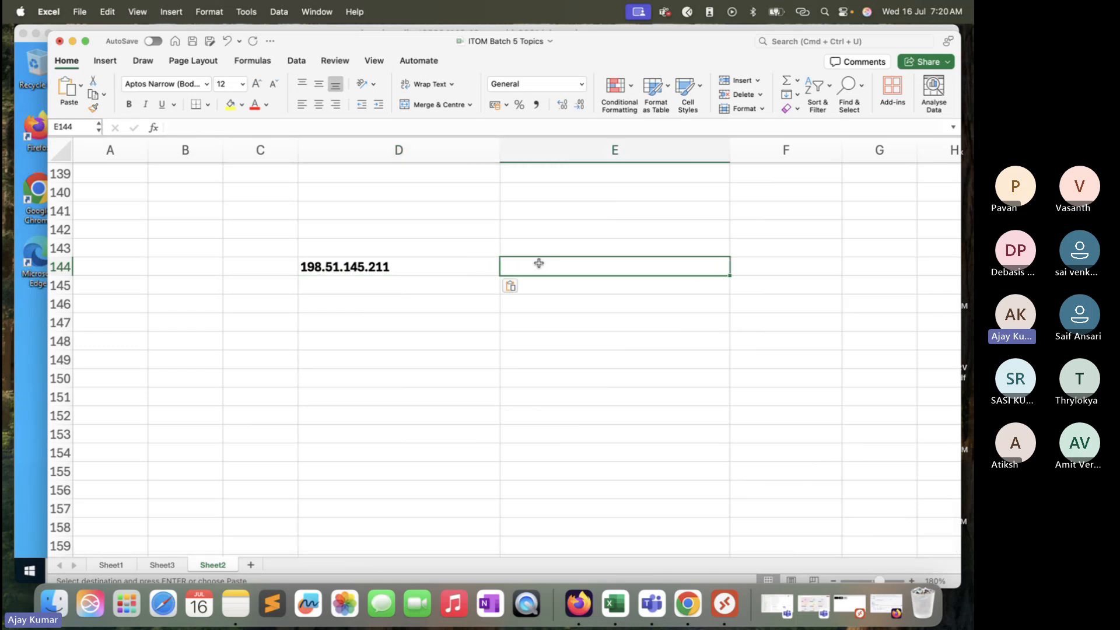
{"action": "type", "text": "Ro"}
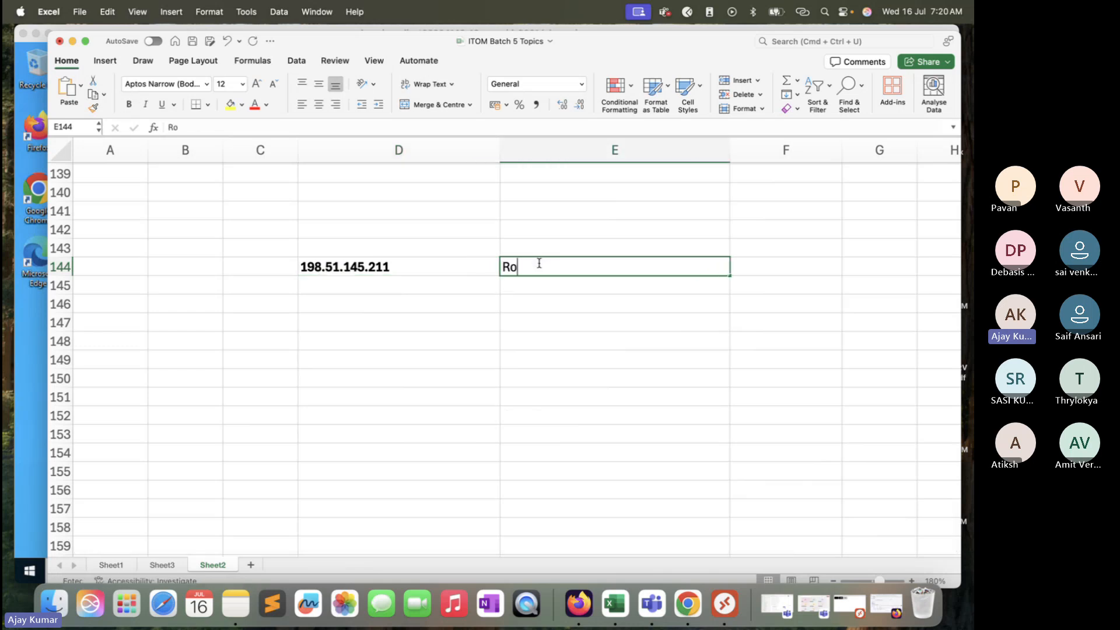
{"action": "type", "text": "uter - "}
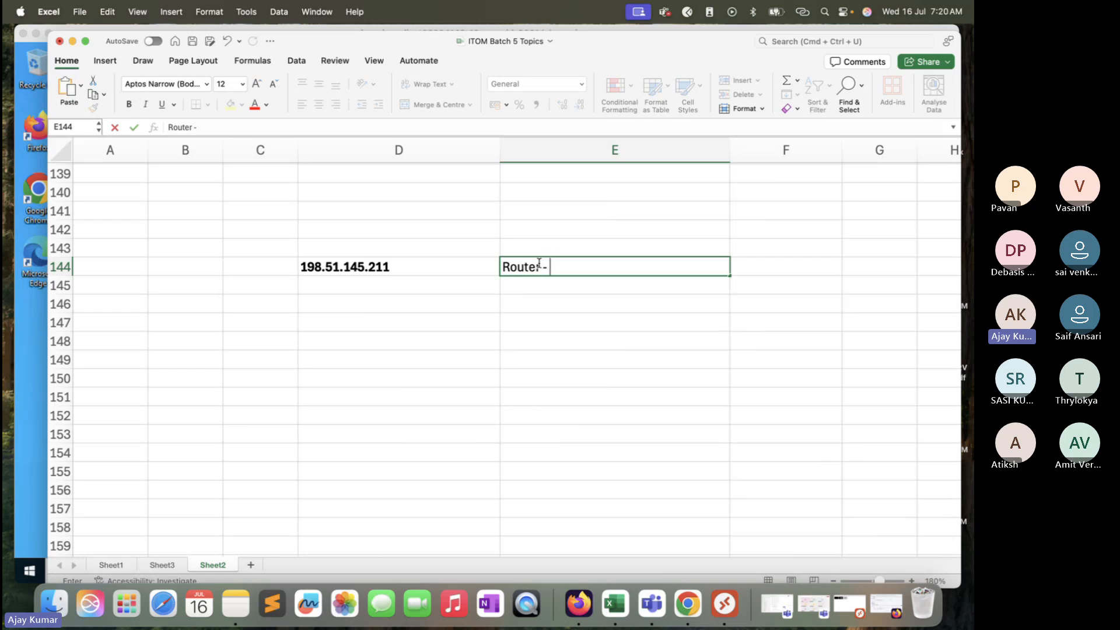
{"action": "type", "text": "WMI-125"}
{"action": "key", "text": "BackSpace"}
{"action": "key", "text": "BackSpace"}
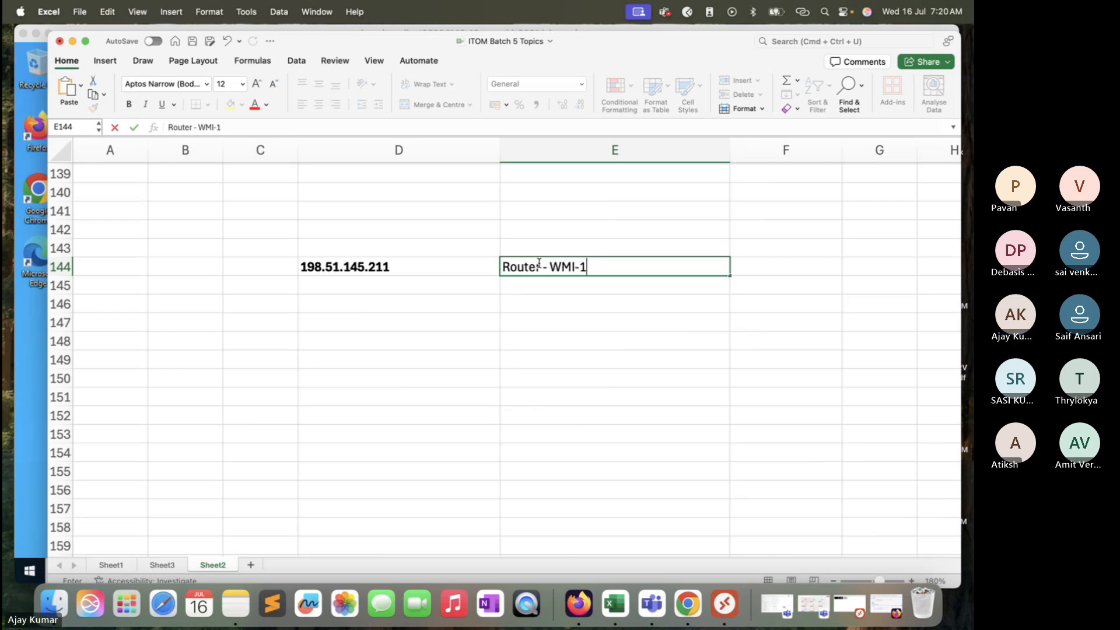
{"action": "type", "text": "35"}
{"action": "key", "text": "Return"}
Step: Enter "SNMP - 161 UDP" in cell E145 below it
{"action": "type", "text": "S"}
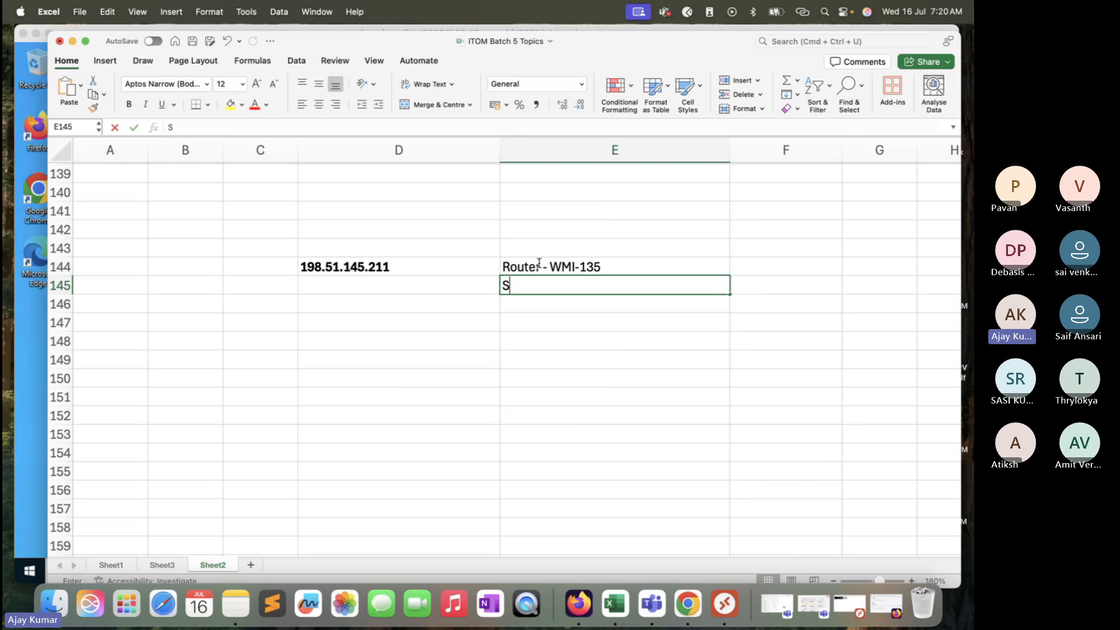
{"action": "type", "text": "NMP -"}
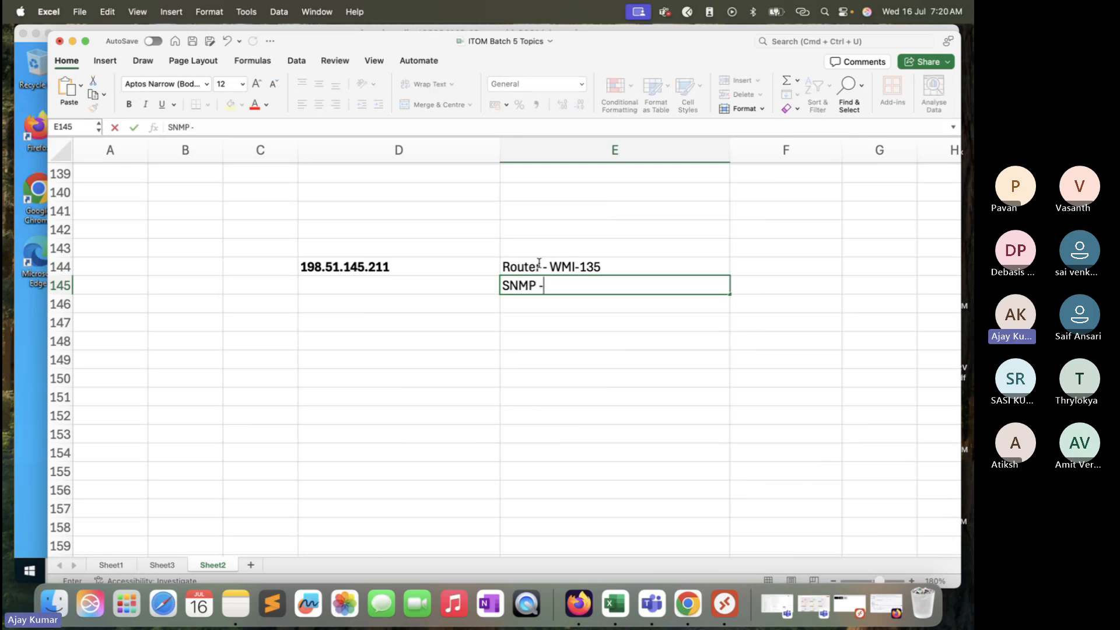
{"action": "type", "text": " 161 UPD"}
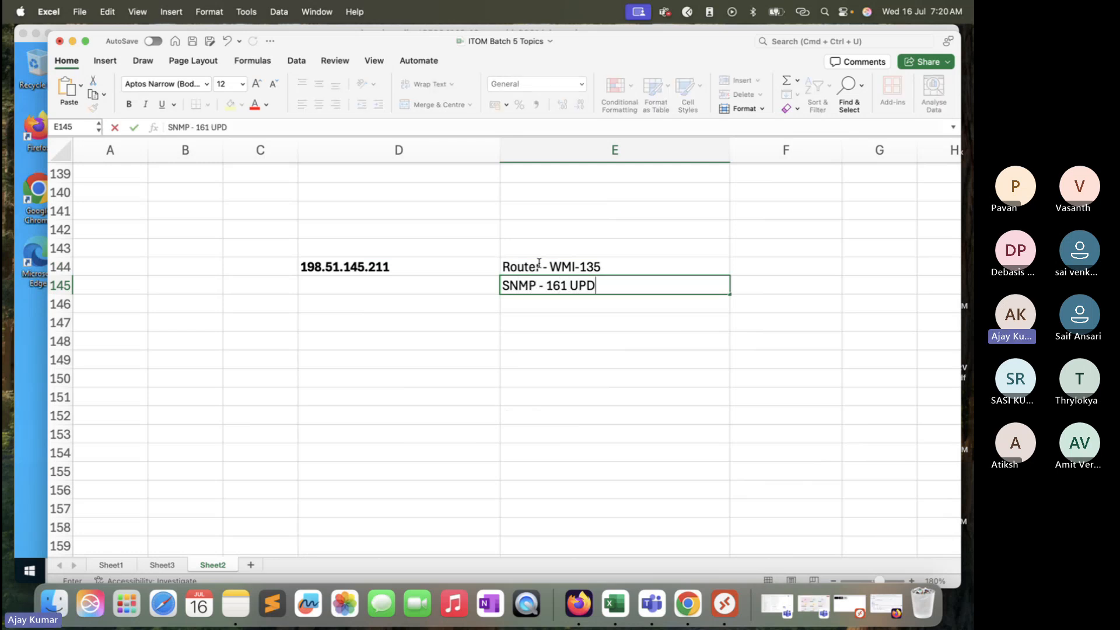
{"action": "key", "text": "BackSpace"}
{"action": "key", "text": "BackSpace"}
{"action": "type", "text": "DP"}
{"action": "left_click", "coordinate": [559, 320]}
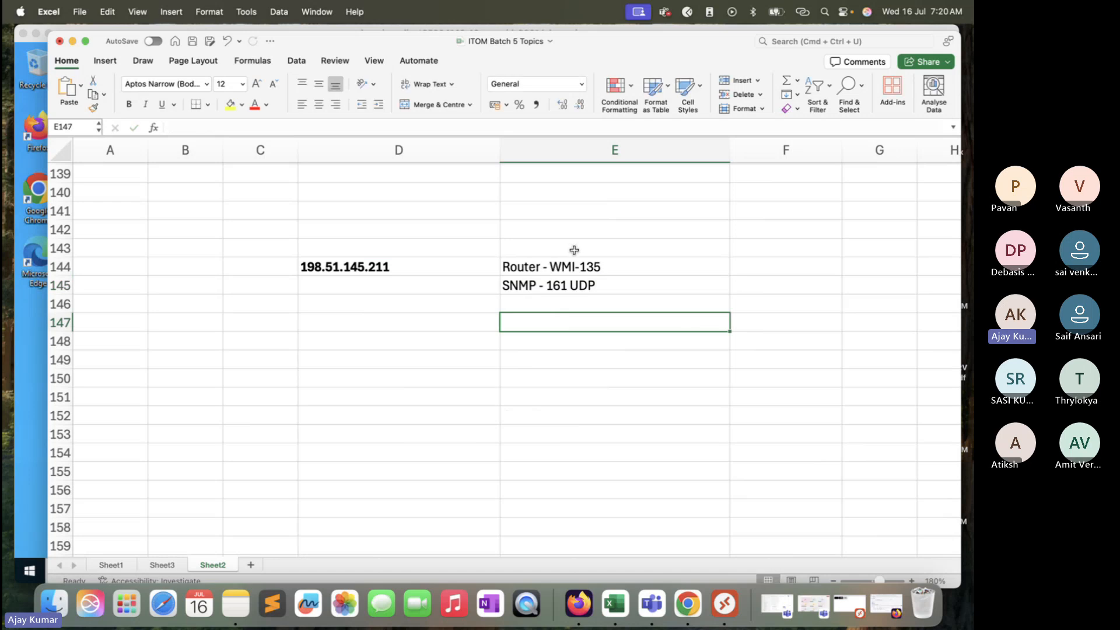
Step: Enter "Credentials - Matched" in cell F144
{"action": "left_click", "coordinate": [573, 267]}
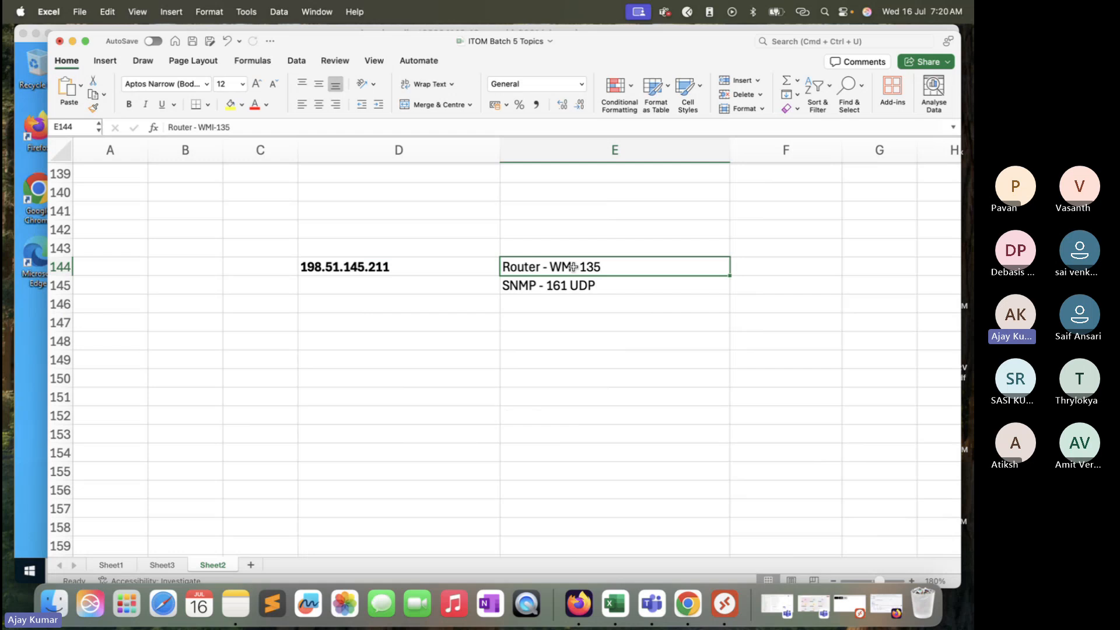
{"action": "left_click", "coordinate": [385, 267]}
{"action": "left_click", "coordinate": [627, 263]}
{"action": "left_click", "coordinate": [761, 270]}
{"action": "type", "text": "Crede"}
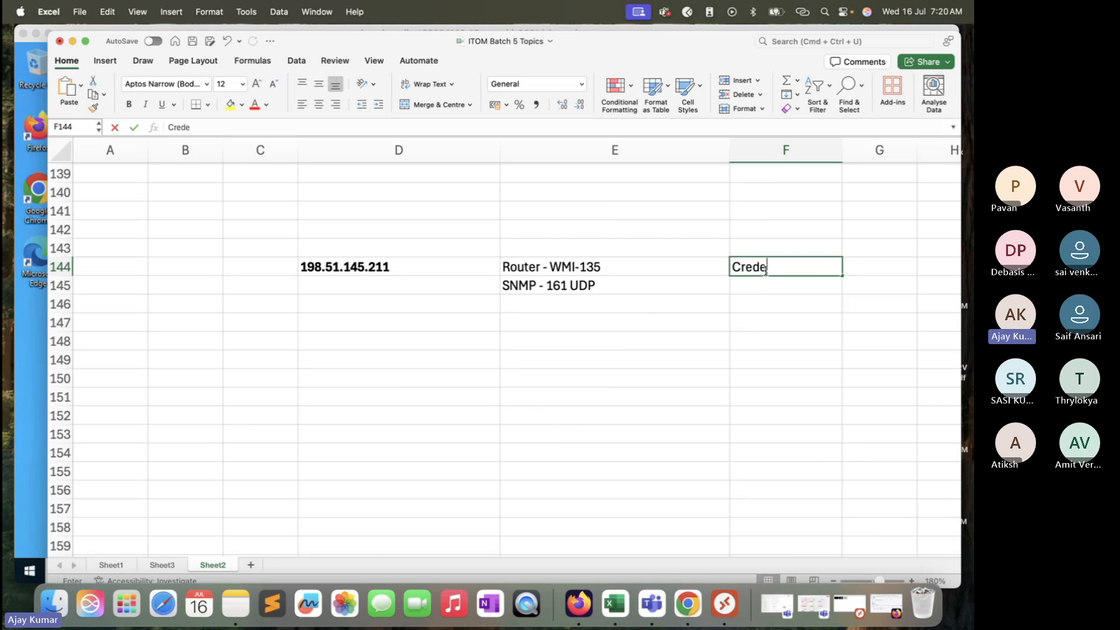
{"action": "type", "text": "ntials - Matched"}
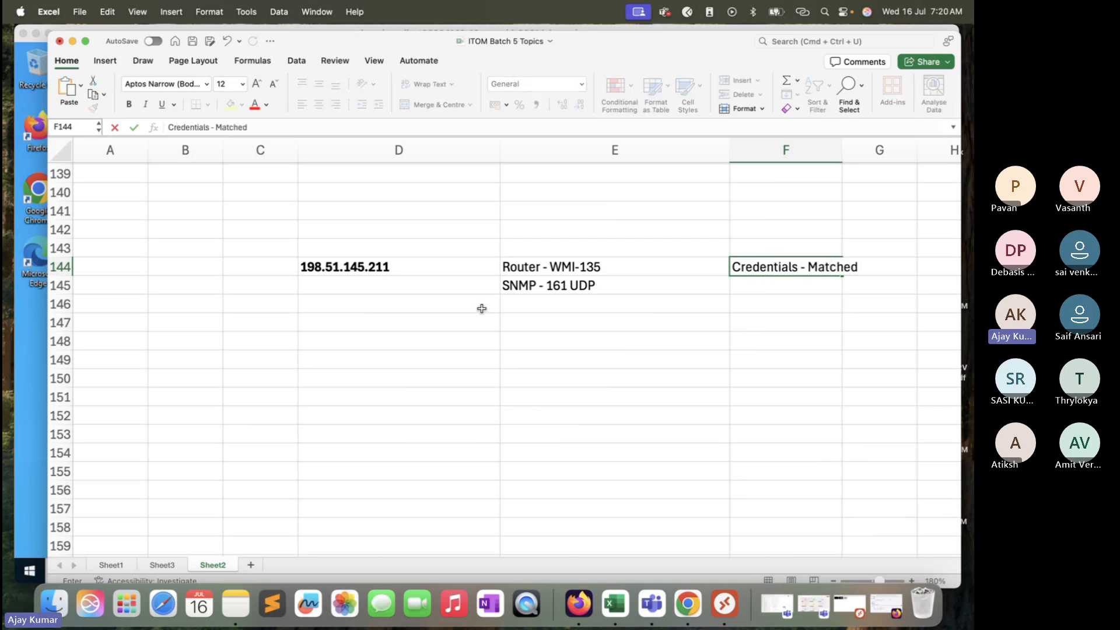
Step: Enter "Windows" in cell G144 next to the credentials note
{"action": "left_click", "coordinate": [491, 273]}
{"action": "left_click_drag", "start_coordinate": [491, 273], "coordinate": [838, 266]}
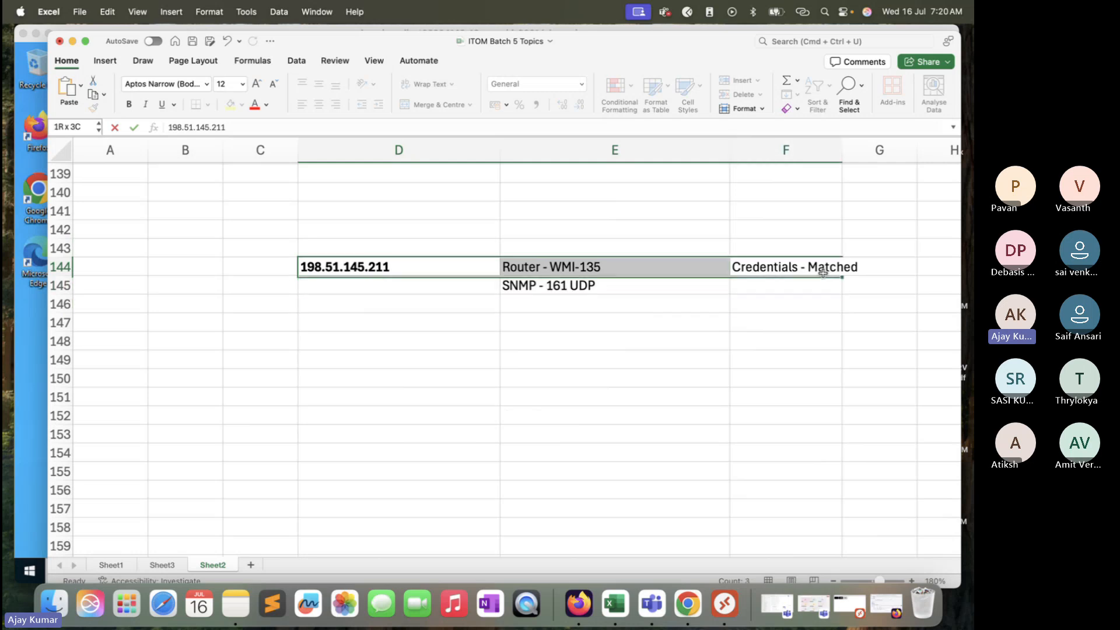
{"action": "left_click", "coordinate": [875, 266]}
{"action": "type", "text": "Windows"}
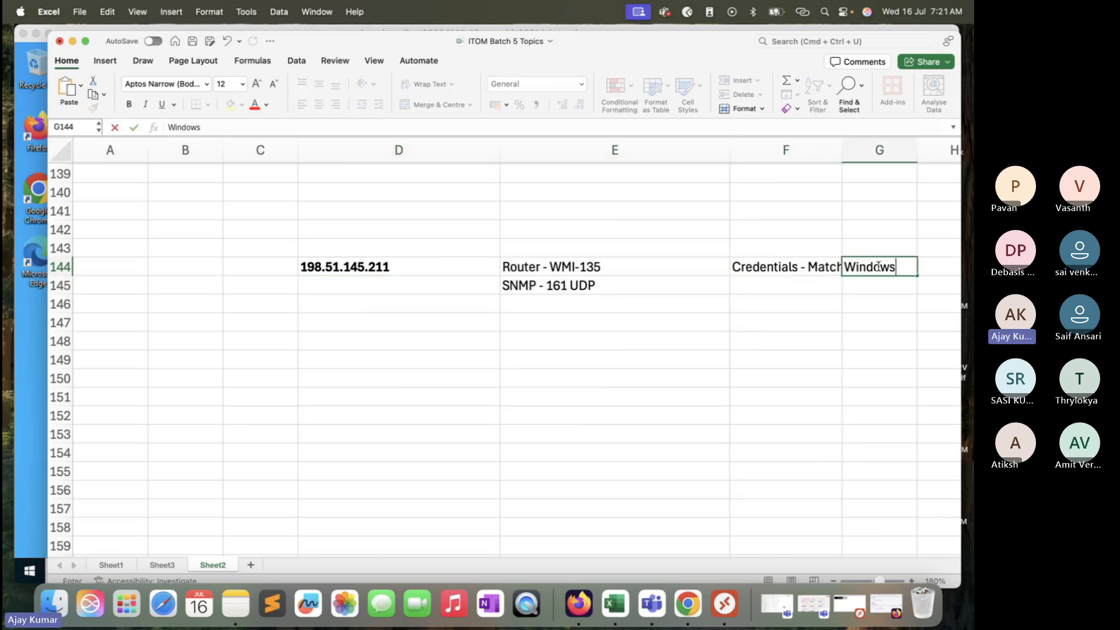
{"action": "left_click", "coordinate": [678, 293]}
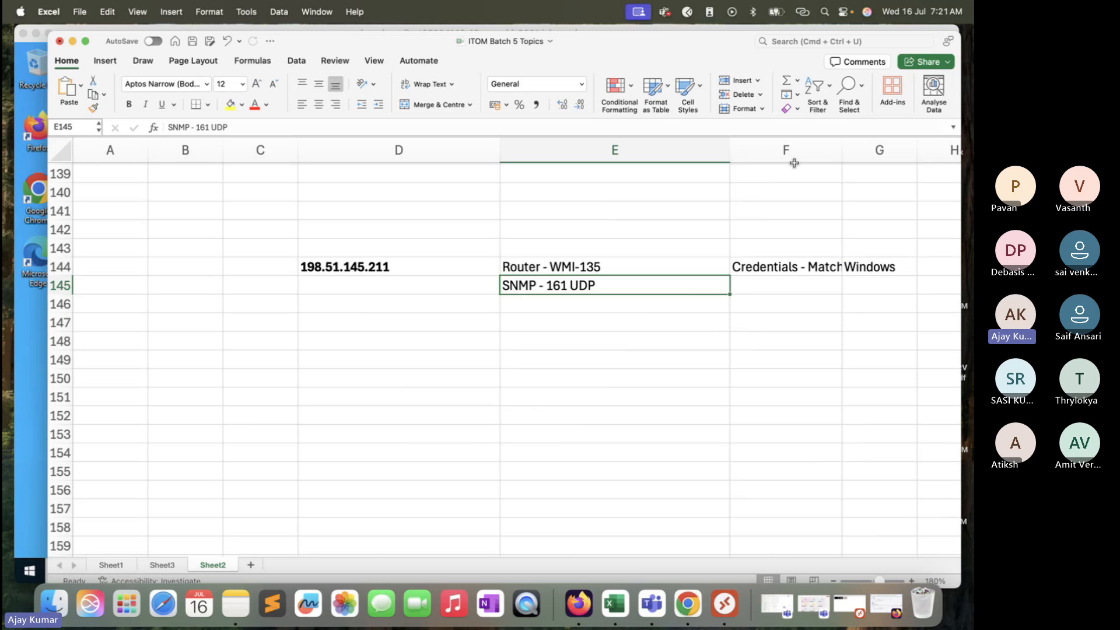
Step: Autofit column F so "Credentials - Matched" fits its width
{"action": "left_click_drag", "start_coordinate": [840, 153], "coordinate": [840, 153]}
{"action": "double_click", "coordinate": [840, 153]}
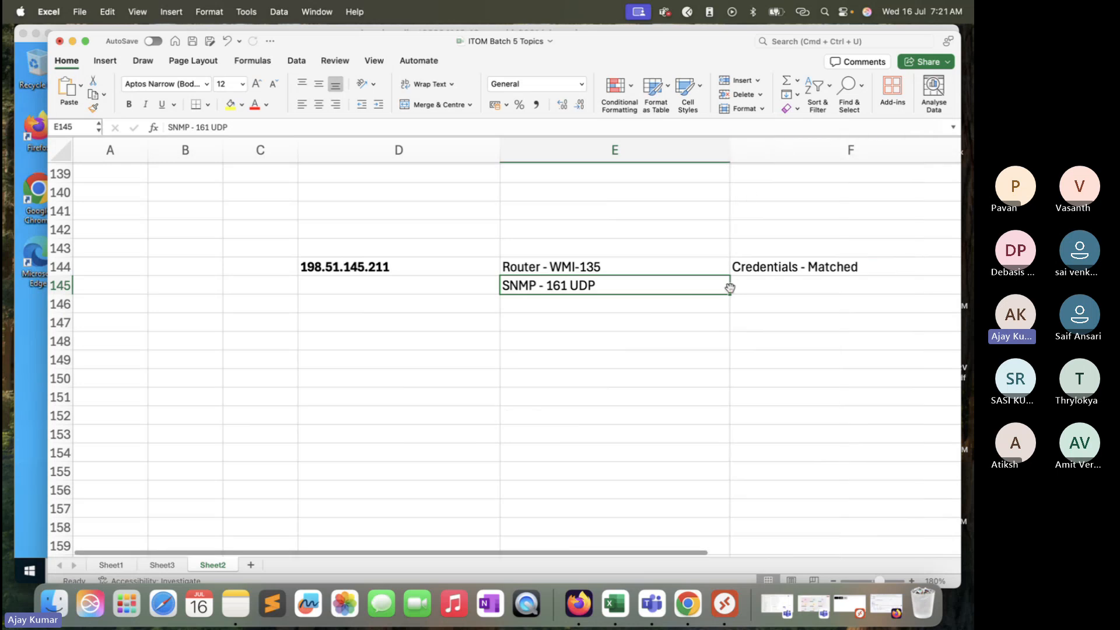
{"action": "scroll", "coordinate": [734, 274], "scroll_direction": "right", "scroll_amount": 4}
{"action": "scroll", "coordinate": [734, 273], "scroll_direction": "up", "scroll_amount": 2}
{"action": "scroll", "coordinate": [734, 274], "scroll_direction": "down", "scroll_amount": 1}
{"action": "scroll", "coordinate": [734, 273], "scroll_direction": "left", "scroll_amount": 1}
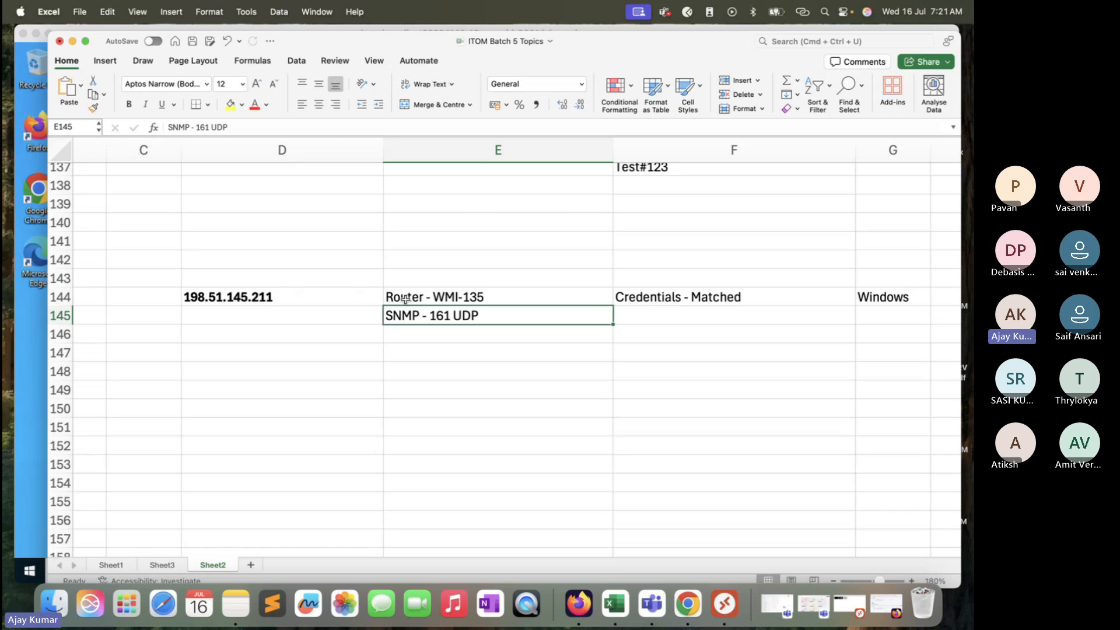
Step: Review the notes recorded across rows 144 and 145 for the IP
{"action": "left_click", "coordinate": [435, 300]}
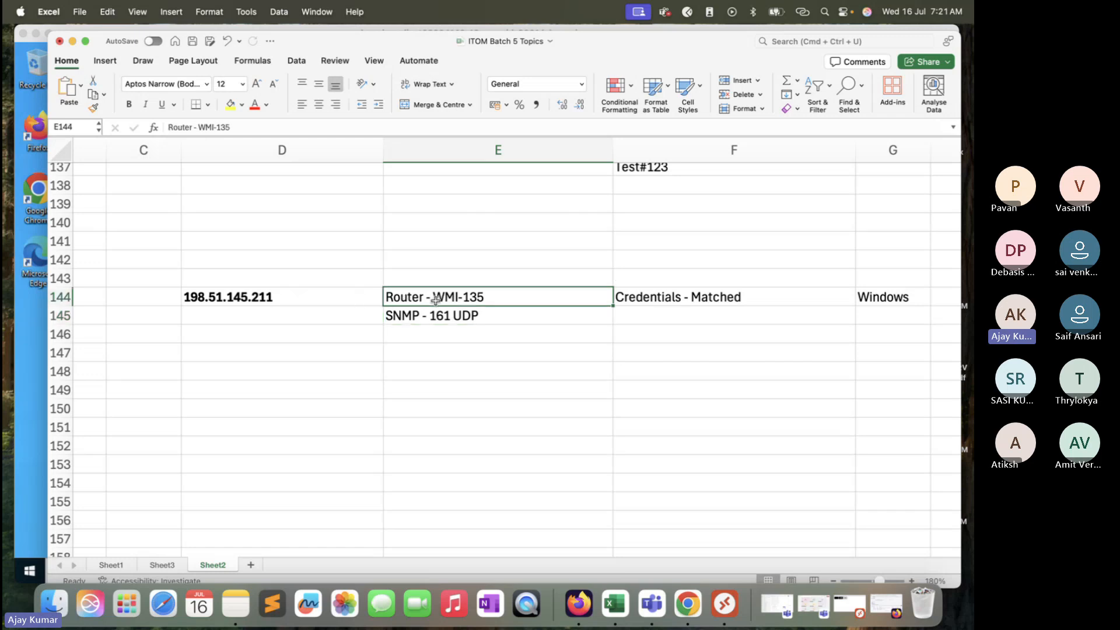
{"action": "left_click", "coordinate": [435, 315]}
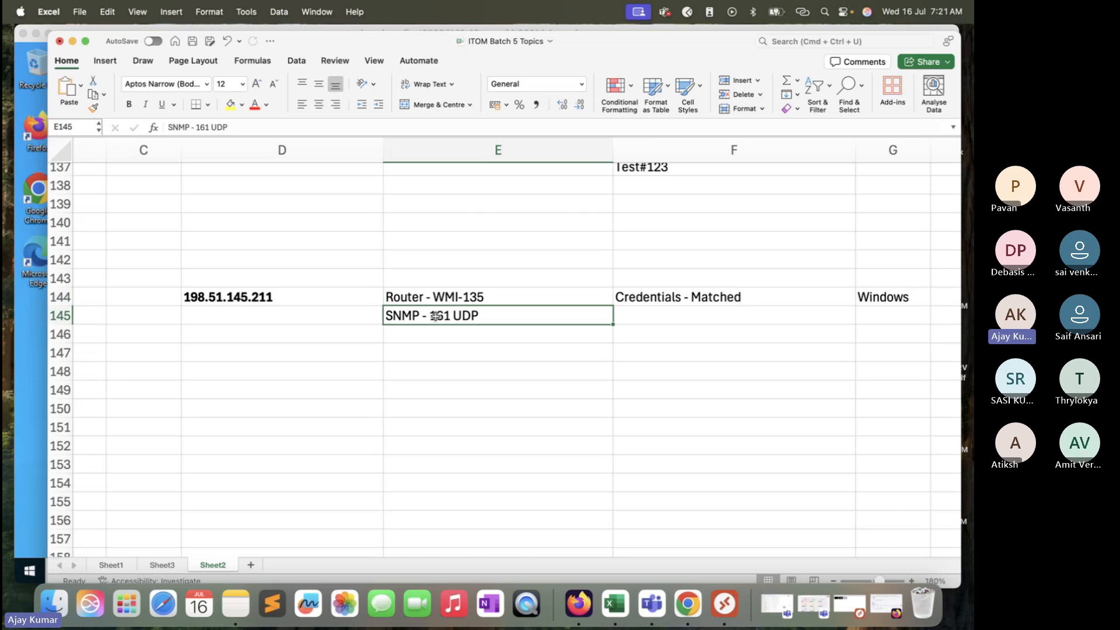
{"action": "left_click", "coordinate": [321, 305]}
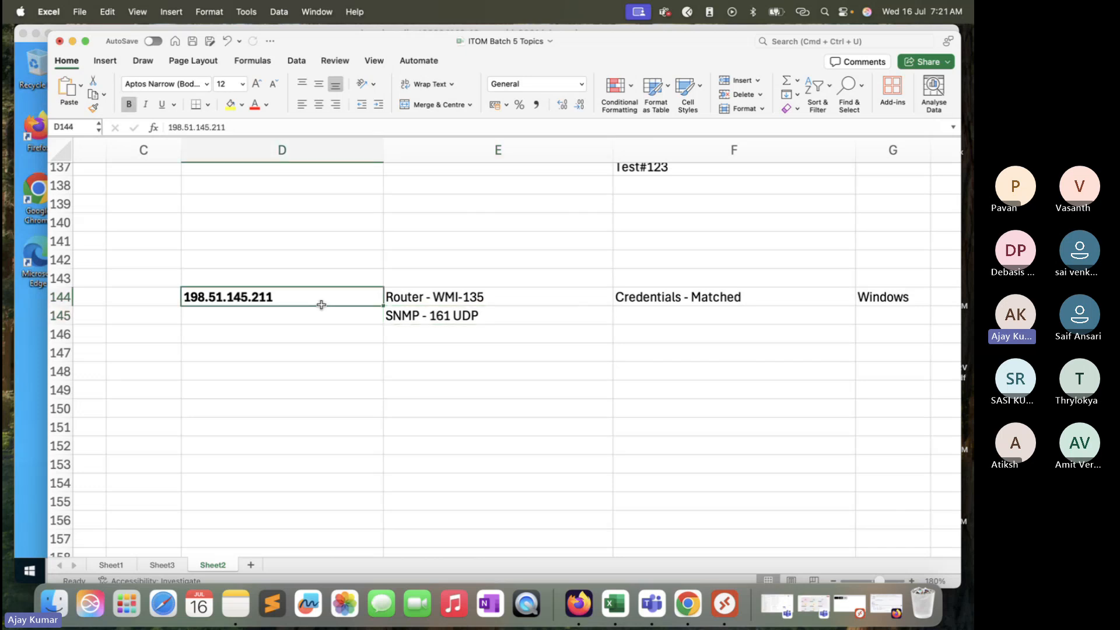
{"action": "left_click", "coordinate": [418, 318]}
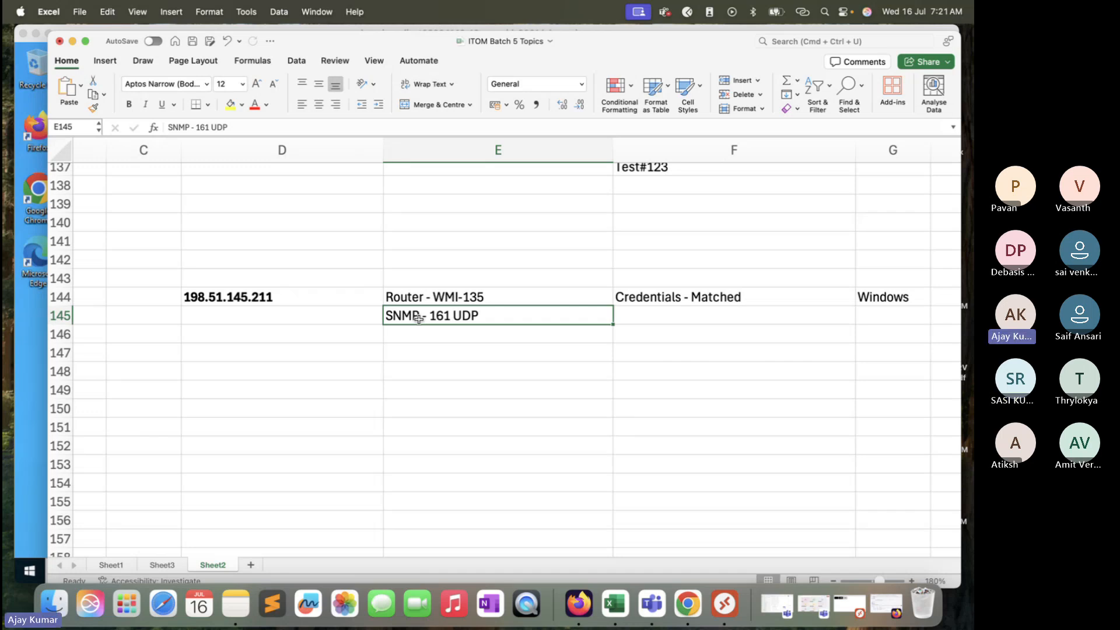
{"action": "left_click", "coordinate": [327, 290]}
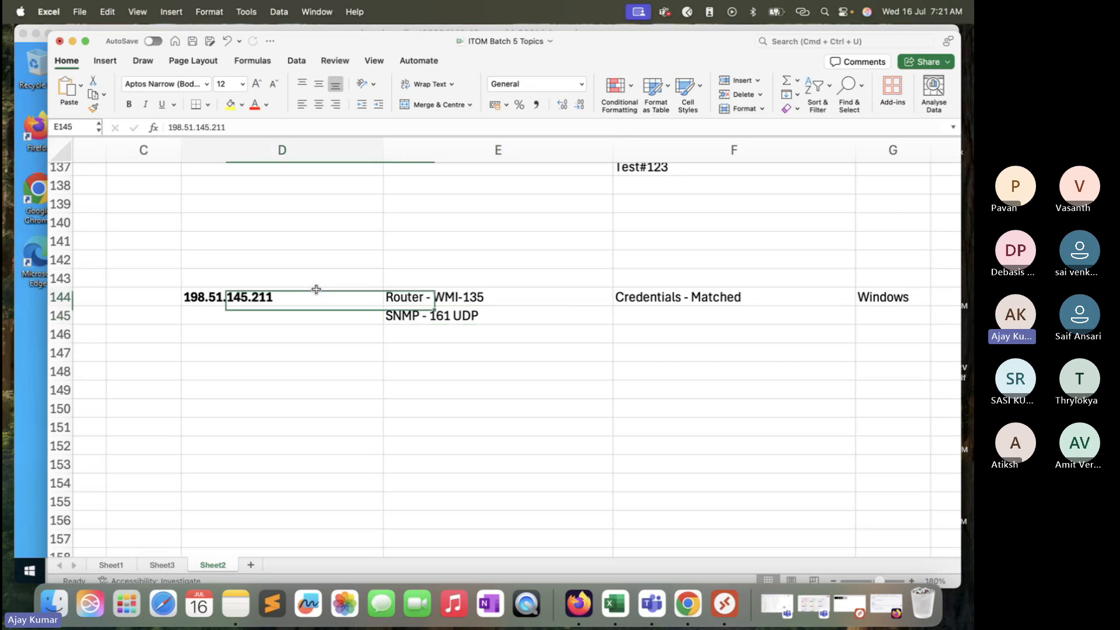
{"action": "left_click", "coordinate": [449, 294]}
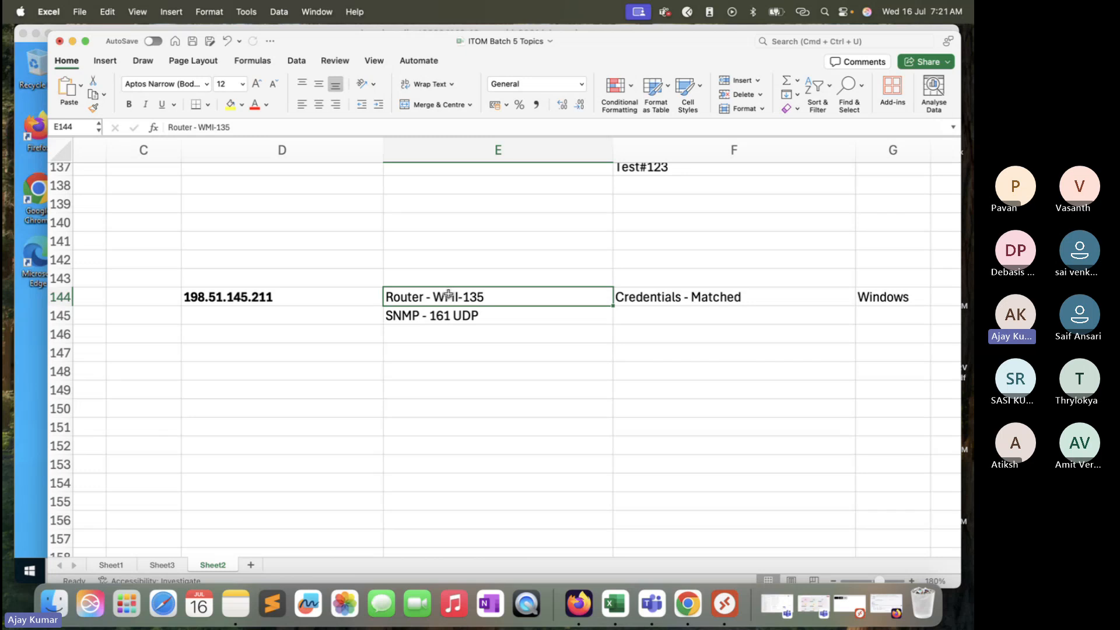
{"action": "left_click", "coordinate": [479, 334]}
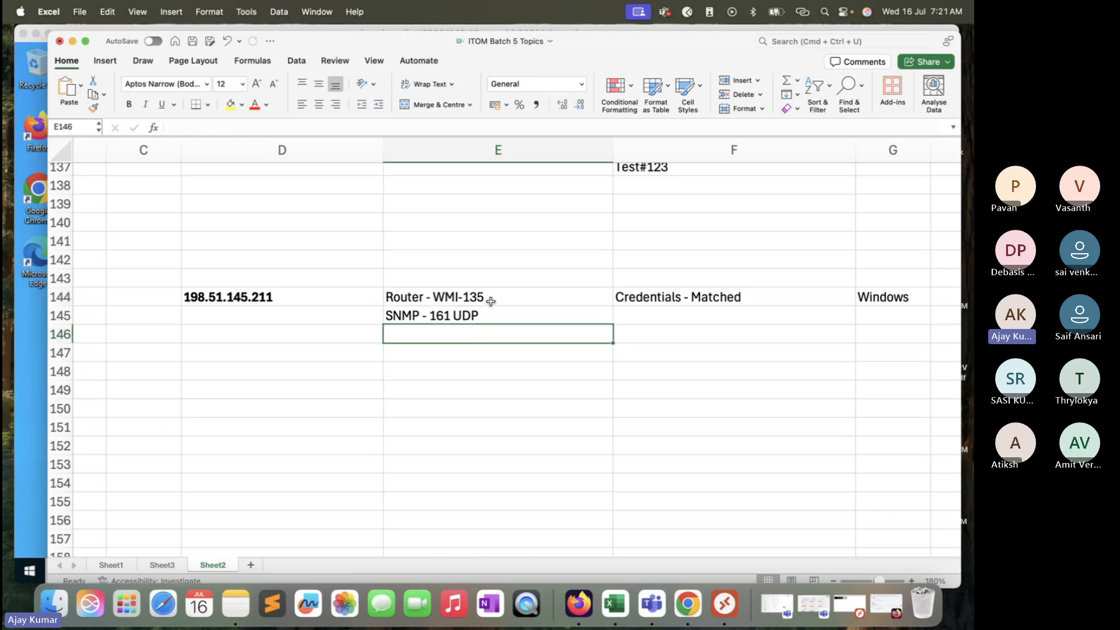
{"action": "left_click", "coordinate": [500, 285]}
{"action": "left_click_drag", "start_coordinate": [500, 285], "coordinate": [497, 313]}
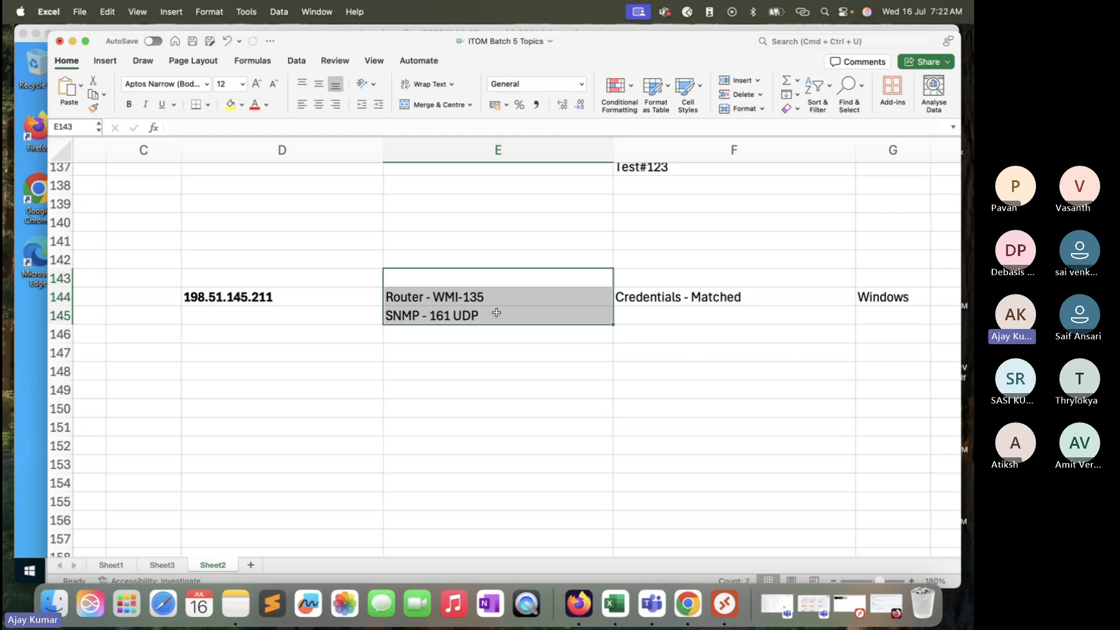
{"action": "left_click", "coordinate": [511, 303]}
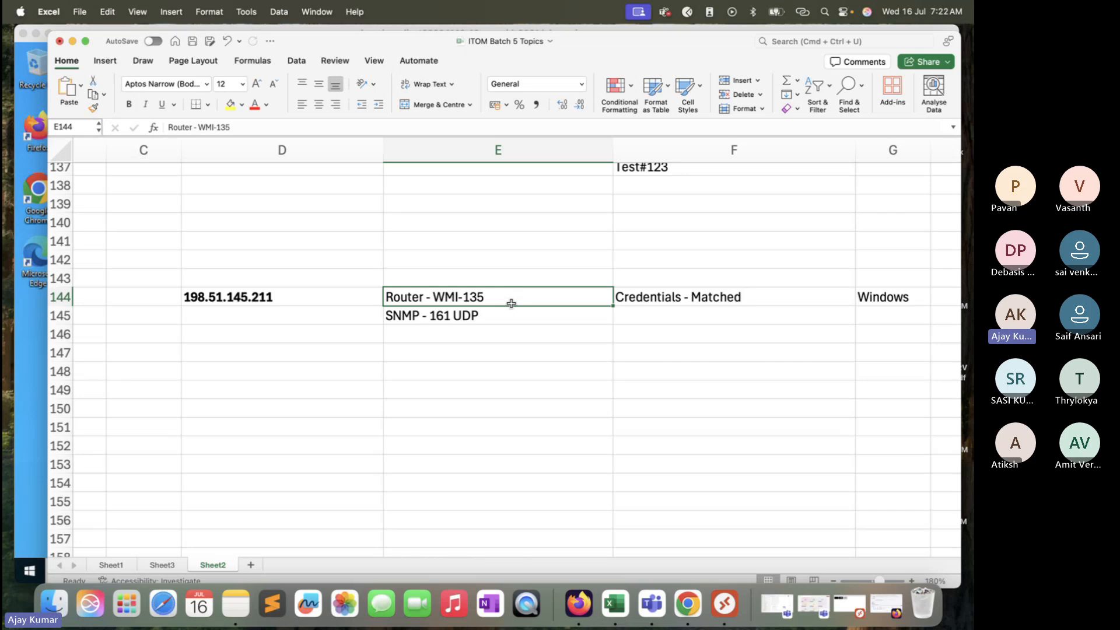
{"action": "left_click", "coordinate": [509, 326]}
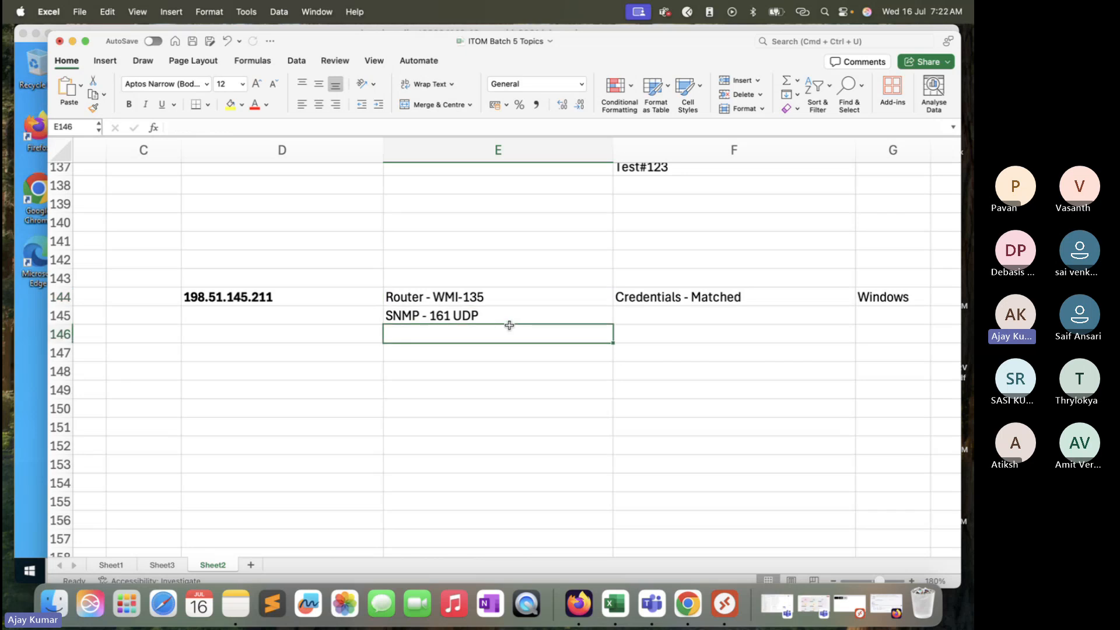
{"action": "left_click", "coordinate": [529, 298]}
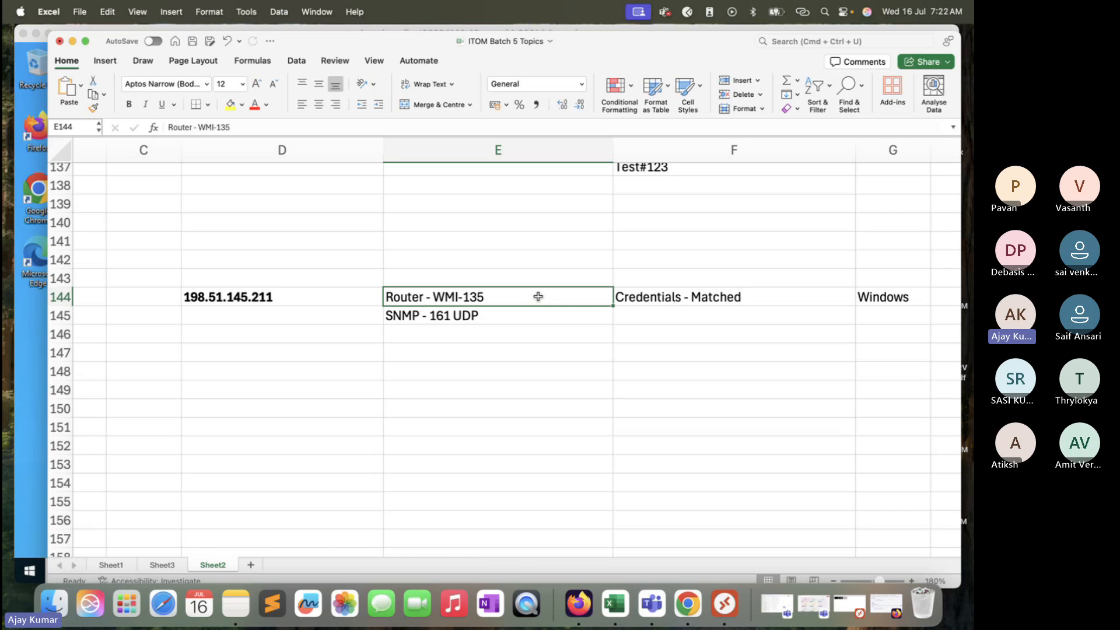
{"action": "left_click", "coordinate": [668, 300]}
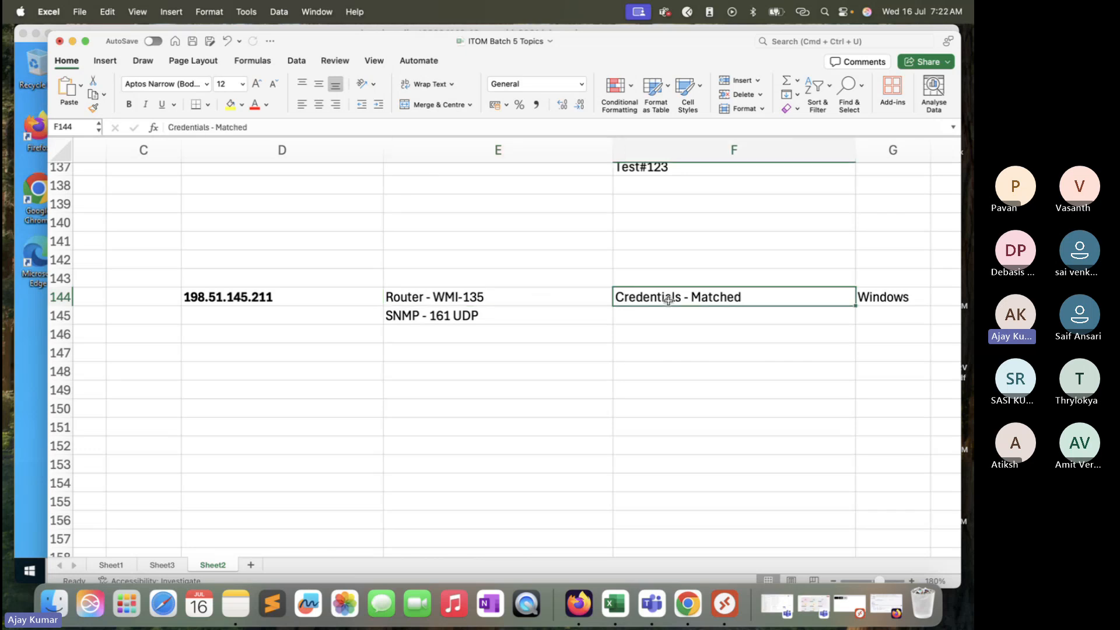
{"action": "left_click", "coordinate": [892, 303]}
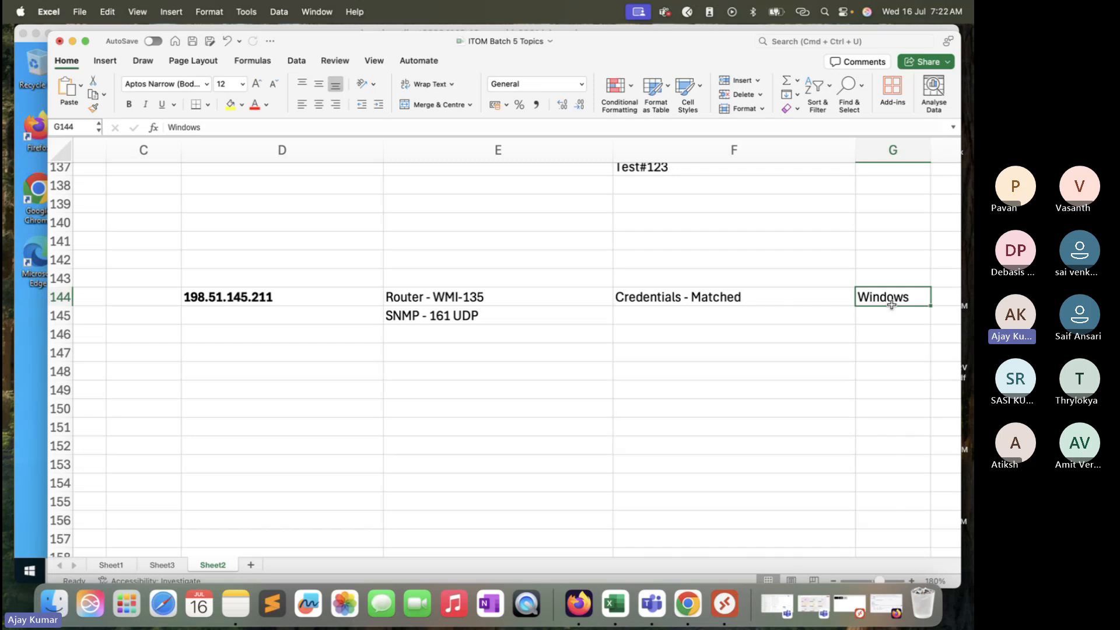
{"action": "left_click", "coordinate": [333, 291]}
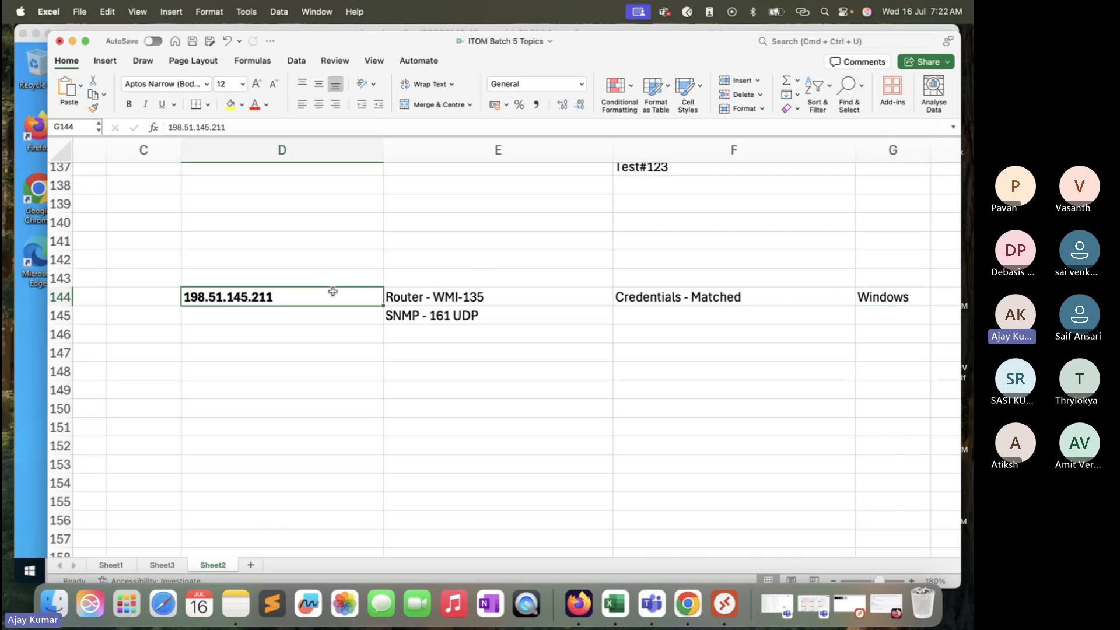
Step: Copy the IP 198.51.145.211 from cell D144 and open the Router Cred SNMP credential in the browser
{"action": "left_click", "coordinate": [258, 128]}
{"action": "key", "text": "super+a"}
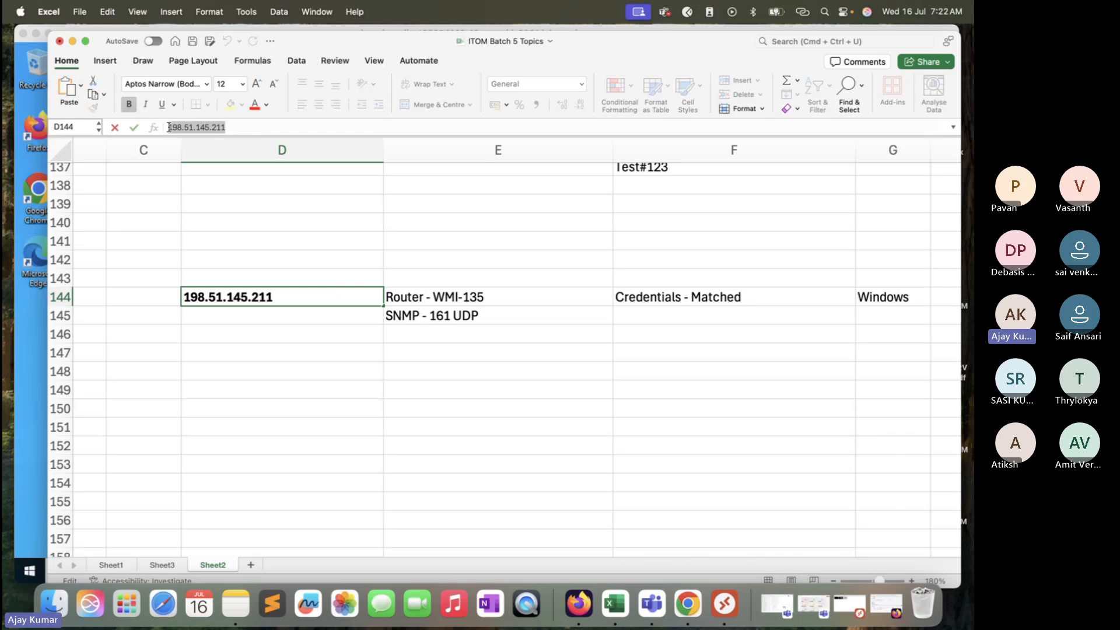
{"action": "key", "text": "super+c"}
{"action": "left_click", "coordinate": [853, 298]}
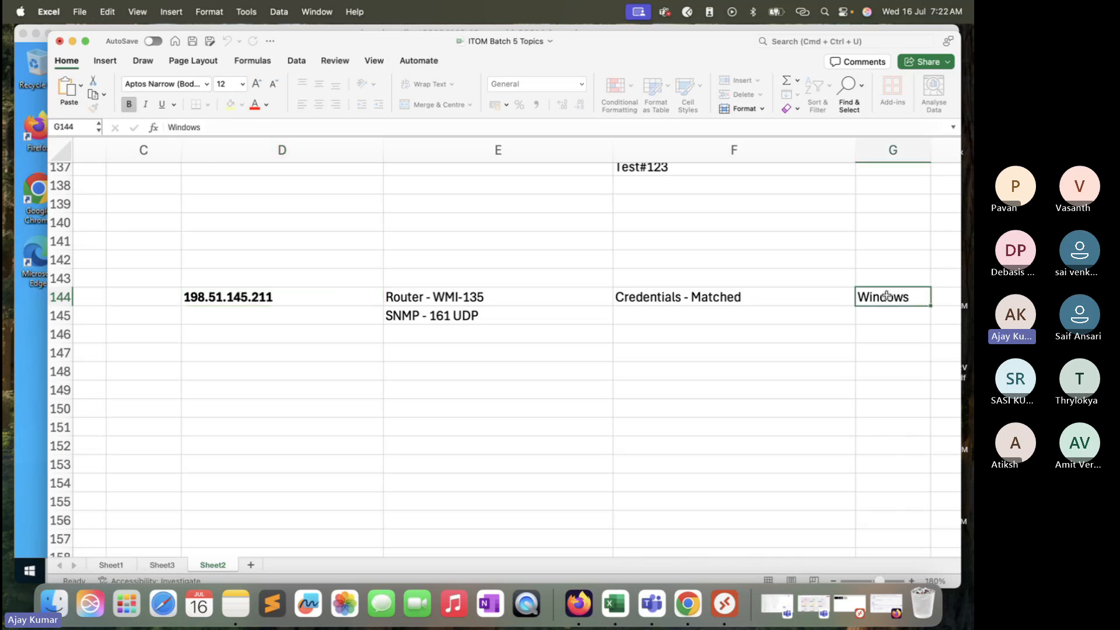
{"action": "left_click", "coordinate": [893, 603]}
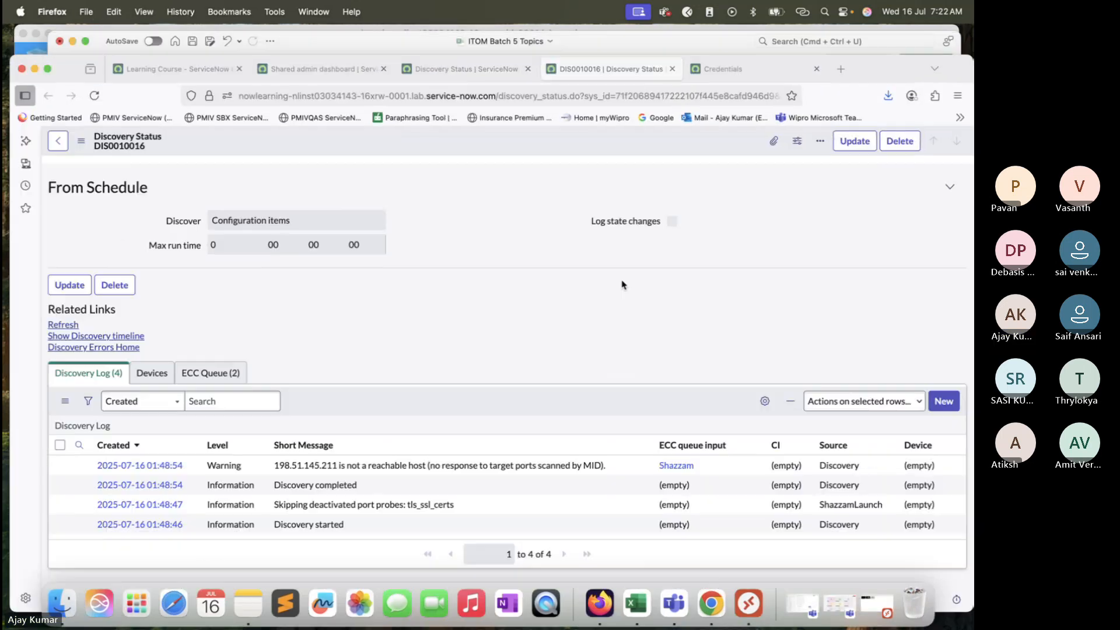
{"action": "left_click", "coordinate": [490, 71]}
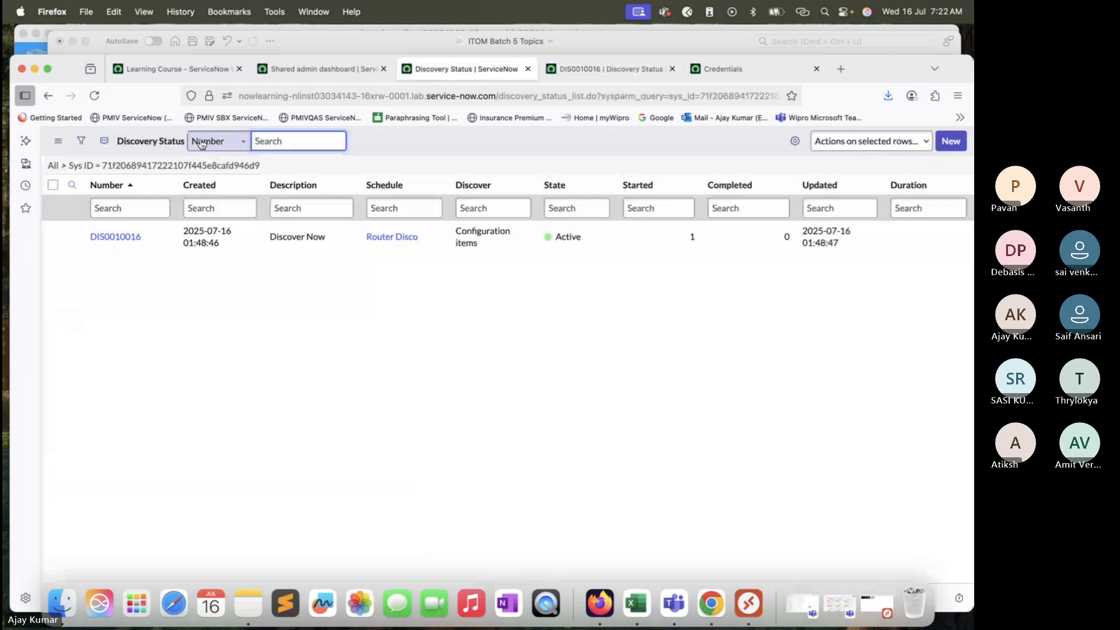
{"action": "left_click", "coordinate": [723, 70]}
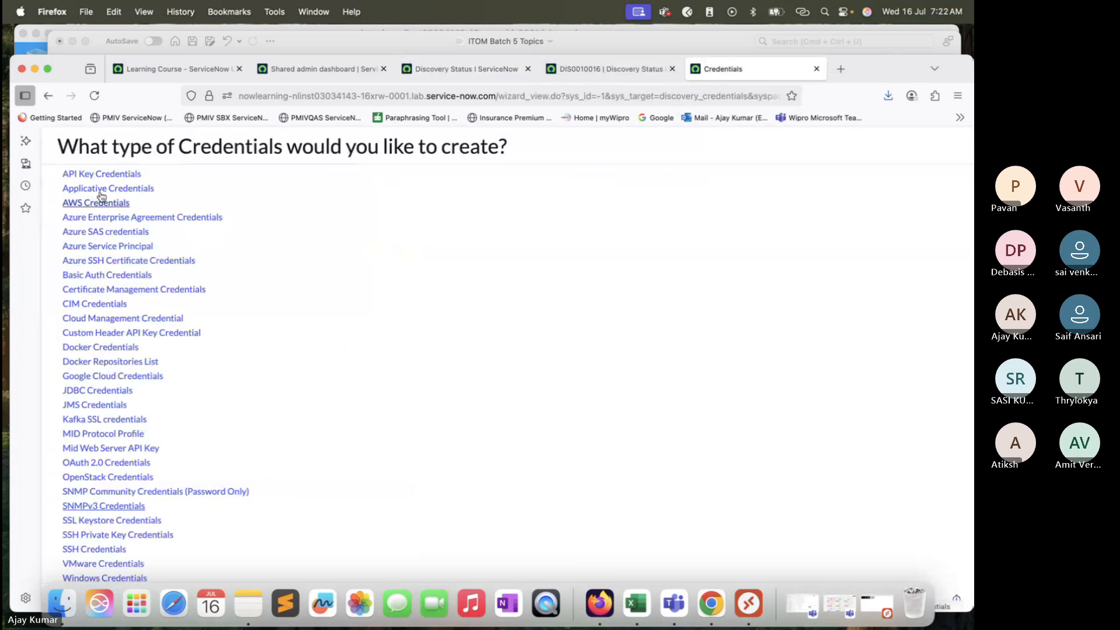
{"action": "left_click", "coordinate": [48, 95]}
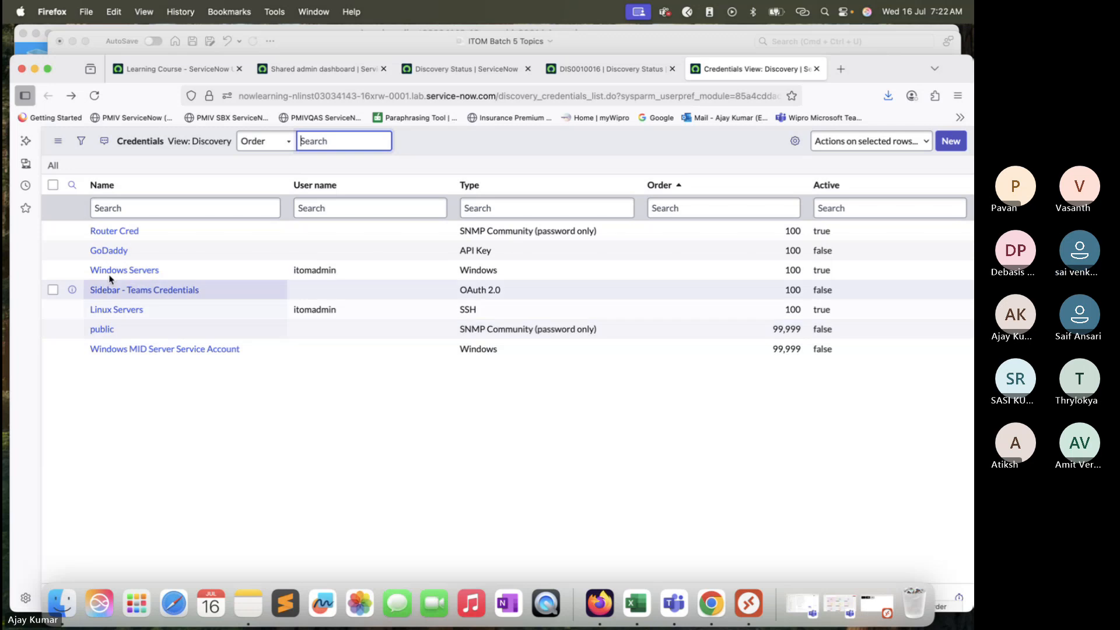
{"action": "left_click", "coordinate": [123, 232], "text": "super"}
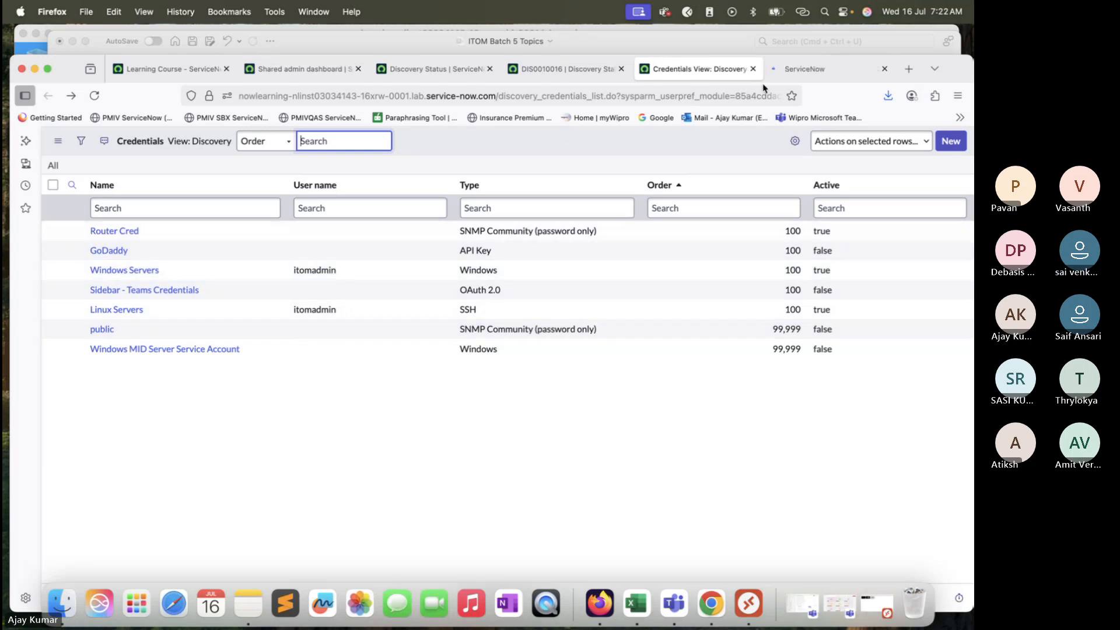
{"action": "left_click", "coordinate": [829, 69]}
Step: Test the Router Cred credential against target 198.51.145.211 on port 161 through windows_mid, retrying once before cancelling
{"action": "left_click", "coordinate": [93, 308]}
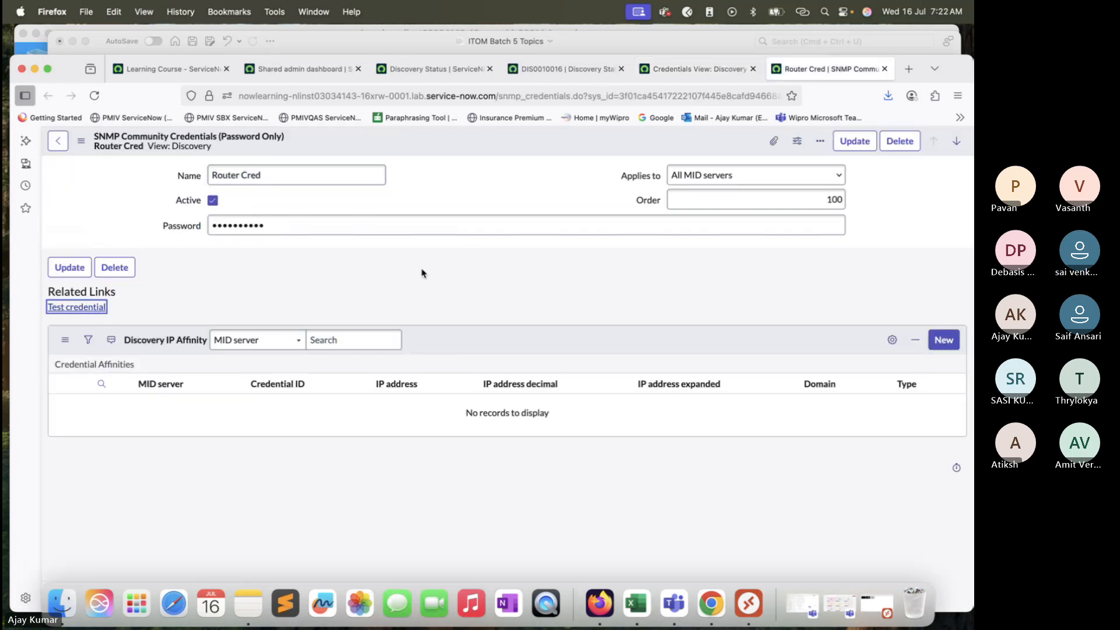
{"action": "key", "text": "super+v"}
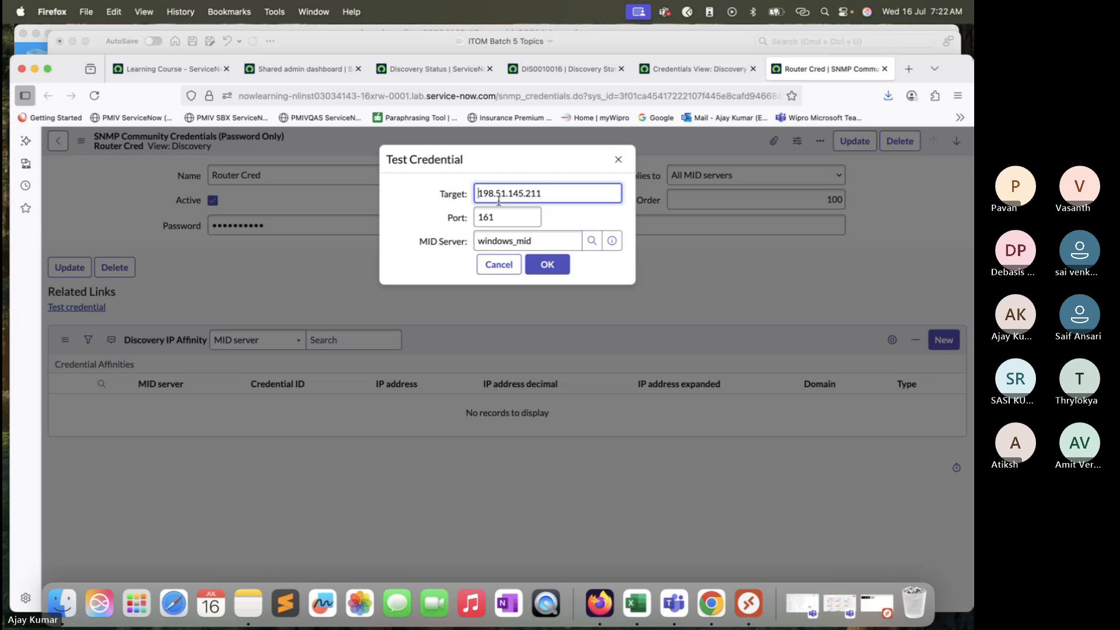
{"action": "left_click", "coordinate": [548, 267]}
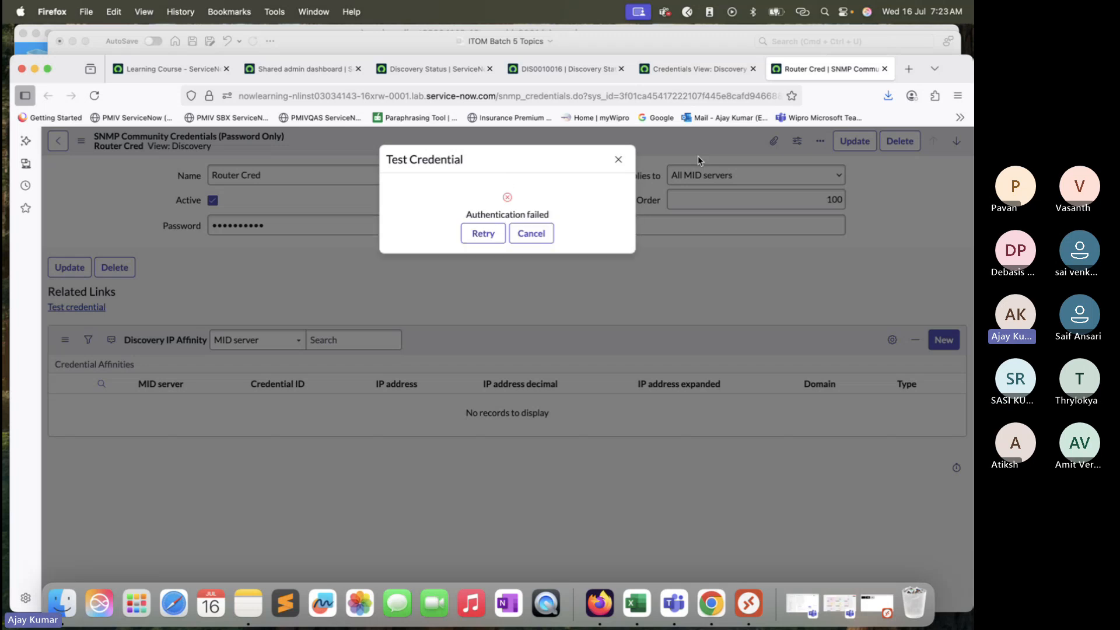
{"action": "left_click", "coordinate": [483, 233]}
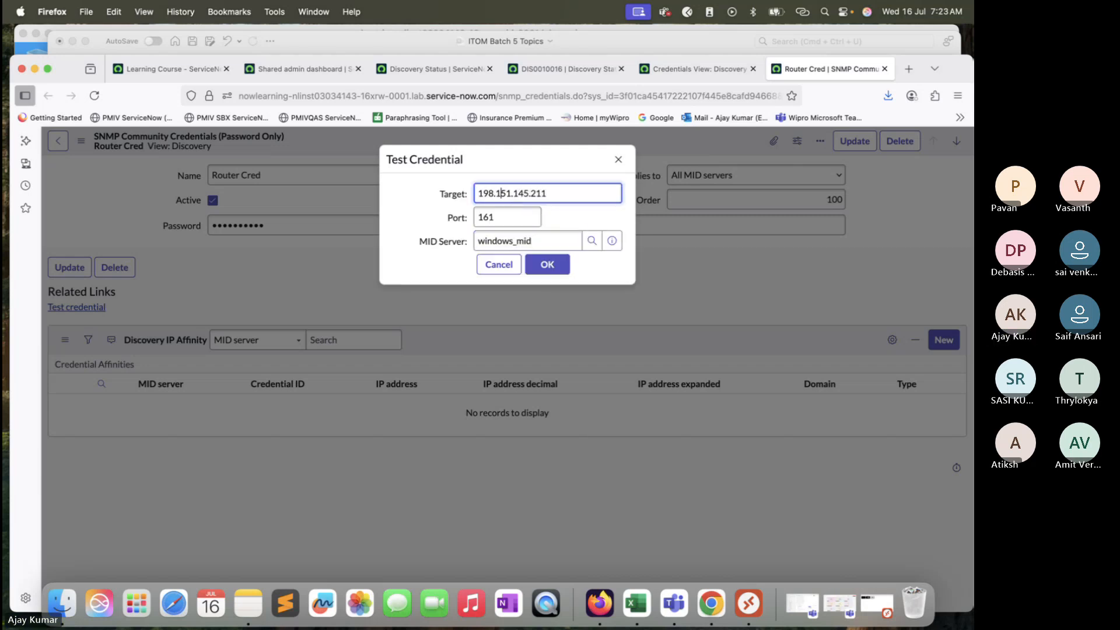
{"action": "left_click", "coordinate": [563, 273]}
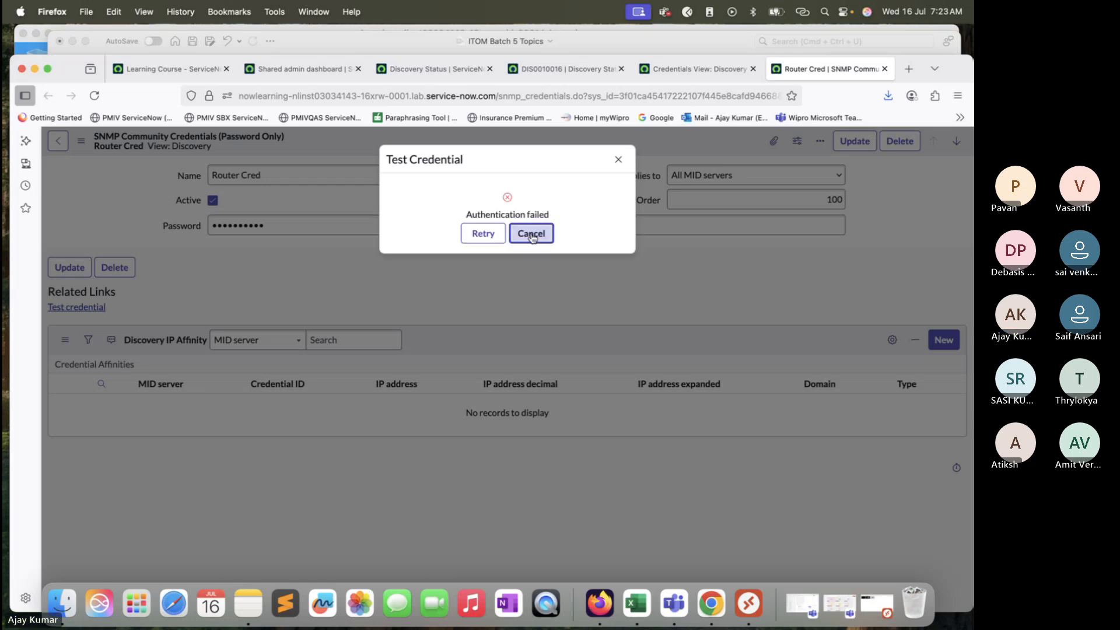
{"action": "left_click", "coordinate": [531, 234]}
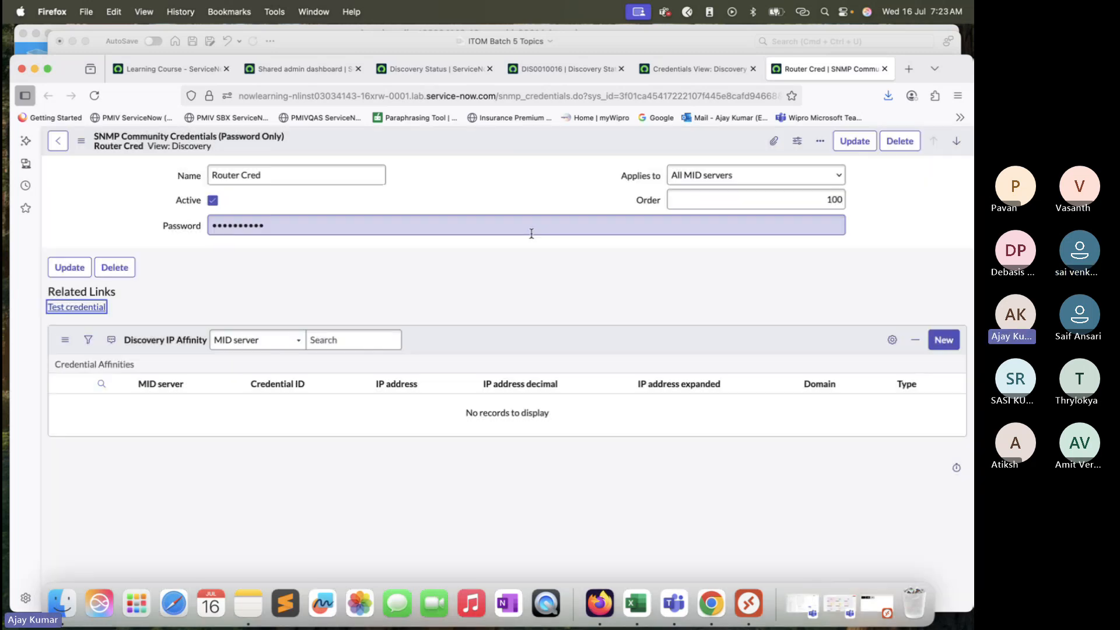
Step: Open the Windows Servers credential and test it against 198.51.145.211 on port 135 via windows_mid, then cancel
{"action": "left_click", "coordinate": [685, 71]}
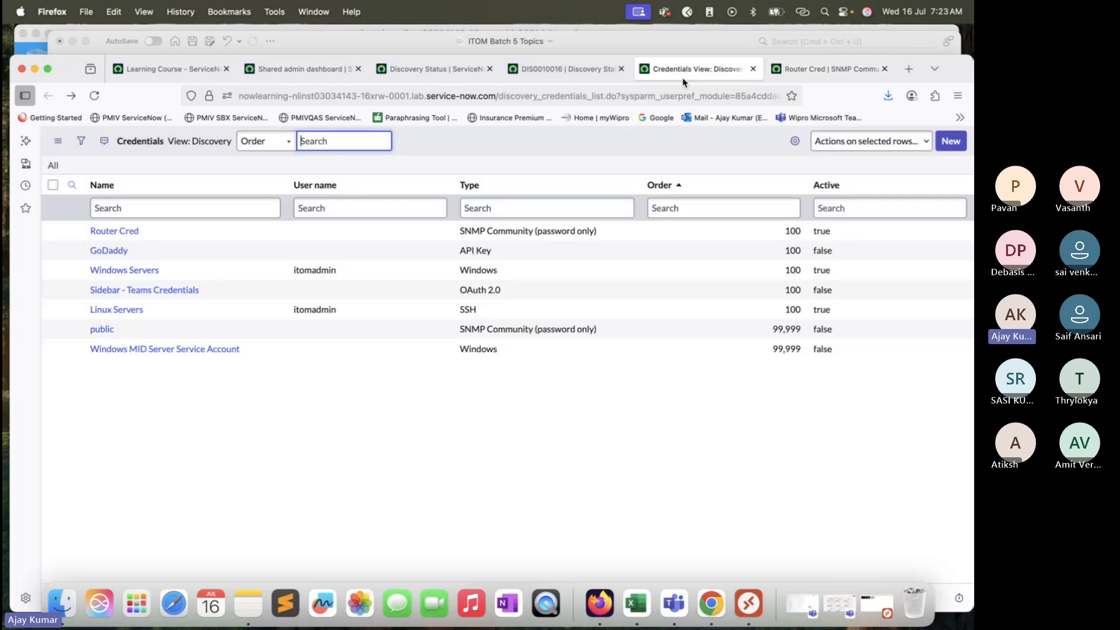
{"action": "left_click", "coordinate": [124, 270], "text": "super"}
{"action": "left_click", "coordinate": [724, 69]}
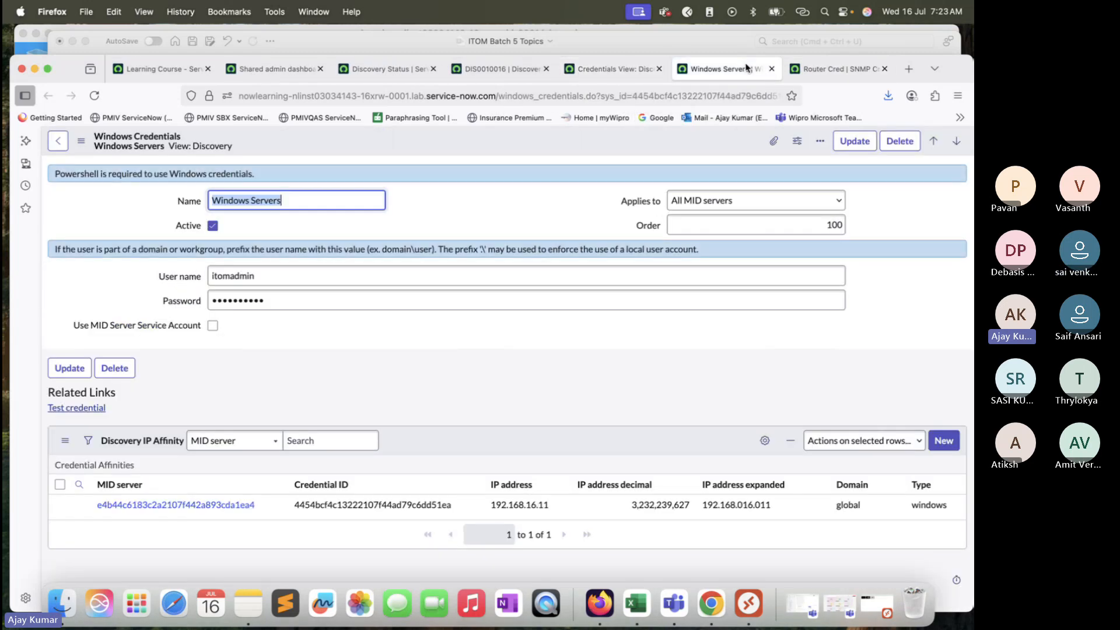
{"action": "left_click", "coordinate": [76, 408]}
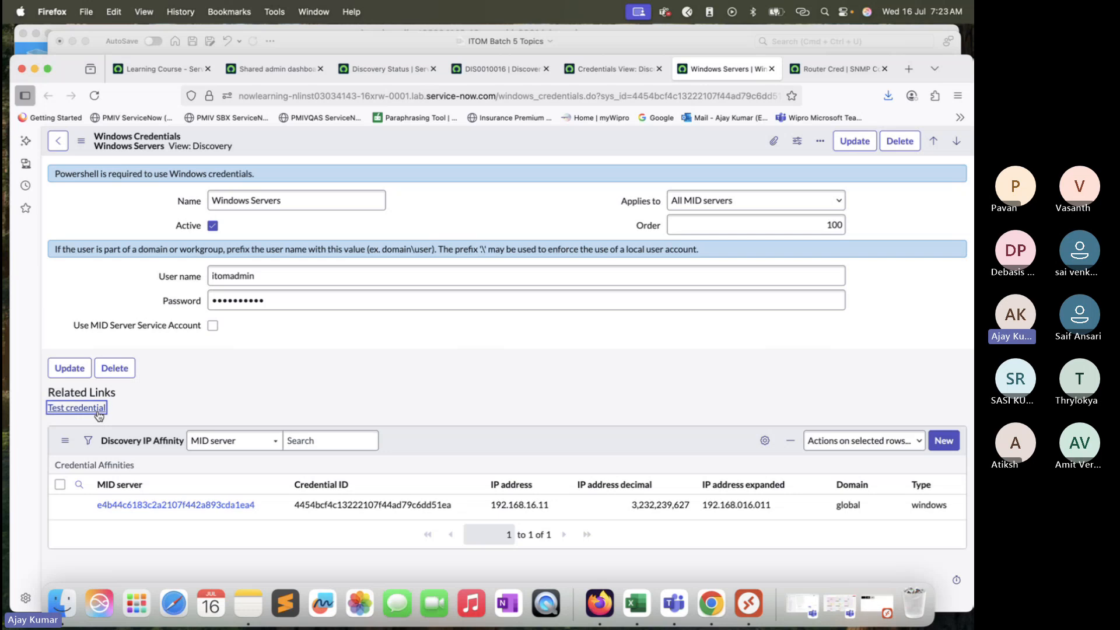
{"action": "triple_click", "coordinate": [577, 192]}
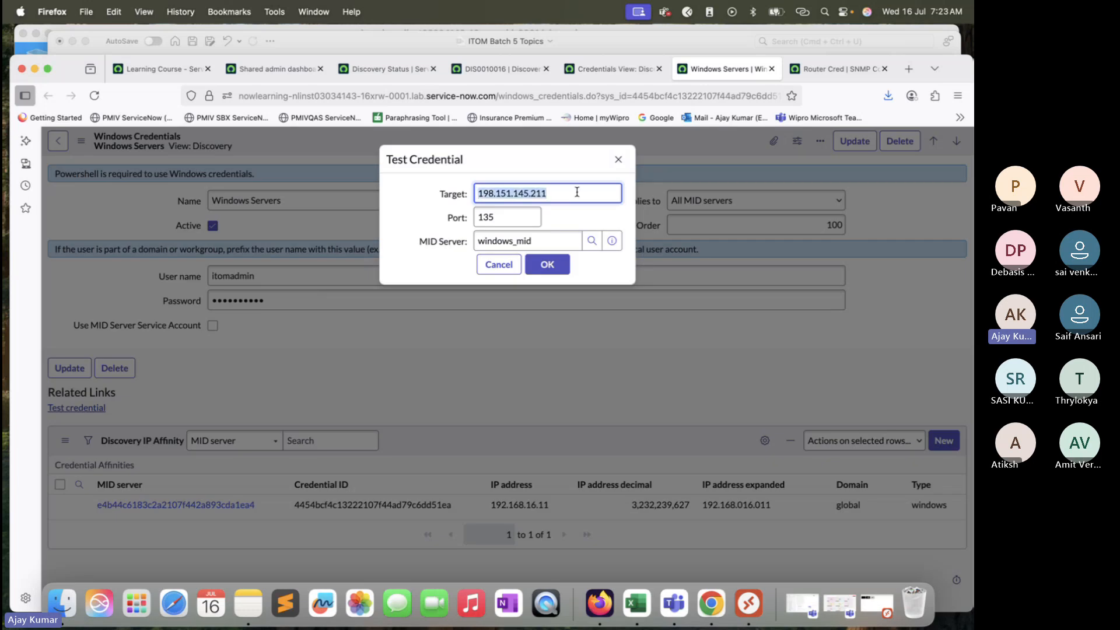
{"action": "key", "text": "super+v"}
{"action": "left_click", "coordinate": [549, 265]}
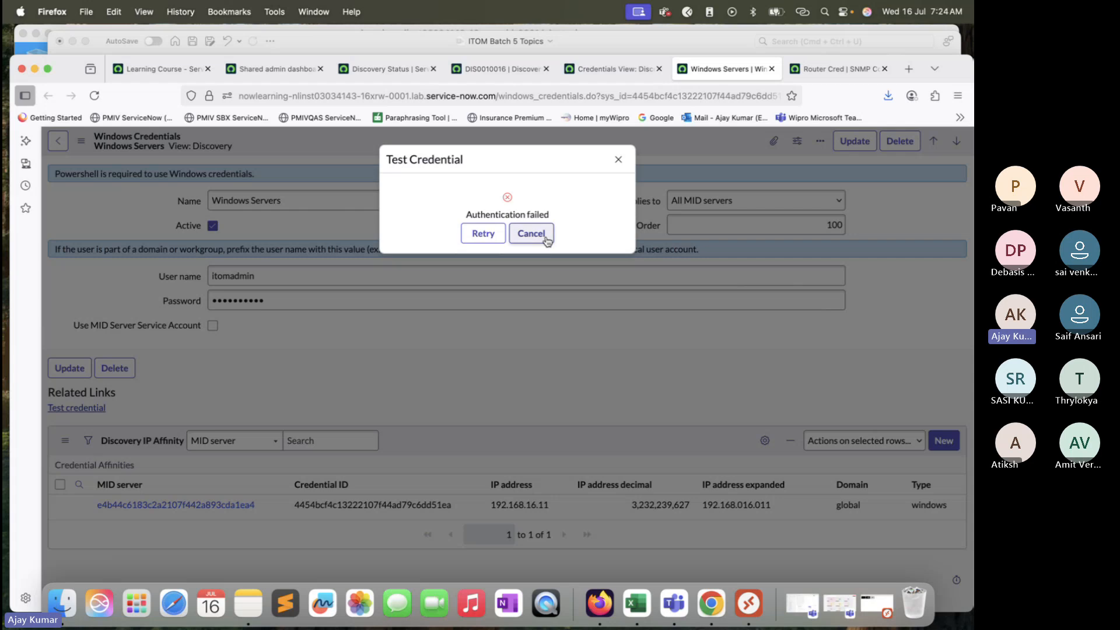
{"action": "left_click", "coordinate": [531, 233]}
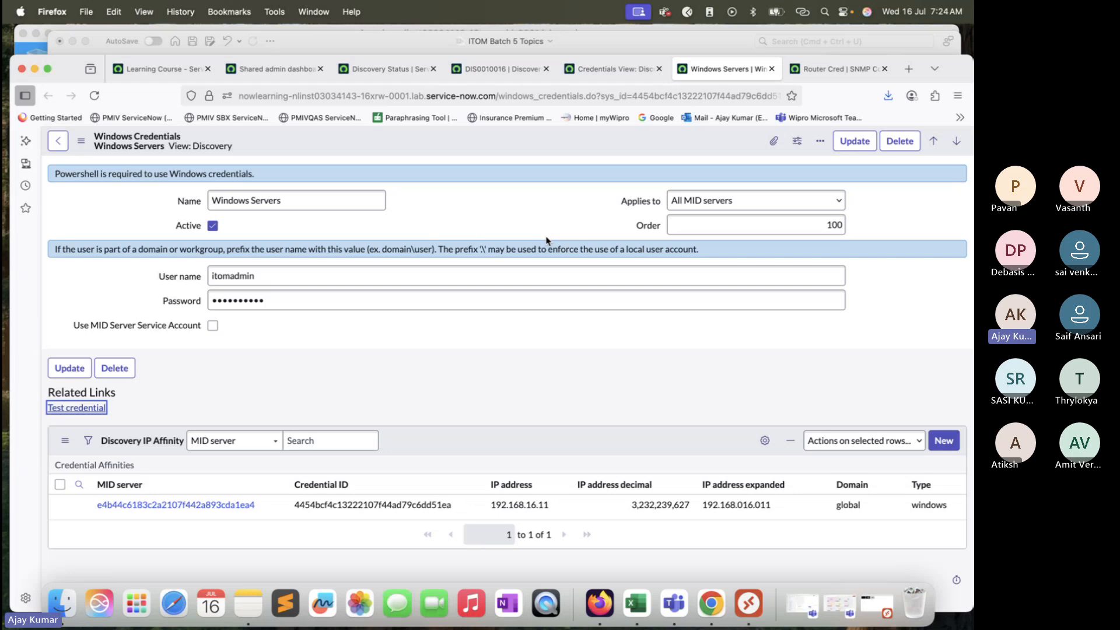
Step: Review the DIS0010016 discovery log and the probe names in its ECC Queue records
{"action": "left_click", "coordinate": [609, 71]}
{"action": "left_click", "coordinate": [499, 69]}
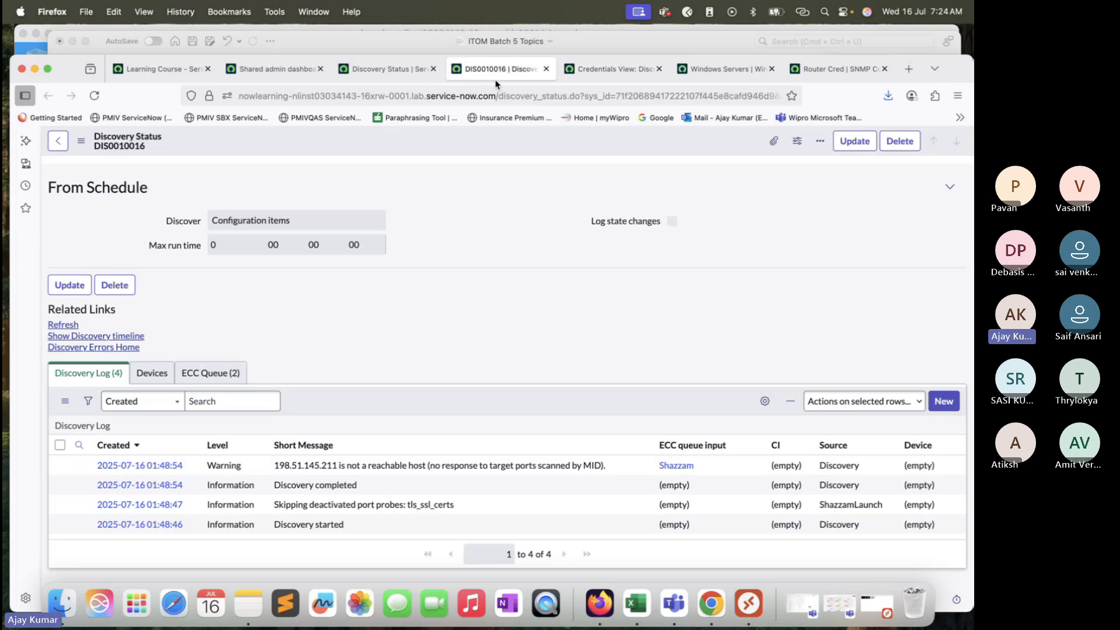
{"action": "left_click", "coordinate": [216, 373]}
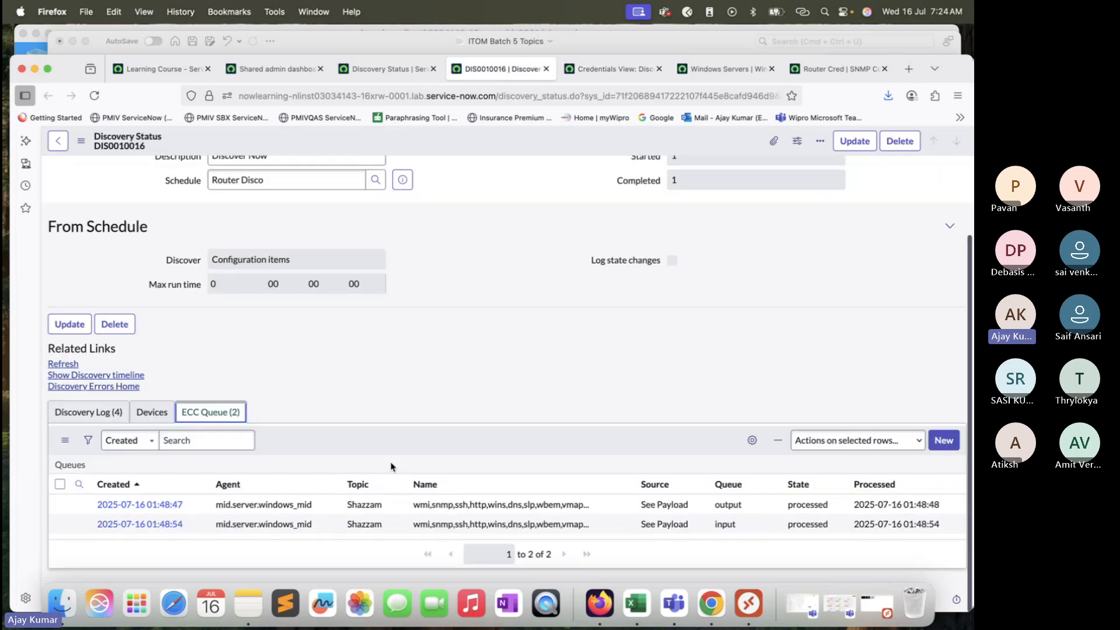
{"action": "left_click_drag", "start_coordinate": [412, 508], "coordinate": [591, 506]}
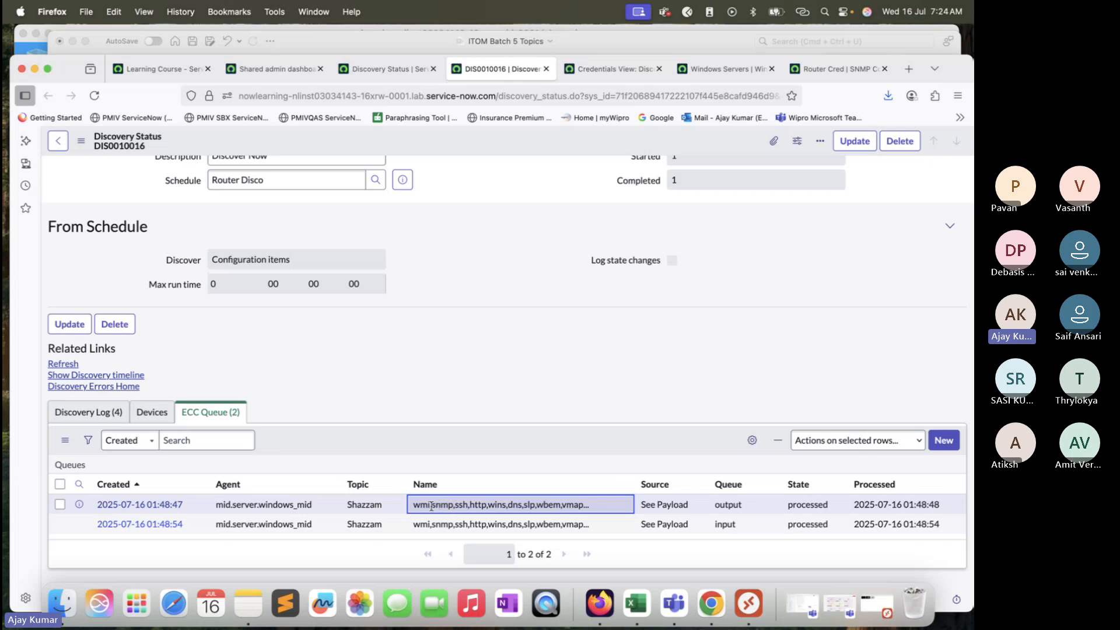
{"action": "left_click_drag", "start_coordinate": [431, 504], "coordinate": [416, 507]}
{"action": "double_click", "coordinate": [445, 504]}
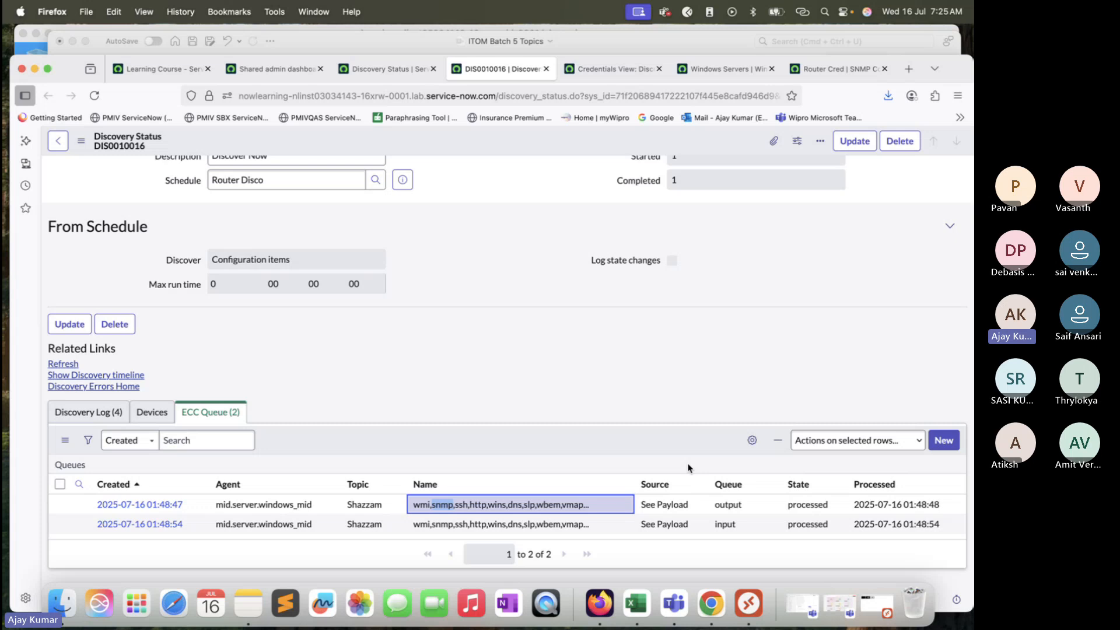
{"action": "double_click", "coordinate": [433, 514]}
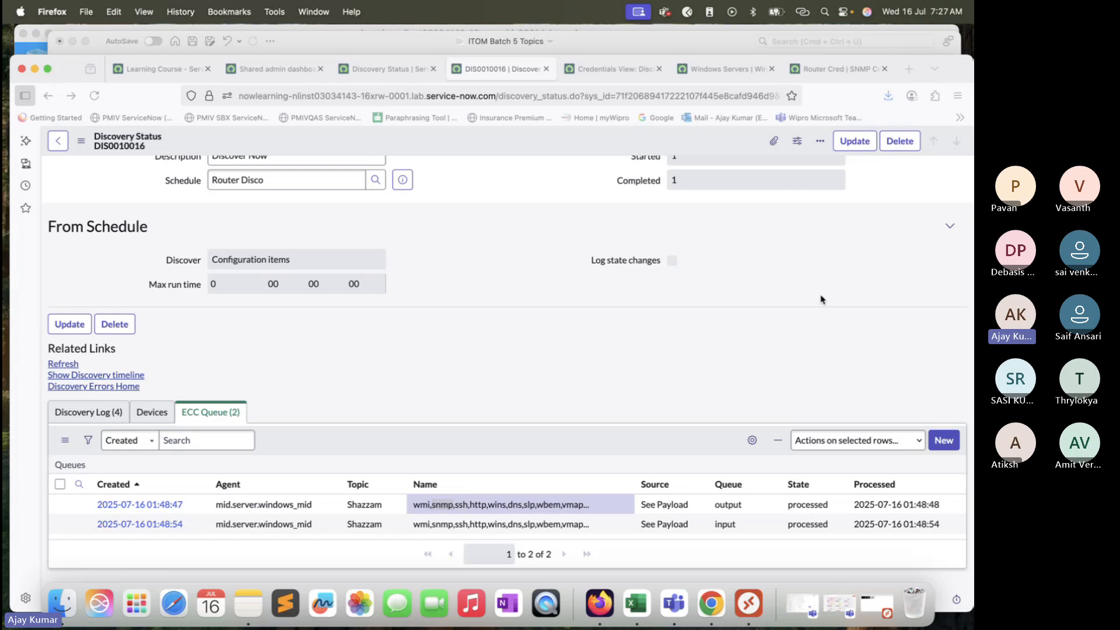
Step: Test the Router Cred credential again against 198.51.145.211 on port 161 through windows_mid, retrying once
{"action": "left_click", "coordinate": [613, 68]}
{"action": "left_click", "coordinate": [715, 72]}
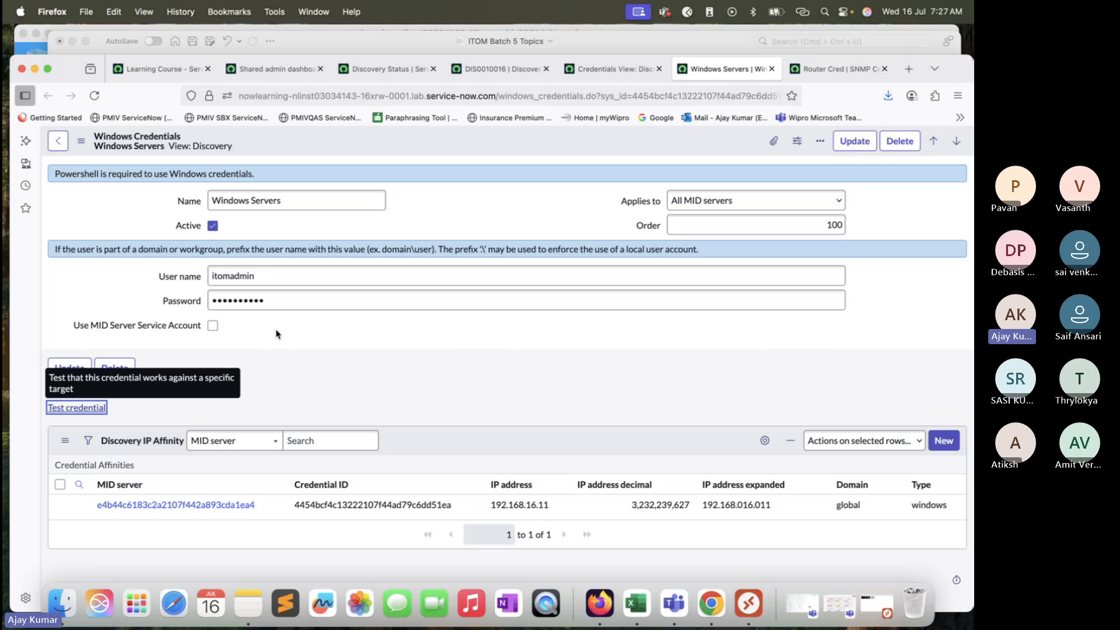
{"action": "left_click", "coordinate": [825, 67]}
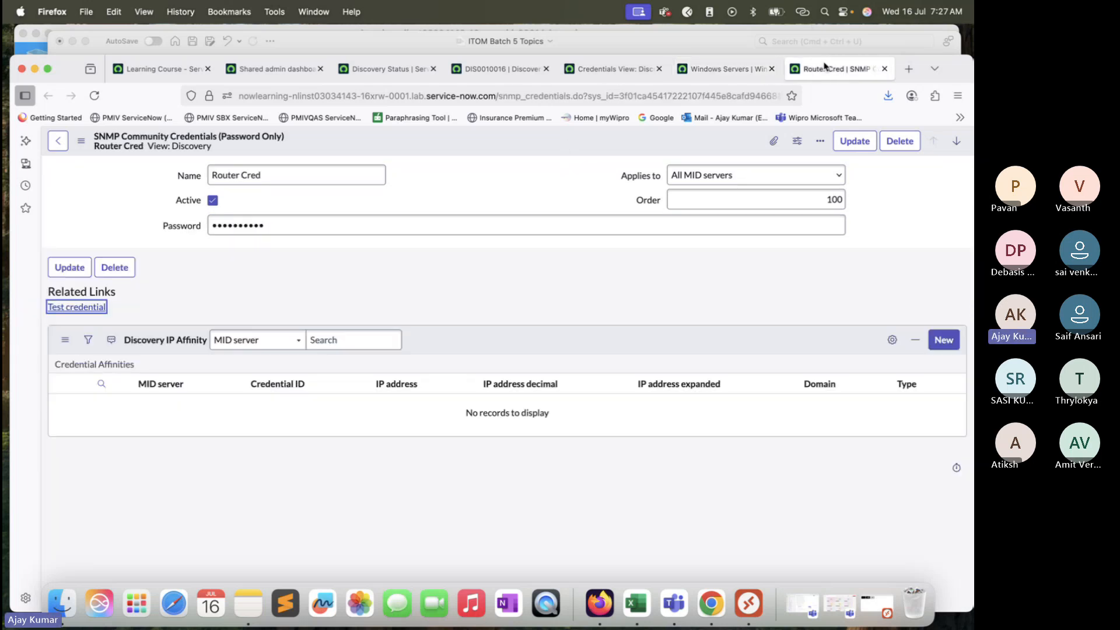
{"action": "left_click", "coordinate": [73, 307]}
{"action": "left_click", "coordinate": [547, 265]}
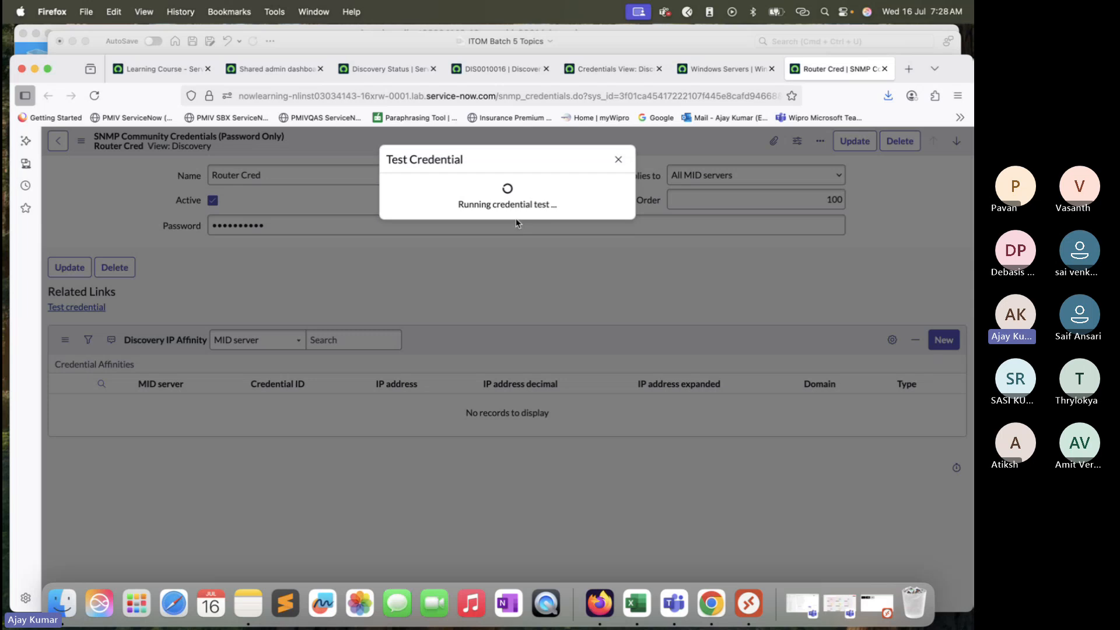
{"action": "left_click", "coordinate": [483, 233]}
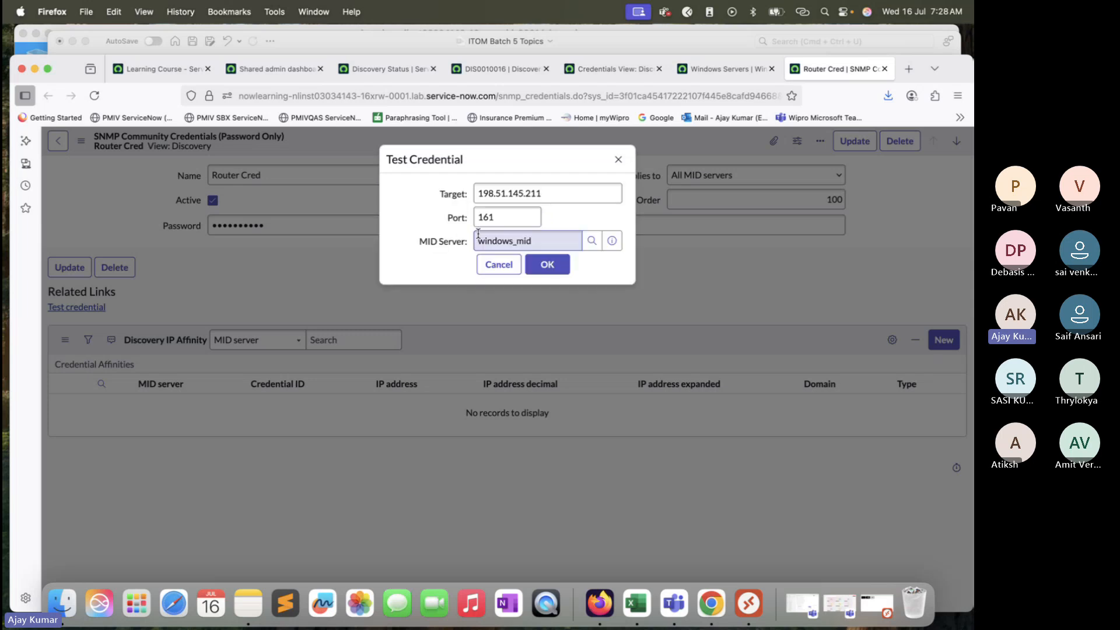
{"action": "left_click", "coordinate": [546, 270]}
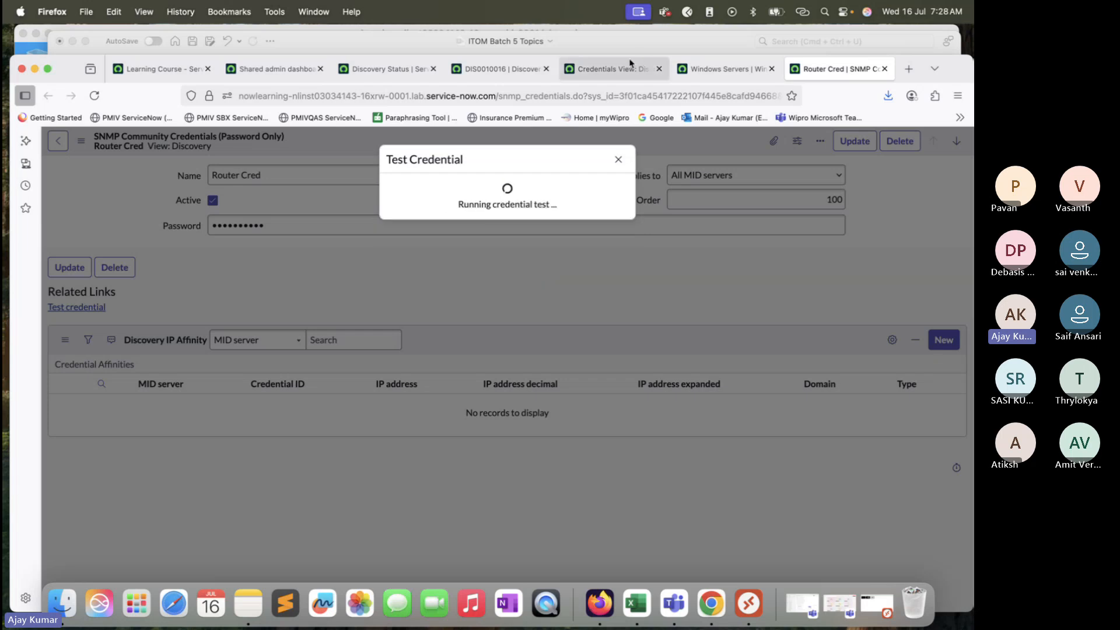
Step: Open the public SNMP credential and test it against 198.51.145.211 on port 161, then retry
{"action": "left_click", "coordinate": [613, 69]}
{"action": "left_click", "coordinate": [102, 330], "text": "super"}
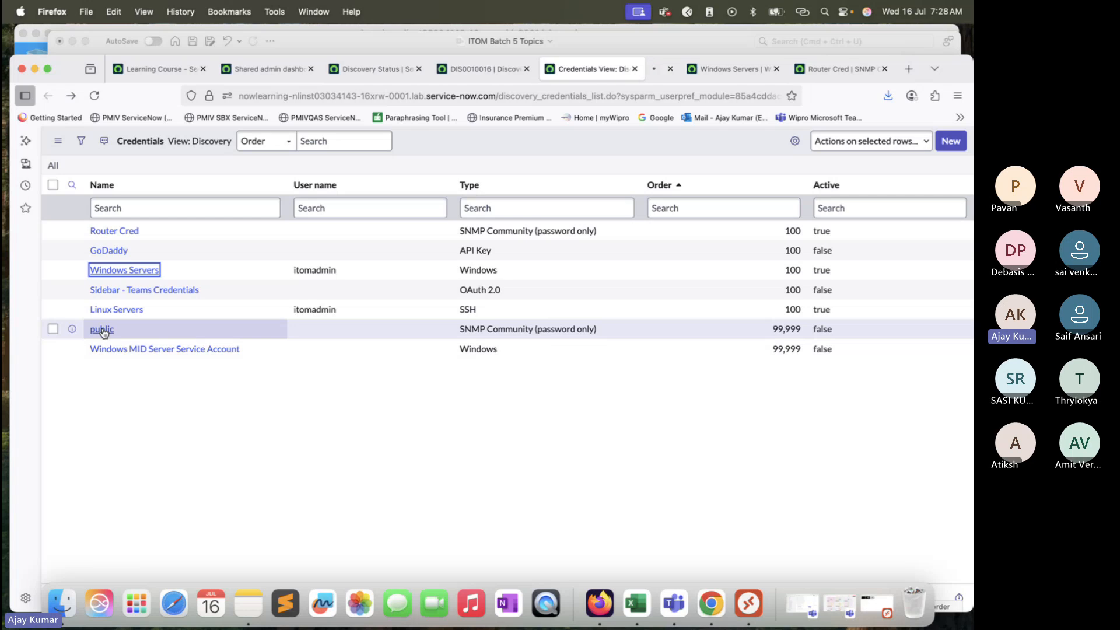
{"action": "left_click", "coordinate": [636, 70]}
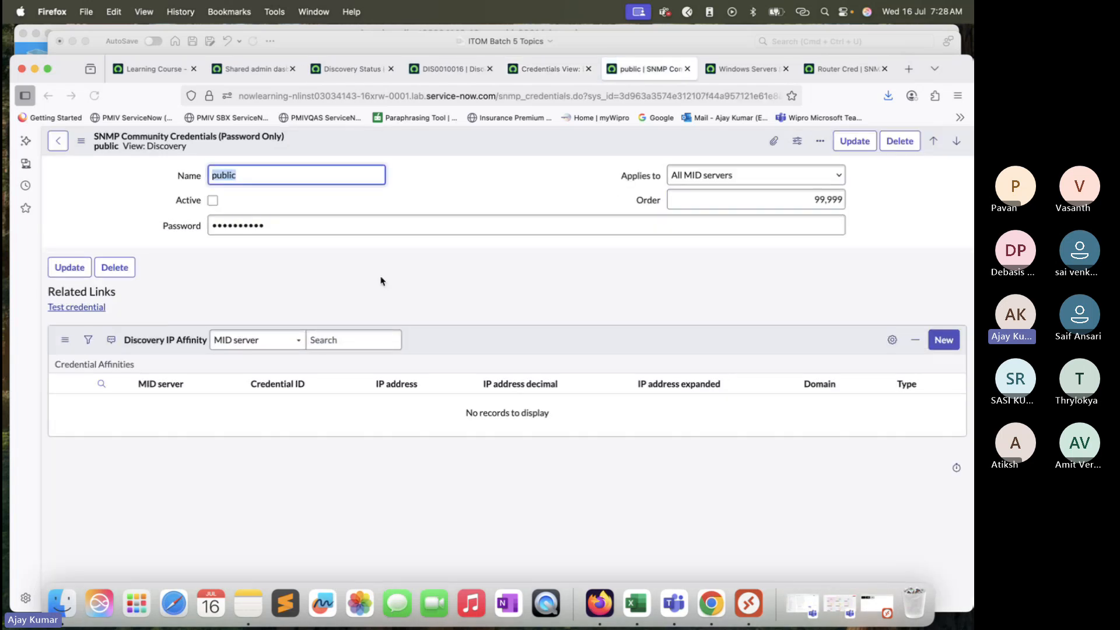
{"action": "left_click", "coordinate": [73, 308]}
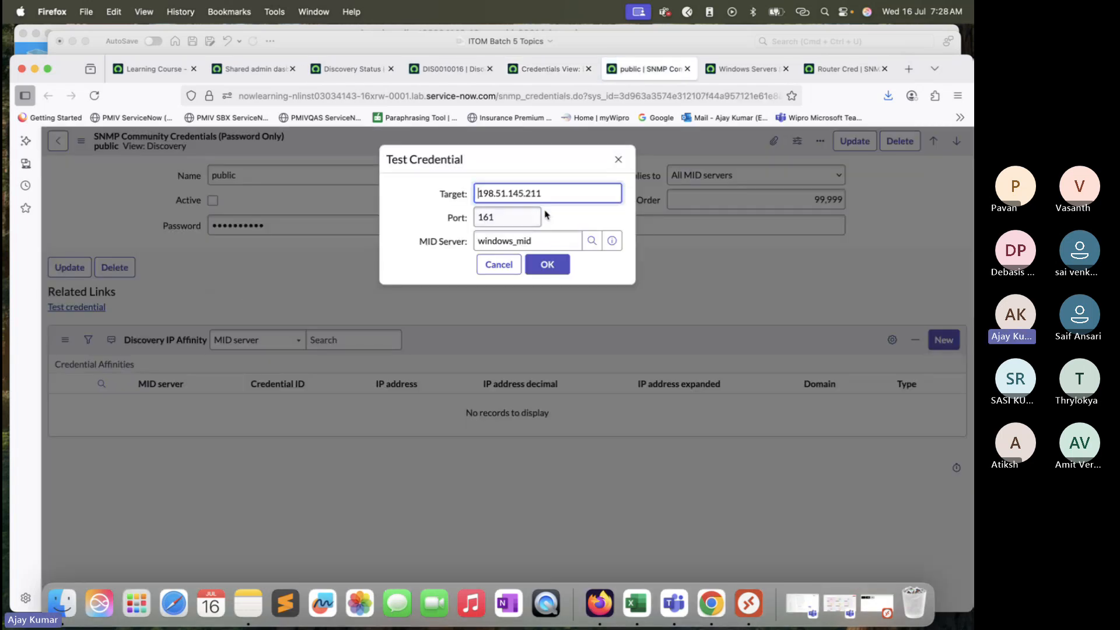
{"action": "left_click", "coordinate": [554, 270]}
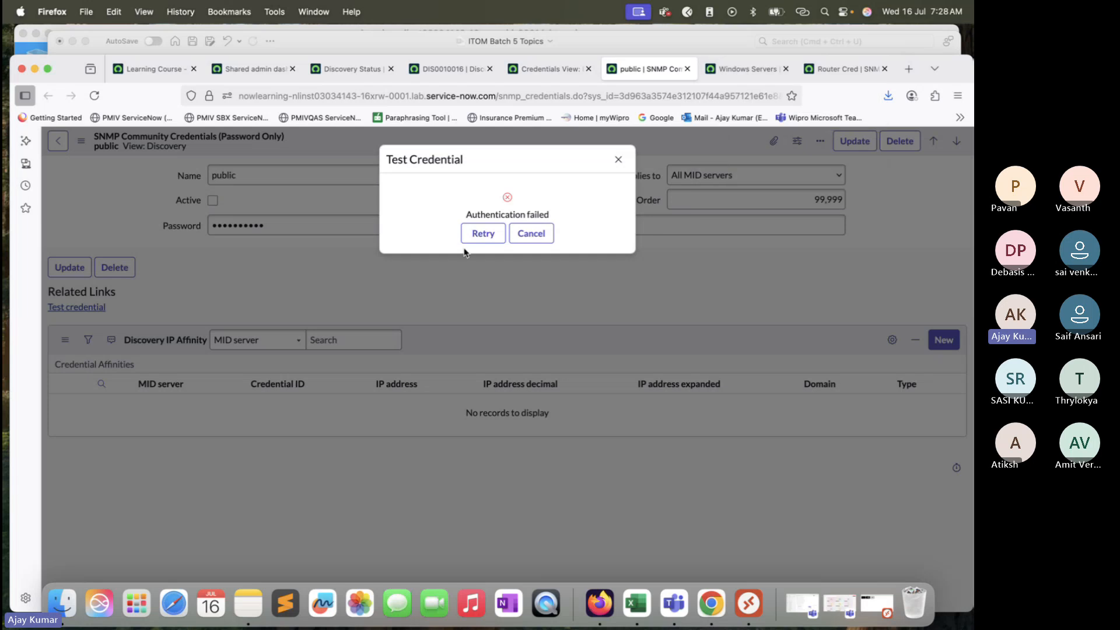
{"action": "left_click", "coordinate": [474, 234]}
Step: Return to Router Cred and rerun its credential test on port 161, retrying after the result
{"action": "left_click", "coordinate": [767, 66]}
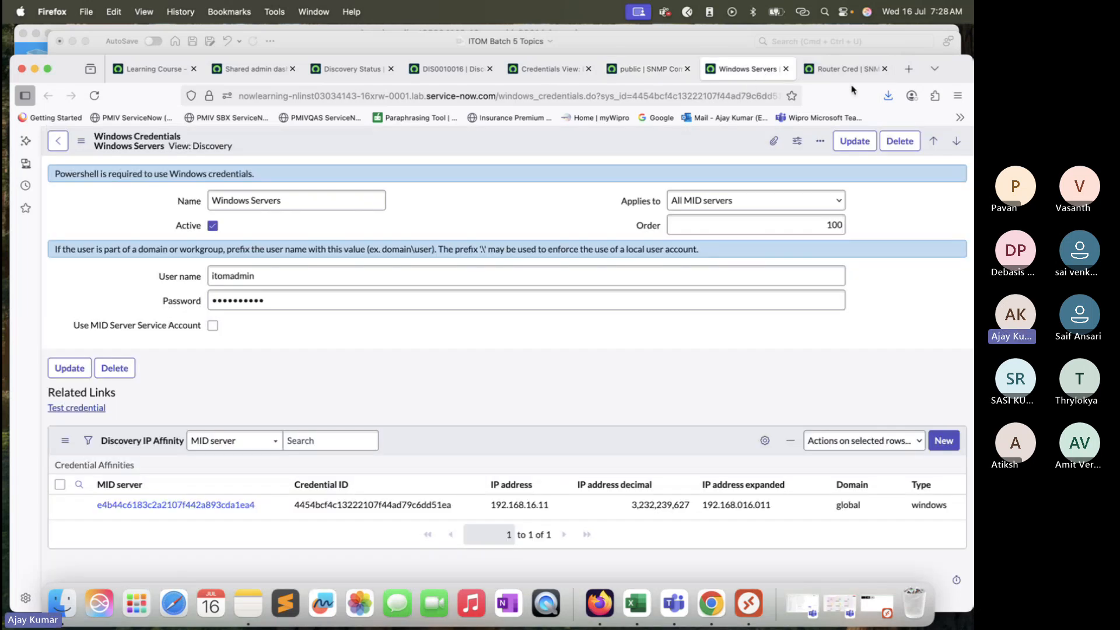
{"action": "left_click", "coordinate": [847, 69]}
{"action": "left_click", "coordinate": [476, 233]}
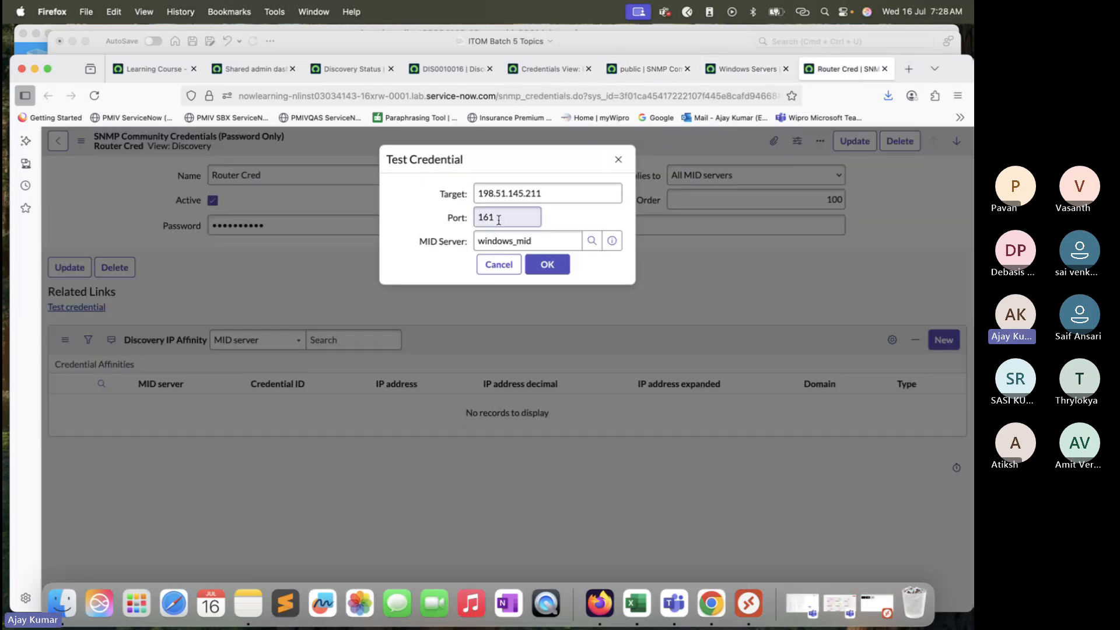
{"action": "left_click", "coordinate": [500, 193]}
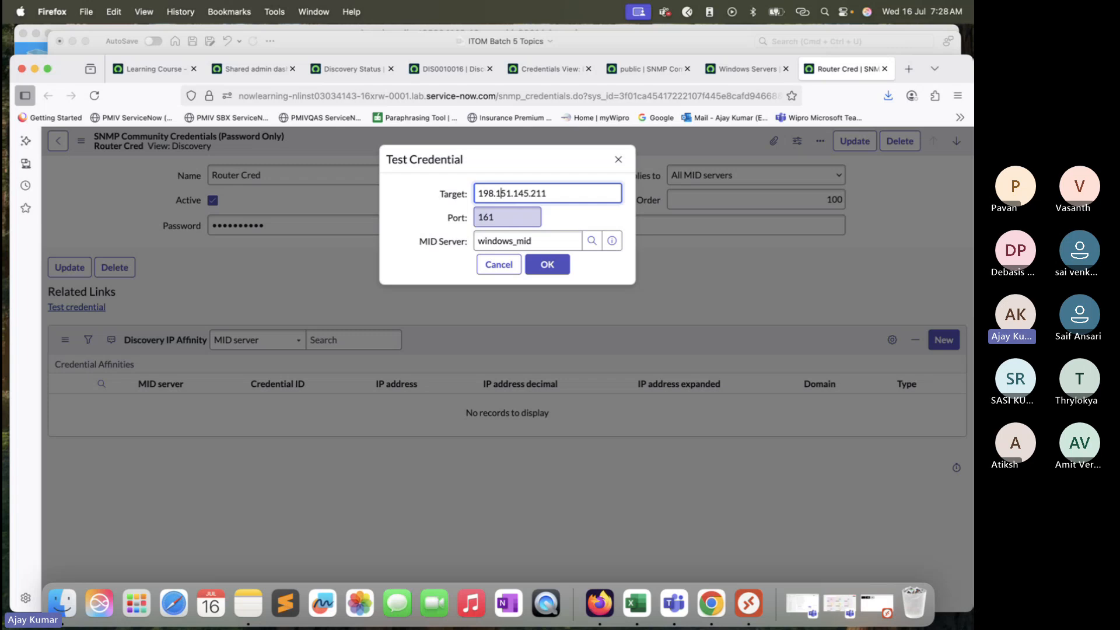
{"action": "left_click", "coordinate": [544, 265]}
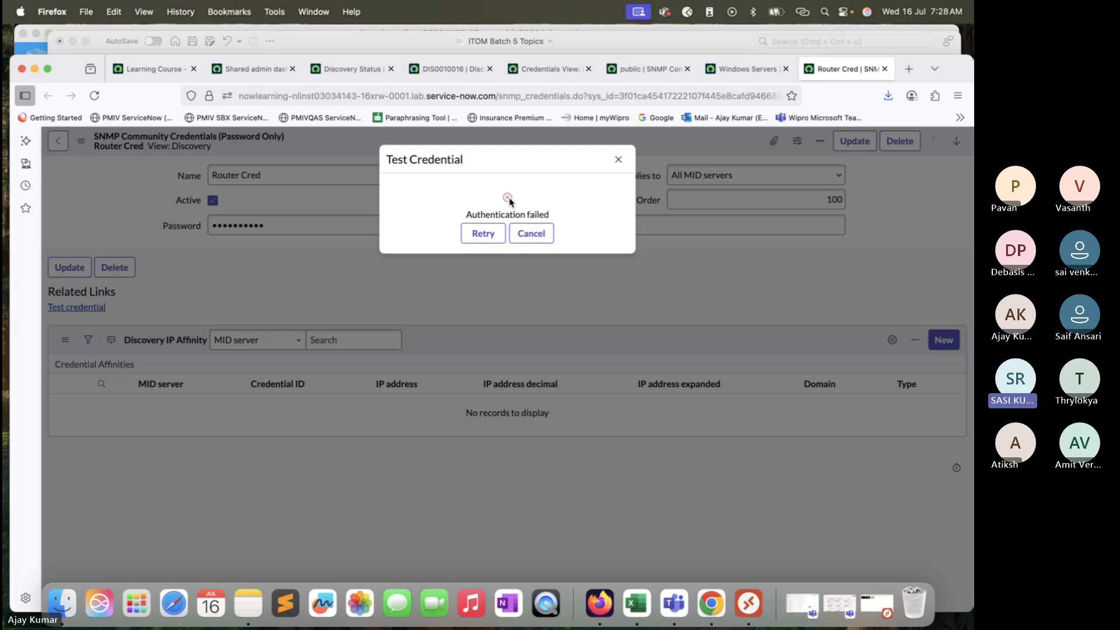
{"action": "left_click", "coordinate": [483, 233]}
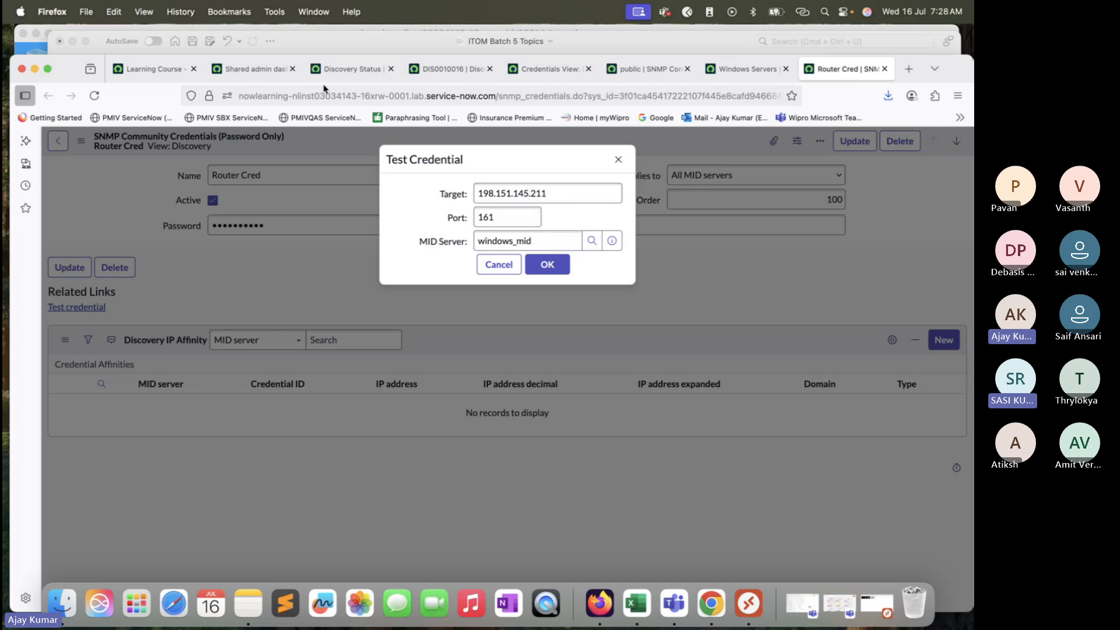
Step: Open the Discovery MID Servers list from the navigator to check the windows_mid server
{"action": "left_click", "coordinate": [338, 70]}
{"action": "left_click", "coordinate": [258, 70]}
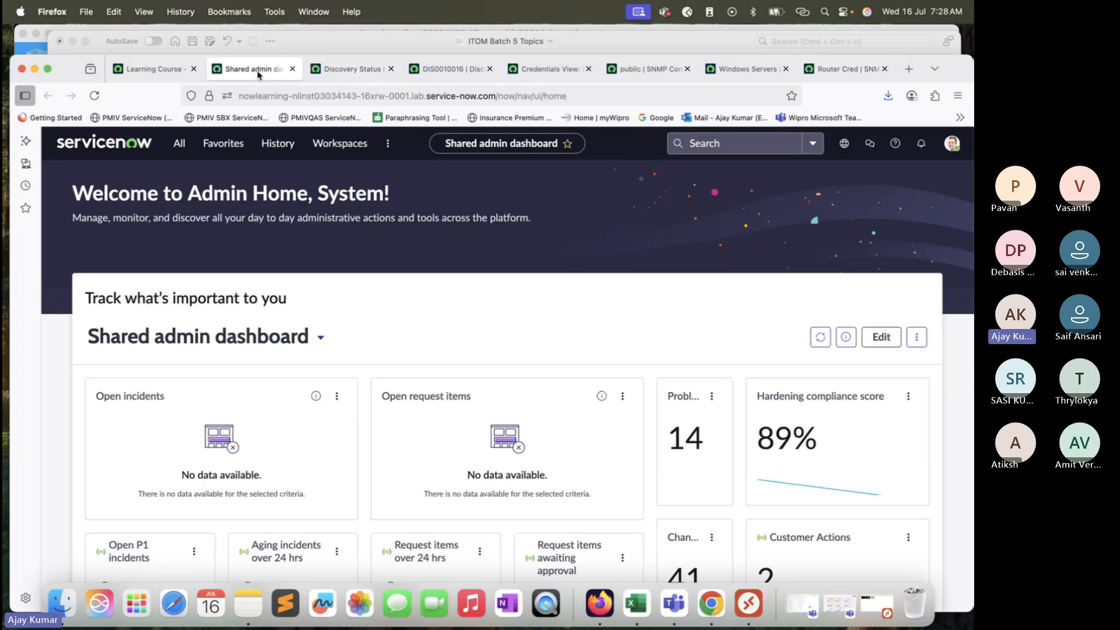
{"action": "left_click", "coordinate": [179, 143]}
{"action": "key", "text": "super+a"}
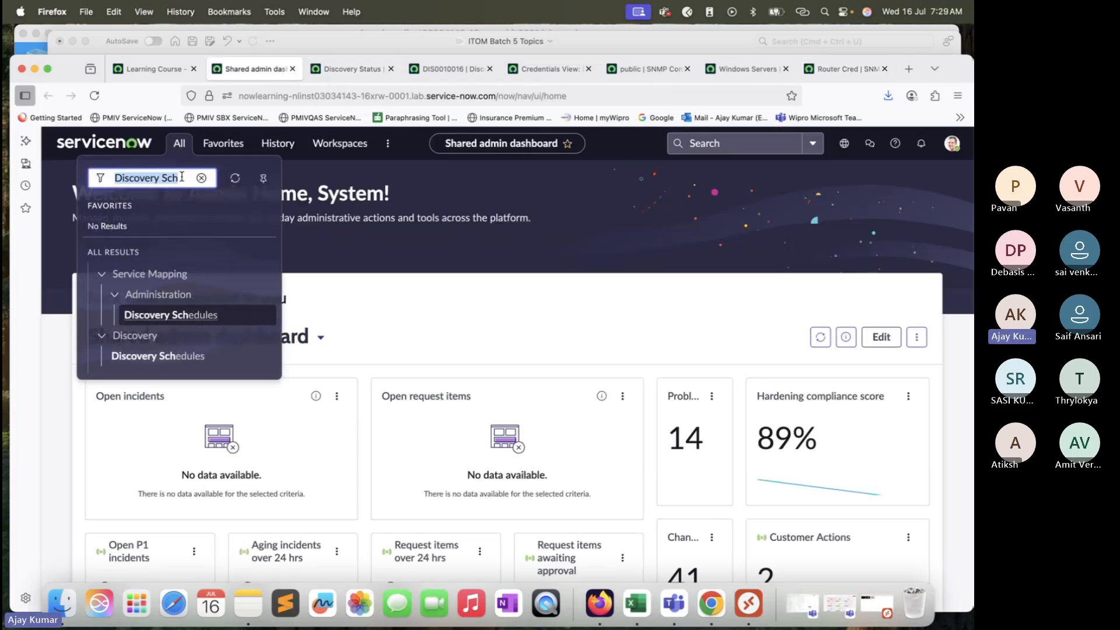
{"action": "type", "text": "Mid Server"}
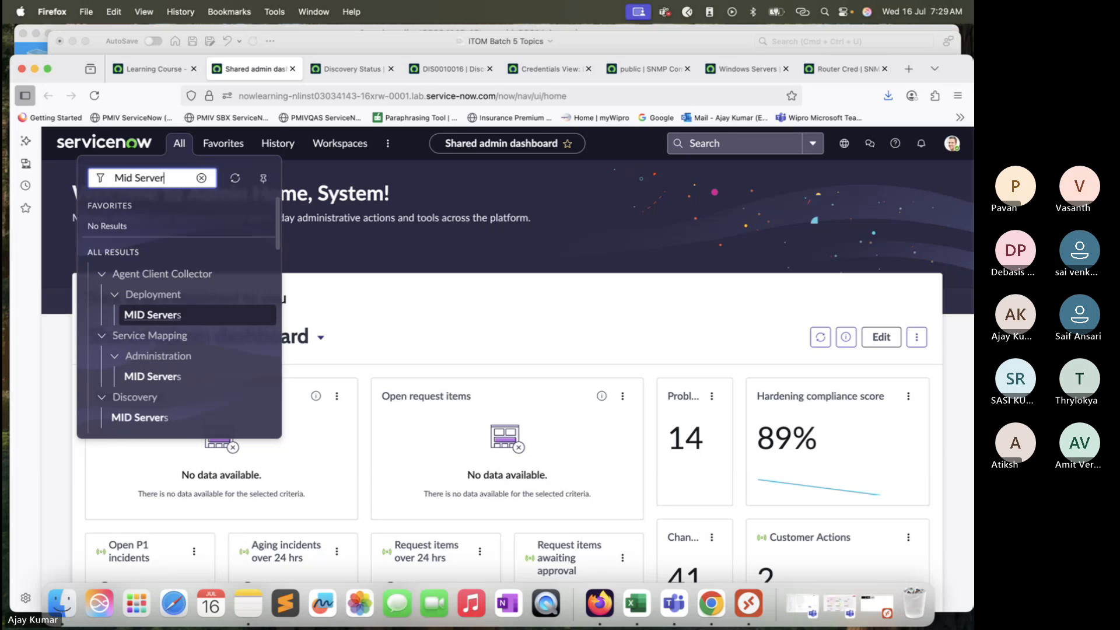
{"action": "left_click", "coordinate": [146, 383]}
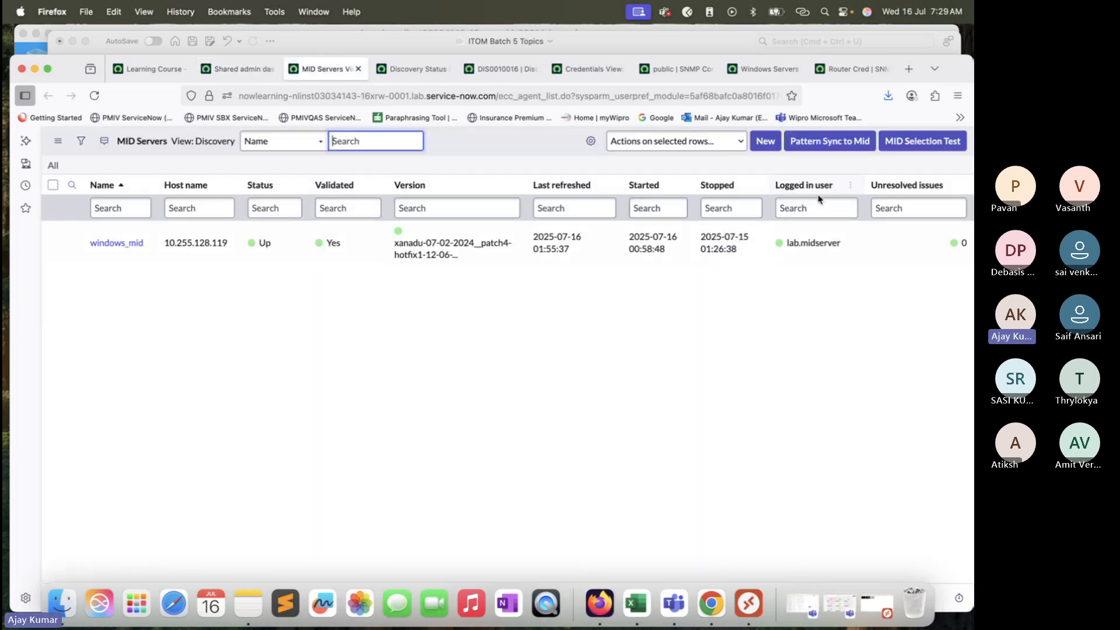
Step: Replace the Router Cred password with the public SNMP community string and save the record, declining the browser's password prompt
{"action": "left_click", "coordinate": [686, 76]}
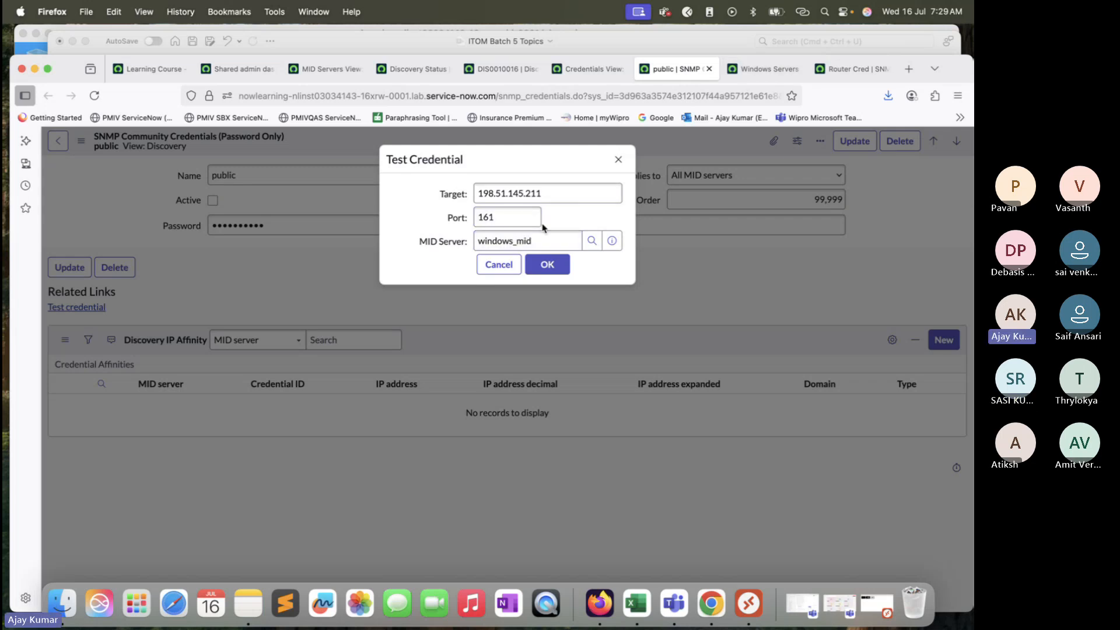
{"action": "left_click", "coordinate": [554, 196]}
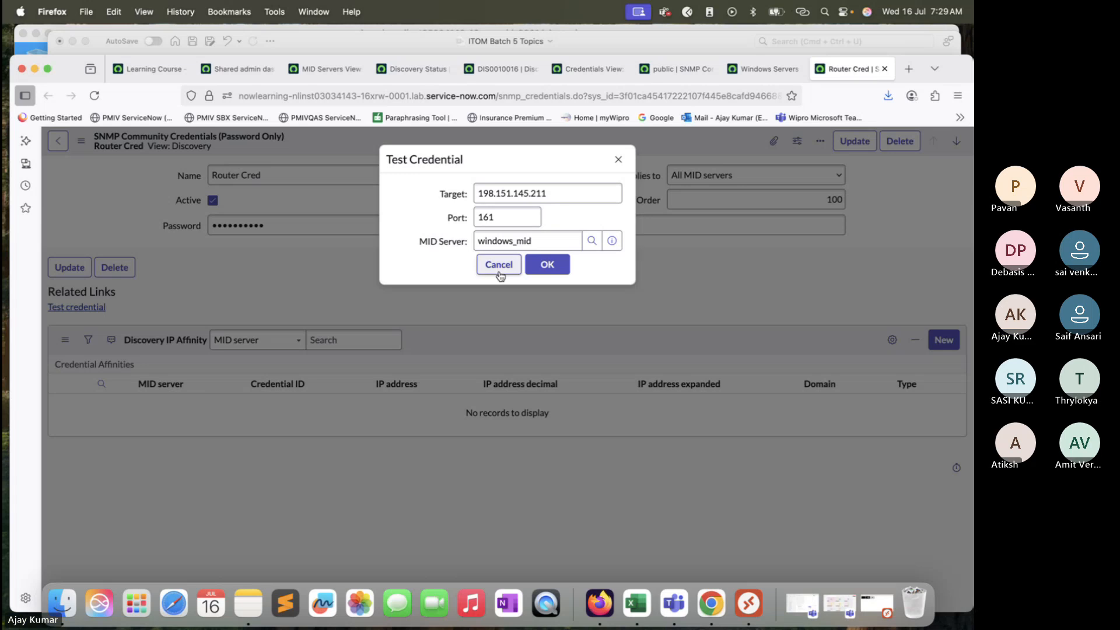
{"action": "left_click", "coordinate": [620, 166]}
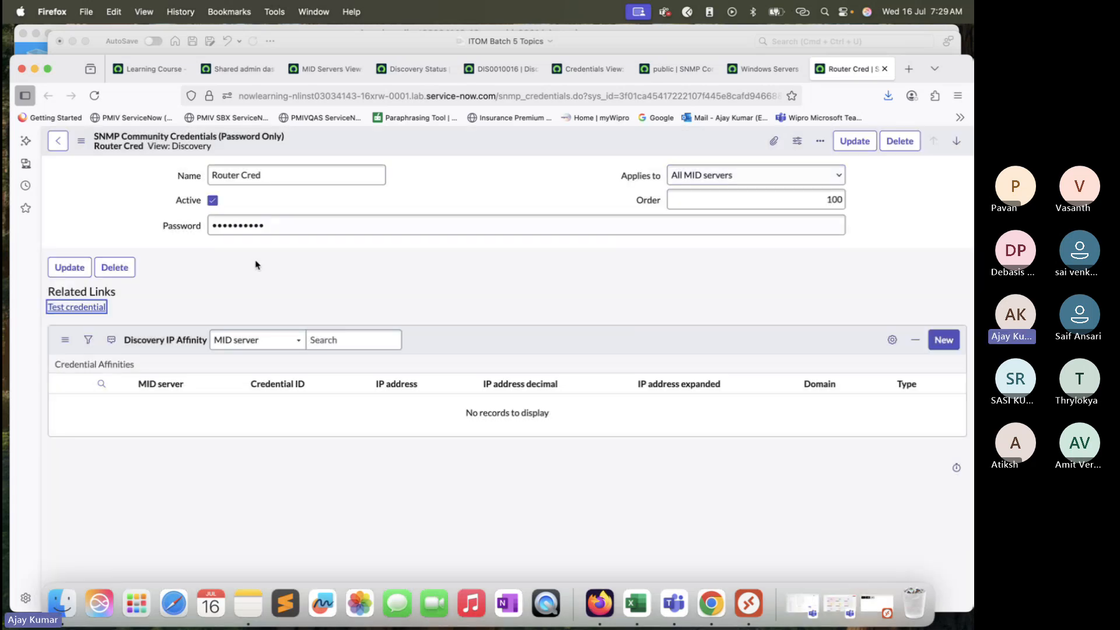
{"action": "left_click", "coordinate": [346, 225]}
{"action": "double_click", "coordinate": [278, 225]}
{"action": "type", "text": "public"}
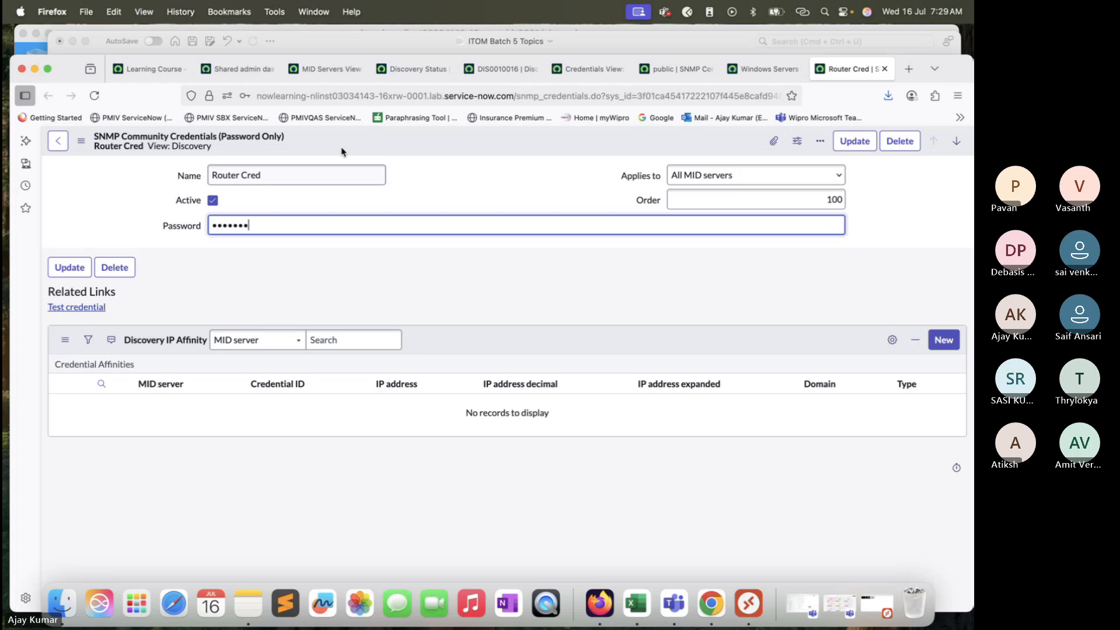
{"action": "right_click", "coordinate": [389, 141]}
{"action": "left_click", "coordinate": [409, 147]}
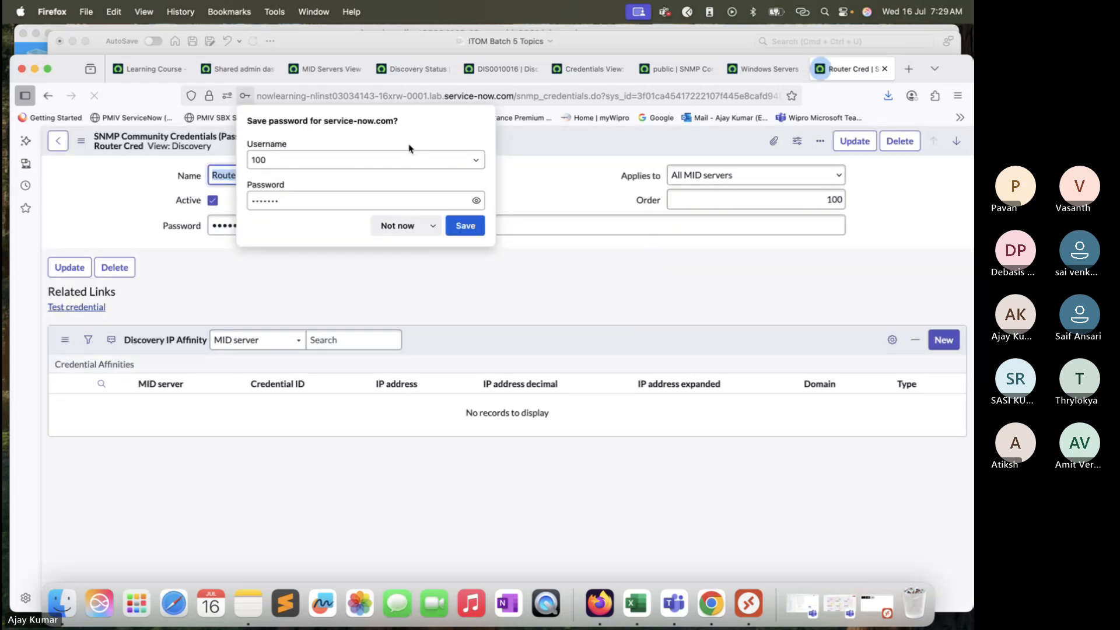
{"action": "left_click", "coordinate": [398, 225]}
Step: Test Router Cred with the target corrected to 198.51.145.211 on port 161 through windows_mid
{"action": "left_click", "coordinate": [91, 310]}
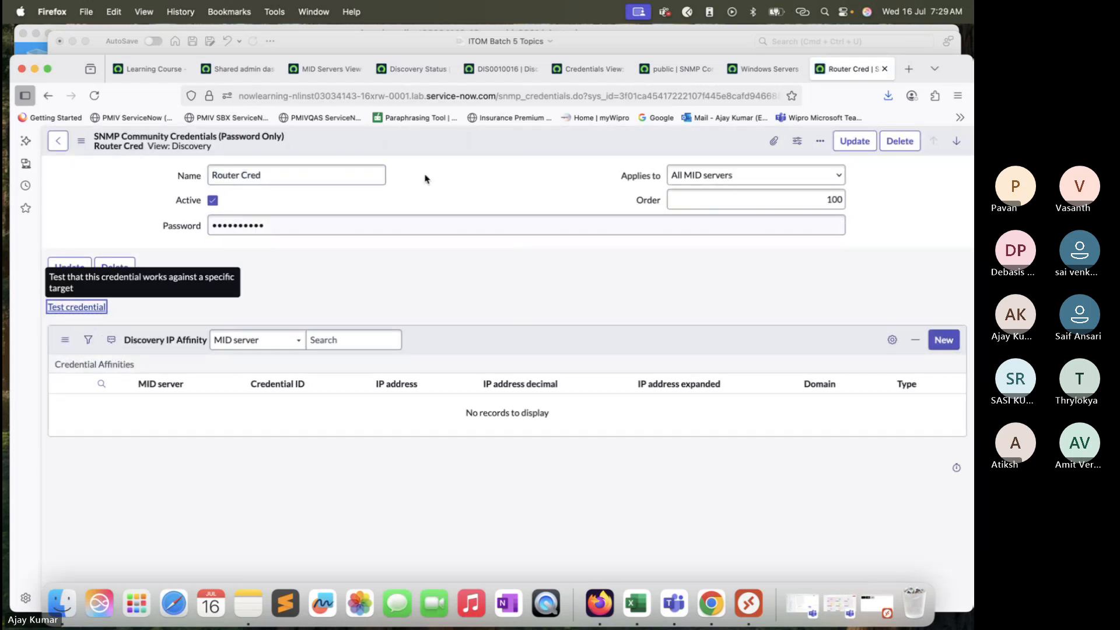
{"action": "left_click", "coordinate": [499, 194]}
{"action": "key", "text": "BackSpace"}
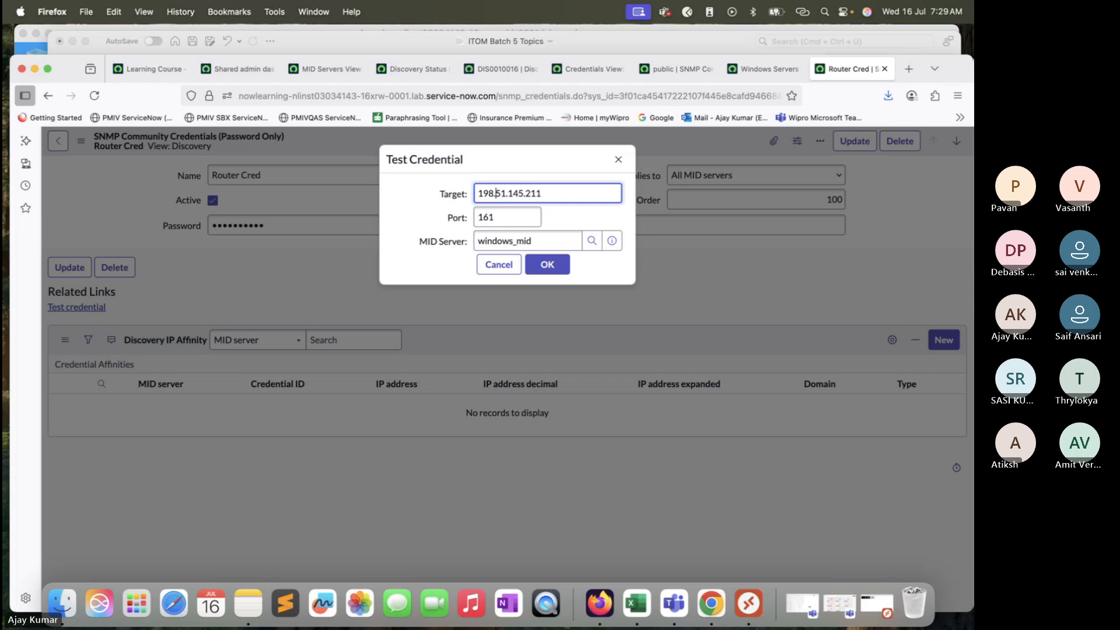
{"action": "left_click", "coordinate": [554, 265]}
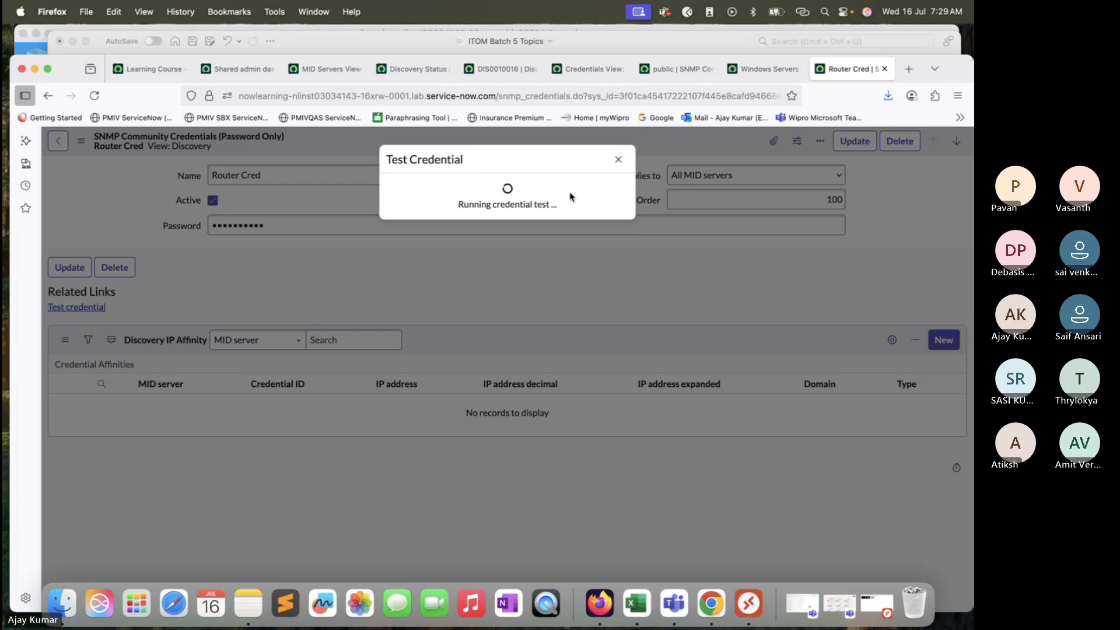
{"action": "left_click", "coordinate": [492, 231]}
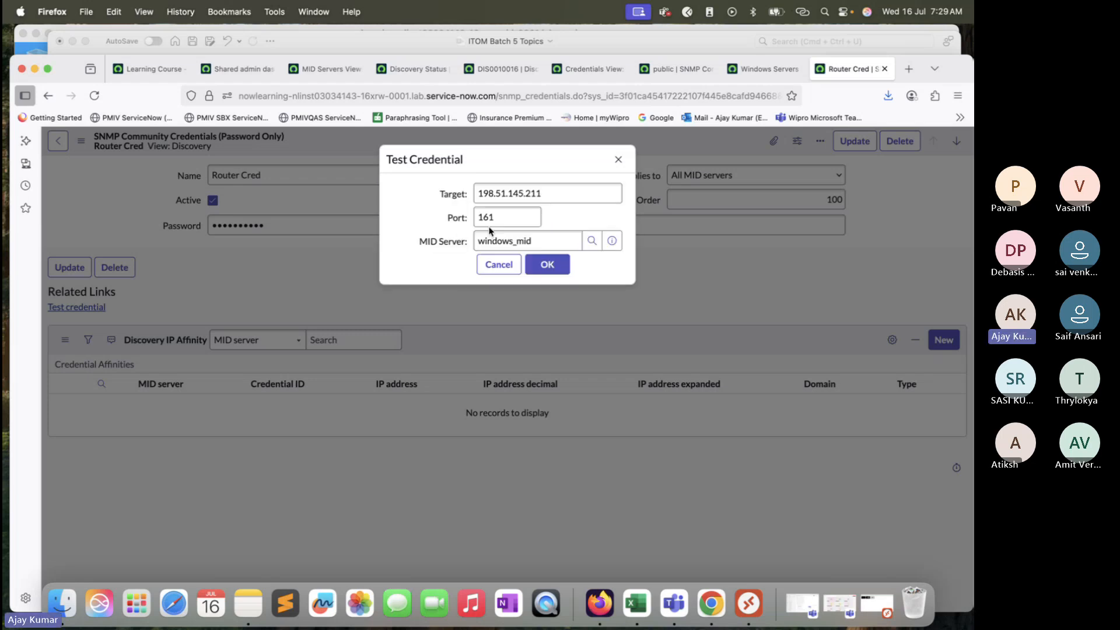
Step: Edit the target address in the test dialog, rerun the credential test, and close the result
{"action": "left_click", "coordinate": [499, 188]}
{"action": "type", "text": "1"}
{"action": "left_click", "coordinate": [554, 270]}
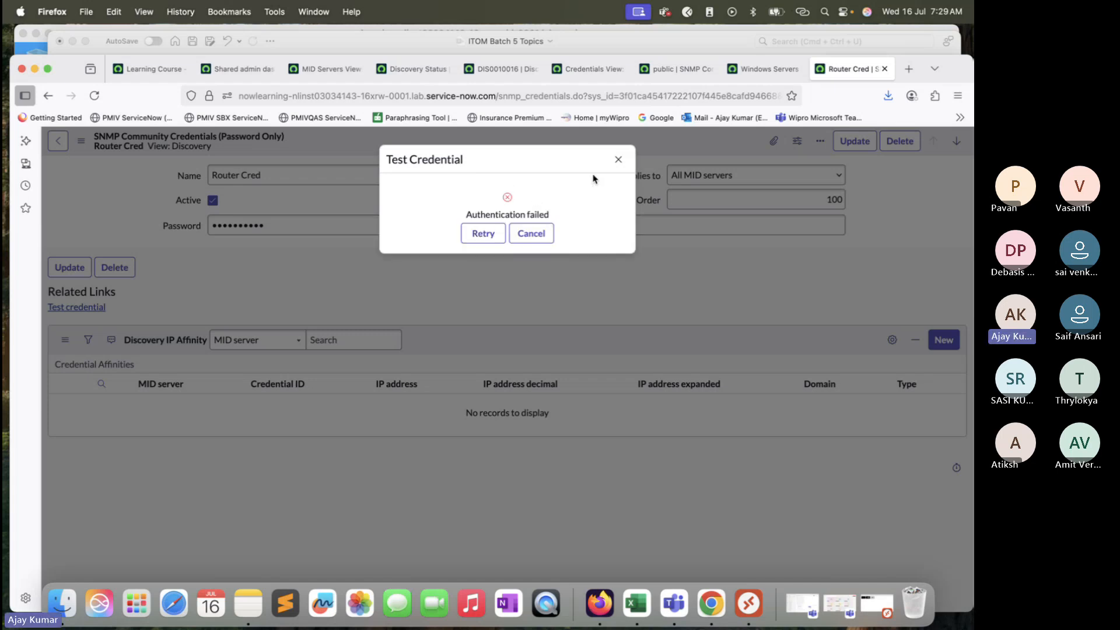
{"action": "left_click", "coordinate": [618, 159]}
{"action": "left_click", "coordinate": [750, 77]}
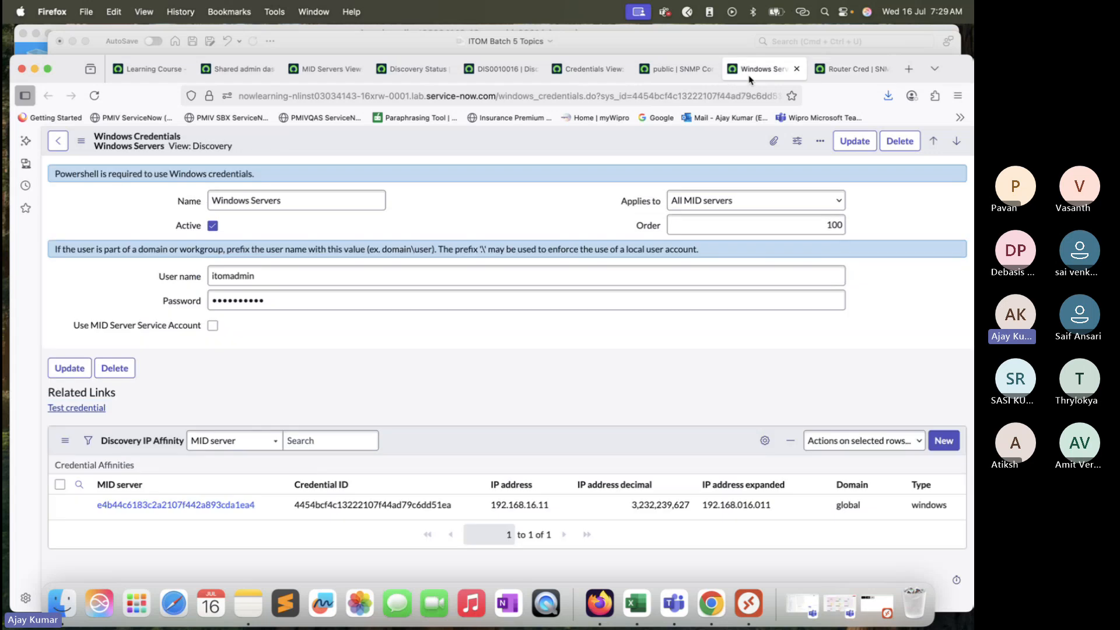
{"action": "left_click", "coordinate": [678, 80]}
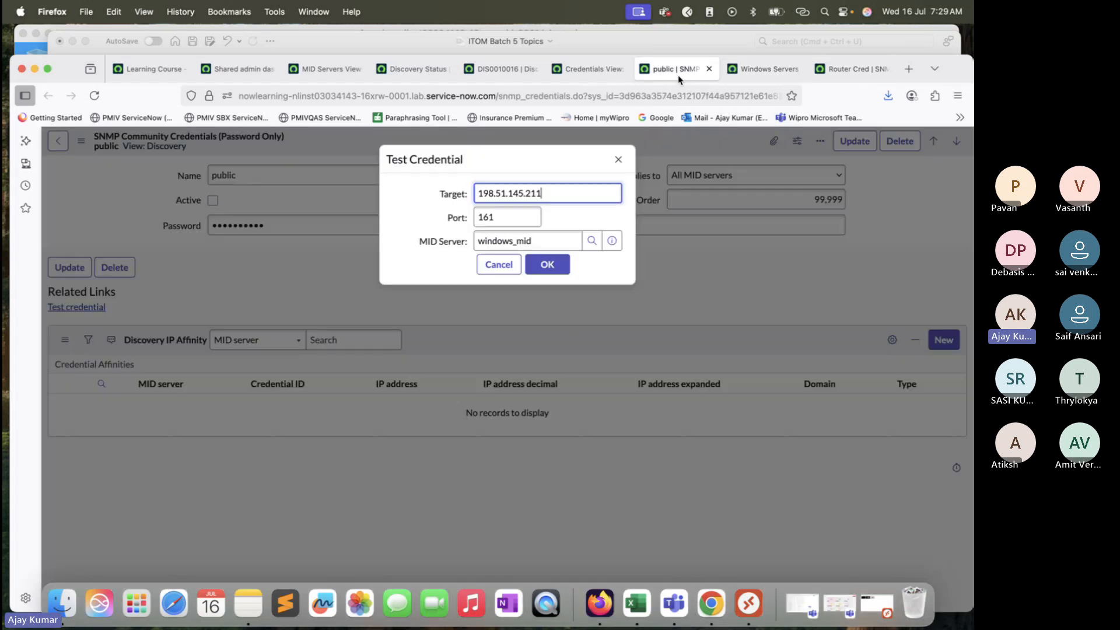
{"action": "left_click", "coordinate": [769, 69]}
{"action": "left_click", "coordinate": [849, 68]}
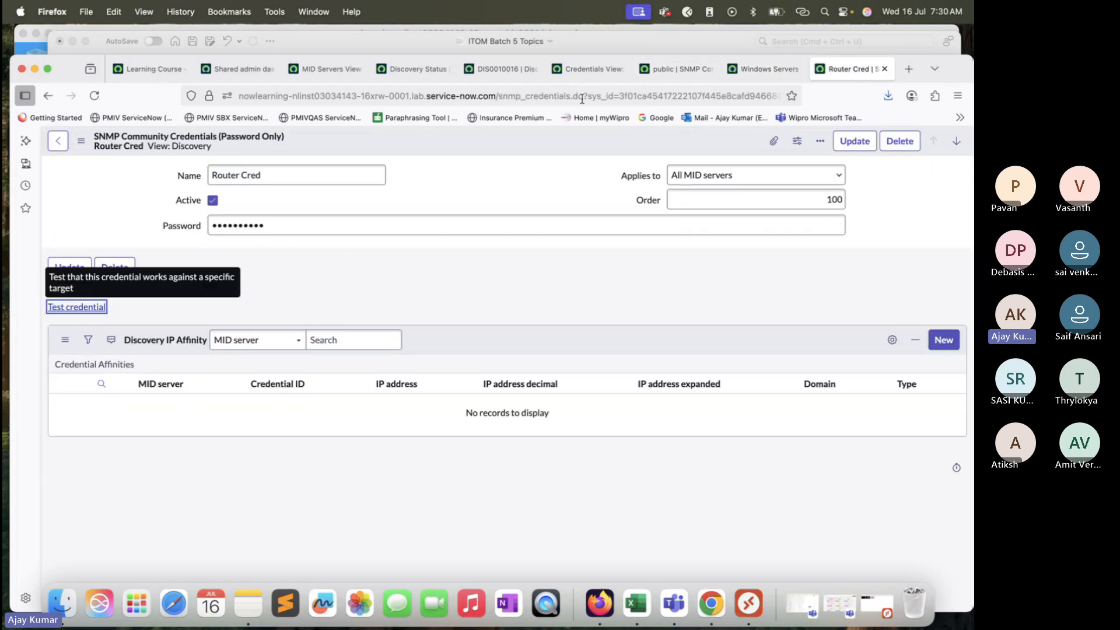
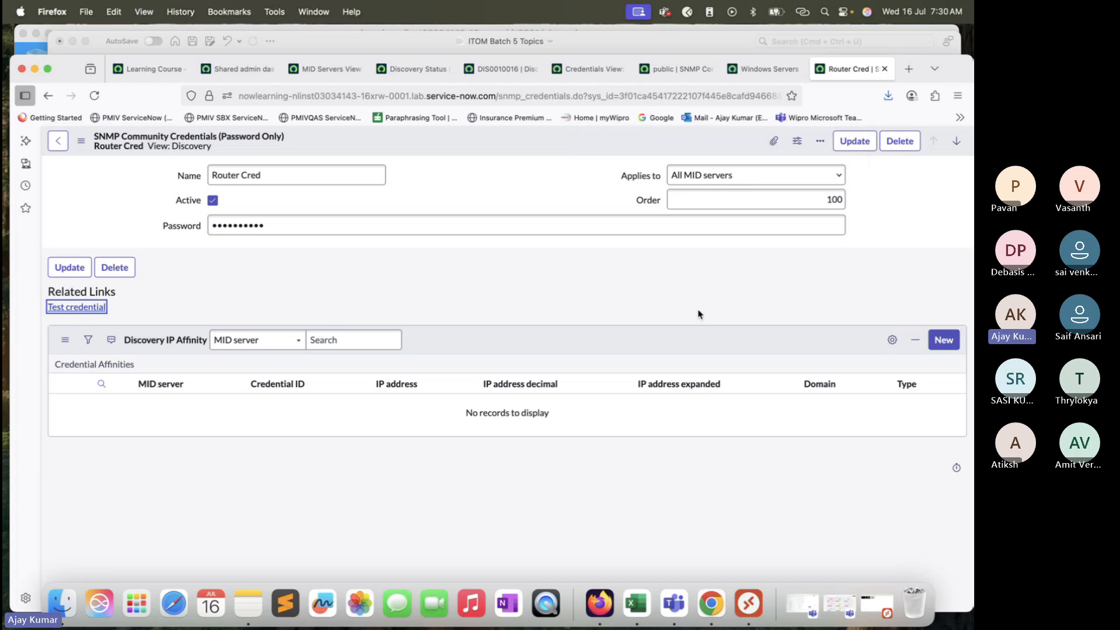
Step: Switch to the Excel notes sheet and enter Vcenter in cell D149
{"action": "left_click", "coordinate": [905, 451]}
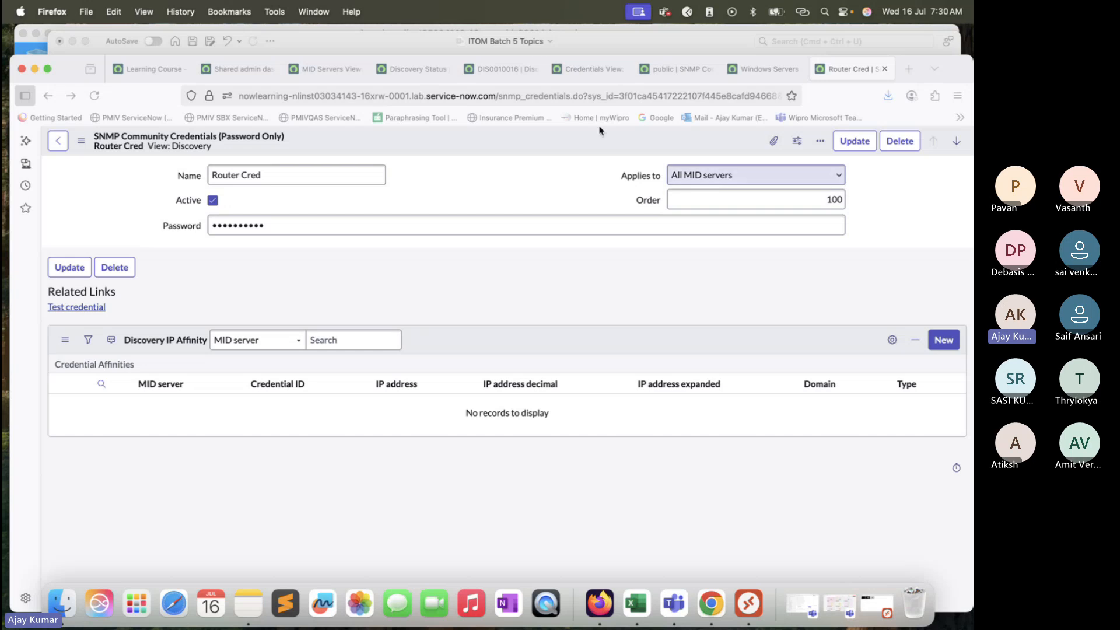
{"action": "left_click", "coordinate": [70, 49]}
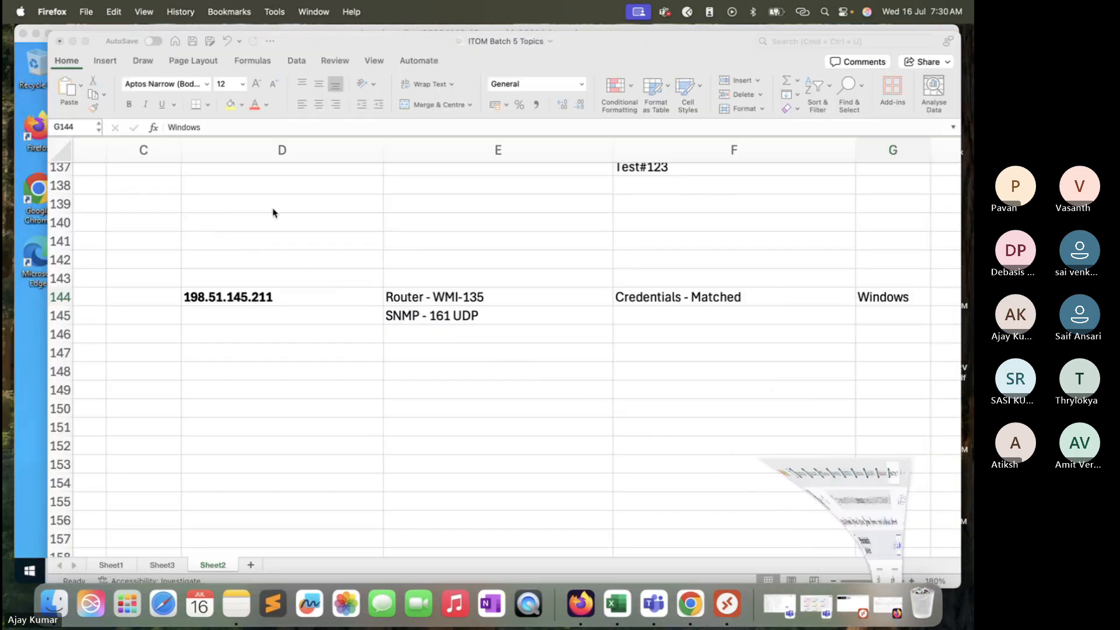
{"action": "left_click", "coordinate": [302, 390]}
{"action": "type", "text": "V"}
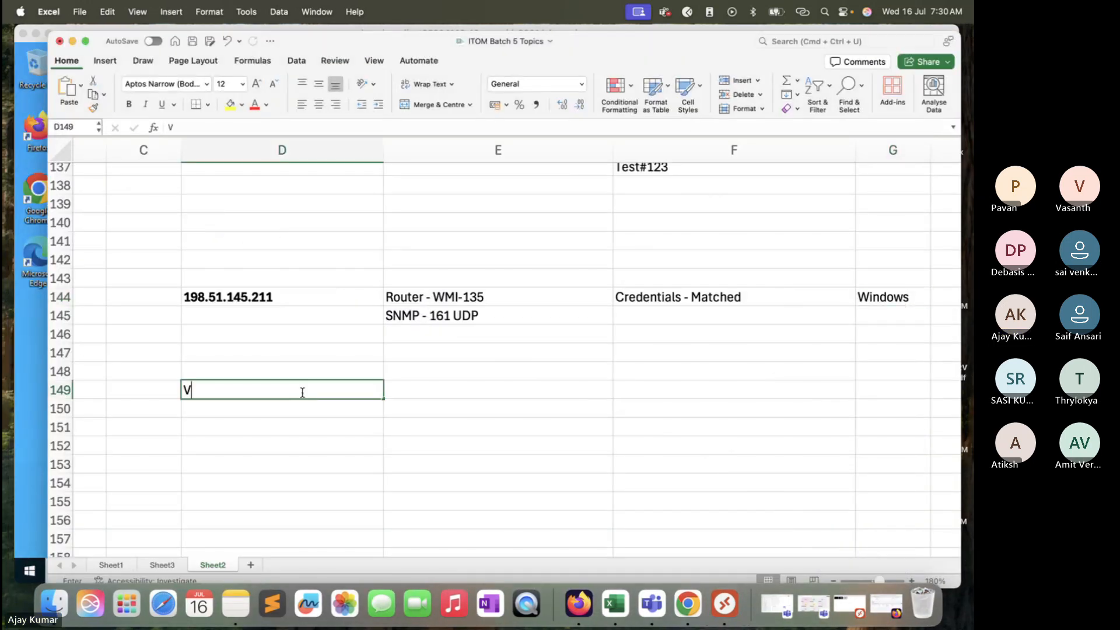
{"action": "type", "text": "center"}
{"action": "left_click", "coordinate": [452, 392]}
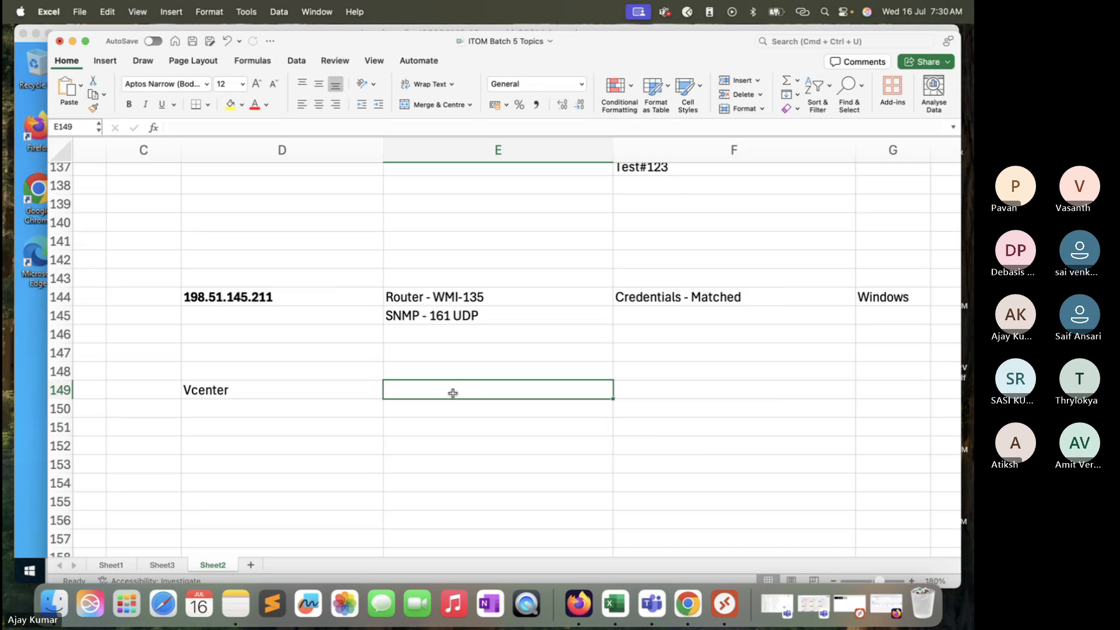
Step: Enter the vCenter ports 443, 9443, 5480 in cell E149
{"action": "type", "text": "443,"}
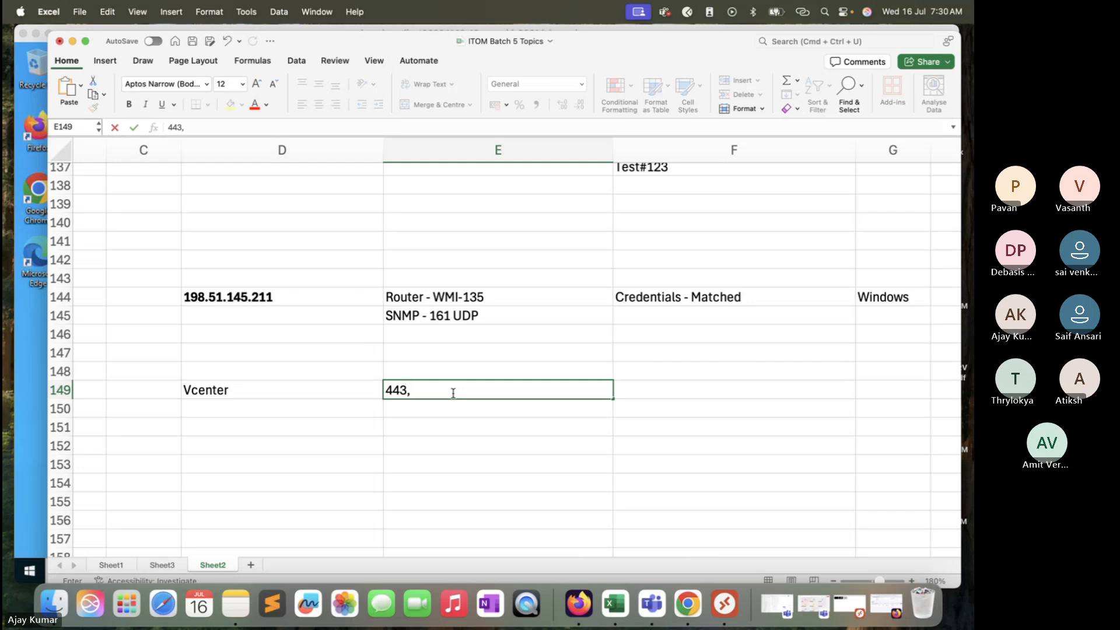
{"action": "type", "text": "944"}
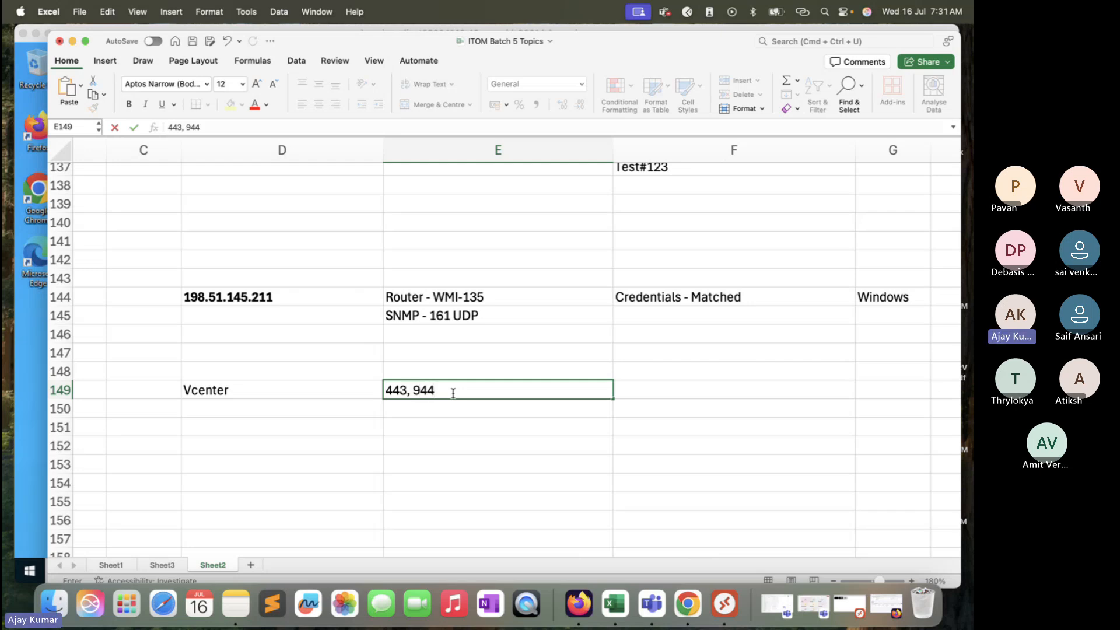
{"action": "type", "text": "3, 5480"}
{"action": "left_click", "coordinate": [476, 441]}
{"action": "left_click", "coordinate": [492, 390]}
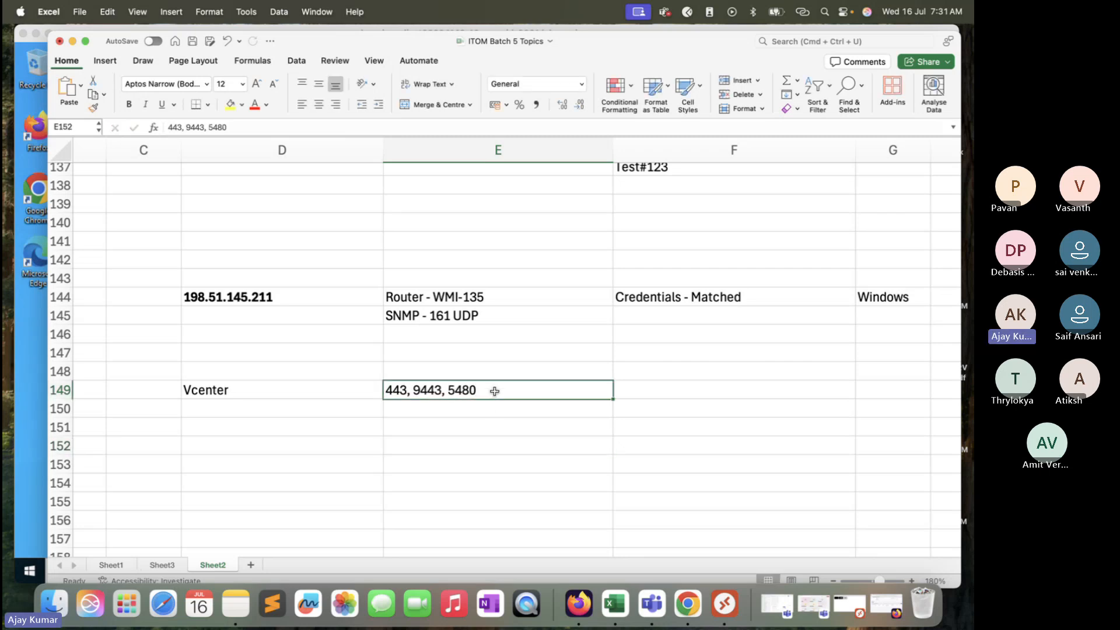
Step: Enter Phscycial Server in cell F149 as the vCenter host type
{"action": "scroll", "coordinate": [493, 391], "scroll_direction": "down", "scroll_amount": 3}
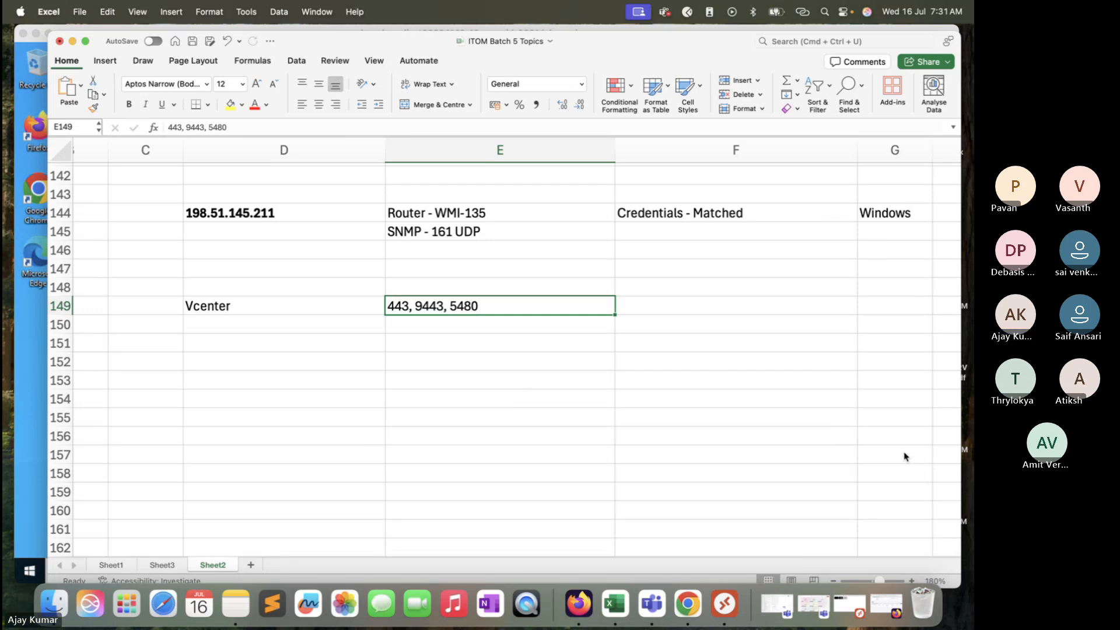
{"action": "scroll", "coordinate": [473, 338], "scroll_direction": "down", "scroll_amount": 1}
{"action": "scroll", "coordinate": [473, 338], "scroll_direction": "right", "scroll_amount": 1}
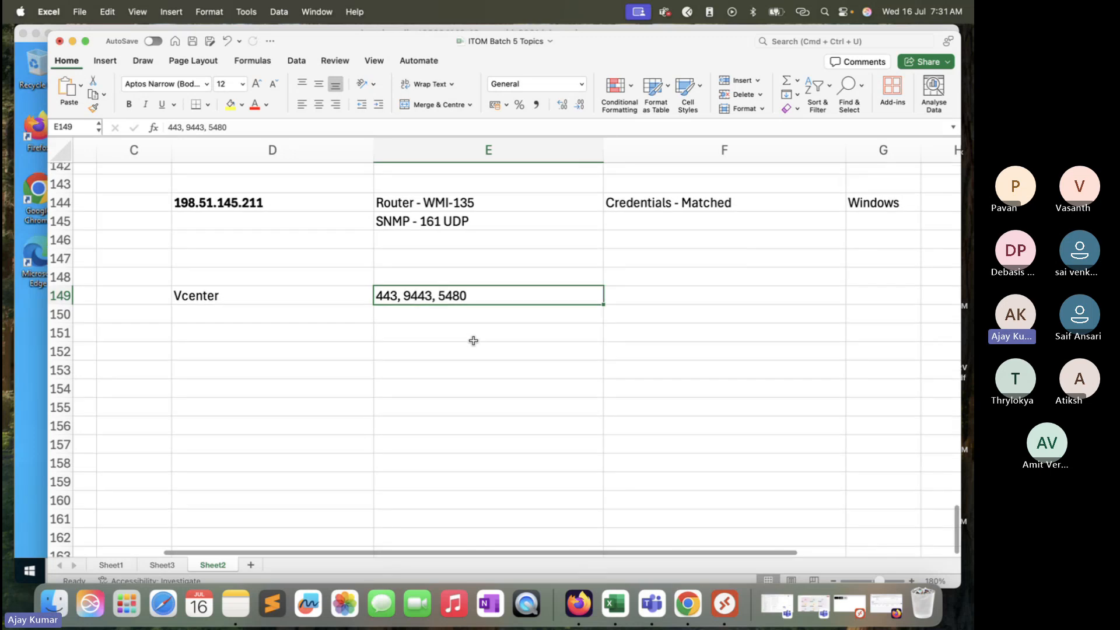
{"action": "scroll", "coordinate": [381, 326], "scroll_direction": "down", "scroll_amount": 1}
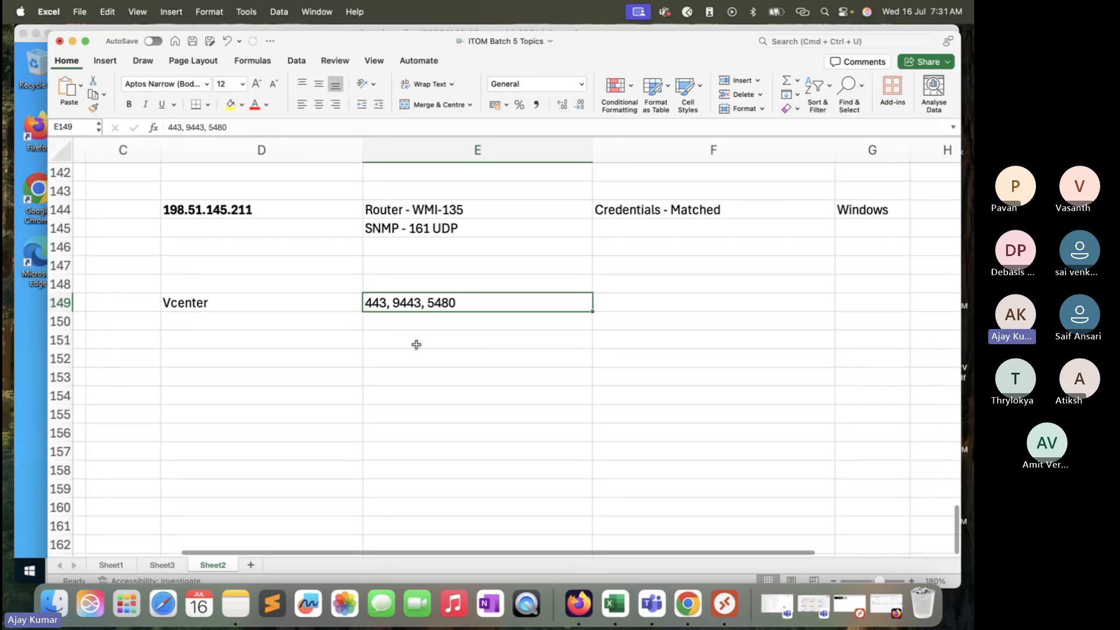
{"action": "scroll", "coordinate": [397, 325], "scroll_direction": "right", "scroll_amount": 2}
{"action": "left_click", "coordinate": [409, 322]}
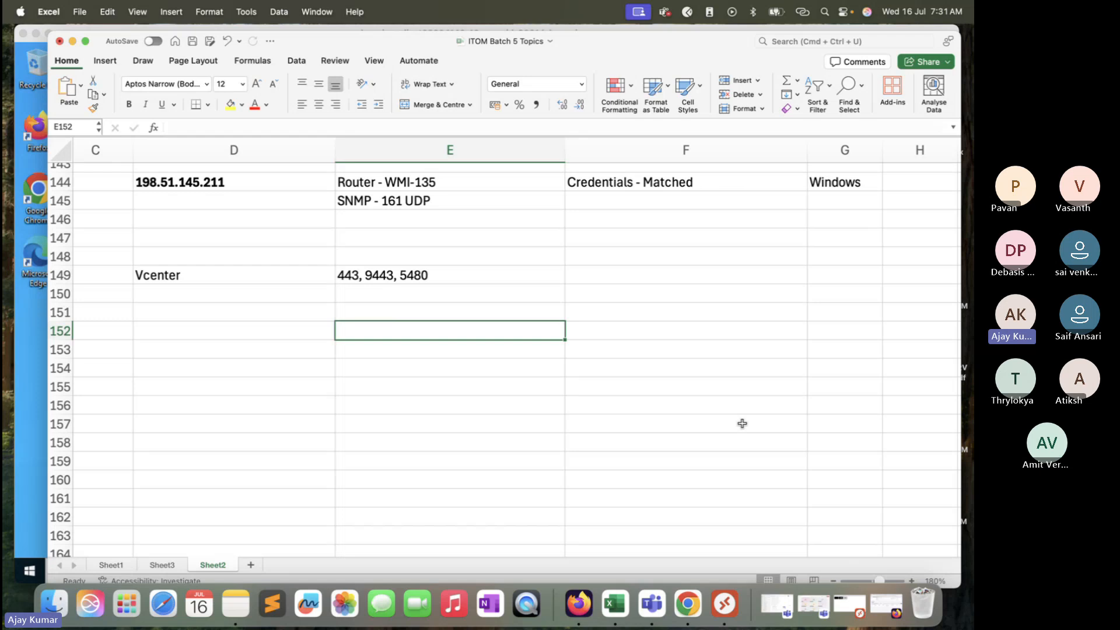
{"action": "scroll", "coordinate": [675, 383], "scroll_direction": "right", "scroll_amount": 5}
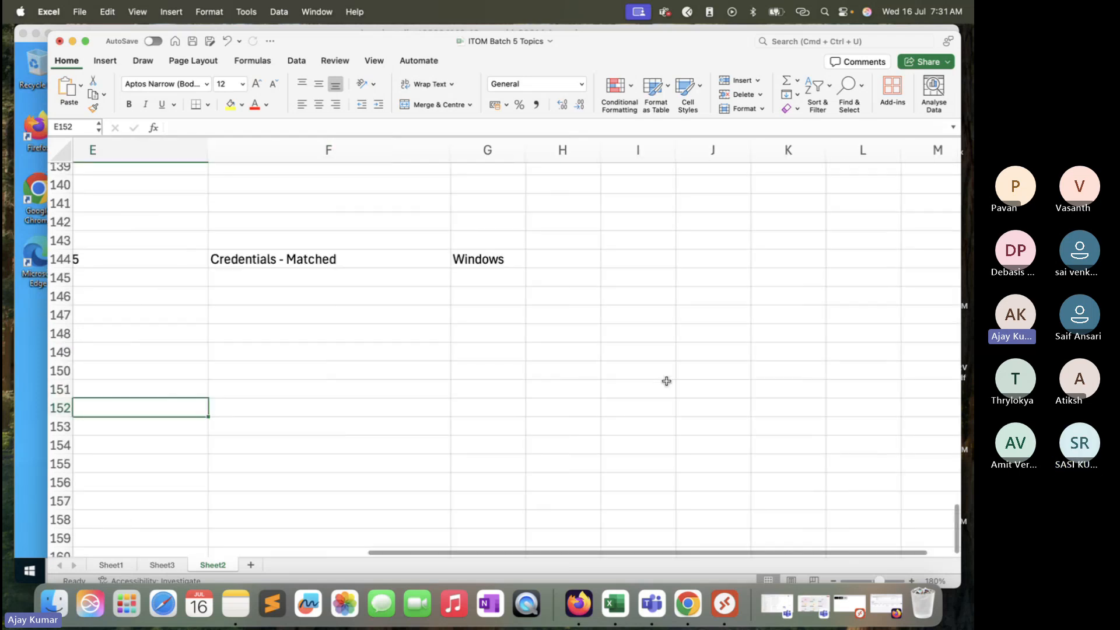
{"action": "left_click", "coordinate": [370, 290]}
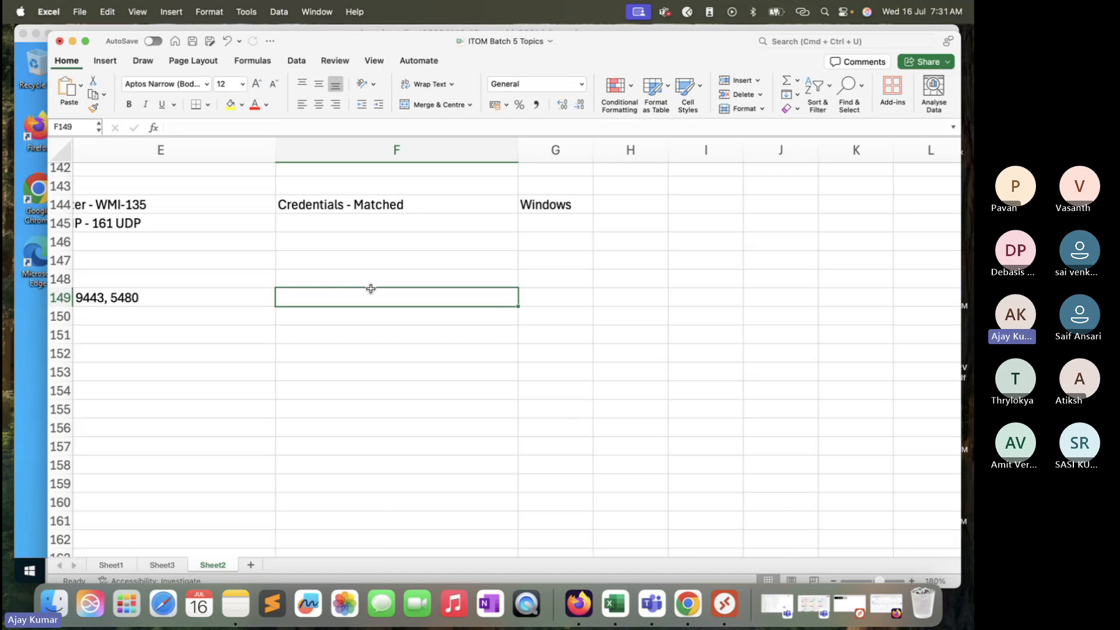
{"action": "type", "text": "P"}
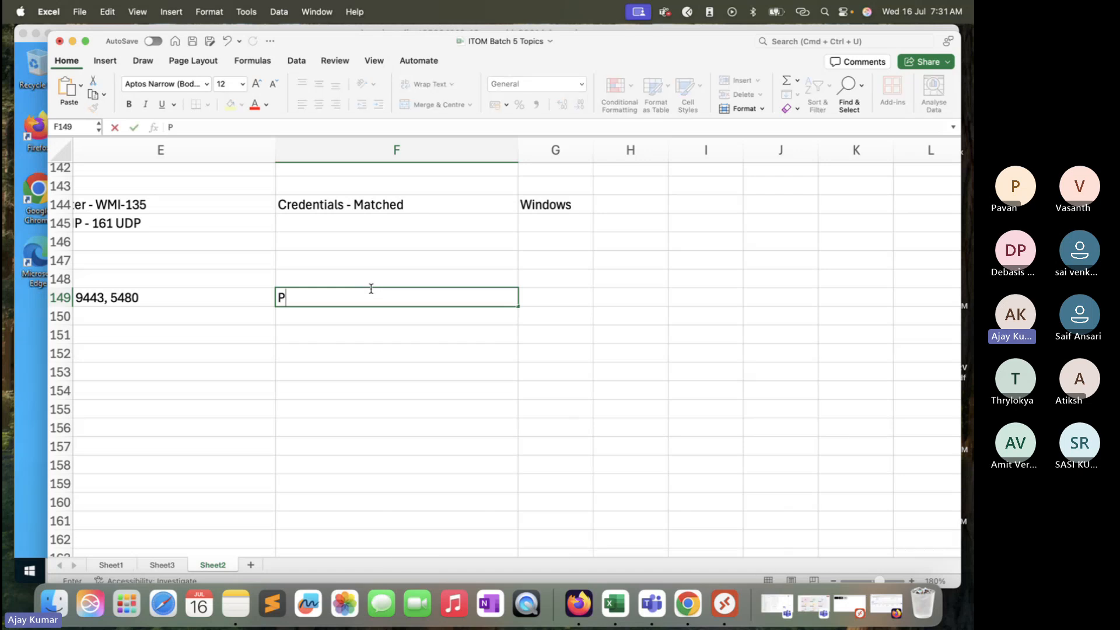
{"action": "type", "text": "hscycial S"}
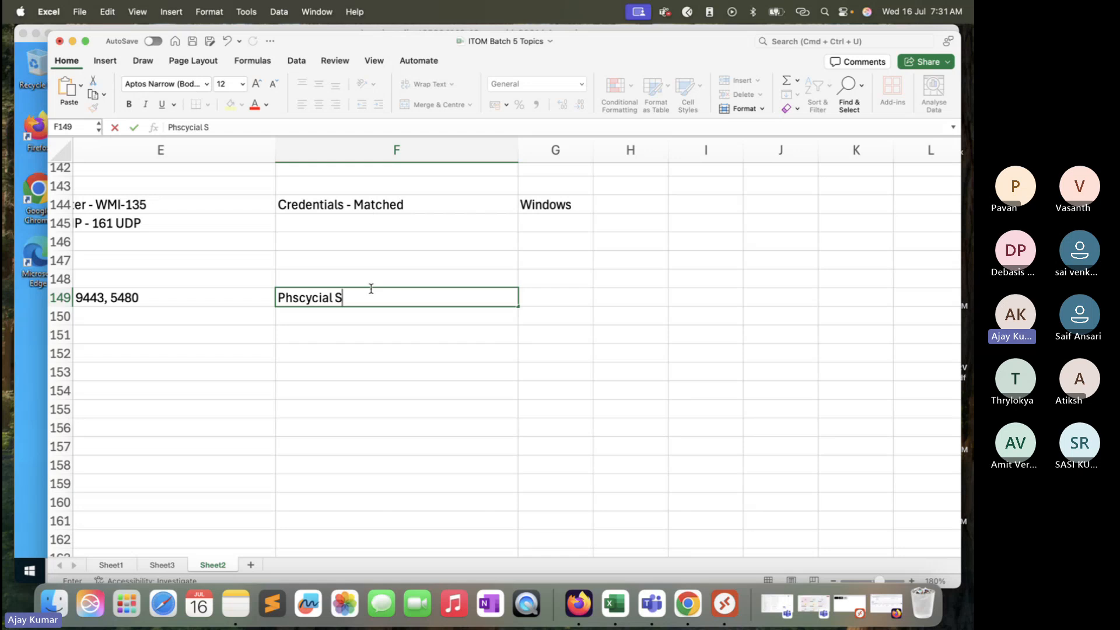
{"action": "type", "text": "erver"}
{"action": "left_click", "coordinate": [570, 299]}
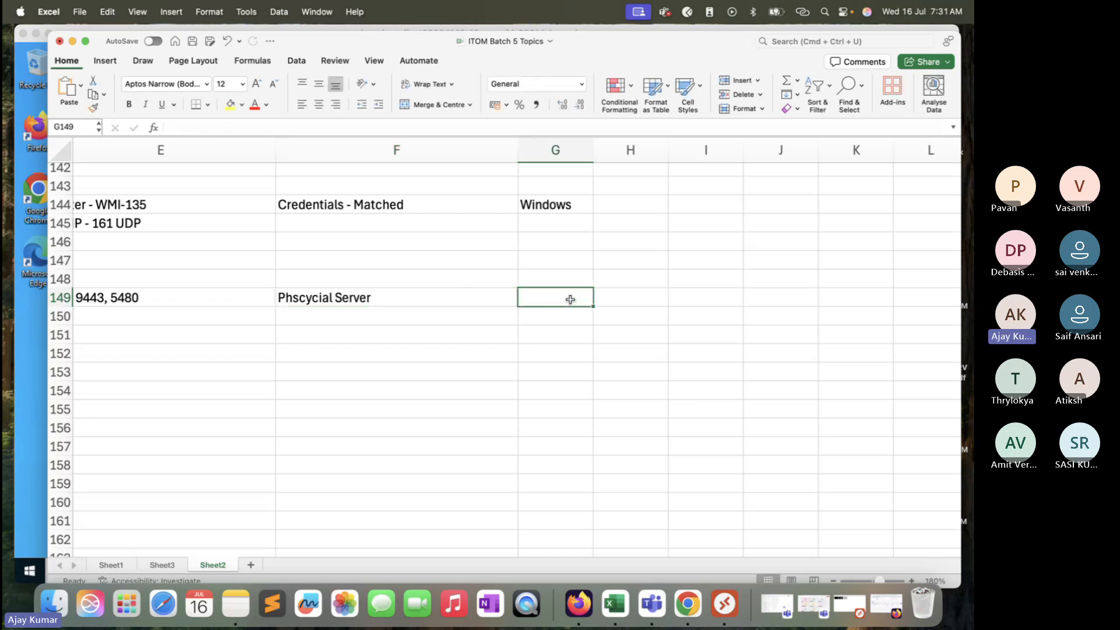
Step: List 100 Core CPU, 1000 GB HDD and 1000 GB RAM in cells G149 to G151
{"action": "type", "text": "100"}
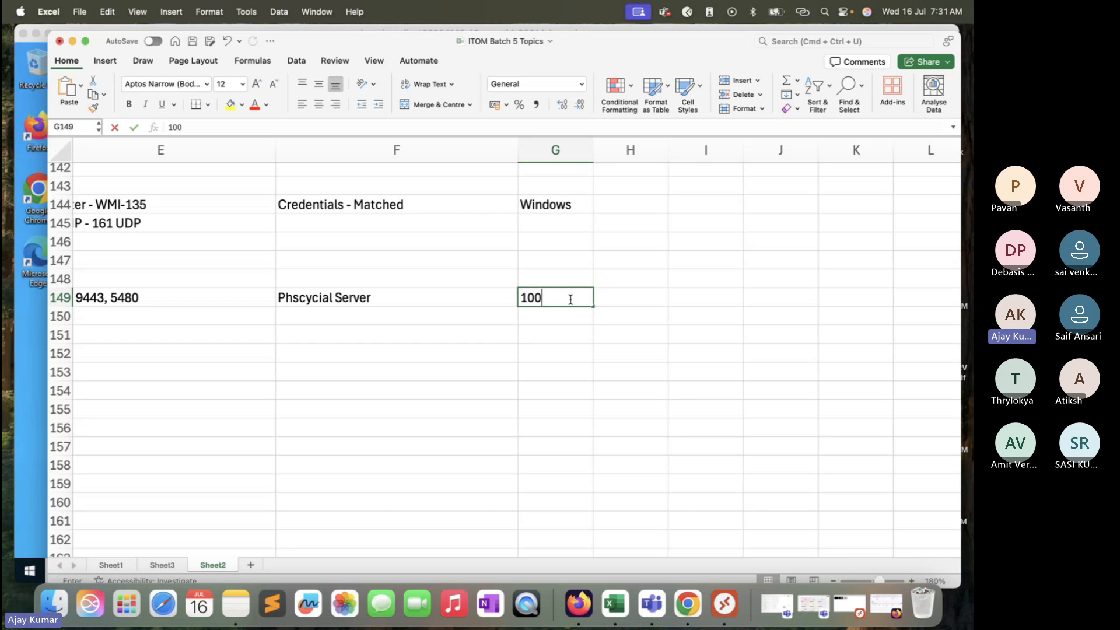
{"action": "type", "text": " Core CPU"}
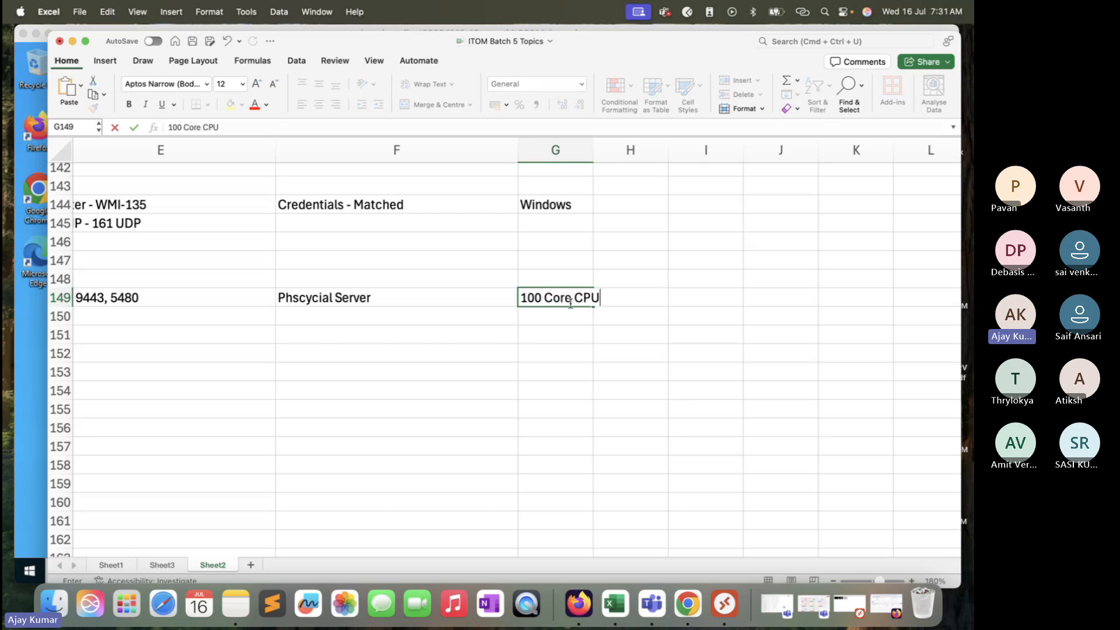
{"action": "left_click", "coordinate": [574, 316]}
{"action": "type", "text": "1000"}
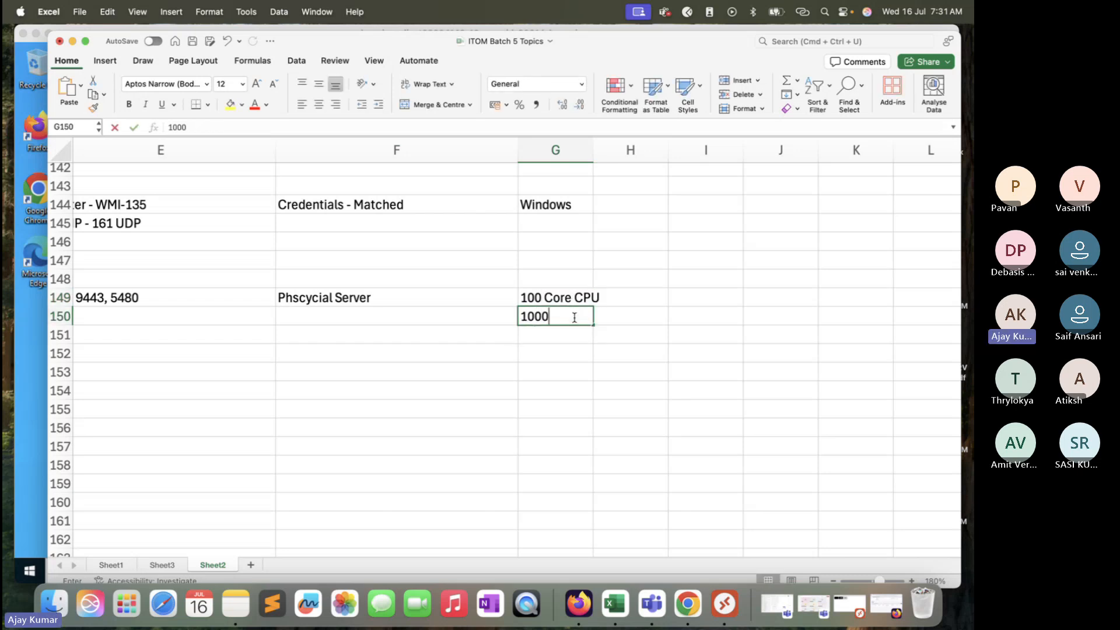
{"action": "type", "text": " GB HDD"}
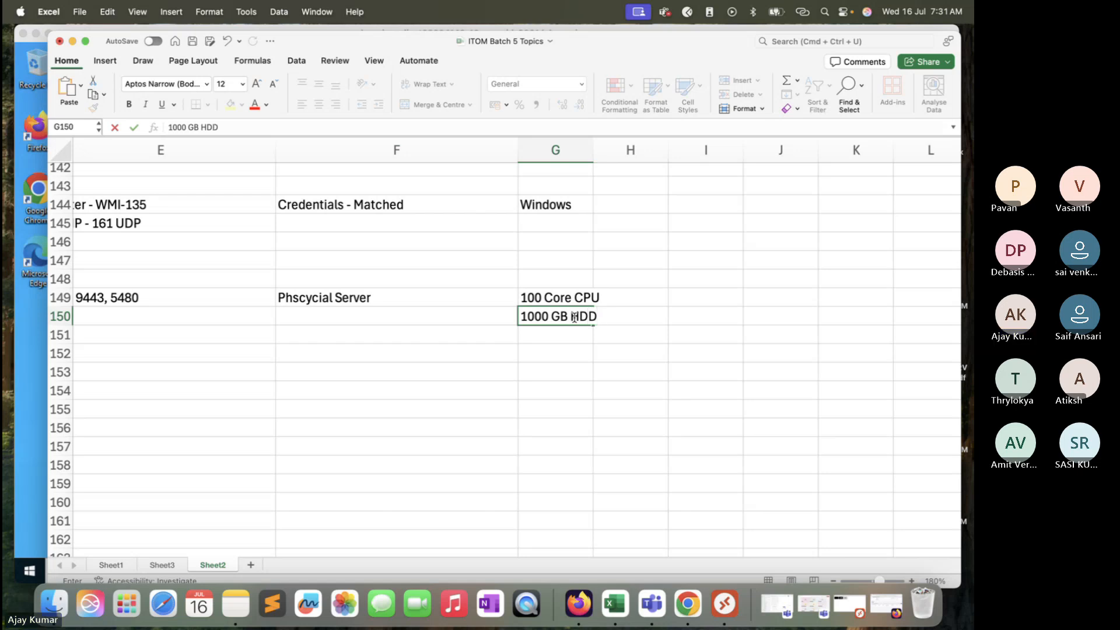
{"action": "key", "text": "Return"}
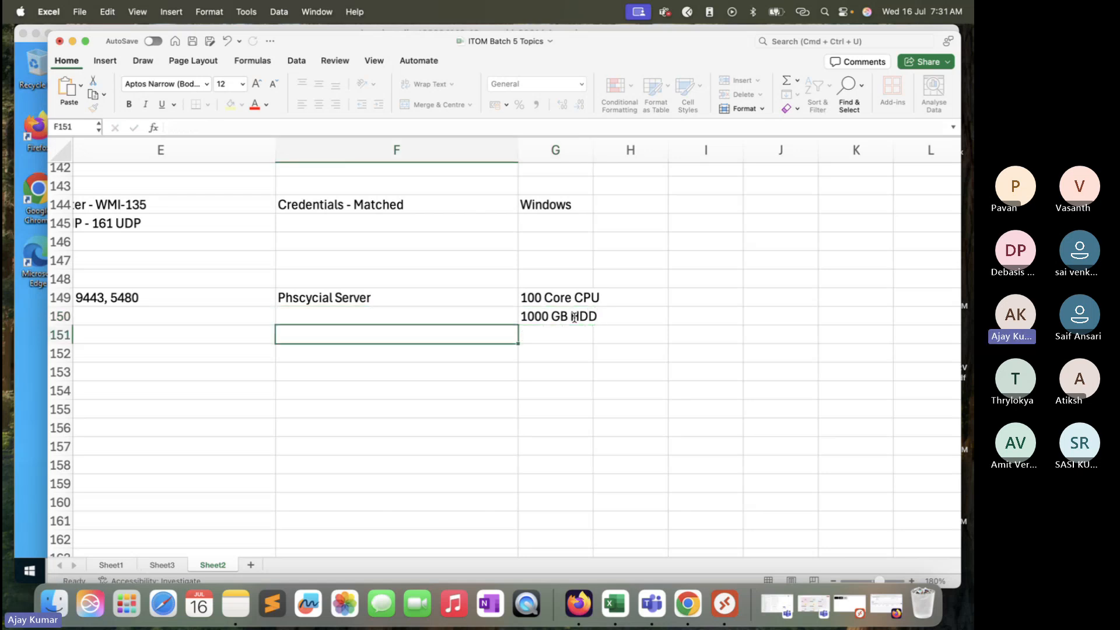
{"action": "type", "text": "100"}
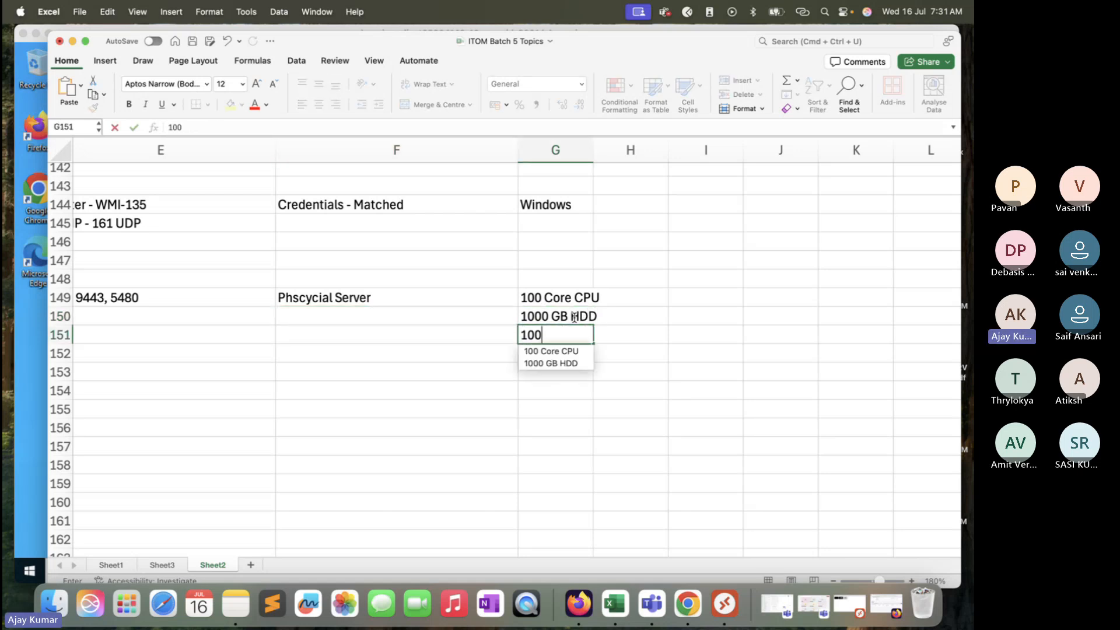
{"action": "type", "text": "0 GB "}
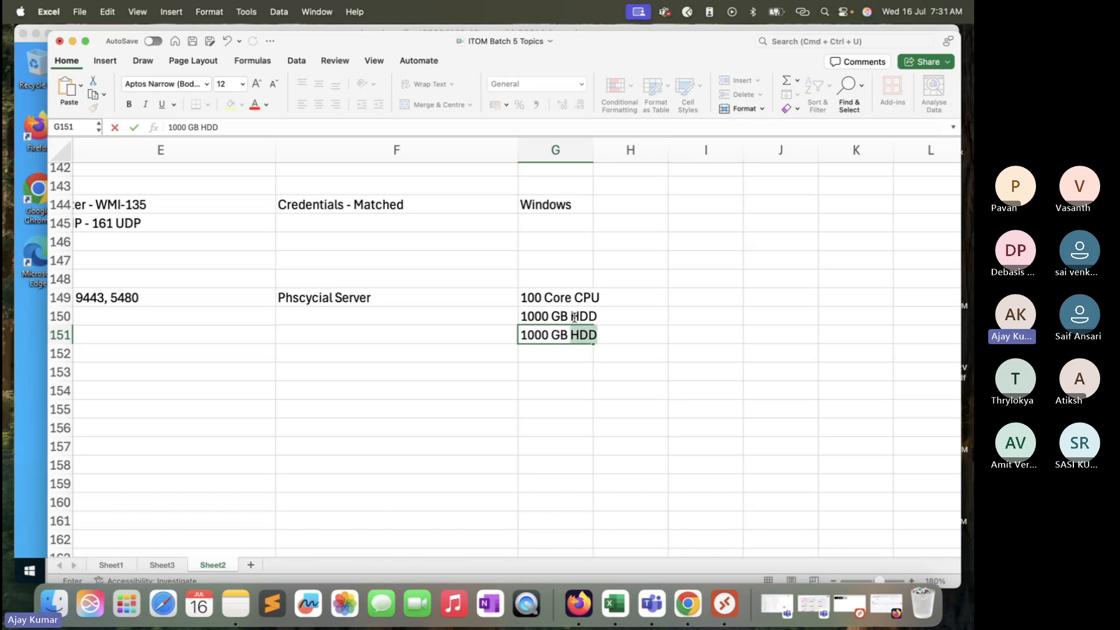
{"action": "type", "text": "RAM"}
Step: Autofit column G to its contents
{"action": "double_click", "coordinate": [593, 149]}
{"action": "left_click", "coordinate": [408, 302]}
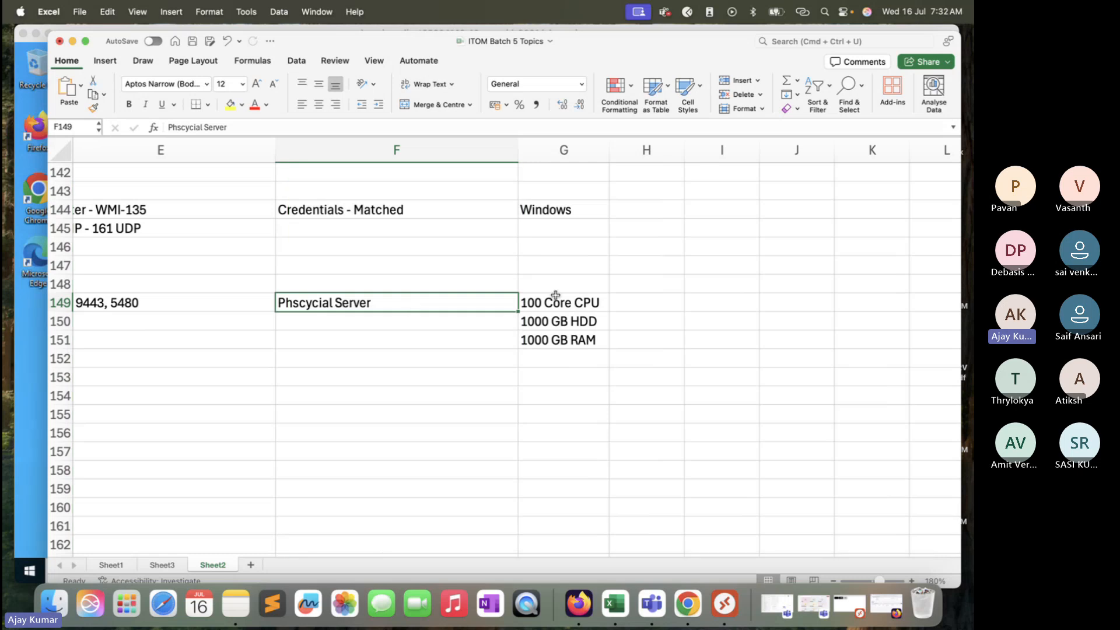
{"action": "left_click", "coordinate": [467, 334]}
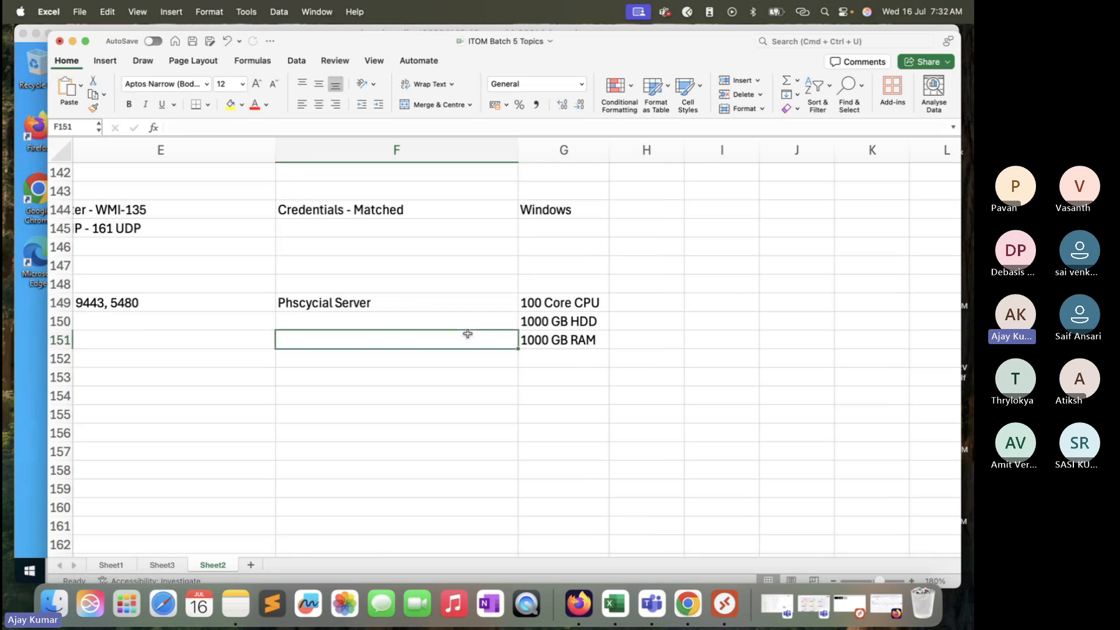
{"action": "left_click", "coordinate": [555, 308]}
{"action": "left_click_drag", "start_coordinate": [555, 311], "coordinate": [430, 332]}
Step: Enter "Application - Windows /Linux OS top of It - Application" in cell I149
{"action": "left_click", "coordinate": [698, 302]}
{"action": "type", "text": "Applia"}
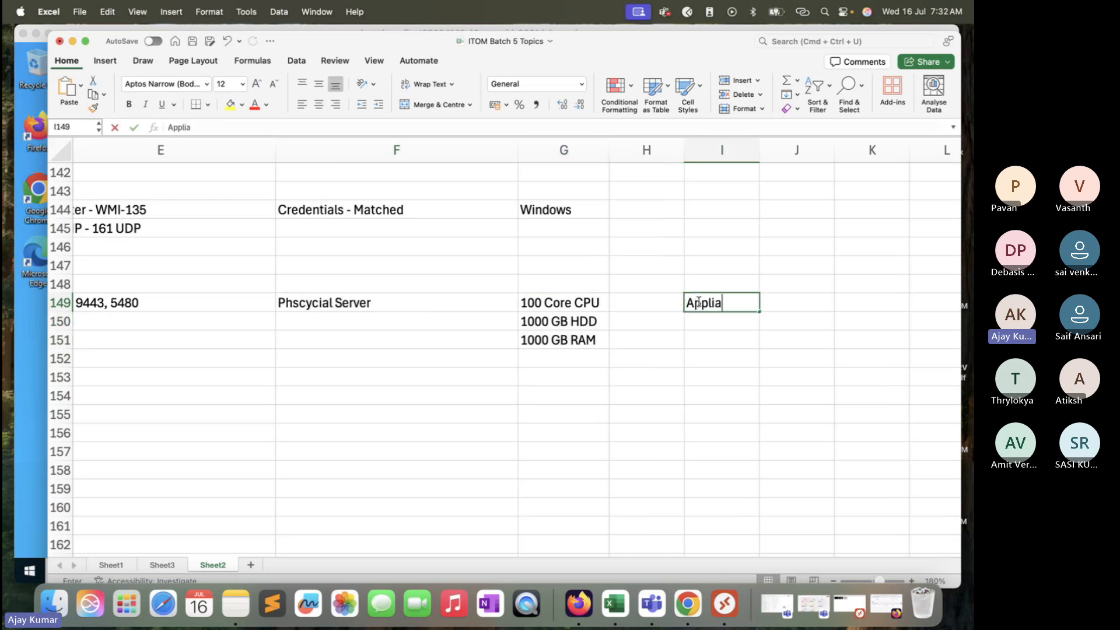
{"action": "key", "text": "BackSpace"}
{"action": "type", "text": "cati"}
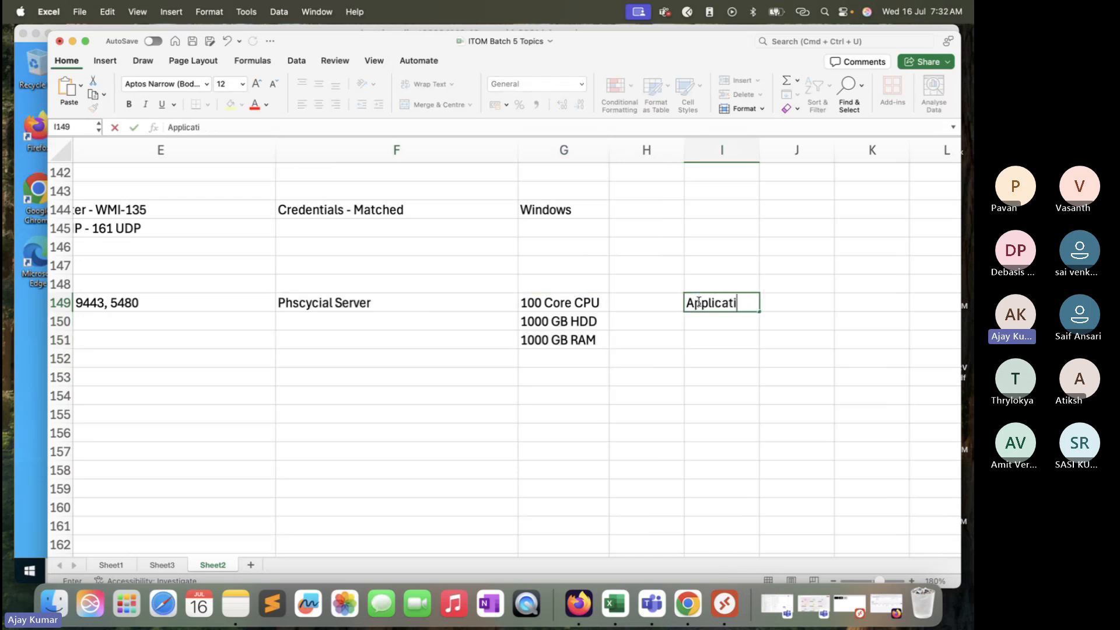
{"action": "type", "text": "on - Windows ."}
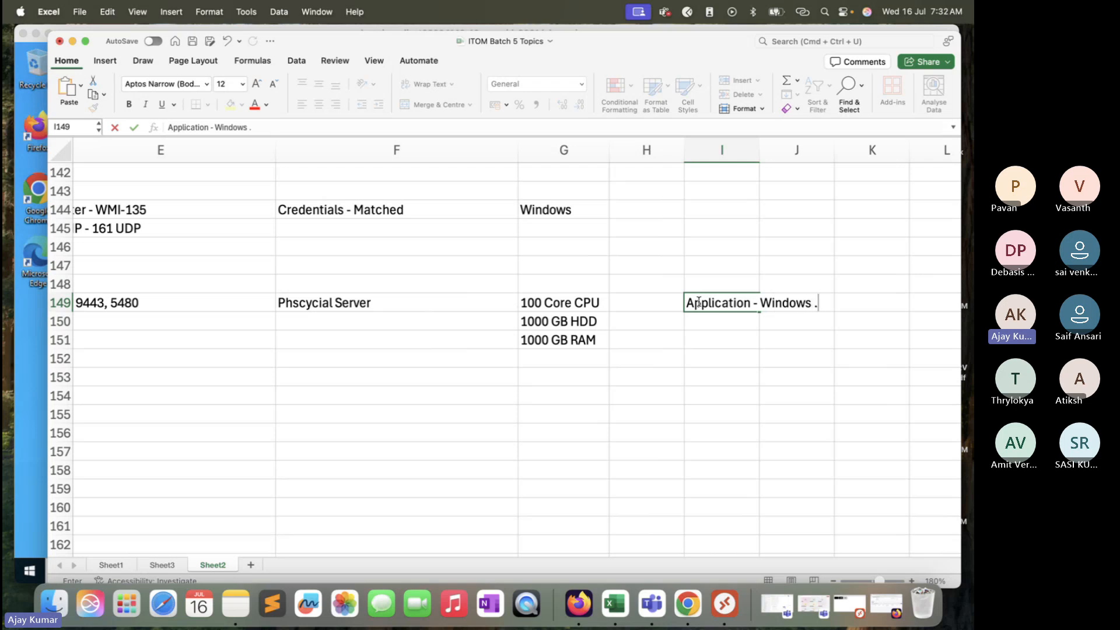
{"action": "key", "text": "BackSpace"}
{"action": "type", "text": "/Linux OS top of It"}
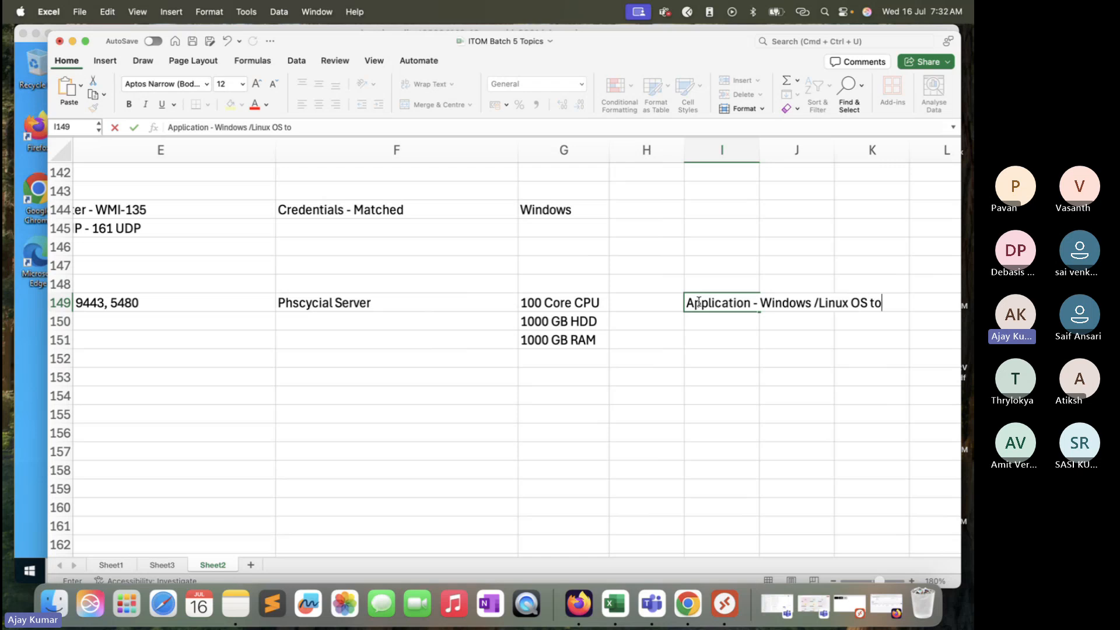
{"action": "type", "text": " - Application"}
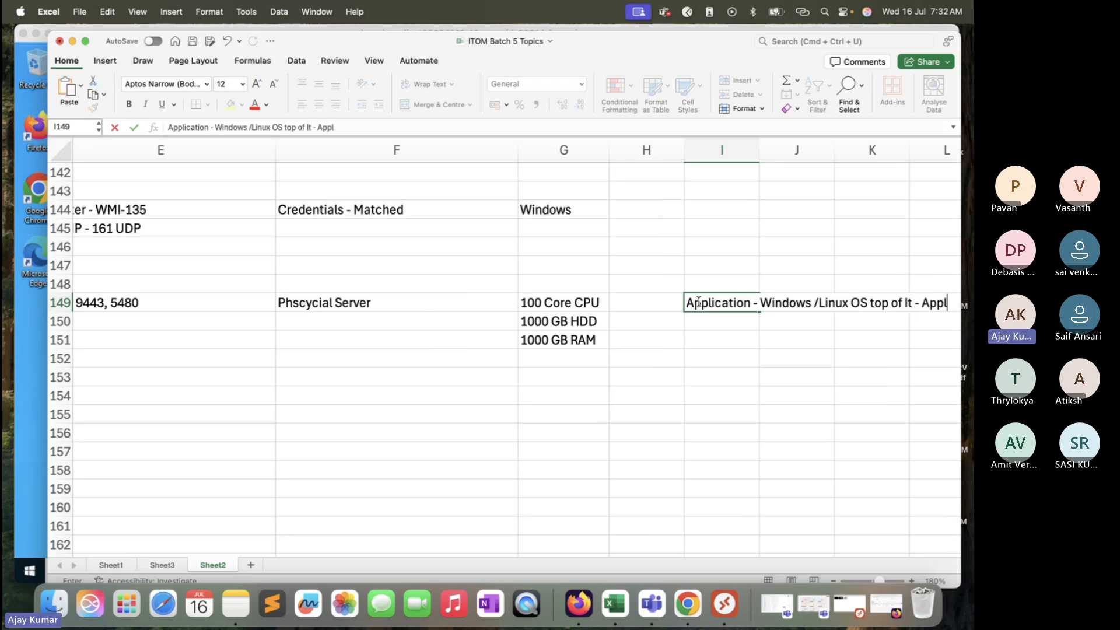
{"action": "left_click", "coordinate": [708, 354]}
{"action": "left_click", "coordinate": [578, 295]}
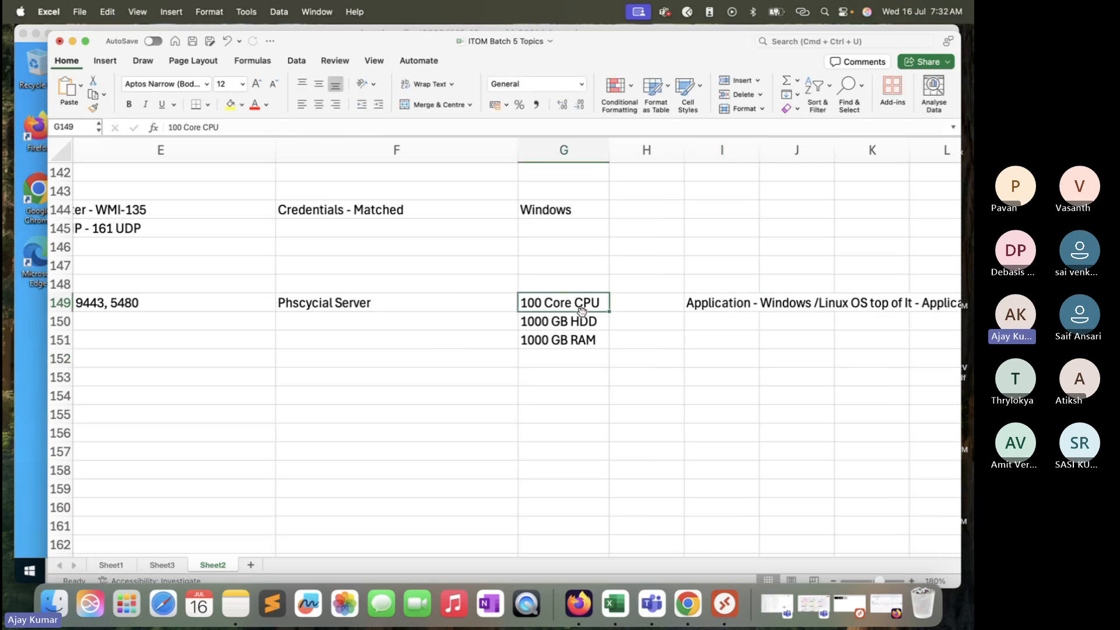
{"action": "left_click_drag", "start_coordinate": [431, 307], "coordinate": [562, 341]}
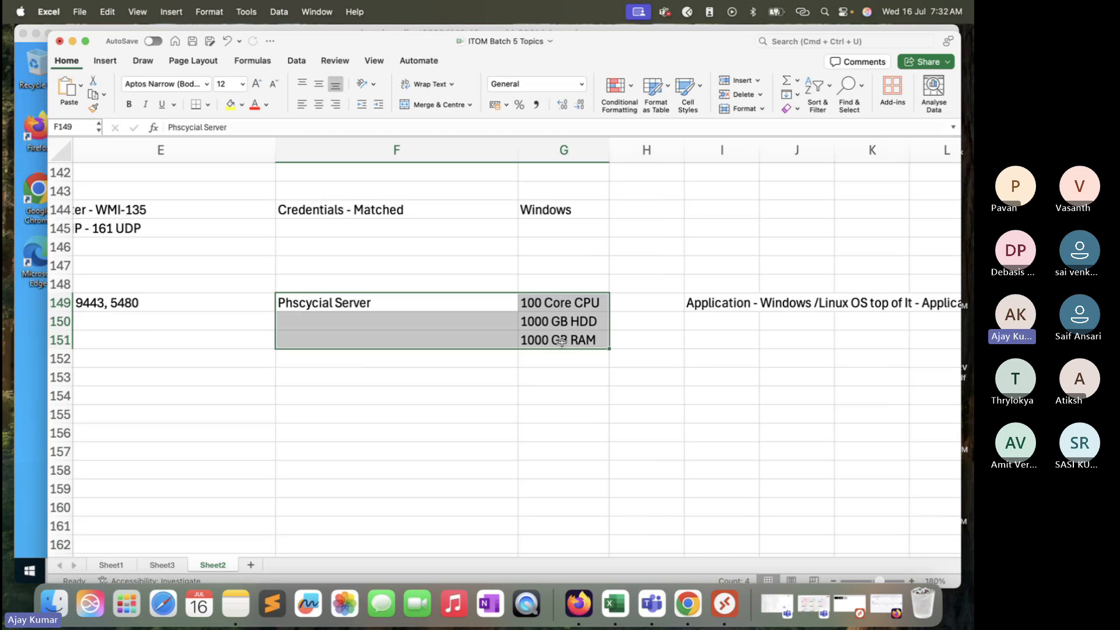
{"action": "left_click", "coordinate": [555, 375]}
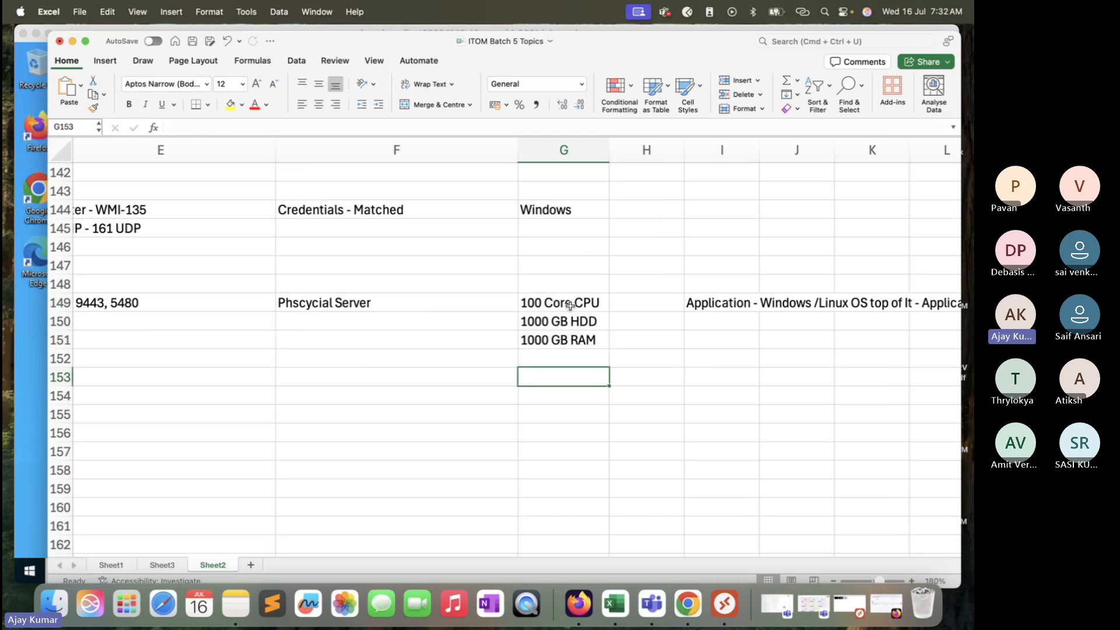
{"action": "left_click_drag", "start_coordinate": [570, 305], "coordinate": [573, 341]}
{"action": "scroll", "coordinate": [574, 343], "scroll_direction": "right", "scroll_amount": 2}
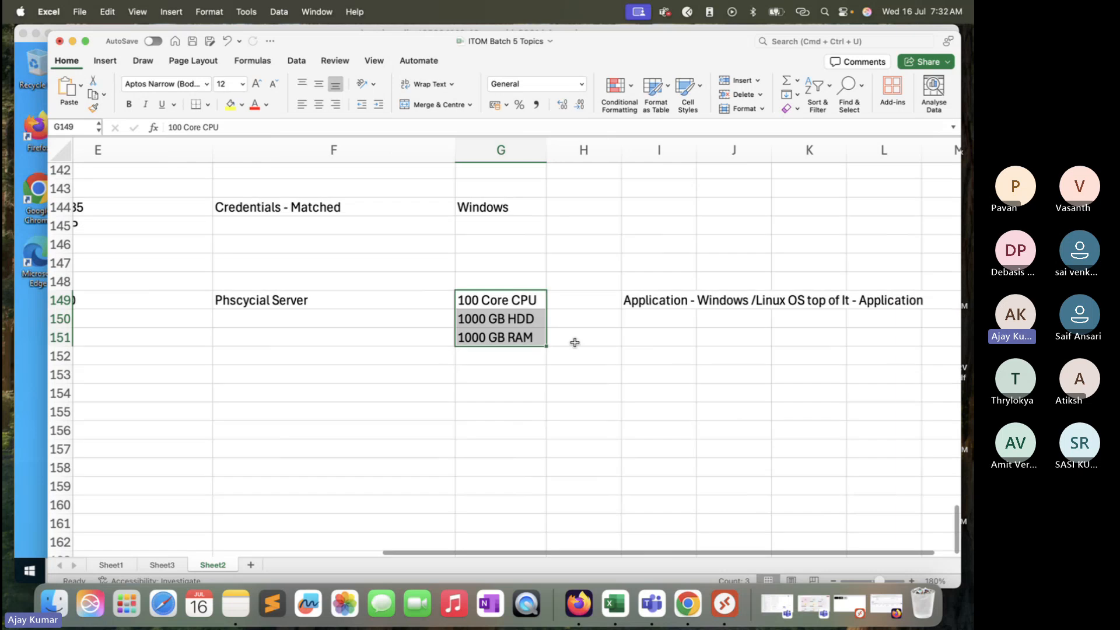
Step: Enter VMWARE/HyperV/Nutanix in cell I150 and autofit column I to its contents
{"action": "left_click", "coordinate": [635, 319]}
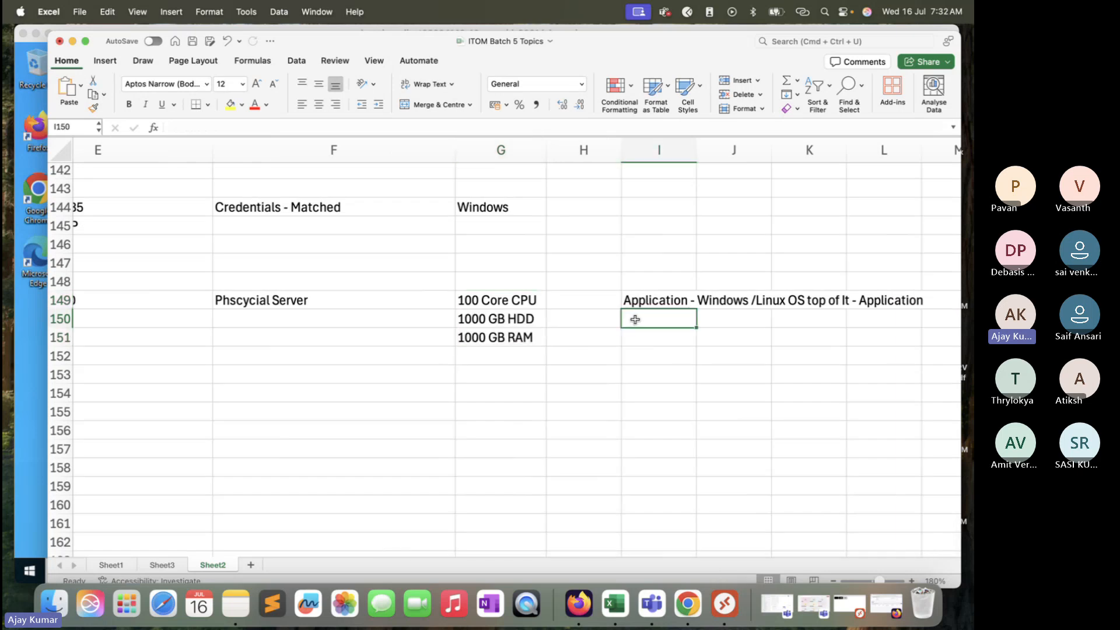
{"action": "type", "text": "CMWARE"}
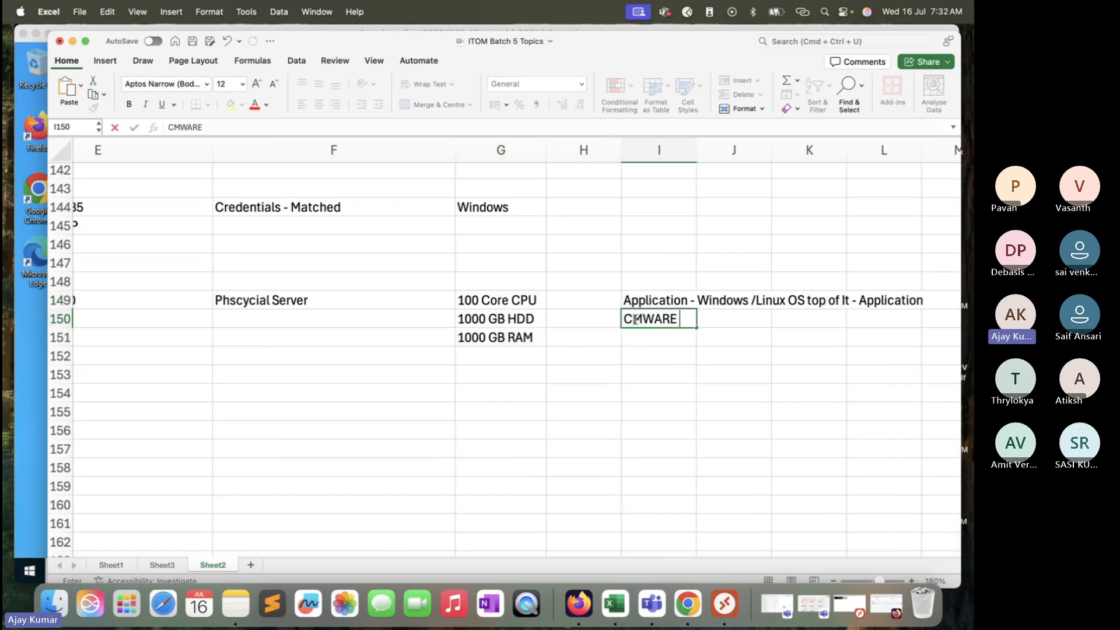
{"action": "key", "text": "BackSpace"}
{"action": "key", "text": "BackSpace"}
{"action": "key", "text": "BackSpace"}
{"action": "key", "text": "BackSpace"}
{"action": "key", "text": "BackSpace"}
{"action": "key", "text": "BackSpace"}
{"action": "type", "text": "VMWARE"}
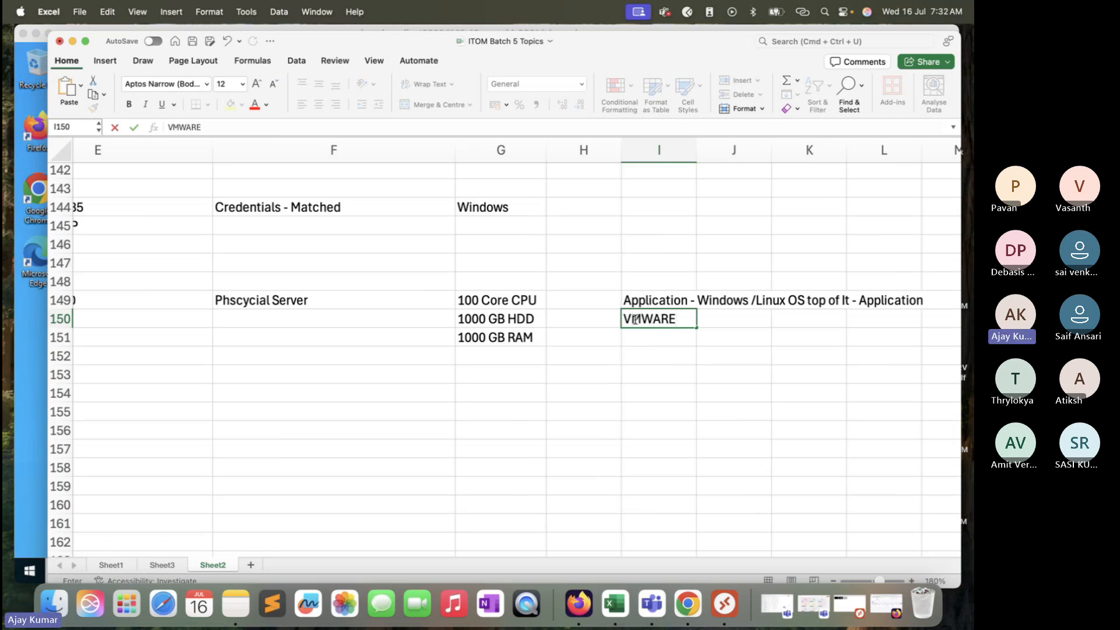
{"action": "type", "text": "/HyperV/N"}
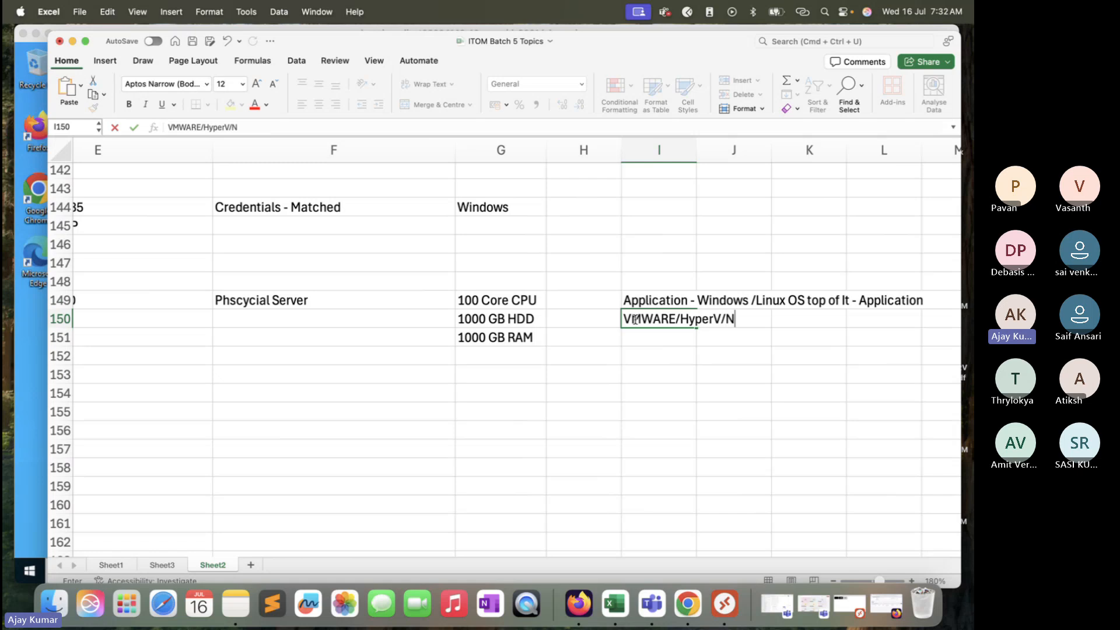
{"action": "type", "text": "utanix"}
{"action": "double_click", "coordinate": [695, 153]}
{"action": "left_click", "coordinate": [532, 322]}
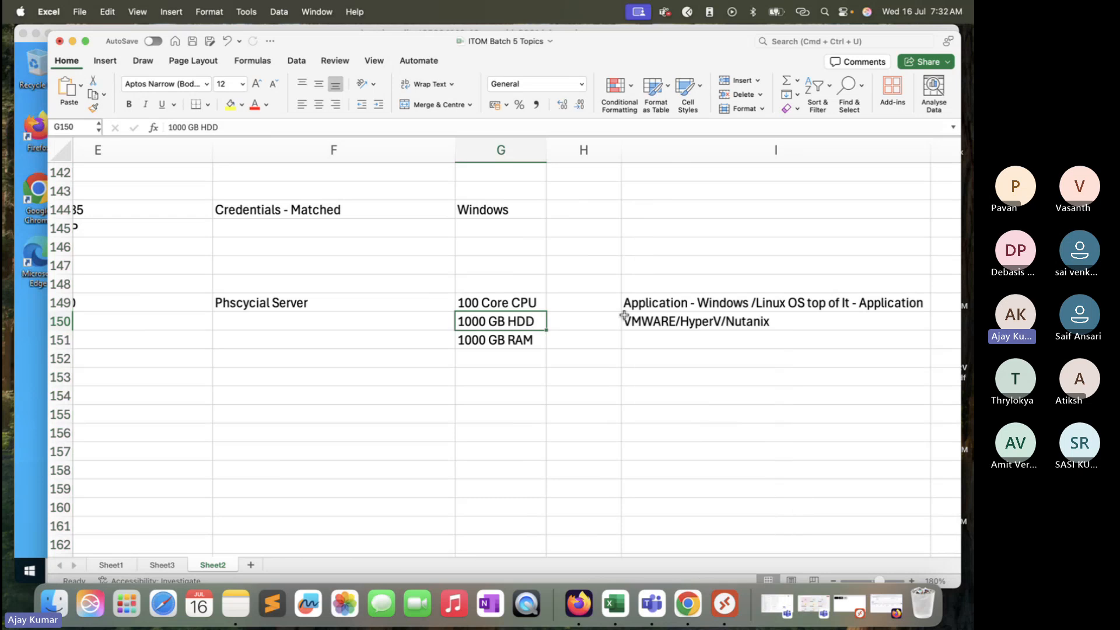
{"action": "left_click", "coordinate": [651, 325]}
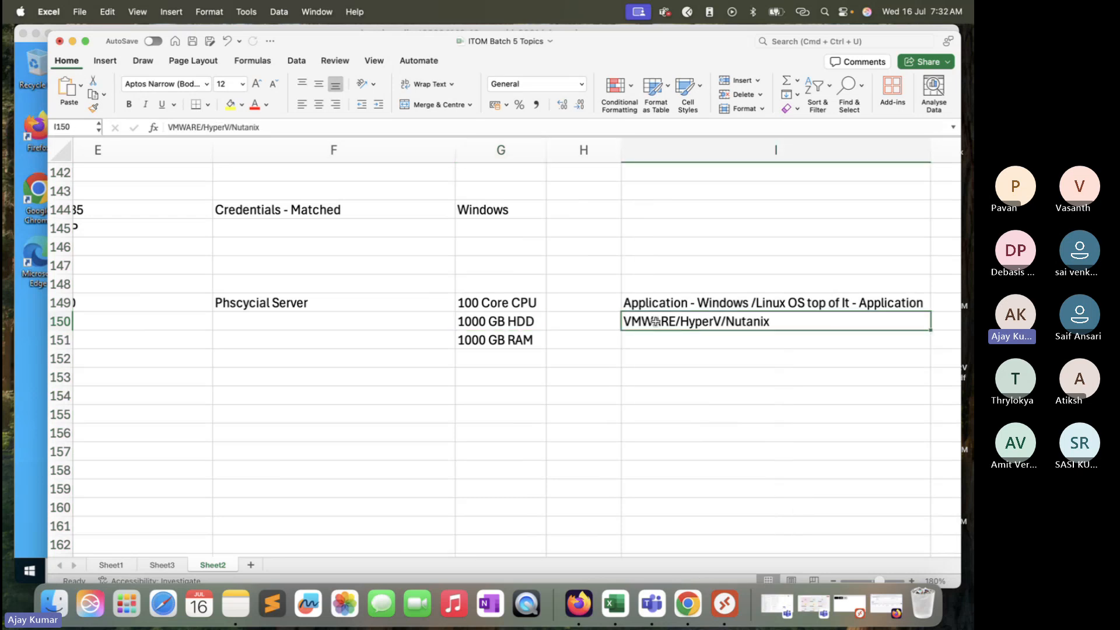
{"action": "left_click", "coordinate": [741, 338]}
{"action": "left_click", "coordinate": [745, 326]}
{"action": "left_click", "coordinate": [515, 302]}
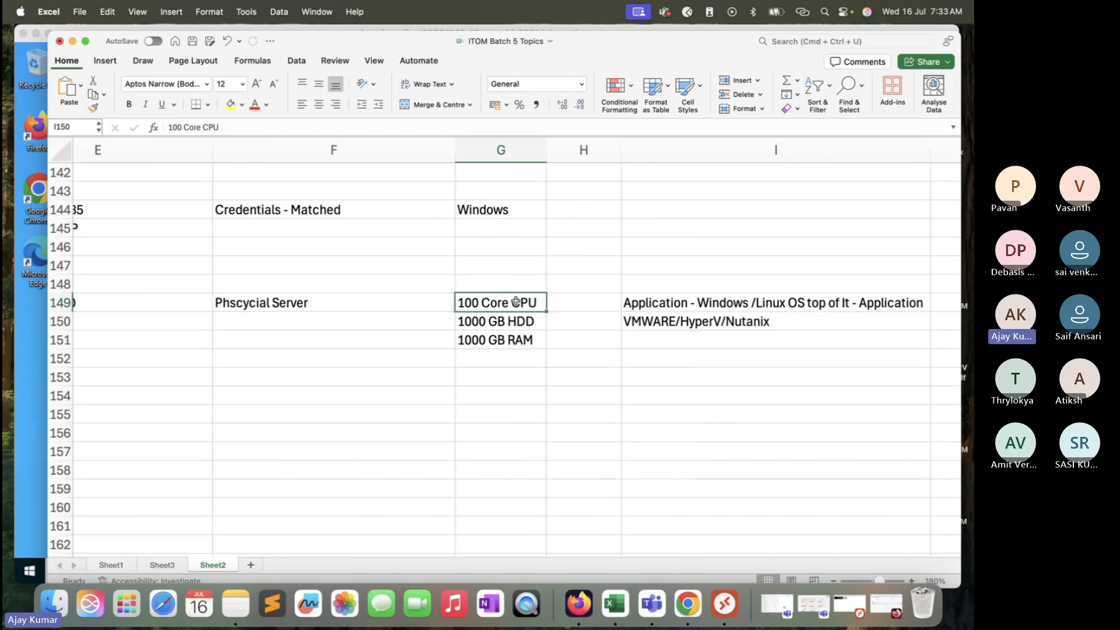
{"action": "left_click_drag", "start_coordinate": [516, 302], "coordinate": [521, 337]}
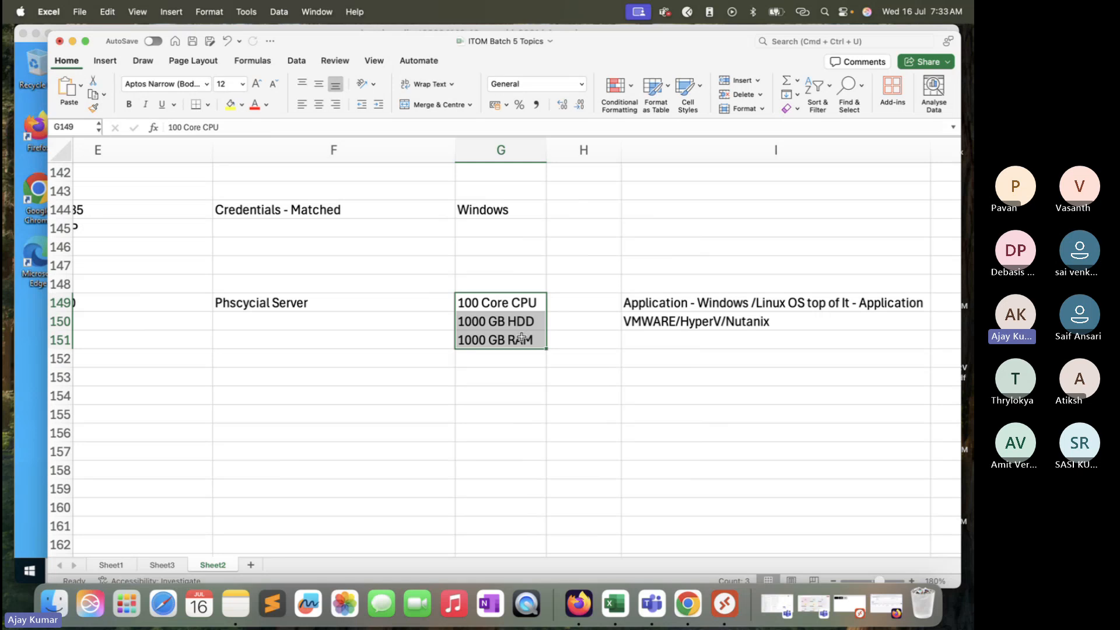
{"action": "left_click", "coordinate": [493, 361]}
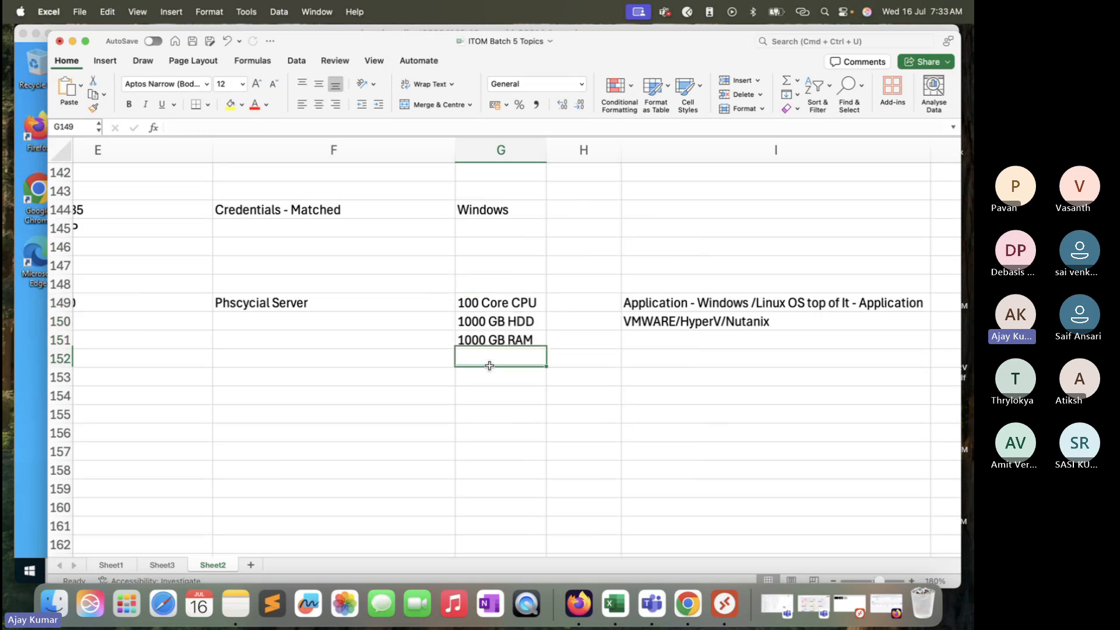
Step: Enter the IP address 10.2.2.2 in cell F151
{"action": "left_click", "coordinate": [397, 332]}
{"action": "type", "text": "10."}
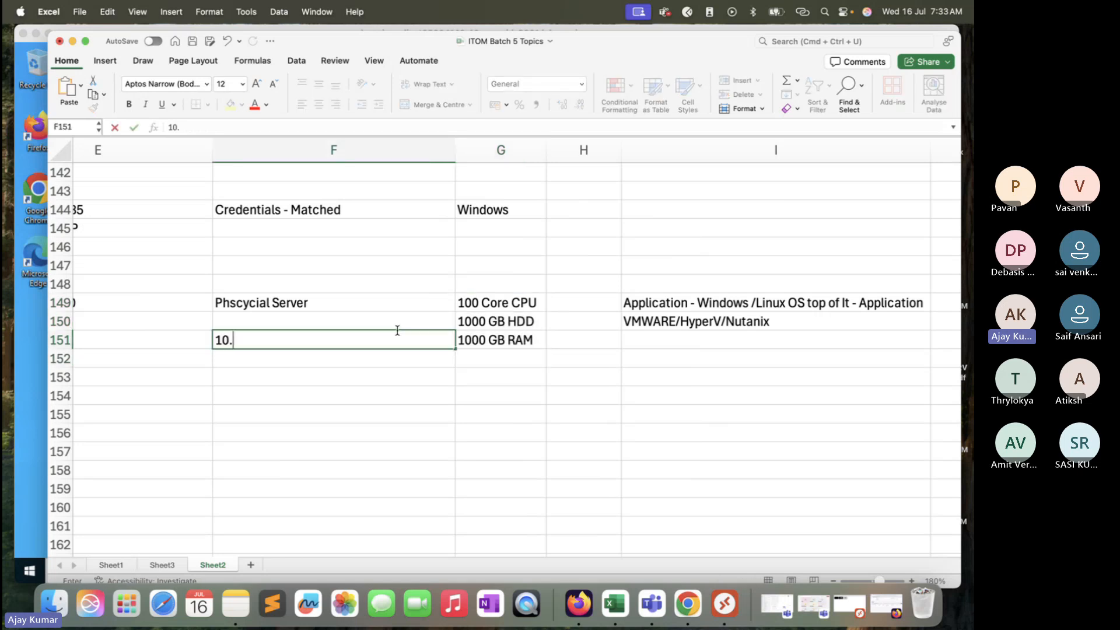
{"action": "type", "text": "2.2.2"}
{"action": "key", "text": "Return"}
{"action": "left_click", "coordinate": [345, 335]}
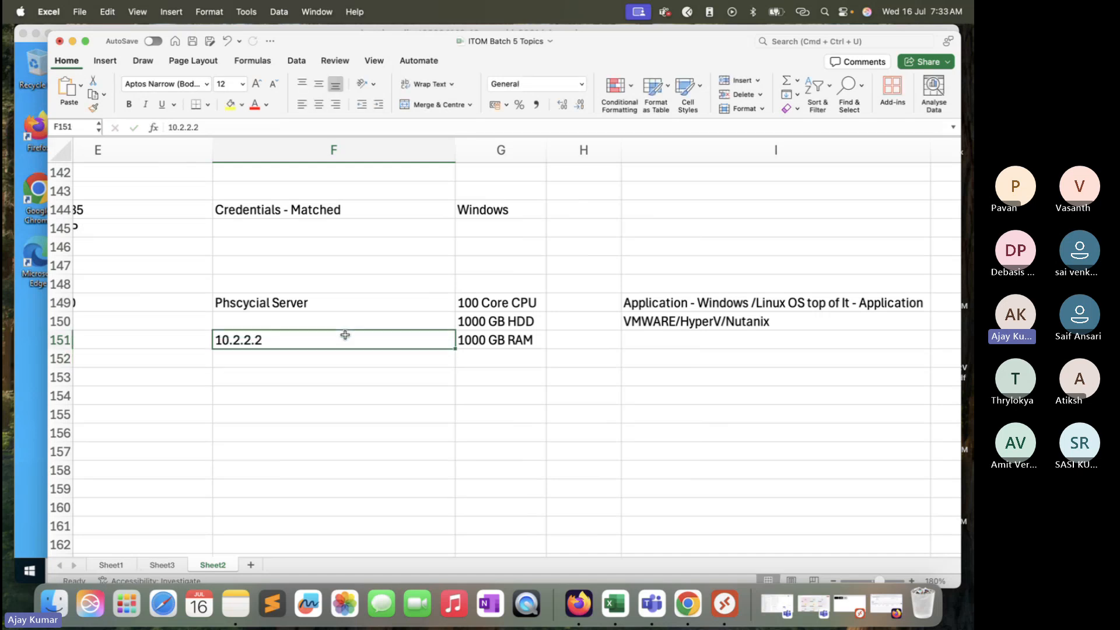
{"action": "left_click_drag", "start_coordinate": [525, 301], "coordinate": [502, 342]}
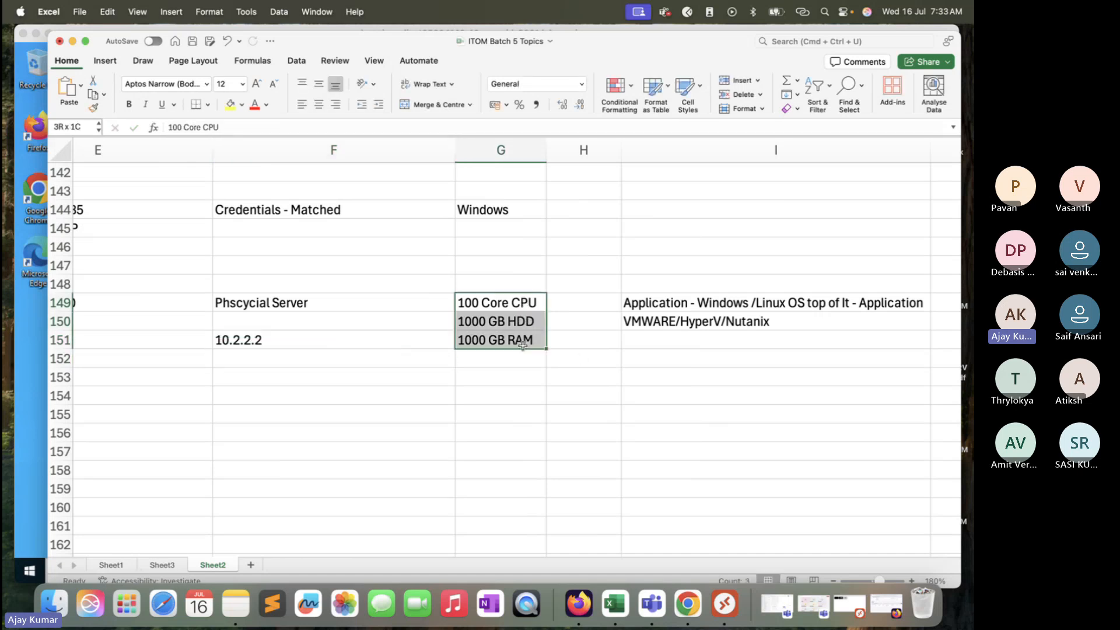
{"action": "left_click", "coordinate": [325, 340]}
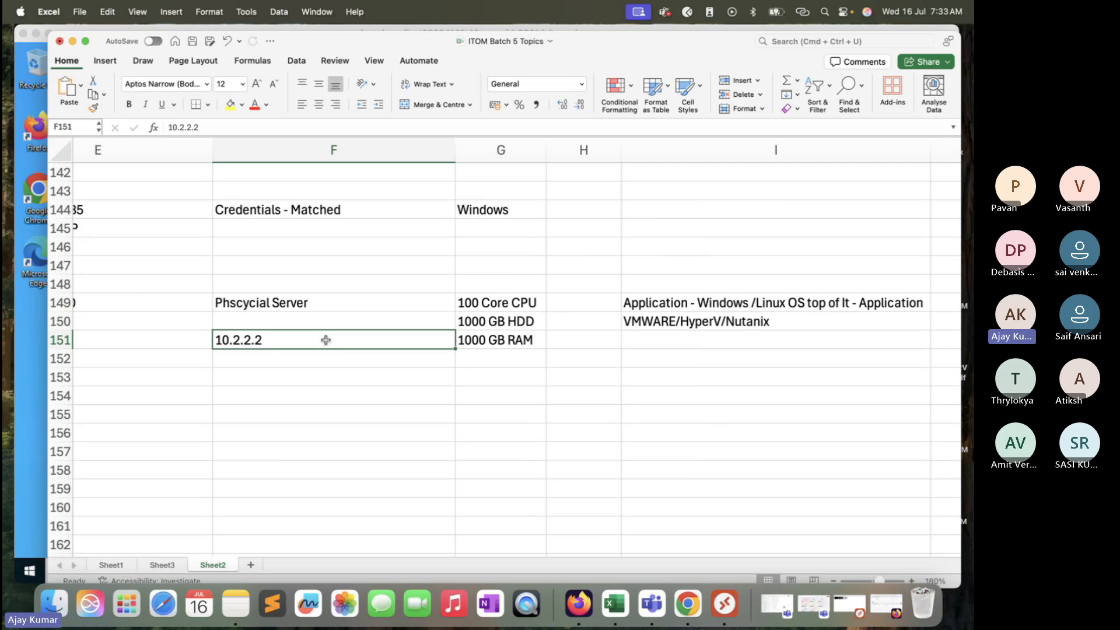
{"action": "left_click", "coordinate": [302, 362]}
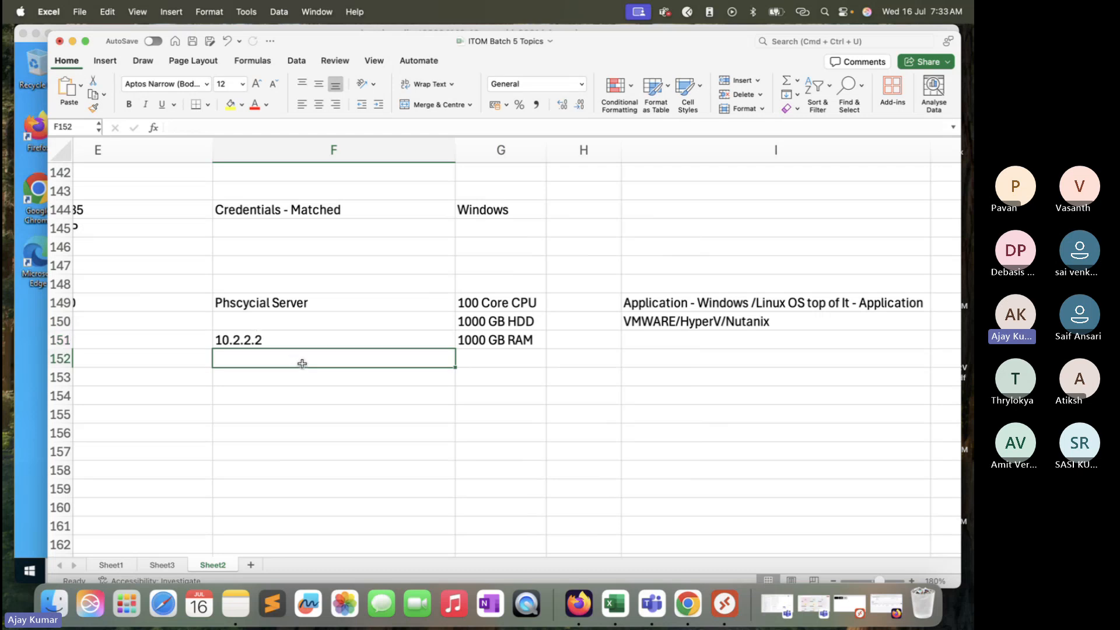
{"action": "left_click", "coordinate": [343, 339]}
{"action": "left_click", "coordinate": [518, 302]}
{"action": "left_click_drag", "start_coordinate": [518, 302], "coordinate": [518, 345]}
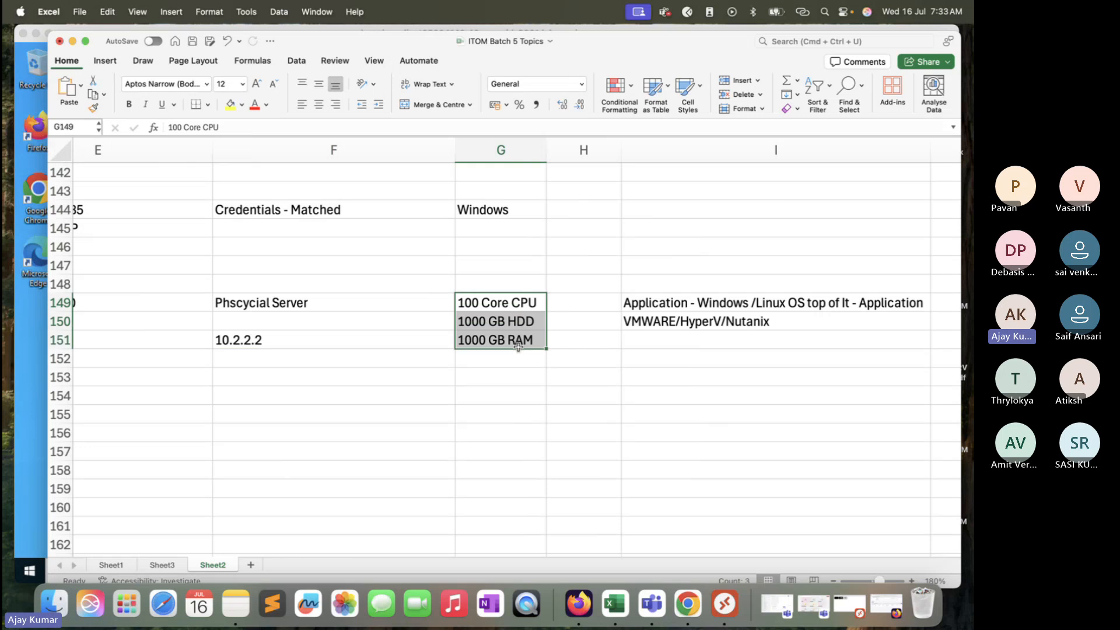
{"action": "left_click", "coordinate": [666, 318]}
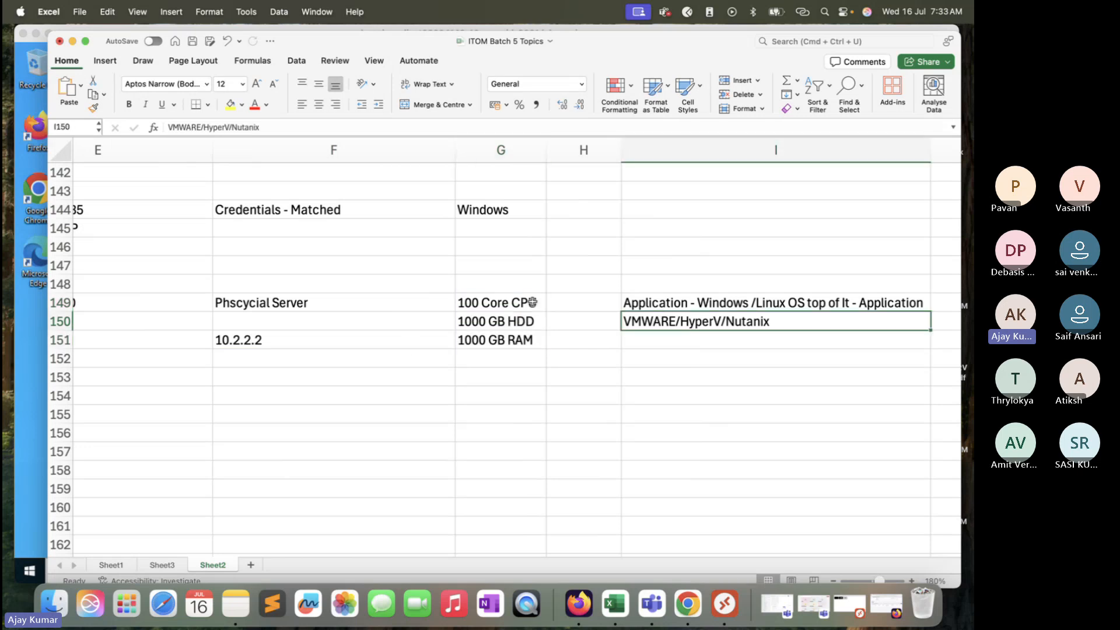
Step: Copy the CPU, HDD and RAM specs from G149:G151 into G154:G156
{"action": "left_click_drag", "start_coordinate": [528, 303], "coordinate": [515, 343]}
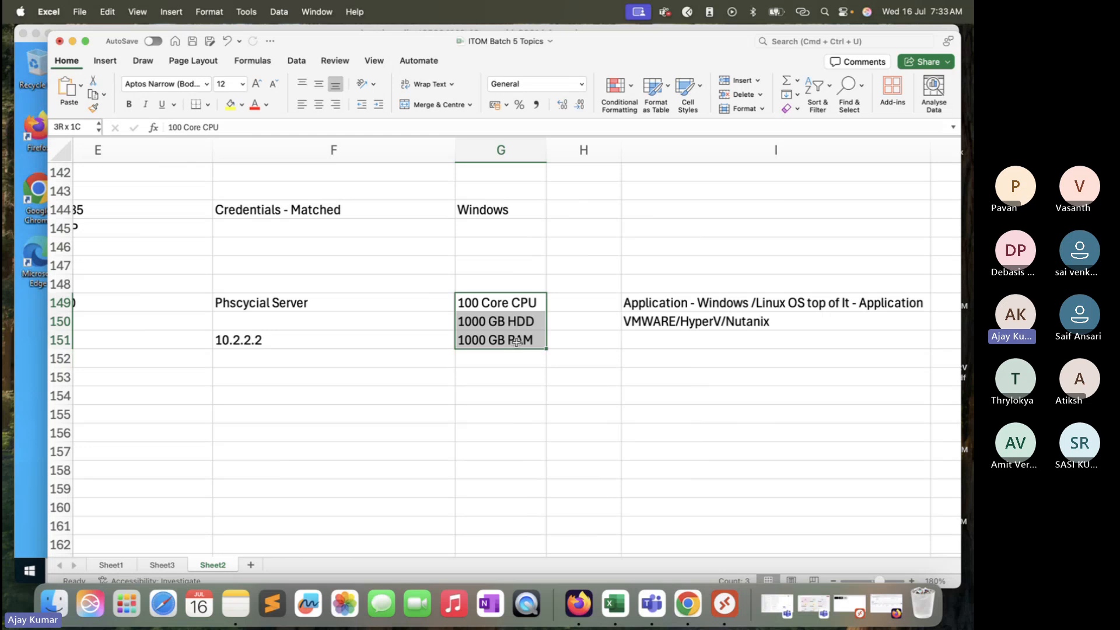
{"action": "key", "text": "super+c"}
{"action": "left_click", "coordinate": [476, 410]}
{"action": "left_click", "coordinate": [478, 395]}
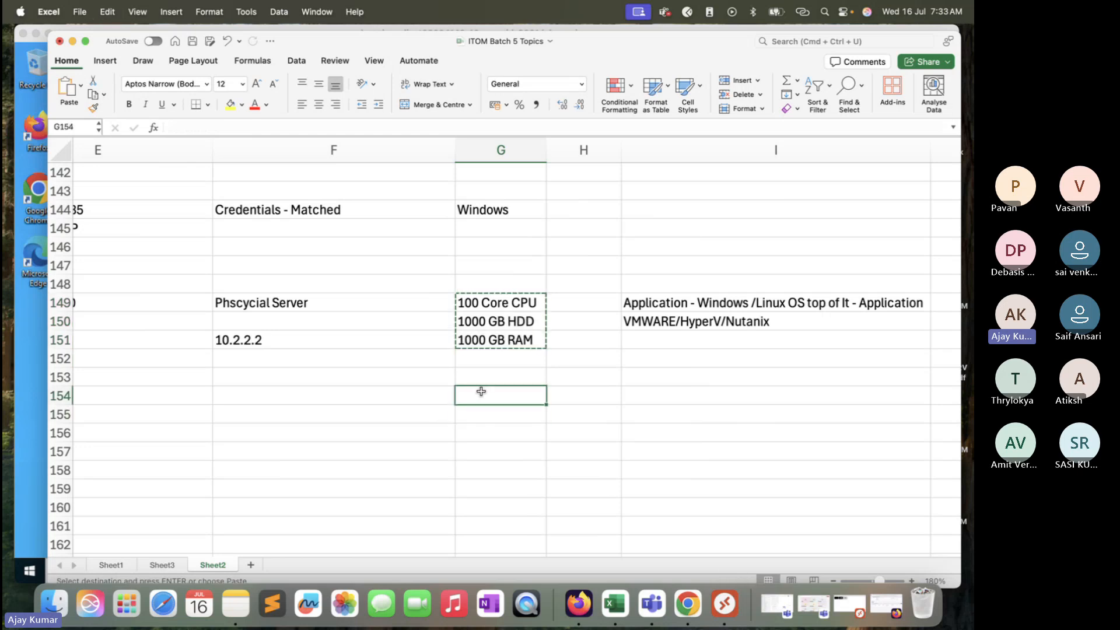
{"action": "key", "text": "super+v"}
Step: Enter ESX Server 1 in cell H154
{"action": "left_click", "coordinate": [589, 395]}
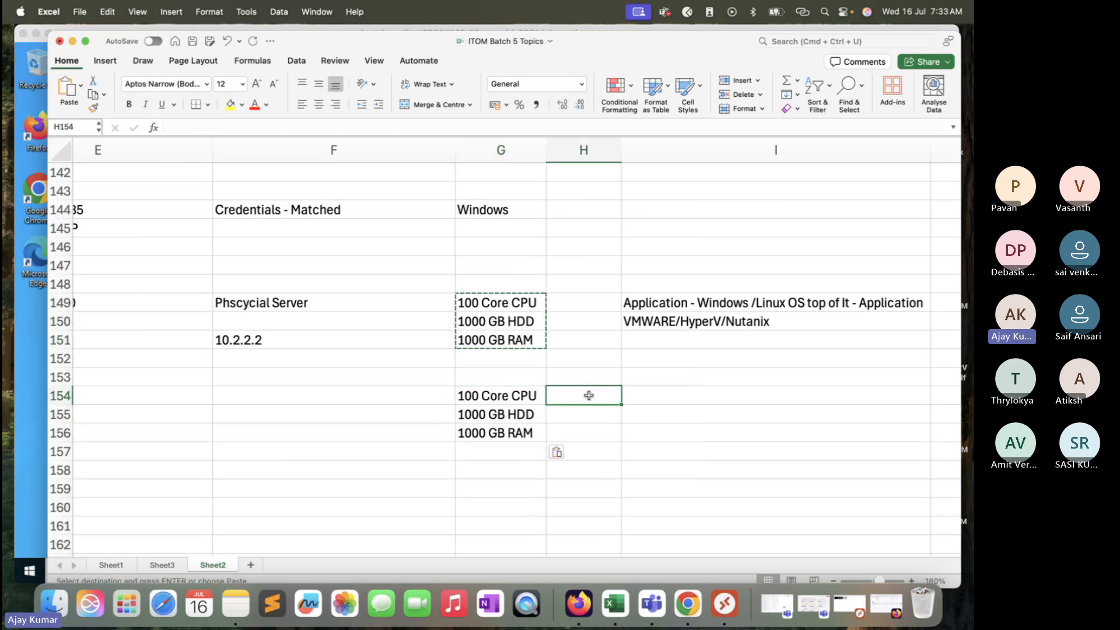
{"action": "type", "text": "ESX Server"}
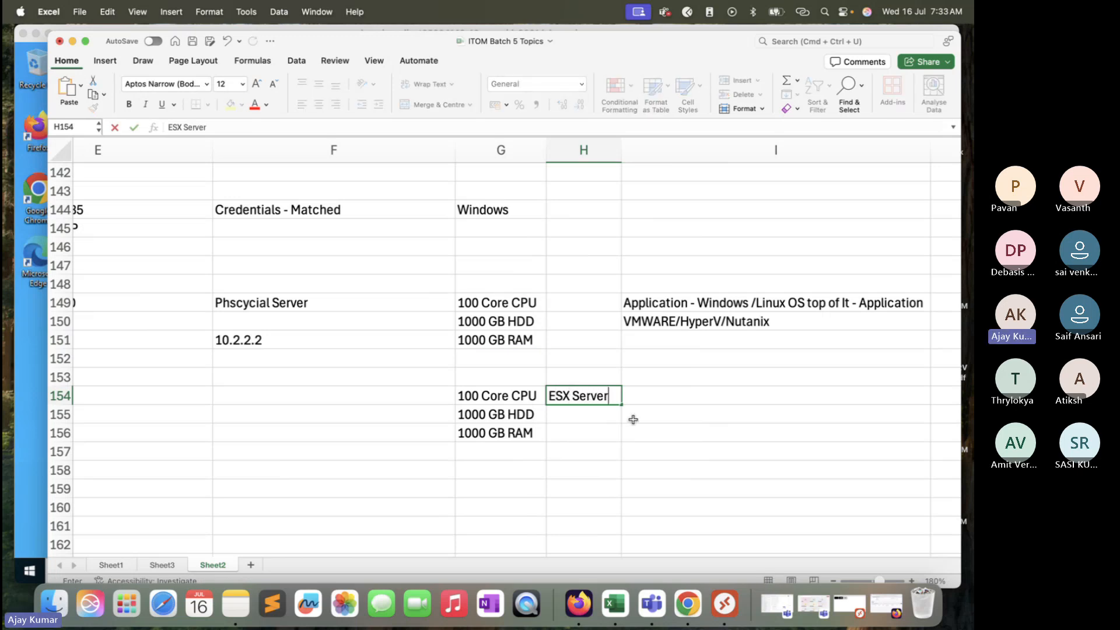
{"action": "left_click", "coordinate": [617, 428]}
{"action": "double_click", "coordinate": [618, 400]}
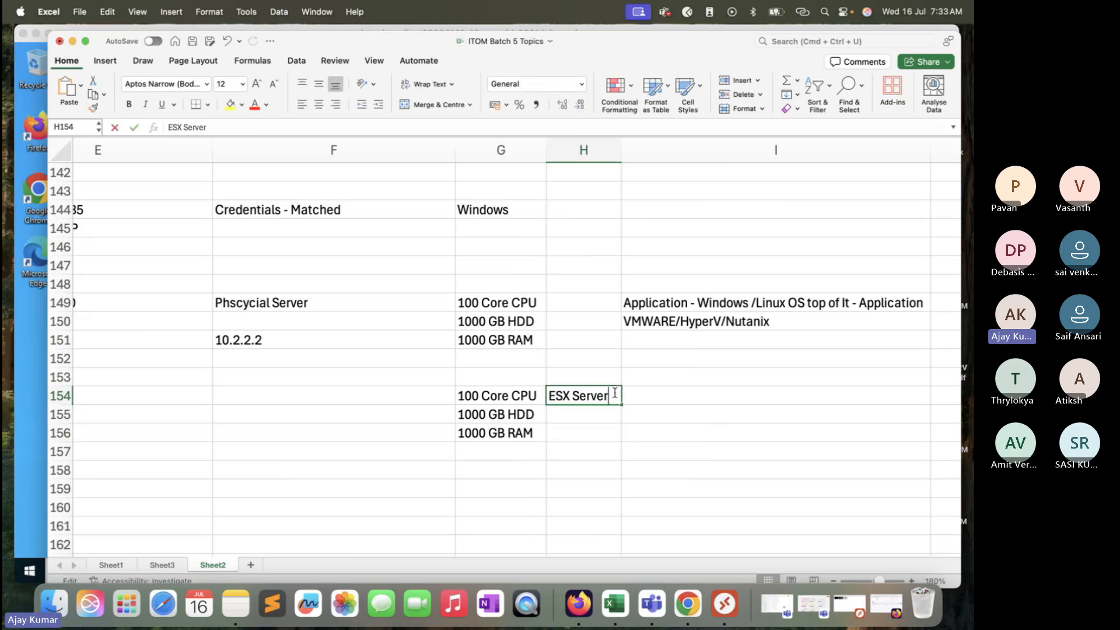
{"action": "type", "text": "1"}
{"action": "left_click", "coordinate": [614, 432]}
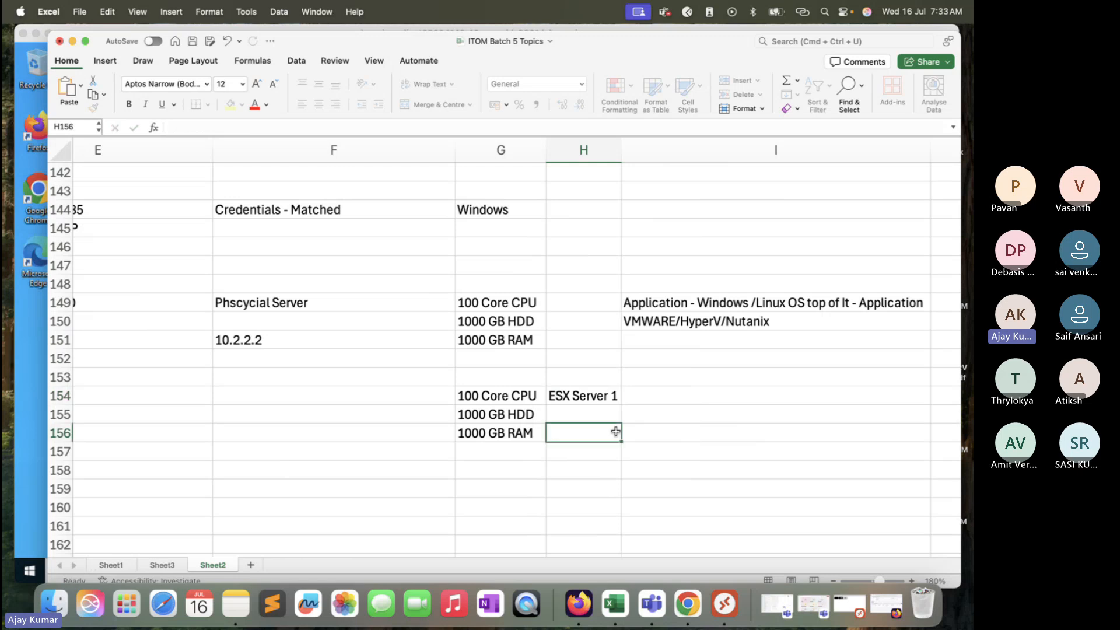
Step: Copy H154 into H155 and H156, editing them to ESX Server 2 and ESX Server 3
{"action": "left_click", "coordinate": [614, 397]}
{"action": "key", "text": "super+c"}
{"action": "left_click", "coordinate": [603, 420]}
{"action": "key", "text": "super+v"}
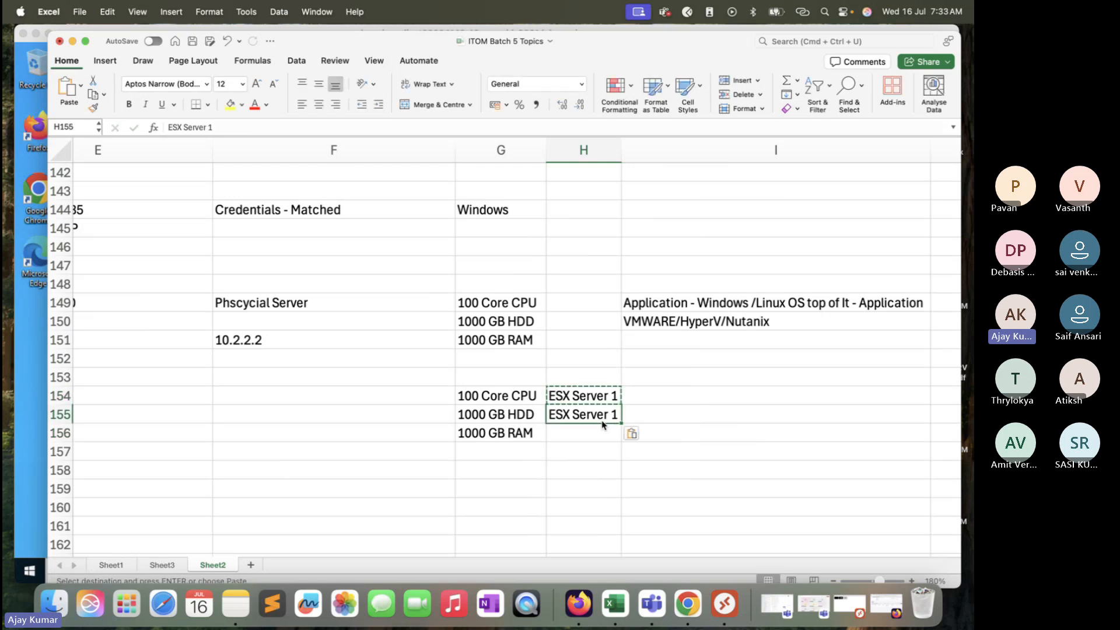
{"action": "double_click", "coordinate": [617, 413]}
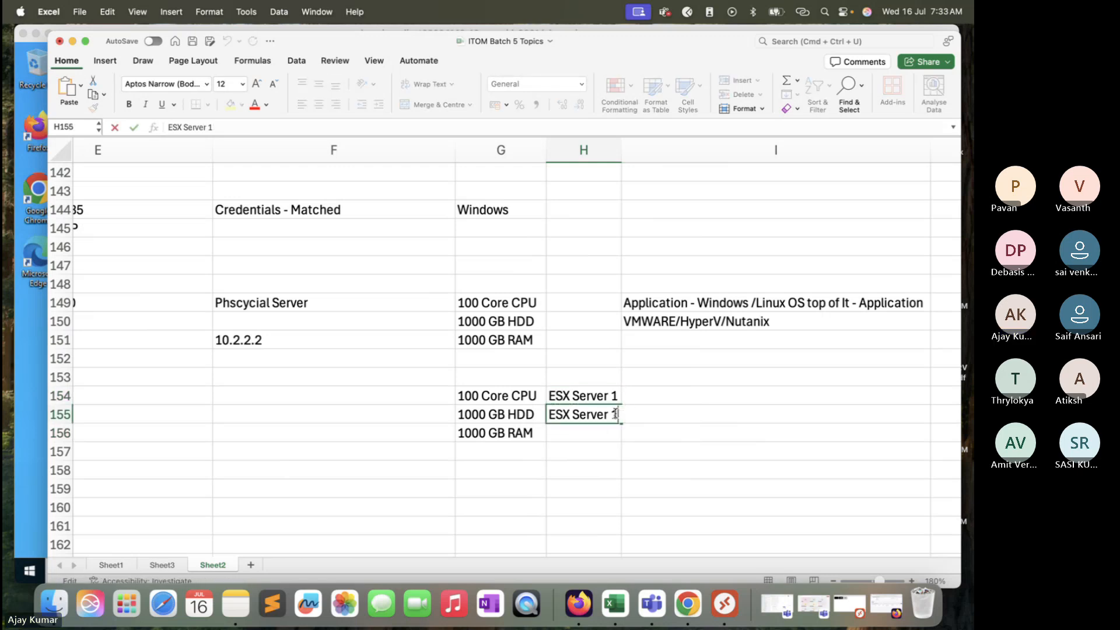
{"action": "key", "text": "BackSpace"}
{"action": "type", "text": "2"}
{"action": "left_click", "coordinate": [614, 437]}
{"action": "key", "text": "super+v"}
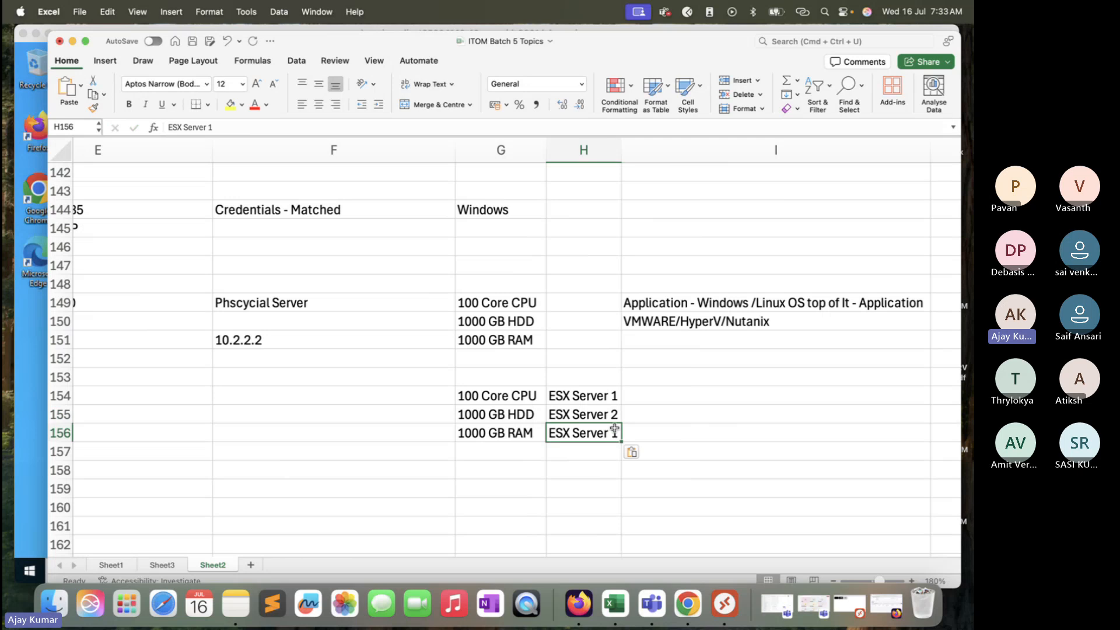
{"action": "key", "text": "BackSpace"}
{"action": "type", "text": "3"}
{"action": "left_click", "coordinate": [640, 527]}
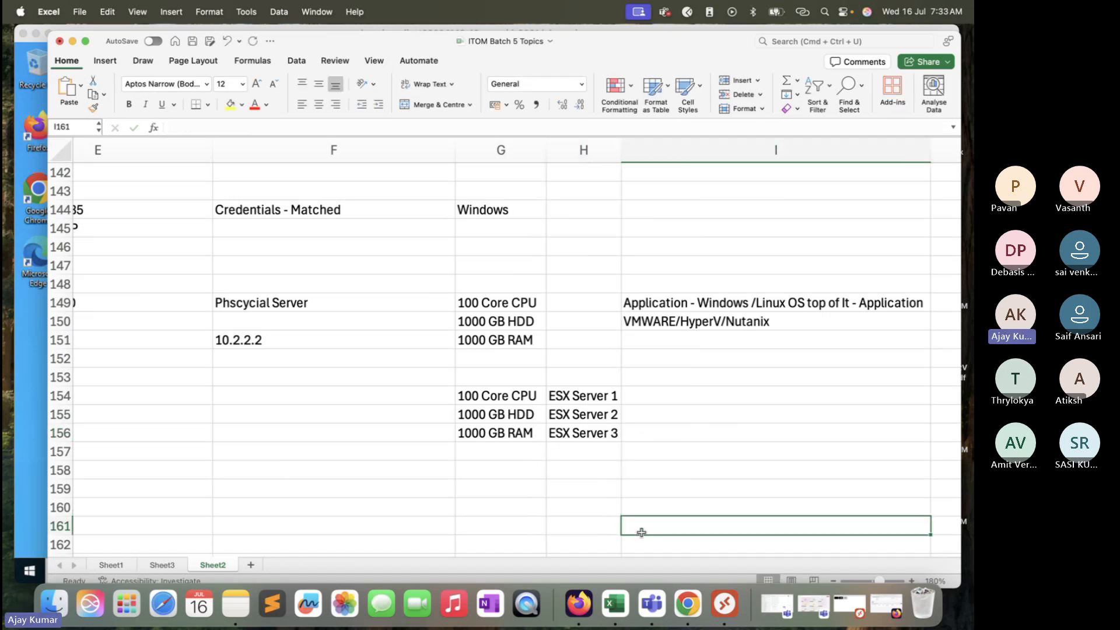
Step: Enter "Virtual Machine 1, VM2, VM3, VM4, VM5" in cell I154 beside ESX Server 1
{"action": "left_click", "coordinate": [576, 401]}
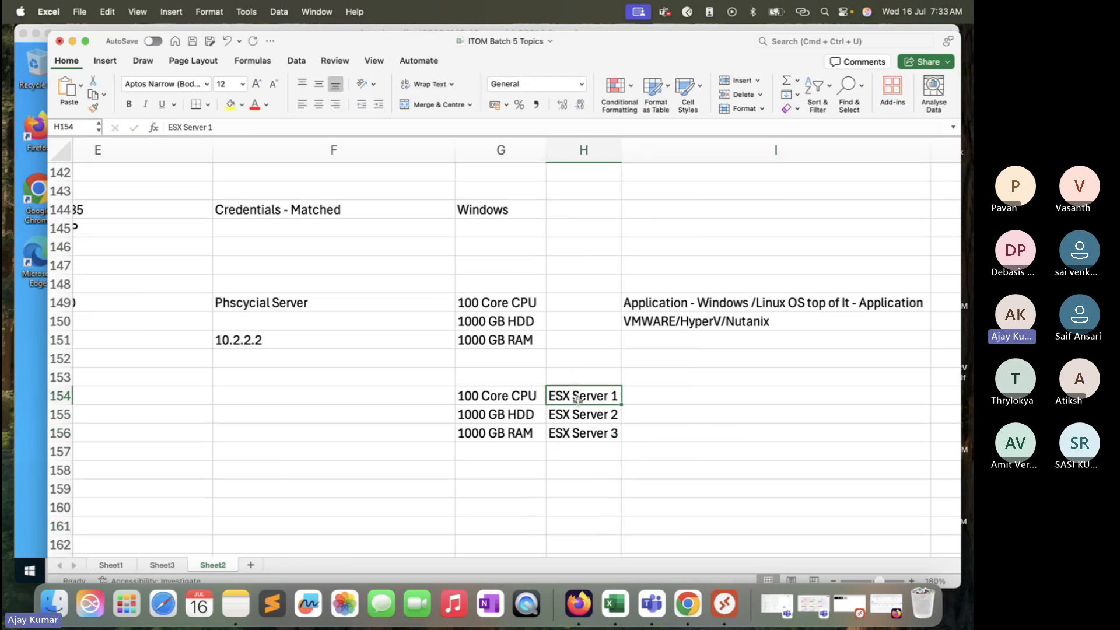
{"action": "left_click", "coordinate": [640, 399]}
{"action": "type", "text": "VM"}
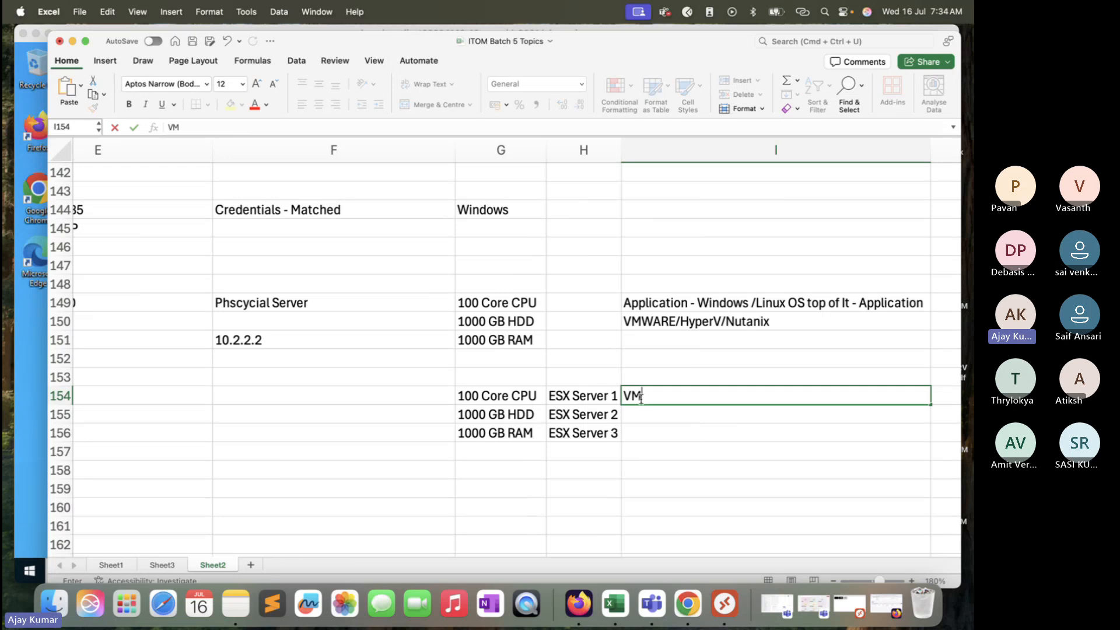
{"action": "key", "text": "BackSpace"}
{"action": "type", "text": "irtua"}
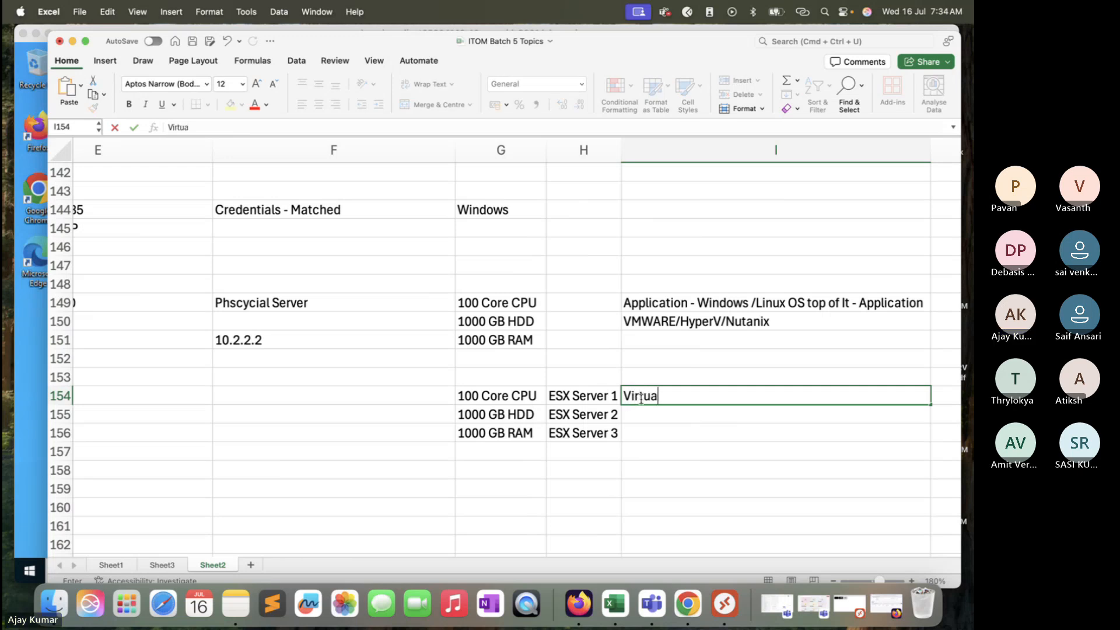
{"action": "type", "text": "l Machine 1"}
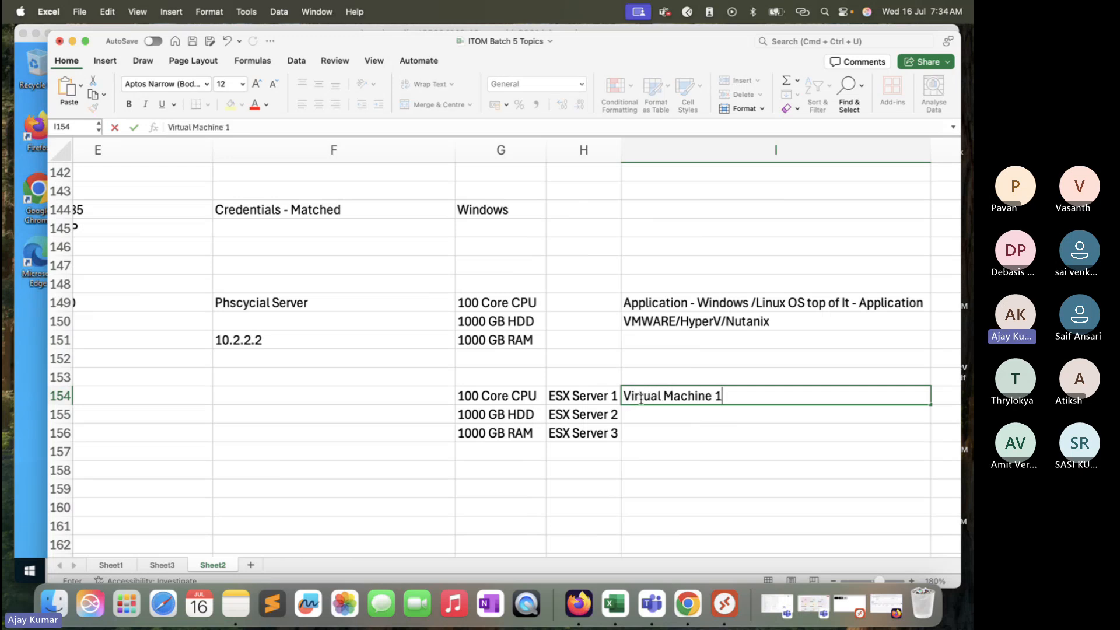
{"action": "type", "text": ", V"}
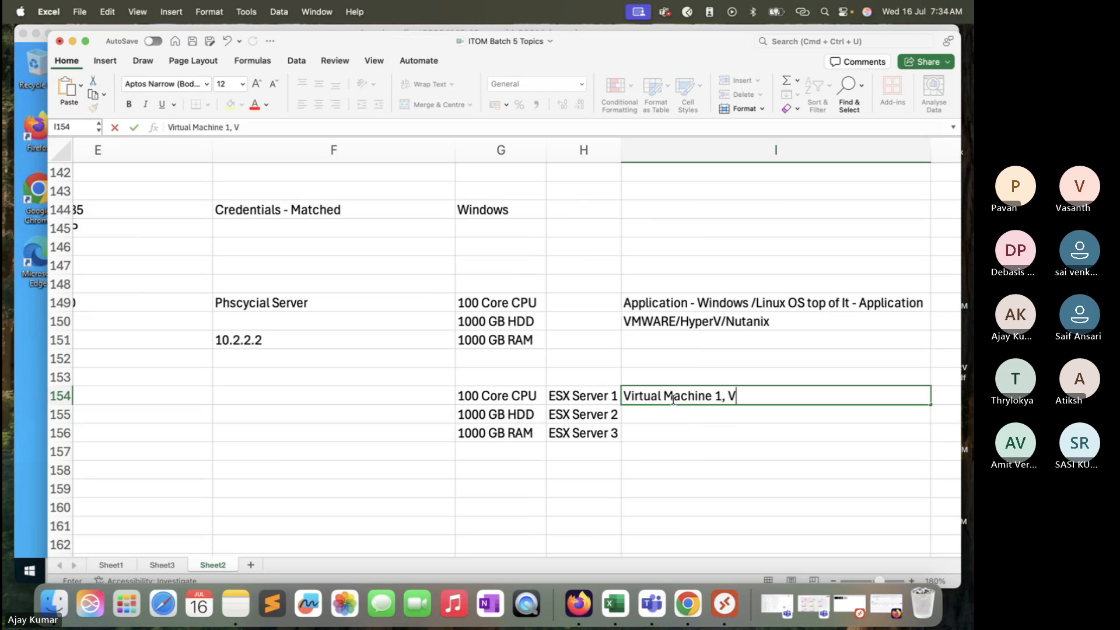
{"action": "type", "text": "<"}
{"action": "key", "text": "BackSpace"}
{"action": "type", "text": "M"}
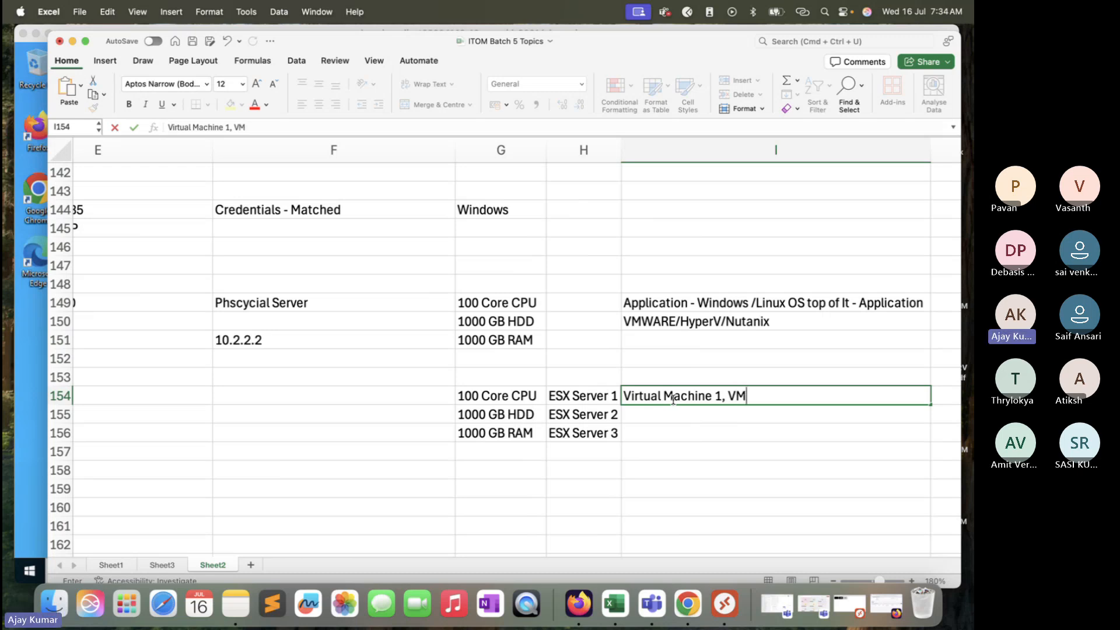
{"action": "type", "text": "2, VM"}
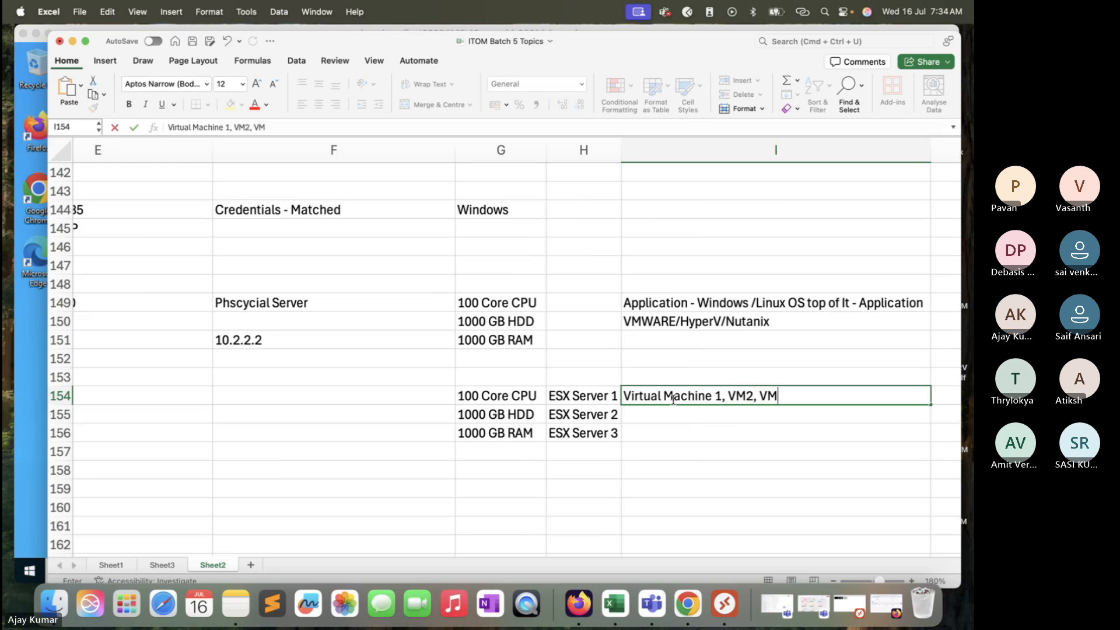
{"action": "type", "text": "3, VM4"}
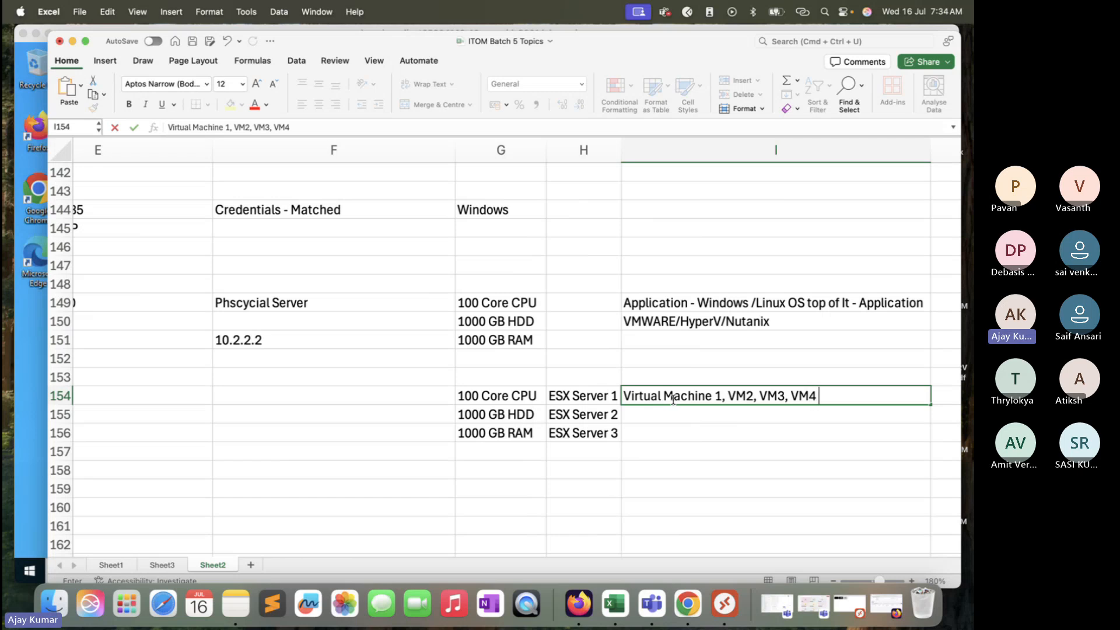
{"action": "type", "text": " <VM5"}
{"action": "key", "text": "BackSpace"}
{"action": "key", "text": "BackSpace"}
{"action": "key", "text": "BackSpace"}
{"action": "key", "text": "BackSpace"}
{"action": "key", "text": "BackSpace"}
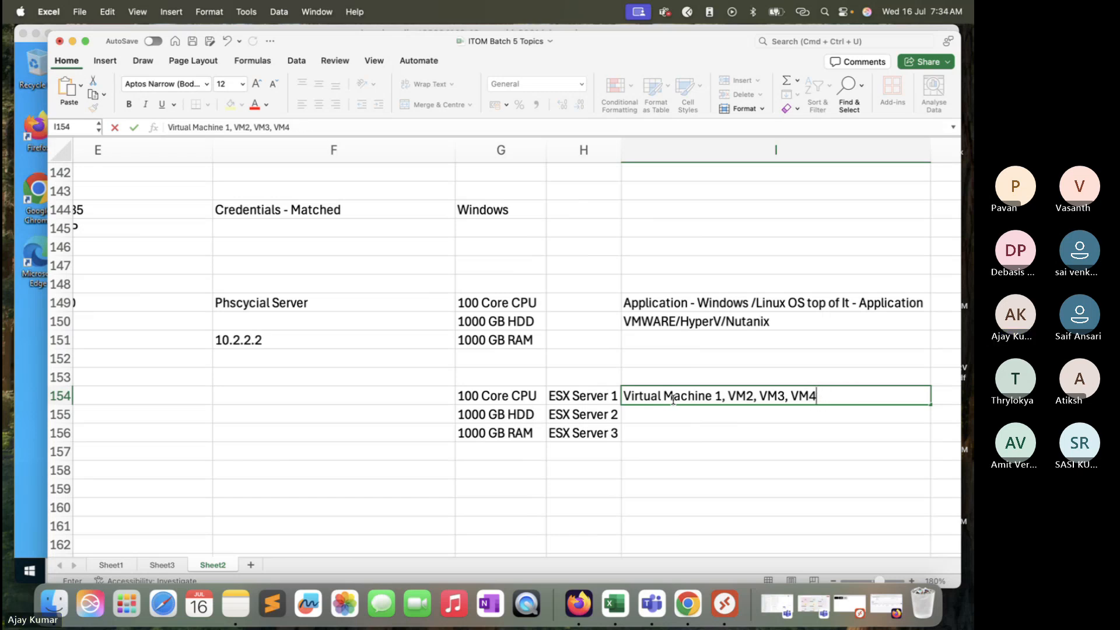
{"action": "type", "text": ", VM%"}
{"action": "left_click", "coordinate": [665, 453]}
{"action": "double_click", "coordinate": [745, 396]}
{"action": "left_click", "coordinate": [848, 395]}
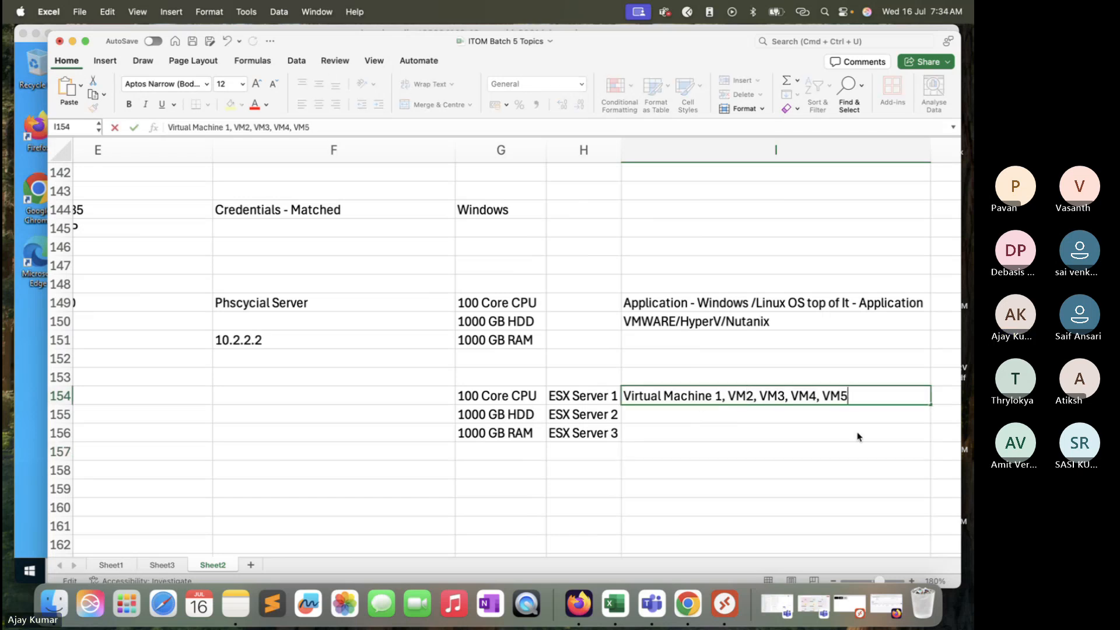
Step: Copy the virtual machine list from I154 into I155 and I156
{"action": "left_click", "coordinate": [763, 430]}
{"action": "left_click", "coordinate": [766, 396]}
{"action": "key", "text": "super+c"}
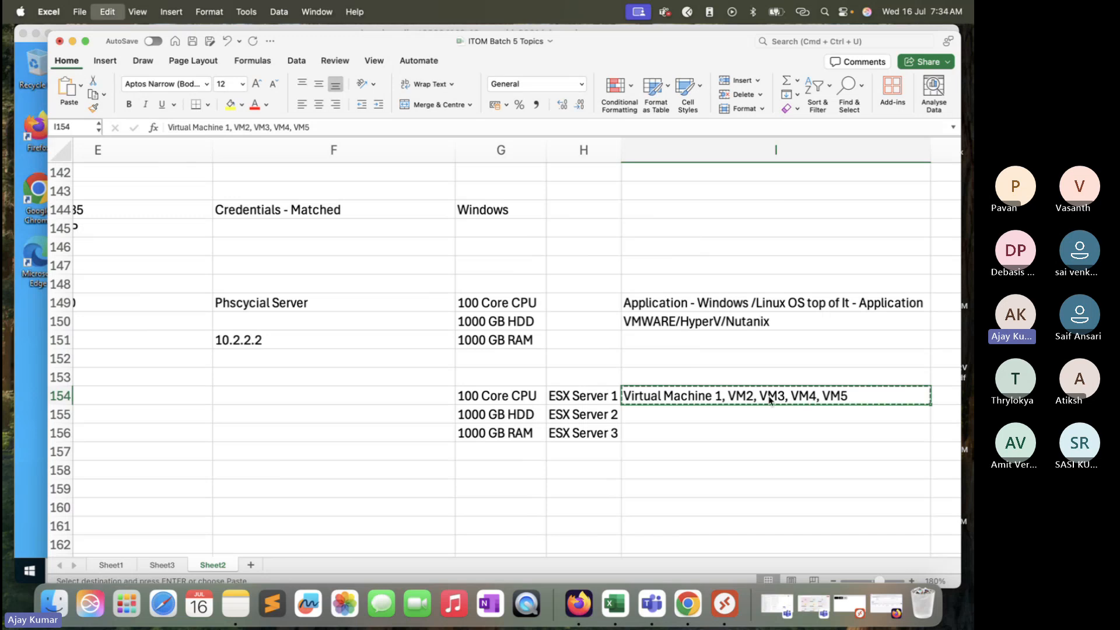
{"action": "left_click", "coordinate": [753, 411]}
{"action": "key", "text": "super+v"}
{"action": "left_click", "coordinate": [748, 433]}
{"action": "key", "text": "super+v"}
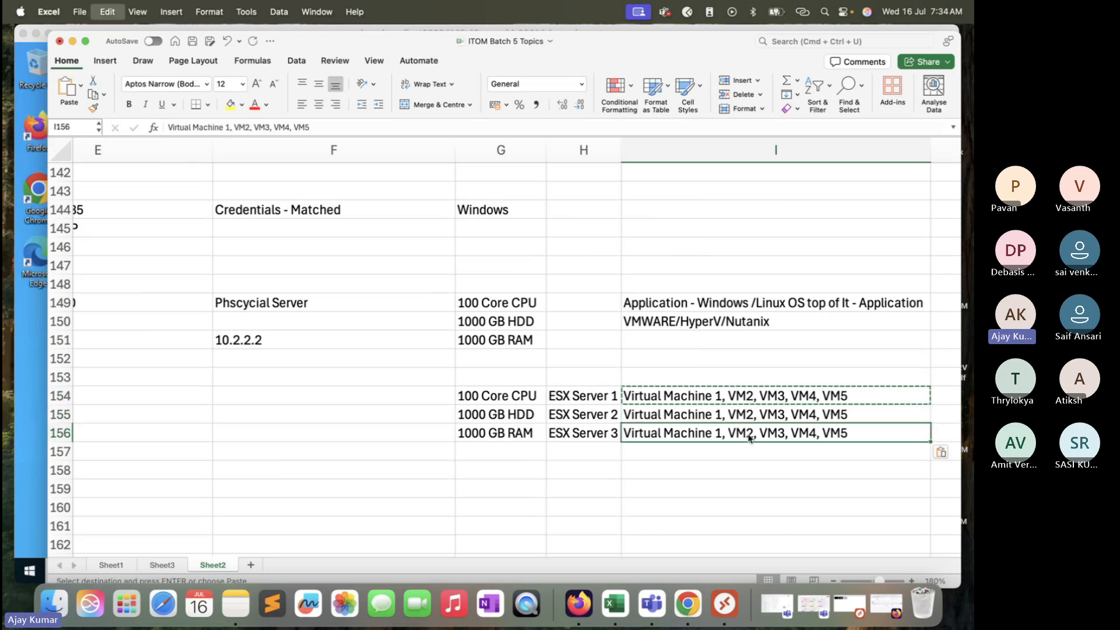
Step: Review the specs, ESX servers and virtual machine layout in G154:I156 by selecting each column range
{"action": "left_click_drag", "start_coordinate": [496, 397], "coordinate": [512, 433]}
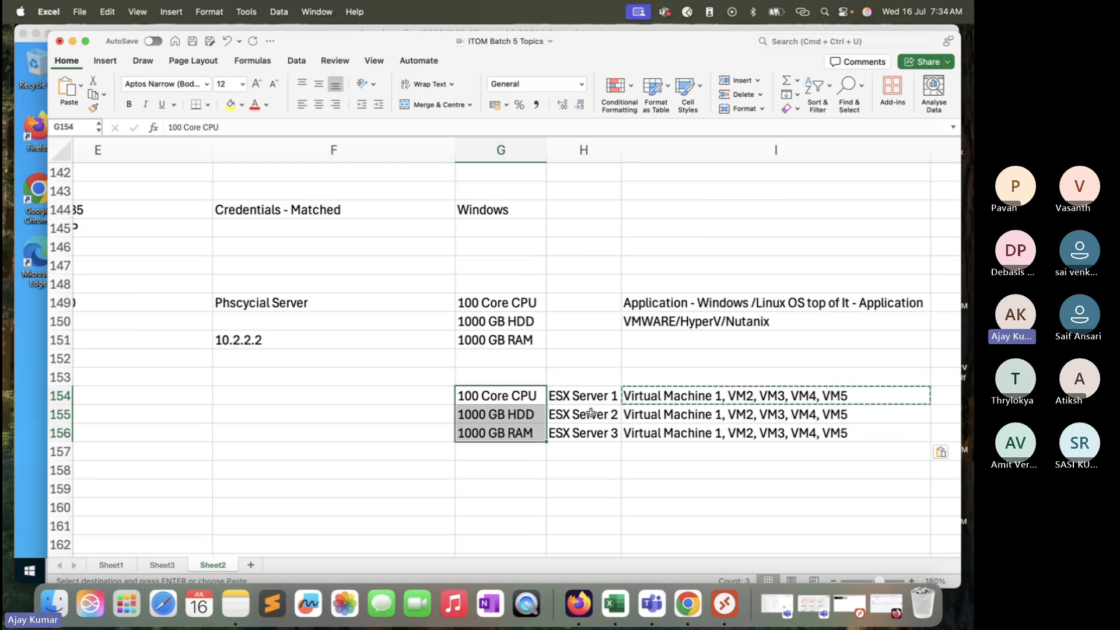
{"action": "left_click_drag", "start_coordinate": [585, 403], "coordinate": [594, 435]}
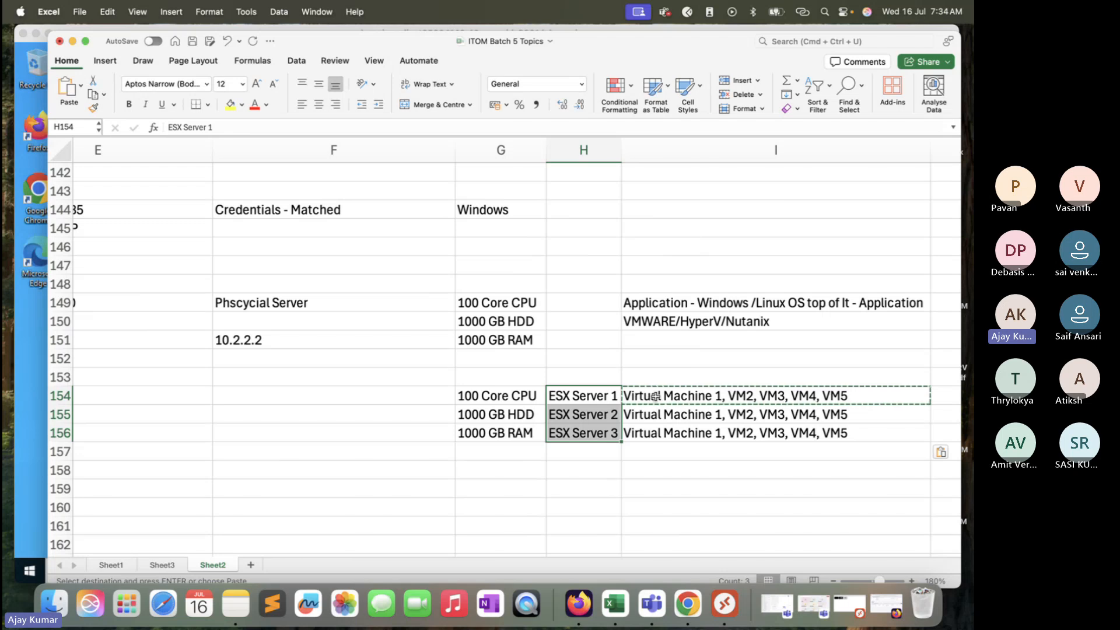
{"action": "left_click_drag", "start_coordinate": [656, 396], "coordinate": [657, 415]}
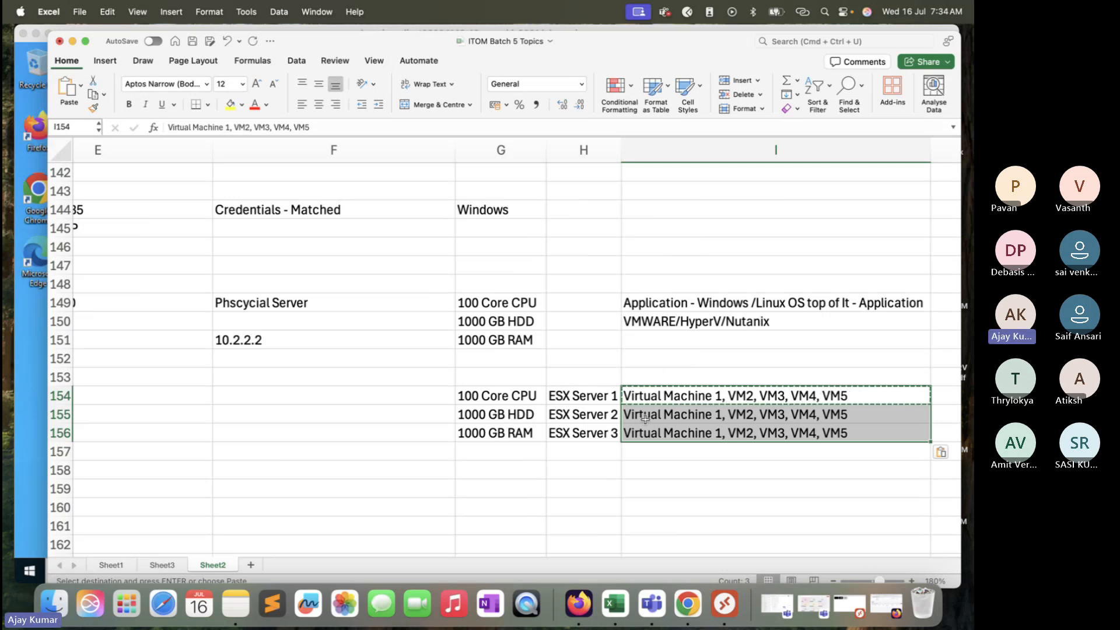
{"action": "left_click", "coordinate": [703, 402]}
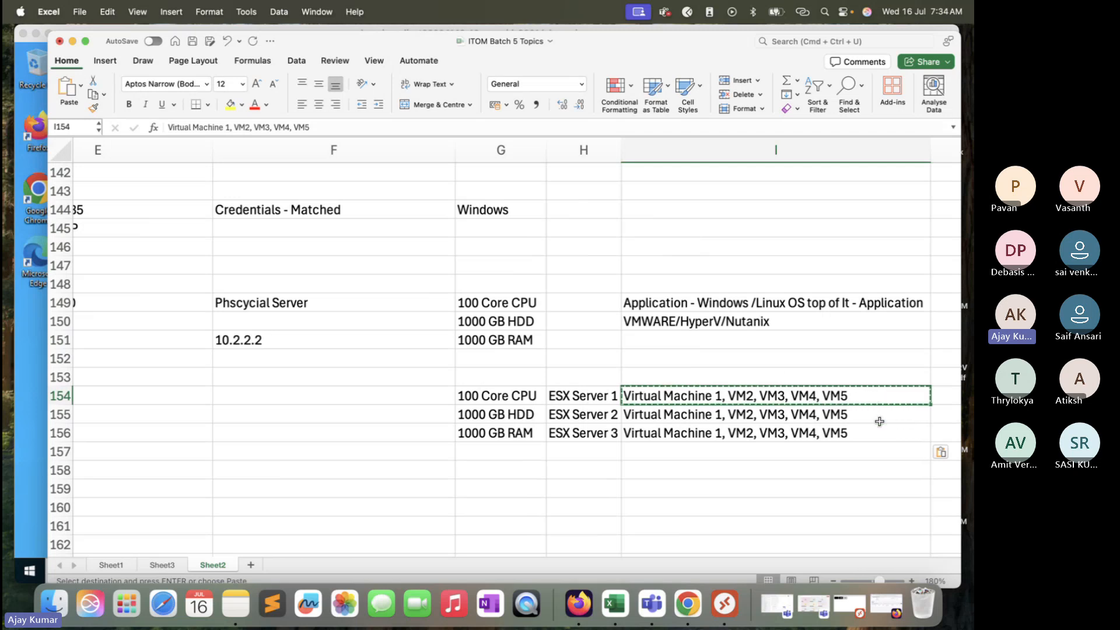
{"action": "left_click_drag", "start_coordinate": [881, 396], "coordinate": [888, 428]}
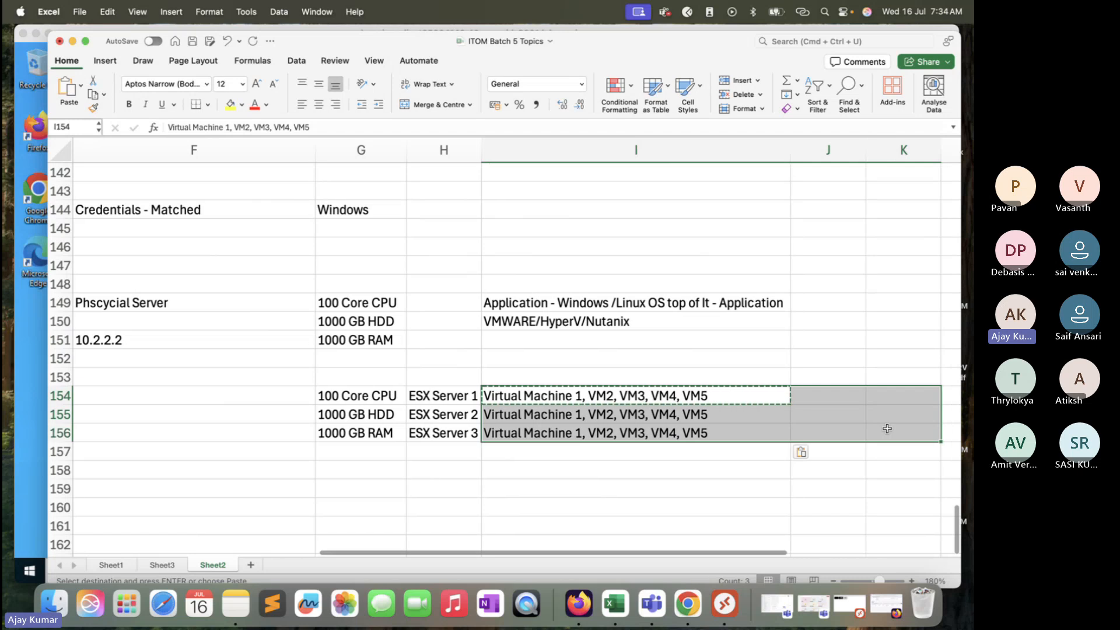
{"action": "left_click", "coordinate": [733, 468]}
{"action": "left_click_drag", "start_coordinate": [742, 391], "coordinate": [741, 436]}
{"action": "left_click", "coordinate": [747, 428]}
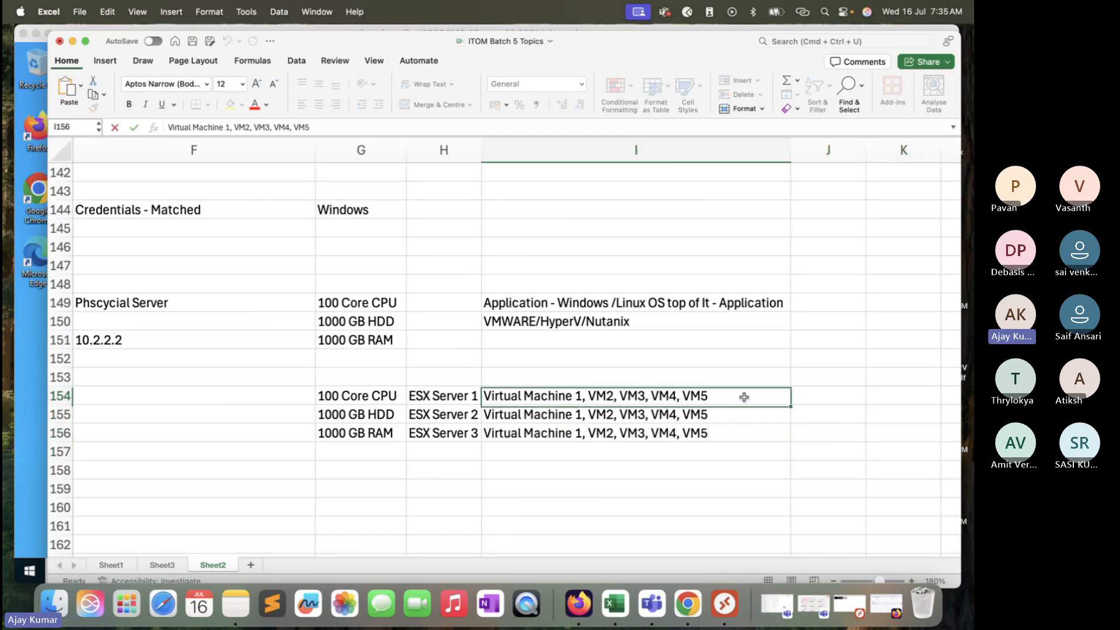
{"action": "left_click_drag", "start_coordinate": [744, 395], "coordinate": [743, 430]}
{"action": "left_click", "coordinate": [736, 469]}
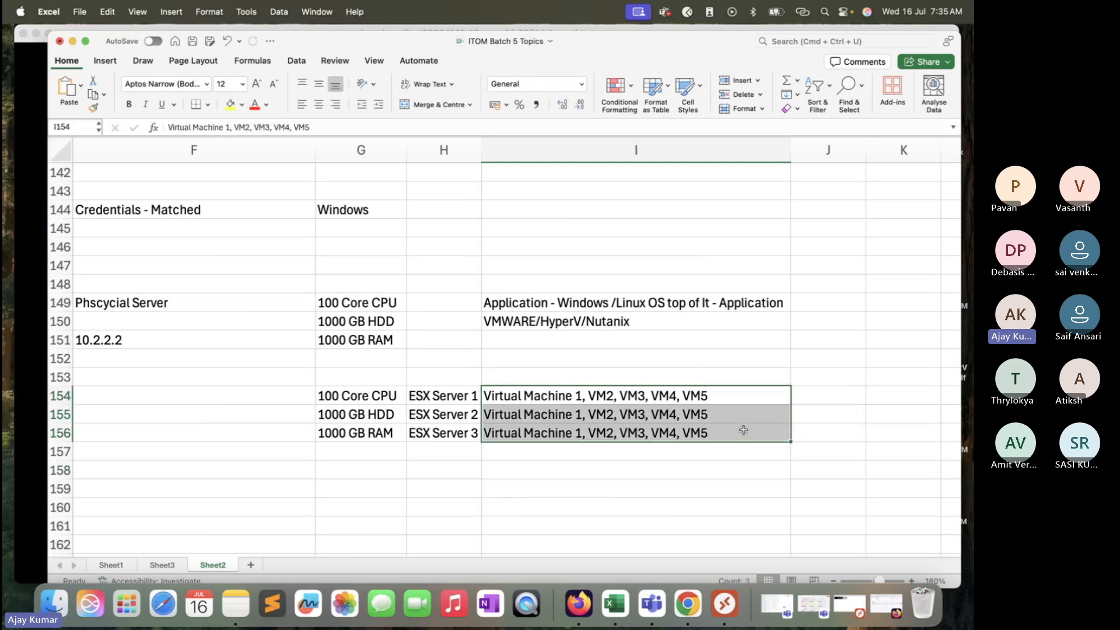
{"action": "left_click", "coordinate": [708, 304]}
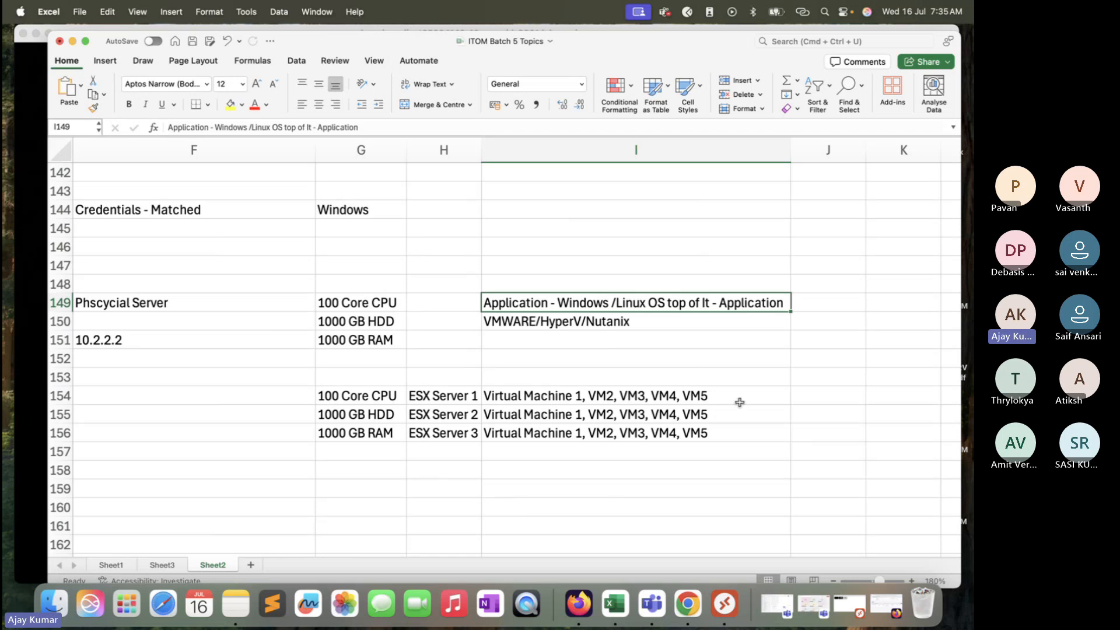
{"action": "left_click_drag", "start_coordinate": [738, 400], "coordinate": [745, 431]}
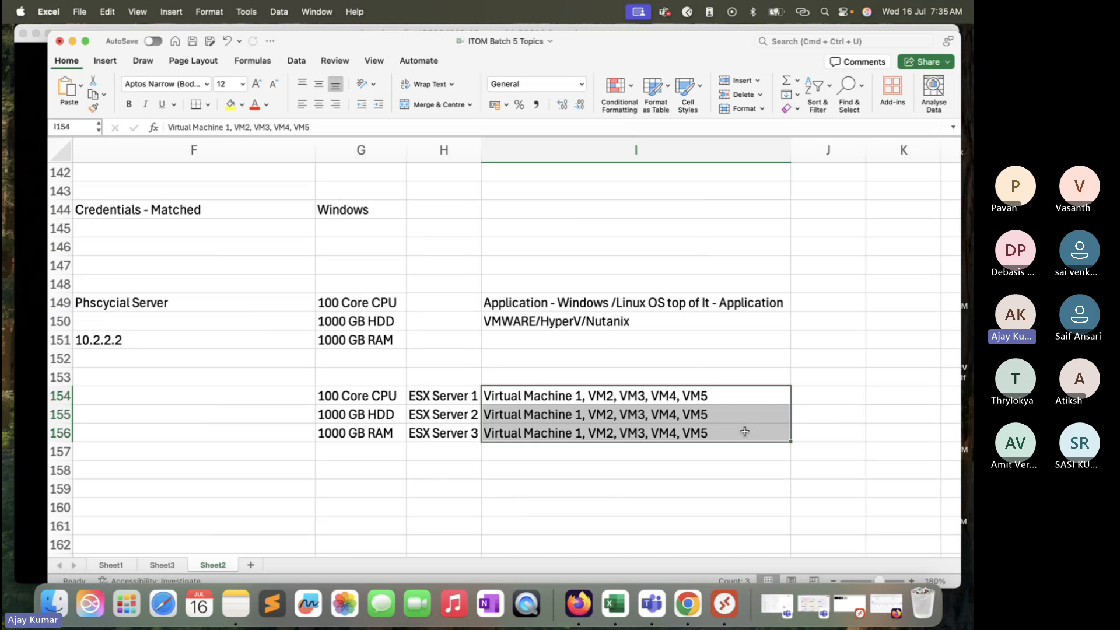
Step: Copy 10.2.2.2 from F151 into F159 and append " - Vcenter" to it
{"action": "scroll", "coordinate": [583, 368], "scroll_direction": "down", "scroll_amount": 6}
{"action": "scroll", "coordinate": [583, 368], "scroll_direction": "left", "scroll_amount": 4}
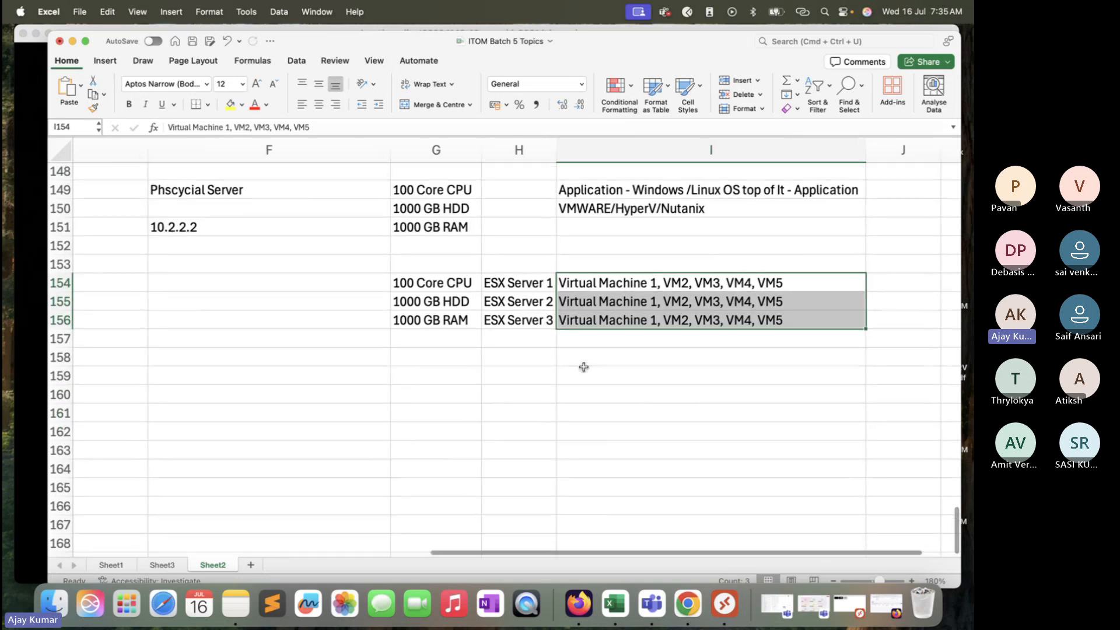
{"action": "scroll", "coordinate": [583, 367], "scroll_direction": "up", "scroll_amount": 5}
{"action": "scroll", "coordinate": [584, 367], "scroll_direction": "left", "scroll_amount": 1}
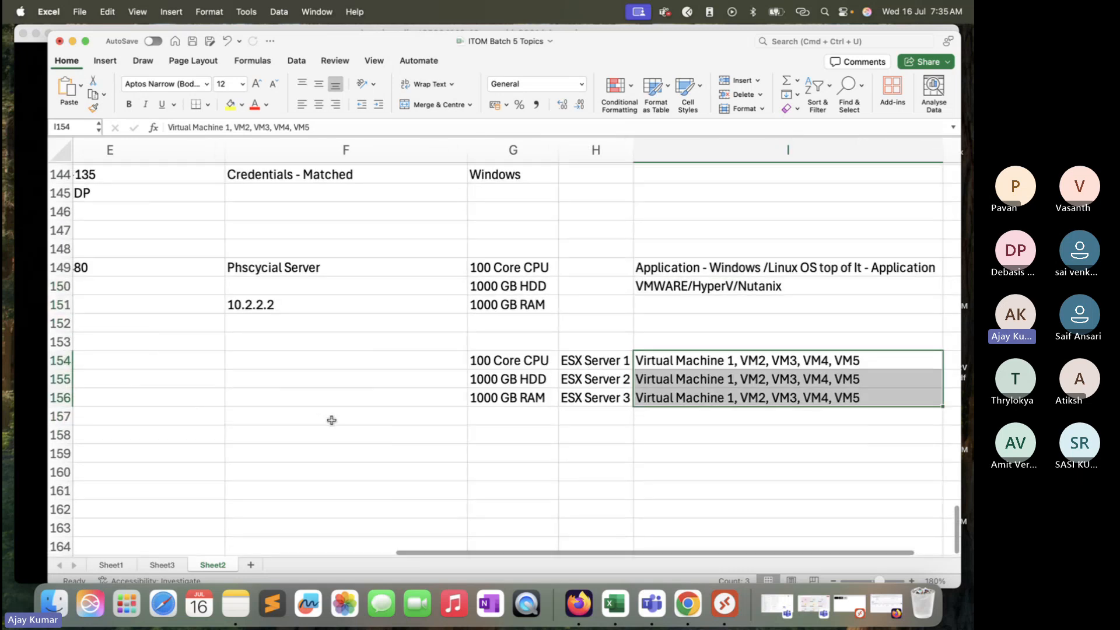
{"action": "scroll", "coordinate": [332, 420], "scroll_direction": "down", "scroll_amount": 3}
{"action": "scroll", "coordinate": [533, 300], "scroll_direction": "up", "scroll_amount": 1}
{"action": "scroll", "coordinate": [533, 300], "scroll_direction": "left", "scroll_amount": 1}
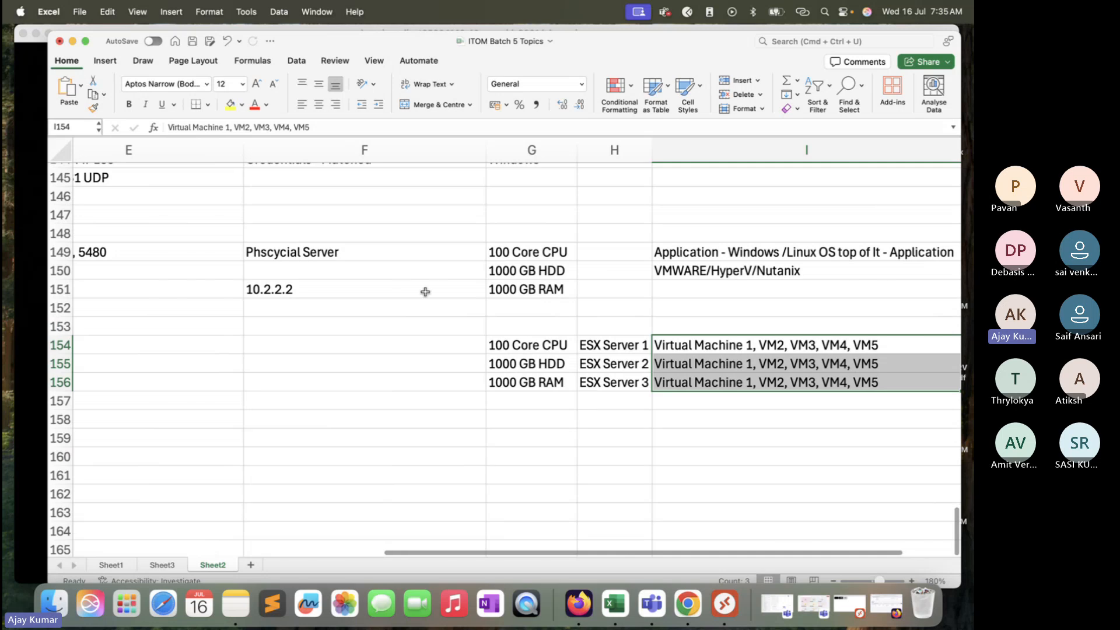
{"action": "left_click", "coordinate": [344, 293]}
{"action": "key", "text": "super+c"}
{"action": "left_click", "coordinate": [325, 443]}
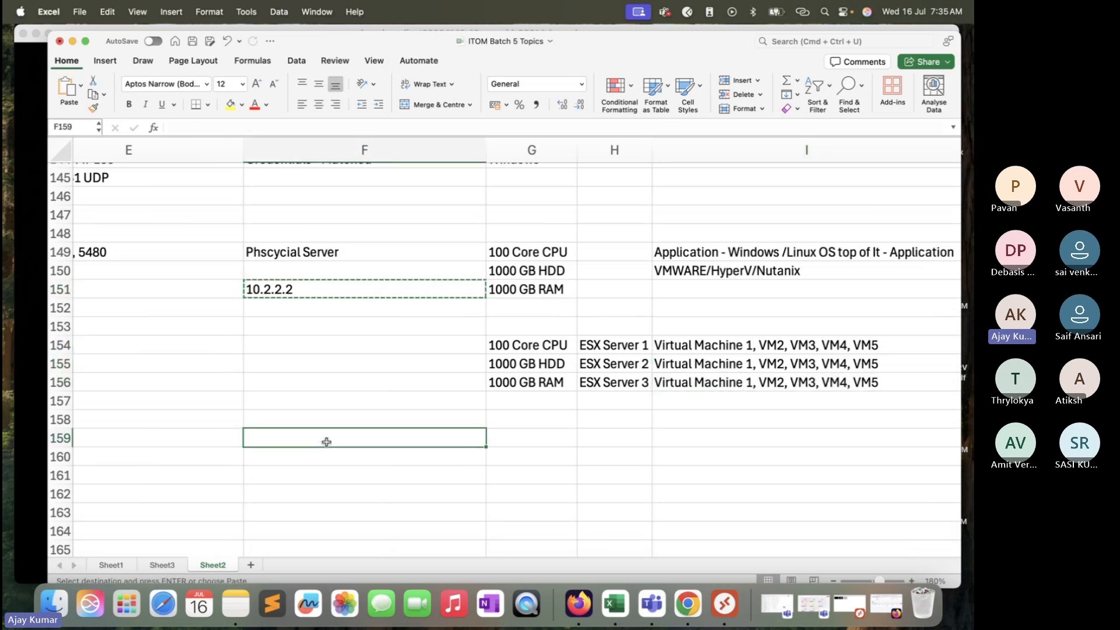
{"action": "key", "text": "super+v"}
{"action": "double_click", "coordinate": [379, 445]}
{"action": "type", "text": "- V"}
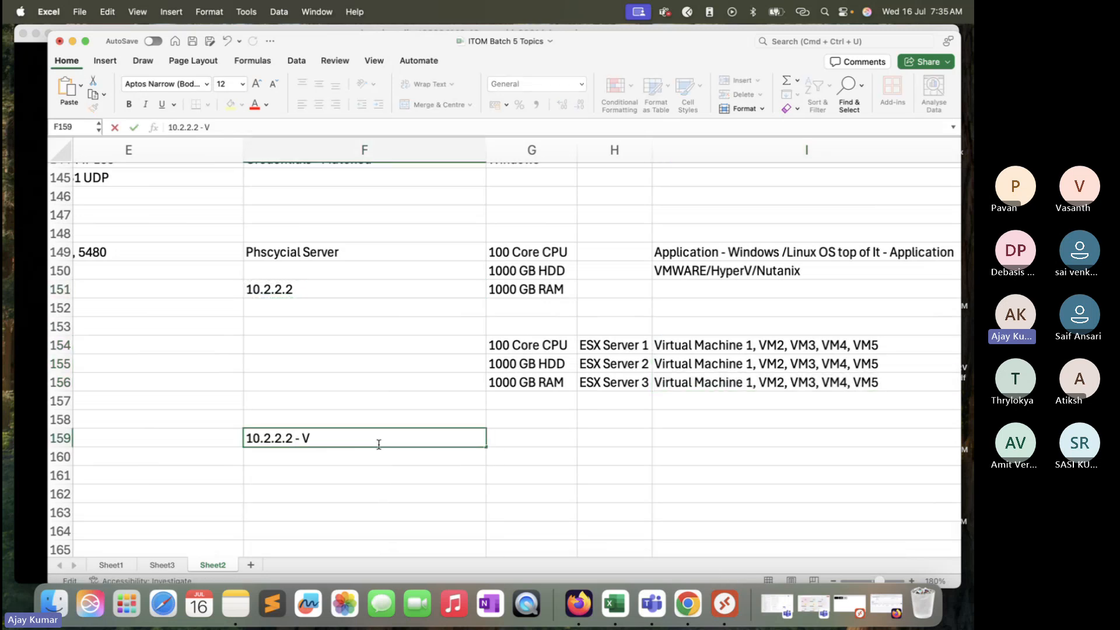
{"action": "type", "text": "center"}
{"action": "left_click", "coordinate": [357, 465]}
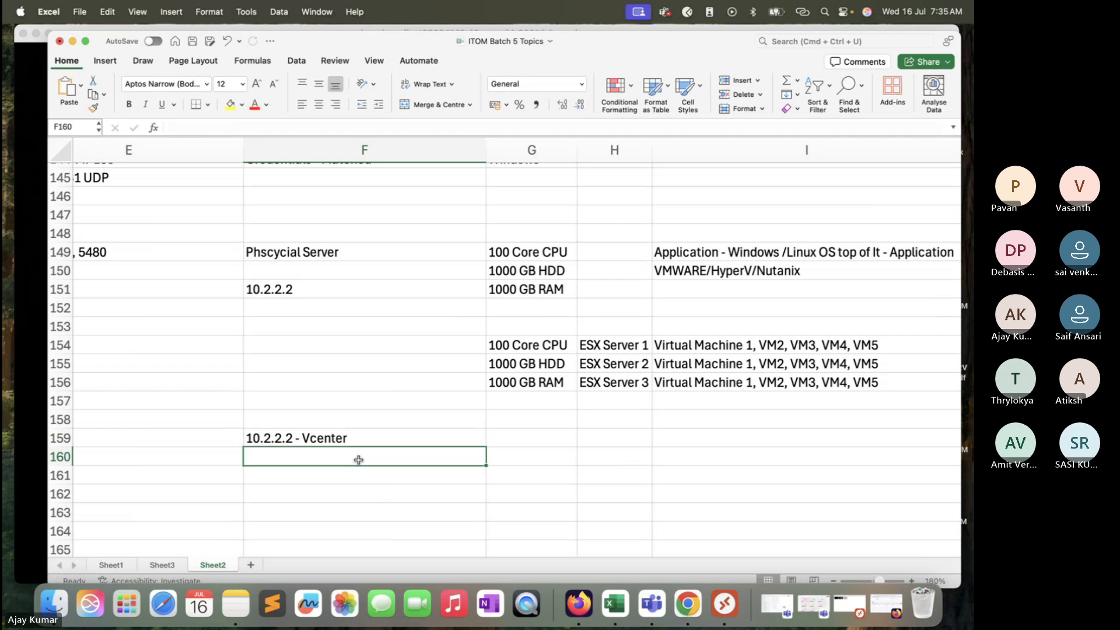
Step: Copy ESX Server 1 from H154 into cell E160
{"action": "left_click", "coordinate": [229, 459]}
{"action": "left_click", "coordinate": [692, 343]}
{"action": "key", "text": "super+c"}
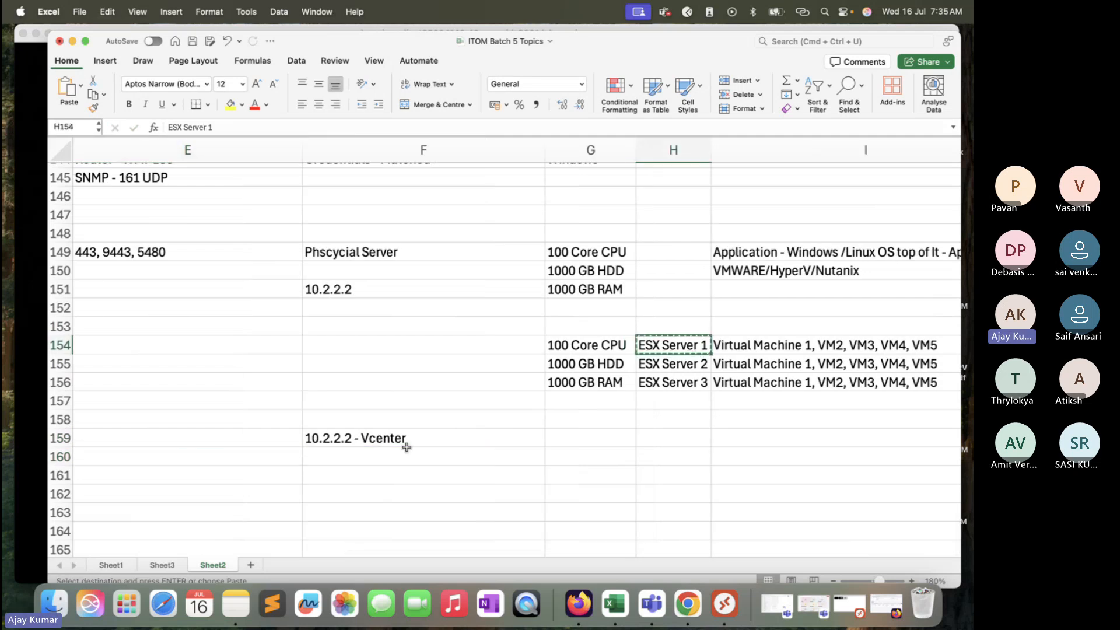
{"action": "left_click", "coordinate": [287, 460]}
{"action": "key", "text": "super+v"}
{"action": "left_click", "coordinate": [341, 458]}
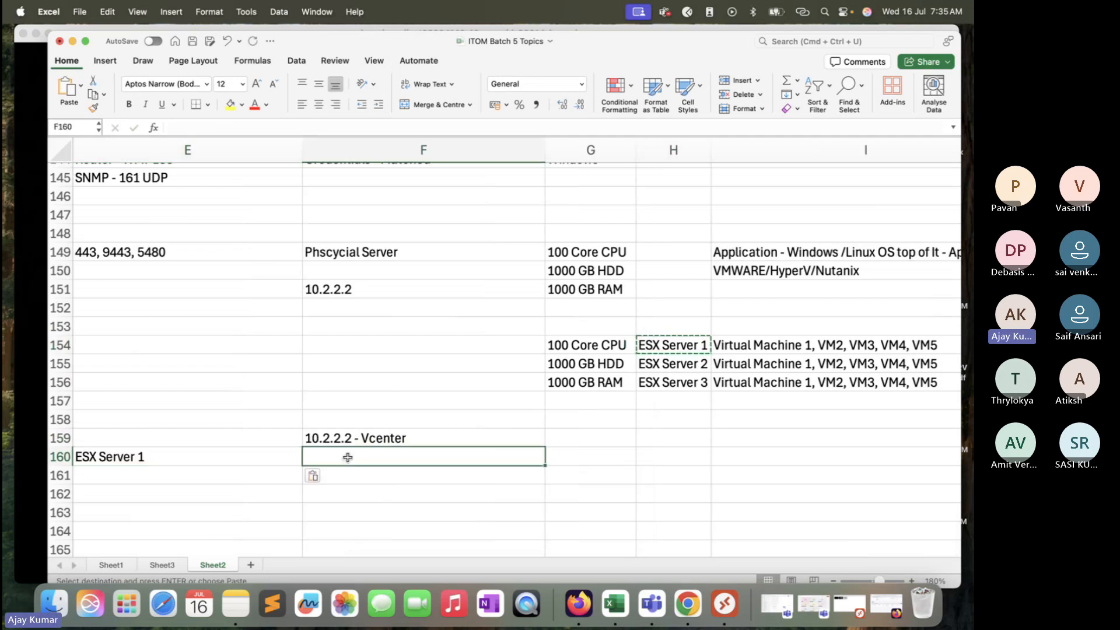
{"action": "key", "text": "Escape"}
Step: Copy ESX Server 2 into F160 and G160, editing G160 to ESX Server 3
{"action": "left_click", "coordinate": [671, 364]}
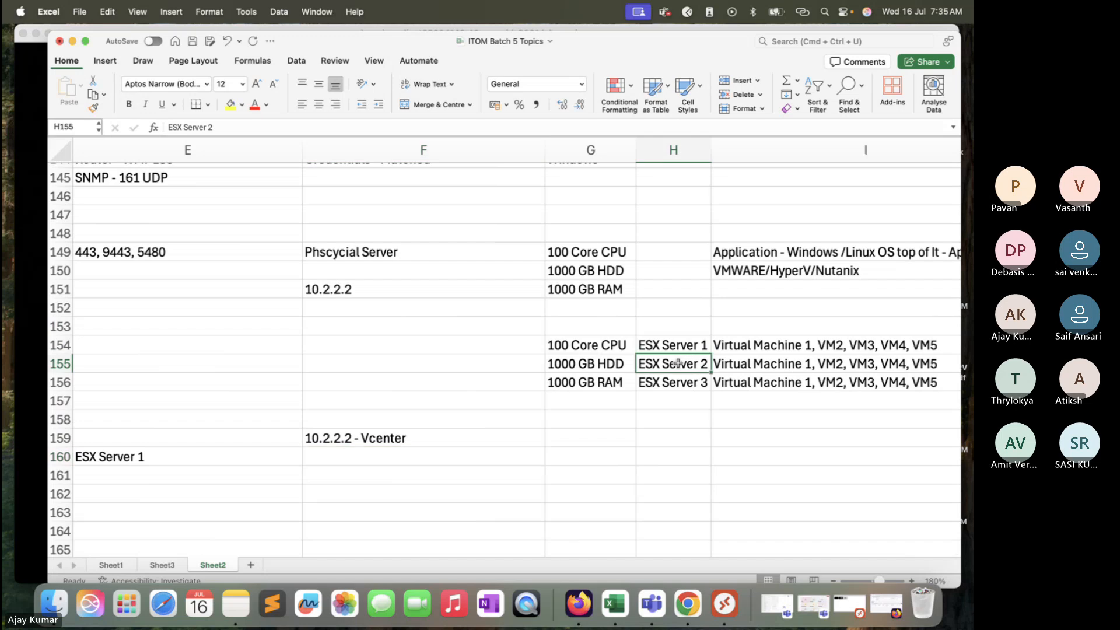
{"action": "key", "text": "super+c"}
{"action": "left_click", "coordinate": [470, 454]}
{"action": "key", "text": "super+v"}
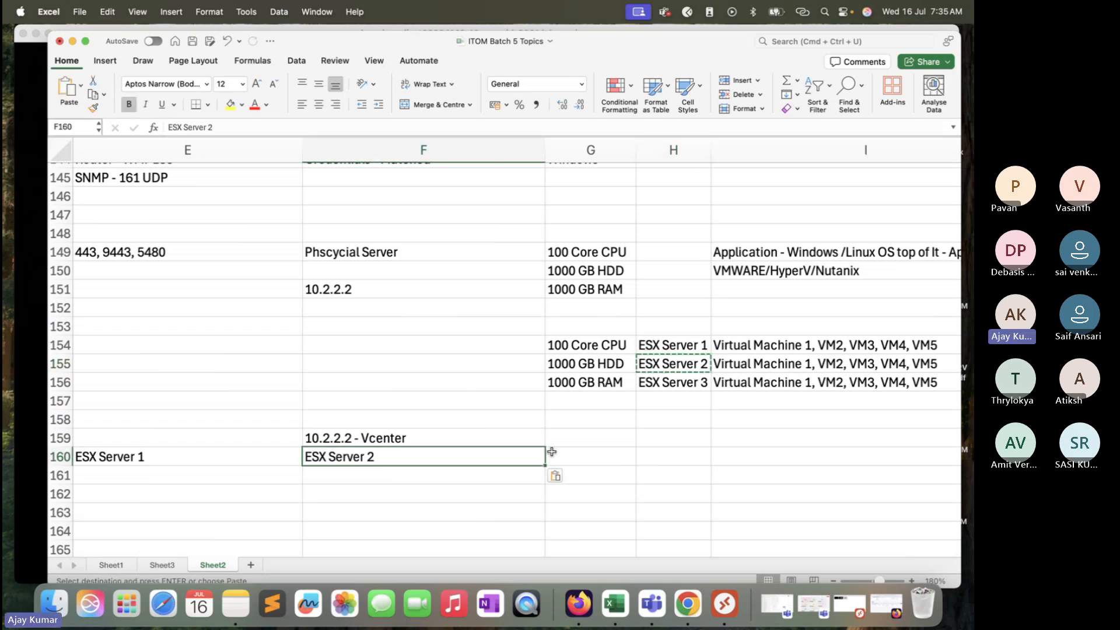
{"action": "left_click", "coordinate": [577, 459]}
{"action": "key", "text": "super+v"}
{"action": "double_click", "coordinate": [622, 456]}
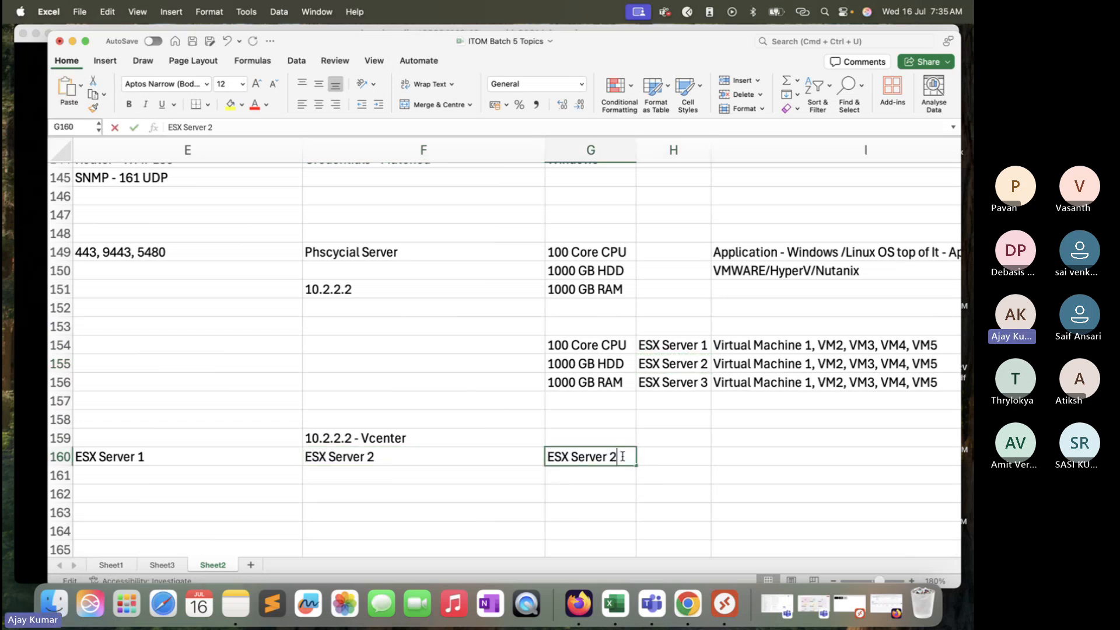
{"action": "key", "text": "BackSpace"}
{"action": "type", "text": "3"}
Step: Copy the virtual machine list from I154 into cell E162 below ESX Server 1
{"action": "left_click", "coordinate": [791, 345]}
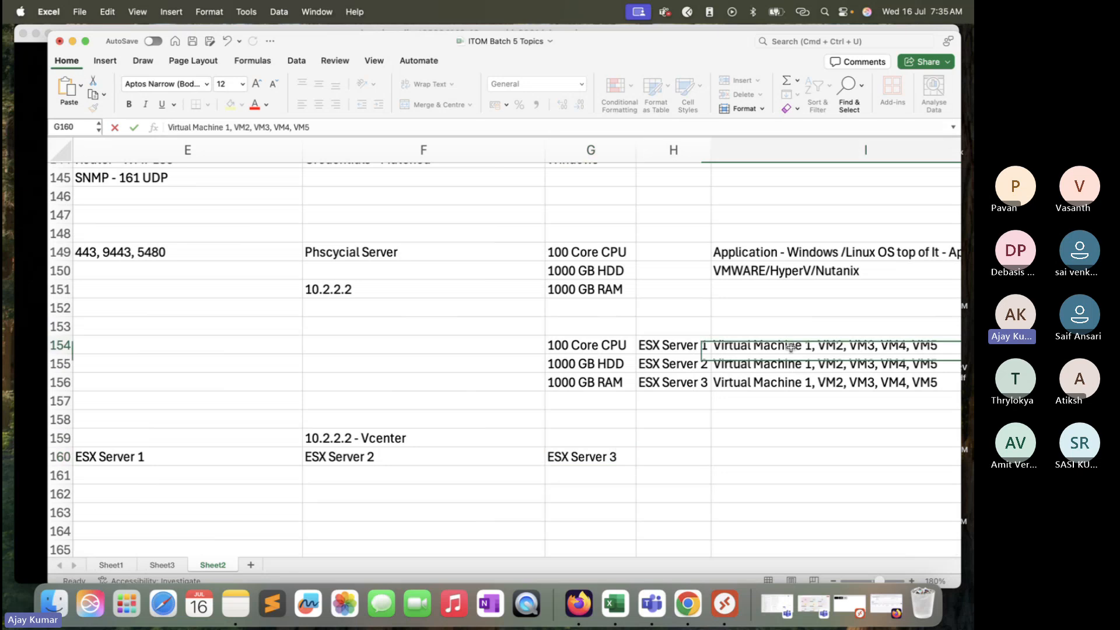
{"action": "key", "text": "super+c"}
{"action": "scroll", "coordinate": [793, 351], "scroll_direction": "right", "scroll_amount": 2}
{"action": "scroll", "coordinate": [508, 449], "scroll_direction": "left", "scroll_amount": 5}
{"action": "scroll", "coordinate": [498, 448], "scroll_direction": "right", "scroll_amount": 1}
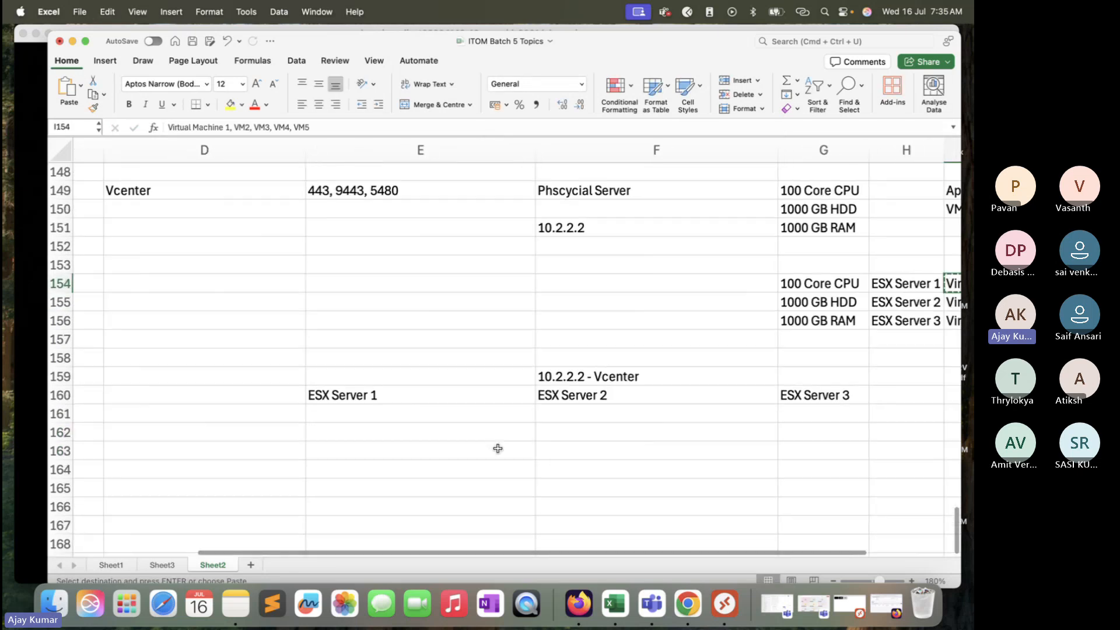
{"action": "left_click", "coordinate": [400, 409]}
{"action": "left_click", "coordinate": [393, 427]}
{"action": "key", "text": "super+v"}
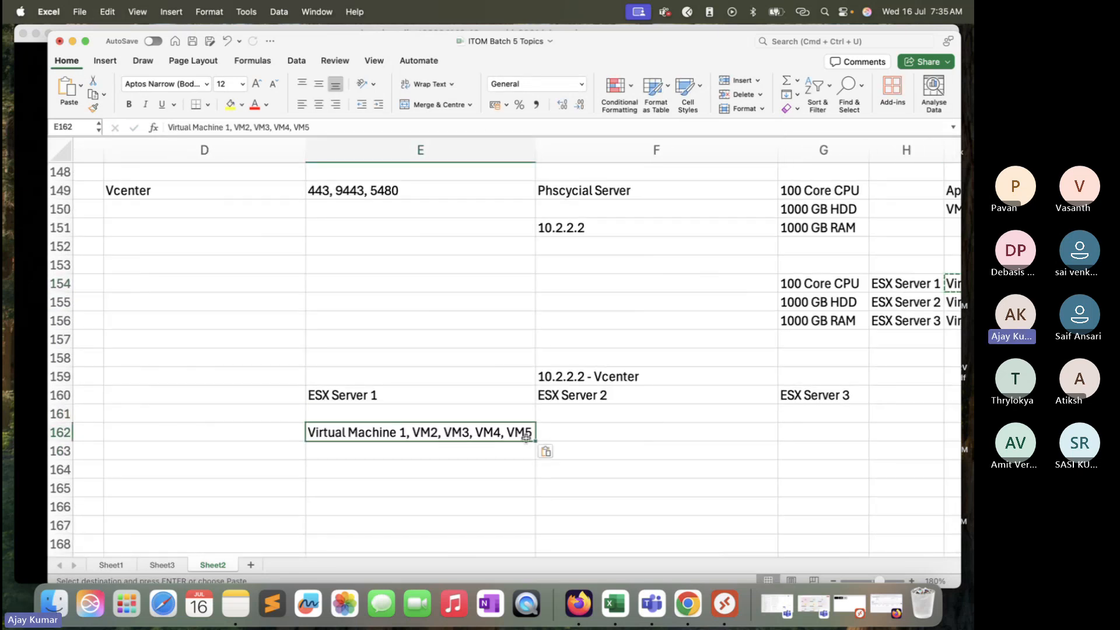
Step: Paste the virtual machine list into F162 and G162 below ESX Server 2 and ESX Server 3
{"action": "left_click", "coordinate": [567, 431]}
{"action": "key", "text": "super+v"}
{"action": "left_click", "coordinate": [808, 427]}
{"action": "key", "text": "super+v"}
{"action": "scroll", "coordinate": [814, 429], "scroll_direction": "right", "scroll_amount": 3}
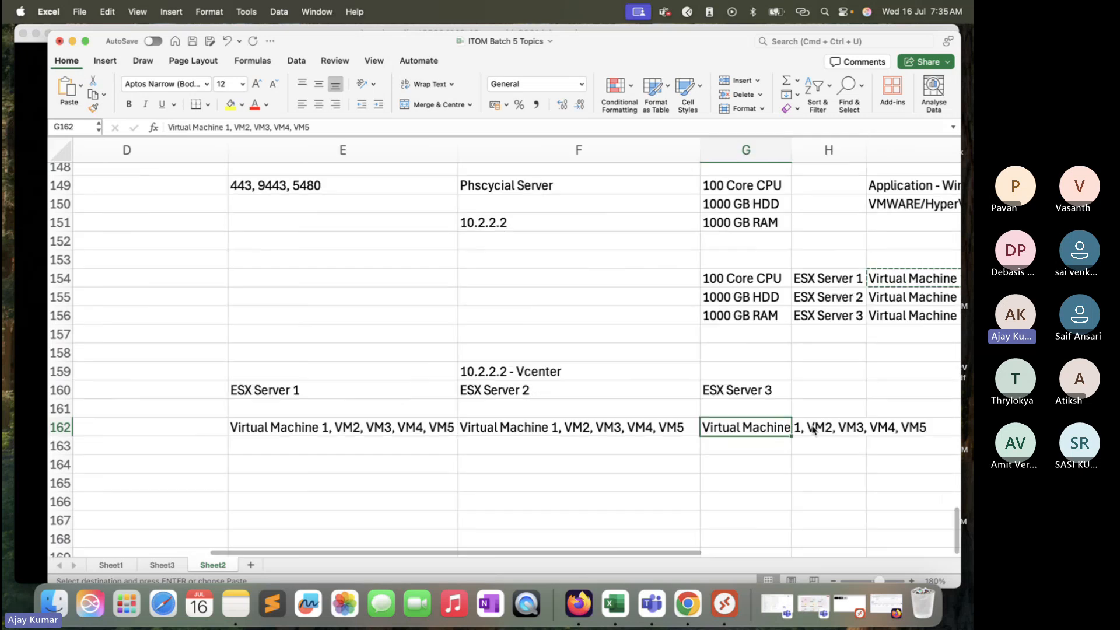
{"action": "left_click_drag", "start_coordinate": [387, 365], "coordinate": [873, 434]}
{"action": "scroll", "coordinate": [556, 483], "scroll_direction": "left", "scroll_amount": 5}
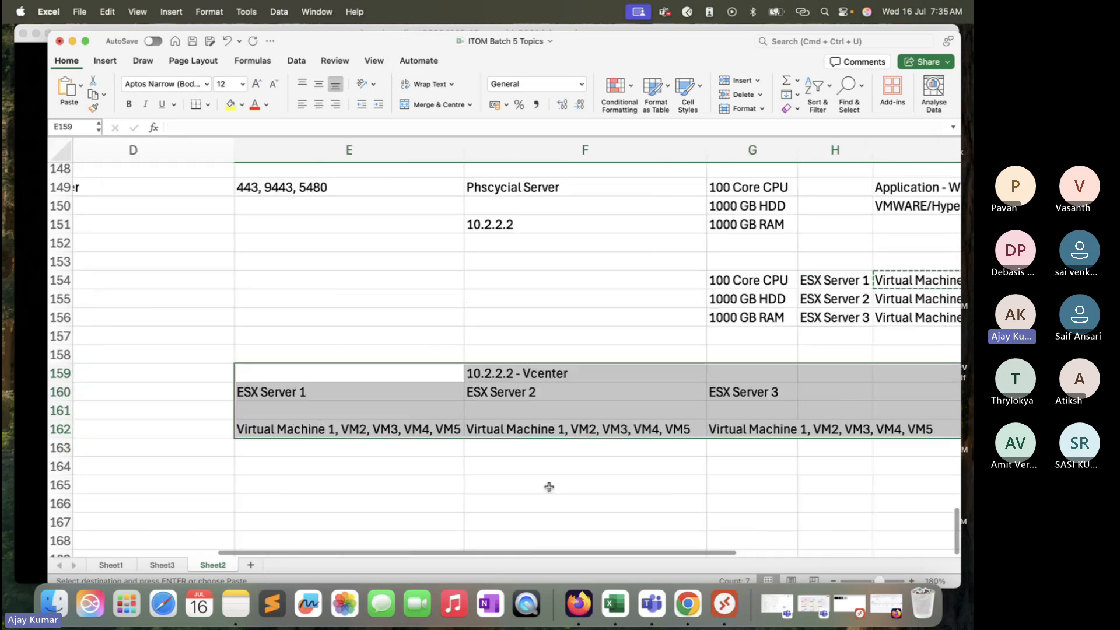
Step: Append " - 10.1.1.1" to ESX Server 1 in cell E160
{"action": "double_click", "coordinate": [295, 410]}
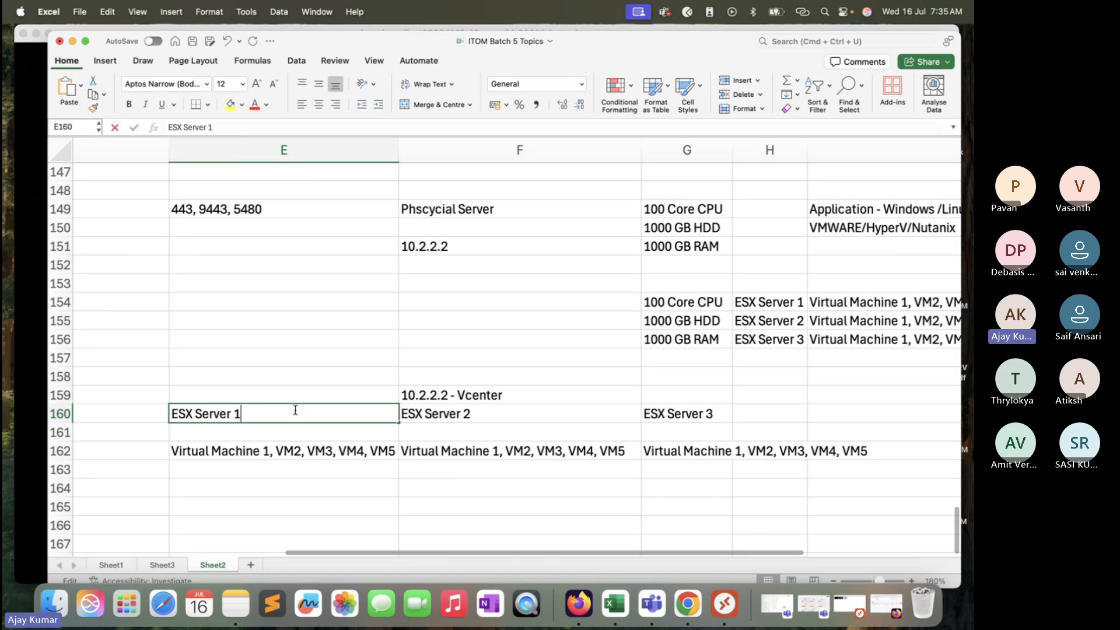
{"action": "type", "text": "- 10.1.1..1"}
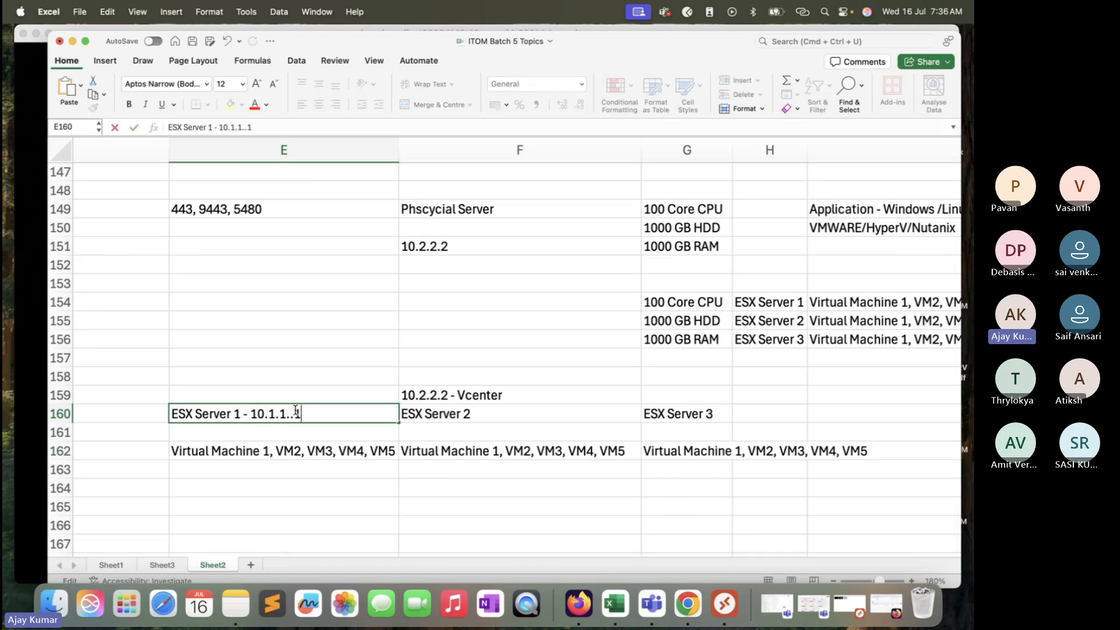
{"action": "key", "text": "BackSpace"}
{"action": "key", "text": "BackSpace"}
{"action": "type", "text": "1"}
Step: Append " - 10.2.2.2" to ESX Server 2 in cell F160
{"action": "double_click", "coordinate": [517, 413]}
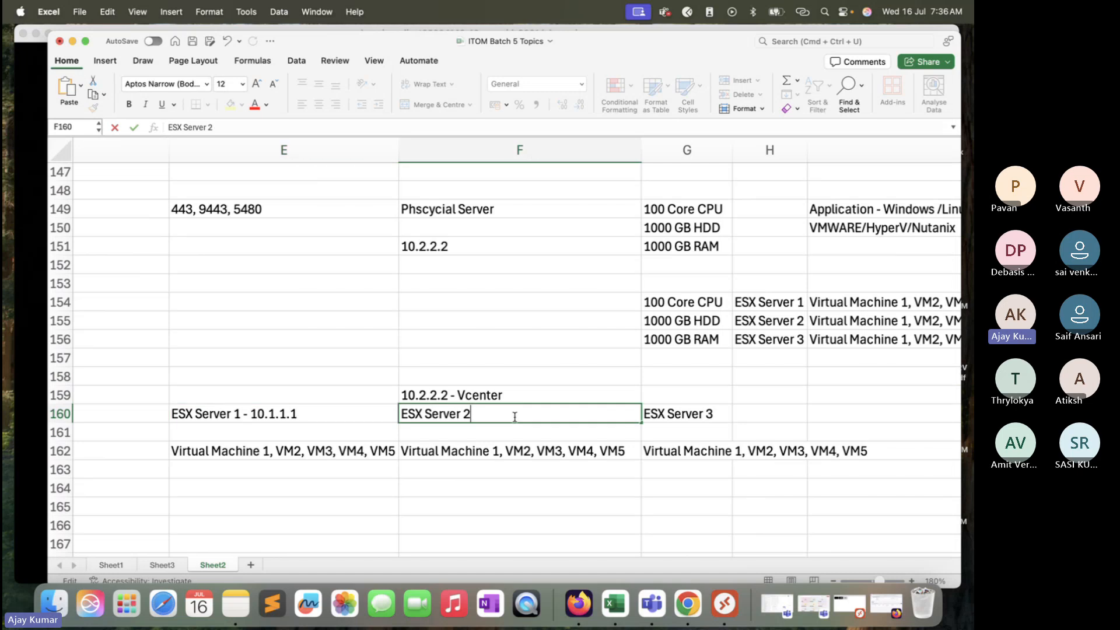
{"action": "type", "text": "- 10.2"}
{"action": "key", "text": "BackSpace"}
{"action": "key", "text": "BackSpace"}
{"action": "type", "text": ".2.2.2"}
Step: Append " - 10.2.1.2" to ESX Server 3 in cell G160
{"action": "left_click", "coordinate": [725, 413]}
{"action": "double_click", "coordinate": [724, 413]}
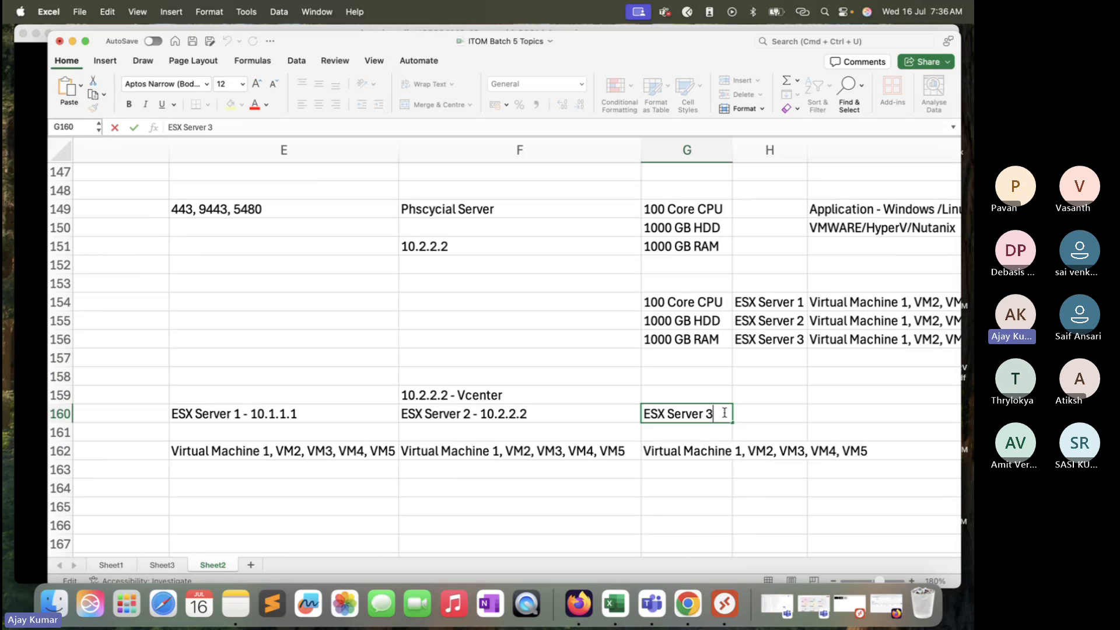
{"action": "type", "text": "- 10.2.2"}
{"action": "key", "text": "BackSpace"}
{"action": "type", "text": "10.2"}
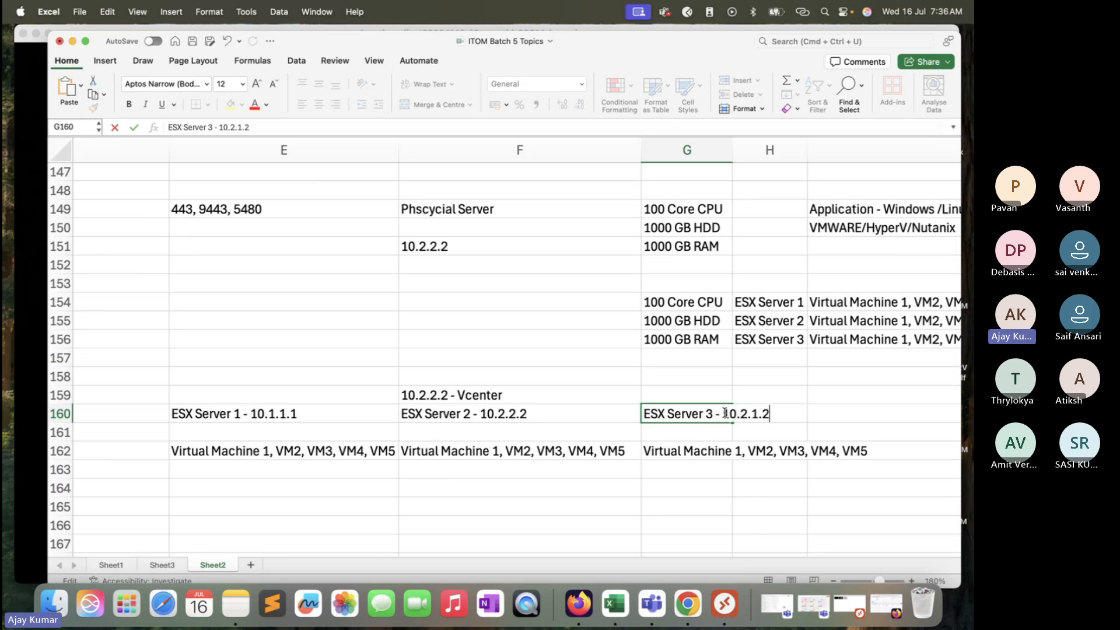
Step: Change ESX Server 2's IP in F160 to 10.3.2.2
{"action": "left_click", "coordinate": [505, 415]}
{"action": "double_click", "coordinate": [505, 415]}
{"action": "key", "text": "BackSpace"}
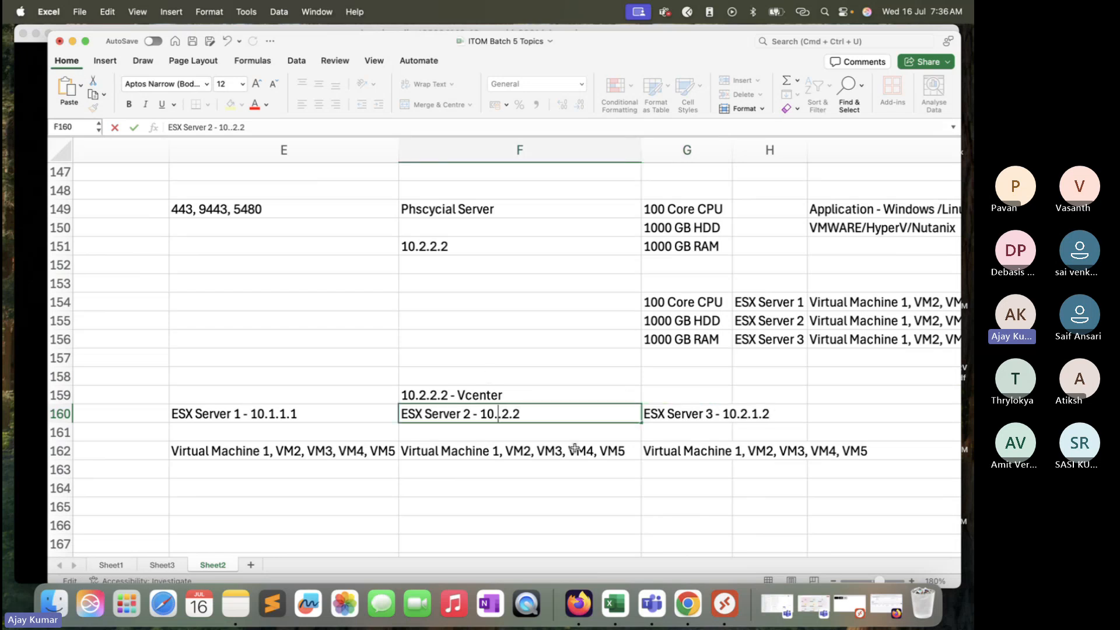
{"action": "type", "text": "3"}
{"action": "left_click", "coordinate": [575, 467]}
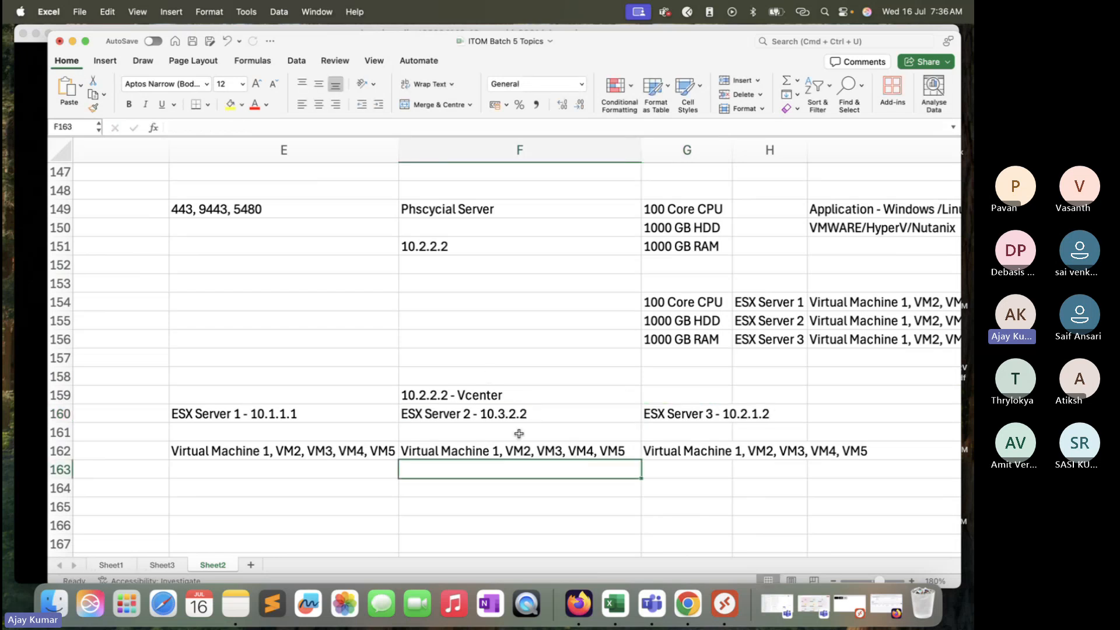
Step: Review the vCenter, ESX server and virtual machine cells of the hierarchy
{"action": "scroll", "coordinate": [519, 435], "scroll_direction": "down", "scroll_amount": 1}
{"action": "scroll", "coordinate": [519, 434], "scroll_direction": "down", "scroll_amount": 3}
{"action": "left_click_drag", "start_coordinate": [304, 341], "coordinate": [430, 412]}
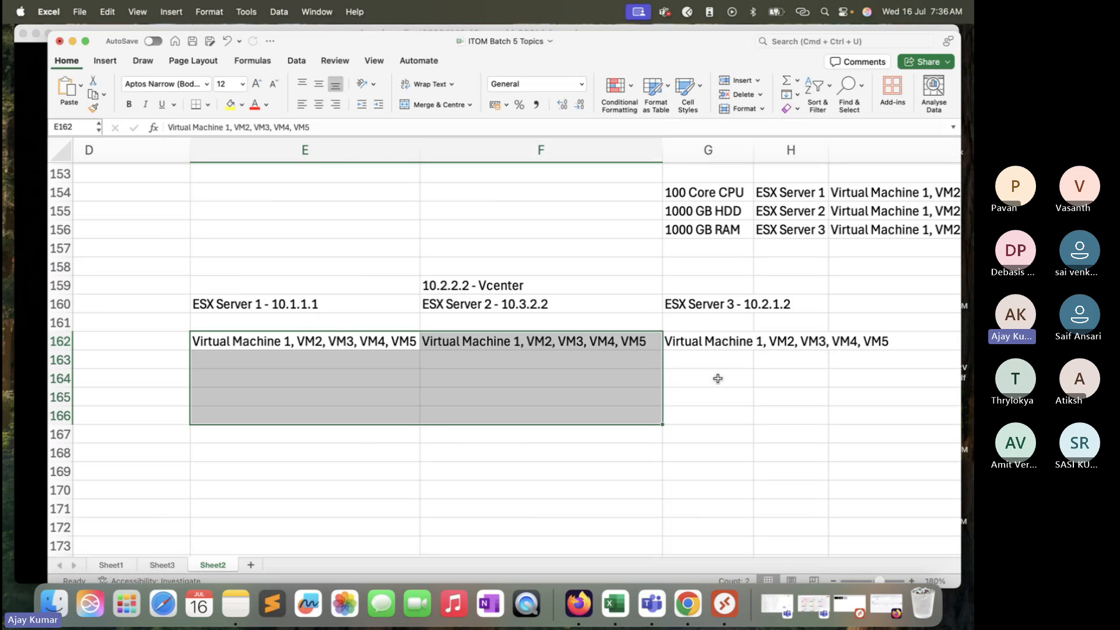
{"action": "left_click", "coordinate": [529, 283]}
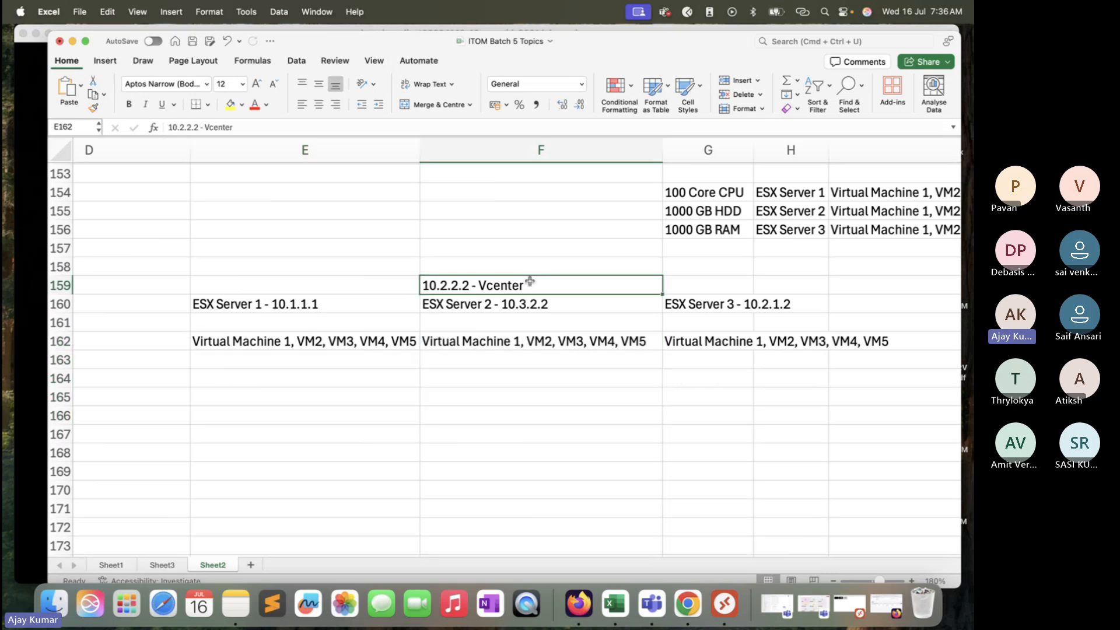
{"action": "left_click", "coordinate": [533, 379]}
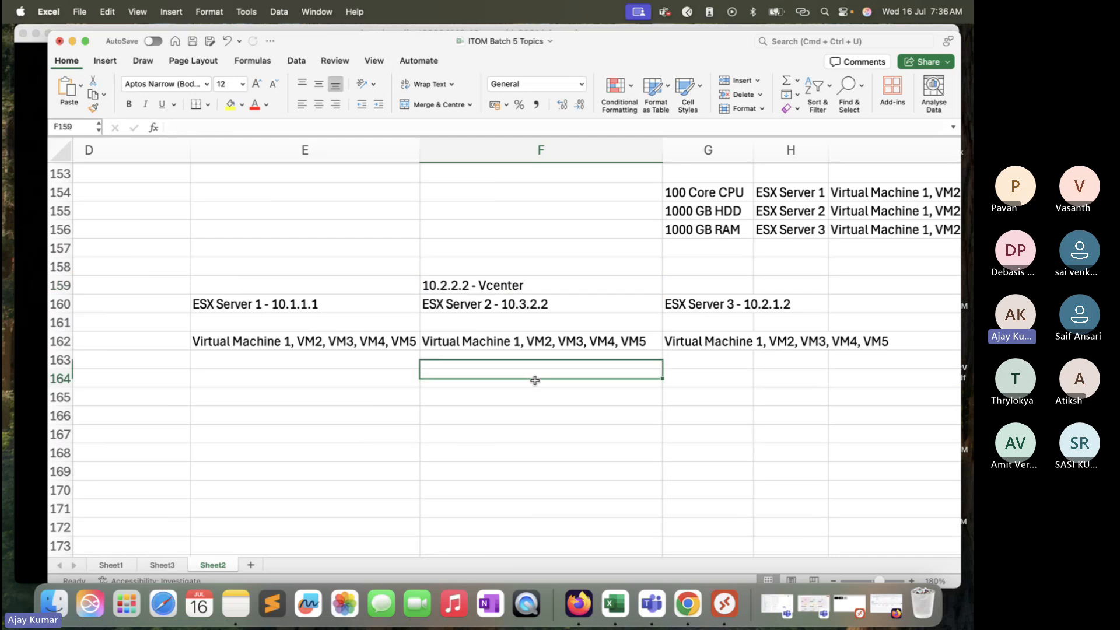
{"action": "left_click", "coordinate": [538, 285]}
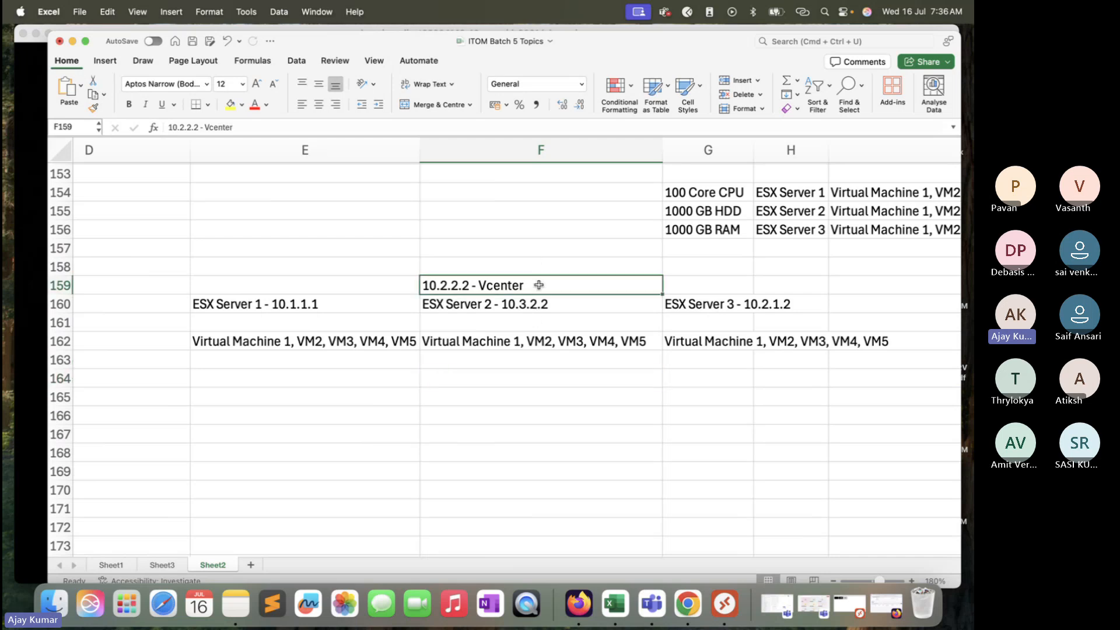
{"action": "left_click", "coordinate": [361, 299]}
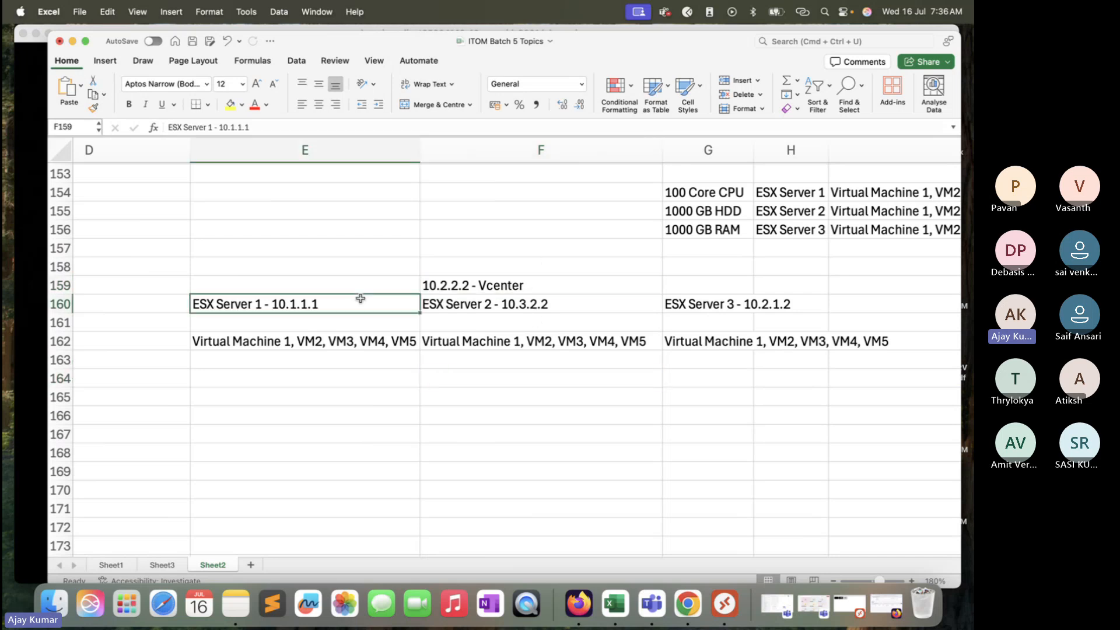
{"action": "left_click", "coordinate": [532, 305]}
{"action": "left_click", "coordinate": [698, 312]}
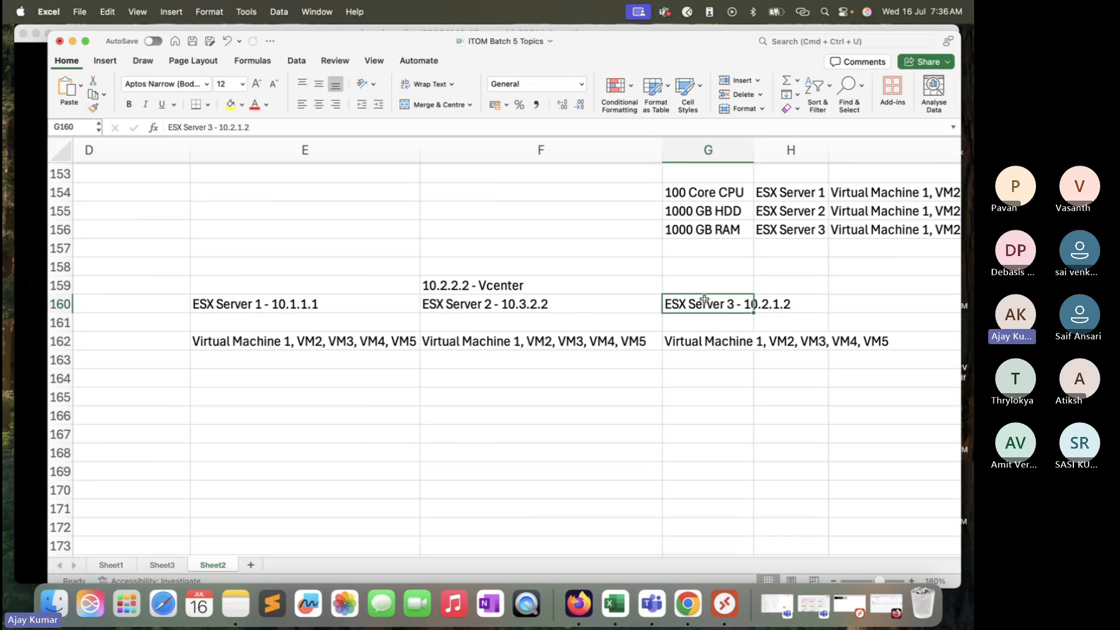
{"action": "left_click", "coordinate": [560, 287]}
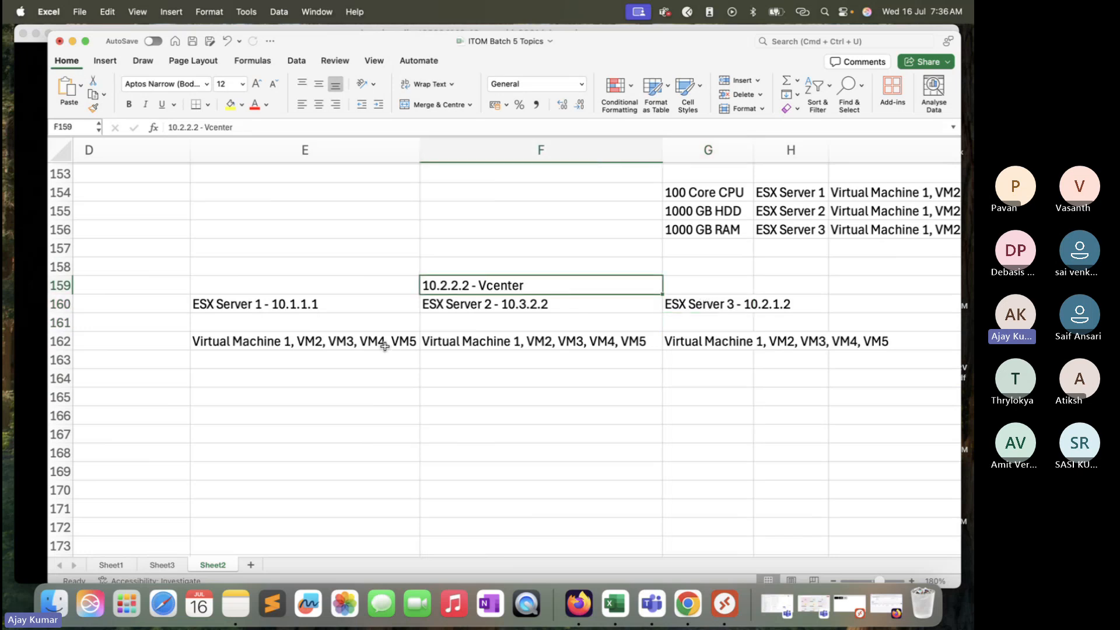
{"action": "left_click_drag", "start_coordinate": [377, 344], "coordinate": [728, 344]}
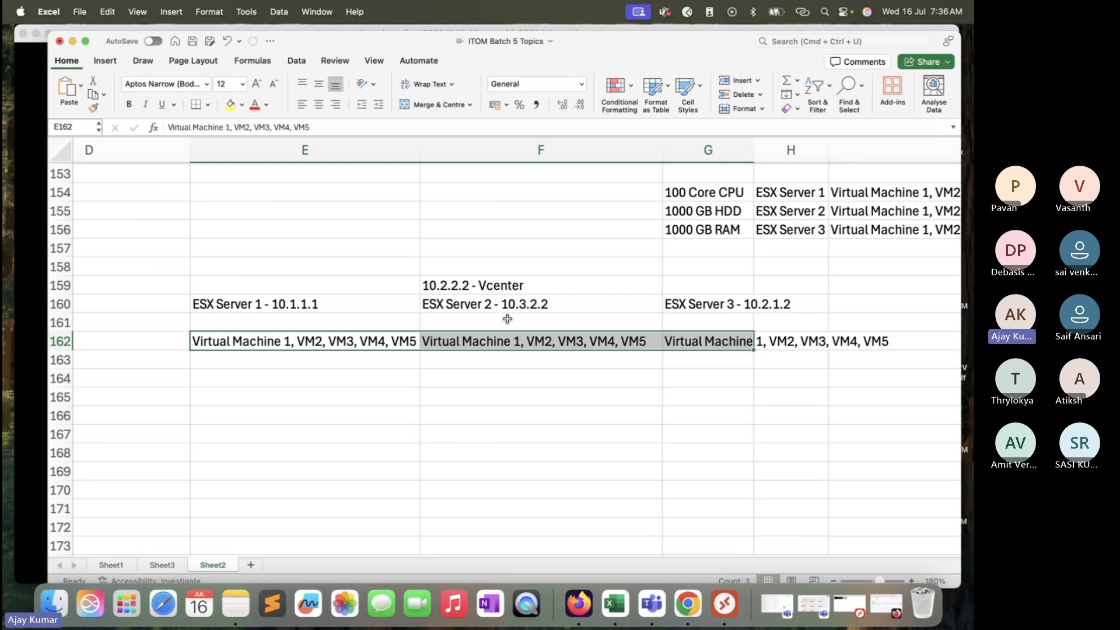
Step: Enter Virtual Datastore, Virtual Network and Virtual Storage in cells F166 to F168
{"action": "left_click", "coordinate": [486, 414]}
{"action": "type", "text": "Virt"}
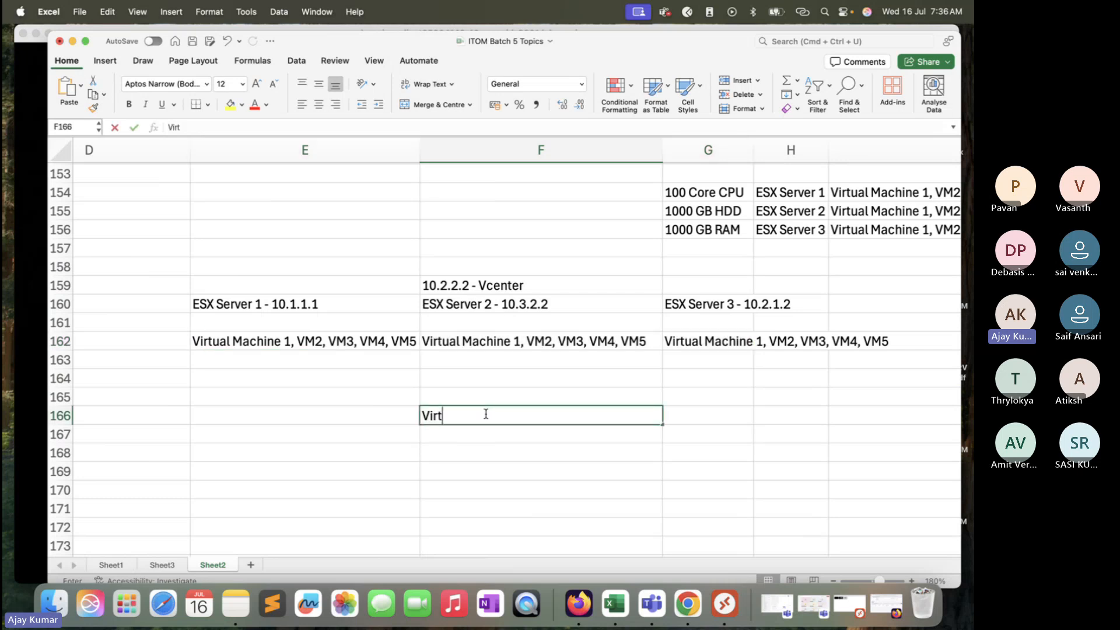
{"action": "type", "text": "ual Datastore"}
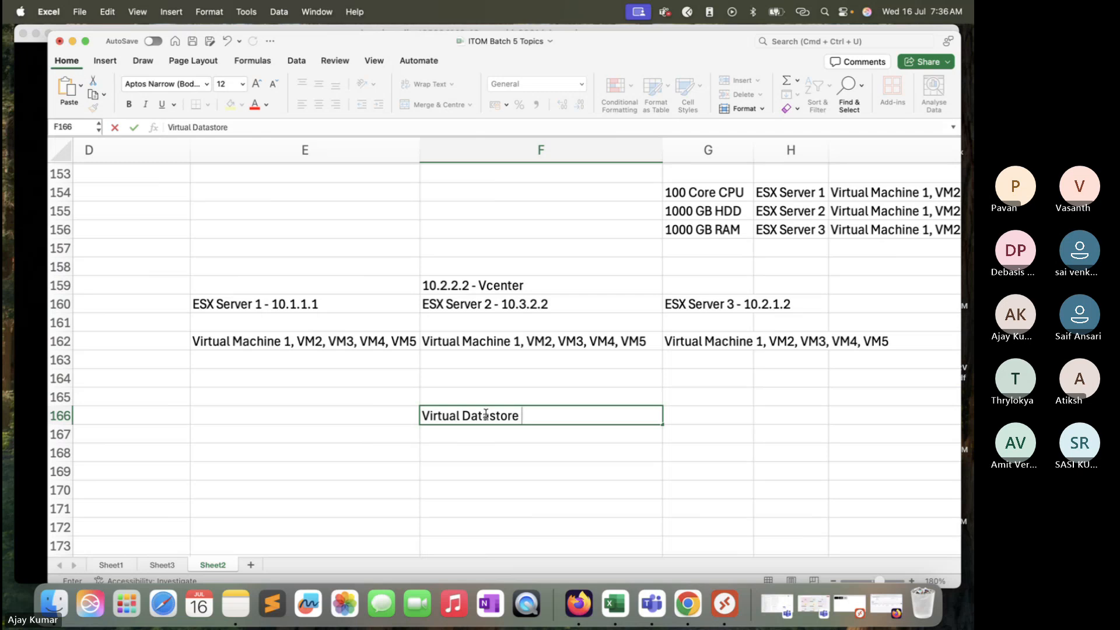
{"action": "key", "text": "Return"}
{"action": "type", "text": "Virtual N"}
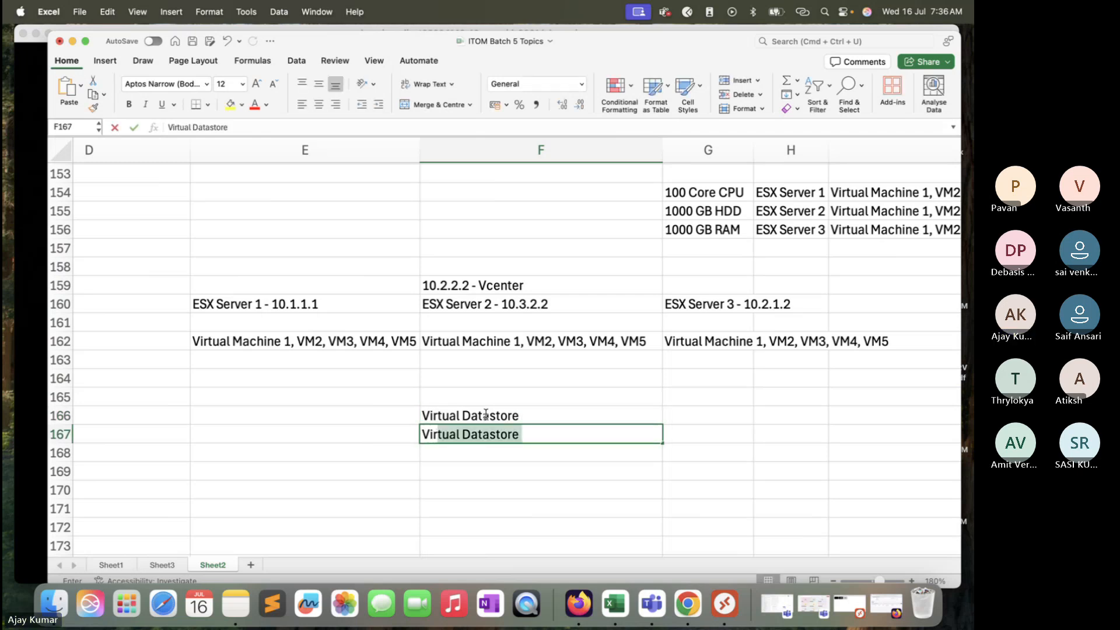
{"action": "type", "text": "etwork"}
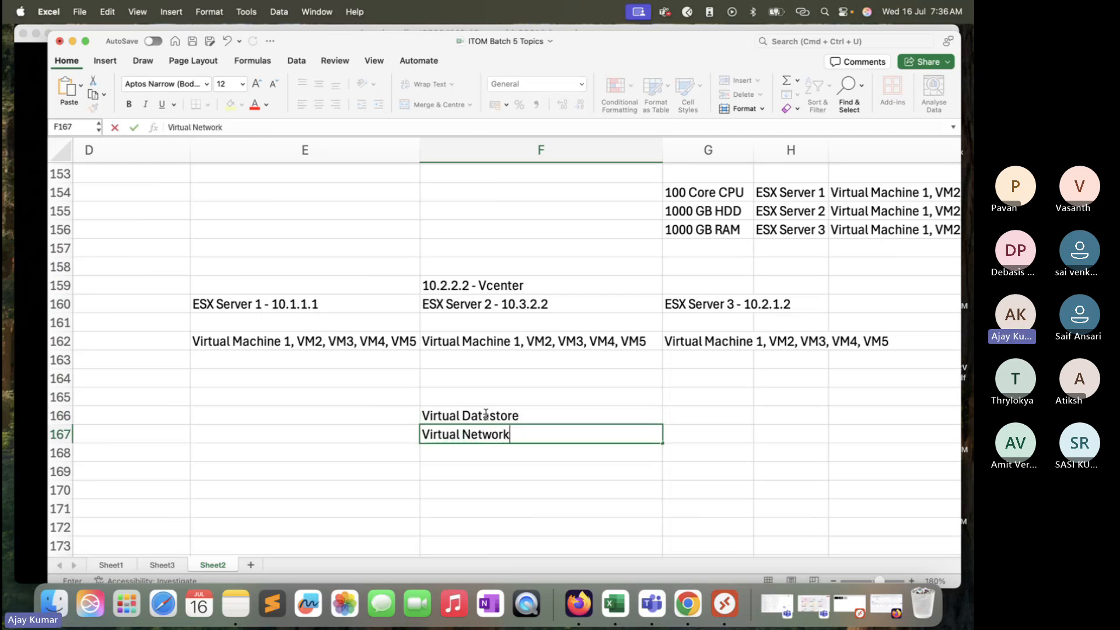
{"action": "key", "text": "Return"}
{"action": "type", "text": "Virtual"}
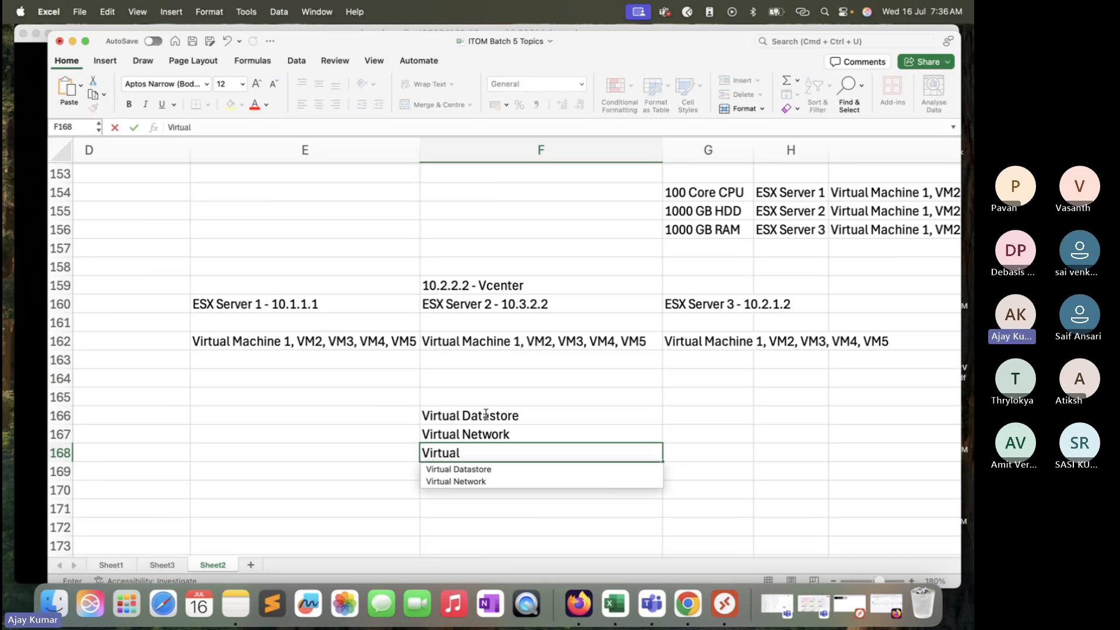
{"action": "type", "text": " Storage"}
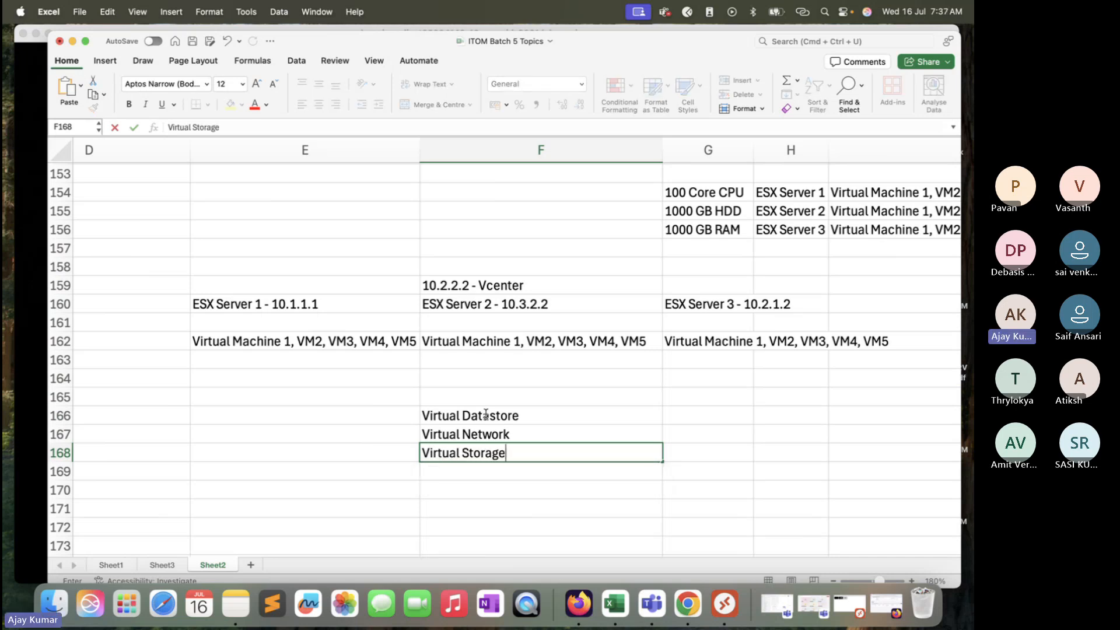
{"action": "key", "text": "Return"}
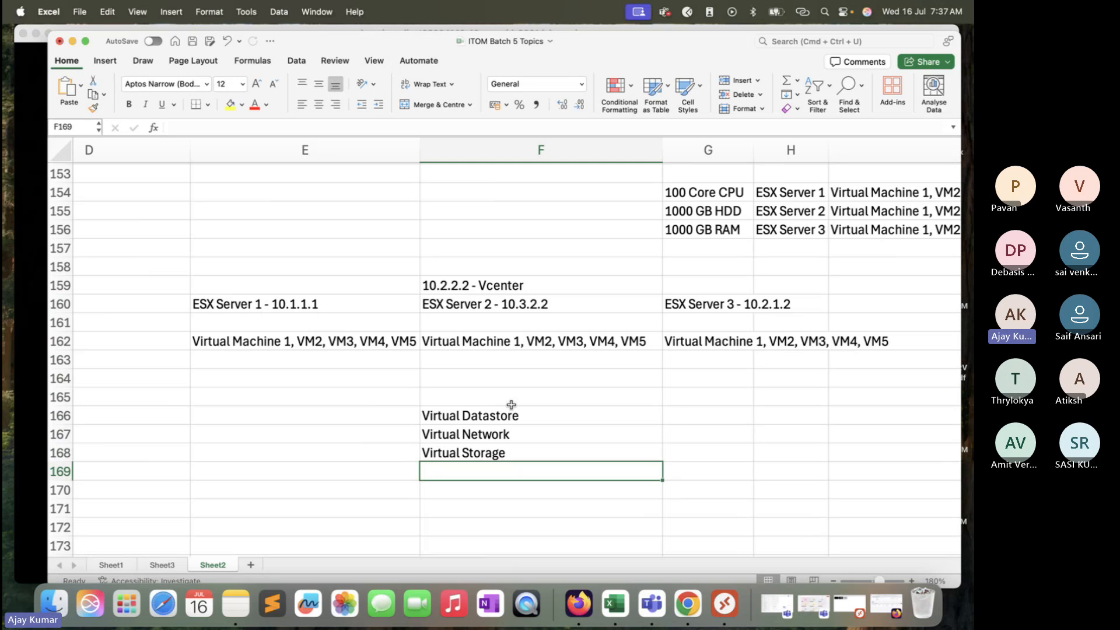
Step: Review the hierarchy by selecting the vCenter, ESX server, virtual machine and virtual resource cells
{"action": "left_click_drag", "start_coordinate": [525, 413], "coordinate": [532, 481]}
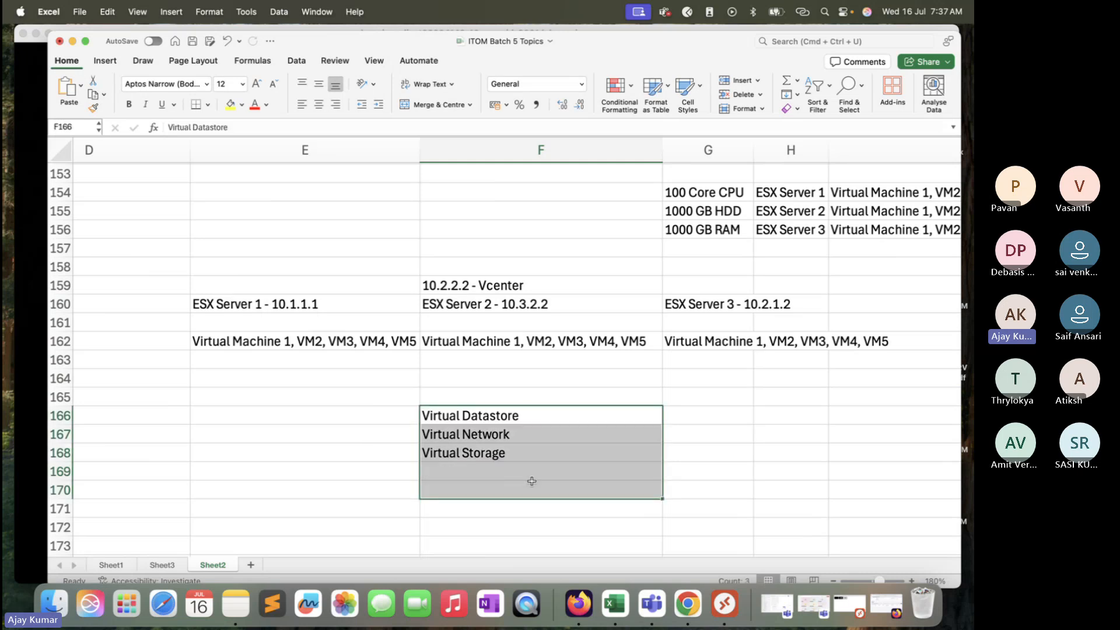
{"action": "left_click", "coordinate": [529, 287]}
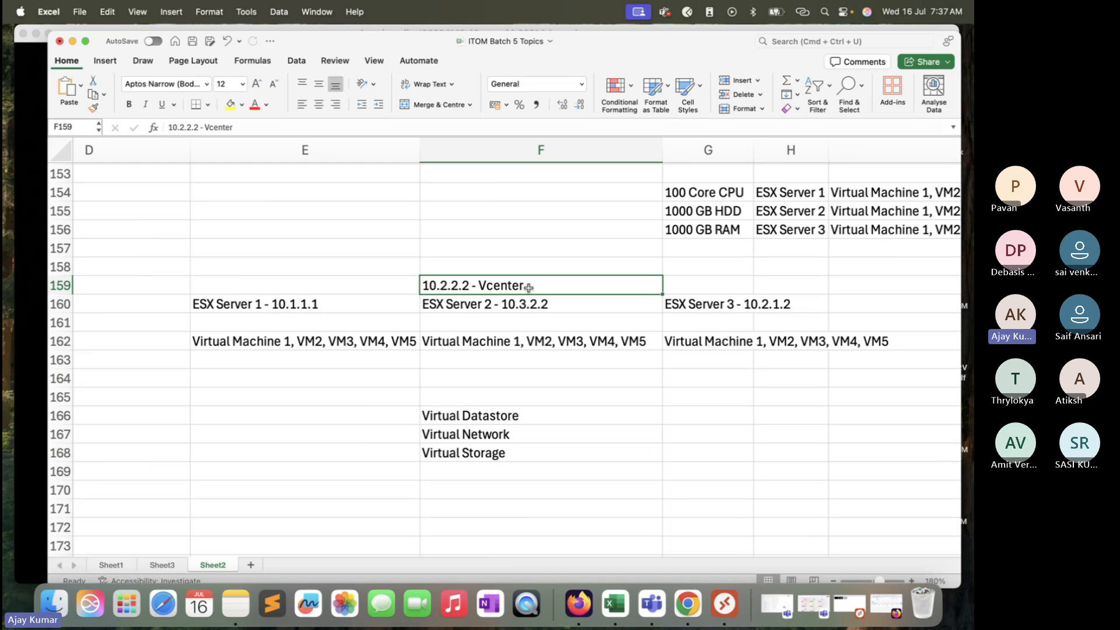
{"action": "left_click", "coordinate": [531, 322]}
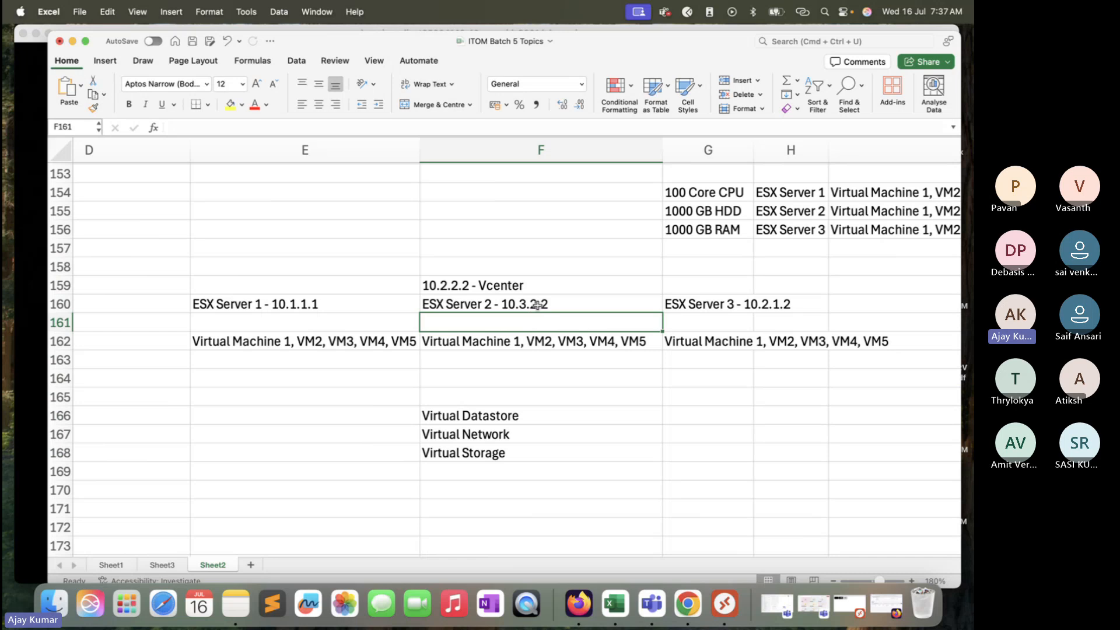
{"action": "left_click", "coordinate": [546, 304]}
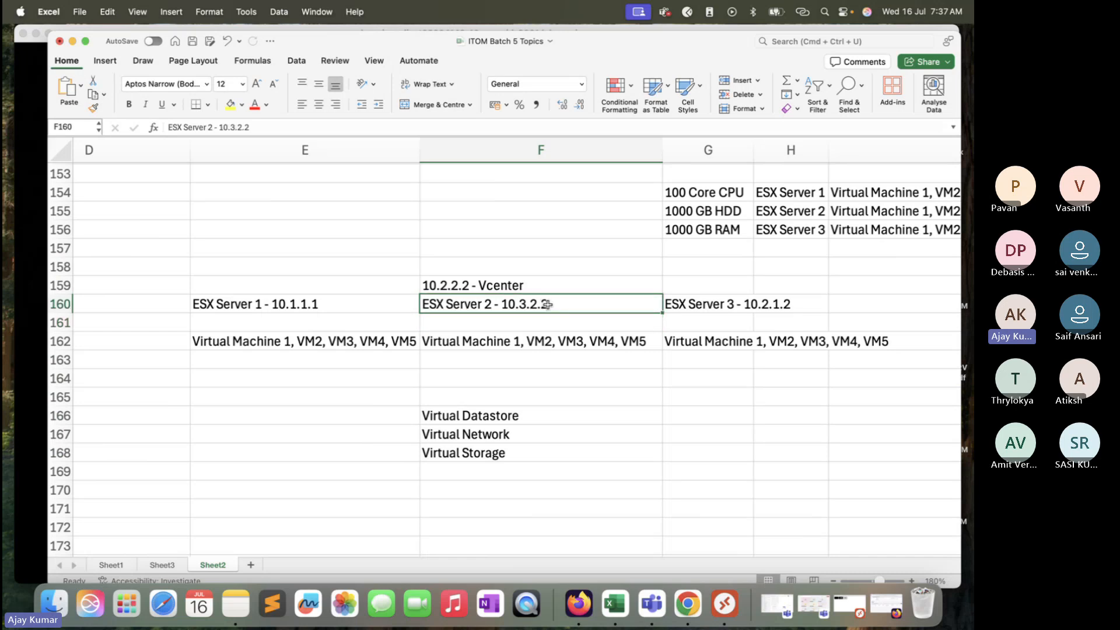
{"action": "left_click", "coordinate": [574, 287]}
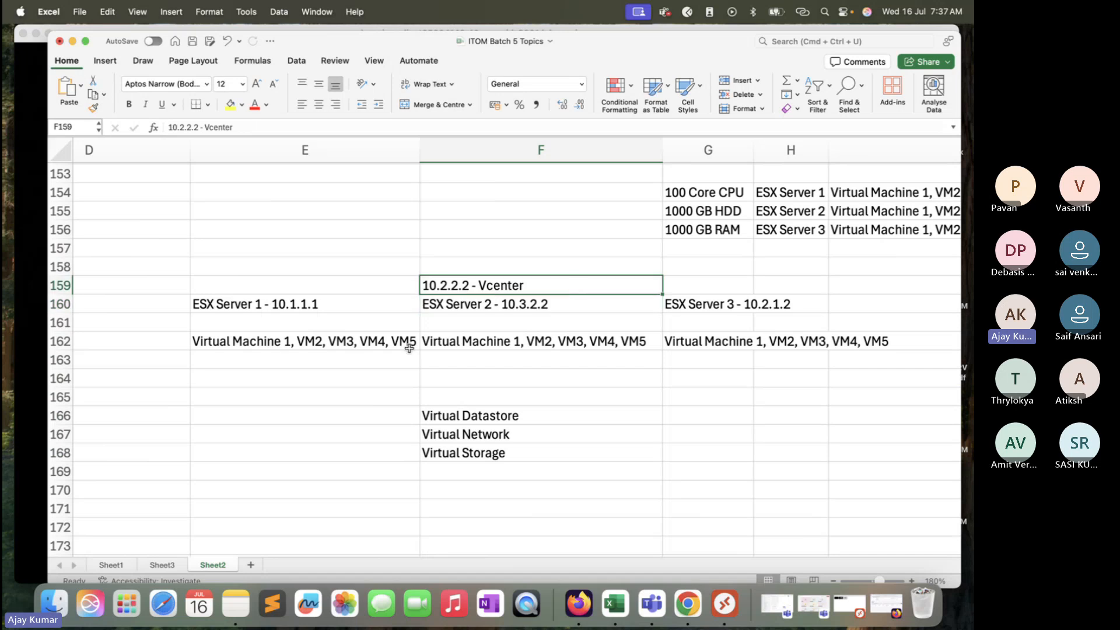
{"action": "left_click_drag", "start_coordinate": [430, 304], "coordinate": [512, 298]}
{"action": "left_click", "coordinate": [704, 305]}
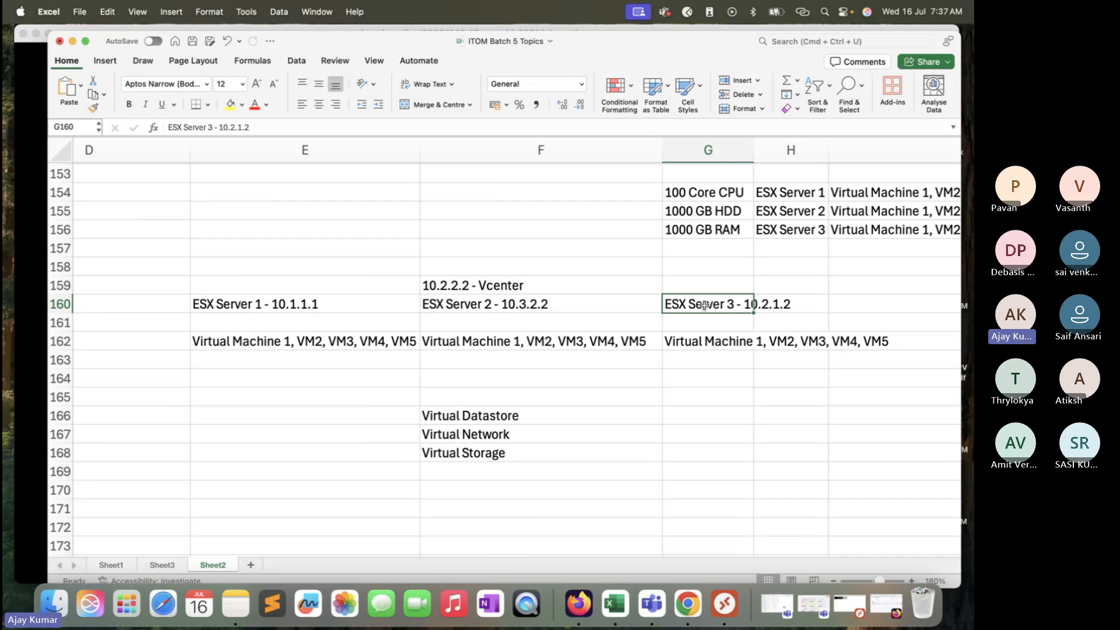
{"action": "left_click", "coordinate": [348, 341]}
{"action": "left_click", "coordinate": [513, 339]}
{"action": "left_click", "coordinate": [697, 343]}
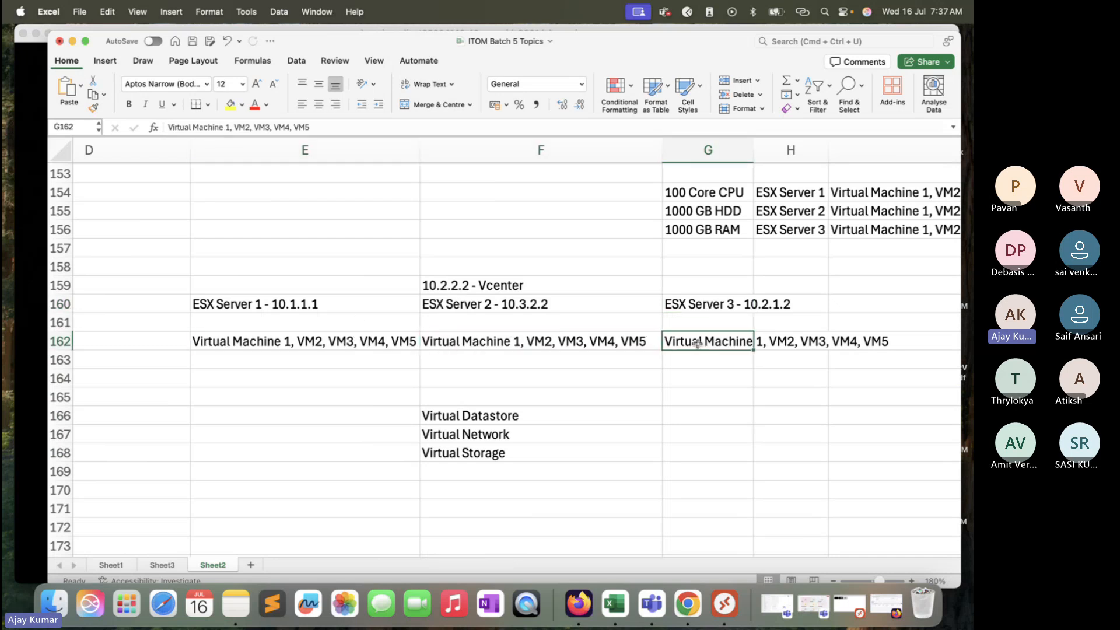
{"action": "left_click", "coordinate": [532, 308]}
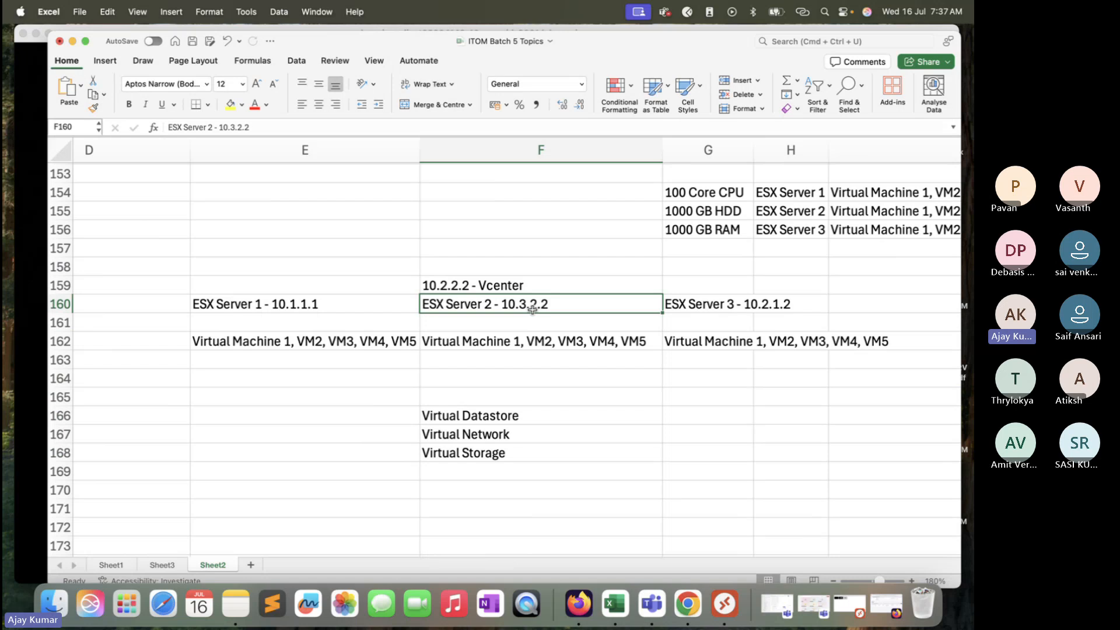
{"action": "left_click", "coordinate": [543, 287]}
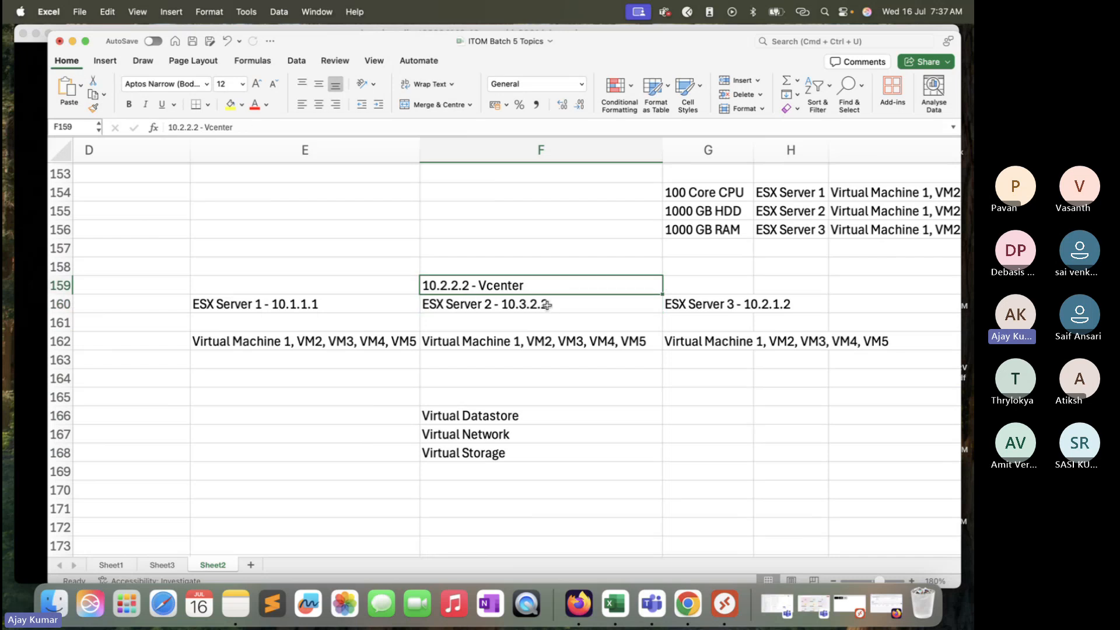
{"action": "left_click", "coordinate": [547, 305]}
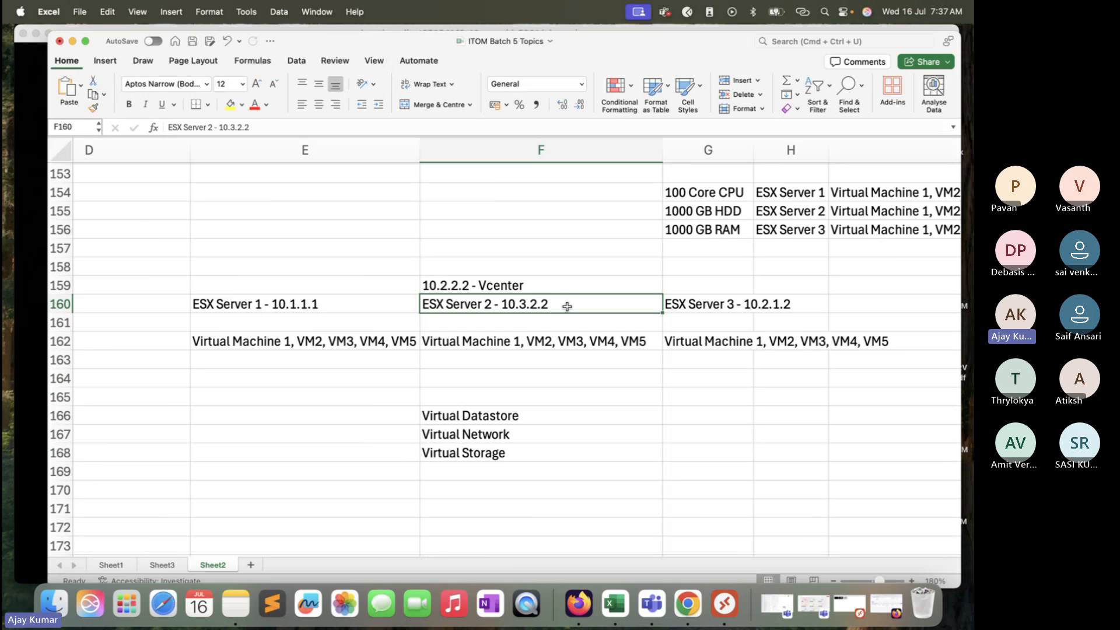
{"action": "left_click", "coordinate": [575, 373]}
{"action": "left_click_drag", "start_coordinate": [575, 304], "coordinate": [563, 343]}
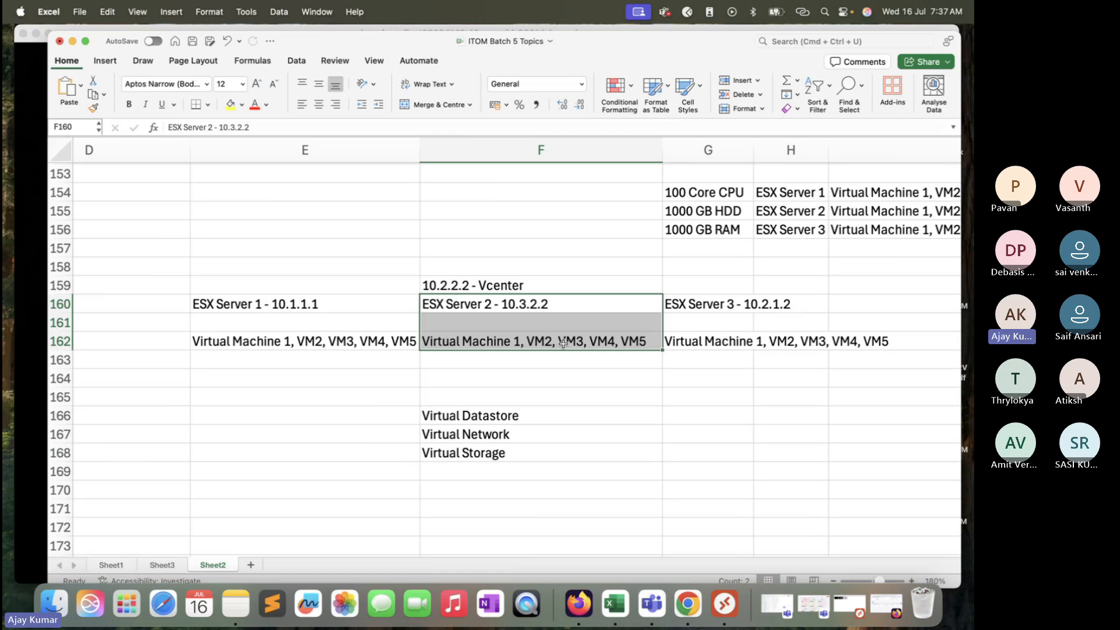
Step: Enter Virtual Machine Instance Table in cell E166
{"action": "left_click", "coordinate": [392, 341]}
{"action": "left_click", "coordinate": [455, 342]}
{"action": "left_click", "coordinate": [688, 345]}
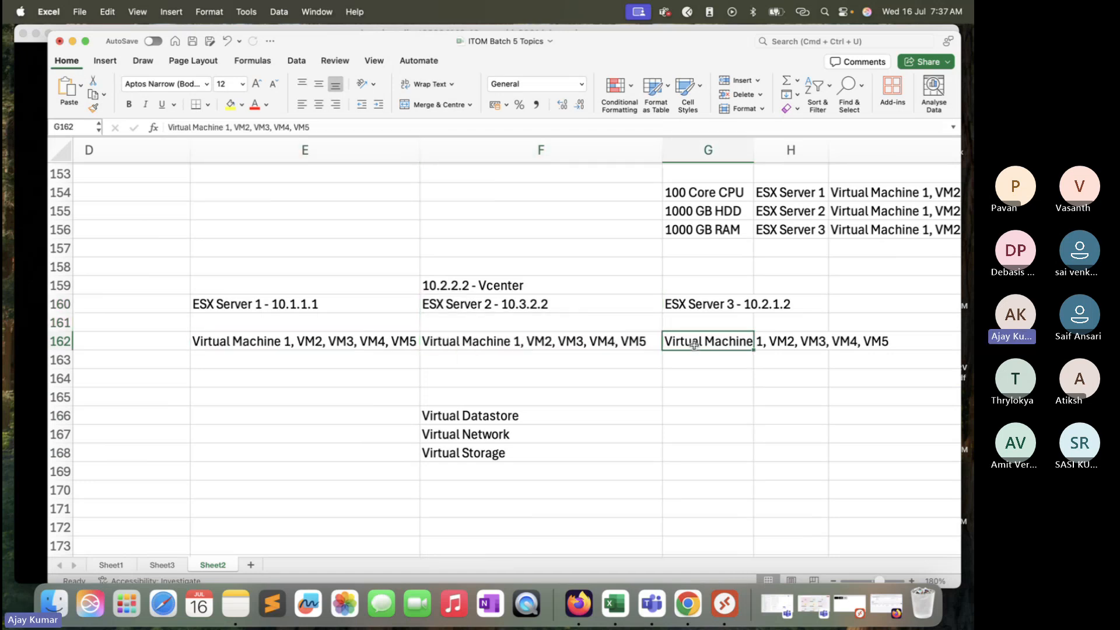
{"action": "left_click", "coordinate": [385, 342]}
{"action": "left_click", "coordinate": [454, 341]}
{"action": "left_click", "coordinate": [727, 343]}
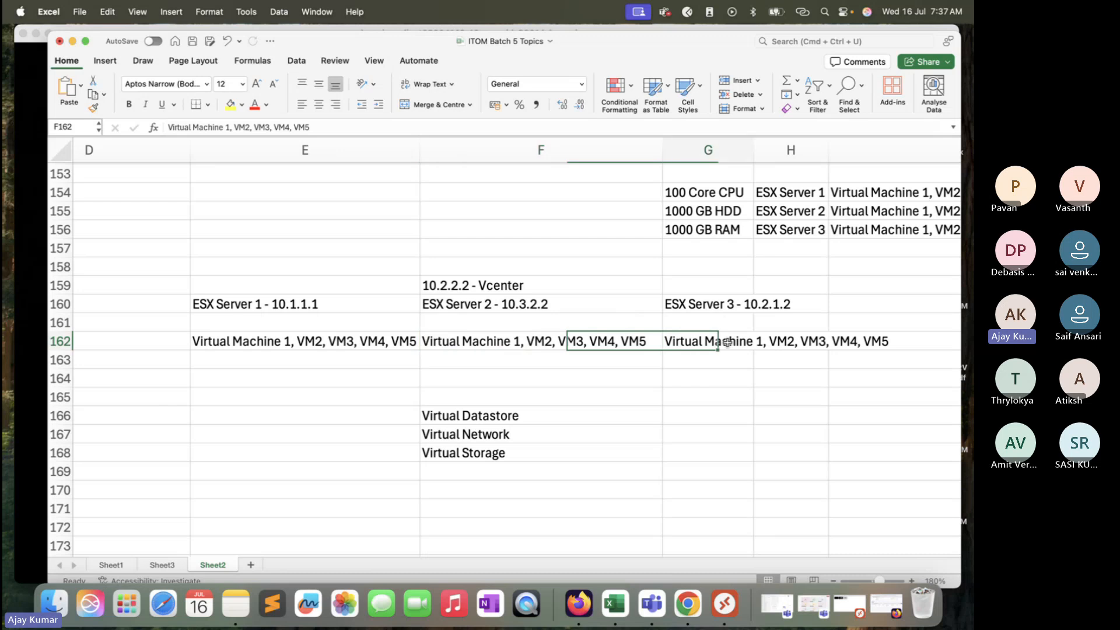
{"action": "left_click", "coordinate": [290, 425]}
{"action": "type", "text": "Vir"}
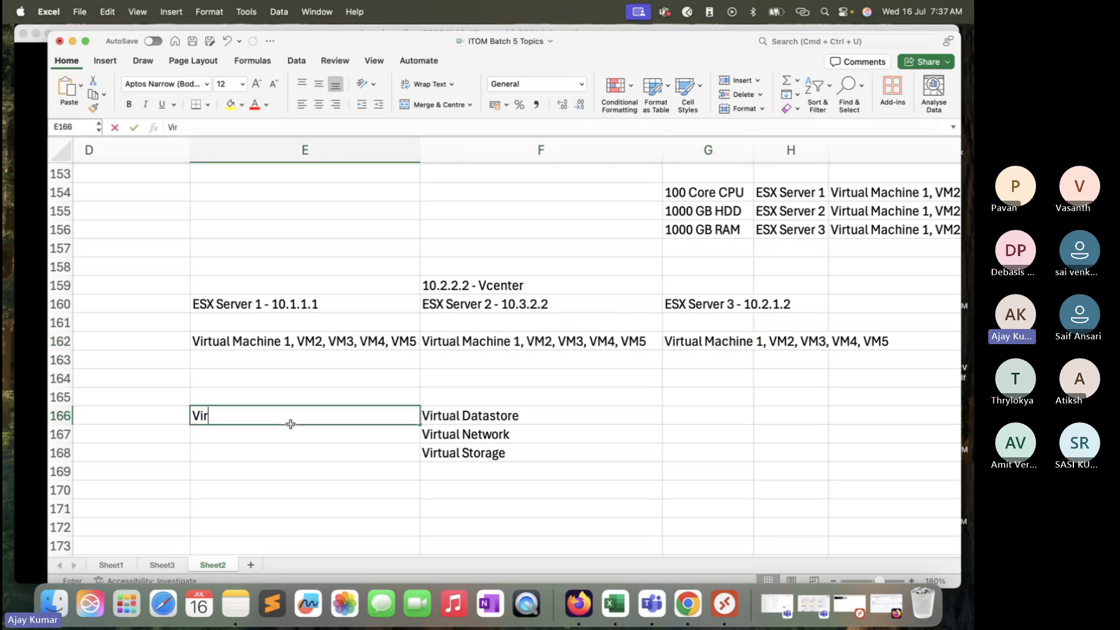
{"action": "type", "text": "tual Mac"}
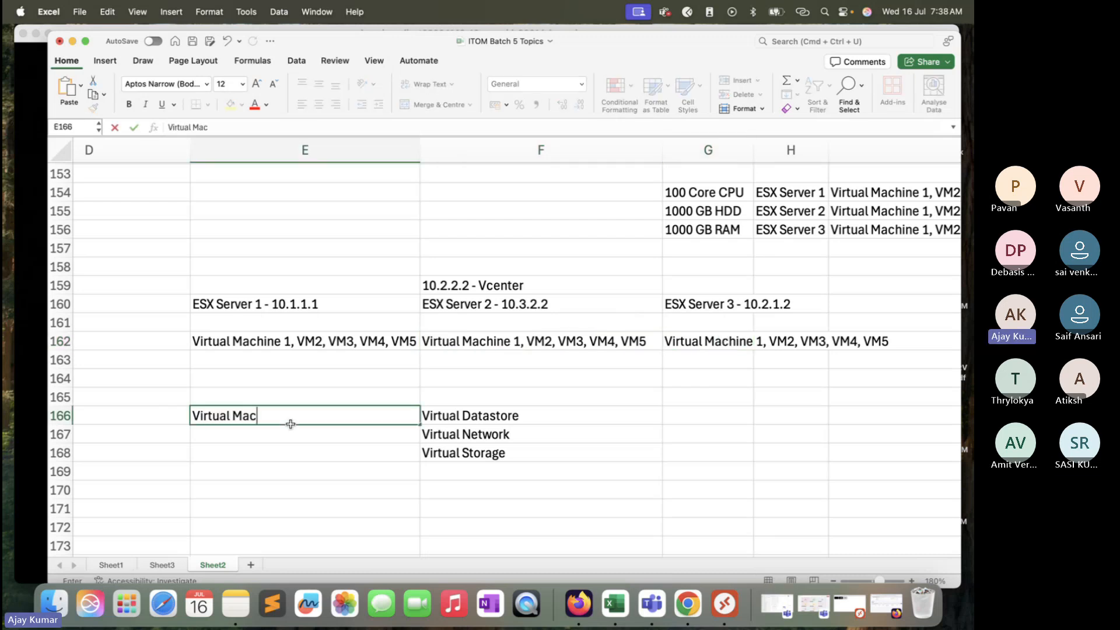
{"action": "type", "text": "hine Instance "}
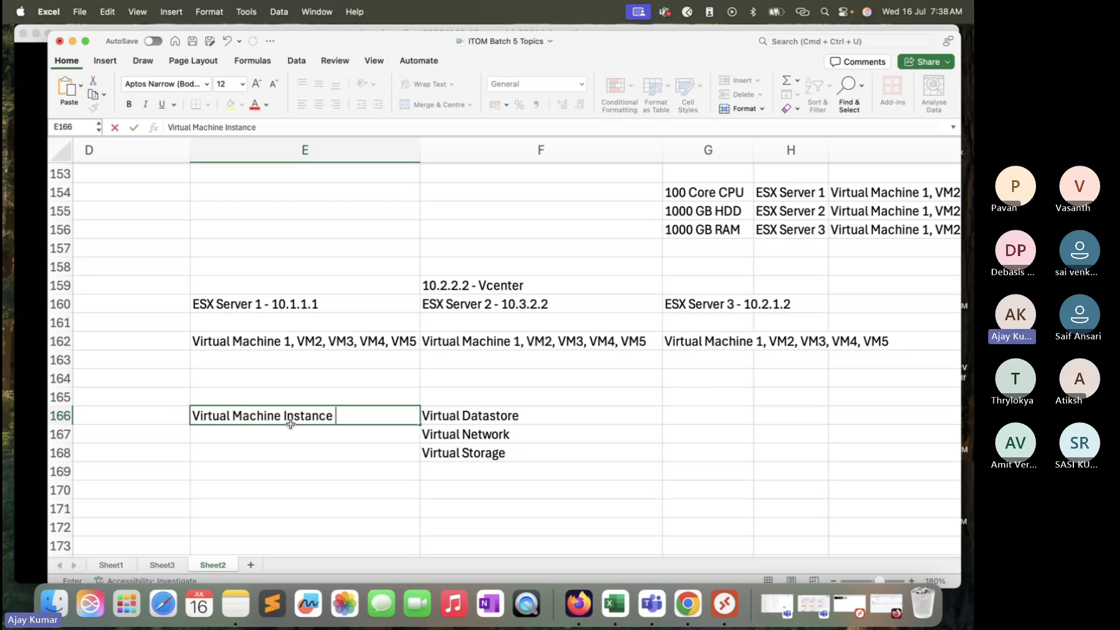
{"action": "type", "text": "Table"}
{"action": "left_click", "coordinate": [291, 469]}
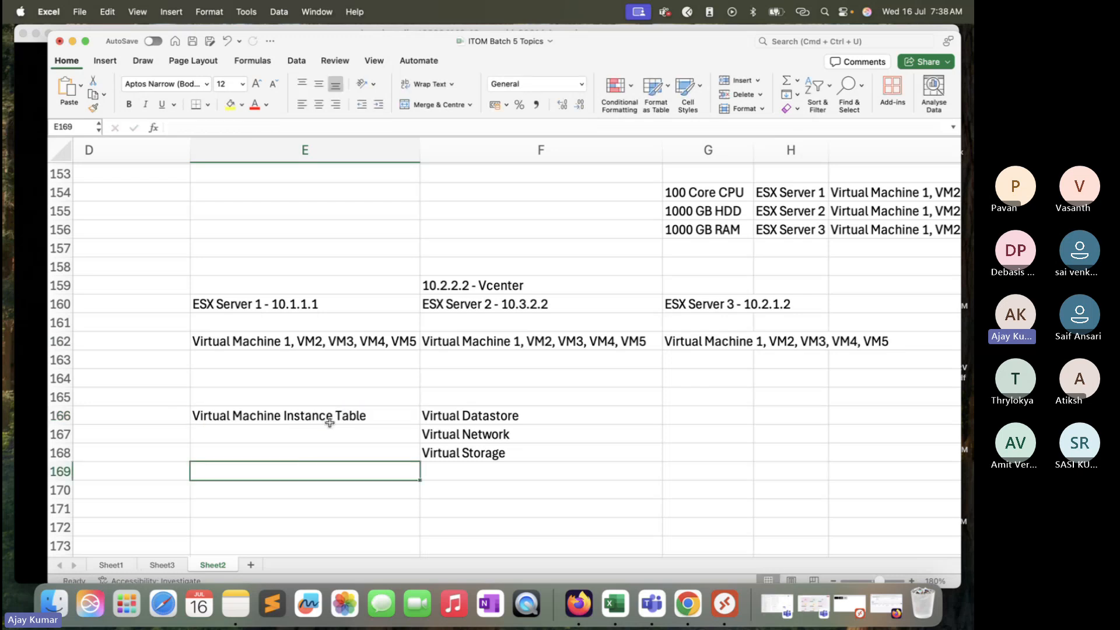
Step: Enter Basic - Ram, HDD, On/Off, relation with ESX in cell E168
{"action": "left_click", "coordinate": [330, 422]}
{"action": "left_click", "coordinate": [355, 297]}
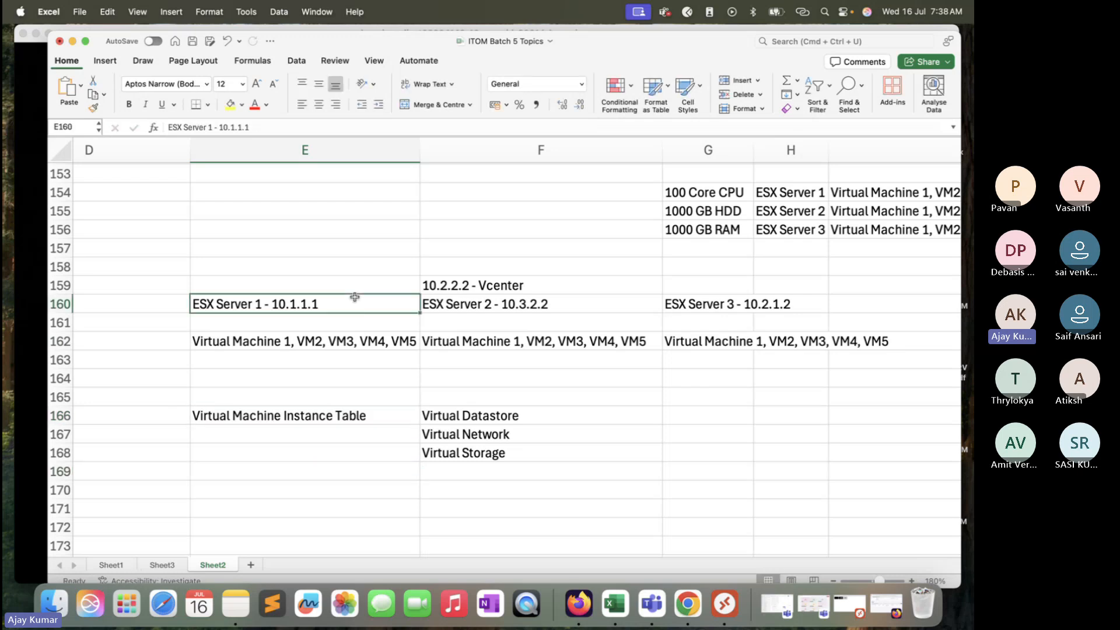
{"action": "left_click", "coordinate": [541, 280]}
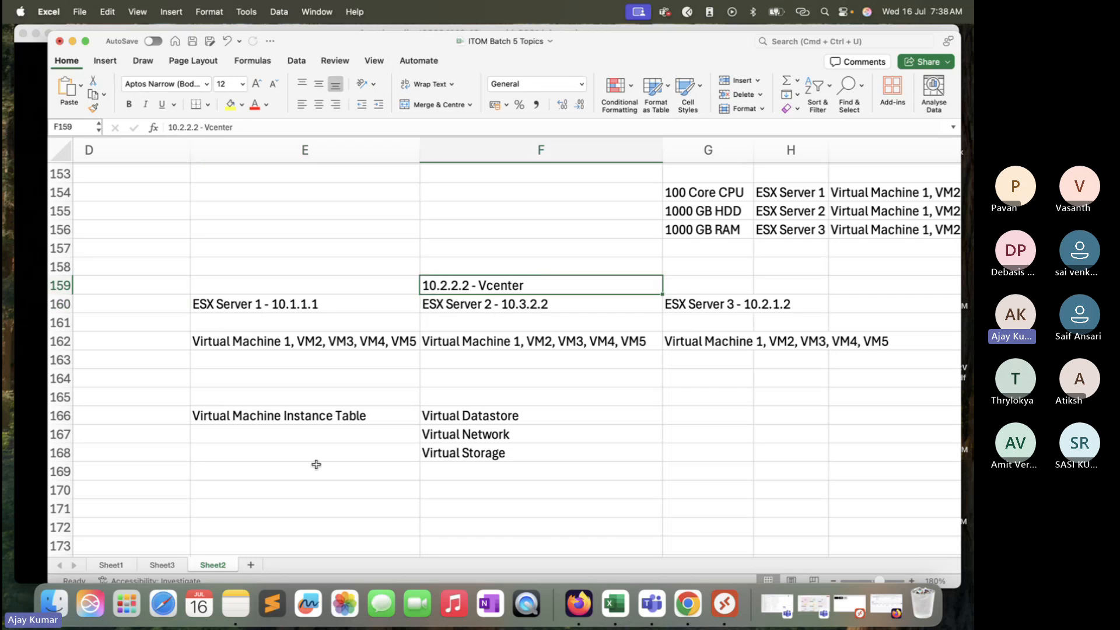
{"action": "left_click", "coordinate": [331, 418]}
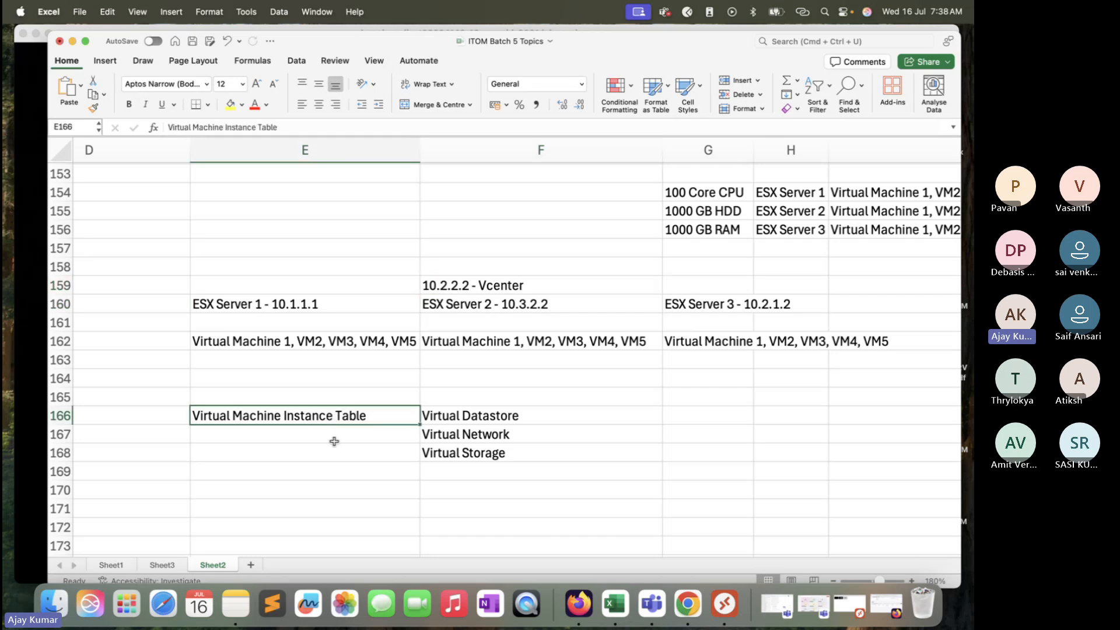
{"action": "left_click", "coordinate": [335, 445]}
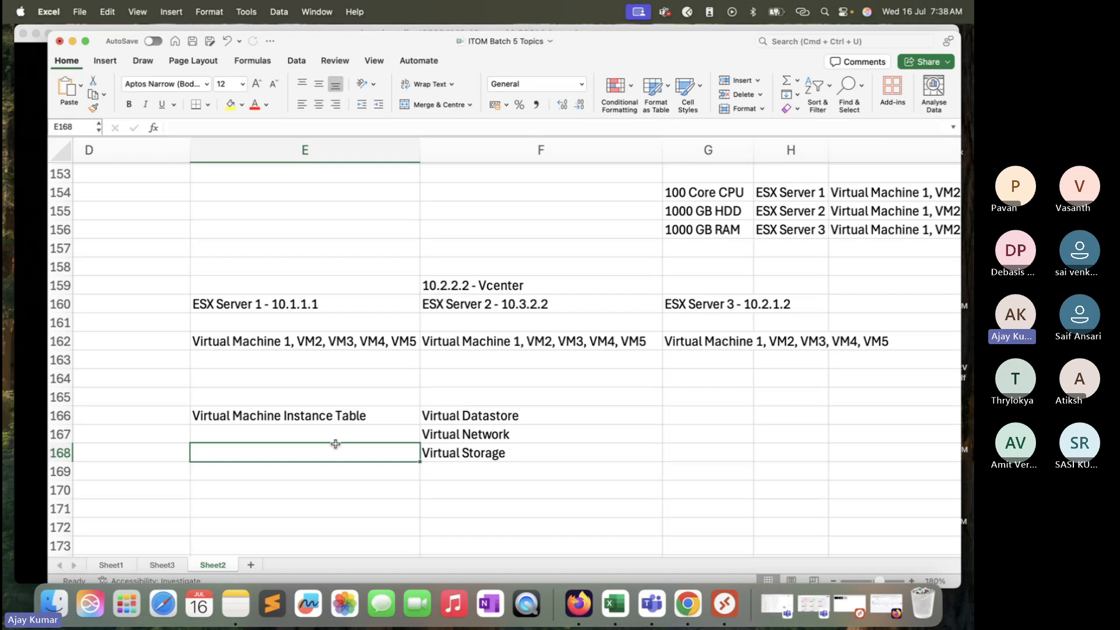
{"action": "type", "text": "Basic "}
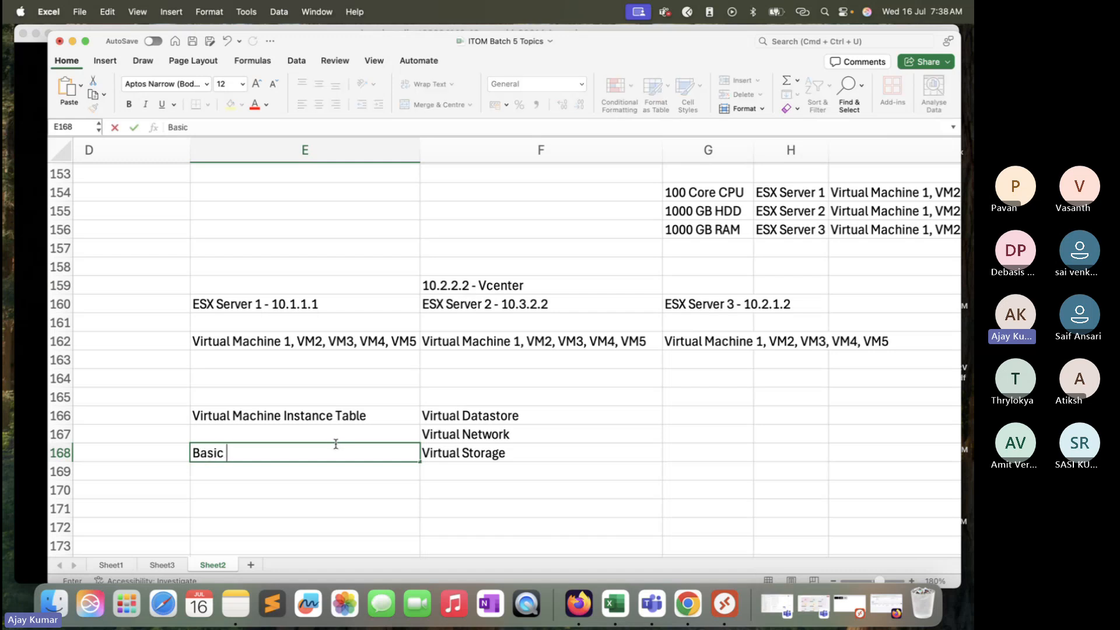
{"action": "type", "text": "- Ram, HDD, "}
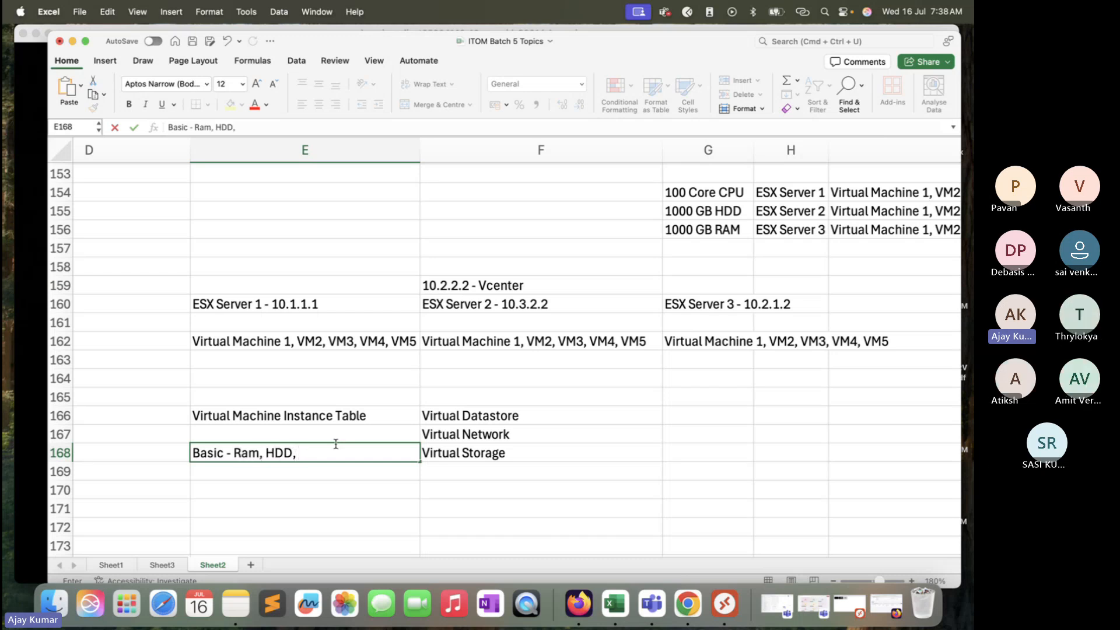
{"action": "type", "text": "Its"}
{"action": "key", "text": "BackSpace"}
{"action": "key", "text": "BackSpace"}
{"action": "key", "text": "BackSpace"}
{"action": "type", "text": "On."}
{"action": "key", "text": "BackSpace"}
{"action": "type", "text": "?o"}
{"action": "key", "text": "BackSpace"}
{"action": "key", "text": "BackSpace"}
{"action": "type", "text": "/"}
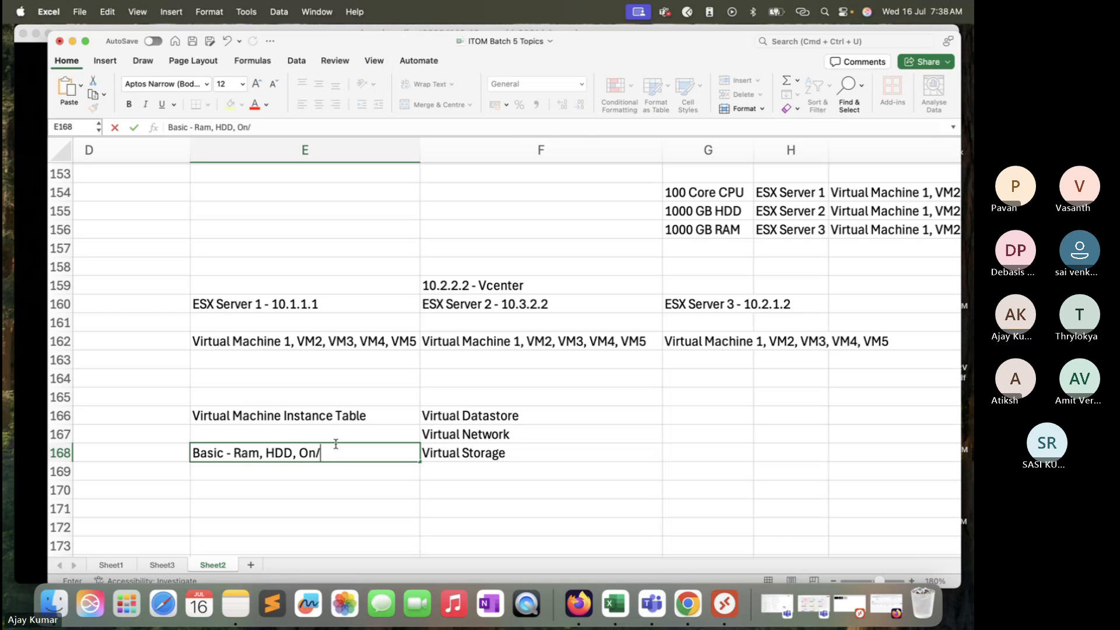
{"action": "type", "text": "Off"}
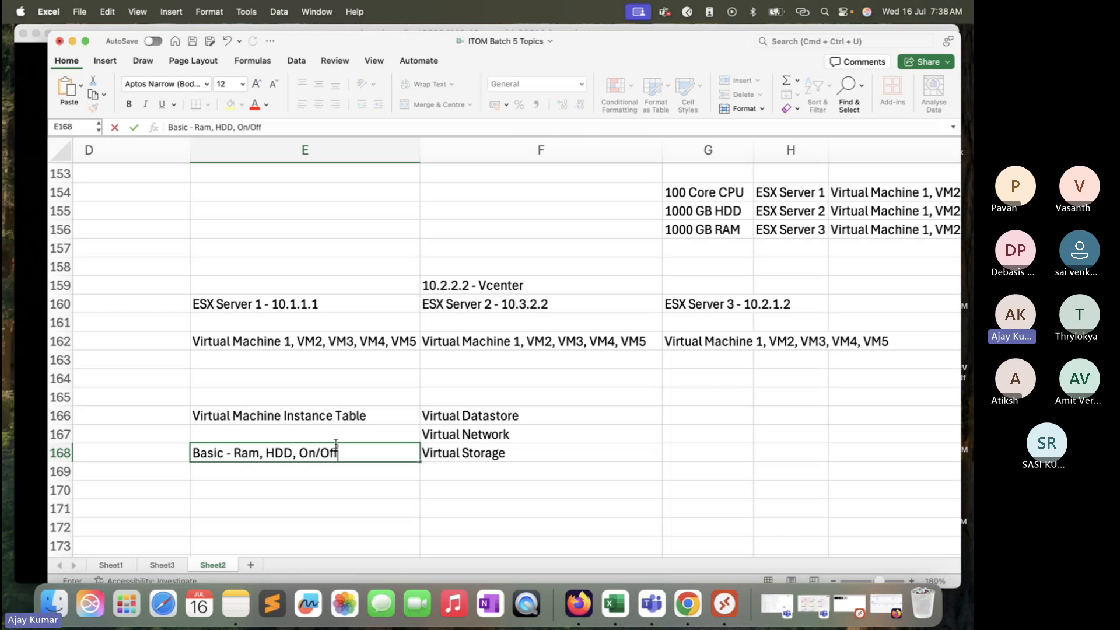
{"action": "type", "text": ", relation wi"}
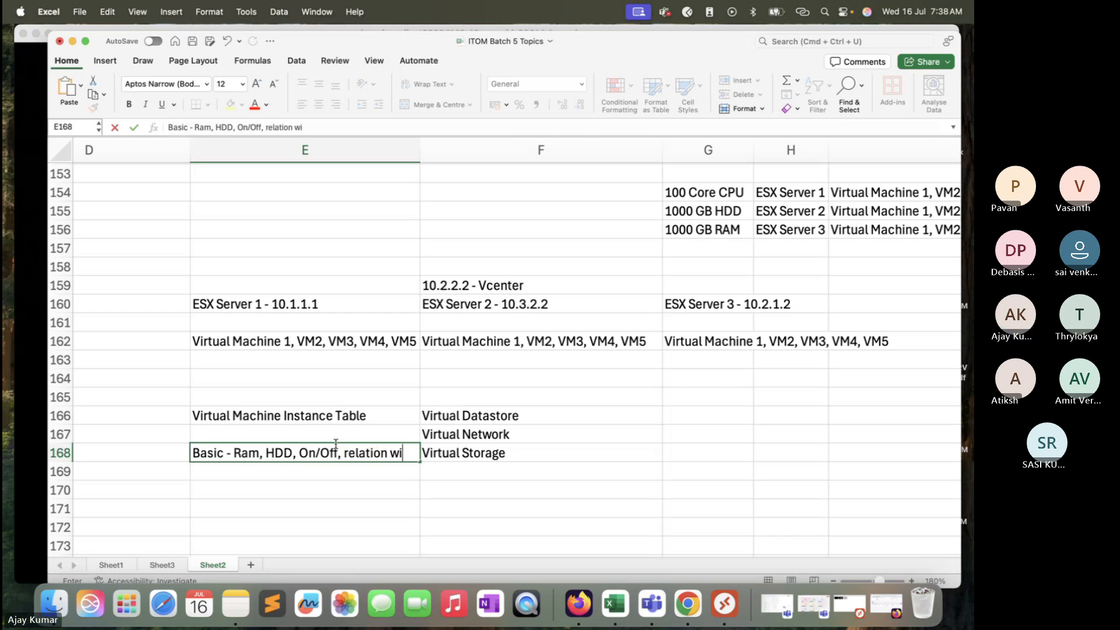
{"action": "type", "text": "th ESX"}
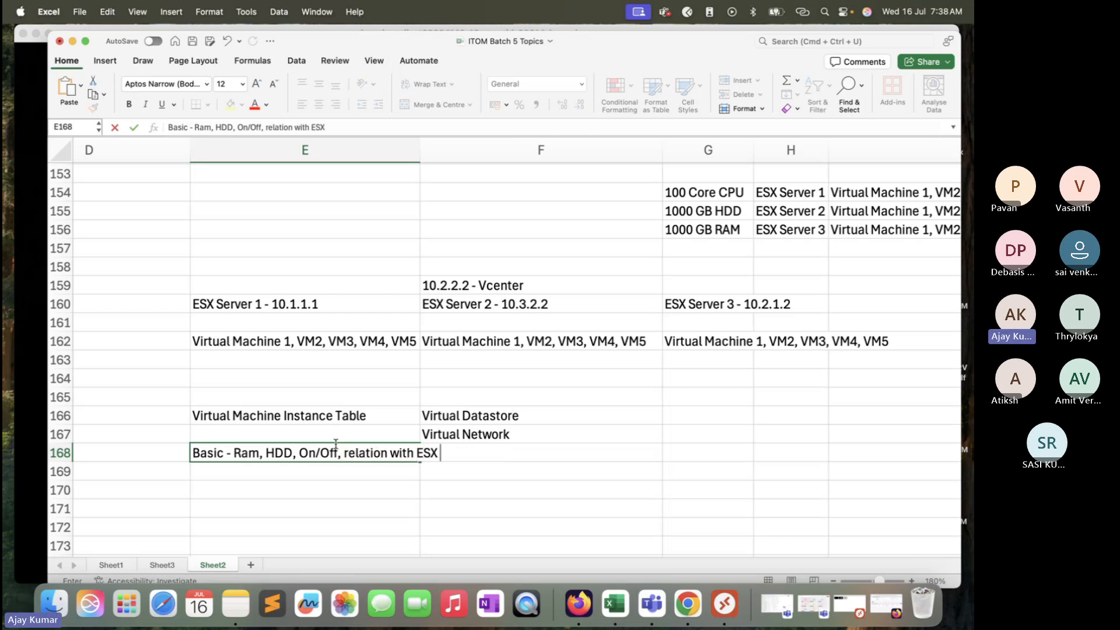
{"action": "left_click", "coordinate": [336, 486]}
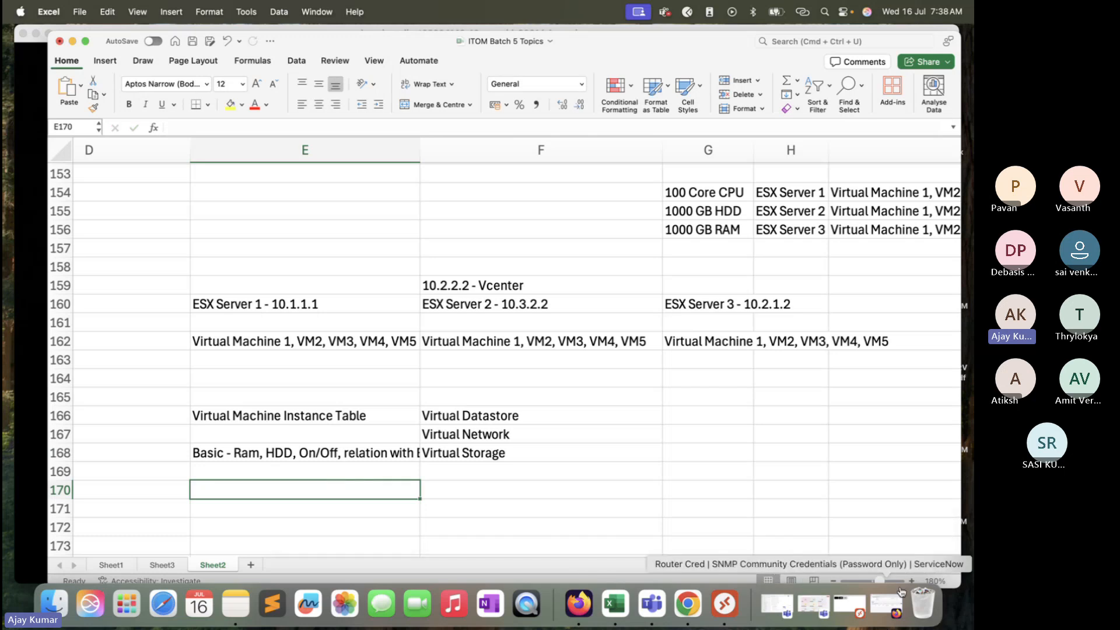
Step: Widen column E to fit its longest entry
{"action": "left_click", "coordinate": [361, 455]}
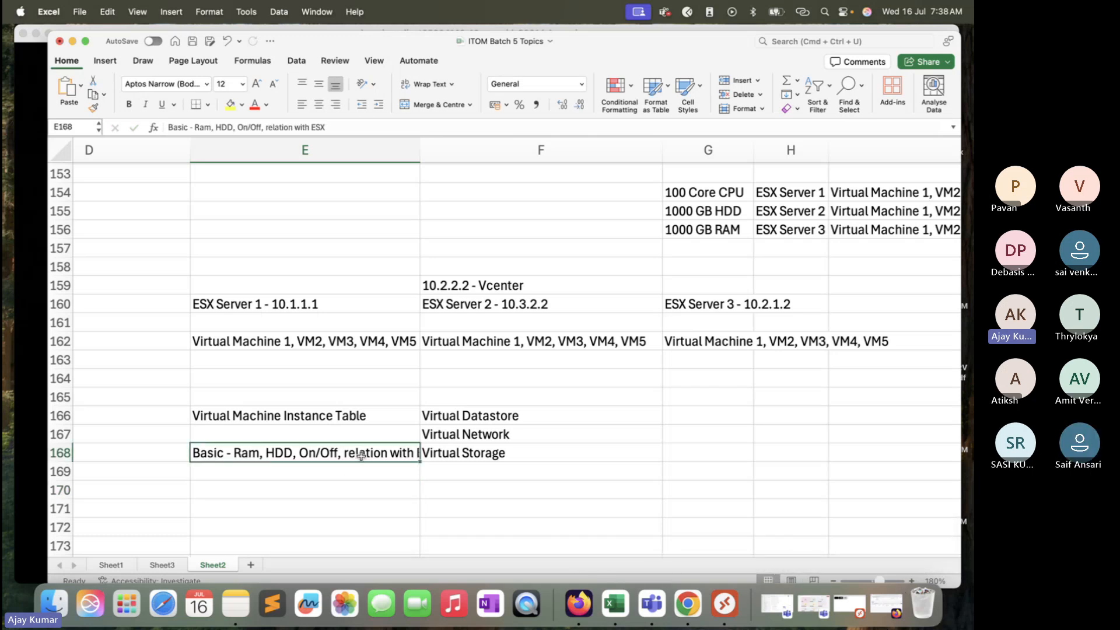
{"action": "double_click", "coordinate": [419, 145]}
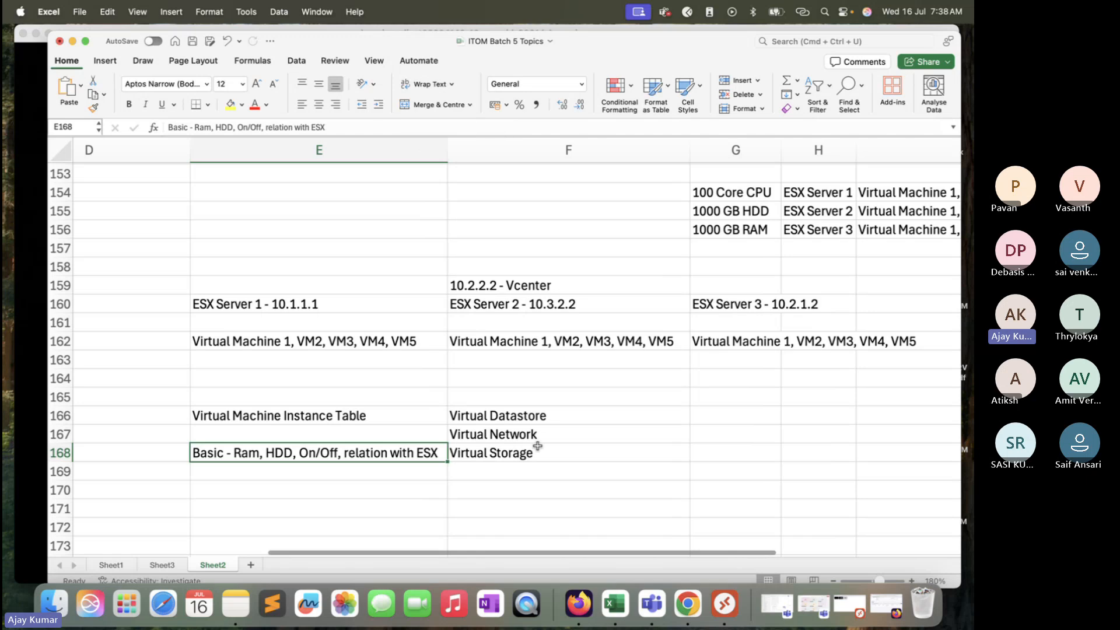
{"action": "left_click", "coordinate": [398, 417]}
{"action": "left_click", "coordinate": [397, 338]}
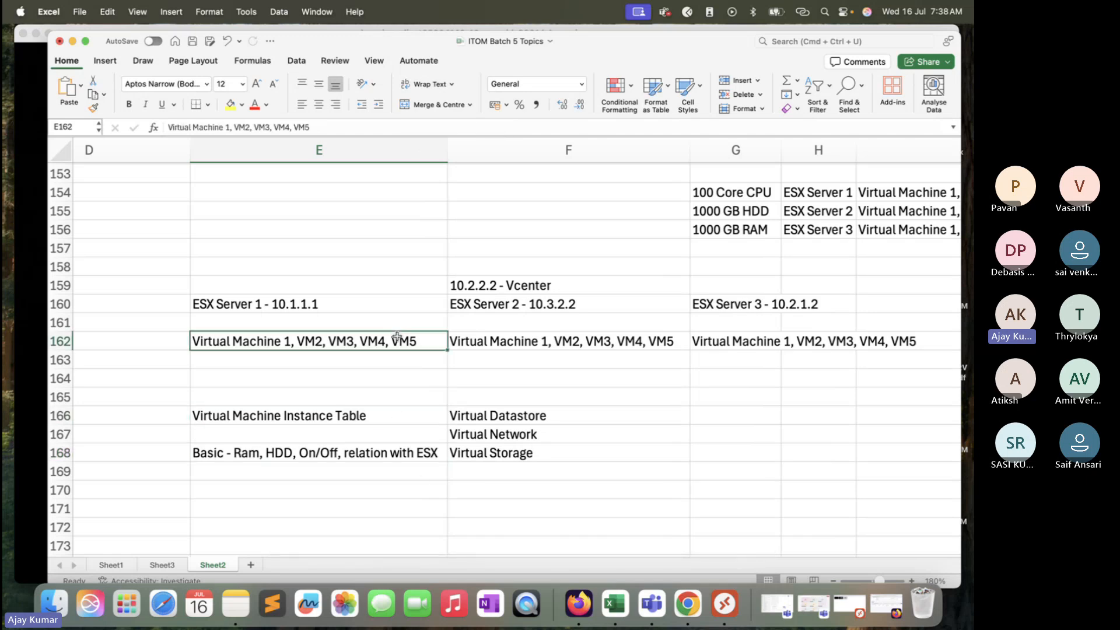
{"action": "left_click", "coordinate": [383, 443]}
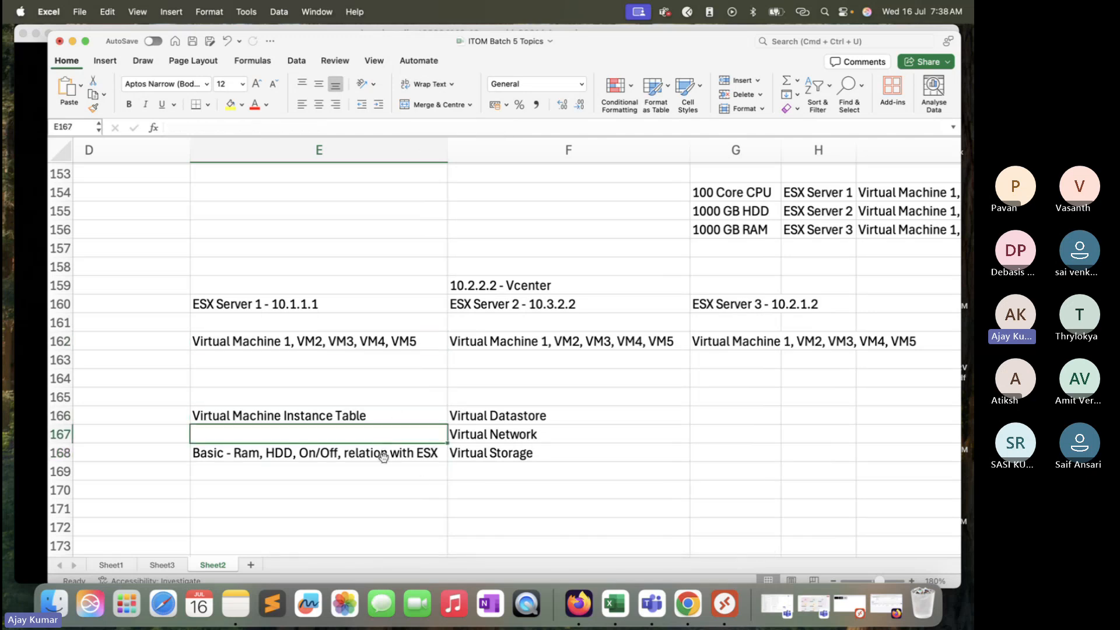
{"action": "left_click", "coordinate": [384, 456]}
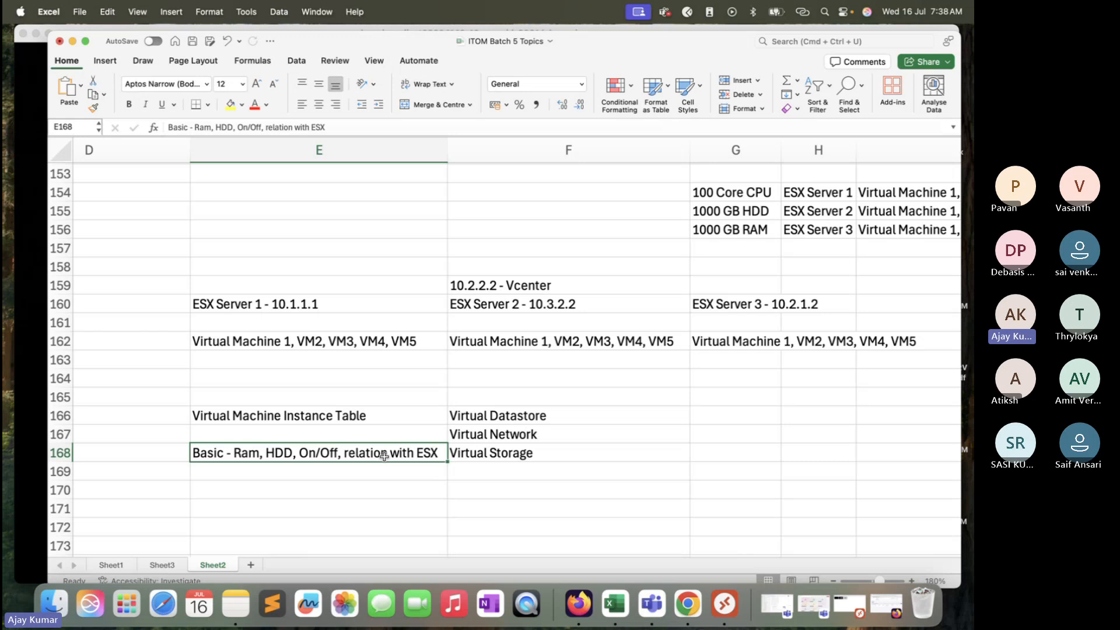
Step: Enter Windows,Linux, AIX, Centos, Ubuntu in cell E163 below ESX Server 1's virtual machines
{"action": "left_click", "coordinate": [372, 342]}
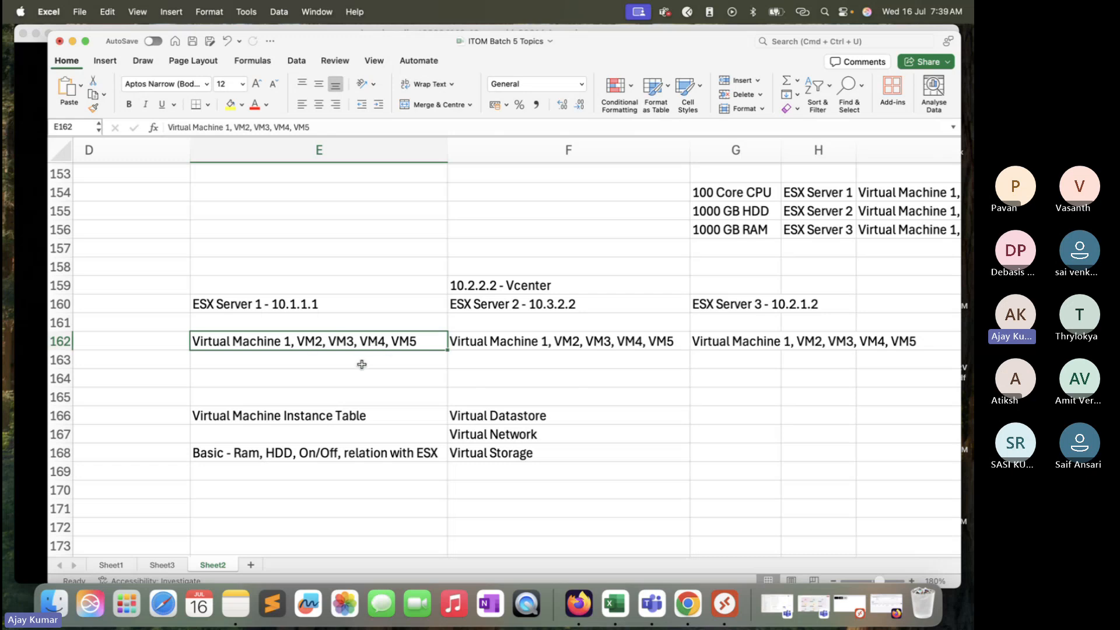
{"action": "left_click", "coordinate": [362, 364]}
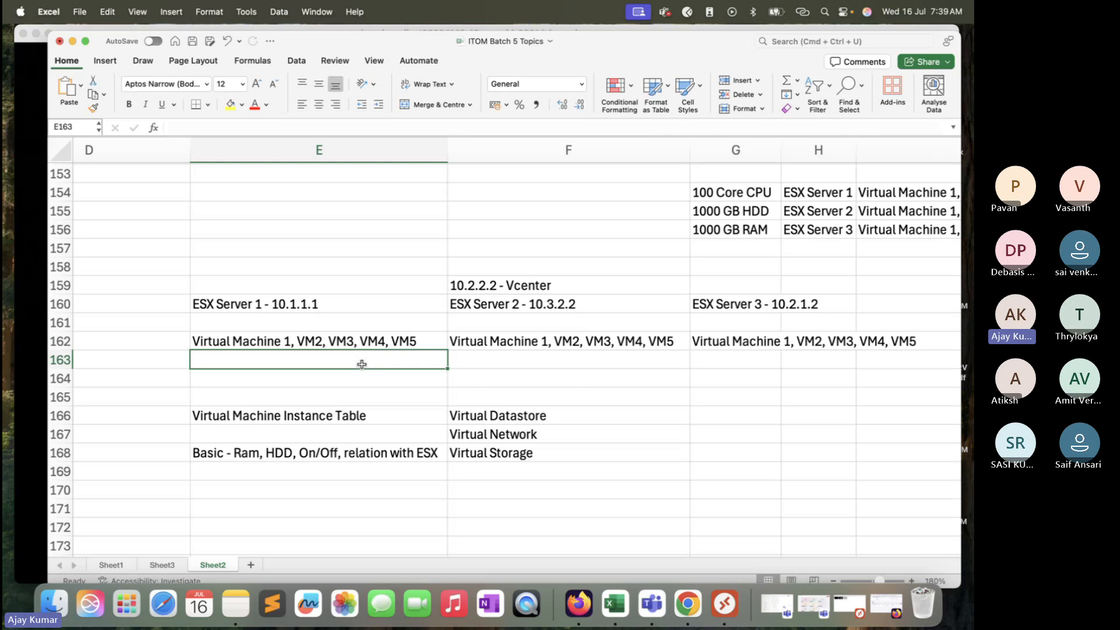
{"action": "type", "text": "Windows,"}
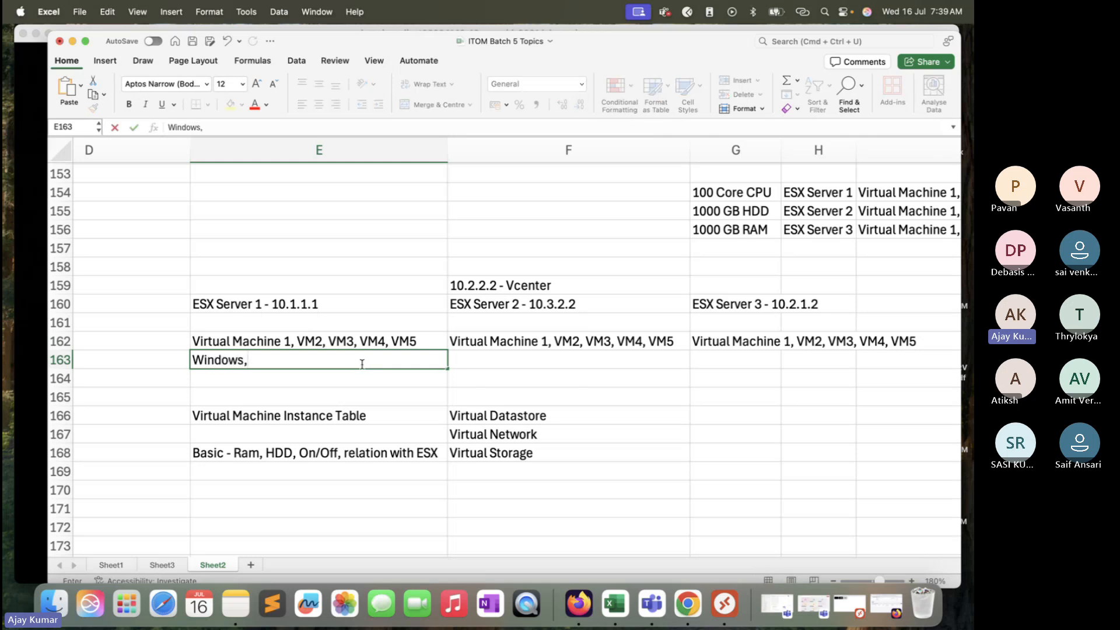
{"action": "type", "text": "Linux, AIX, Centos"}
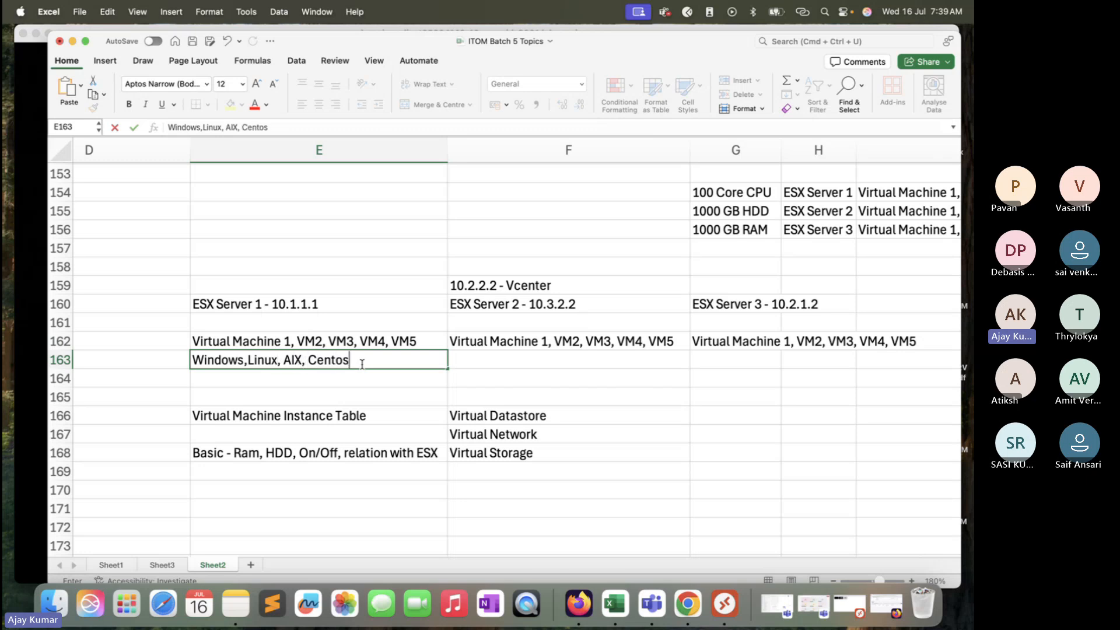
{"action": "type", "text": ","}
{"action": "type", "text": "Ubuntu"}
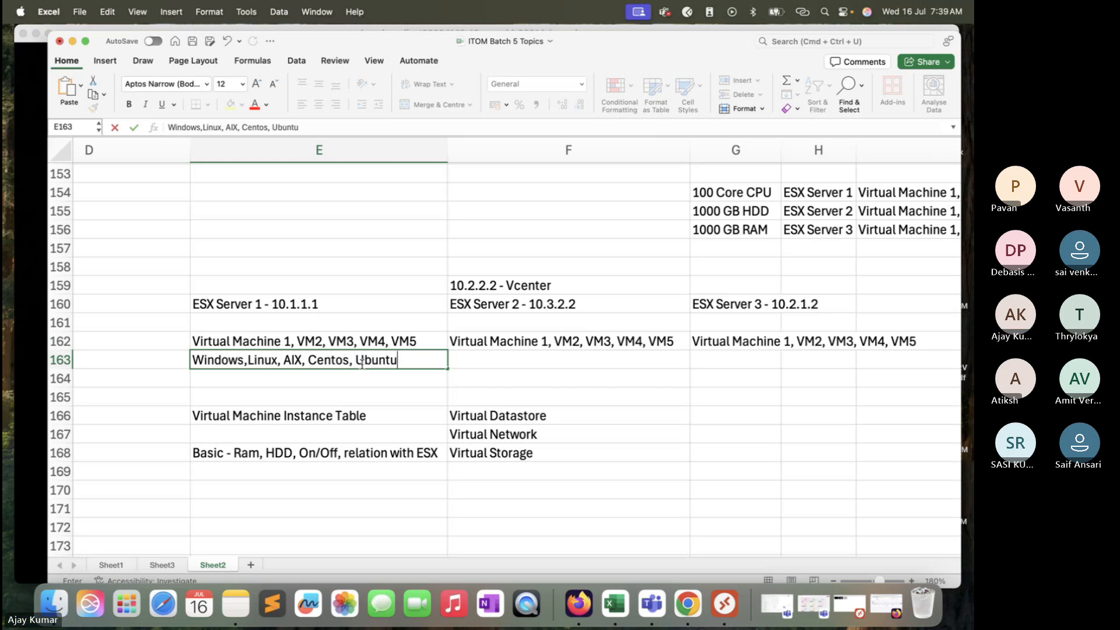
{"action": "key", "text": "Return"}
Step: Review the virtual machine and operating system cells under ESX Server 1 and ESX Server 2
{"action": "left_click", "coordinate": [415, 360]}
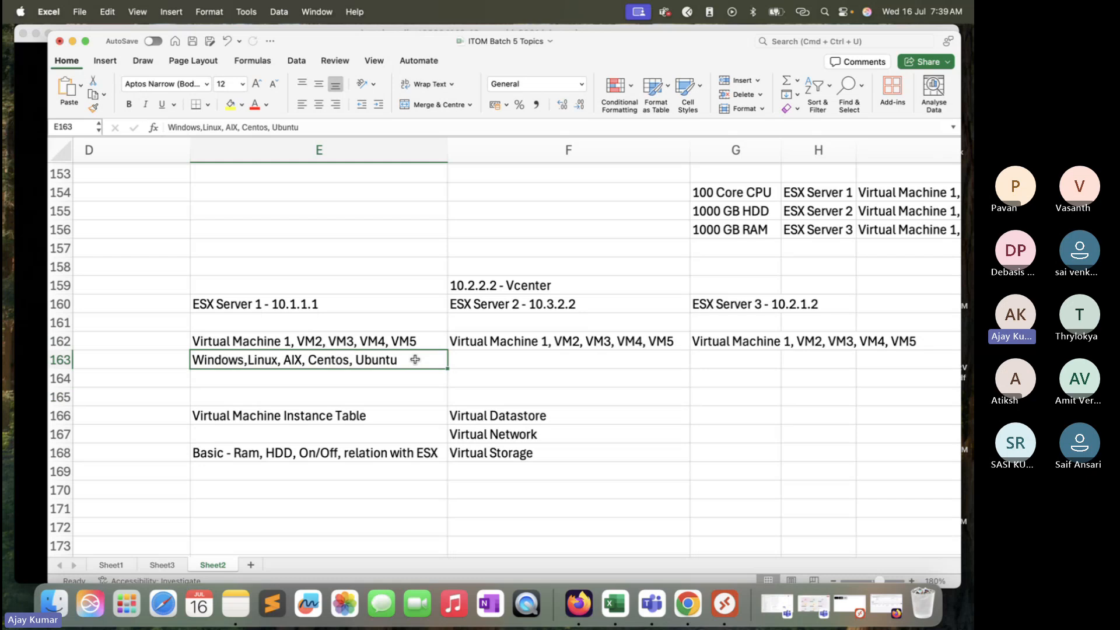
{"action": "left_click", "coordinate": [421, 344]}
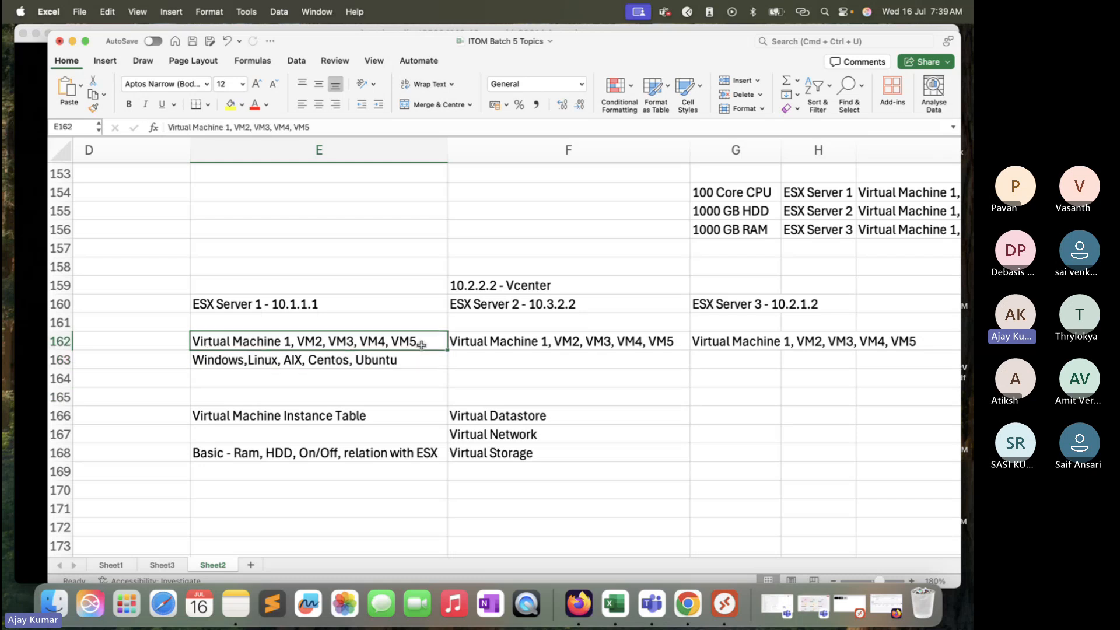
{"action": "left_click", "coordinate": [413, 358]}
{"action": "left_click", "coordinate": [400, 347]}
{"action": "left_click", "coordinate": [397, 363]}
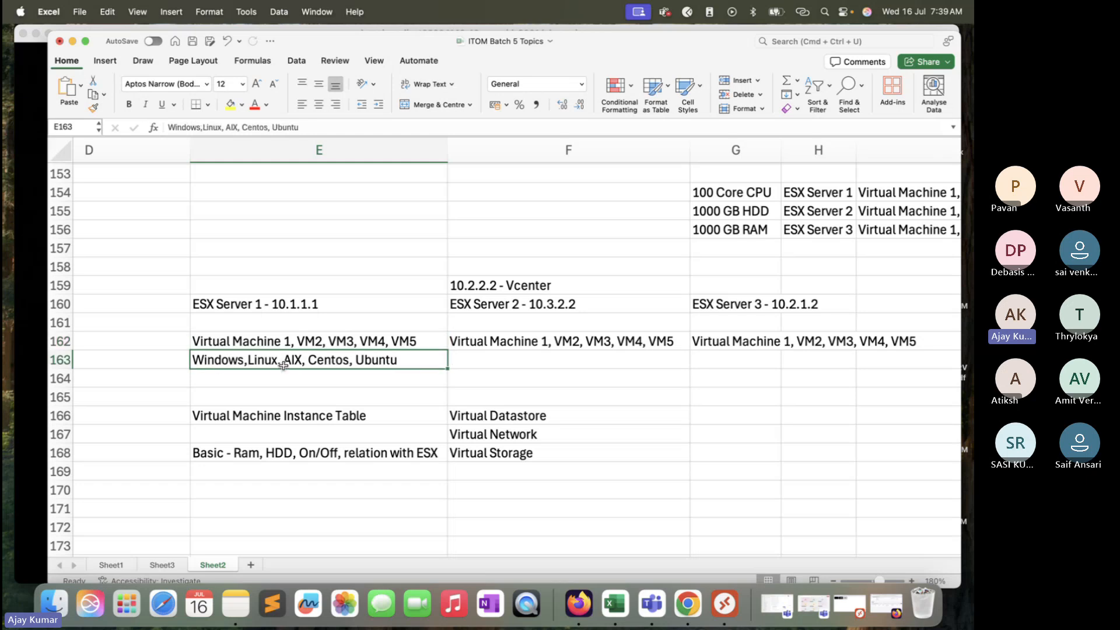
{"action": "left_click", "coordinate": [291, 388]}
{"action": "left_click_drag", "start_coordinate": [396, 363], "coordinate": [289, 356]}
{"action": "left_click", "coordinate": [482, 365]}
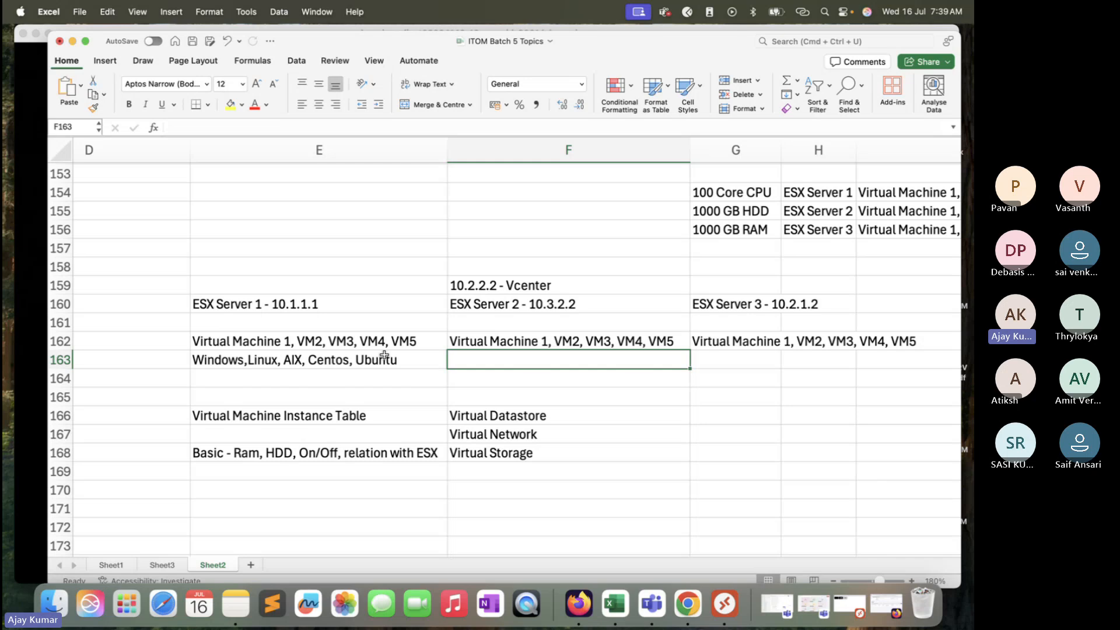
{"action": "left_click", "coordinate": [266, 362]}
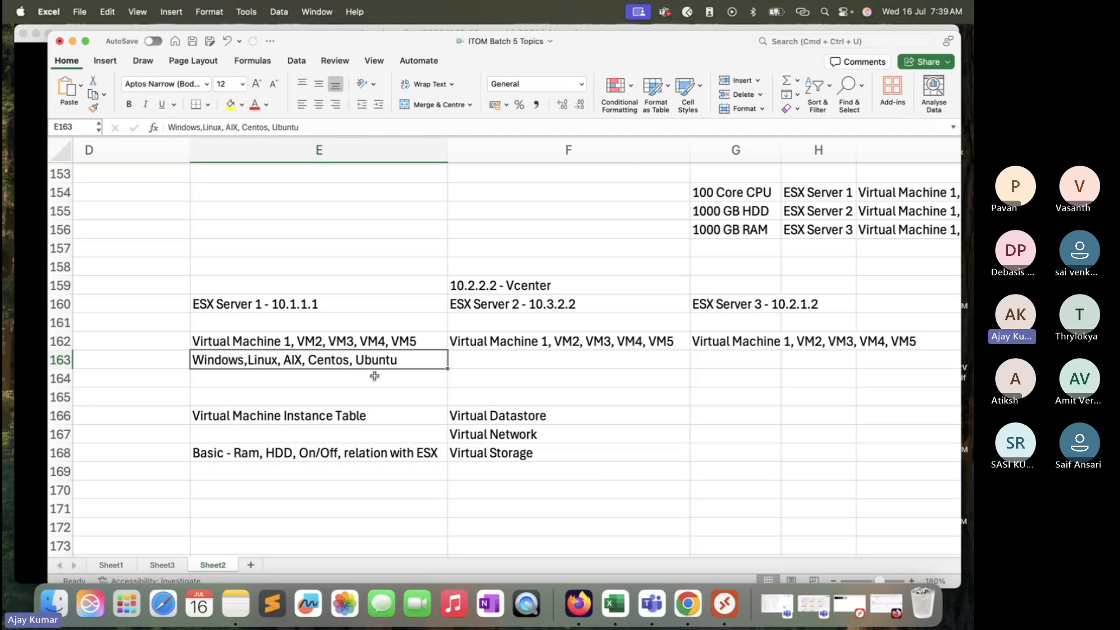
{"action": "key", "text": "super+c"}
{"action": "left_click", "coordinate": [505, 286]}
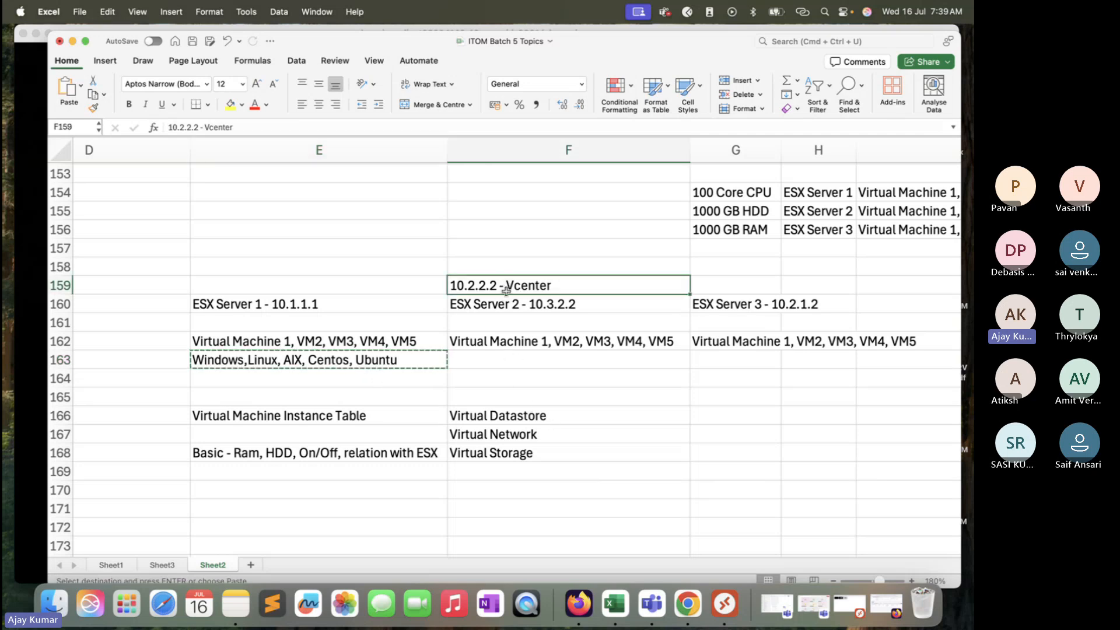
{"action": "left_click", "coordinate": [506, 304]}
{"action": "left_click", "coordinate": [516, 342]}
{"action": "left_click", "coordinate": [525, 362]}
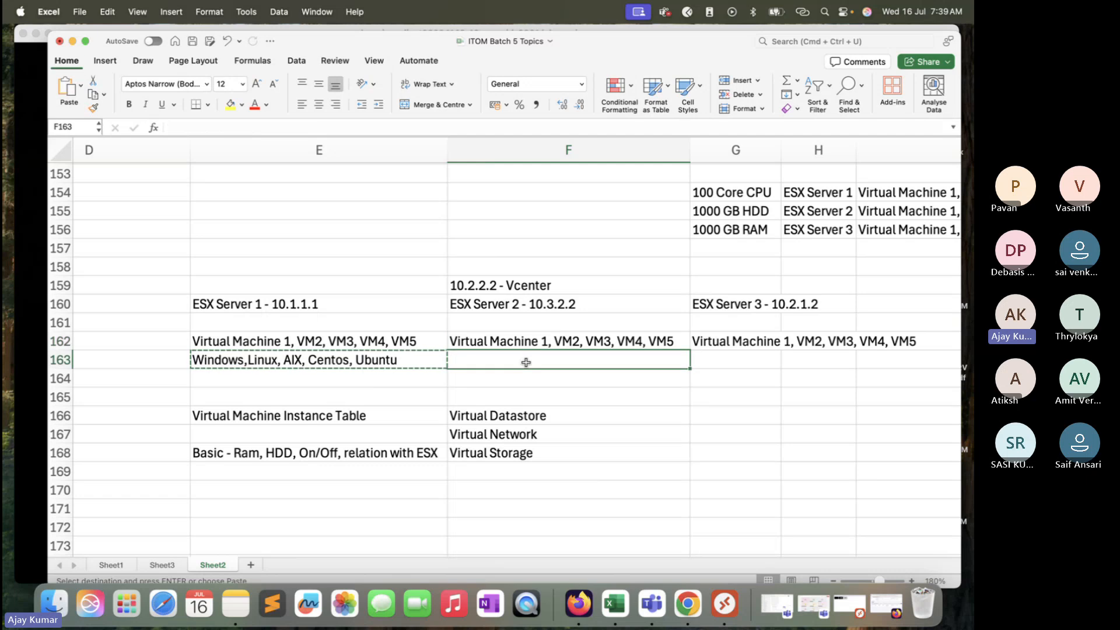
{"action": "left_click", "coordinate": [416, 360]}
{"action": "key", "text": "Escape"}
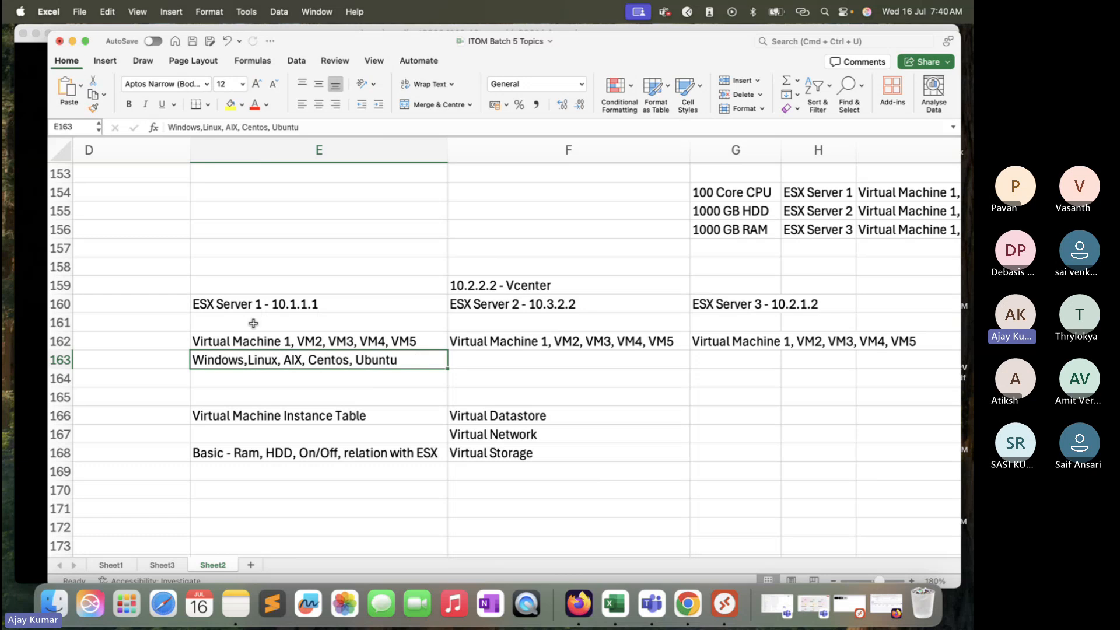
Step: Switch to the ServiceNow browser session and look through the MID Servers, public and Router Cred tabs
{"action": "left_click", "coordinate": [30, 267]}
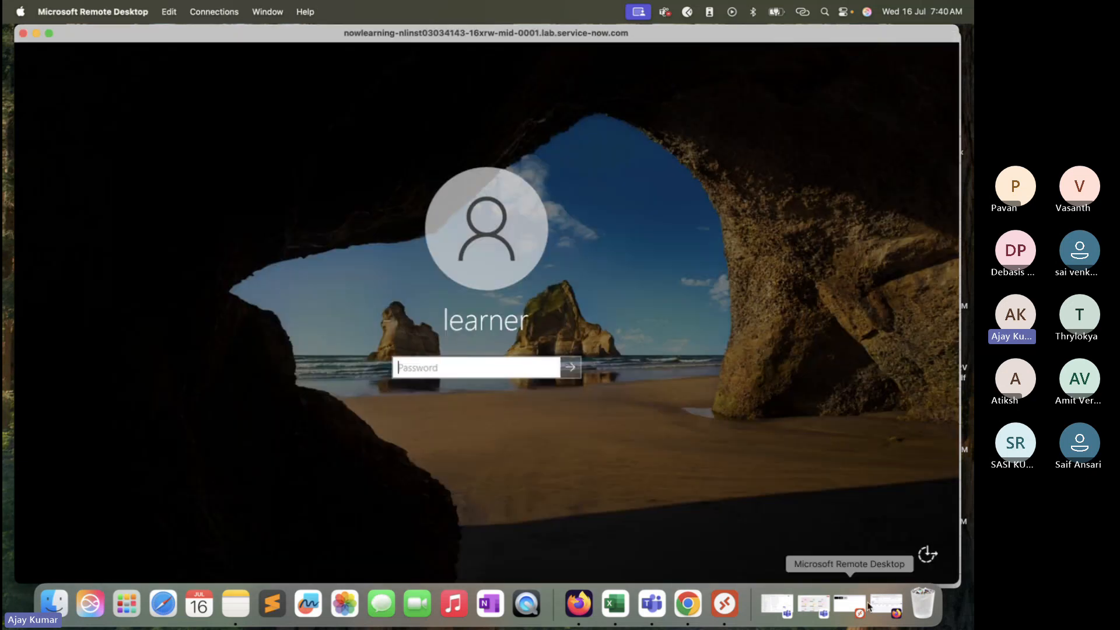
{"action": "left_click", "coordinate": [887, 605]}
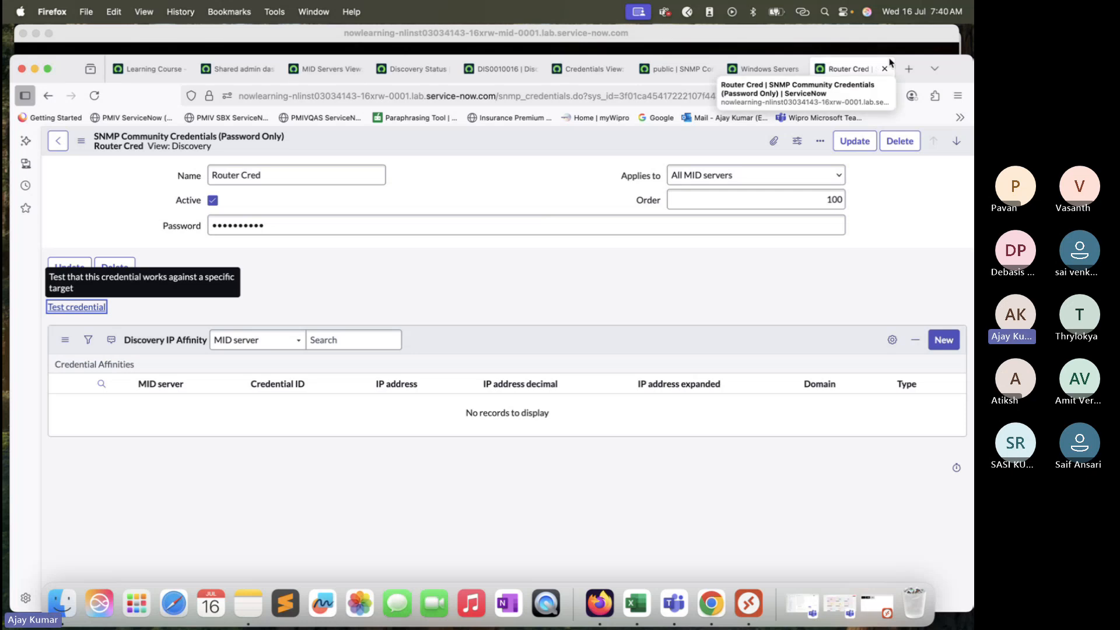
{"action": "left_click", "coordinate": [326, 70]}
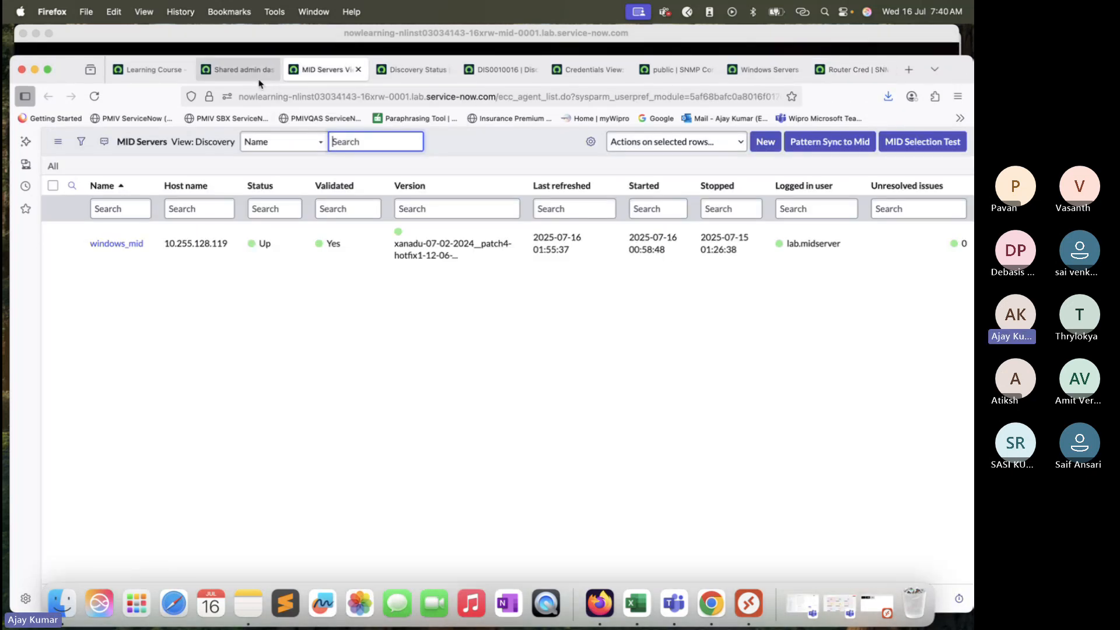
{"action": "left_click", "coordinate": [852, 69]}
{"action": "left_click", "coordinate": [782, 71]}
{"action": "left_click", "coordinate": [677, 70]}
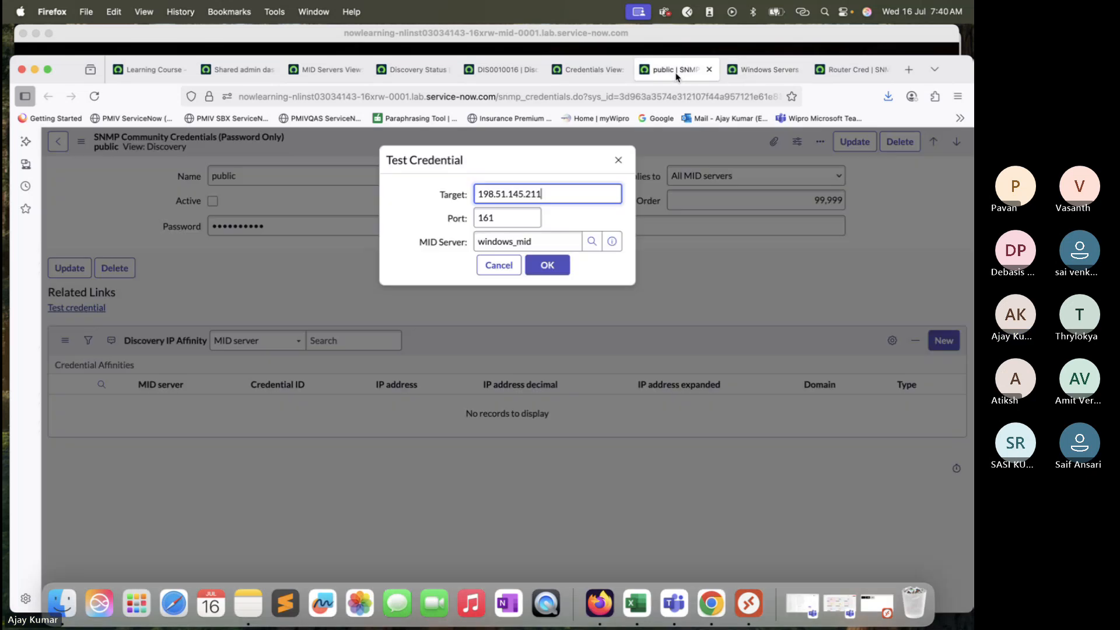
{"action": "left_click", "coordinate": [851, 69]}
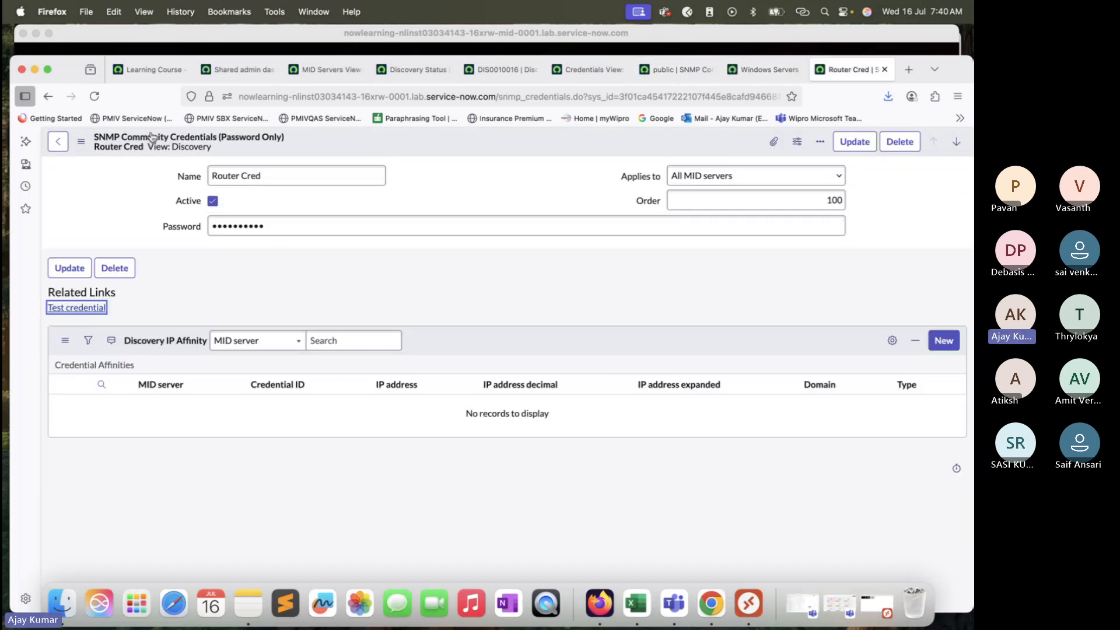
Step: Run Test credential on the Router Cred credential against target 198.51.145.211, port 161, using windows_mid
{"action": "left_click", "coordinate": [48, 96]}
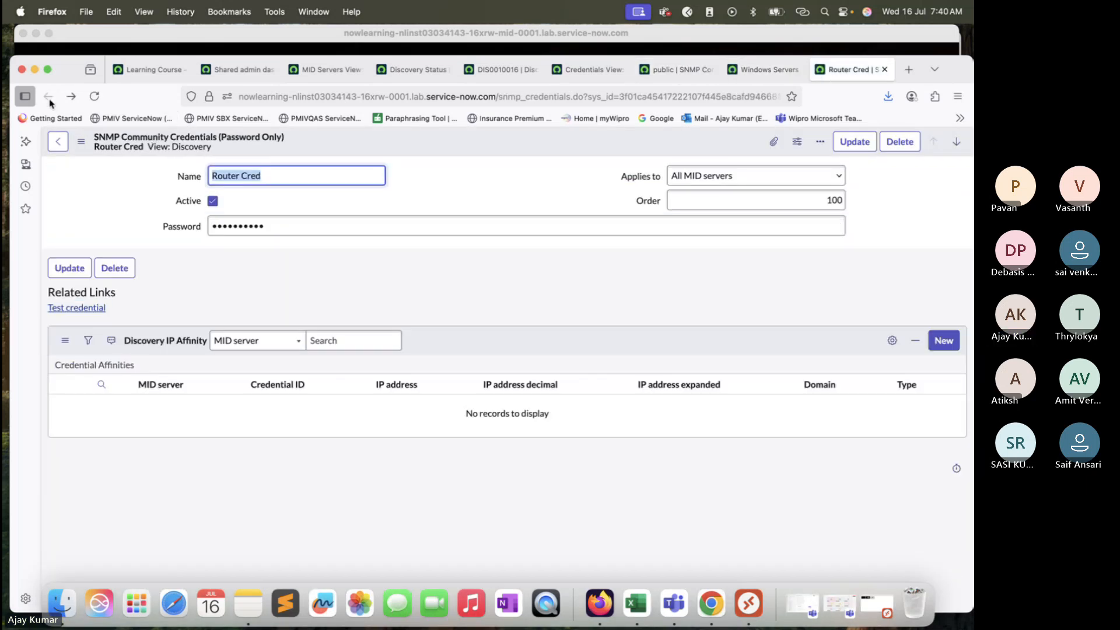
{"action": "left_click", "coordinate": [92, 309]}
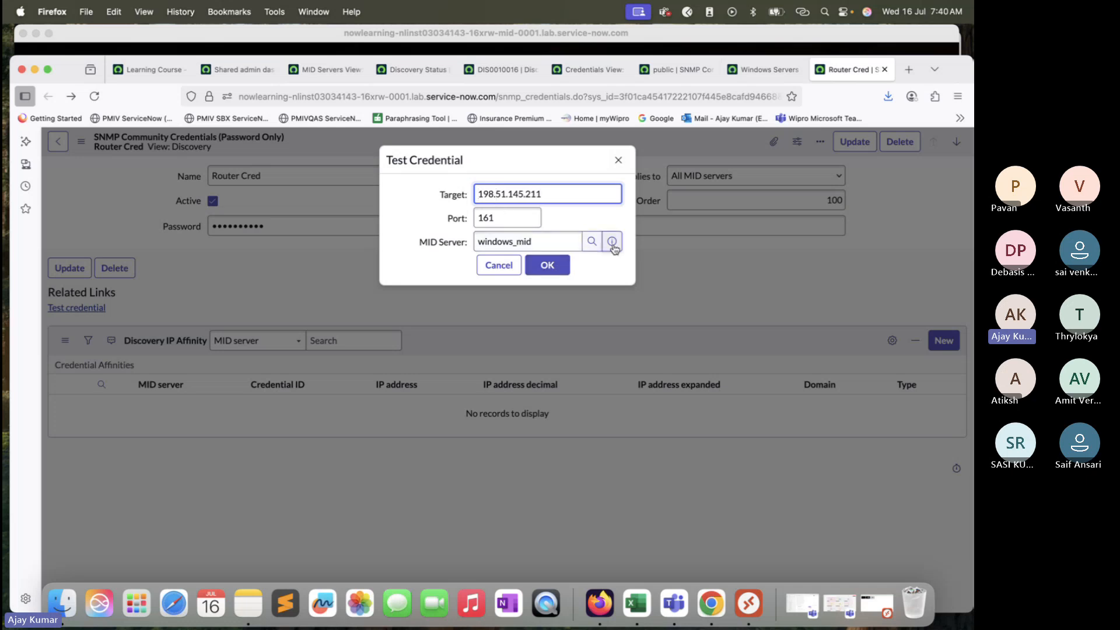
{"action": "left_click", "coordinate": [548, 265]}
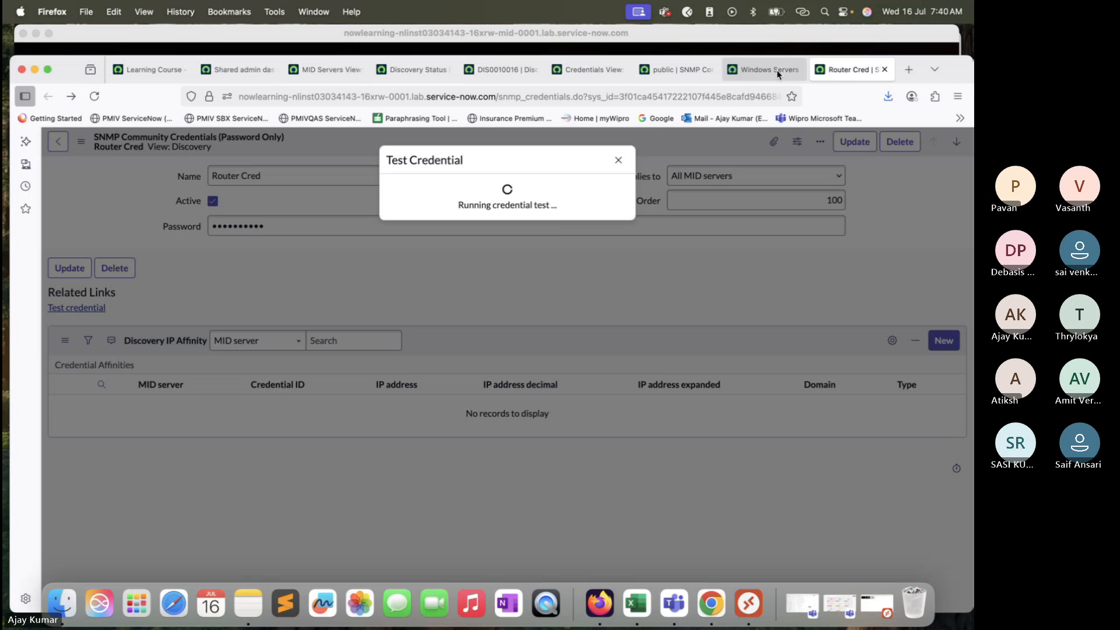
Step: Return to the Credentials list and start a new credential to browse the available credential types
{"action": "mouse_move", "coordinate": [778, 73]}
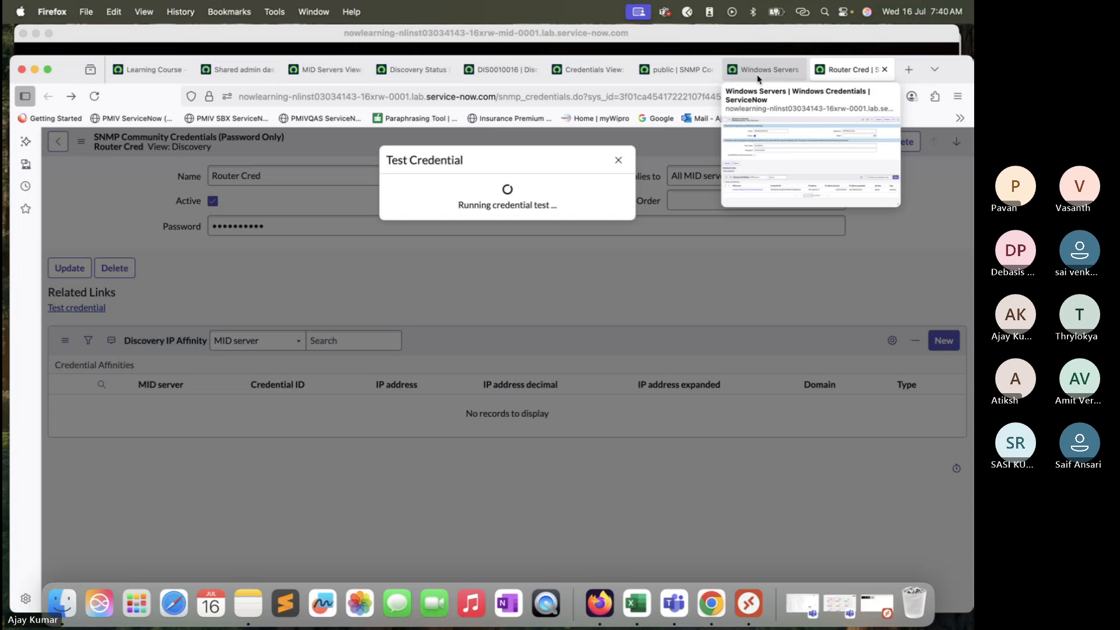
{"action": "left_click", "coordinate": [759, 72]}
{"action": "left_click", "coordinate": [676, 70]}
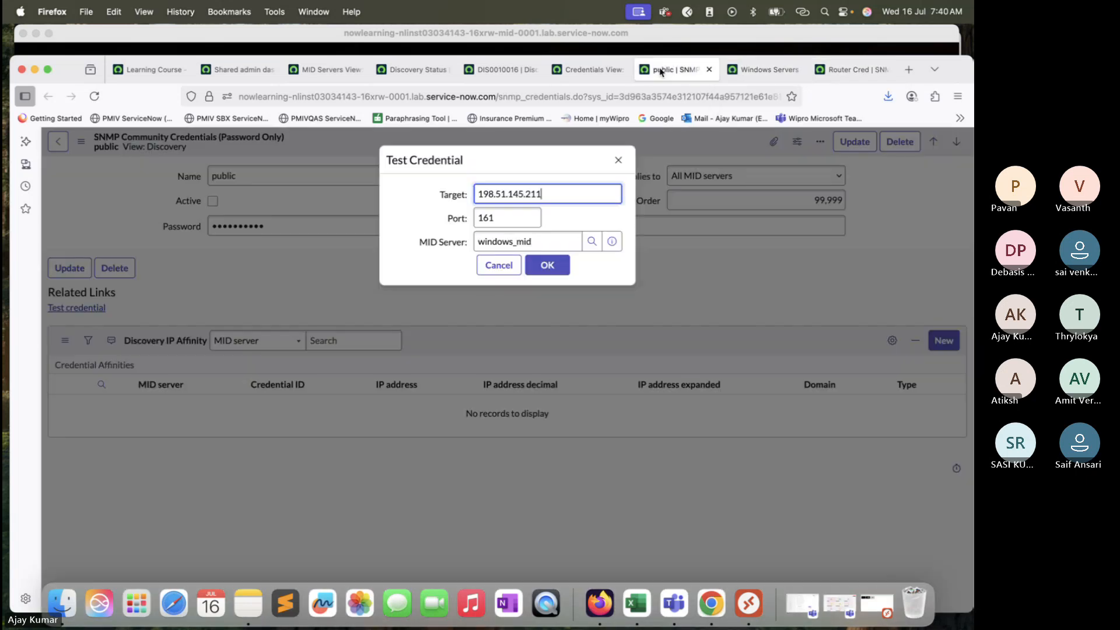
{"action": "left_click", "coordinate": [578, 70]}
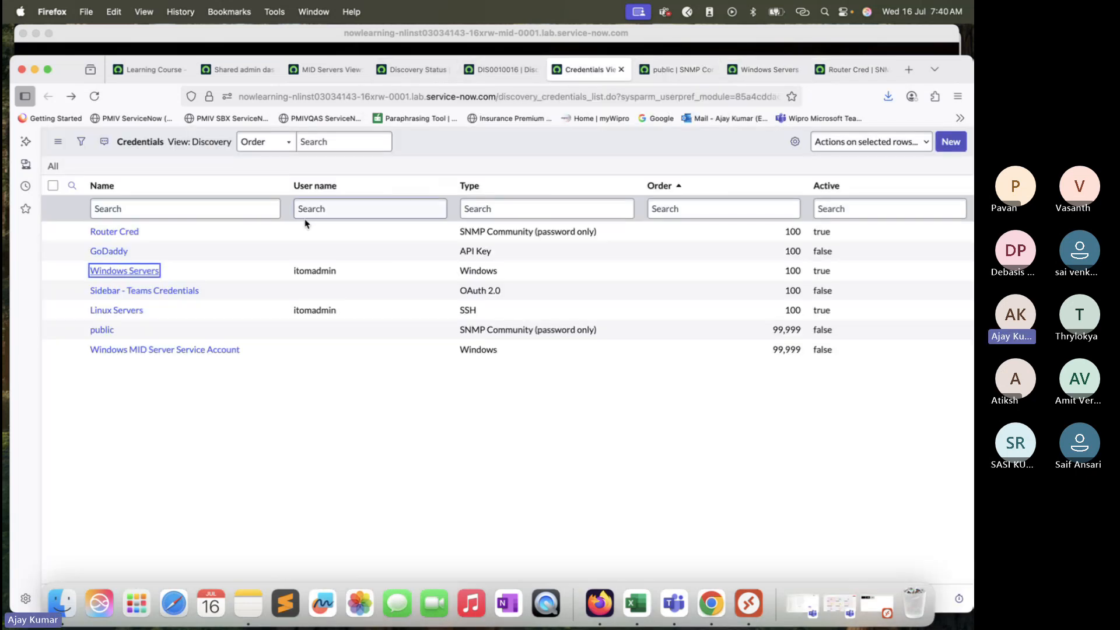
{"action": "left_click", "coordinate": [951, 142]}
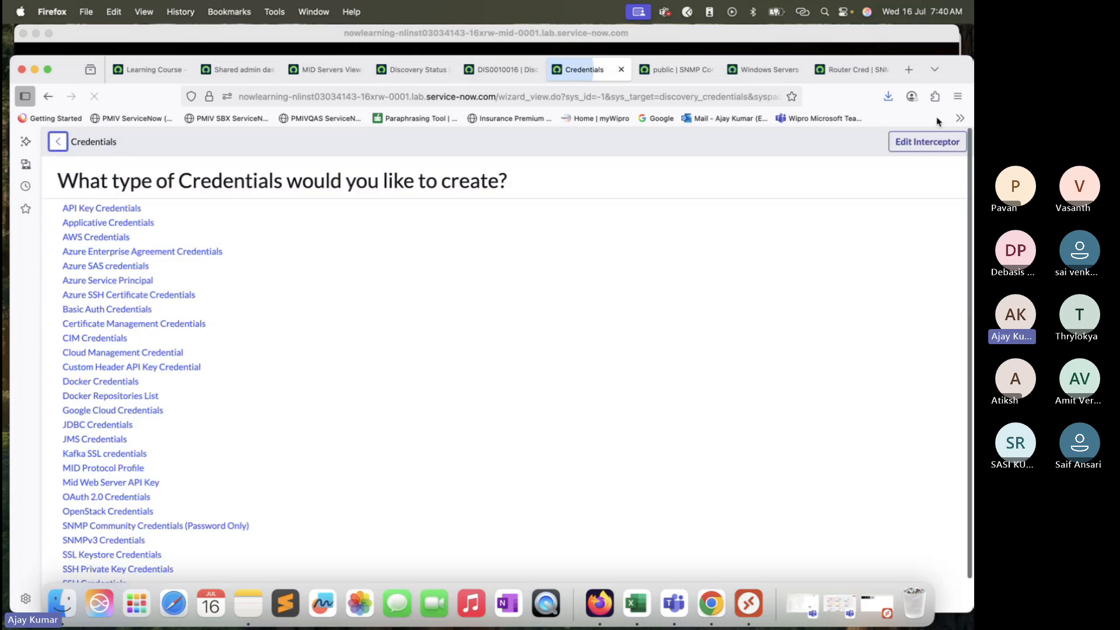
{"action": "scroll", "coordinate": [369, 487], "scroll_direction": "down", "scroll_amount": 2}
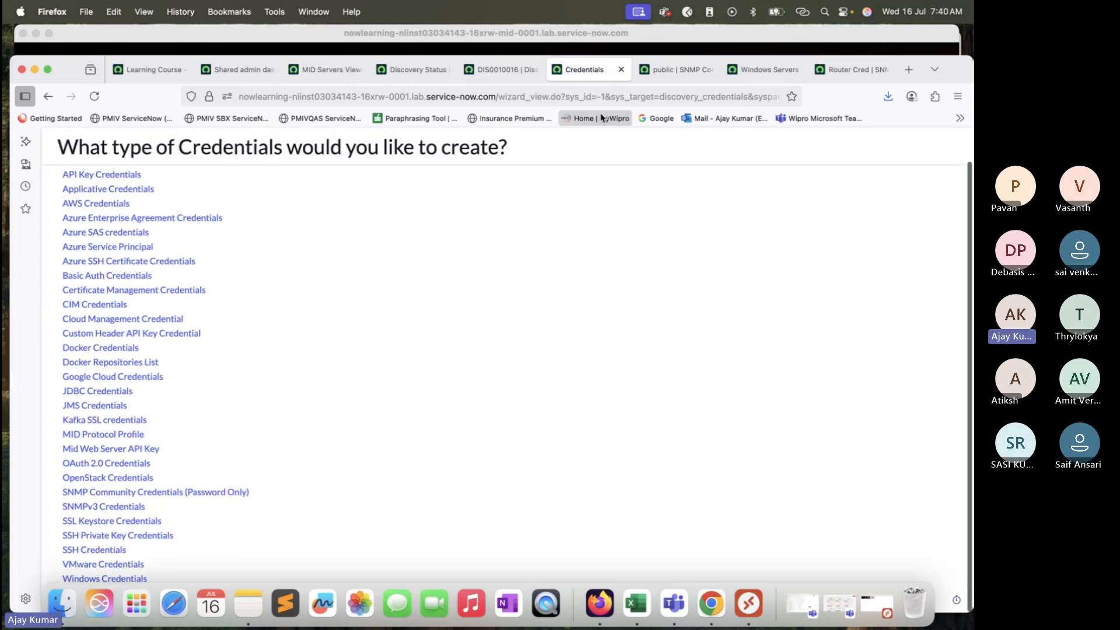
{"action": "left_click_drag", "start_coordinate": [966, 73], "coordinate": [962, 42]}
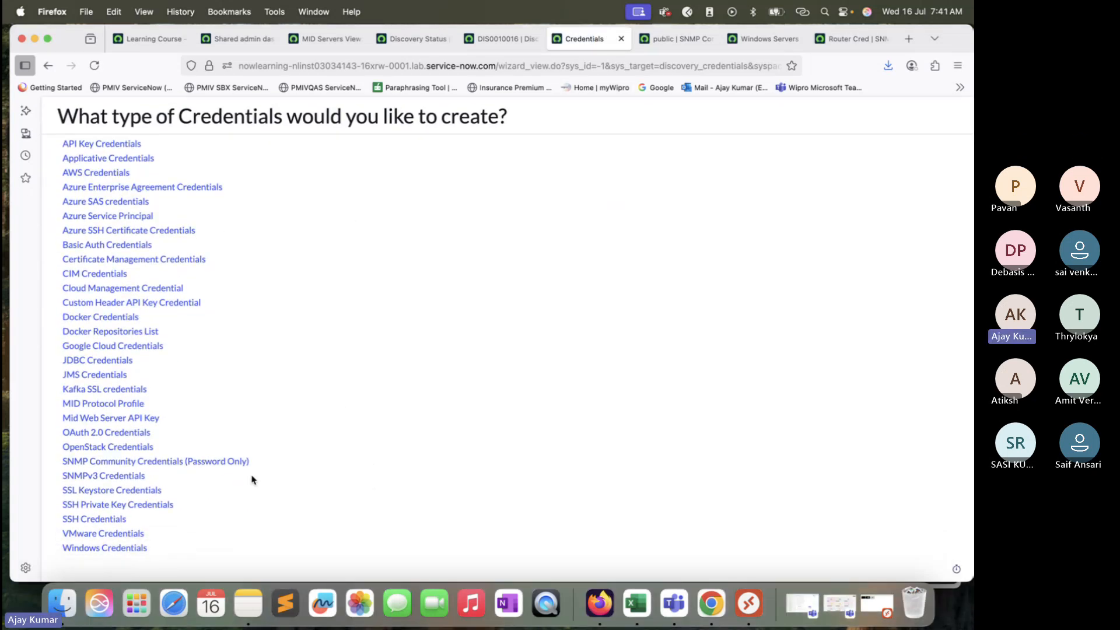
{"action": "left_click", "coordinate": [96, 534], "text": "super"}
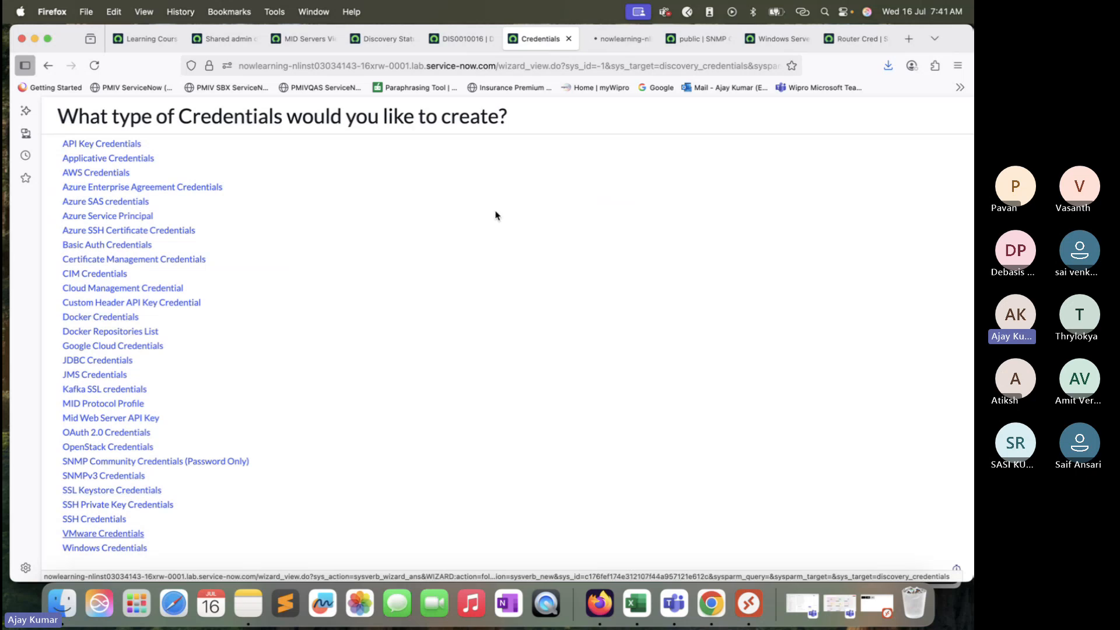
{"action": "left_click", "coordinate": [615, 41]}
{"action": "left_click", "coordinate": [311, 197]}
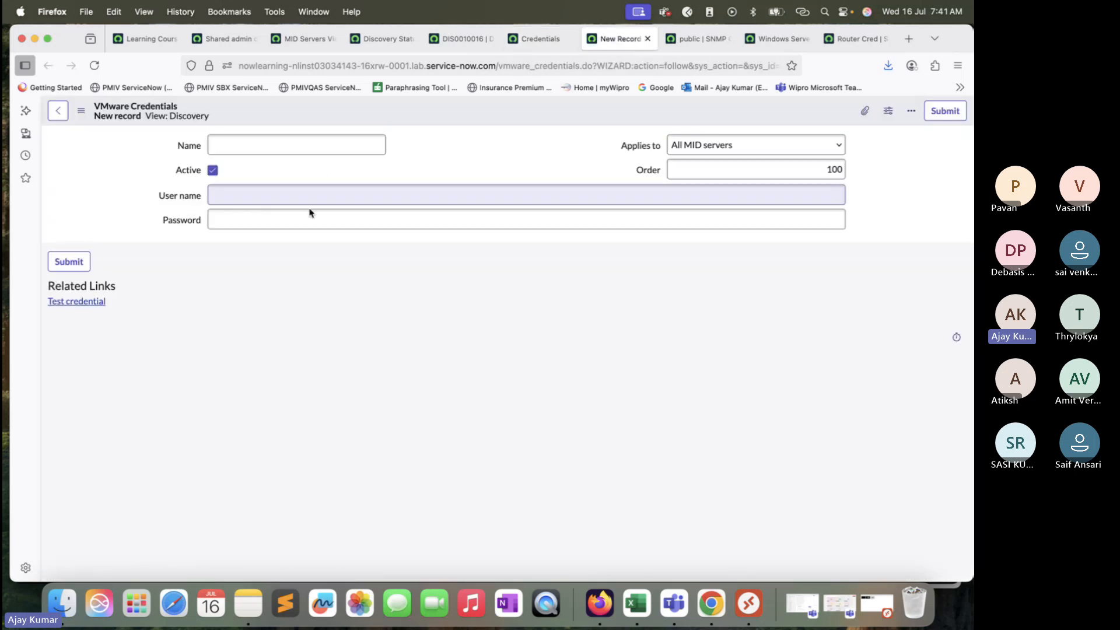
{"action": "left_click", "coordinate": [307, 143]}
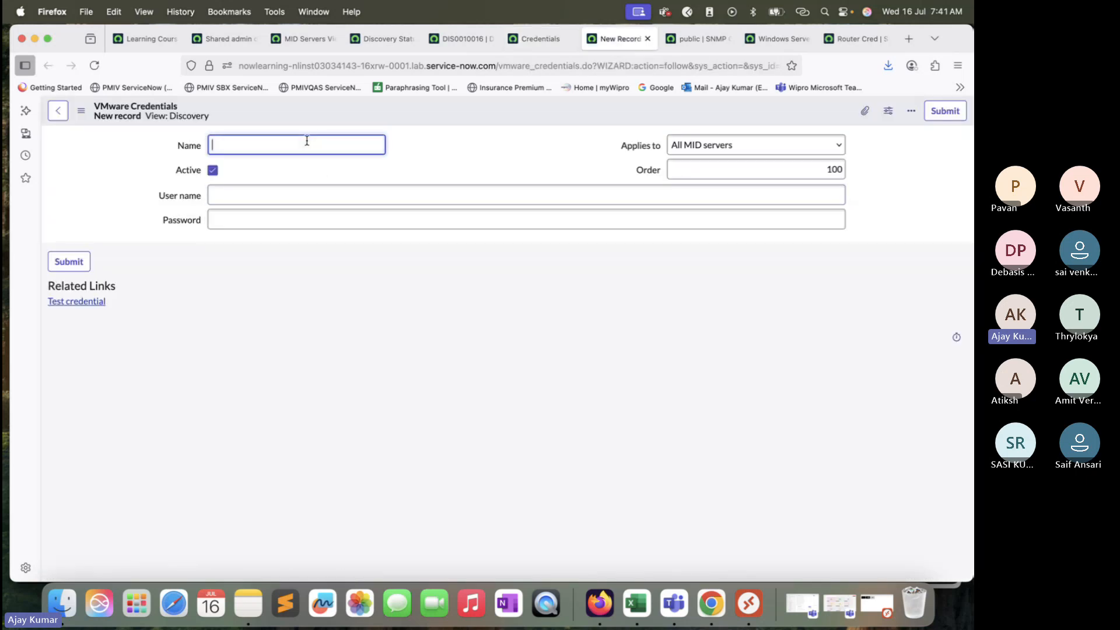
{"action": "left_click", "coordinate": [647, 38]}
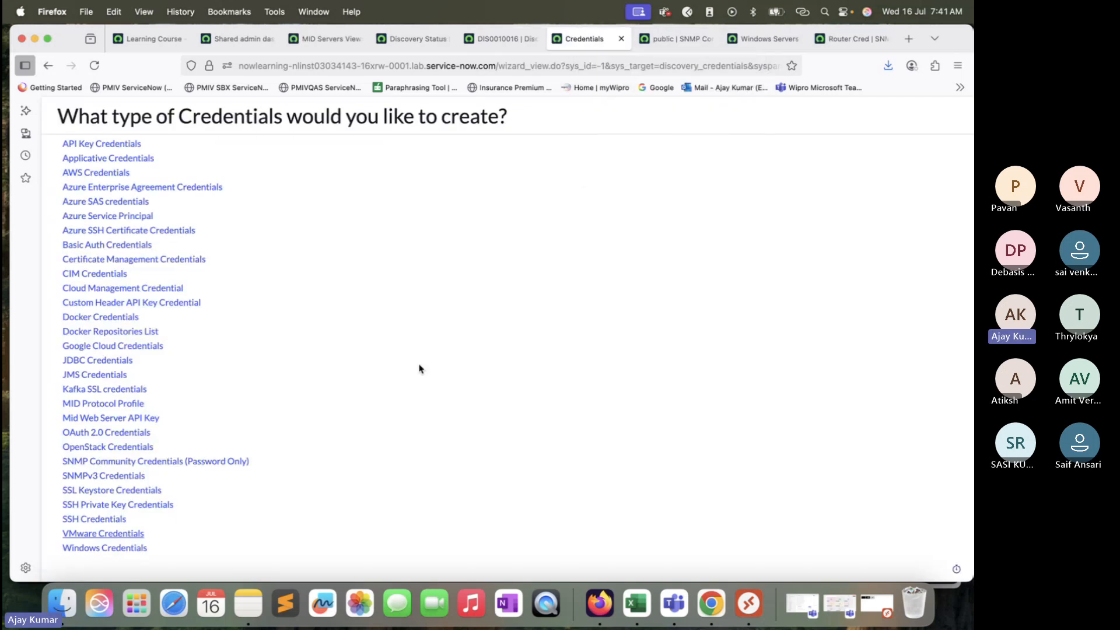
Step: Open the VMware vCenter Instances list by filtering the navigator for Vcenter
{"action": "scroll", "coordinate": [419, 369], "scroll_direction": "up", "scroll_amount": 1}
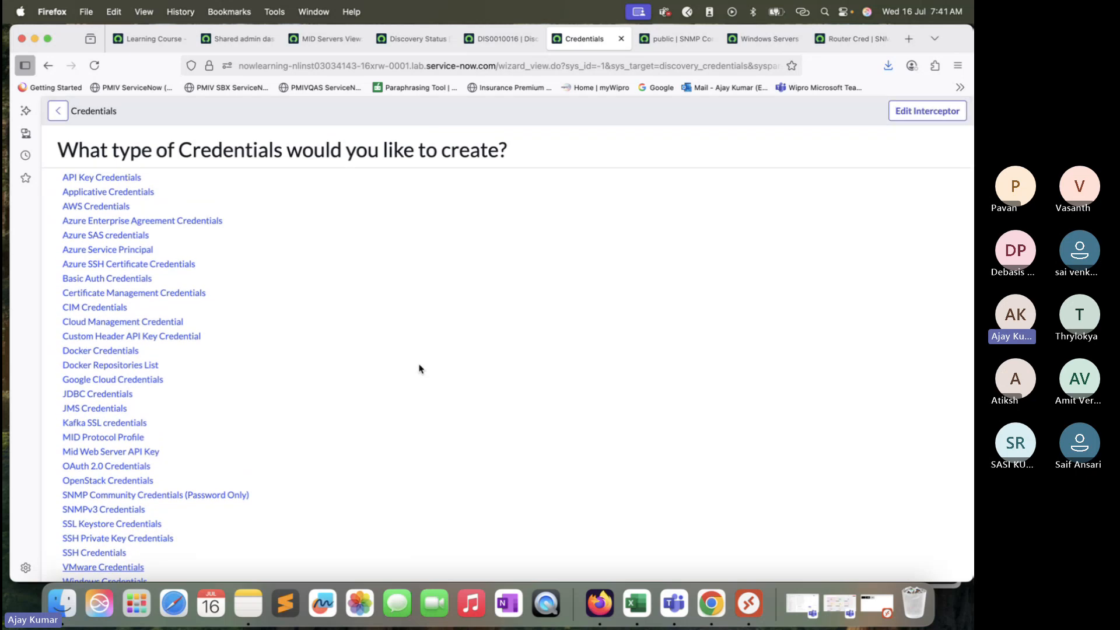
{"action": "scroll", "coordinate": [419, 368], "scroll_direction": "down", "scroll_amount": 1}
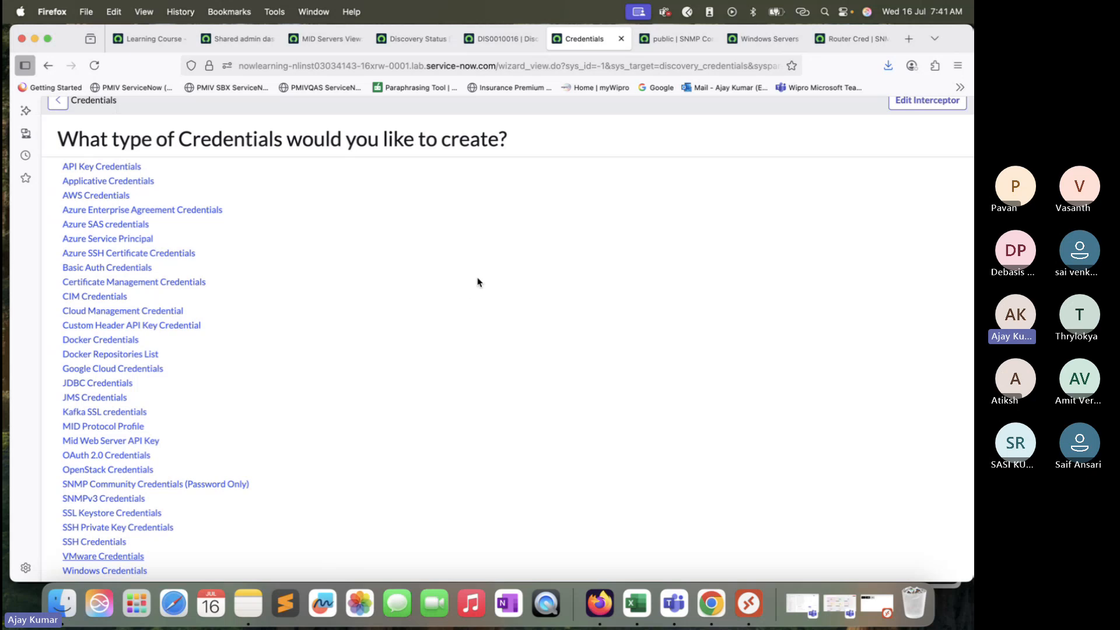
{"action": "scroll", "coordinate": [413, 345], "scroll_direction": "down", "scroll_amount": 2}
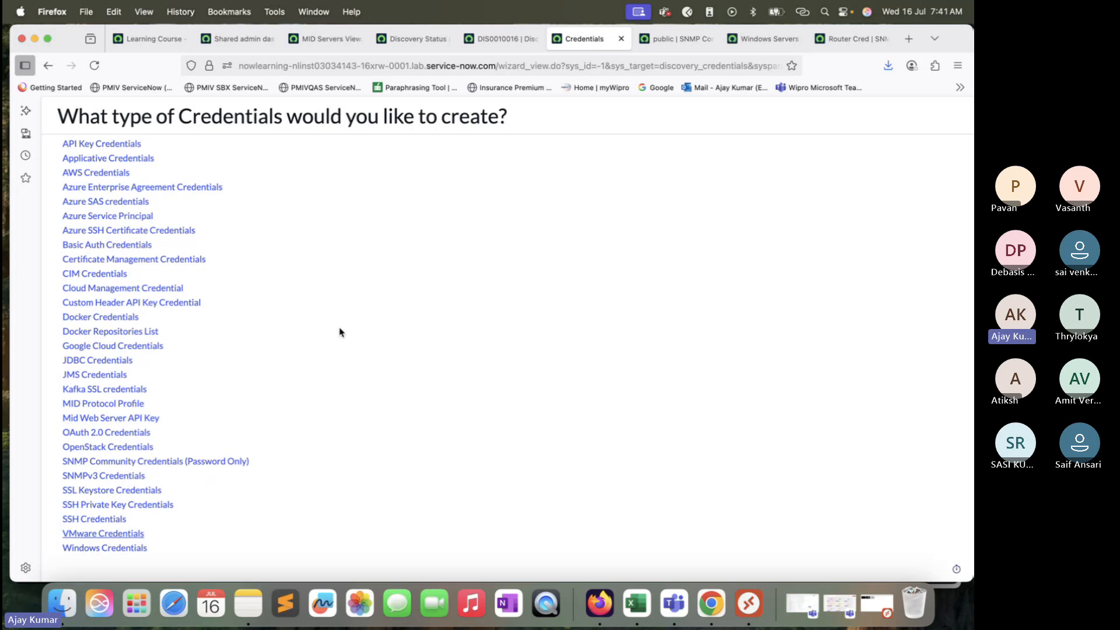
{"action": "left_click", "coordinate": [252, 38]}
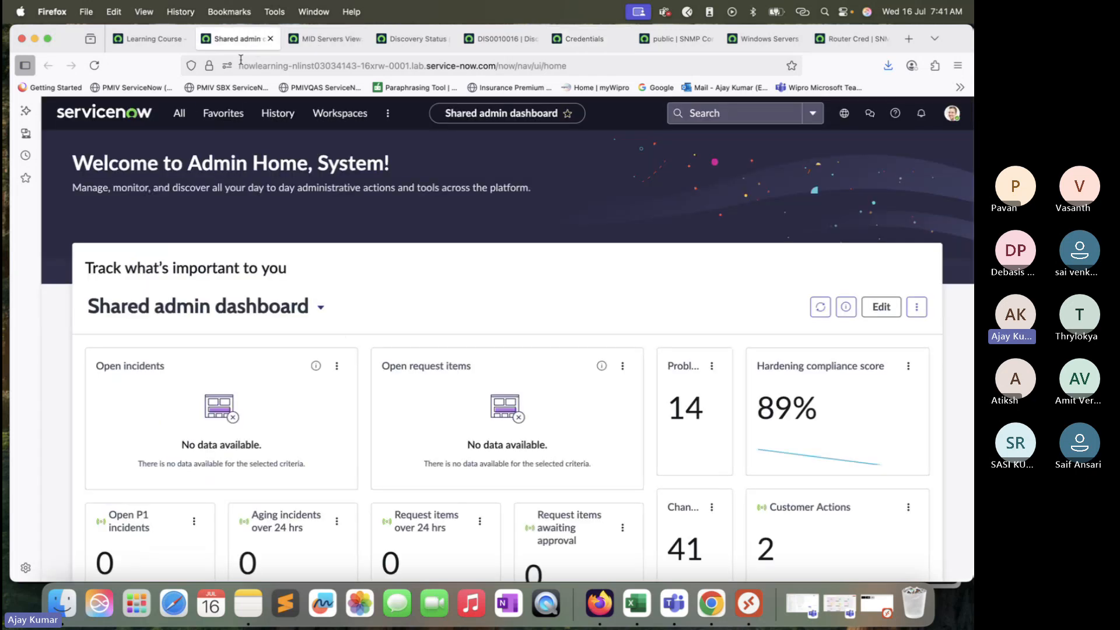
{"action": "left_click", "coordinate": [179, 113]}
{"action": "triple_click", "coordinate": [155, 148]}
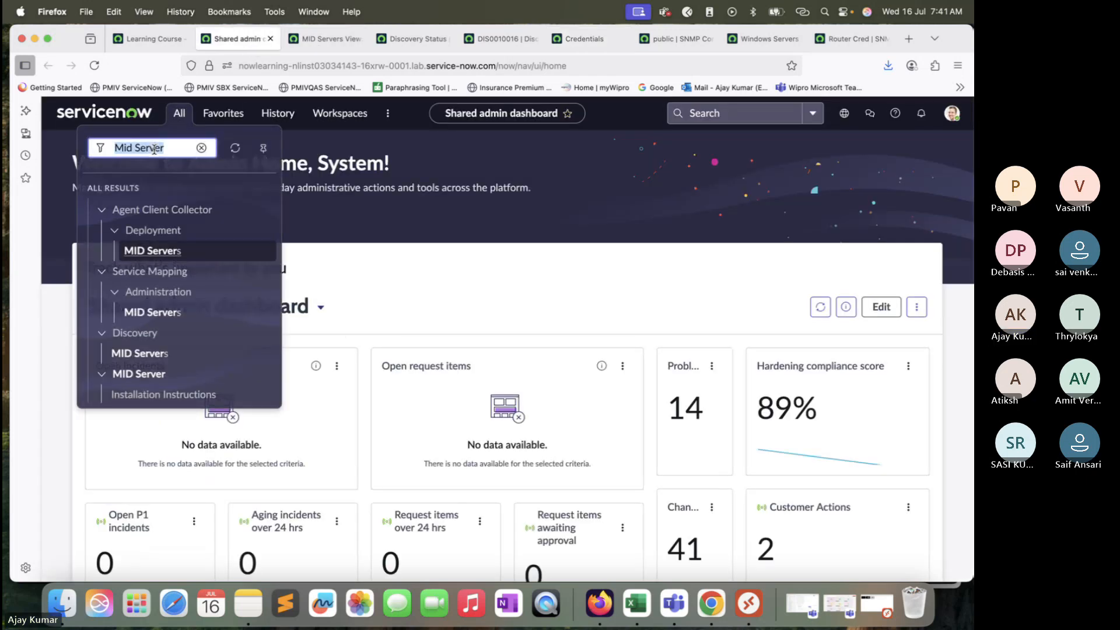
{"action": "type", "text": "Vcenter"}
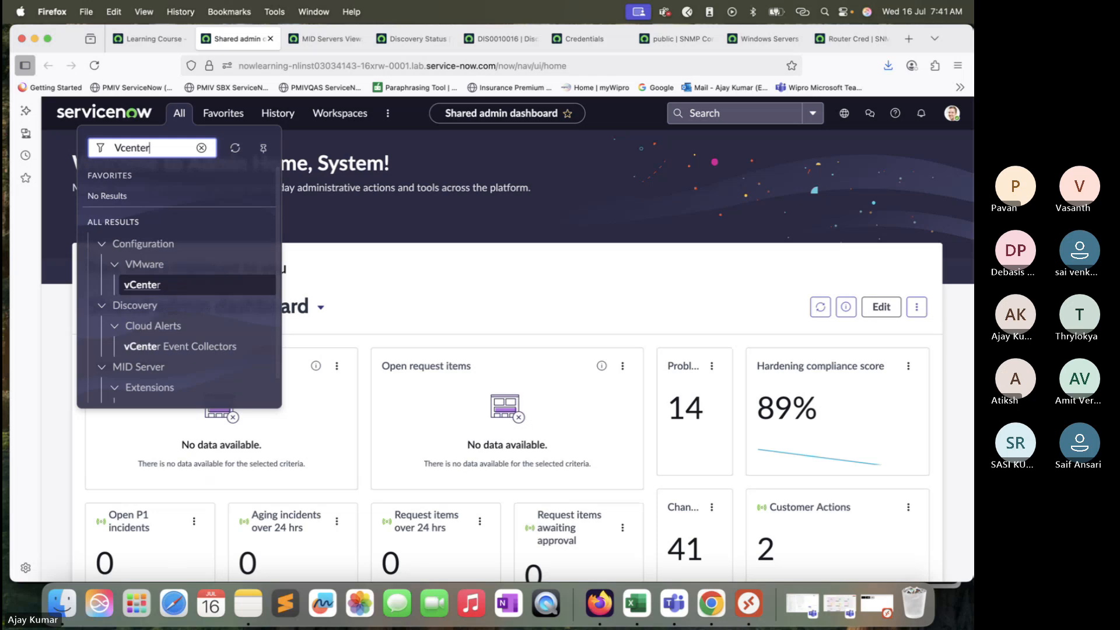
{"action": "left_click", "coordinate": [150, 290]}
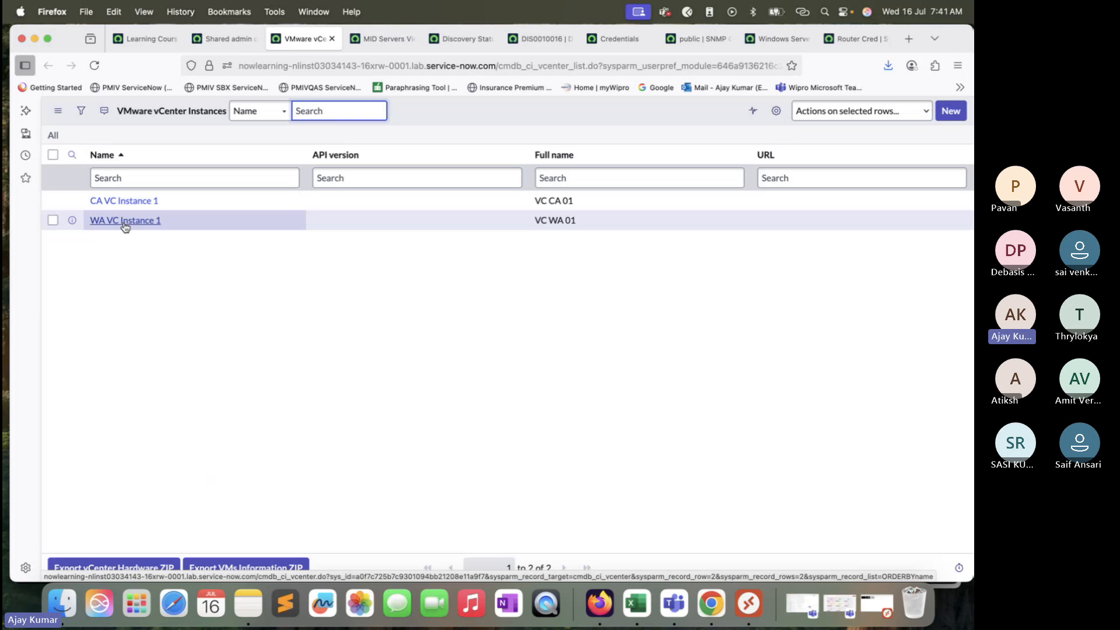
Step: Open CA VC Instance 1 and review its related items such as hosted VMs, ESX servers and clusters
{"action": "left_click", "coordinate": [132, 204], "text": "super"}
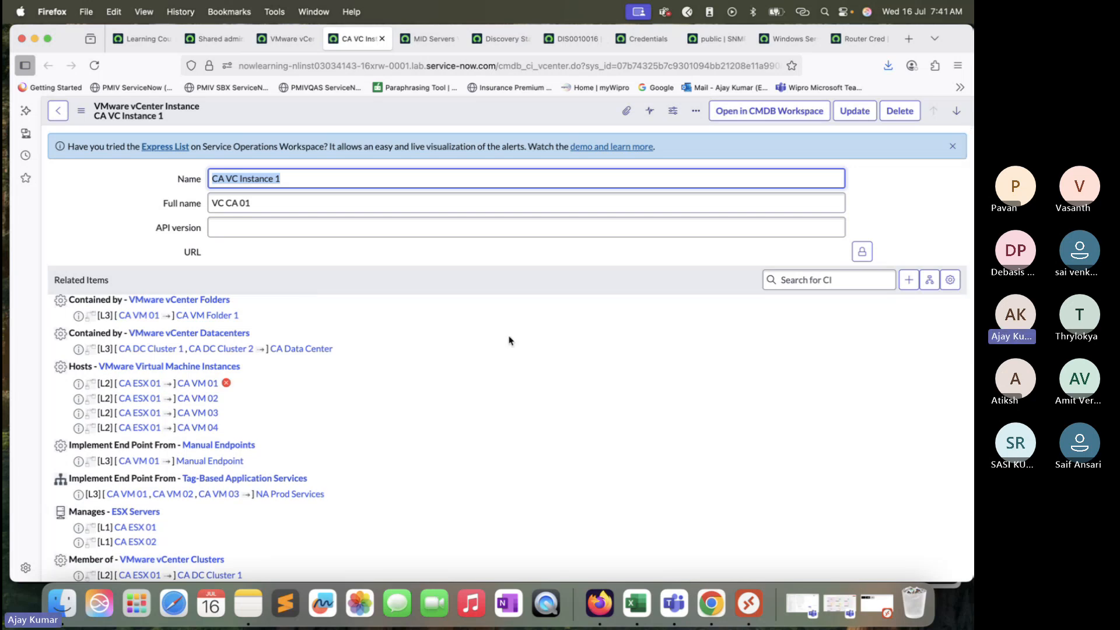
{"action": "scroll", "coordinate": [509, 341], "scroll_direction": "down", "scroll_amount": 1}
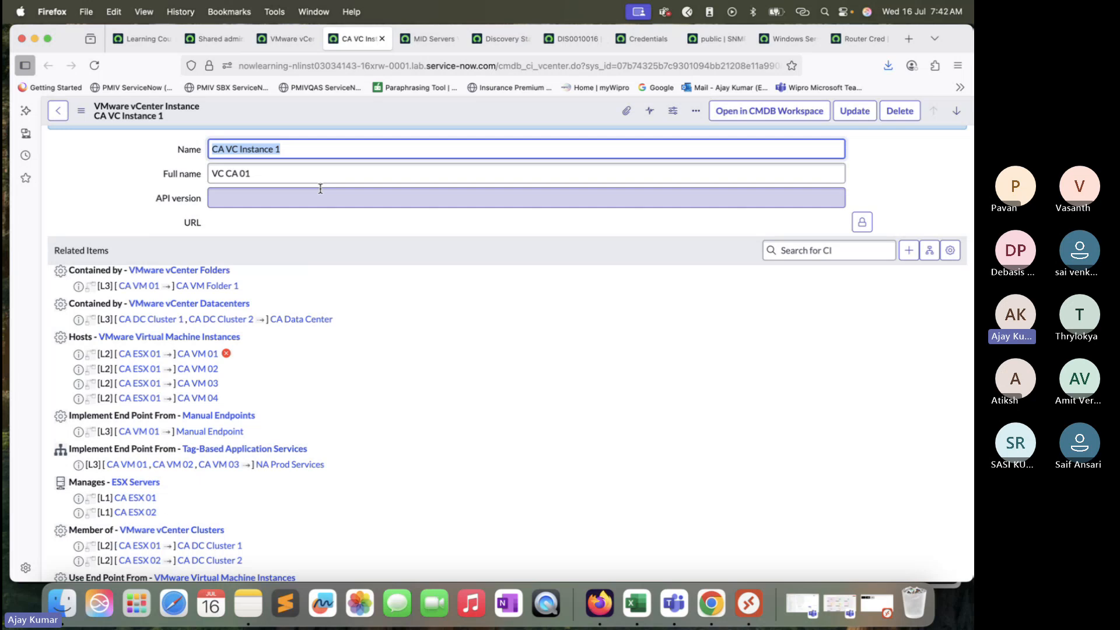
{"action": "scroll", "coordinate": [357, 275], "scroll_direction": "down", "scroll_amount": 1}
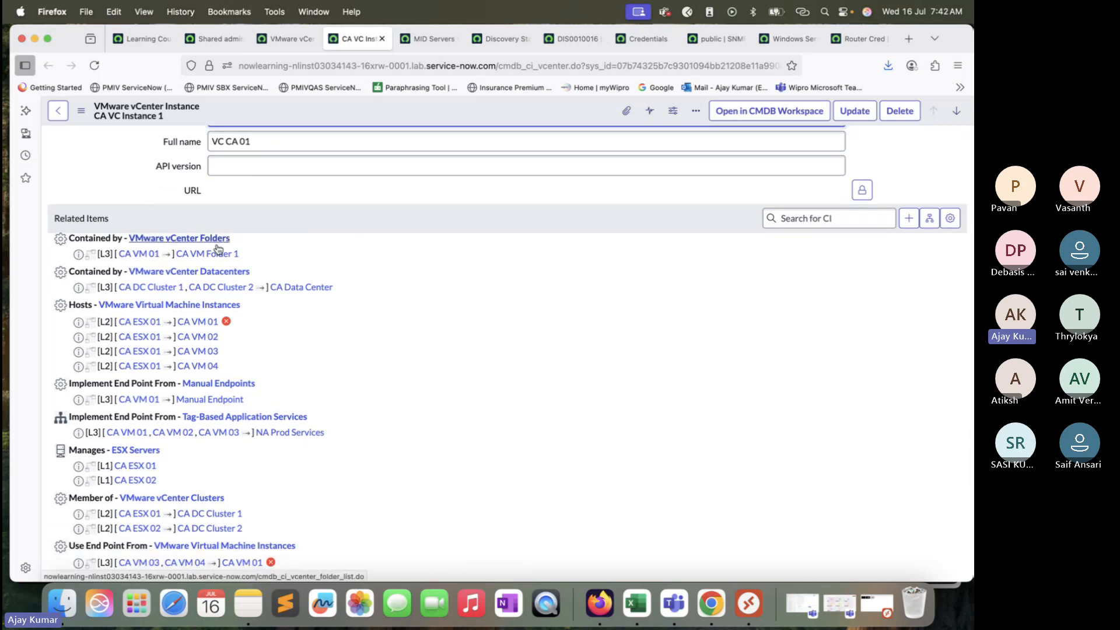
{"action": "scroll", "coordinate": [168, 247], "scroll_direction": "down", "scroll_amount": 1}
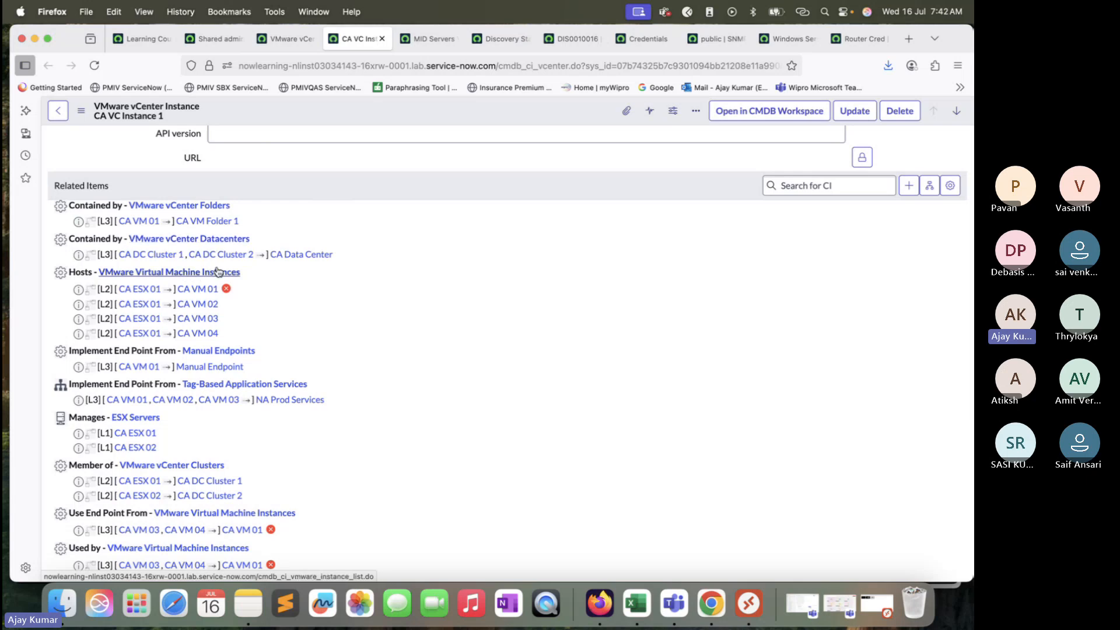
{"action": "scroll", "coordinate": [224, 271], "scroll_direction": "down", "scroll_amount": 3}
{"action": "scroll", "coordinate": [228, 267], "scroll_direction": "down", "scroll_amount": 2}
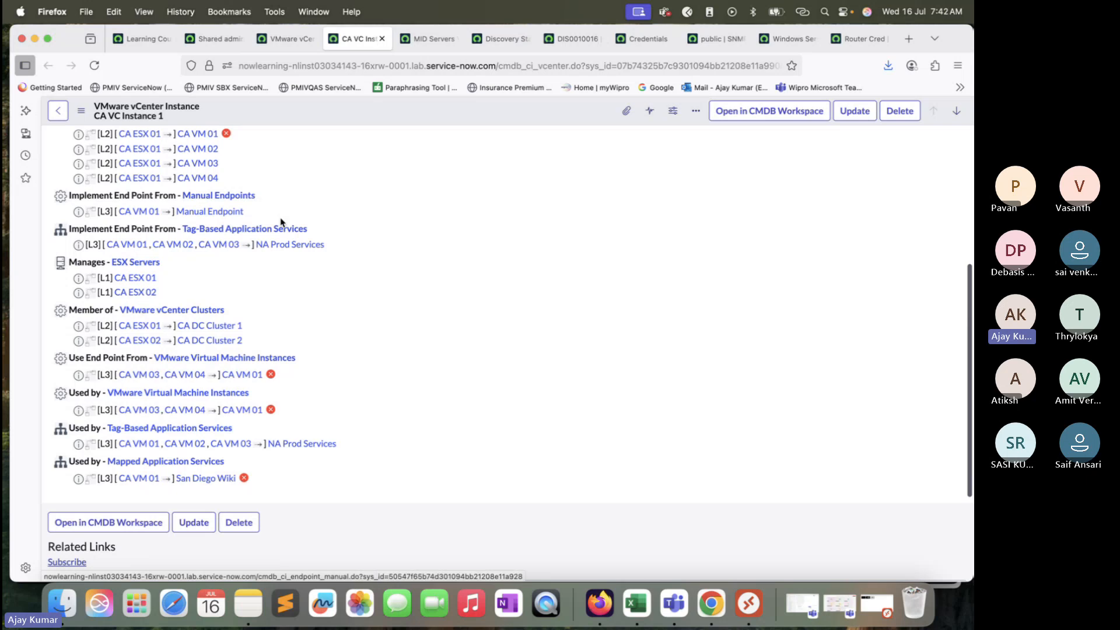
{"action": "scroll", "coordinate": [280, 220], "scroll_direction": "up", "scroll_amount": 4}
{"action": "scroll", "coordinate": [320, 293], "scroll_direction": "down", "scroll_amount": 5}
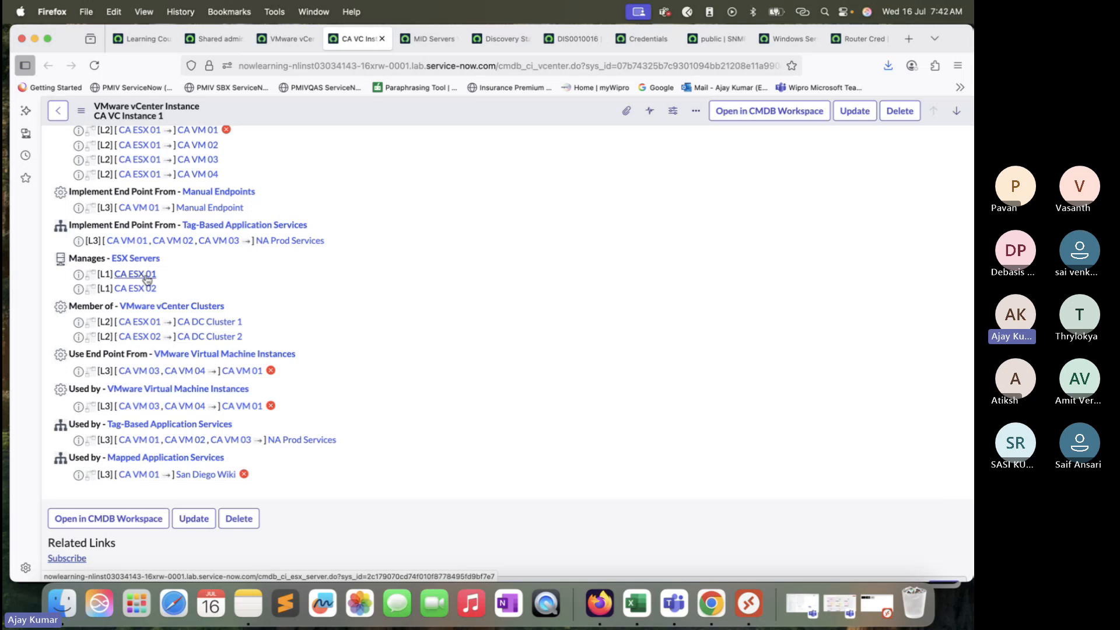
Step: Open the managed ESX servers CA ESX 01 and CA ESX 02 in new tabs
{"action": "left_click", "coordinate": [148, 277], "text": "super"}
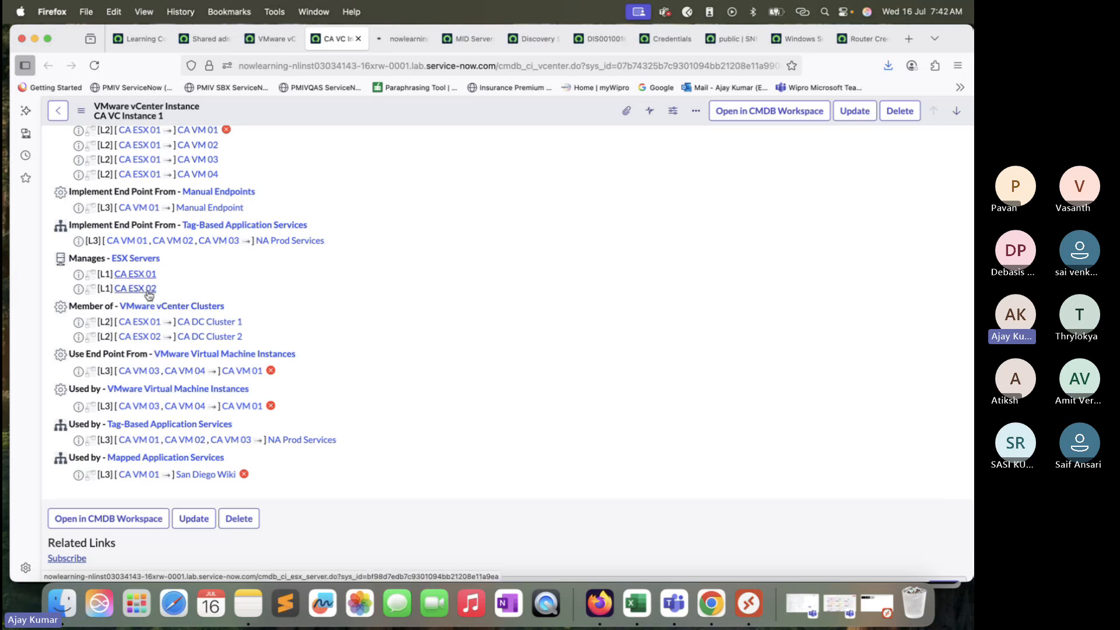
{"action": "left_click", "coordinate": [143, 290], "text": "super"}
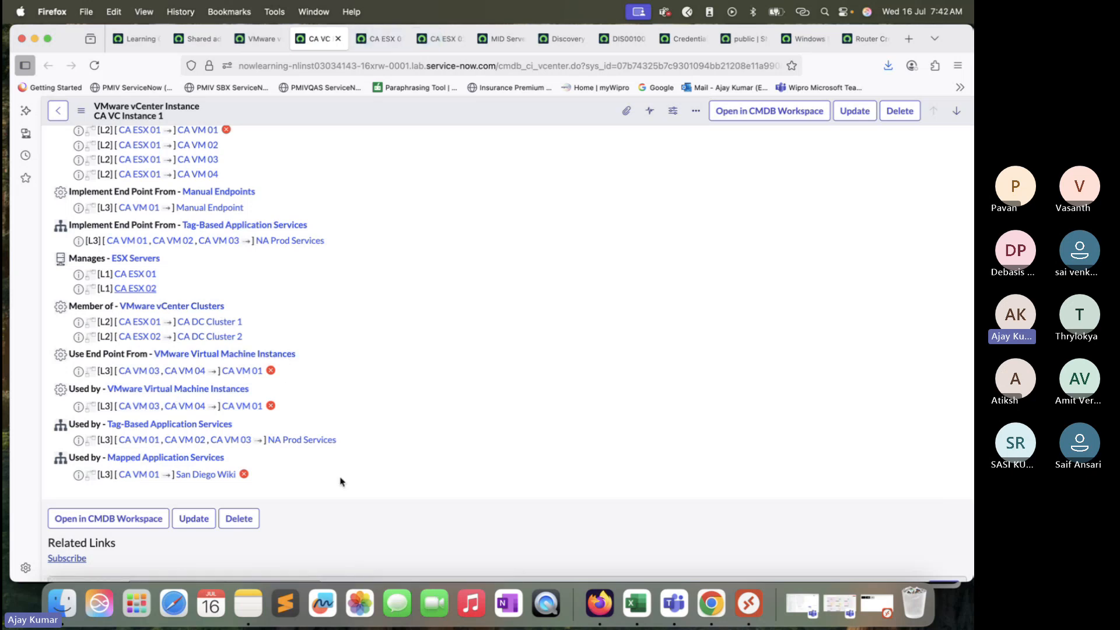
{"action": "scroll", "coordinate": [248, 359], "scroll_direction": "down", "scroll_amount": 5}
{"action": "scroll", "coordinate": [248, 361], "scroll_direction": "up", "scroll_amount": 10}
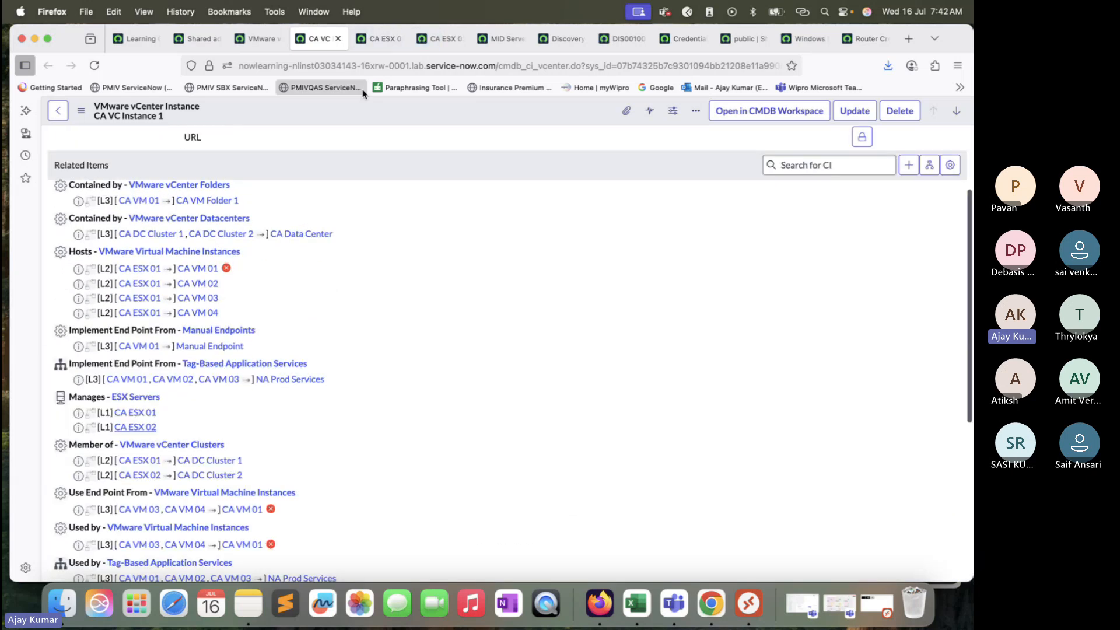
{"action": "left_click_drag", "start_coordinate": [958, 41], "coordinate": [958, 82]}
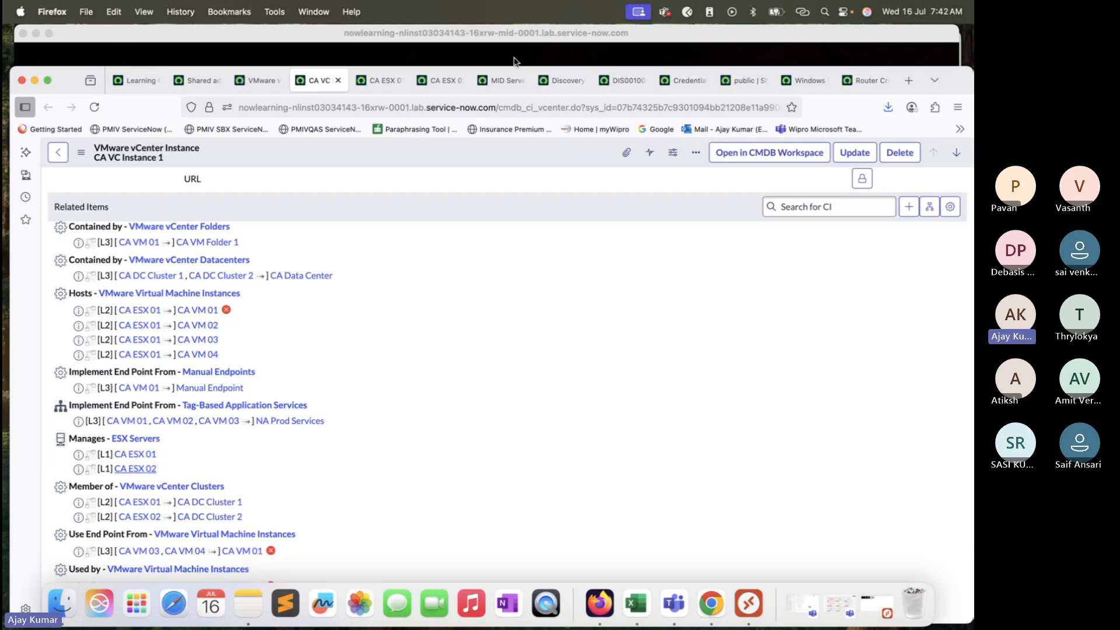
Step: Open CA ESX 01 and review its configuration fields such as RAM, CPU and disk space, plus its related items
{"action": "left_click", "coordinate": [376, 83]}
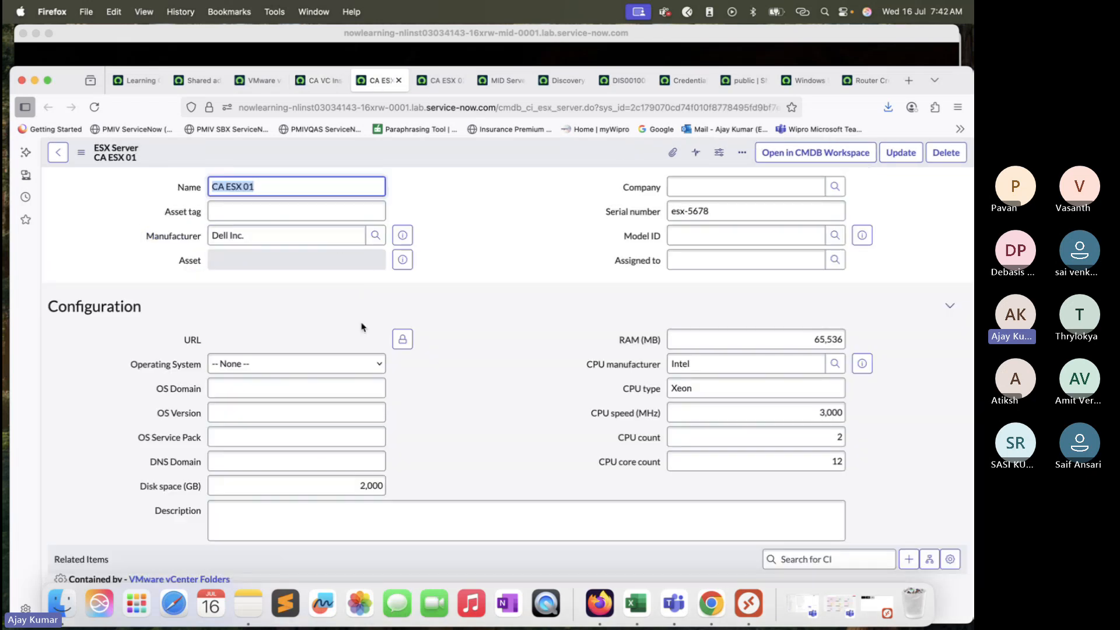
{"action": "scroll", "coordinate": [363, 325], "scroll_direction": "down", "scroll_amount": 4}
{"action": "scroll", "coordinate": [320, 235], "scroll_direction": "up", "scroll_amount": 4}
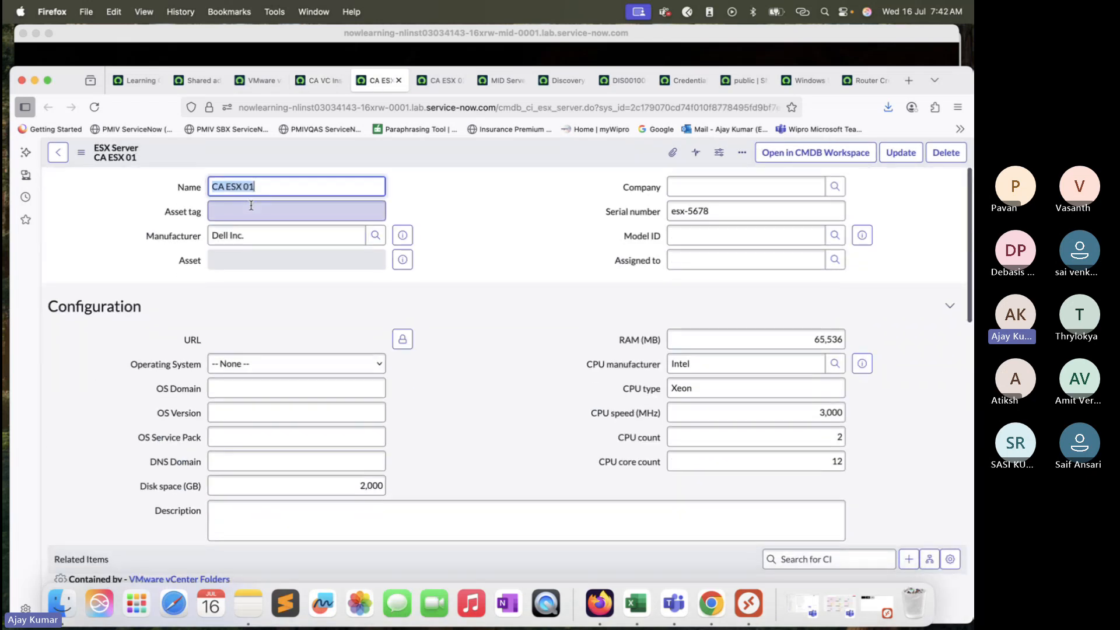
{"action": "scroll", "coordinate": [400, 329], "scroll_direction": "down", "scroll_amount": 1}
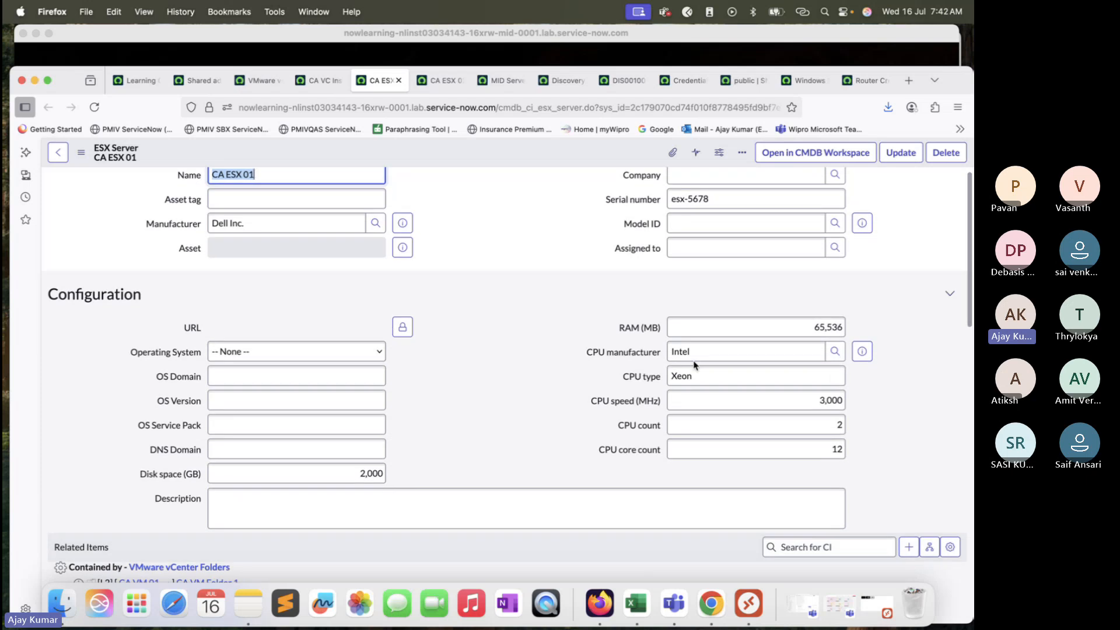
{"action": "scroll", "coordinate": [695, 365], "scroll_direction": "up", "scroll_amount": 1}
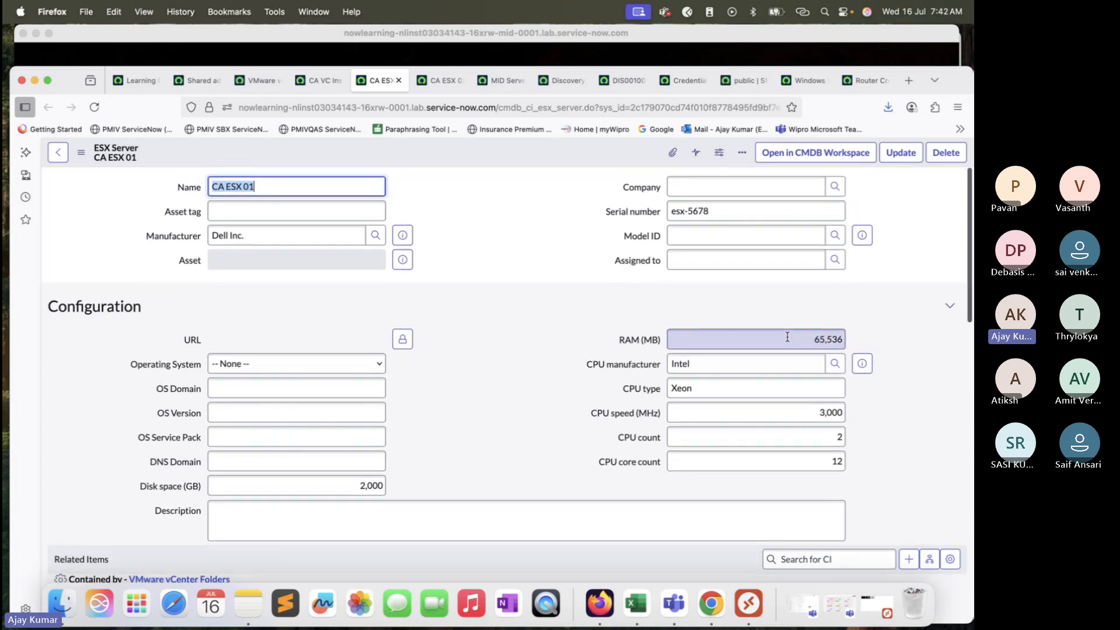
{"action": "left_click_drag", "start_coordinate": [798, 335], "coordinate": [884, 343]}
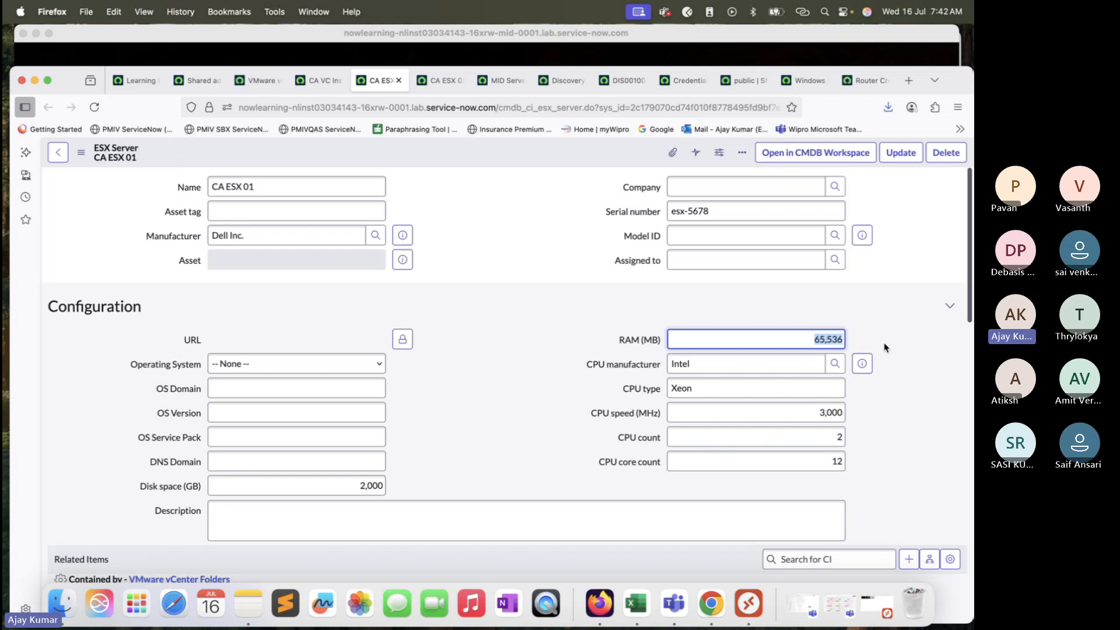
{"action": "scroll", "coordinate": [884, 348], "scroll_direction": "down", "scroll_amount": 5}
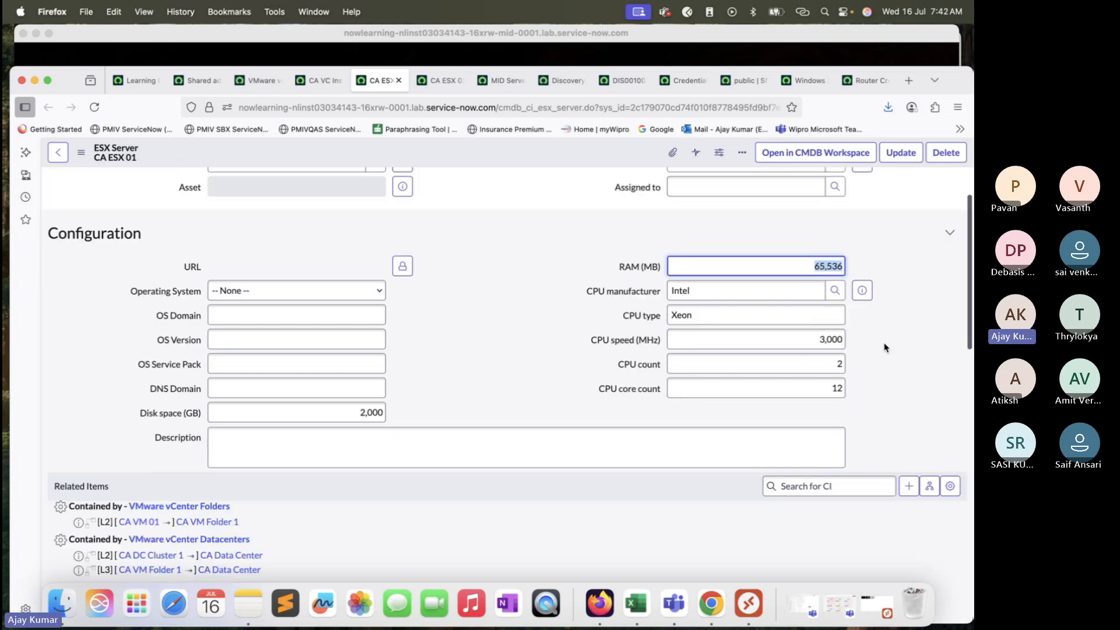
{"action": "left_click", "coordinate": [799, 340]}
{"action": "left_click_drag", "start_coordinate": [803, 387], "coordinate": [855, 364]}
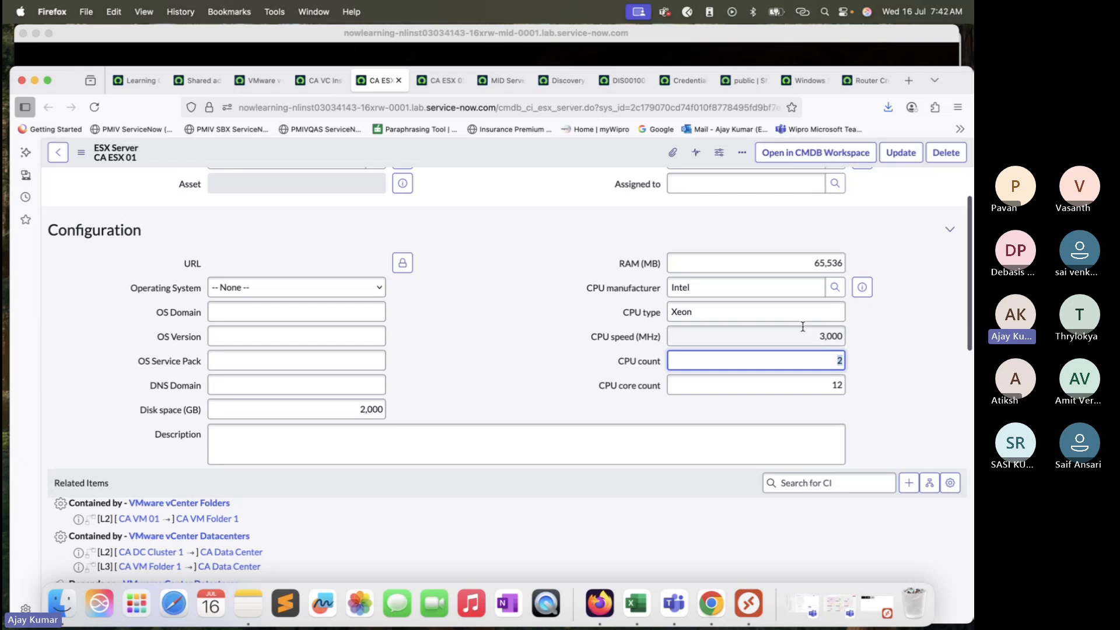
{"action": "left_click_drag", "start_coordinate": [346, 410], "coordinate": [485, 408]}
{"action": "scroll", "coordinate": [485, 407], "scroll_direction": "down", "scroll_amount": 10}
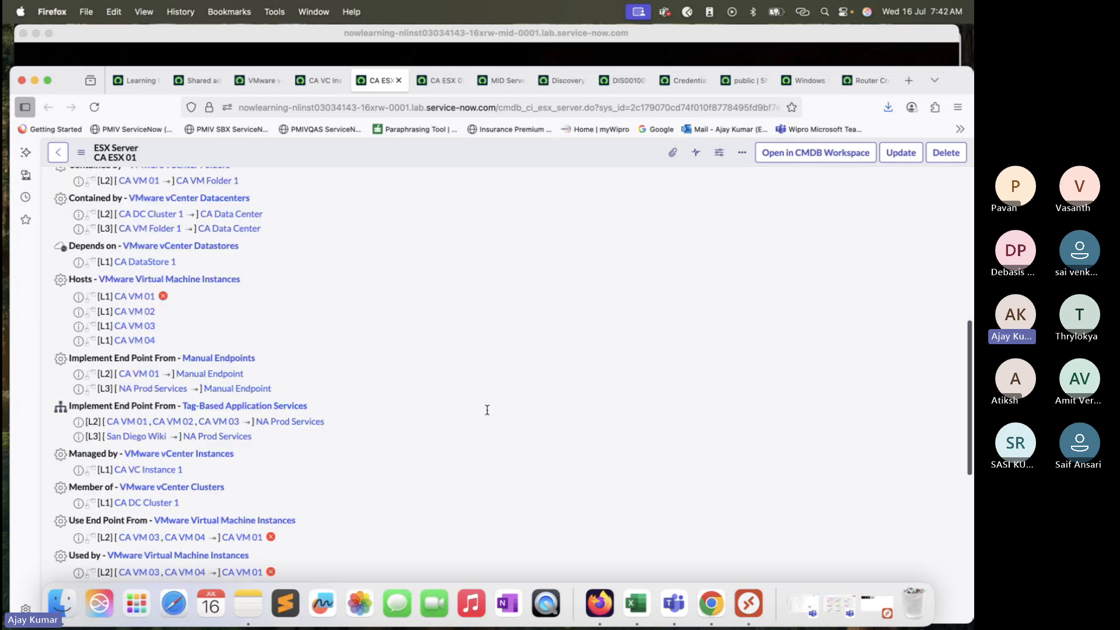
{"action": "scroll", "coordinate": [487, 414], "scroll_direction": "up", "scroll_amount": 9}
{"action": "scroll", "coordinate": [478, 385], "scroll_direction": "up", "scroll_amount": 2}
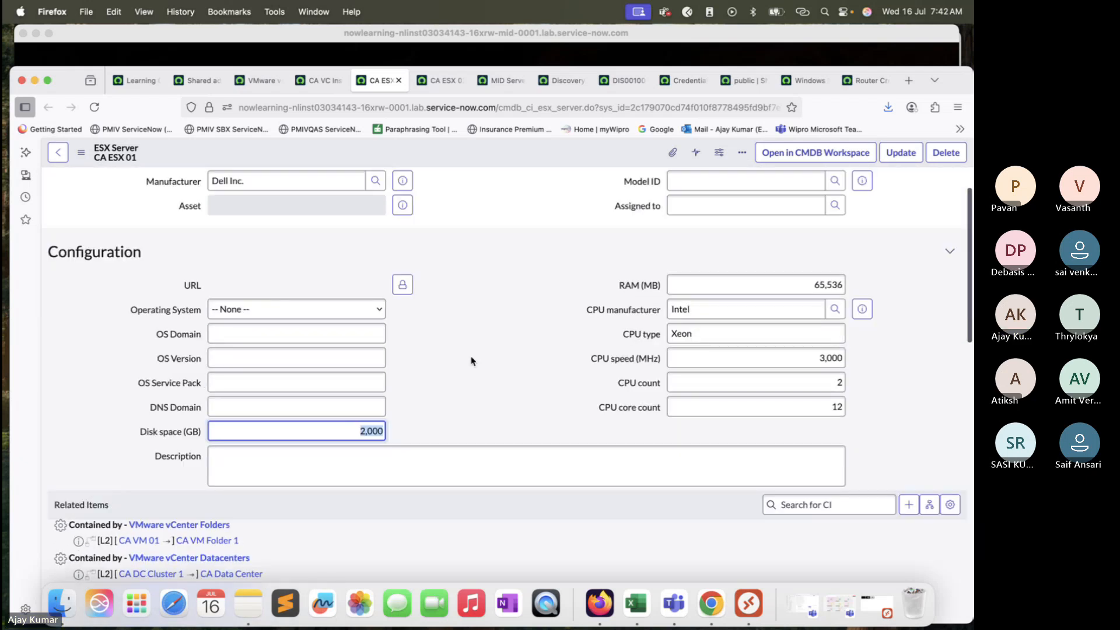
Step: Switch to CA ESX 02 and review its configuration and related items
{"action": "left_click", "coordinate": [438, 80]}
{"action": "scroll", "coordinate": [688, 399], "scroll_direction": "down", "scroll_amount": 2}
{"action": "scroll", "coordinate": [700, 379], "scroll_direction": "down", "scroll_amount": 1}
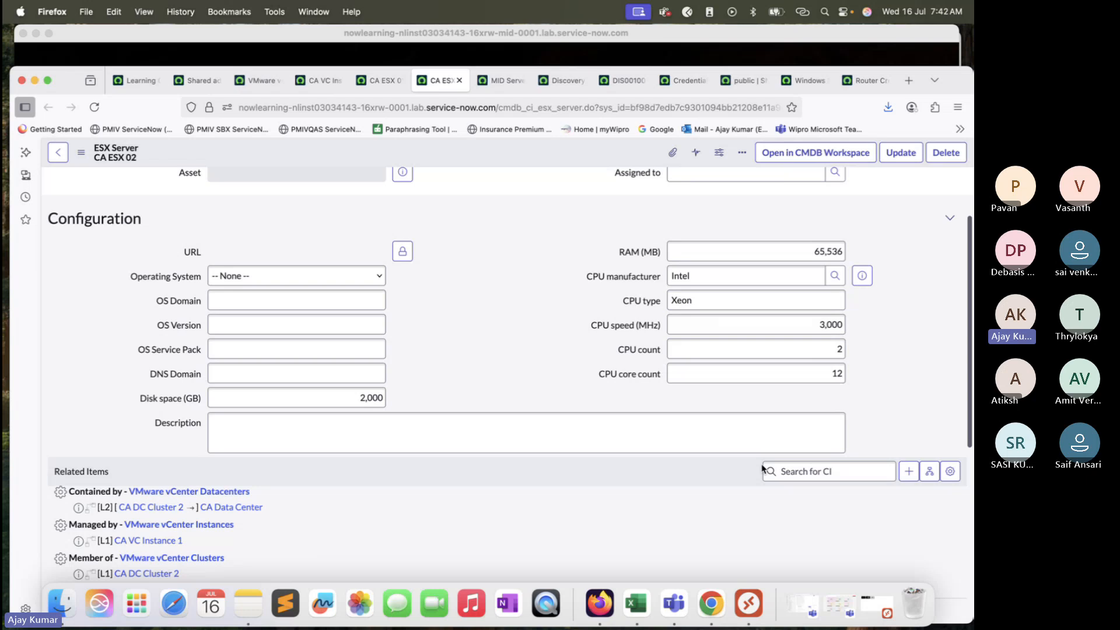
{"action": "scroll", "coordinate": [759, 461], "scroll_direction": "up", "scroll_amount": 3}
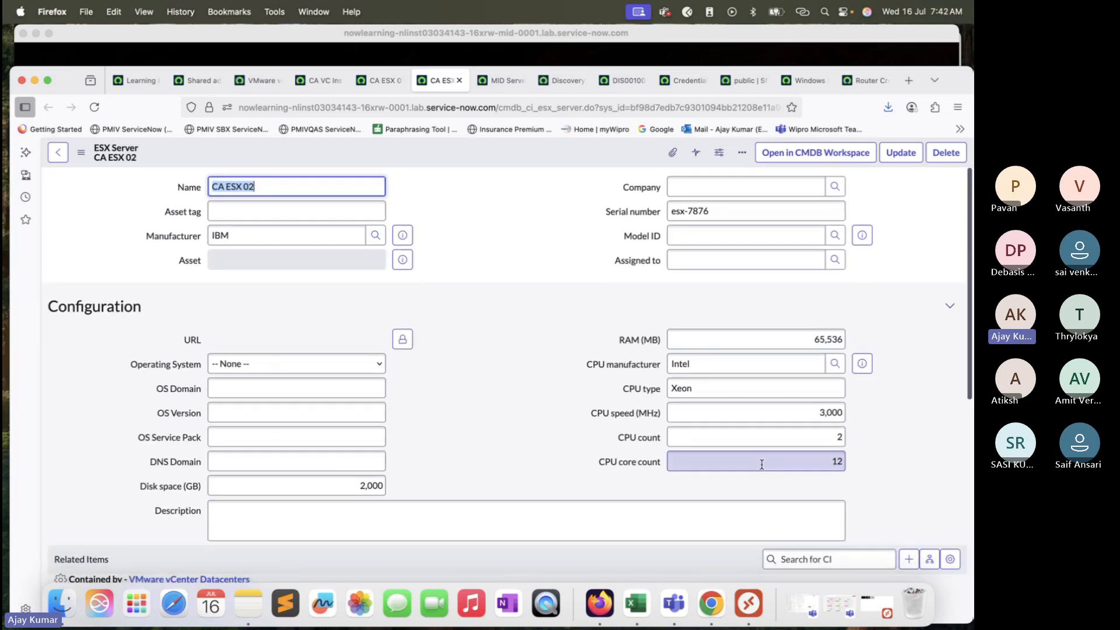
Step: Return to CA ESX 01 and examine its related items, including hosted VMs, datastore, vCenter and cluster
{"action": "left_click", "coordinate": [380, 80]}
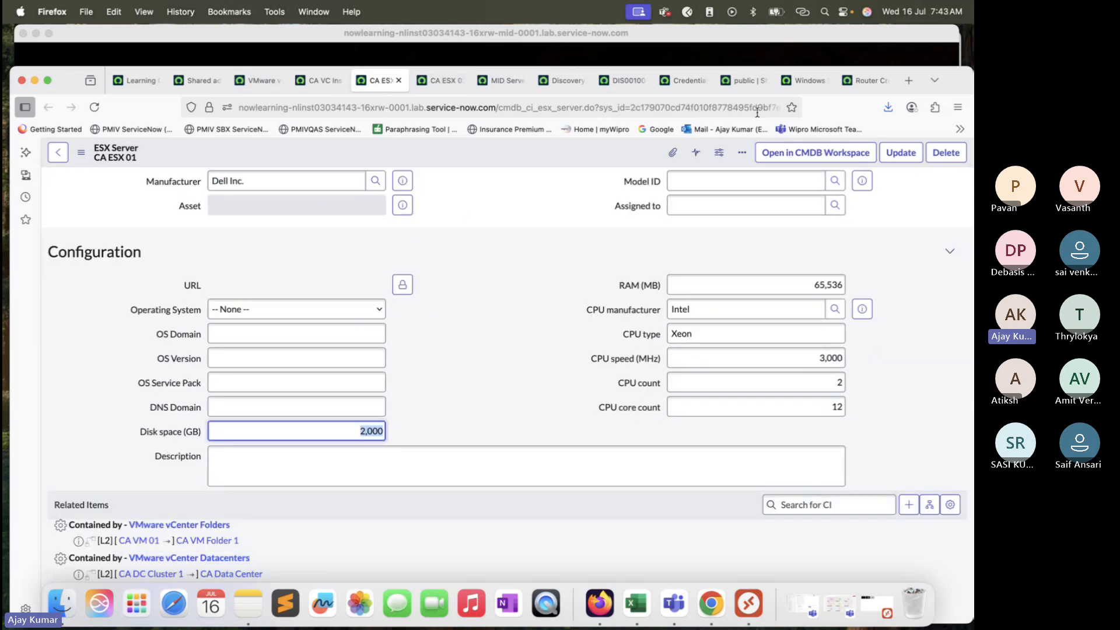
{"action": "left_click_drag", "start_coordinate": [883, 65], "coordinate": [882, 25]}
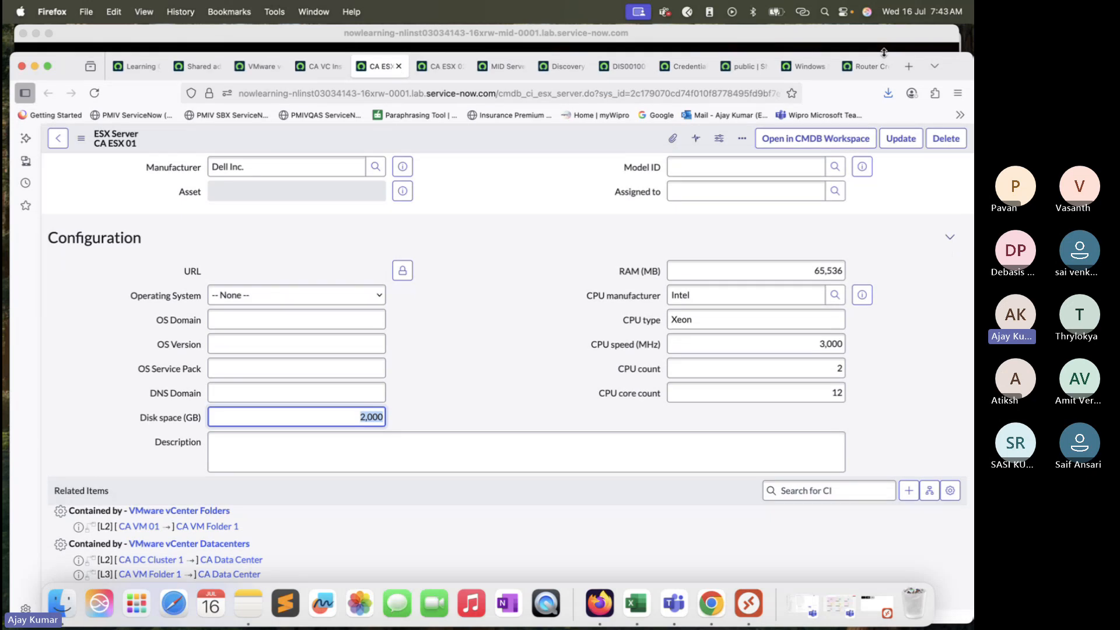
{"action": "scroll", "coordinate": [474, 390], "scroll_direction": "down", "scroll_amount": 3}
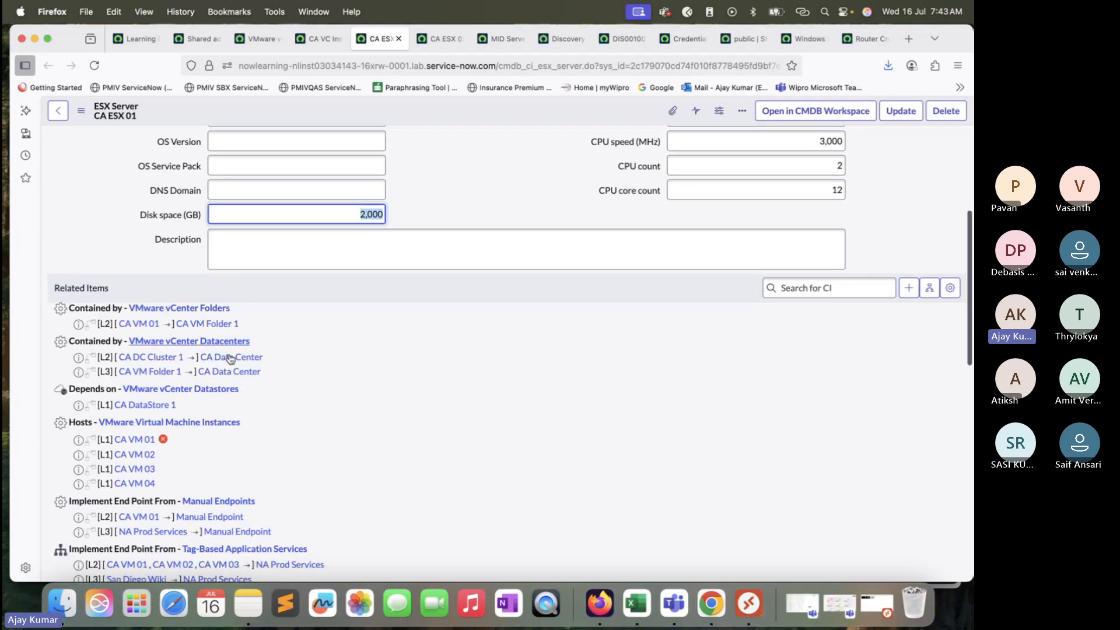
{"action": "scroll", "coordinate": [230, 359], "scroll_direction": "down", "scroll_amount": 3}
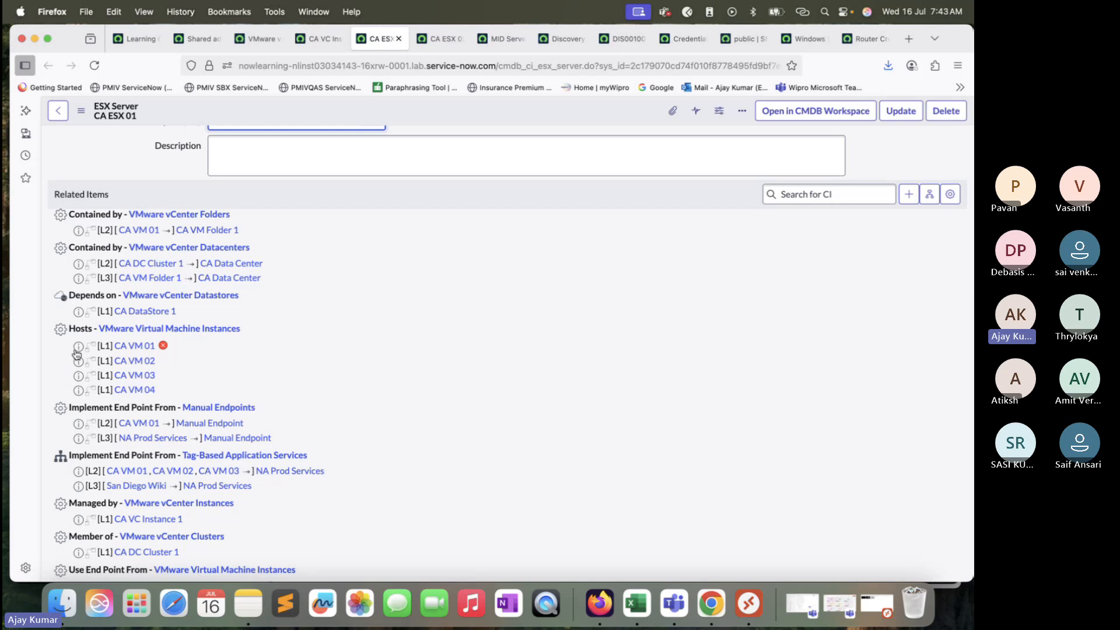
{"action": "scroll", "coordinate": [331, 235], "scroll_direction": "up", "scroll_amount": 1}
{"action": "scroll", "coordinate": [331, 236], "scroll_direction": "up", "scroll_amount": 10}
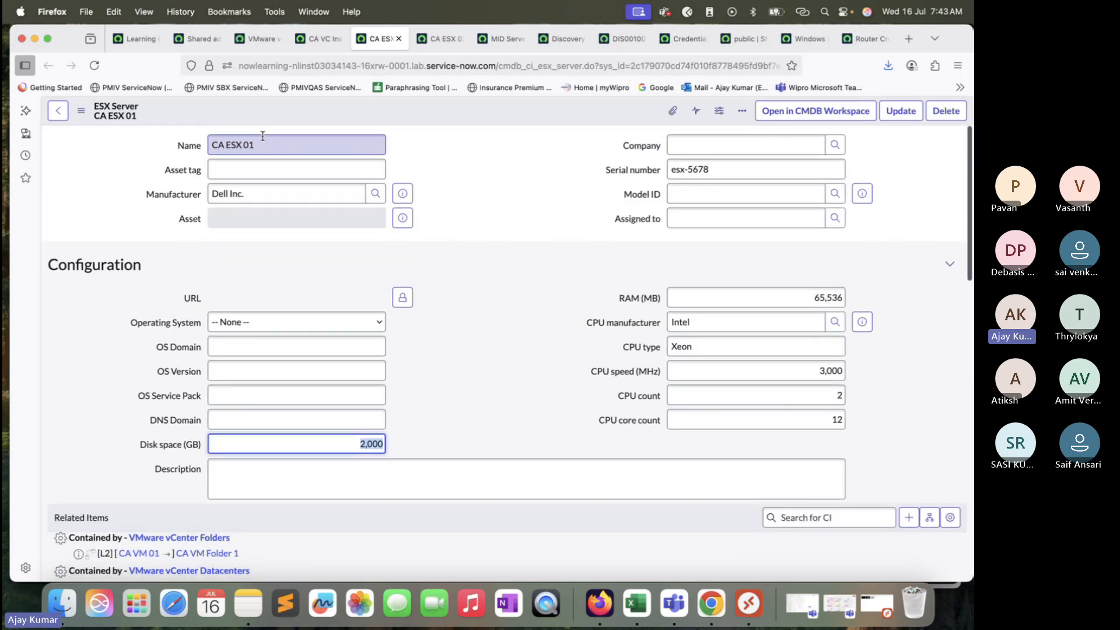
{"action": "scroll", "coordinate": [282, 186], "scroll_direction": "down", "scroll_amount": 8}
{"action": "scroll", "coordinate": [283, 185], "scroll_direction": "down", "scroll_amount": 2}
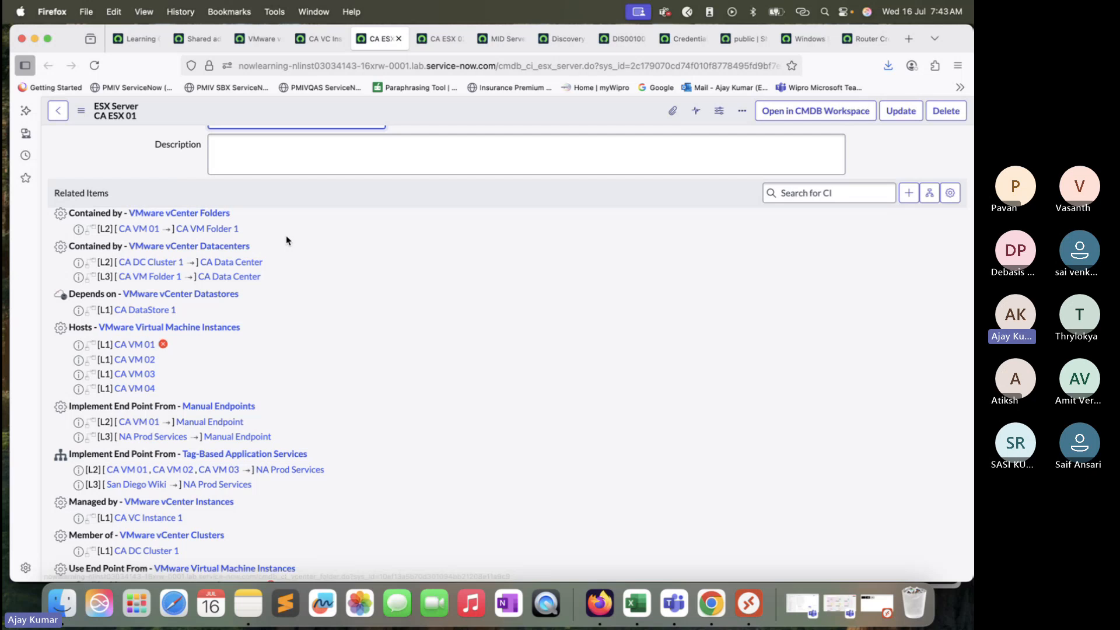
{"action": "scroll", "coordinate": [277, 278], "scroll_direction": "down", "scroll_amount": 3}
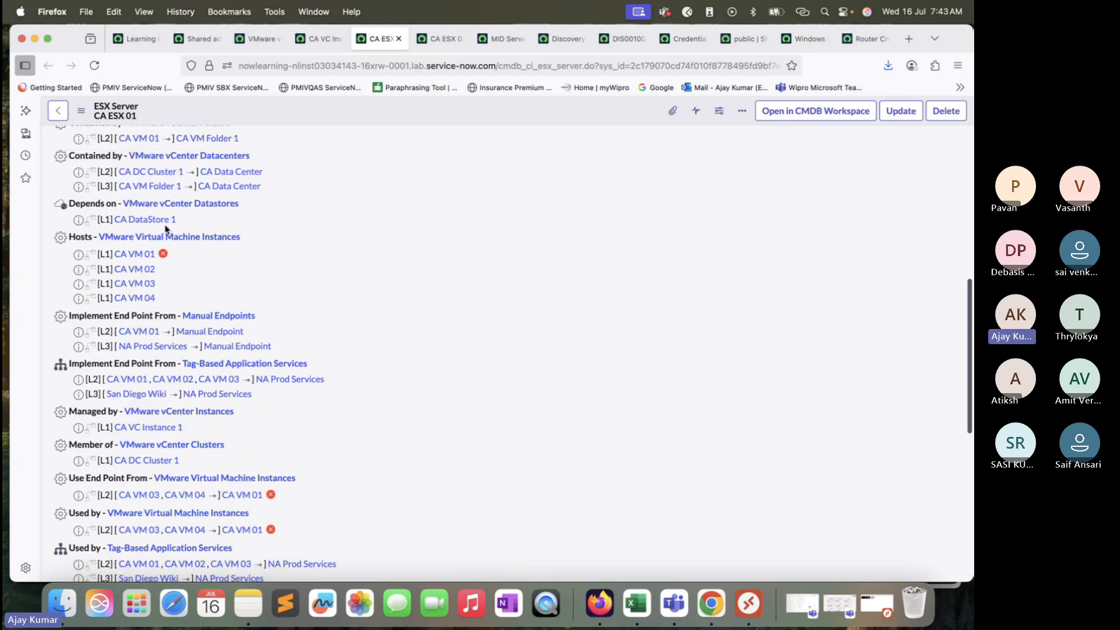
{"action": "scroll", "coordinate": [246, 314], "scroll_direction": "down", "scroll_amount": 3}
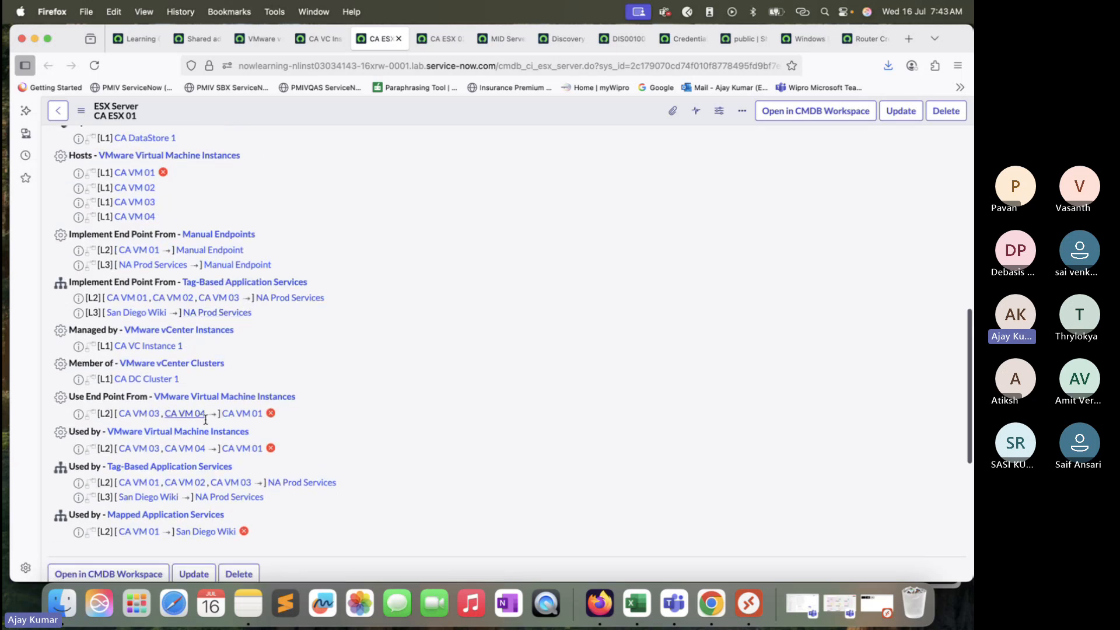
{"action": "scroll", "coordinate": [300, 295], "scroll_direction": "up", "scroll_amount": 3}
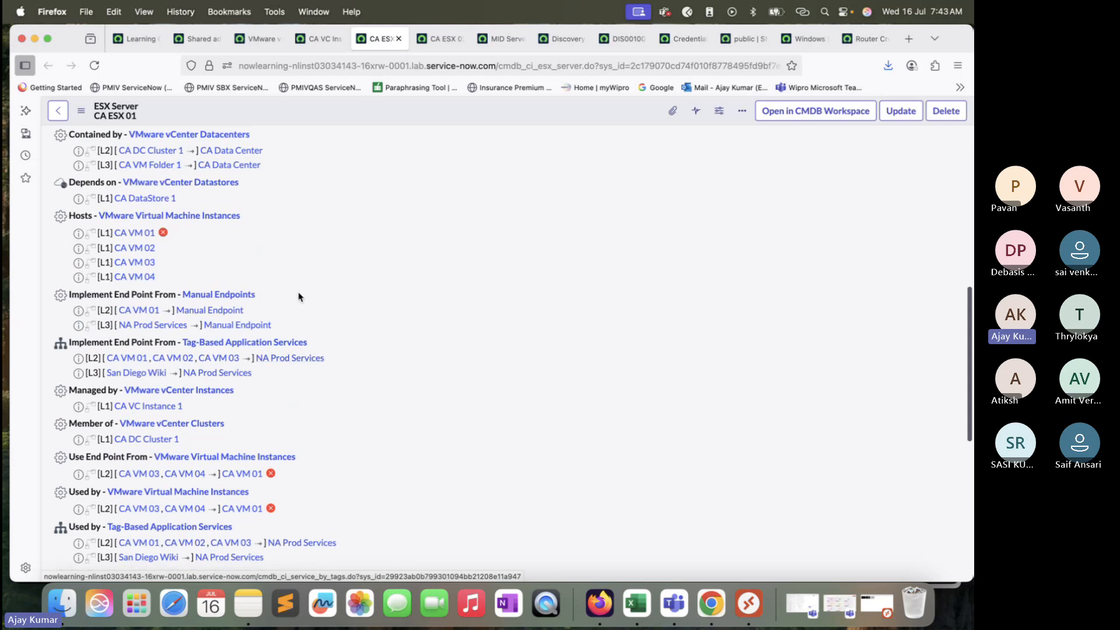
{"action": "scroll", "coordinate": [177, 223], "scroll_direction": "up", "scroll_amount": 10}
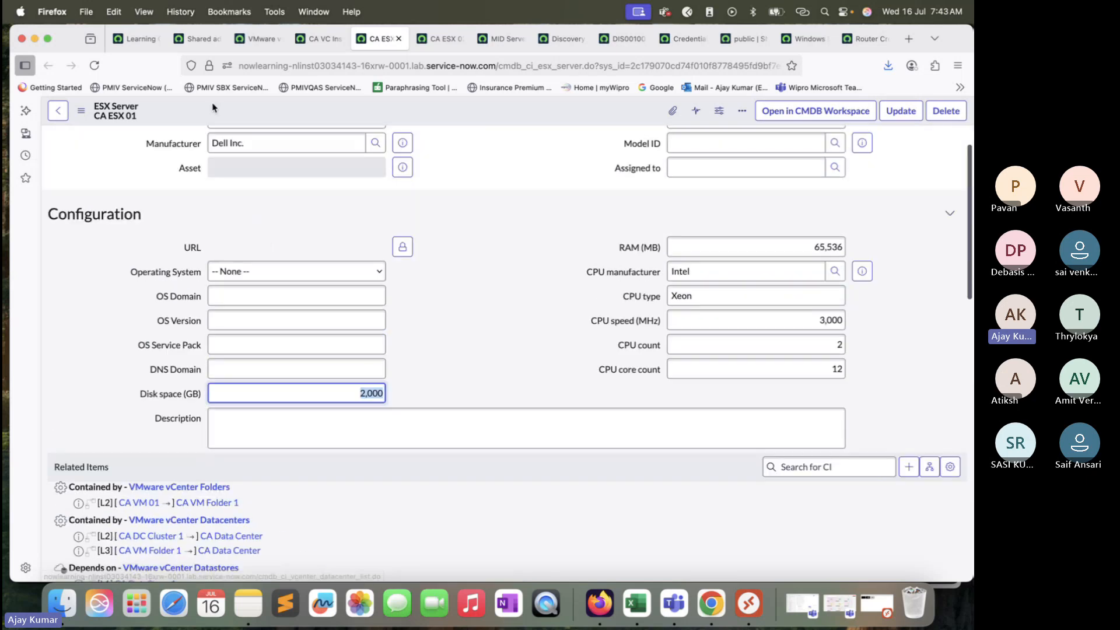
{"action": "scroll", "coordinate": [243, 231], "scroll_direction": "down", "scroll_amount": 10}
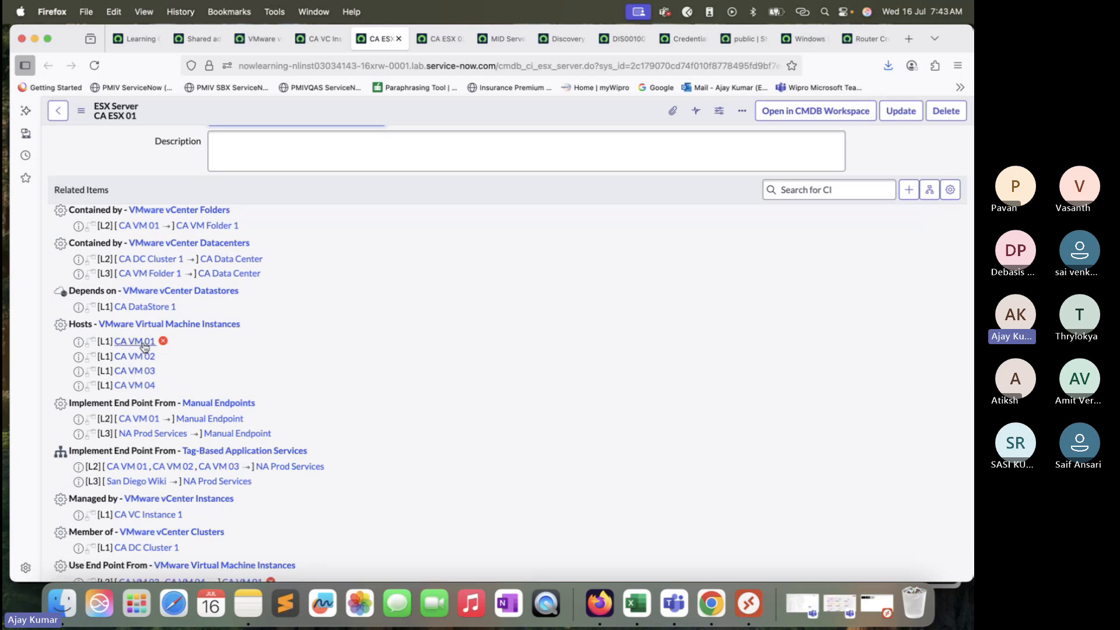
Step: Open the hosted virtual machines CA VM 01 through CA VM 04 in new tabs
{"action": "left_click", "coordinate": [144, 347], "text": "super"}
{"action": "left_click", "coordinate": [139, 357], "text": "super"}
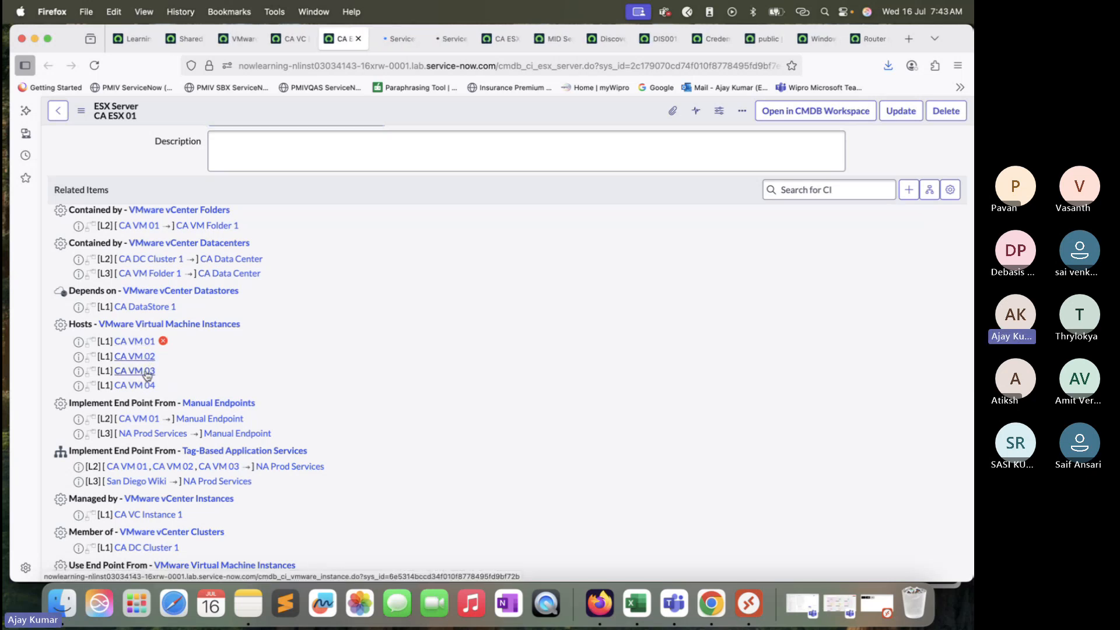
{"action": "left_click", "coordinate": [147, 372], "text": "super"}
{"action": "left_click", "coordinate": [135, 386], "text": "super"}
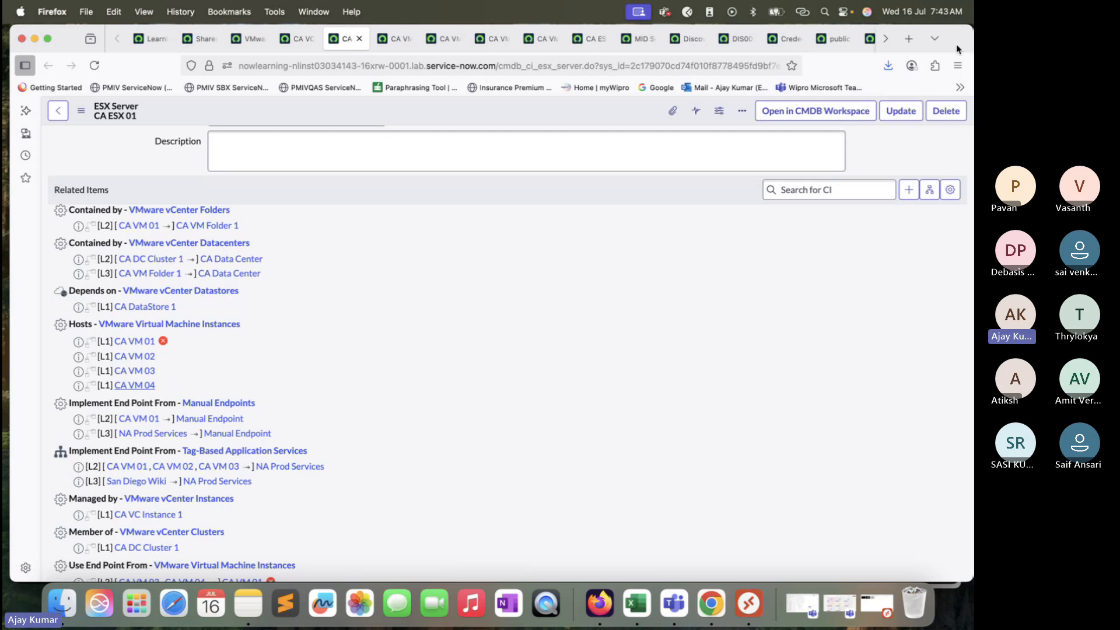
{"action": "left_click_drag", "start_coordinate": [956, 49], "coordinate": [956, 92]}
Step: Open CA VM 01 and review its CPUs, disks, disk size, memory and network adapter values
{"action": "left_click", "coordinate": [382, 88]}
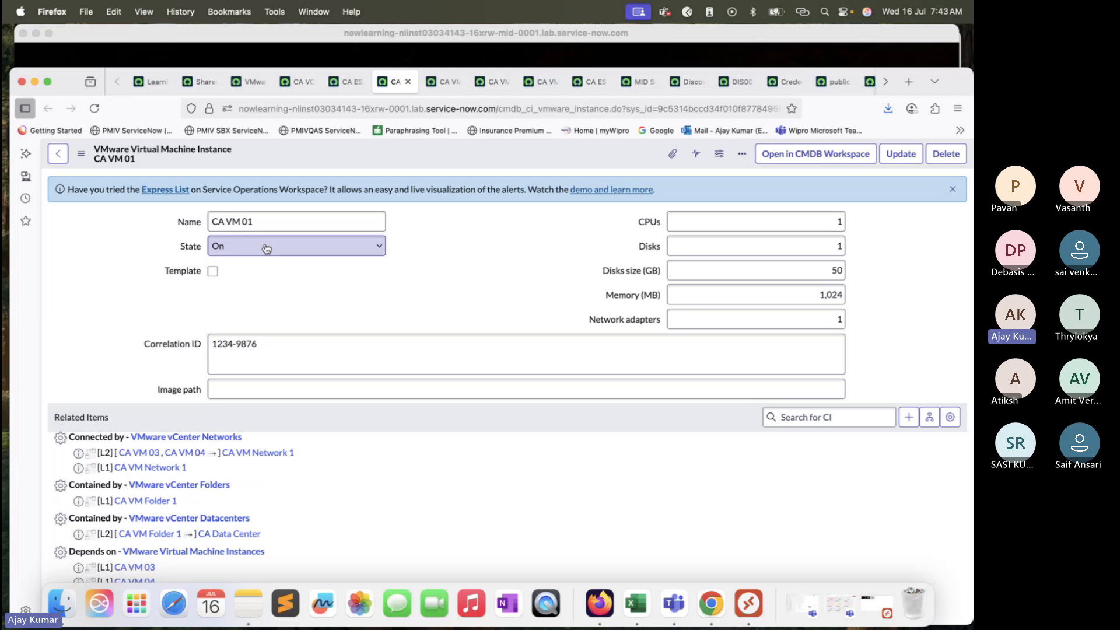
{"action": "left_click", "coordinate": [786, 219]}
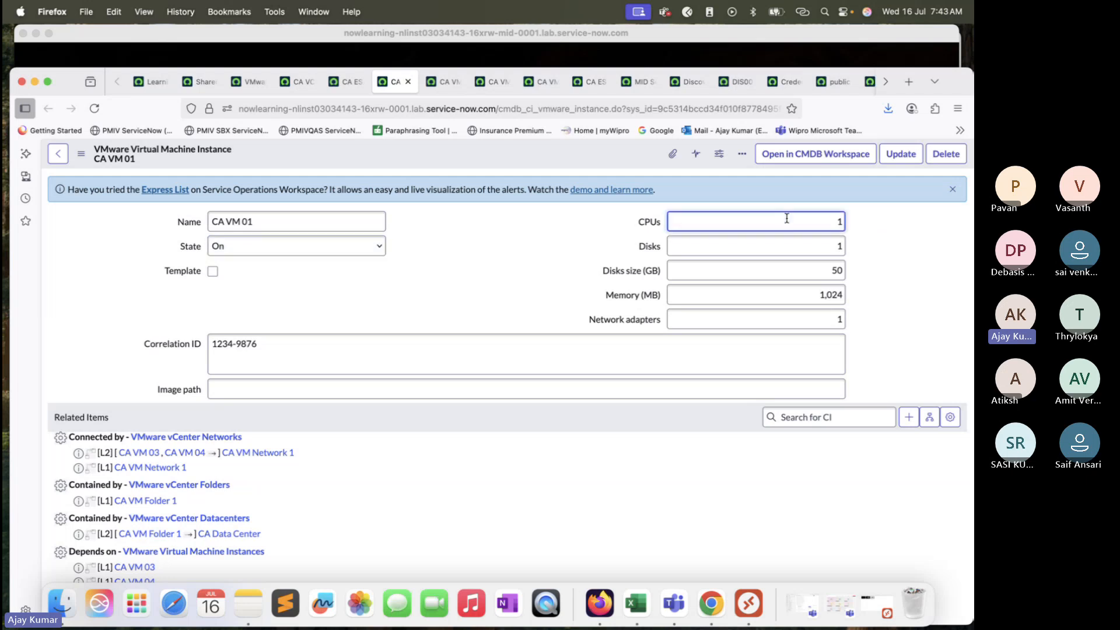
{"action": "left_click", "coordinate": [777, 240]}
{"action": "left_click", "coordinate": [772, 269]}
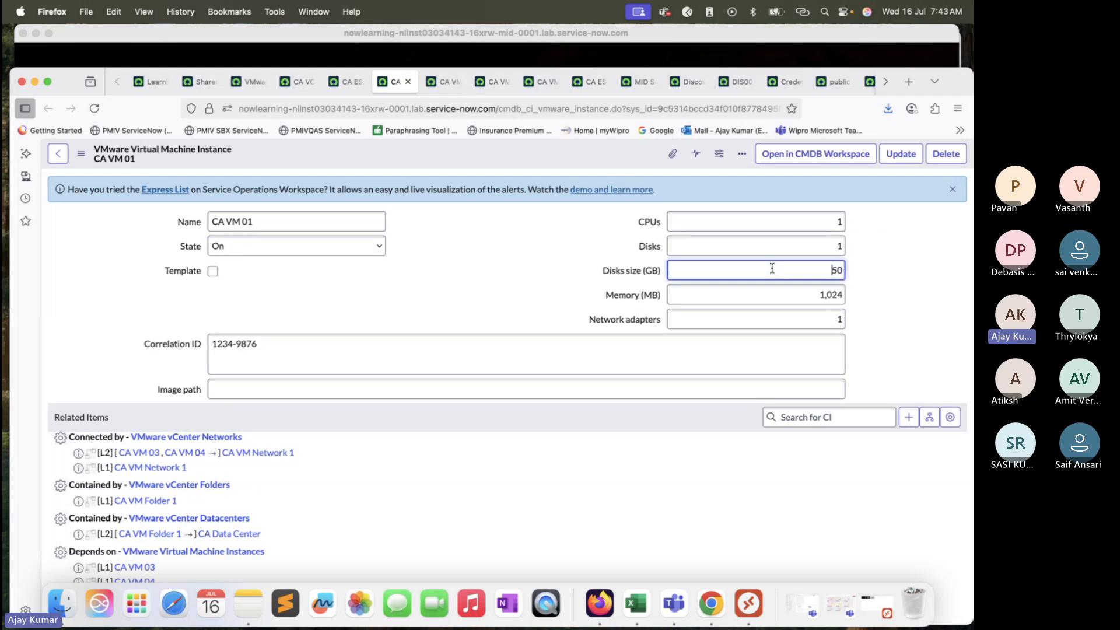
{"action": "left_click", "coordinate": [768, 319]}
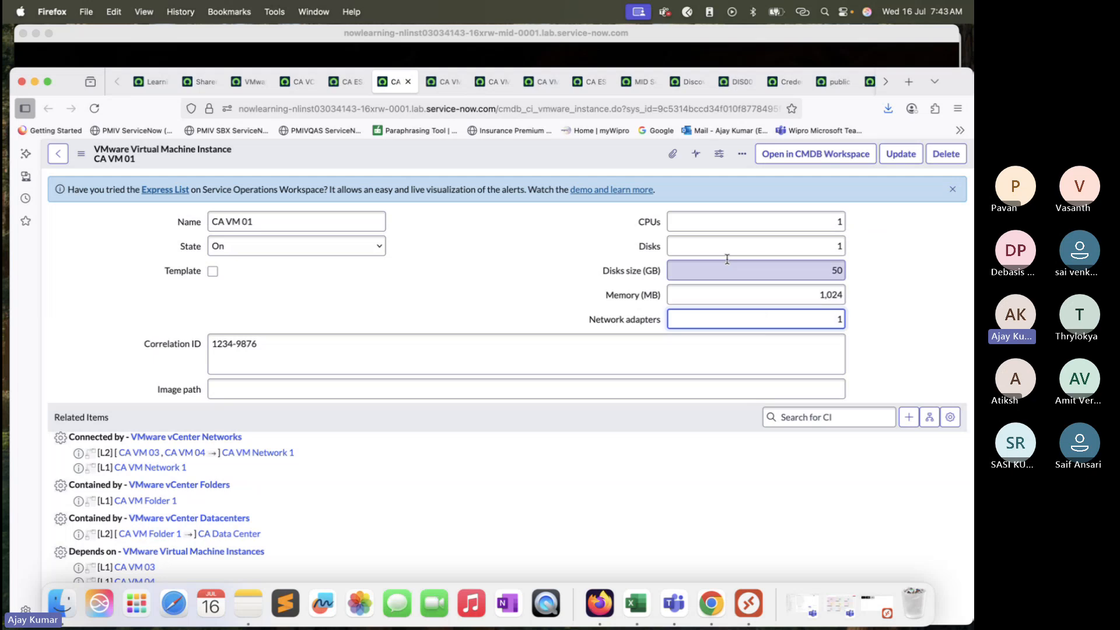
Step: Compare CA ESX 01's configuration with CA VM 01 by switching between their tabs
{"action": "left_click", "coordinate": [379, 111]}
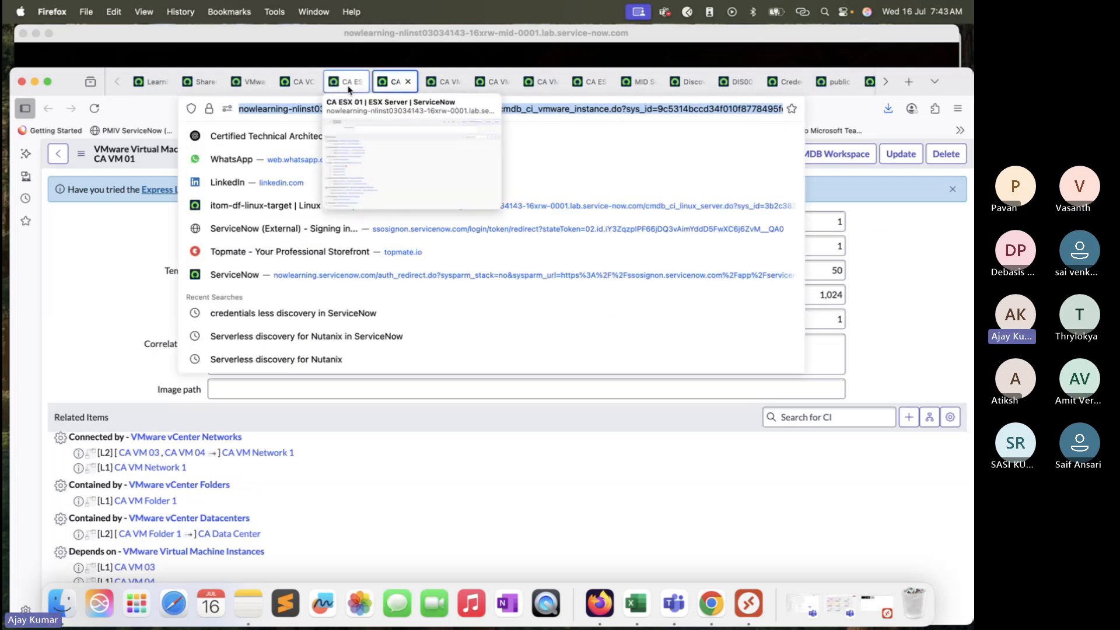
{"action": "left_click", "coordinate": [349, 85]}
{"action": "scroll", "coordinate": [586, 219], "scroll_direction": "up", "scroll_amount": 5}
{"action": "scroll", "coordinate": [586, 219], "scroll_direction": "down", "scroll_amount": 2}
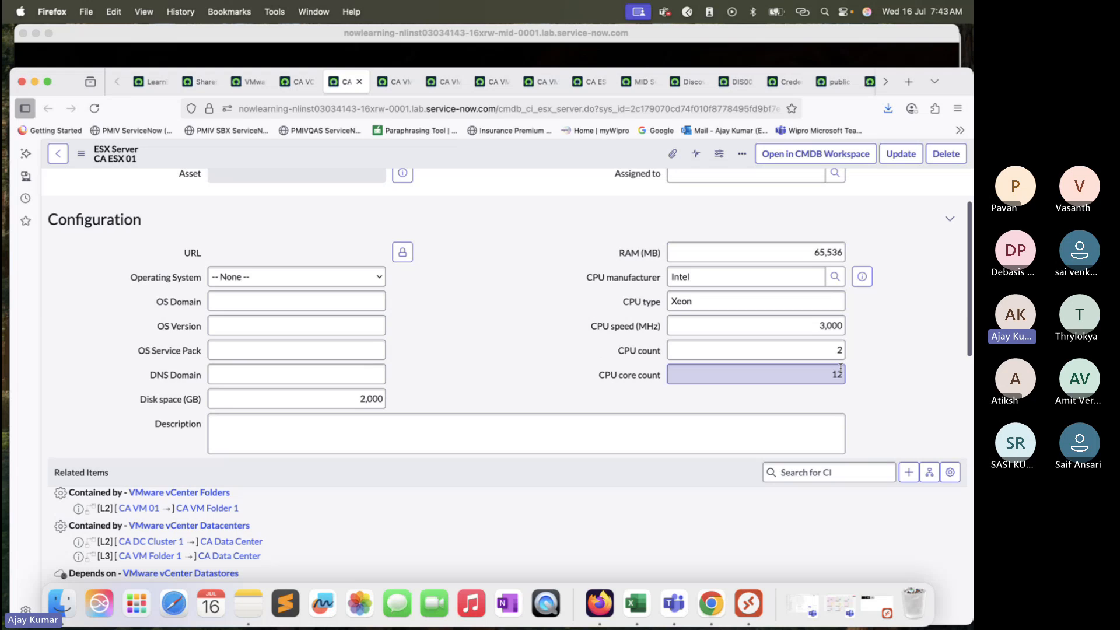
{"action": "key", "text": "ctrl+Tab"}
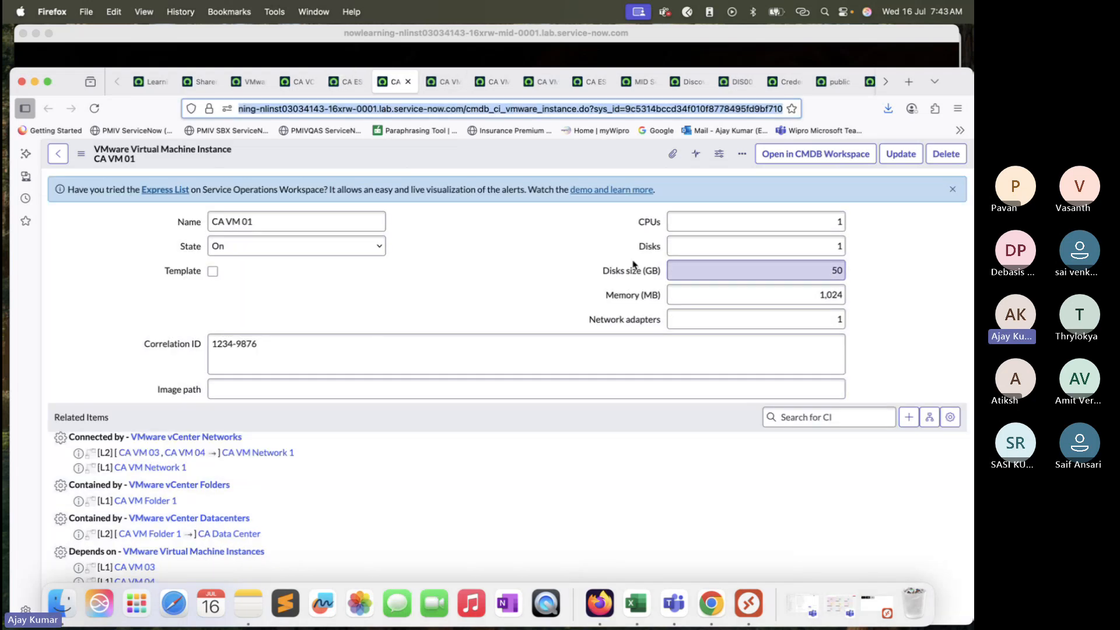
Step: Go through CA VM 01's resource fields again and examine its related items such as datastore and ESX host
{"action": "left_click", "coordinate": [837, 220]}
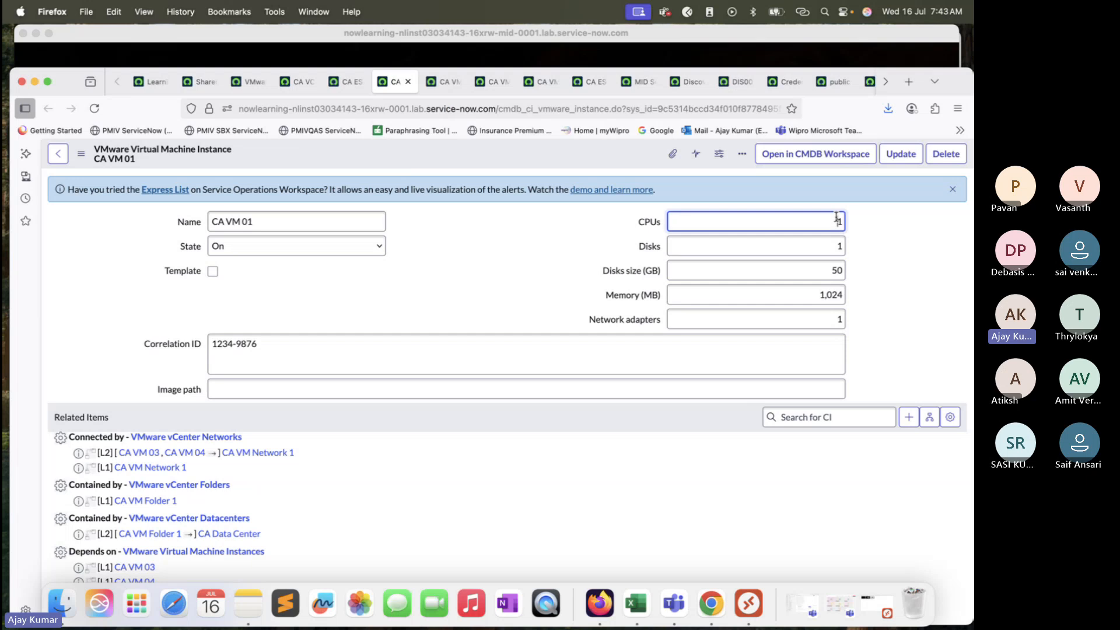
{"action": "left_click", "coordinate": [834, 251]}
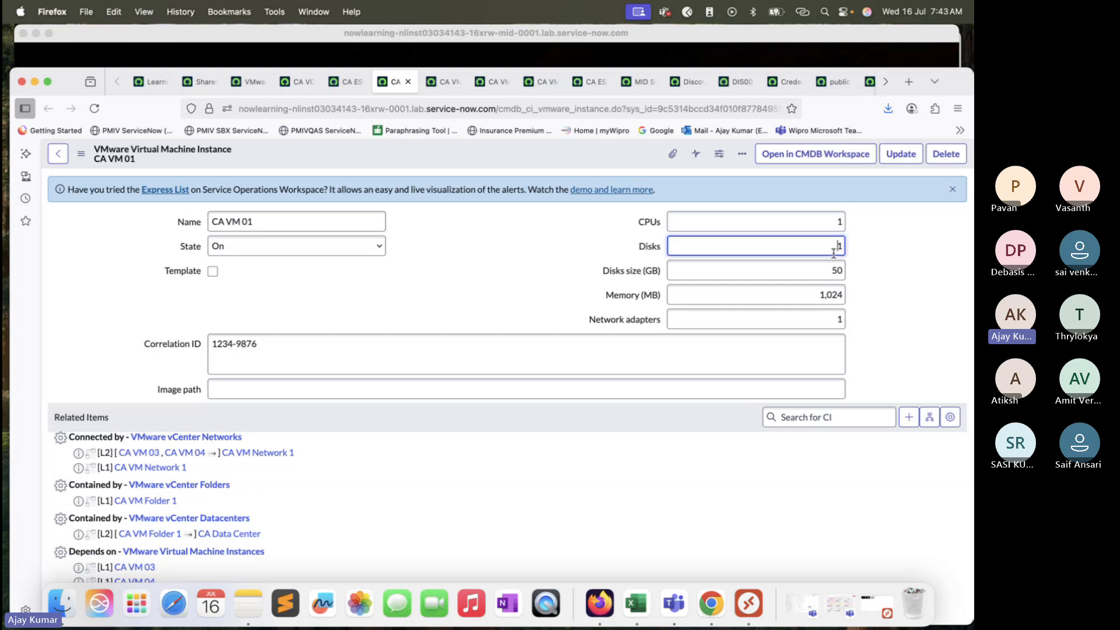
{"action": "left_click", "coordinate": [832, 272]}
{"action": "left_click", "coordinate": [824, 297]}
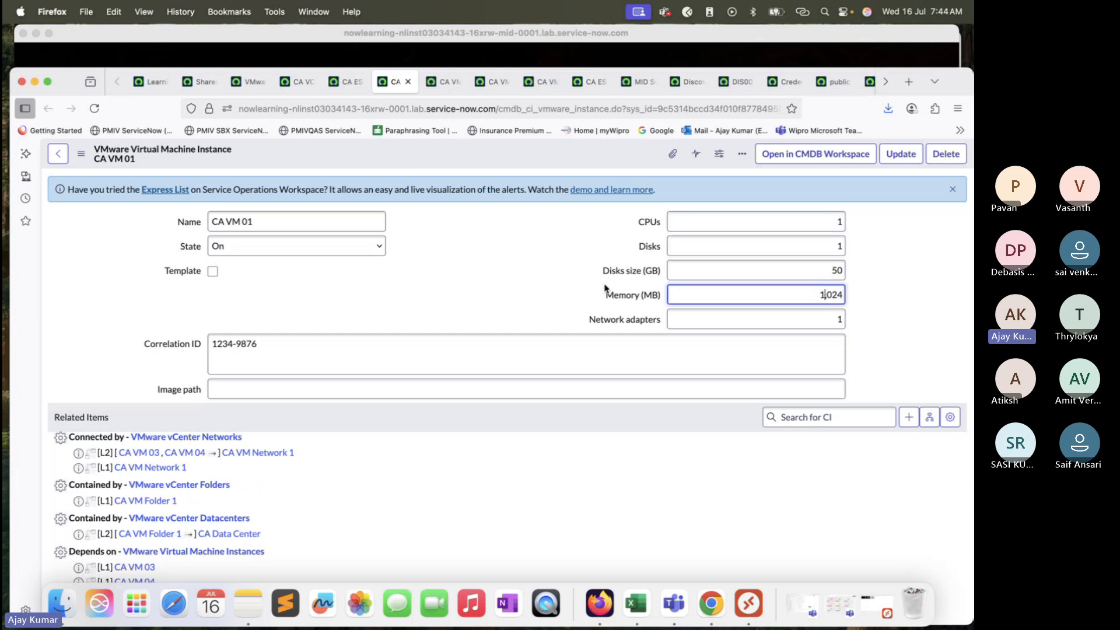
{"action": "scroll", "coordinate": [534, 290], "scroll_direction": "down", "scroll_amount": 4}
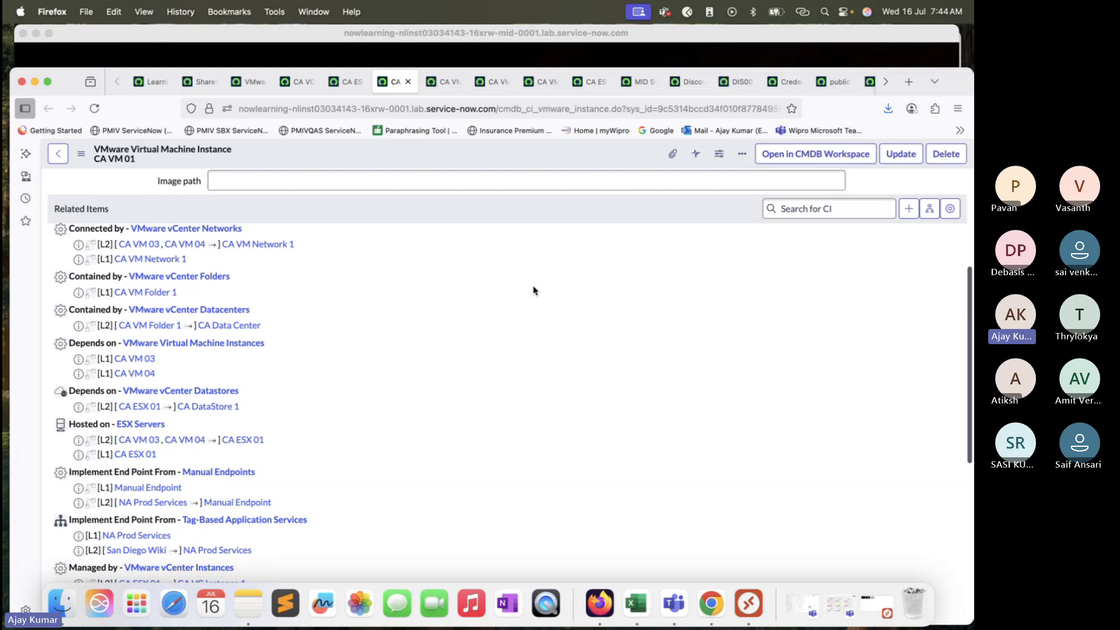
Step: Switch to the CA VM 02 record and highlight the cmdb_ci_vmware_instance table name in its address
{"action": "scroll", "coordinate": [479, 299], "scroll_direction": "up", "scroll_amount": 3}
{"action": "key", "text": "ctrl+Tab"}
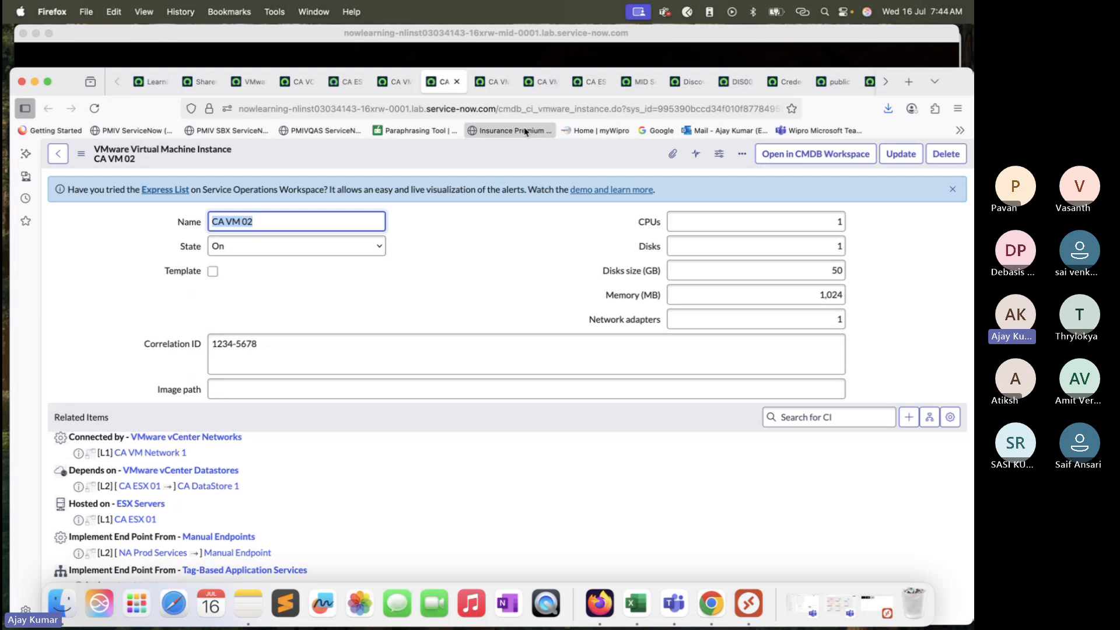
{"action": "left_click_drag", "start_coordinate": [498, 109], "coordinate": [529, 109]}
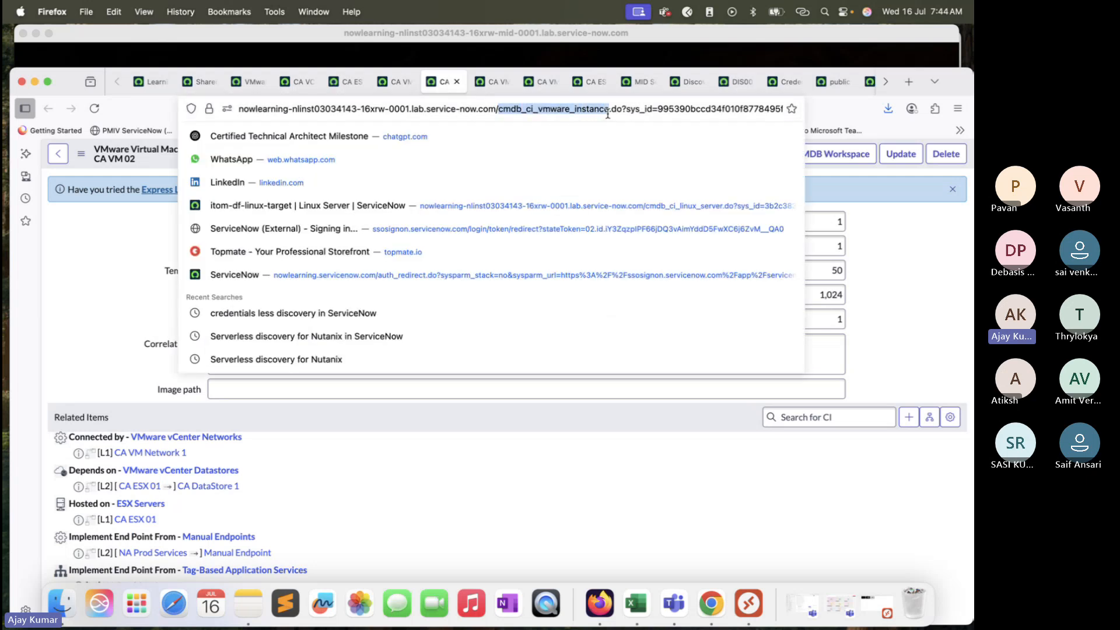
Step: Open CA VM 04's record and review its resource fields and related items such as folder, datastore and ESX host
{"action": "left_click", "coordinate": [542, 82]}
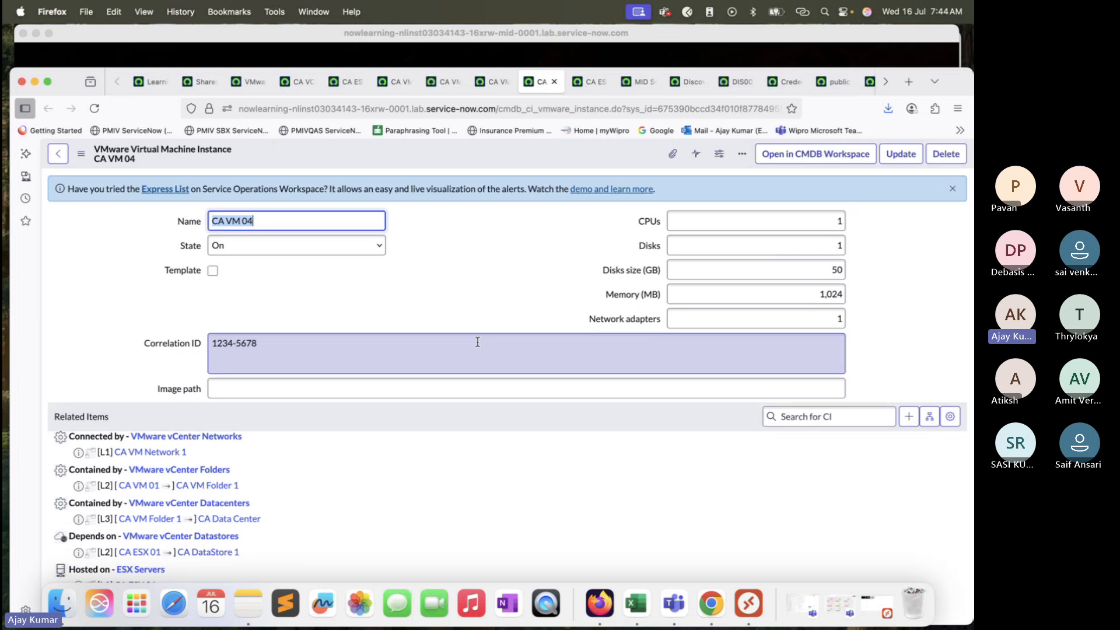
{"action": "scroll", "coordinate": [469, 336], "scroll_direction": "down", "scroll_amount": 5}
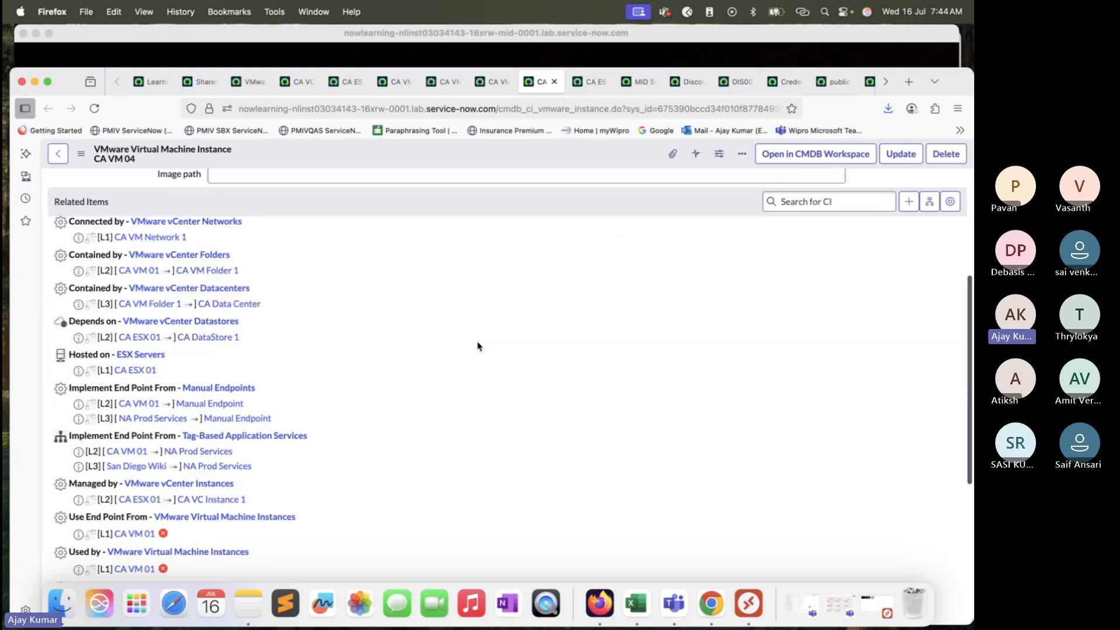
{"action": "scroll", "coordinate": [477, 344], "scroll_direction": "up", "scroll_amount": 5}
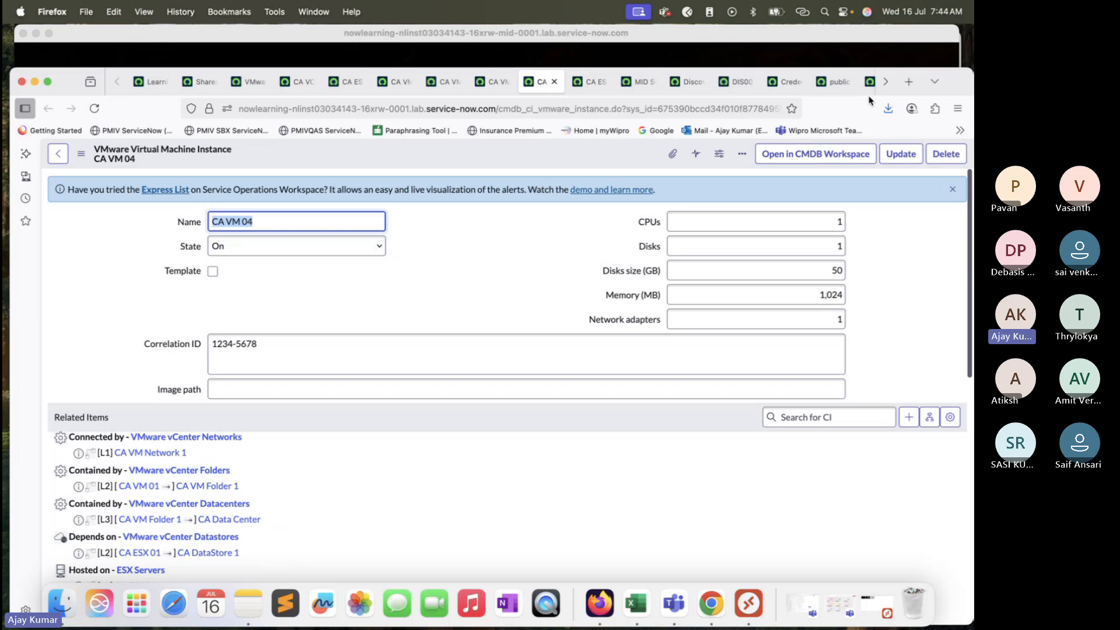
{"action": "left_click_drag", "start_coordinate": [954, 86], "coordinate": [955, 70]}
{"action": "scroll", "coordinate": [507, 397], "scroll_direction": "down", "scroll_amount": 5}
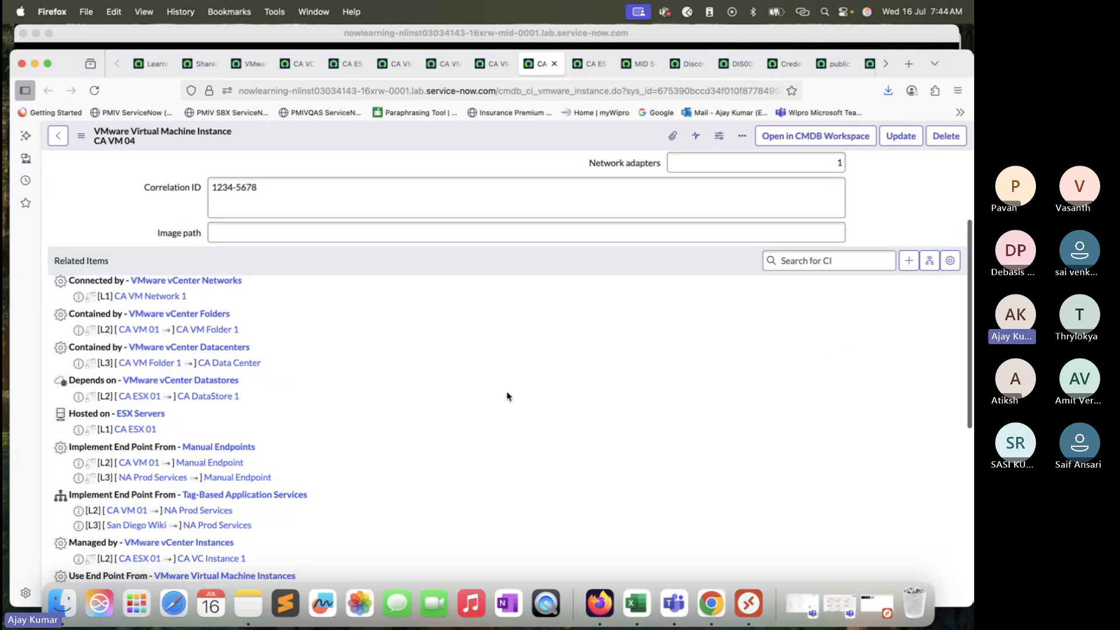
{"action": "scroll", "coordinate": [329, 365], "scroll_direction": "down", "scroll_amount": 5}
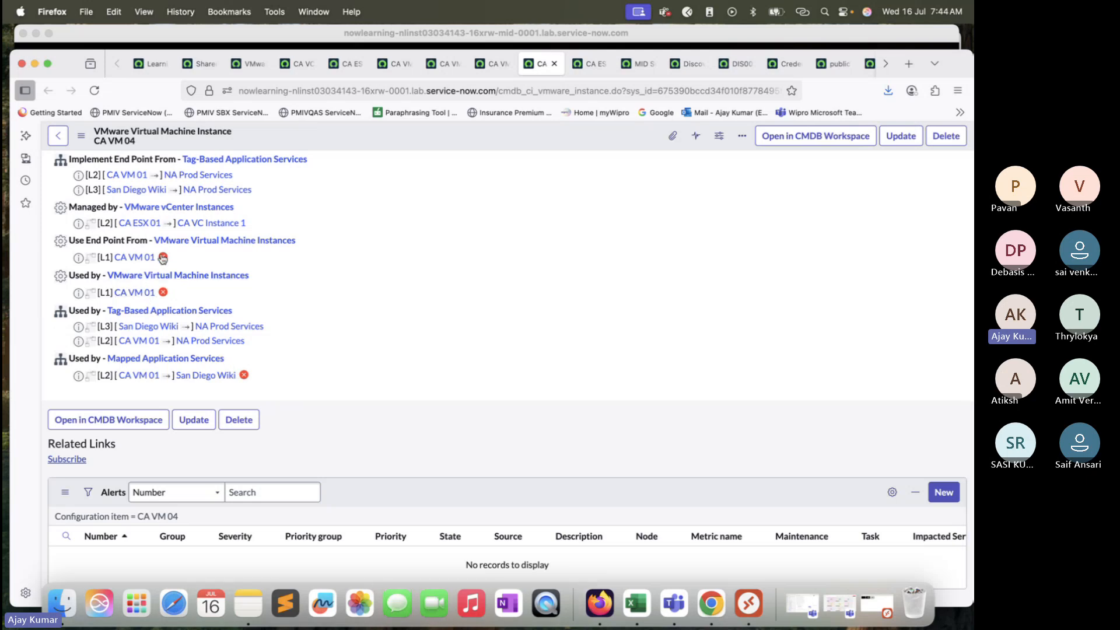
{"action": "scroll", "coordinate": [188, 224], "scroll_direction": "up", "scroll_amount": 3}
{"action": "scroll", "coordinate": [189, 222], "scroll_direction": "up", "scroll_amount": 5}
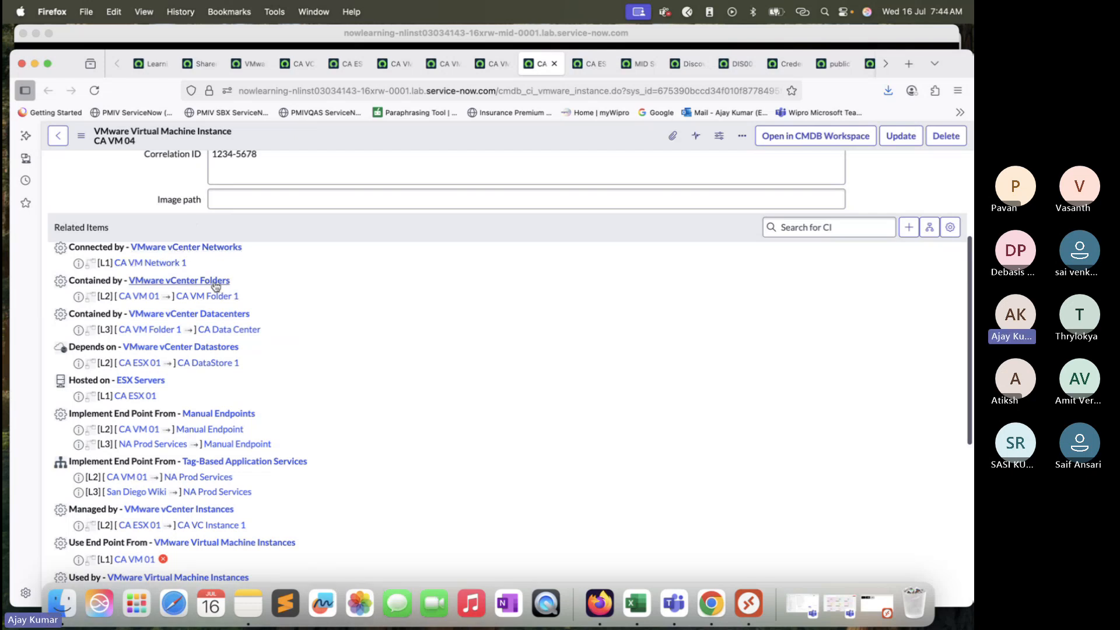
{"action": "scroll", "coordinate": [228, 360], "scroll_direction": "down", "scroll_amount": 1}
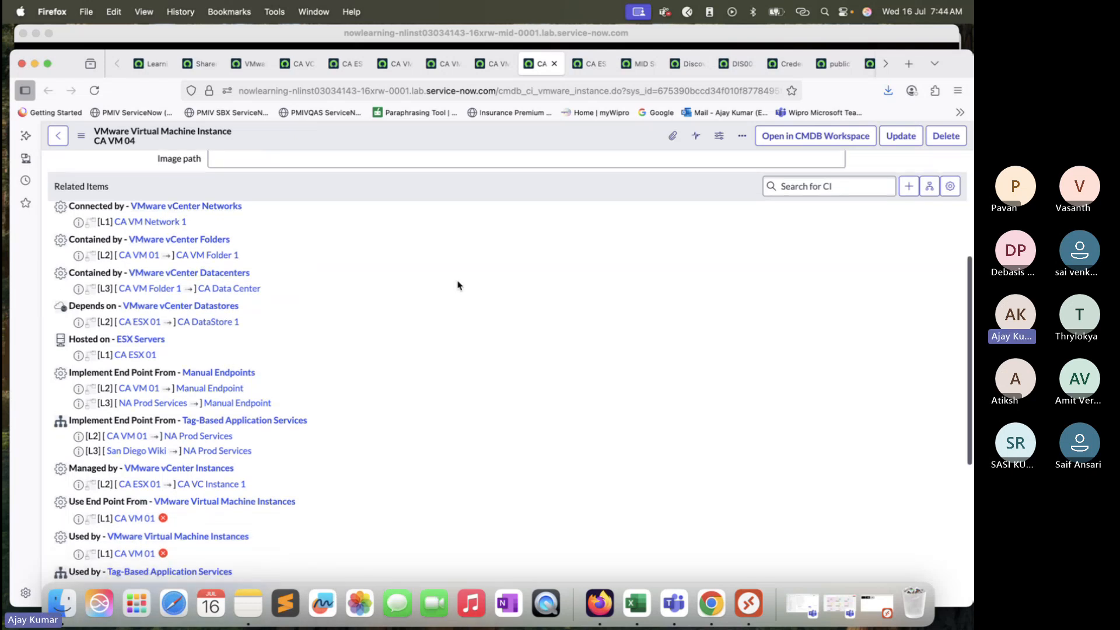
{"action": "scroll", "coordinate": [458, 283], "scroll_direction": "up", "scroll_amount": 5}
Step: Open CA VM 04's dependency view map and examine its relationships to CA VM 01, CA ESX 01 and others
{"action": "left_click", "coordinate": [930, 399]}
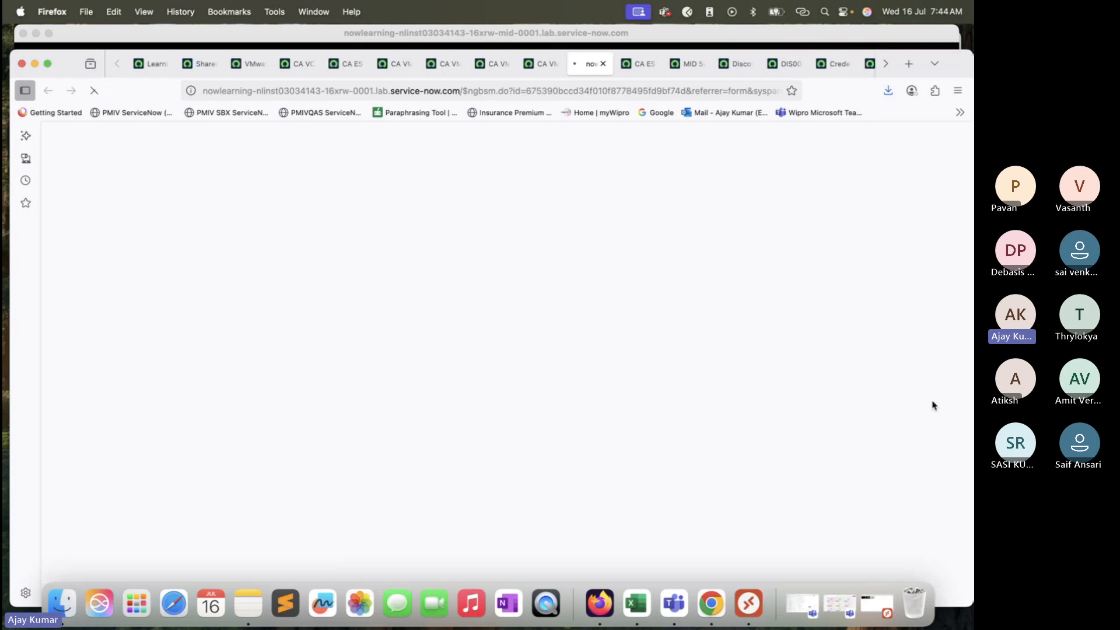
{"action": "left_click", "coordinate": [543, 64]}
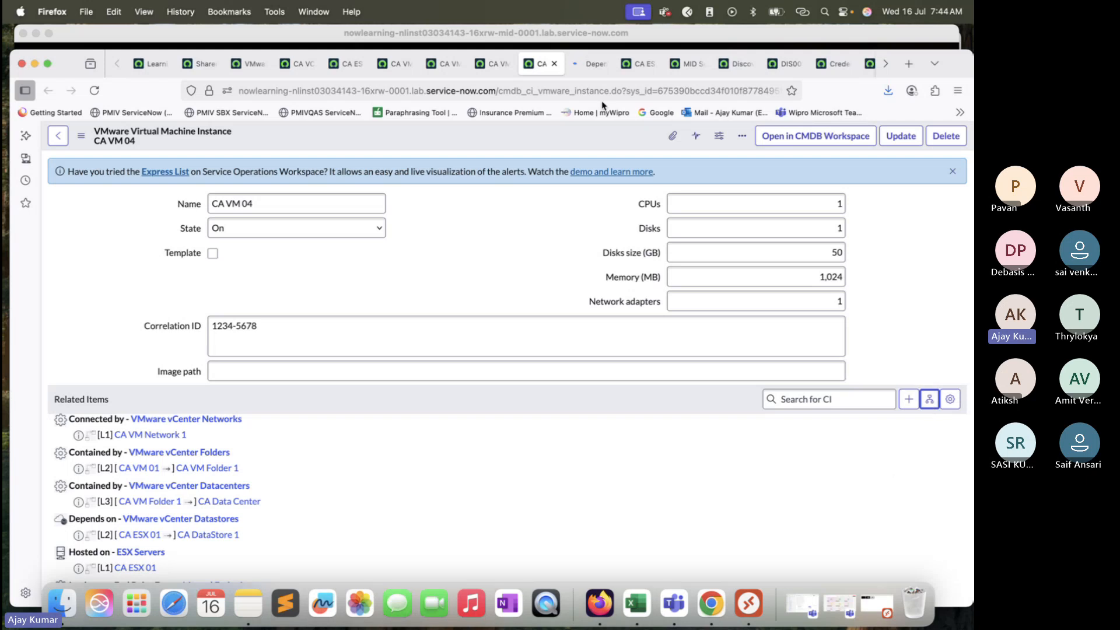
{"action": "left_click", "coordinate": [589, 67]}
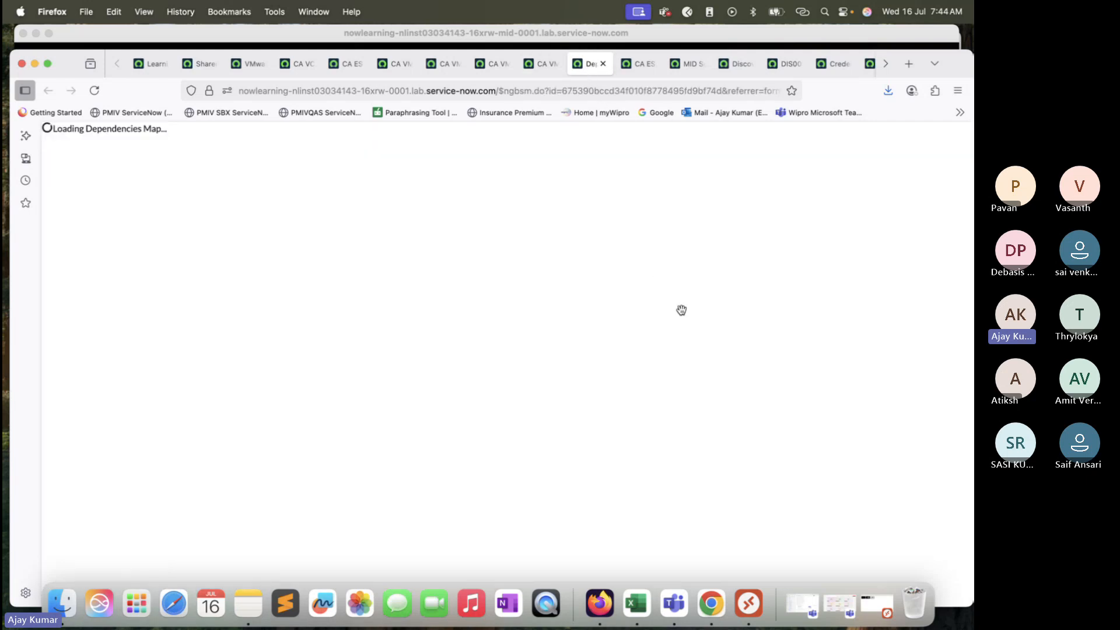
{"action": "left_click_drag", "start_coordinate": [713, 352], "coordinate": [624, 321]}
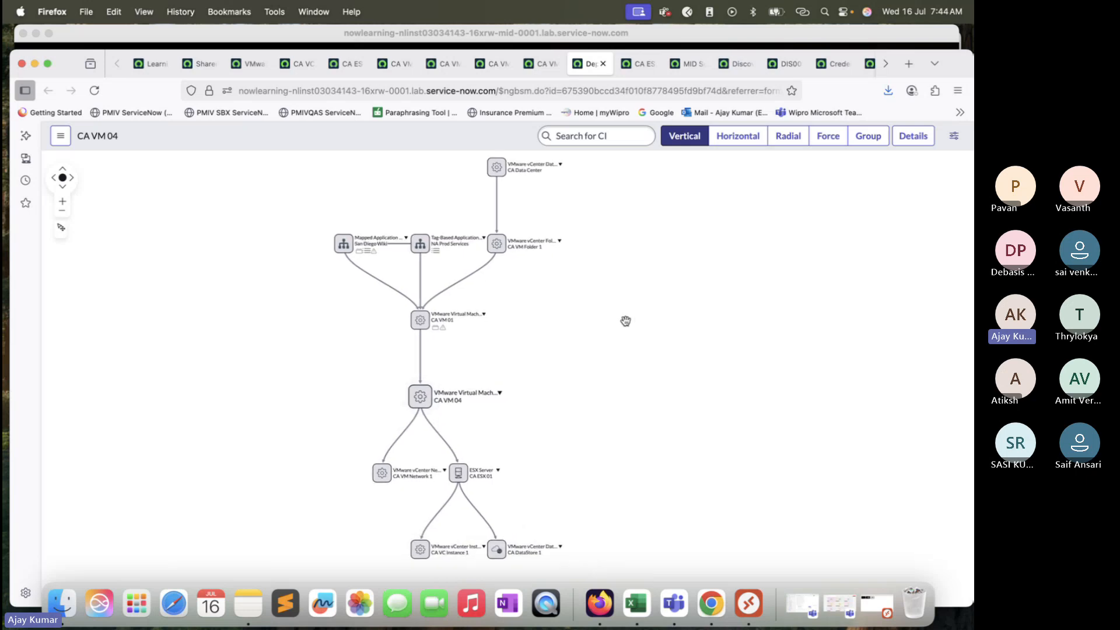
{"action": "left_click", "coordinate": [63, 201]}
{"action": "left_click_drag", "start_coordinate": [575, 303], "coordinate": [598, 237]}
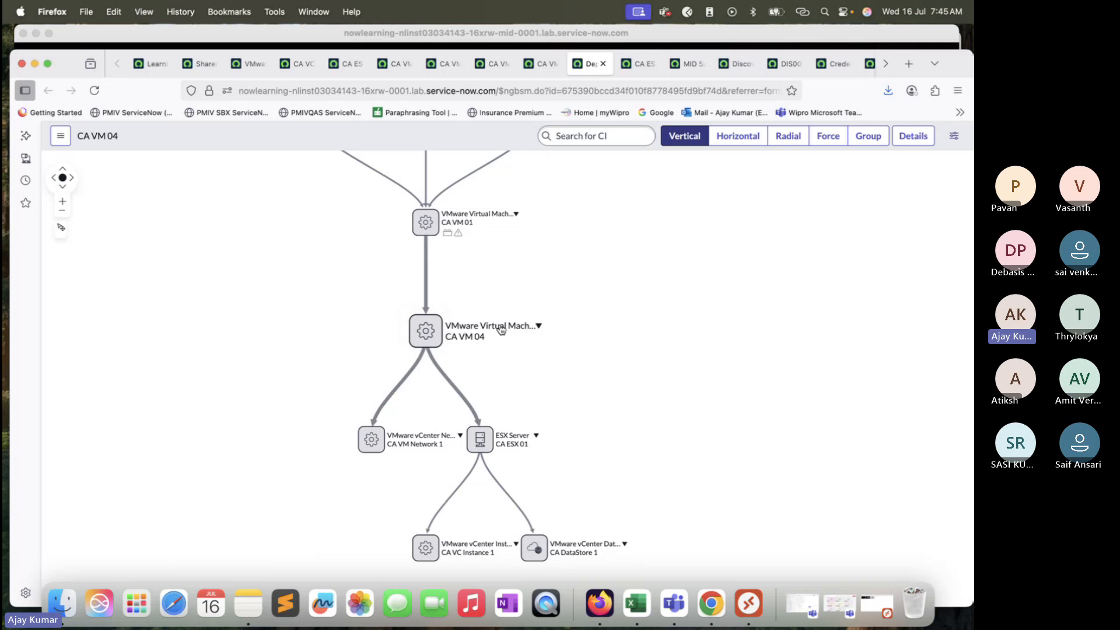
{"action": "left_click_drag", "start_coordinate": [616, 407], "coordinate": [598, 399]}
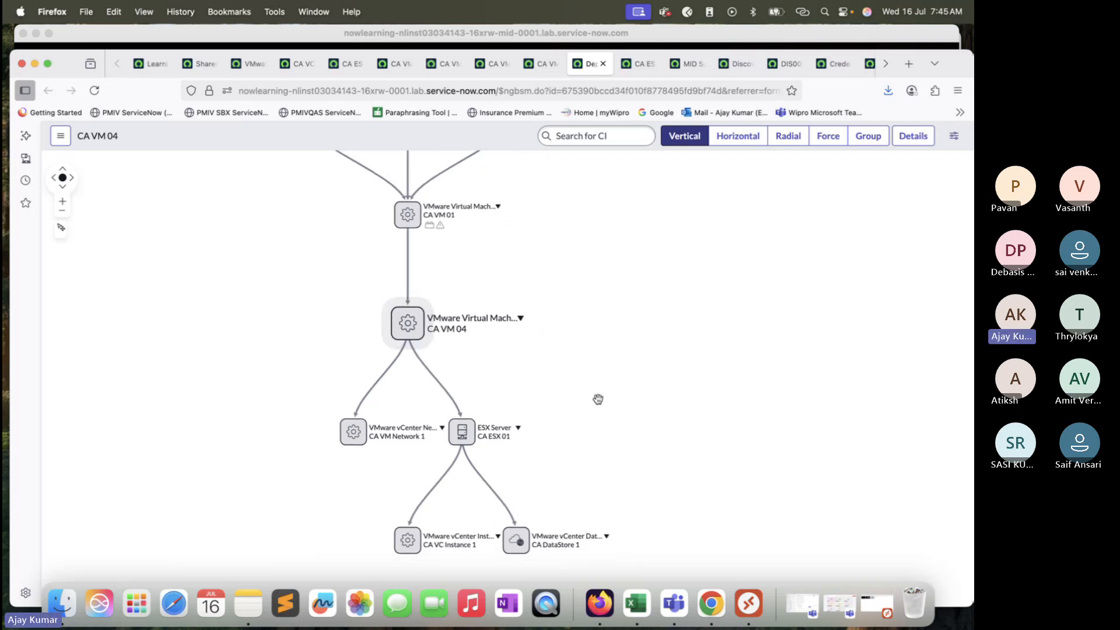
Step: Set the dependency map's Max Levels to 10 and apply it
{"action": "left_click", "coordinate": [954, 135]}
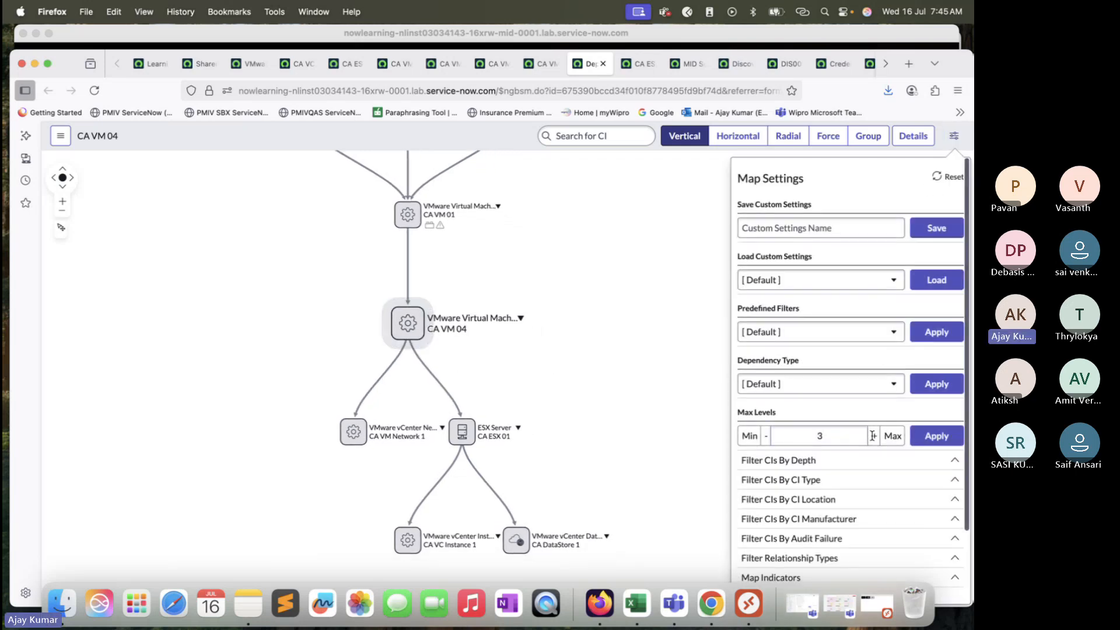
{"action": "left_click", "coordinate": [724, 280]}
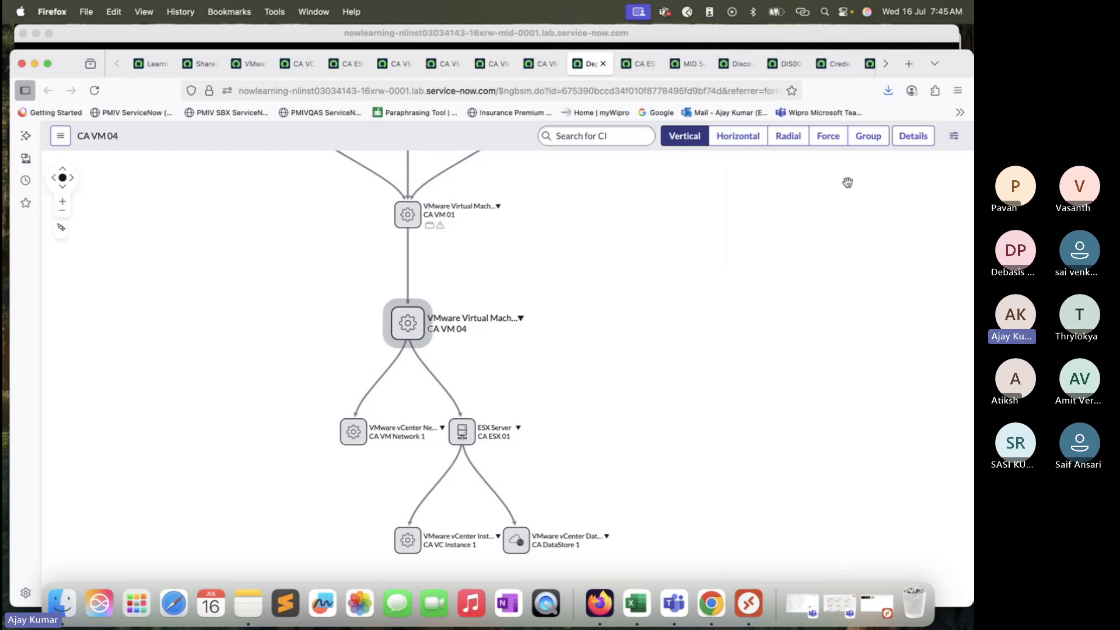
{"action": "left_click", "coordinate": [954, 136]}
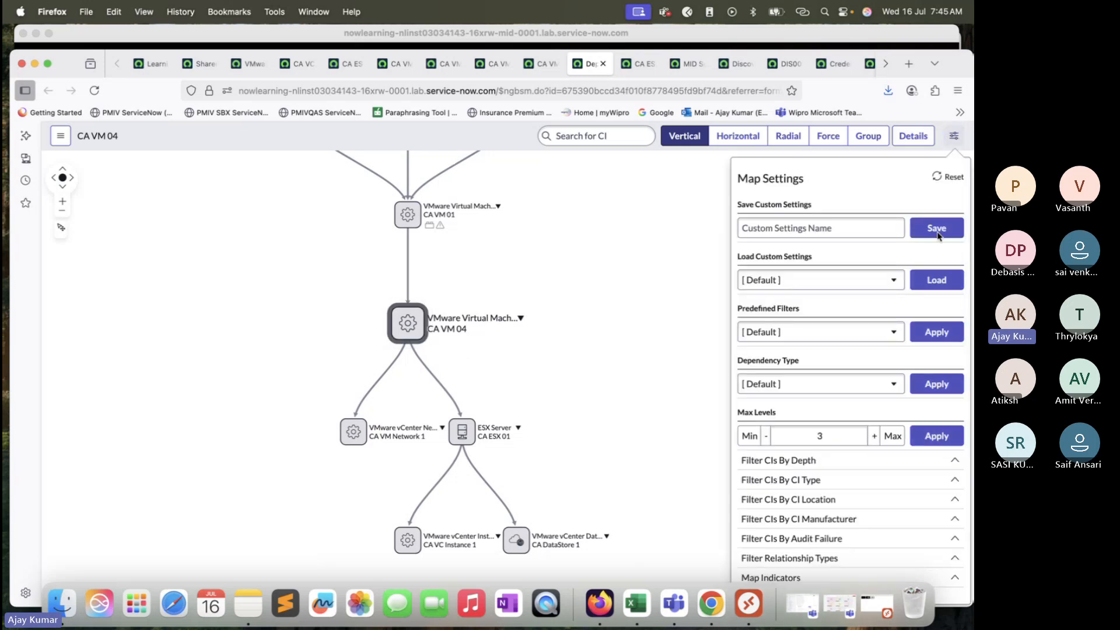
{"action": "left_click", "coordinate": [875, 436]}
{"action": "left_click", "coordinate": [874, 437]}
{"action": "left_click", "coordinate": [875, 437]}
{"action": "left_click", "coordinate": [874, 437]}
{"action": "left_click", "coordinate": [875, 437]}
{"action": "left_click", "coordinate": [874, 437]}
{"action": "left_click", "coordinate": [874, 436]}
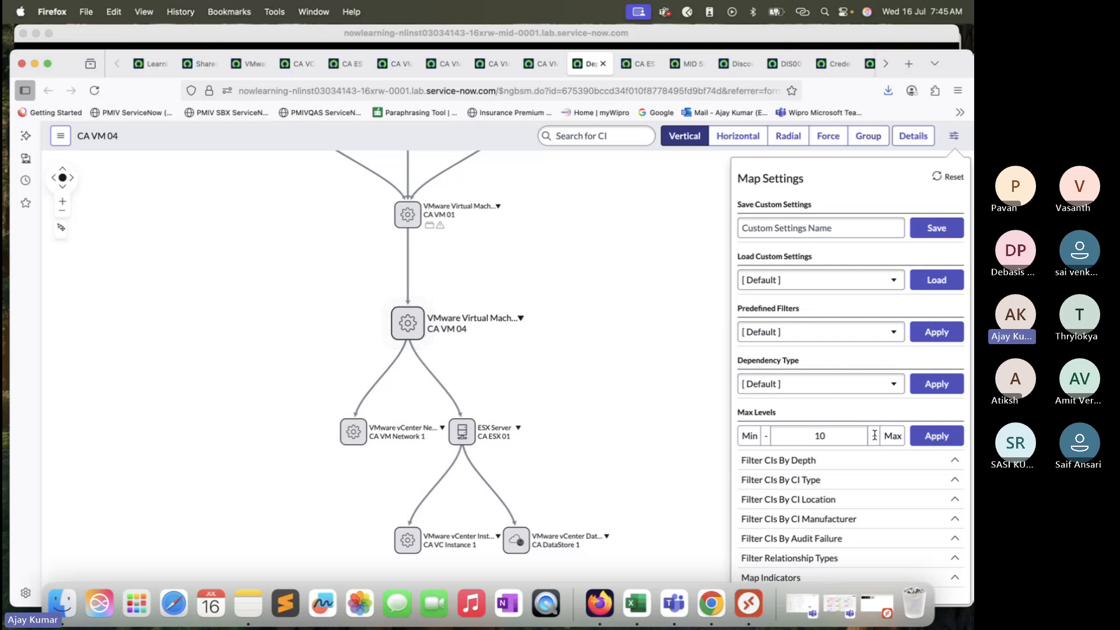
{"action": "left_click", "coordinate": [935, 436]}
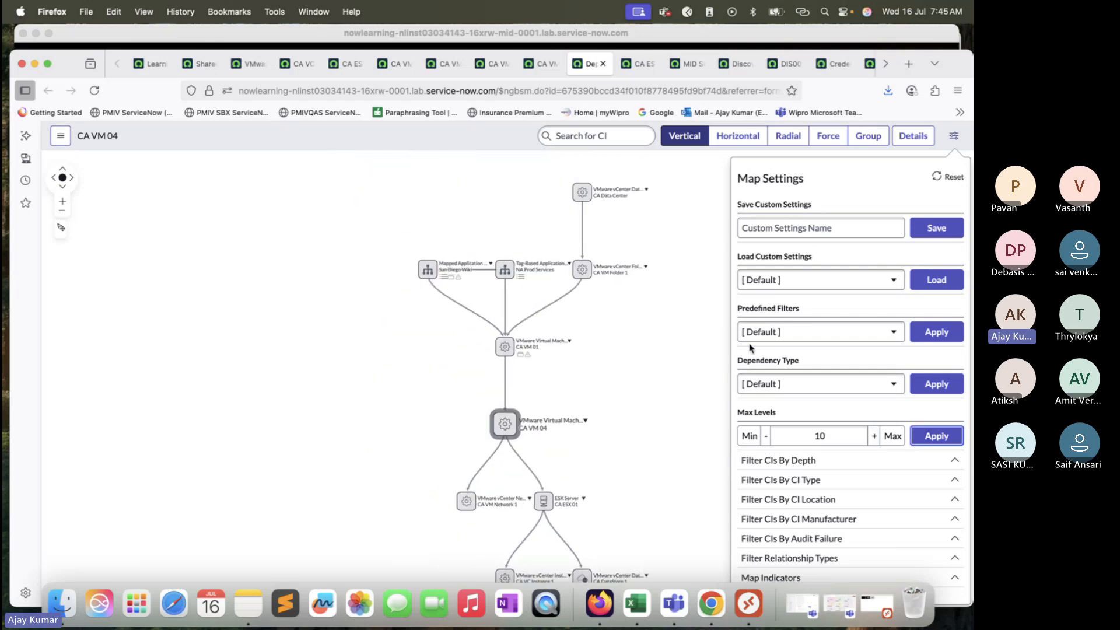
{"action": "left_click", "coordinate": [945, 437]}
{"action": "left_click", "coordinate": [664, 368]}
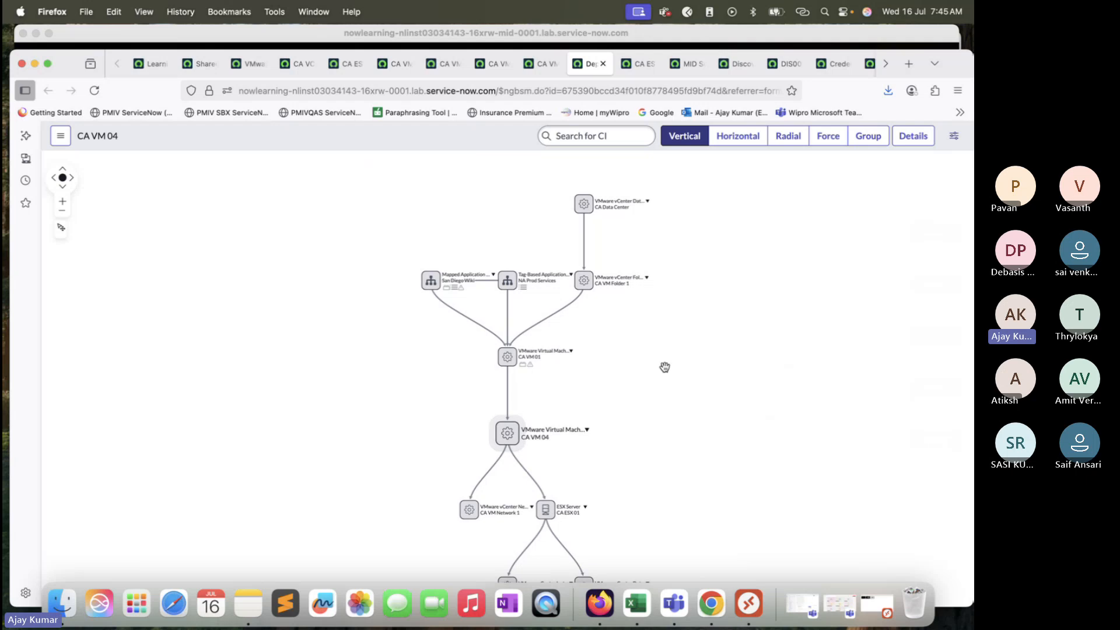
Step: Inspect the expanded dependency map around CA VM 04, its network, ESX server, vCenter instance and datastore
{"action": "left_click_drag", "start_coordinate": [666, 368], "coordinate": [523, 293]}
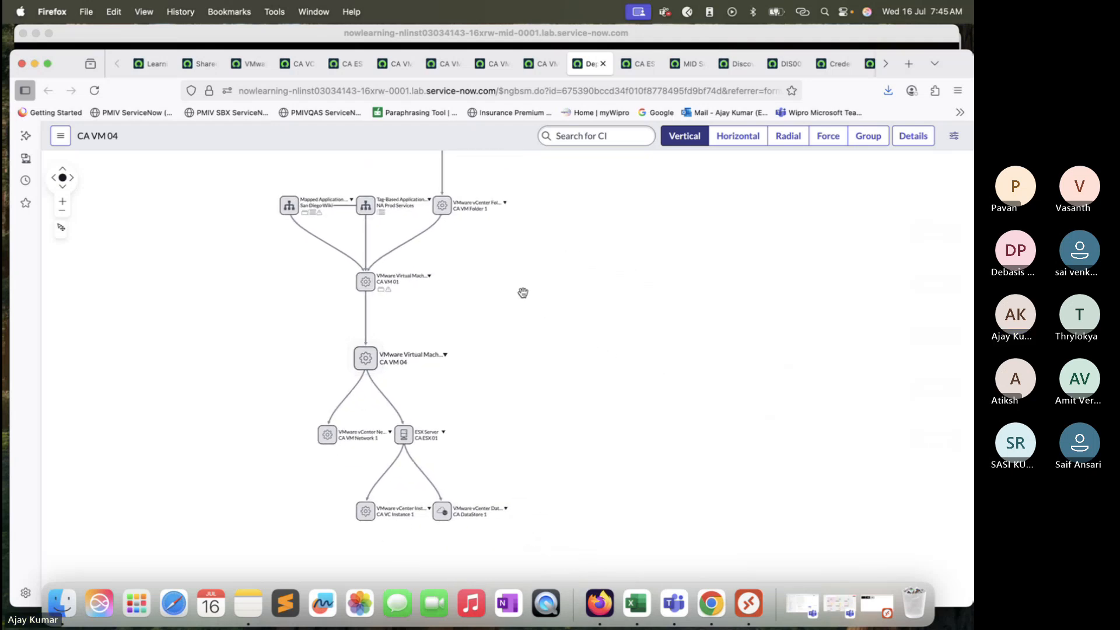
{"action": "left_click", "coordinate": [63, 201]}
{"action": "left_click", "coordinate": [63, 202]}
{"action": "left_click", "coordinate": [63, 201]}
{"action": "left_click", "coordinate": [63, 202]}
{"action": "left_click", "coordinate": [63, 202]}
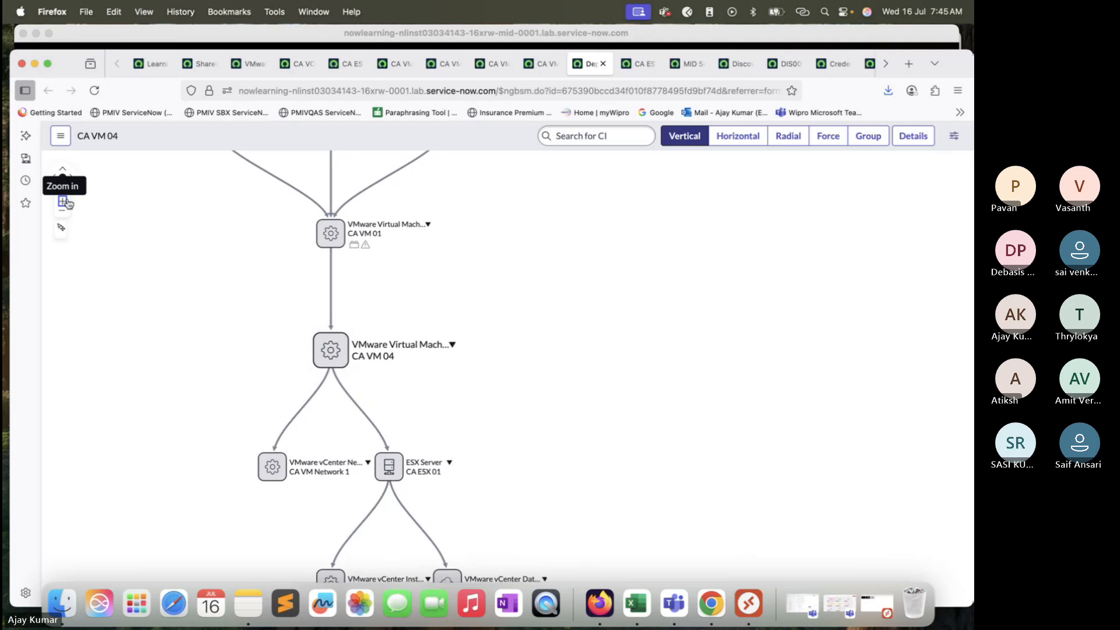
{"action": "left_click", "coordinate": [63, 202]}
{"action": "left_click_drag", "start_coordinate": [580, 347], "coordinate": [607, 250]}
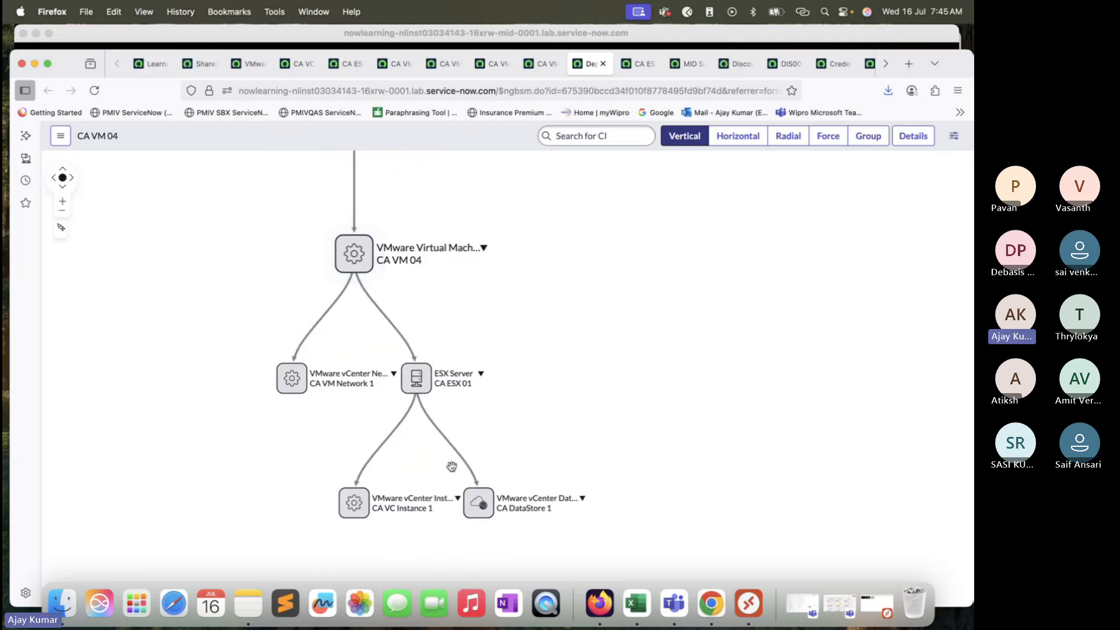
{"action": "left_click_drag", "start_coordinate": [515, 289], "coordinate": [521, 301]}
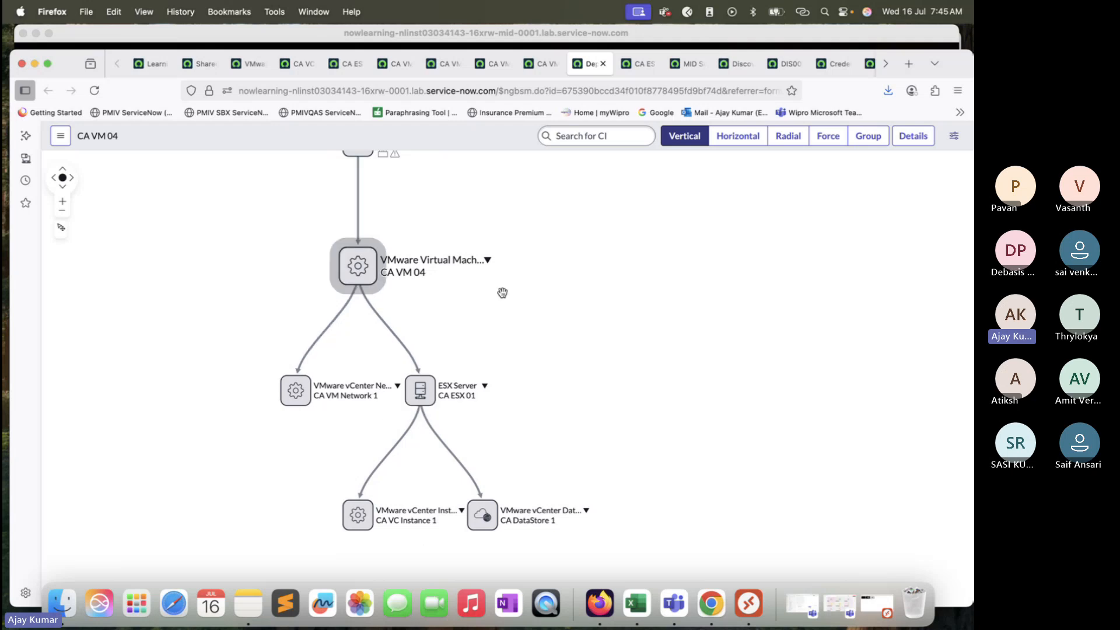
Step: Examine CA VM 04's dependency map upstream through CA VM 01 and CA VM Folder 1 to CA Data Center
{"action": "left_click_drag", "start_coordinate": [575, 272], "coordinate": [635, 431]}
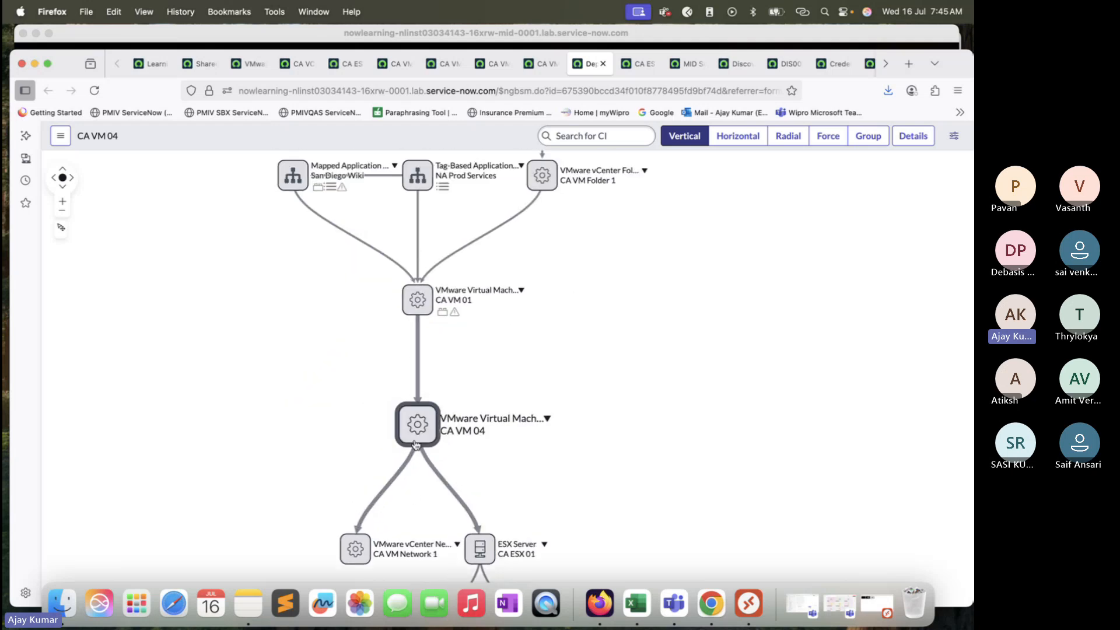
{"action": "left_click_drag", "start_coordinate": [597, 322], "coordinate": [617, 390]}
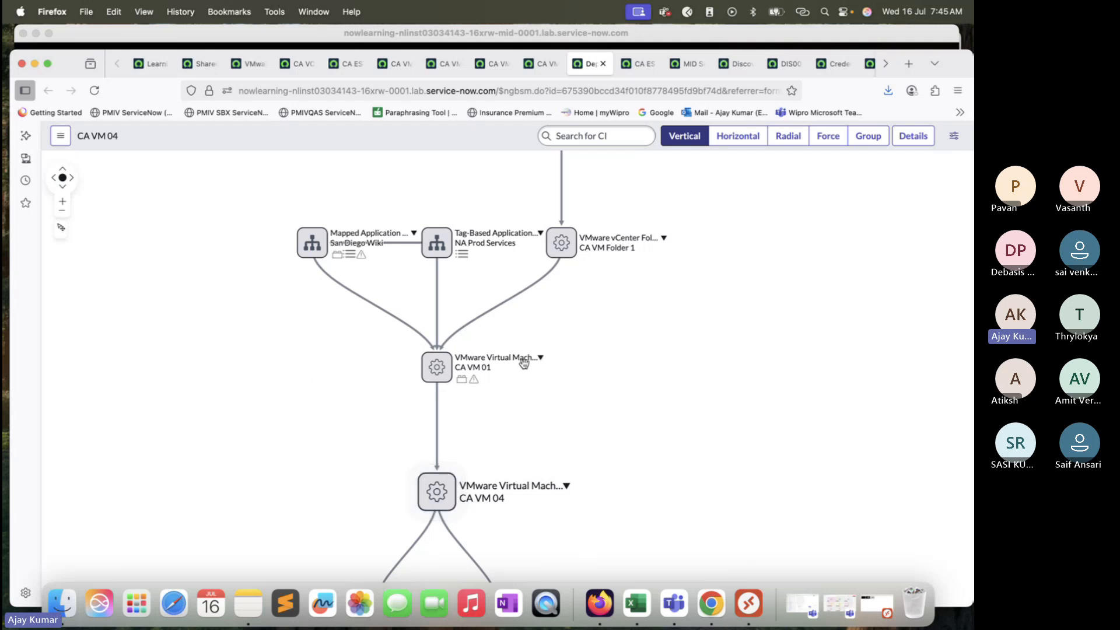
{"action": "left_click_drag", "start_coordinate": [645, 304], "coordinate": [653, 417]}
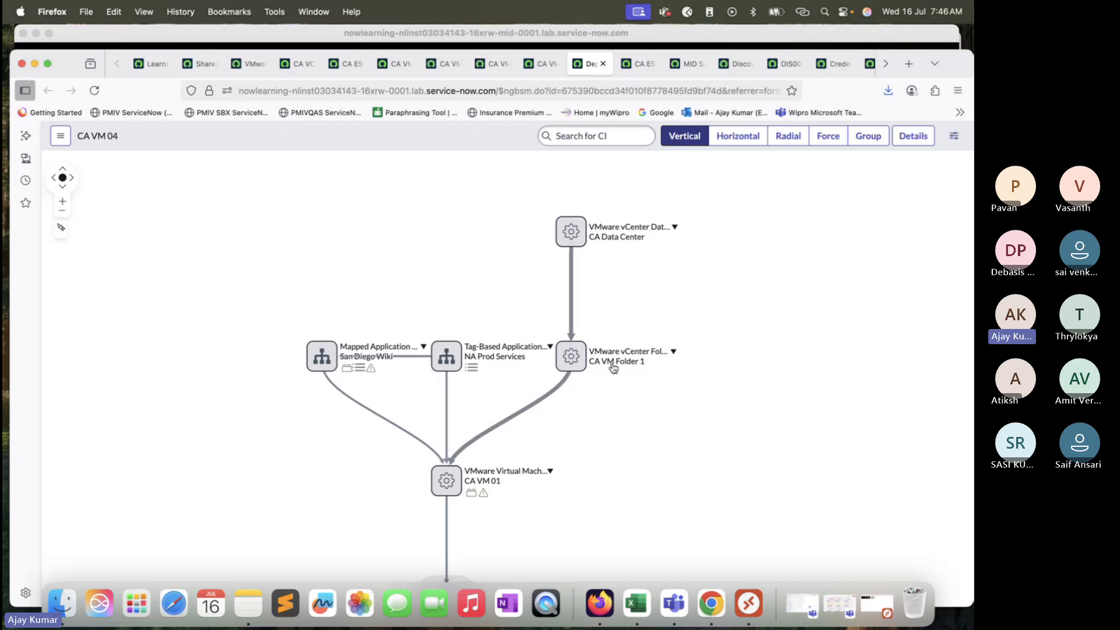
{"action": "left_click_drag", "start_coordinate": [742, 370], "coordinate": [680, 262]}
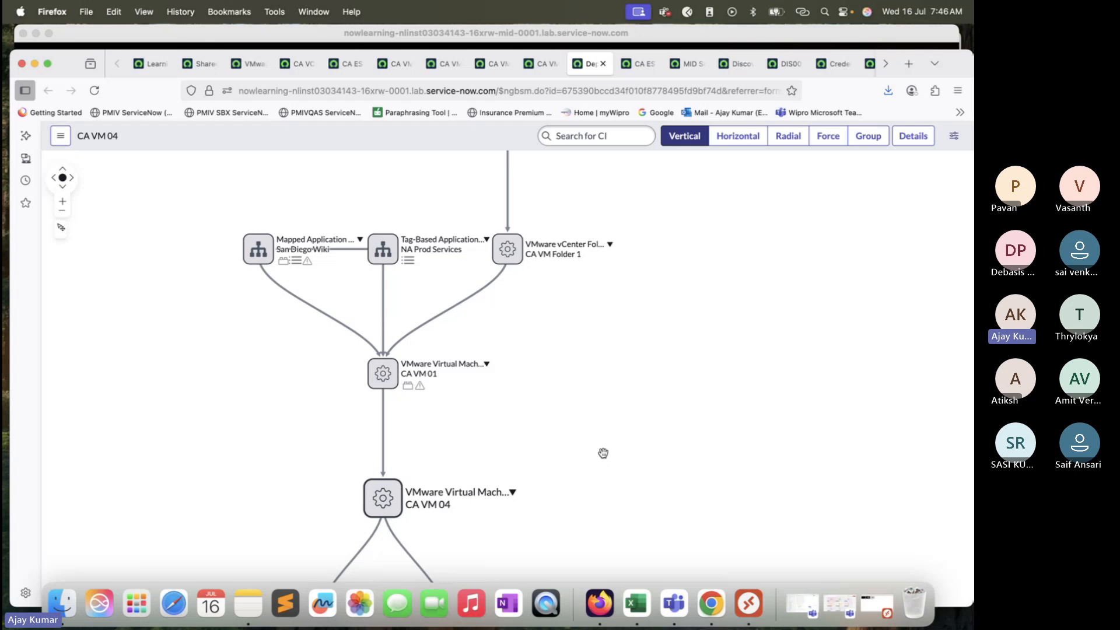
{"action": "left_click", "coordinate": [65, 212]}
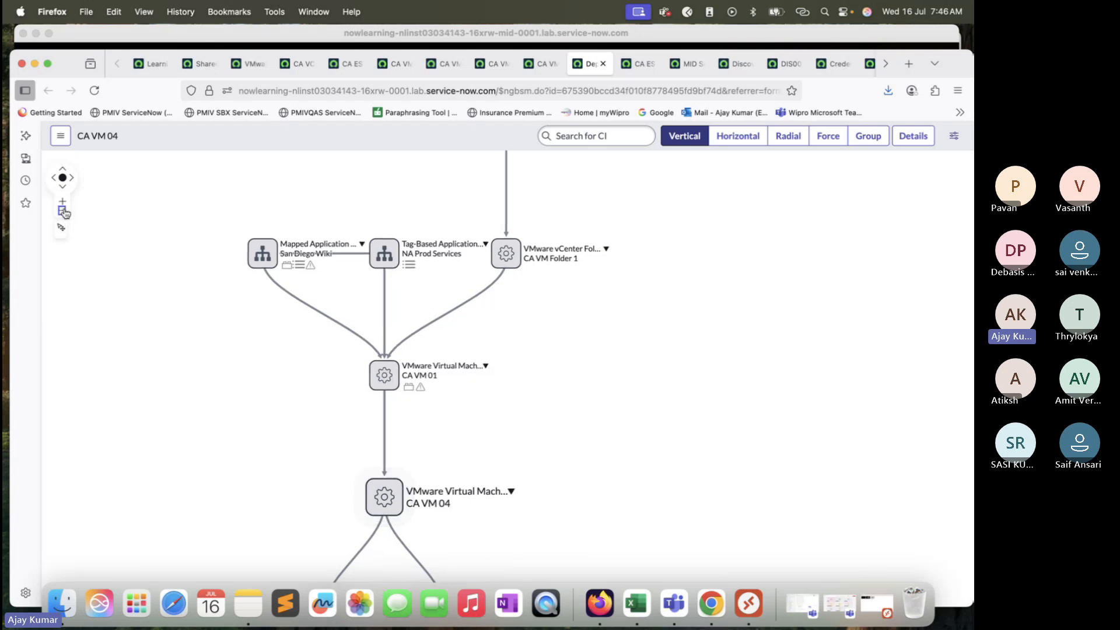
{"action": "left_click", "coordinate": [66, 213]}
{"action": "left_click_drag", "start_coordinate": [588, 376], "coordinate": [598, 320]}
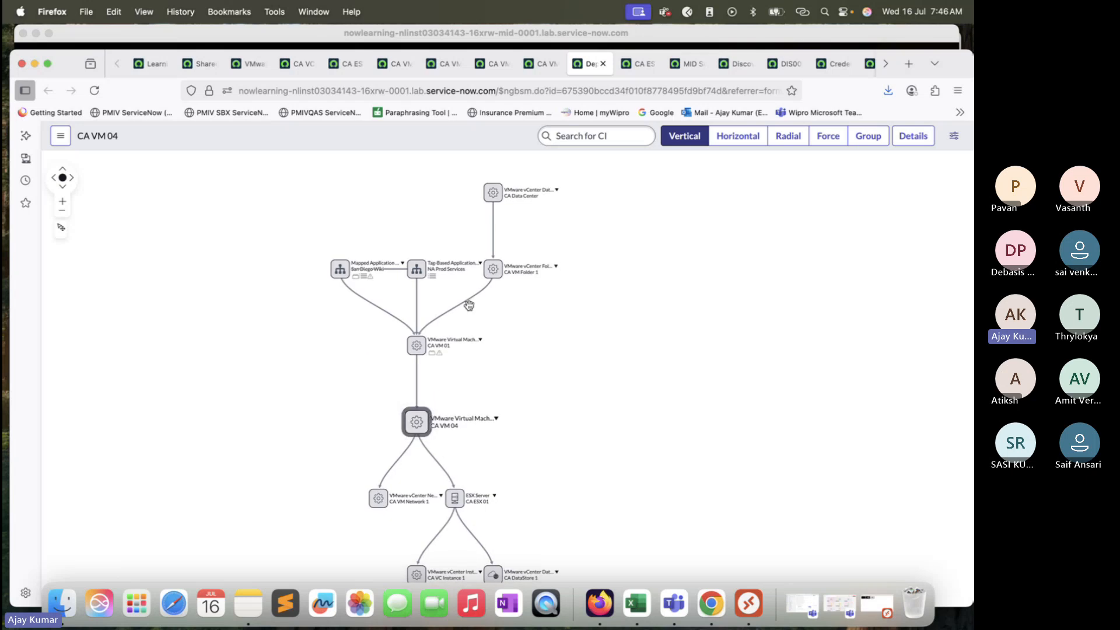
{"action": "left_click", "coordinate": [62, 201]}
{"action": "left_click_drag", "start_coordinate": [612, 329], "coordinate": [617, 211]}
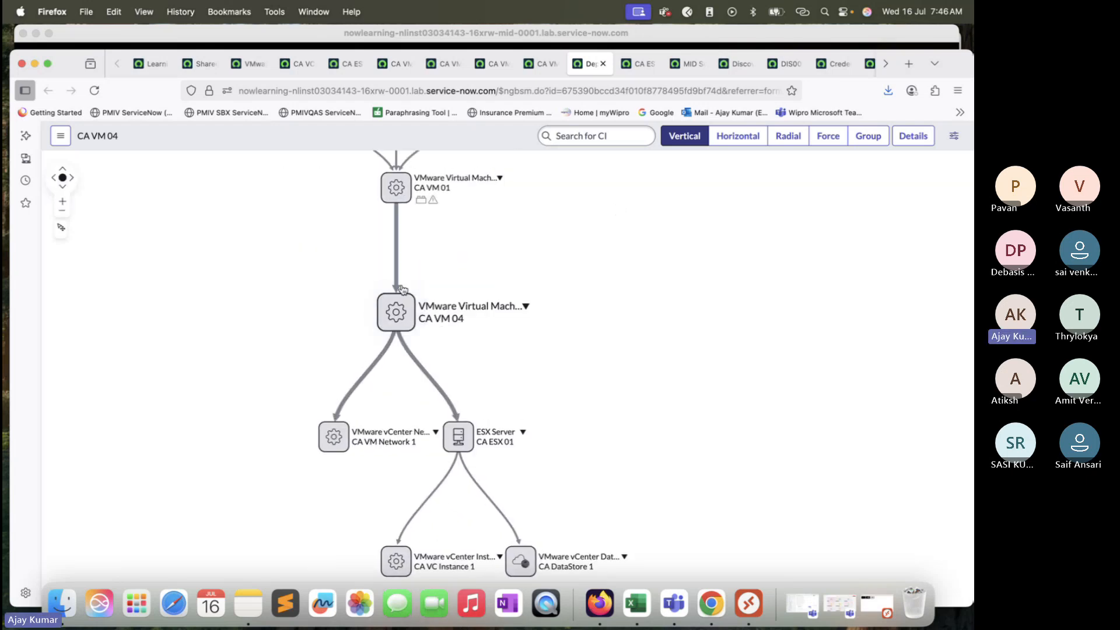
Step: Inspect the relationship types on the map's links between CA VM 01, CA VM 04, CA VM Network 1, CA ESX 01 and CA VC Instance 1
{"action": "mouse_move", "coordinate": [398, 259]}
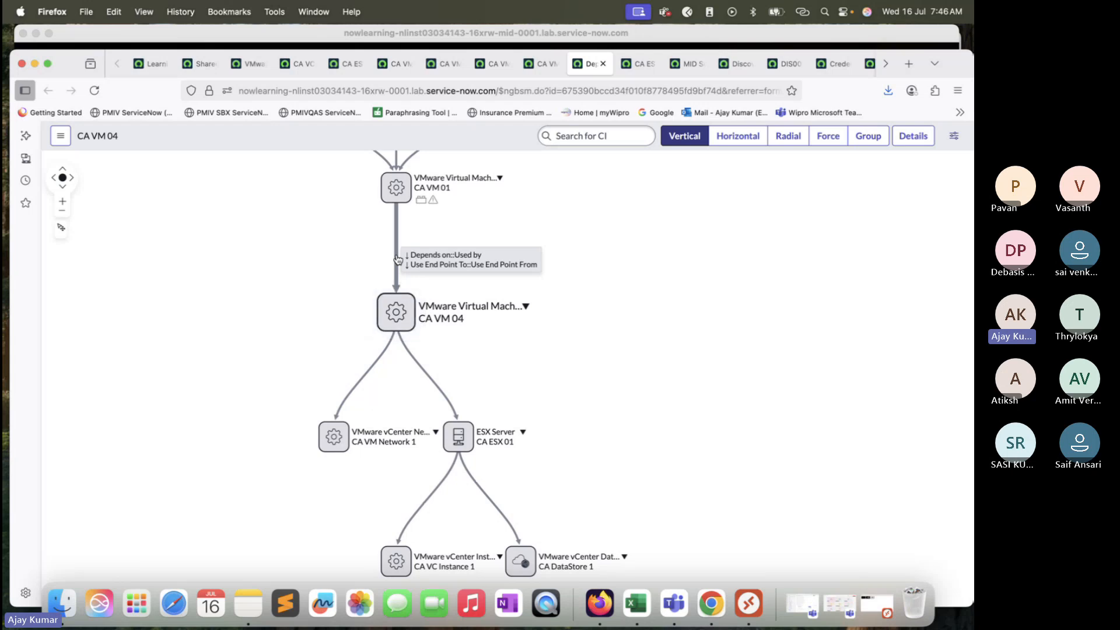
{"action": "mouse_move", "coordinate": [446, 403]}
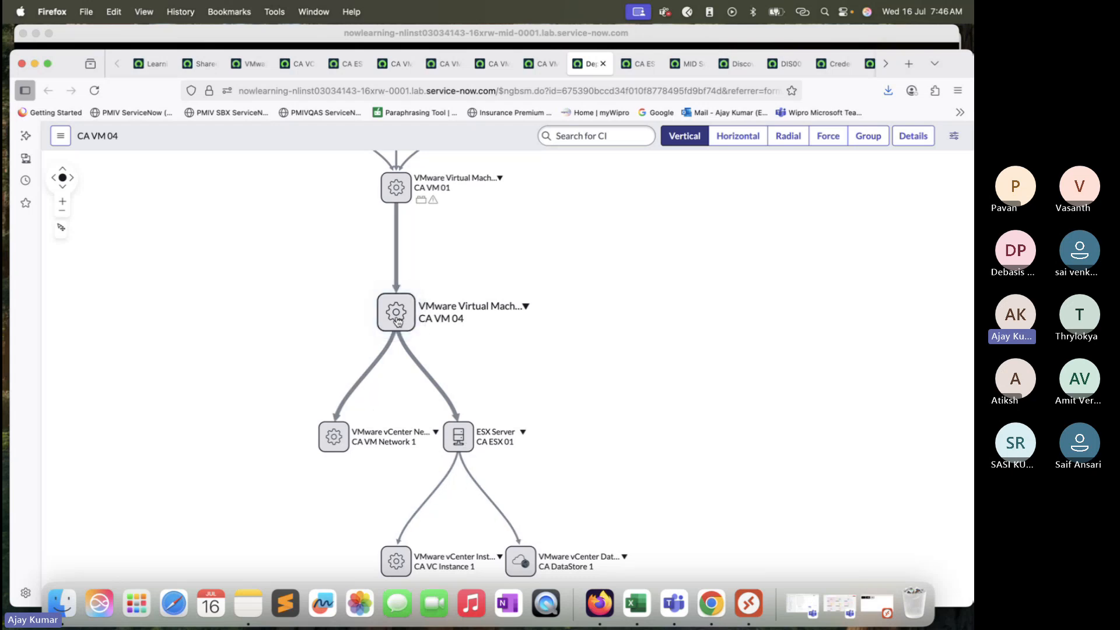
{"action": "mouse_move", "coordinate": [430, 380]}
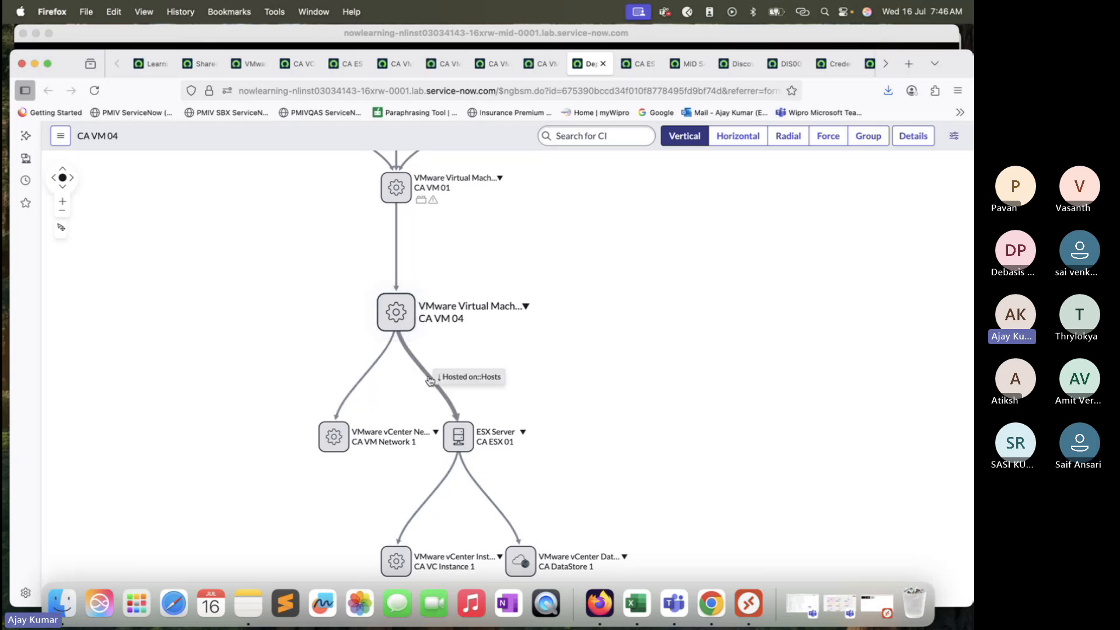
{"action": "mouse_move", "coordinate": [380, 366]}
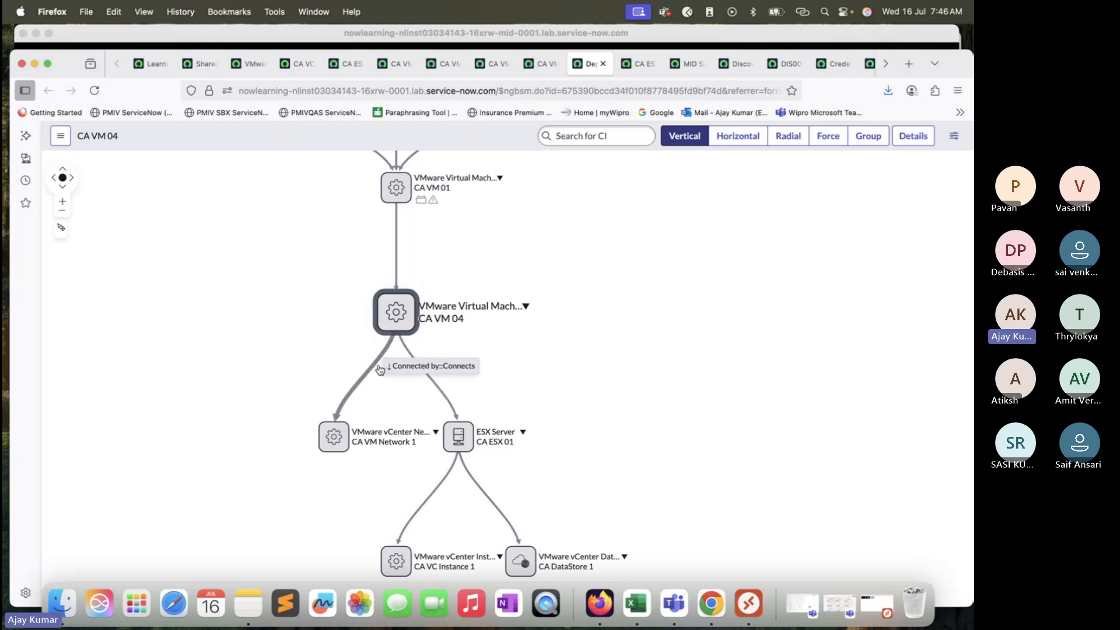
{"action": "left_click_drag", "start_coordinate": [616, 385], "coordinate": [598, 286]}
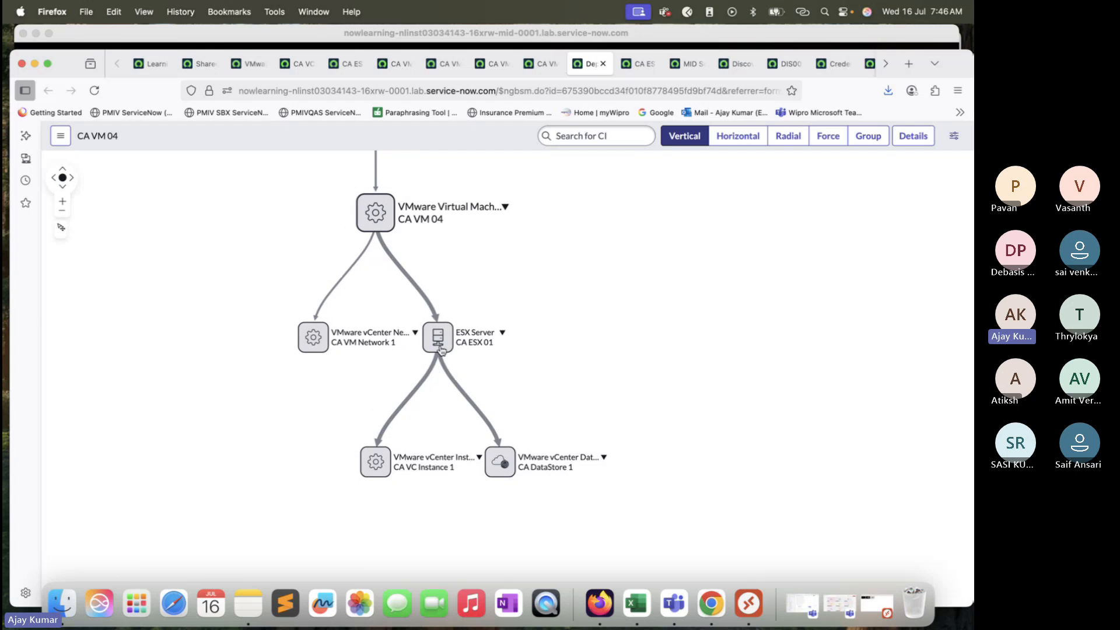
{"action": "mouse_move", "coordinate": [486, 420]}
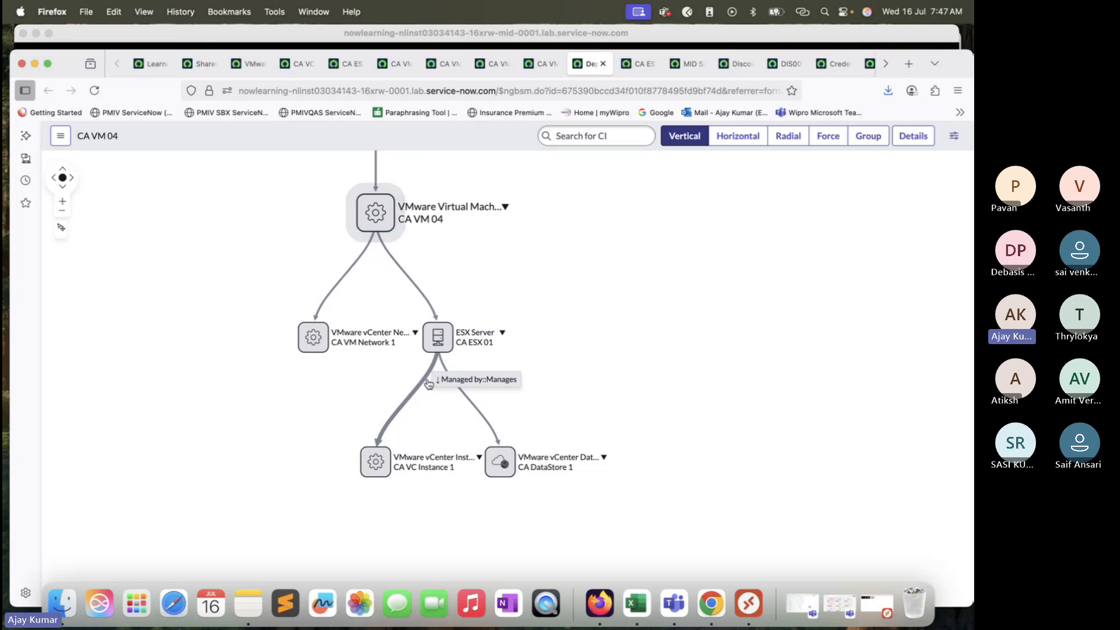
{"action": "left_click_drag", "start_coordinate": [554, 227], "coordinate": [564, 537]}
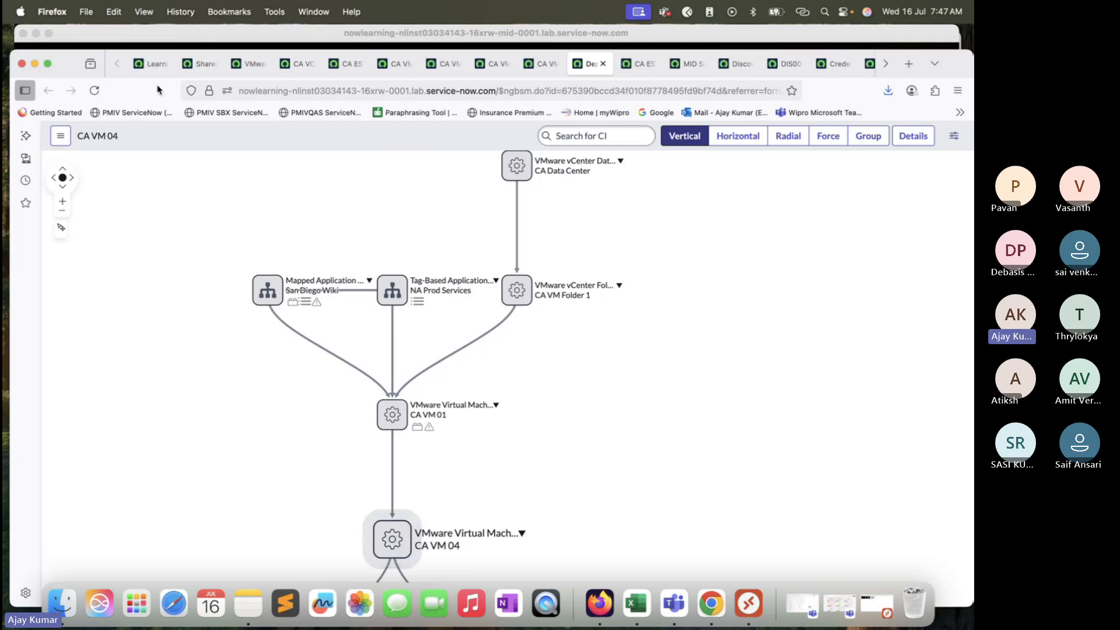
Step: Open the CI Relationships table list with cmdb_rel_ci.LIST from the Shared admin dashboard's navigator
{"action": "left_click", "coordinate": [202, 64]}
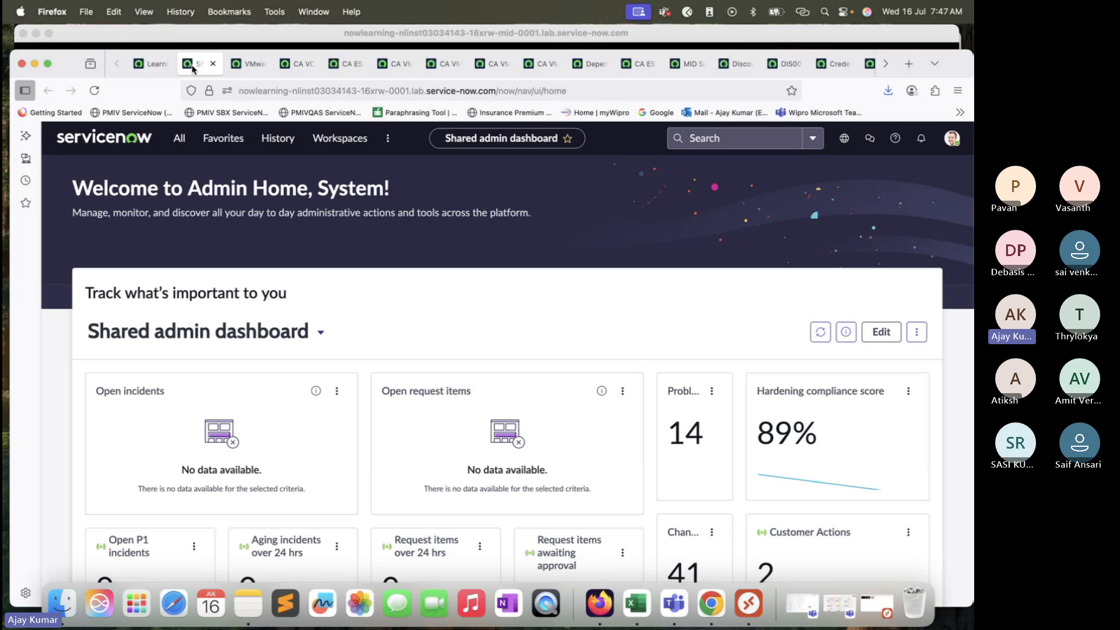
{"action": "left_click", "coordinate": [179, 138]}
{"action": "double_click", "coordinate": [178, 175]}
{"action": "type", "text": "cm"}
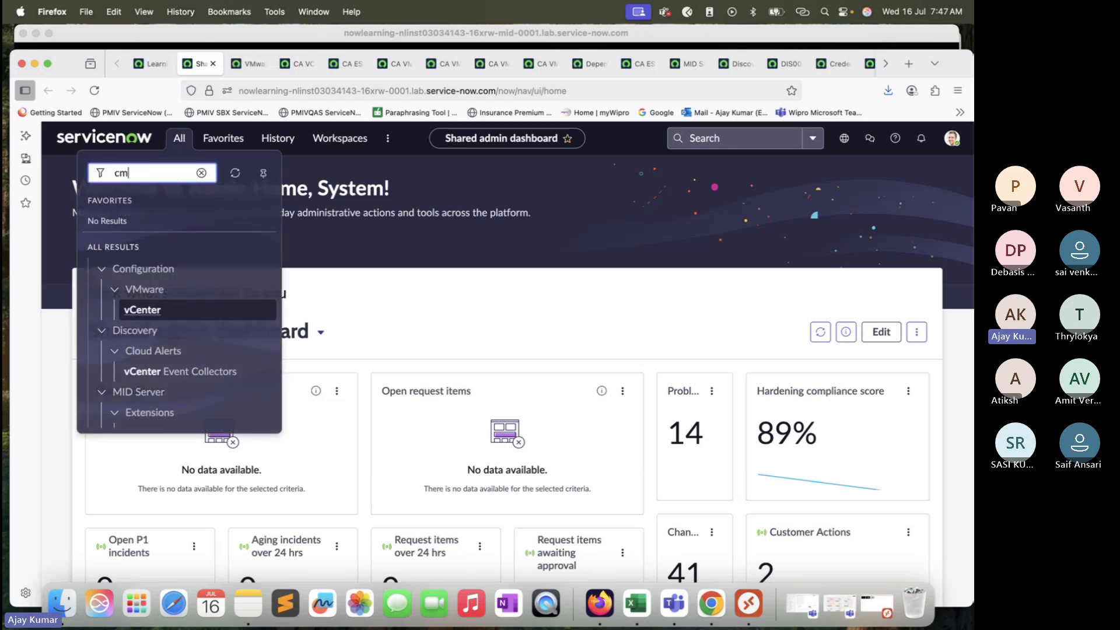
{"action": "type", "text": "db_rel_ci"}
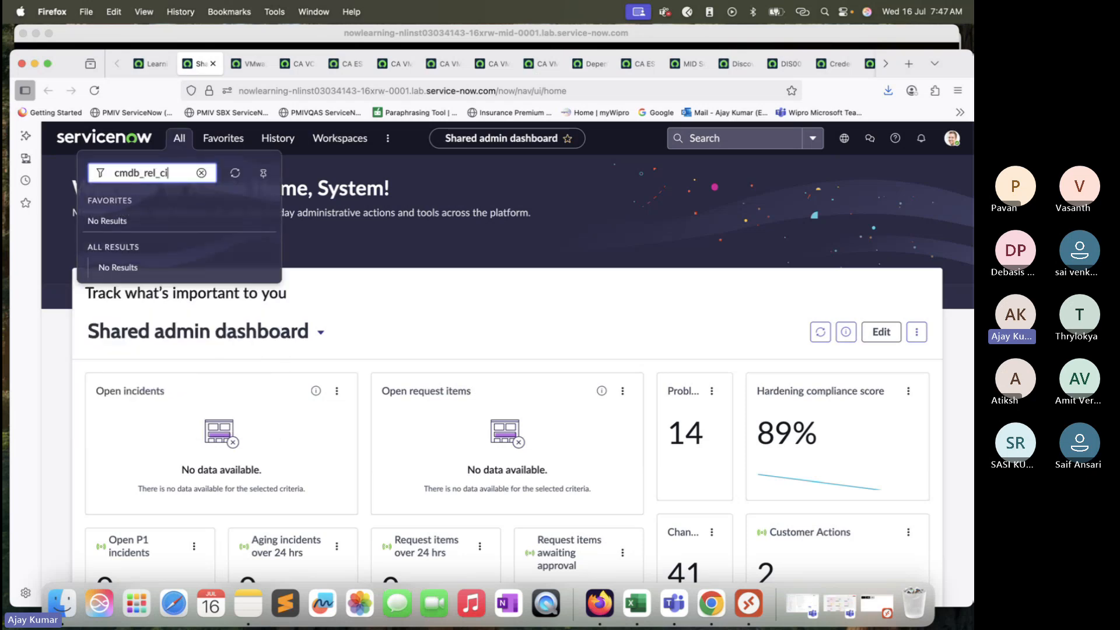
{"action": "type", "text": ".LIST"}
{"action": "key", "text": "Return"}
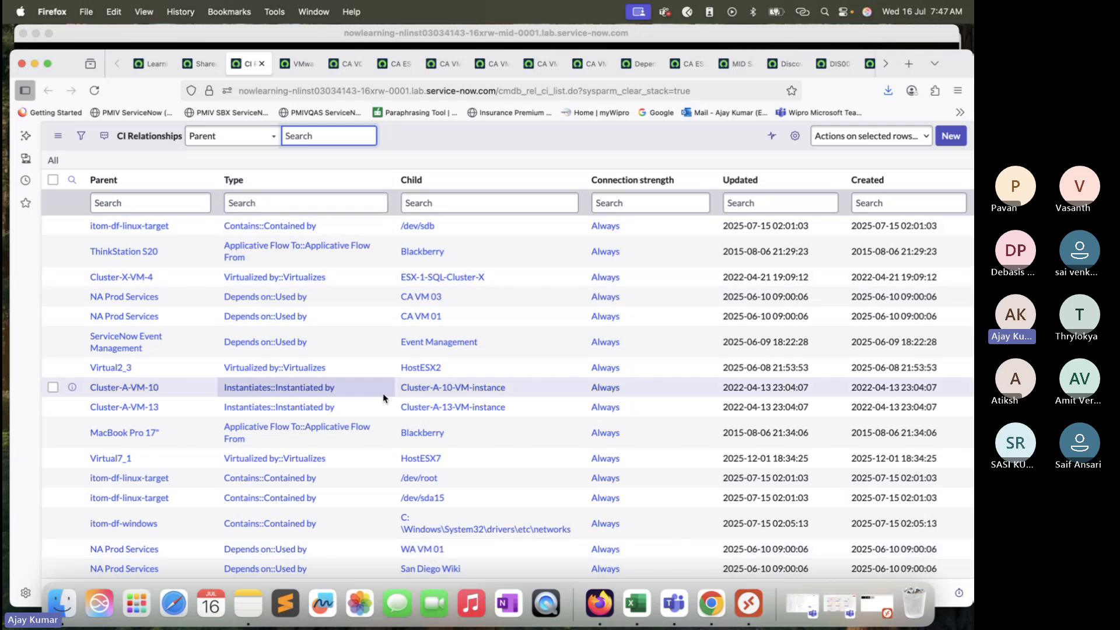
Step: Find CA VM 04's virtual machine instance record and copy its name
{"action": "left_click", "coordinate": [359, 63]}
{"action": "left_click", "coordinate": [394, 63]}
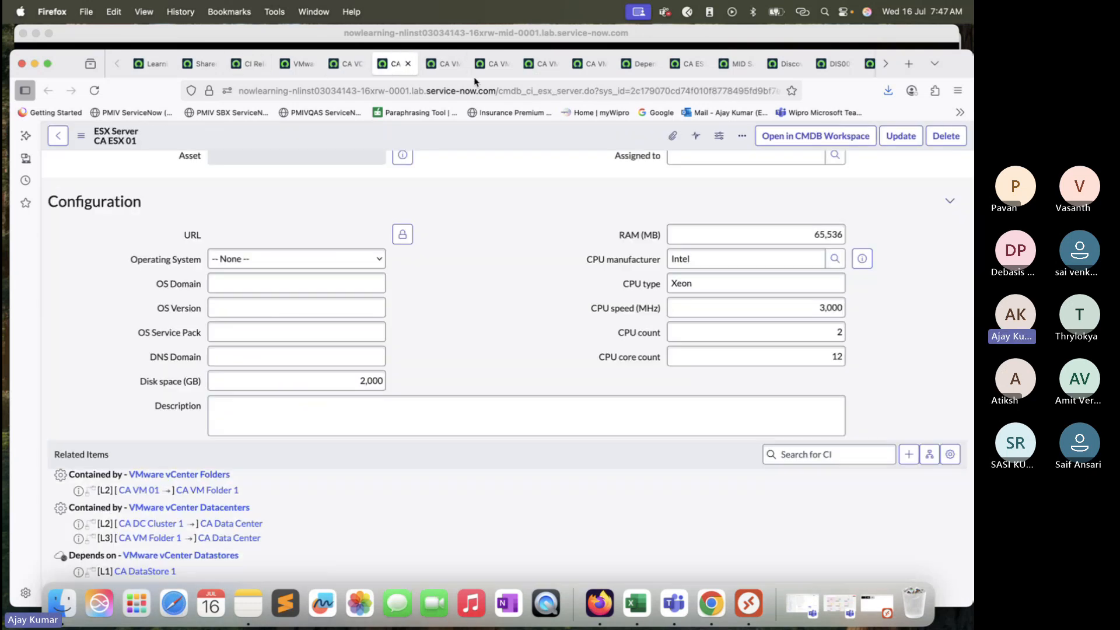
{"action": "left_click", "coordinate": [525, 65]}
{"action": "left_click", "coordinate": [590, 63]}
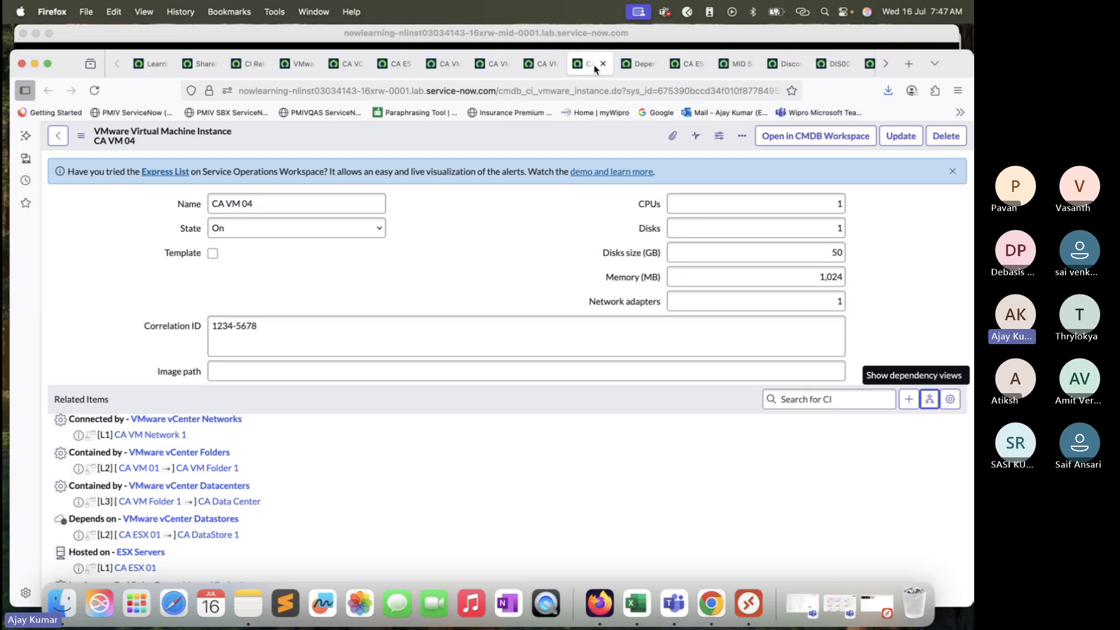
{"action": "left_click", "coordinate": [642, 65]}
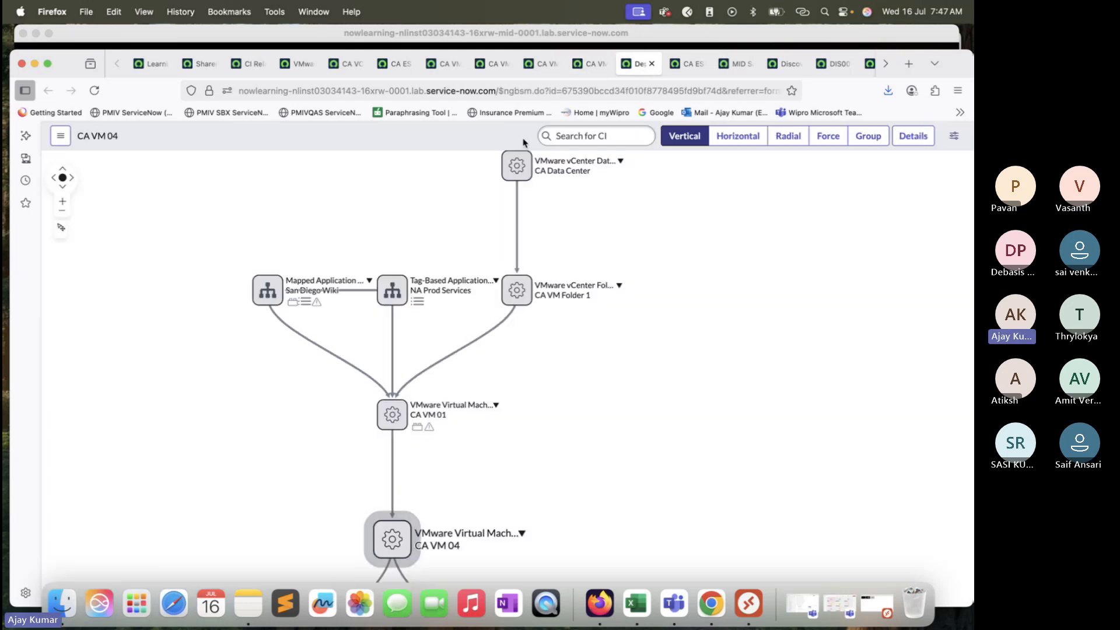
{"action": "left_click", "coordinate": [590, 64]}
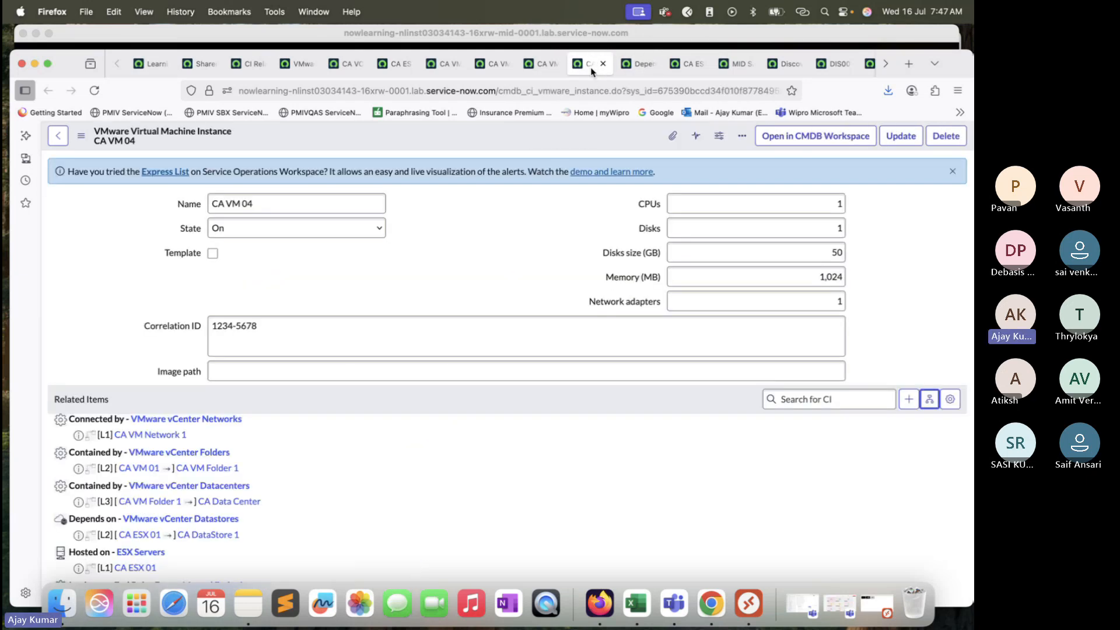
{"action": "triple_click", "coordinate": [292, 205]}
{"action": "key", "text": "super+c"}
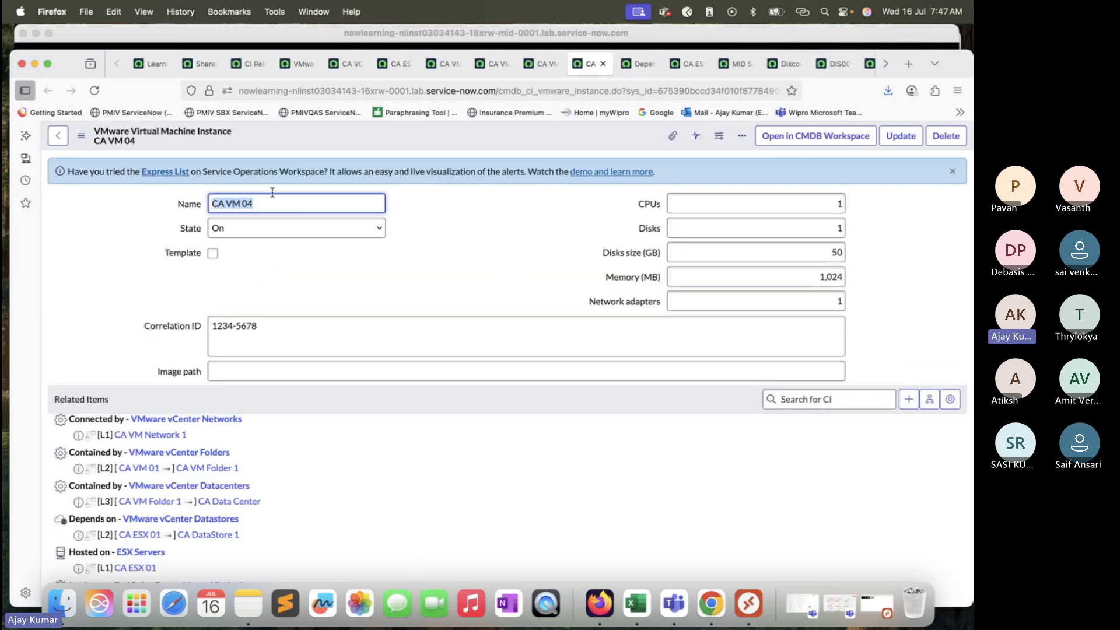
Step: Filter the CI Relationships list to records whose parent is CA VM 04
{"action": "left_click", "coordinate": [200, 65]}
{"action": "left_click", "coordinate": [150, 67]}
{"action": "left_click", "coordinate": [251, 64]}
{"action": "left_click", "coordinate": [190, 199]}
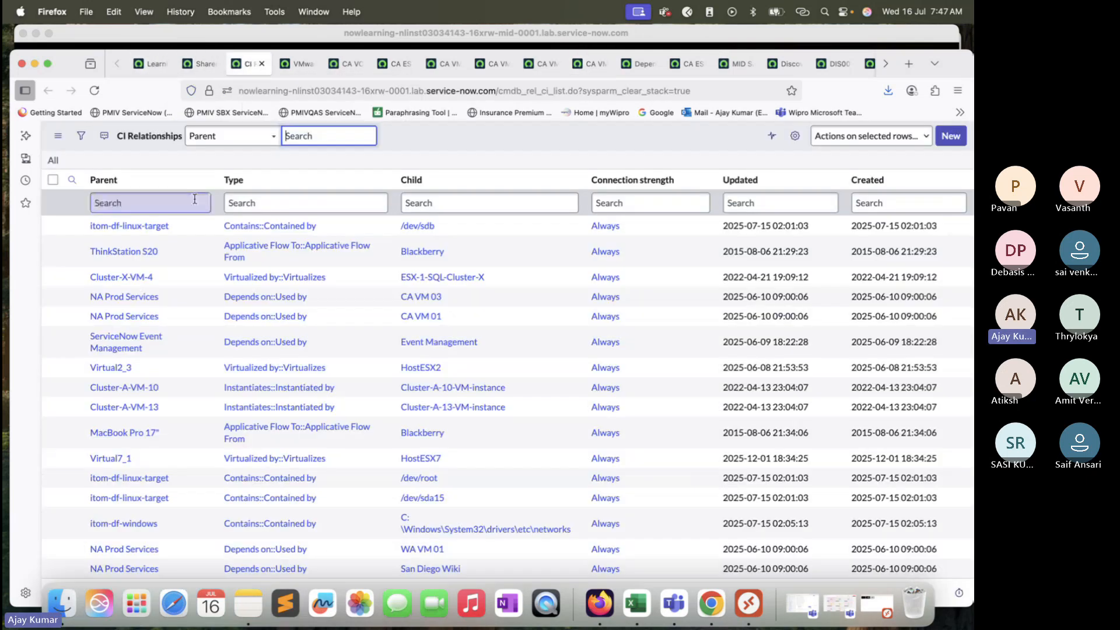
{"action": "key", "text": "super+v"}
{"action": "key", "text": "Return"}
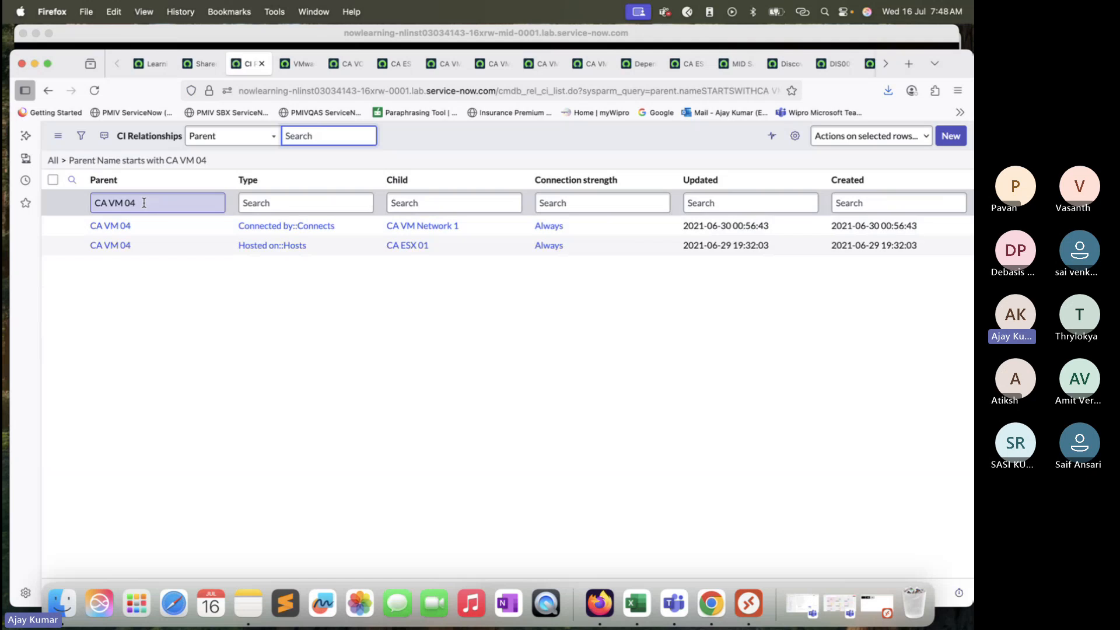
Step: Clear the parent filter and filter the CI Relationships list by child CA VM 04 instead
{"action": "left_click_drag", "start_coordinate": [140, 201], "coordinate": [93, 203]}
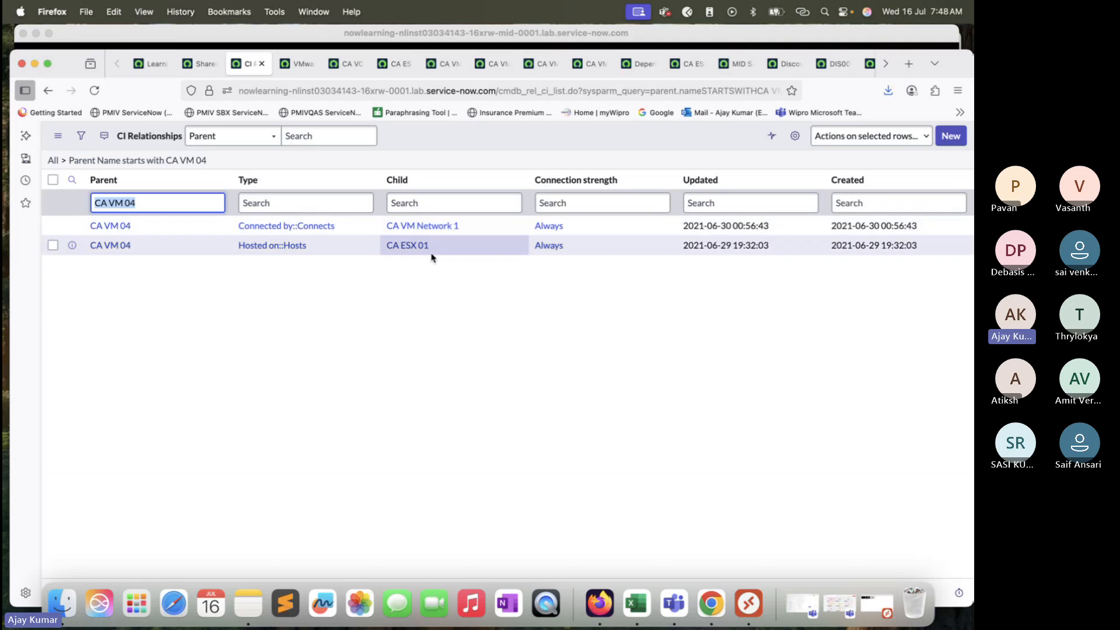
{"action": "triple_click", "coordinate": [202, 206]}
{"action": "key", "text": "super+c"}
{"action": "left_click", "coordinate": [406, 199]}
{"action": "key", "text": "super+v"}
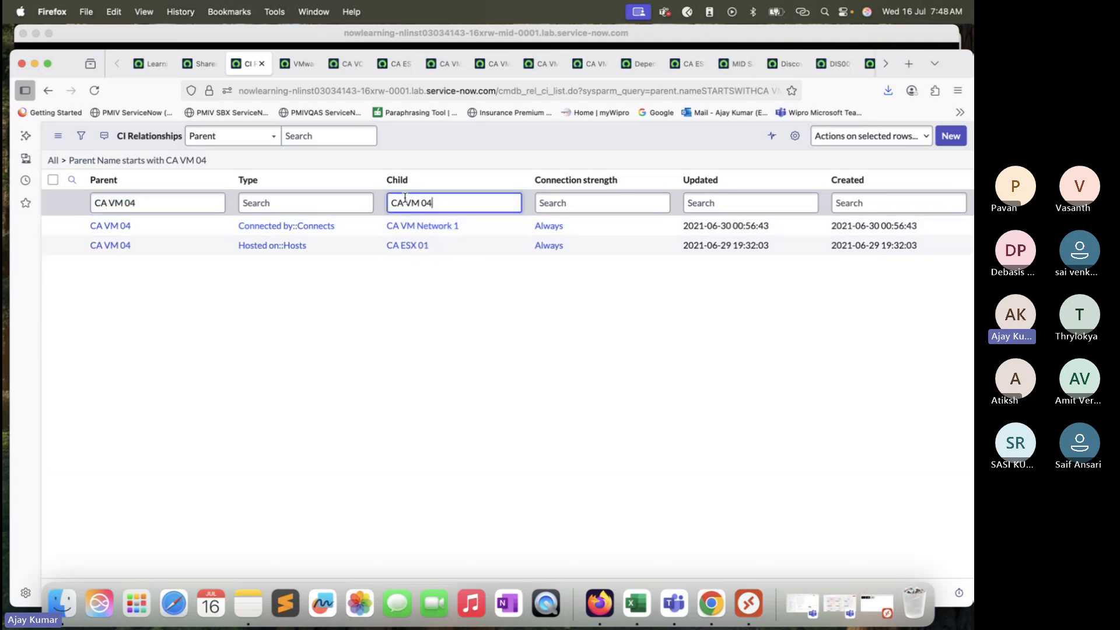
{"action": "double_click", "coordinate": [196, 205]}
{"action": "triple_click", "coordinate": [195, 204]}
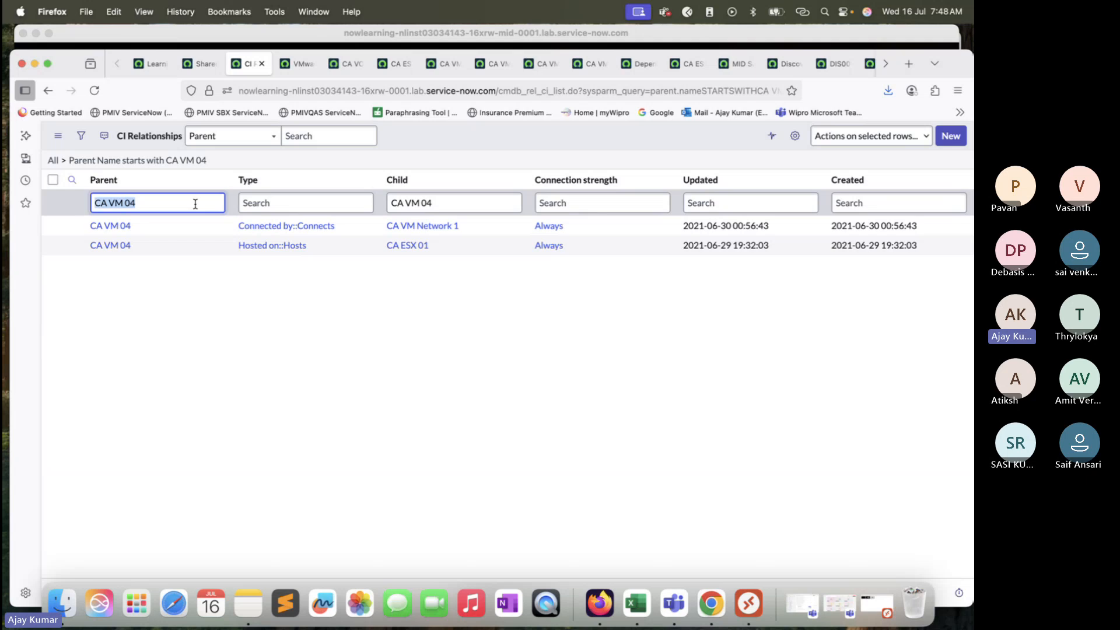
{"action": "key", "text": "BackSpace"}
{"action": "key", "text": "Return"}
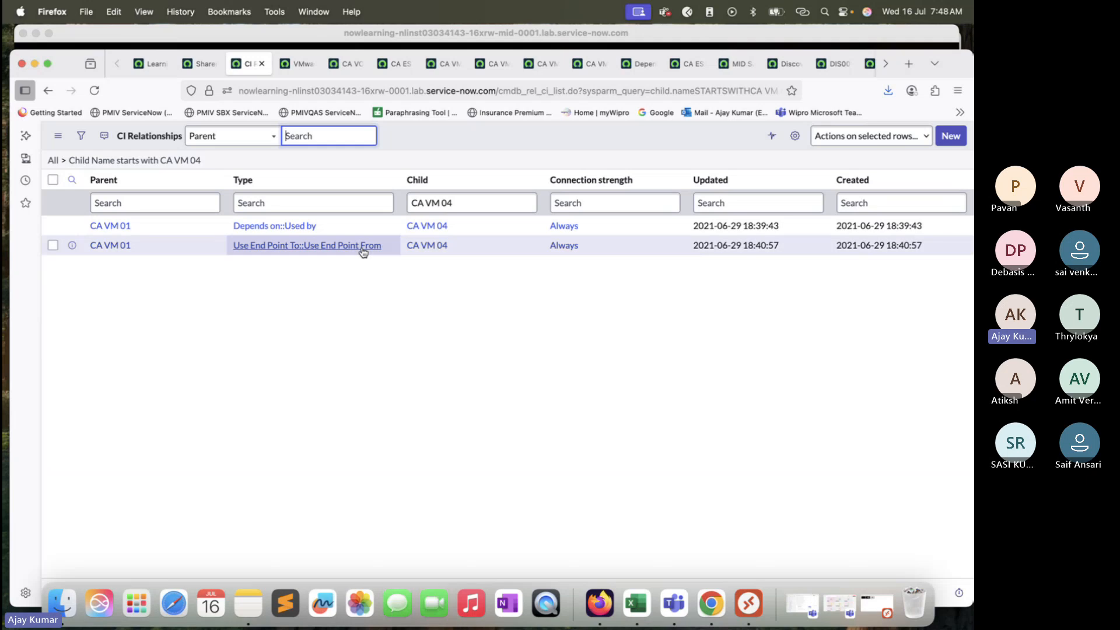
Step: Add the Created by and Updated by columns to the CI Relationships list
{"action": "left_click", "coordinate": [799, 139]}
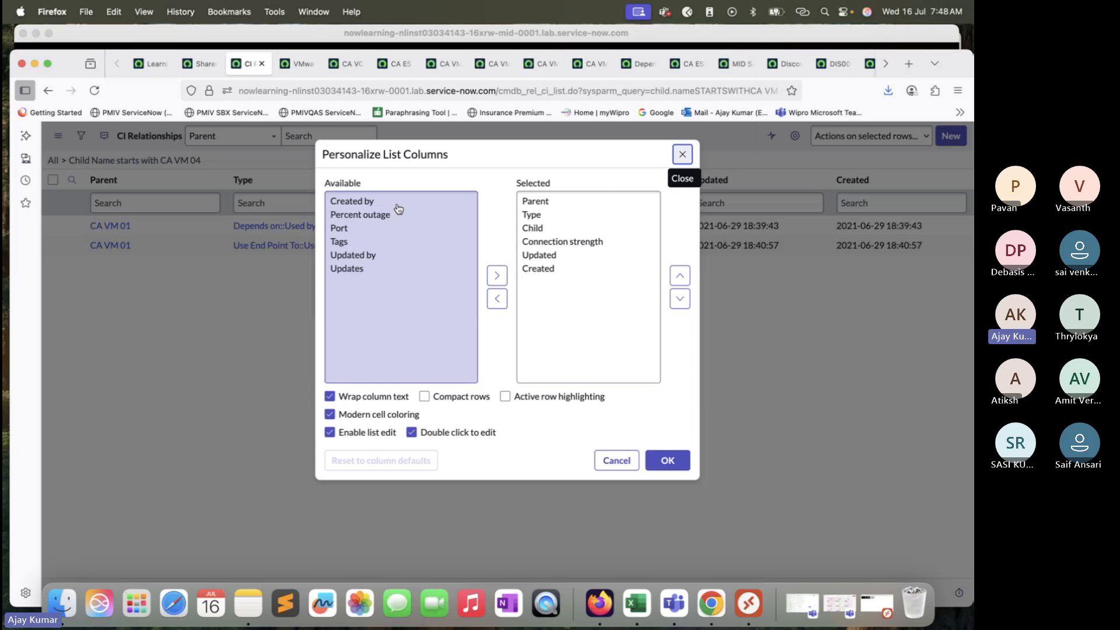
{"action": "left_click", "coordinate": [365, 202]}
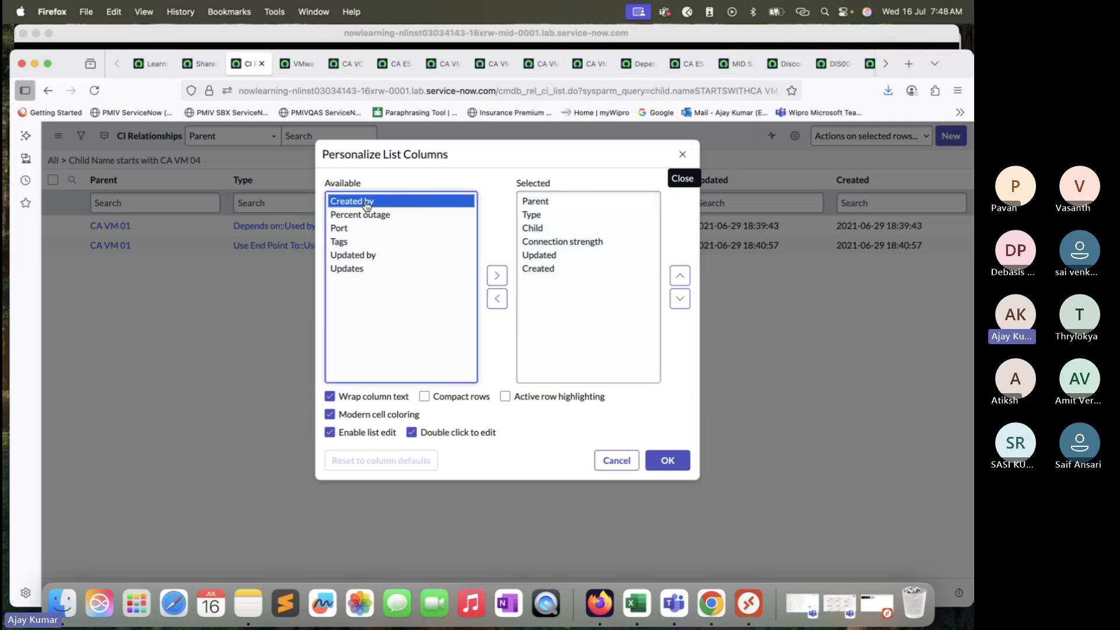
{"action": "left_click", "coordinate": [363, 256], "text": "super"}
{"action": "left_click", "coordinate": [497, 276]}
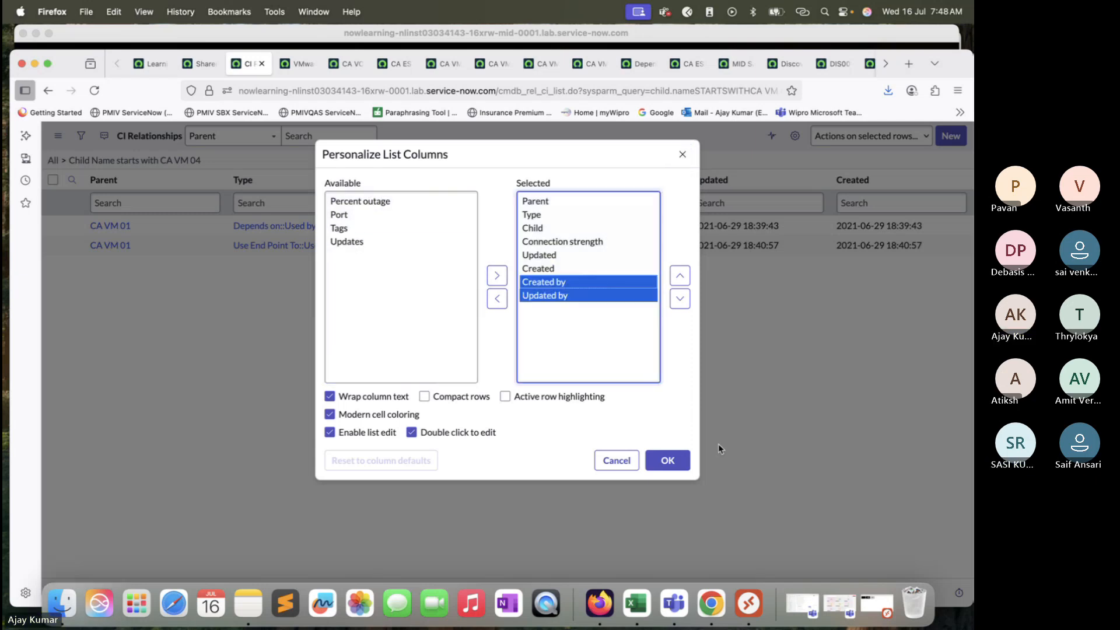
{"action": "left_click", "coordinate": [668, 460]}
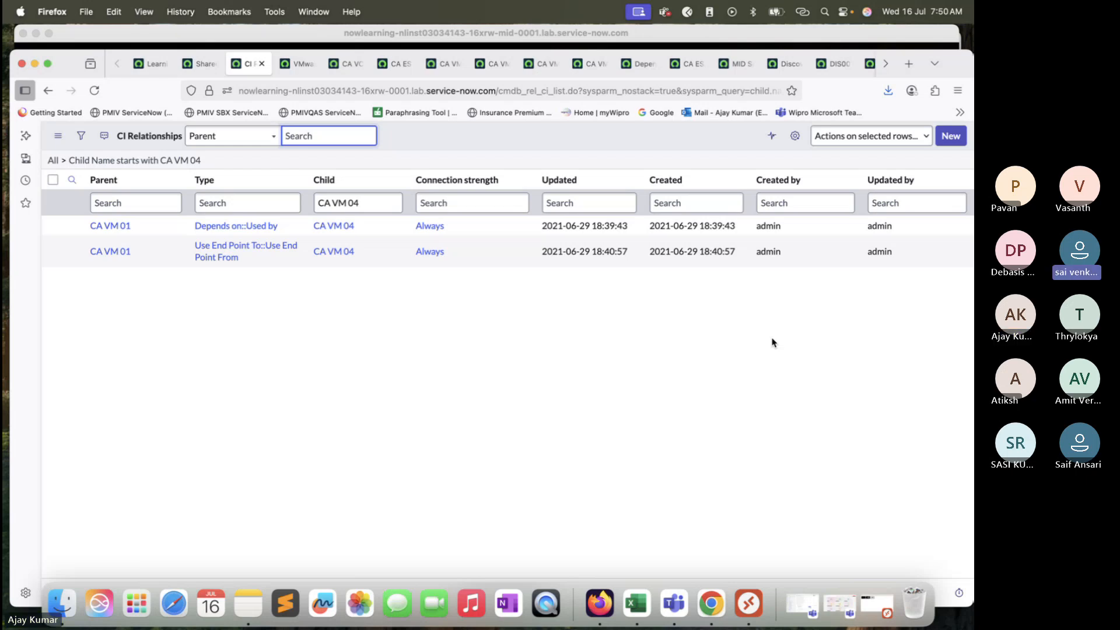
Step: Switch to Excel and review the vCenter, ESX server and virtual machine notes on Sheet2
{"action": "left_click", "coordinate": [645, 598]}
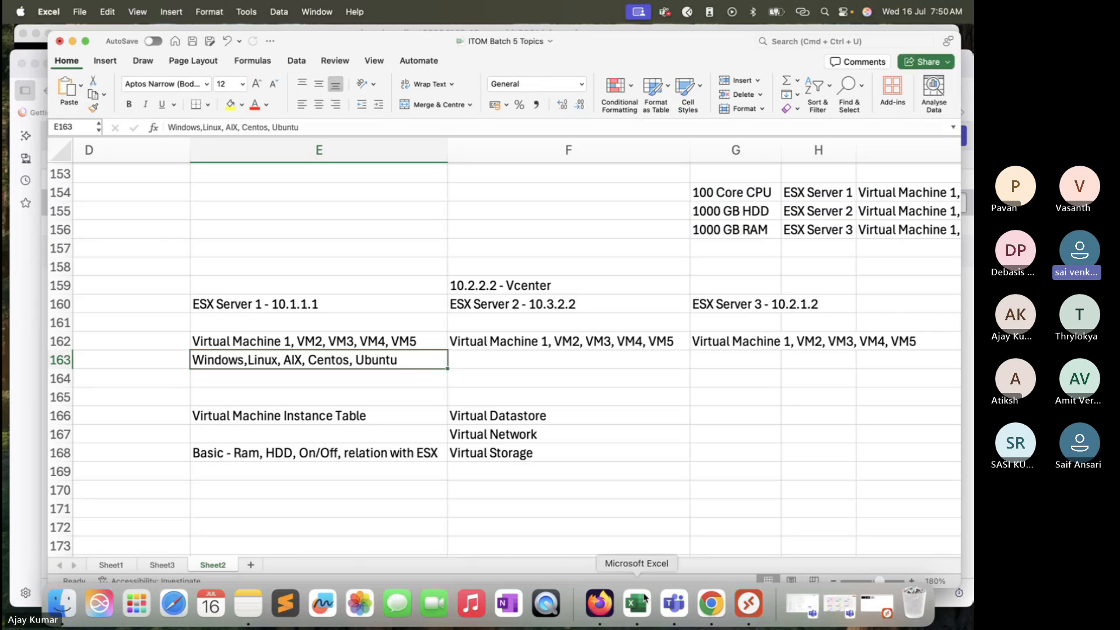
{"action": "scroll", "coordinate": [570, 407], "scroll_direction": "down", "scroll_amount": 5}
{"action": "left_click", "coordinate": [427, 402]}
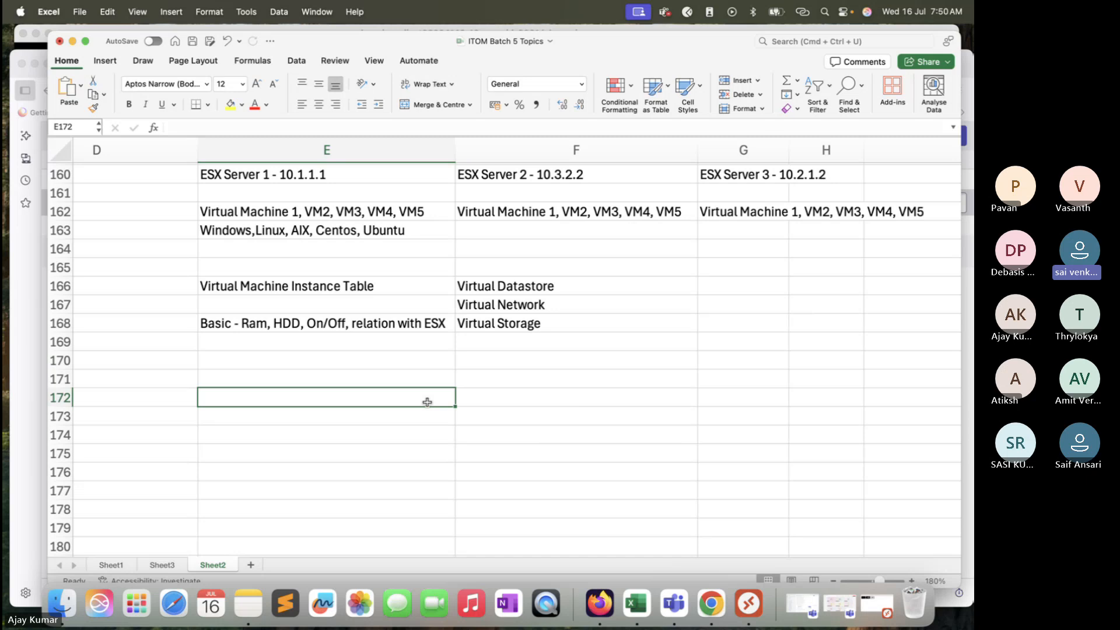
{"action": "left_click", "coordinate": [517, 401]}
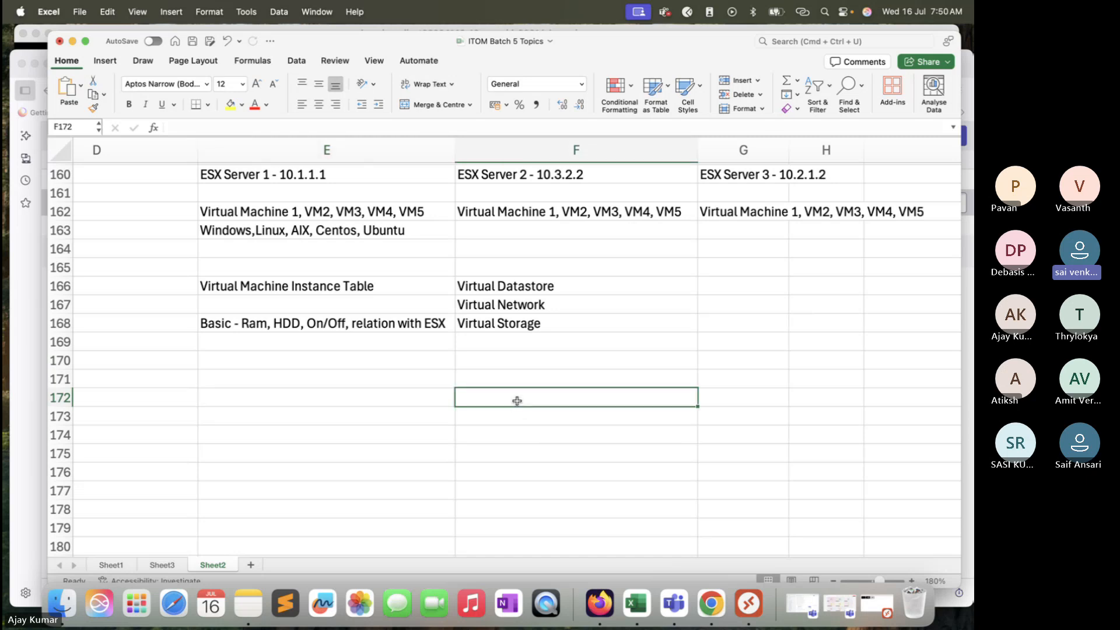
{"action": "scroll", "coordinate": [517, 400], "scroll_direction": "up", "scroll_amount": 3}
{"action": "scroll", "coordinate": [515, 403], "scroll_direction": "right", "scroll_amount": 2}
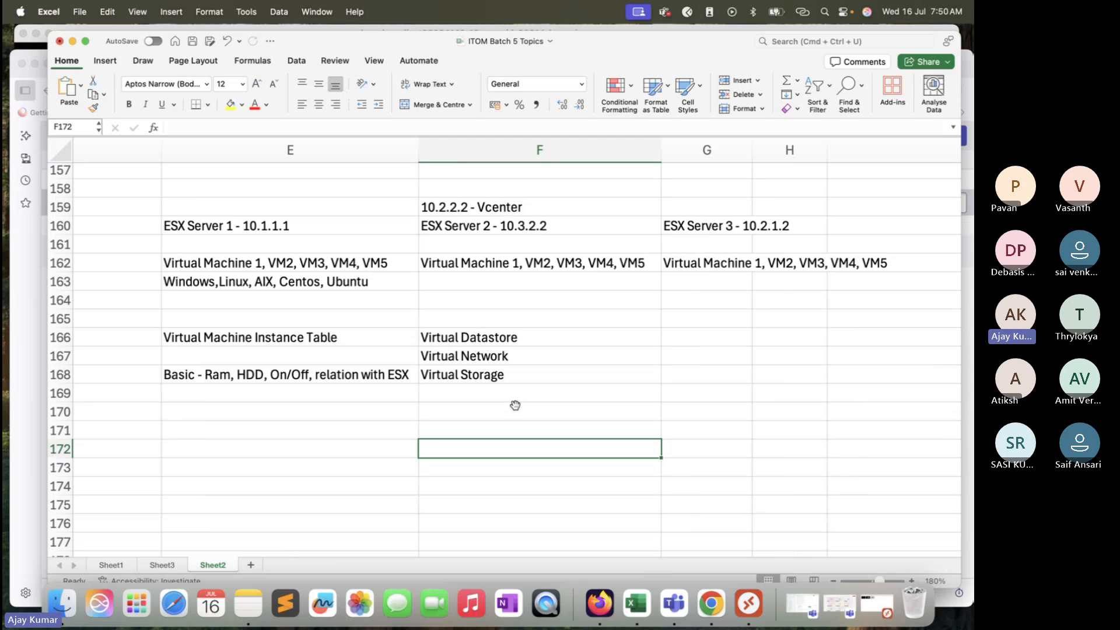
{"action": "scroll", "coordinate": [549, 240], "scroll_direction": "up", "scroll_amount": 1}
{"action": "scroll", "coordinate": [549, 240], "scroll_direction": "right", "scroll_amount": 1}
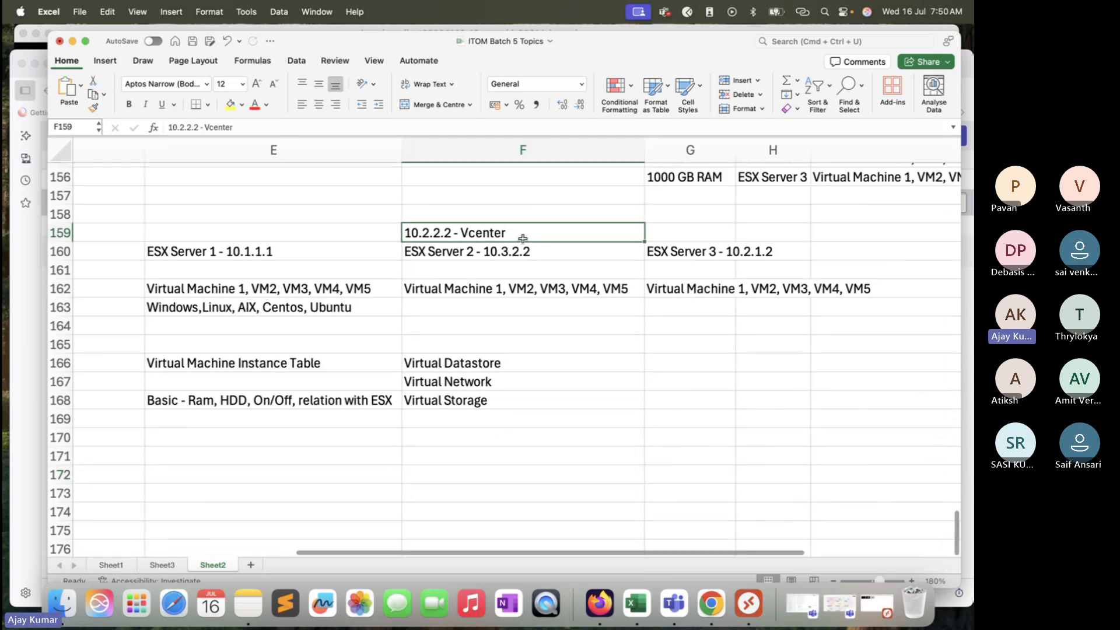
Step: Compare the 10.2.2.2 - Vcenter entry in the Sheet2 notes with the VMWARE/HyperV/Nutanix entry in cell I150
{"action": "left_click", "coordinate": [523, 236]}
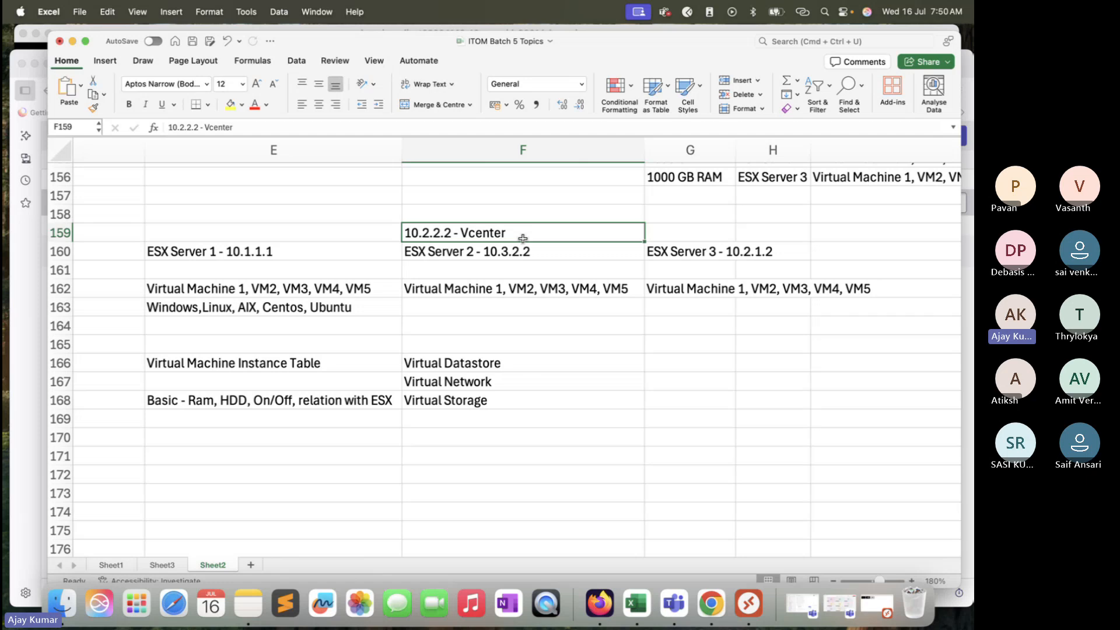
{"action": "scroll", "coordinate": [565, 267], "scroll_direction": "up", "scroll_amount": 3}
{"action": "scroll", "coordinate": [565, 267], "scroll_direction": "right", "scroll_amount": 1}
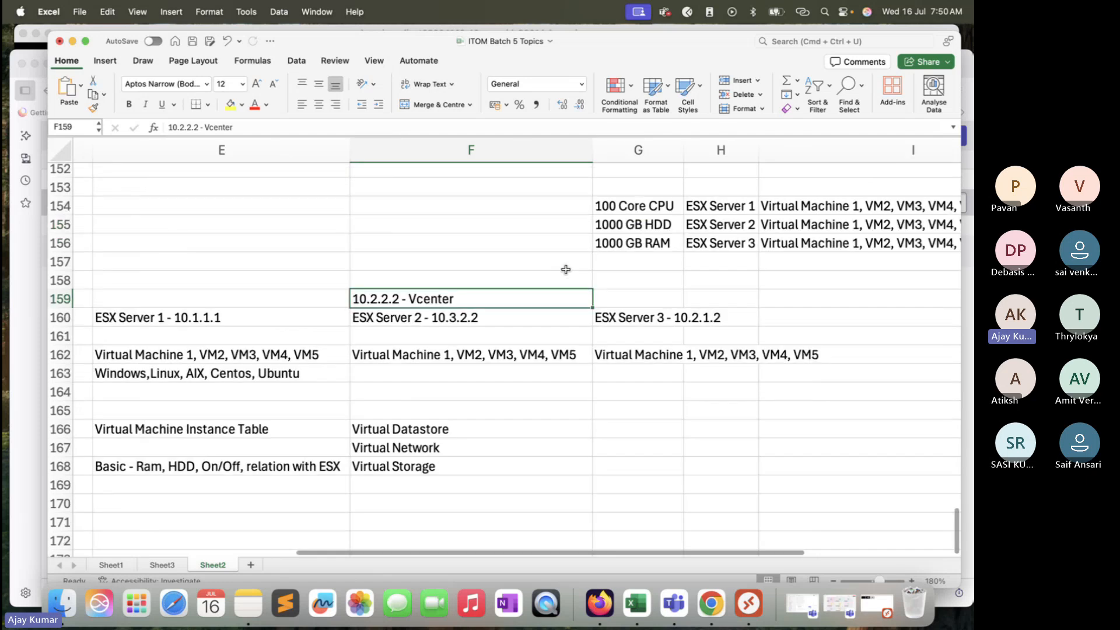
{"action": "scroll", "coordinate": [774, 274], "scroll_direction": "up", "scroll_amount": 7}
{"action": "left_click", "coordinate": [789, 241]}
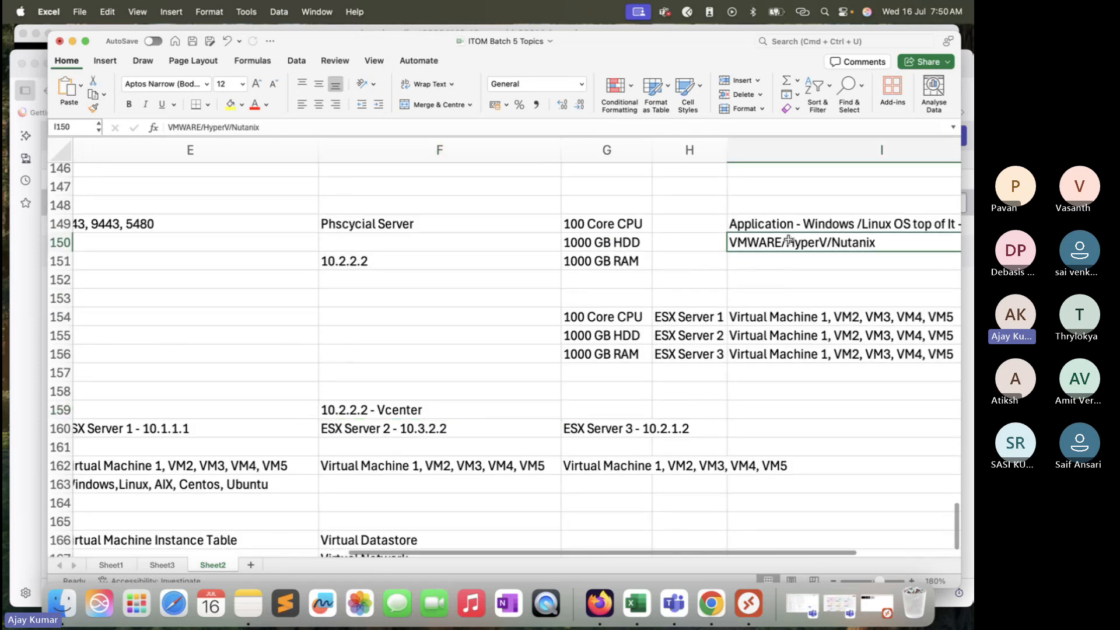
{"action": "left_click", "coordinate": [540, 396]}
{"action": "left_click", "coordinate": [542, 413]}
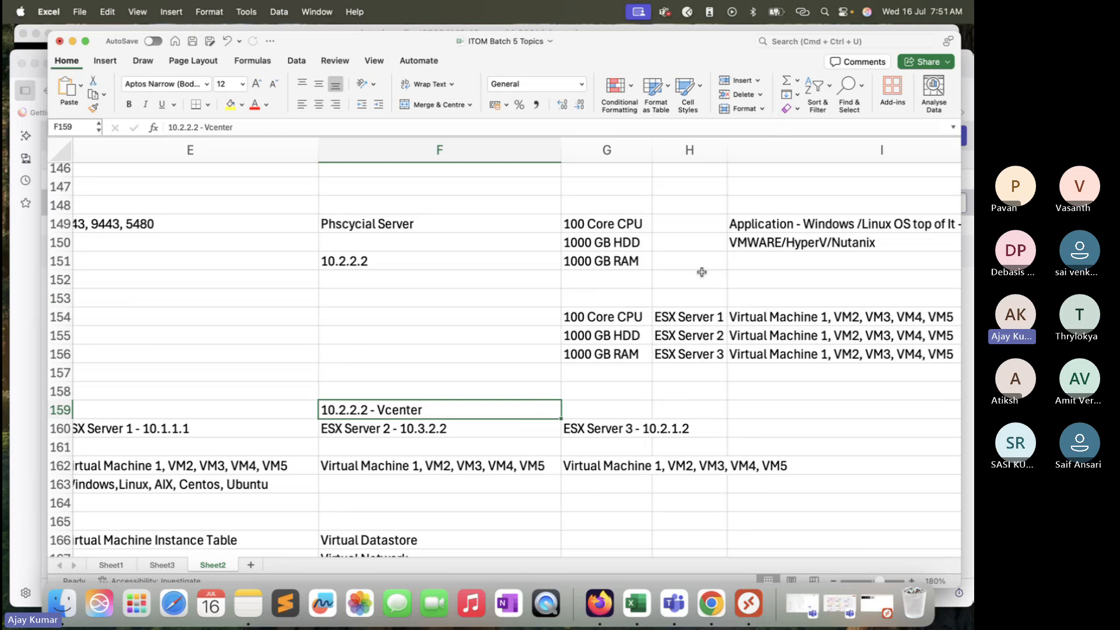
{"action": "left_click", "coordinate": [777, 244]}
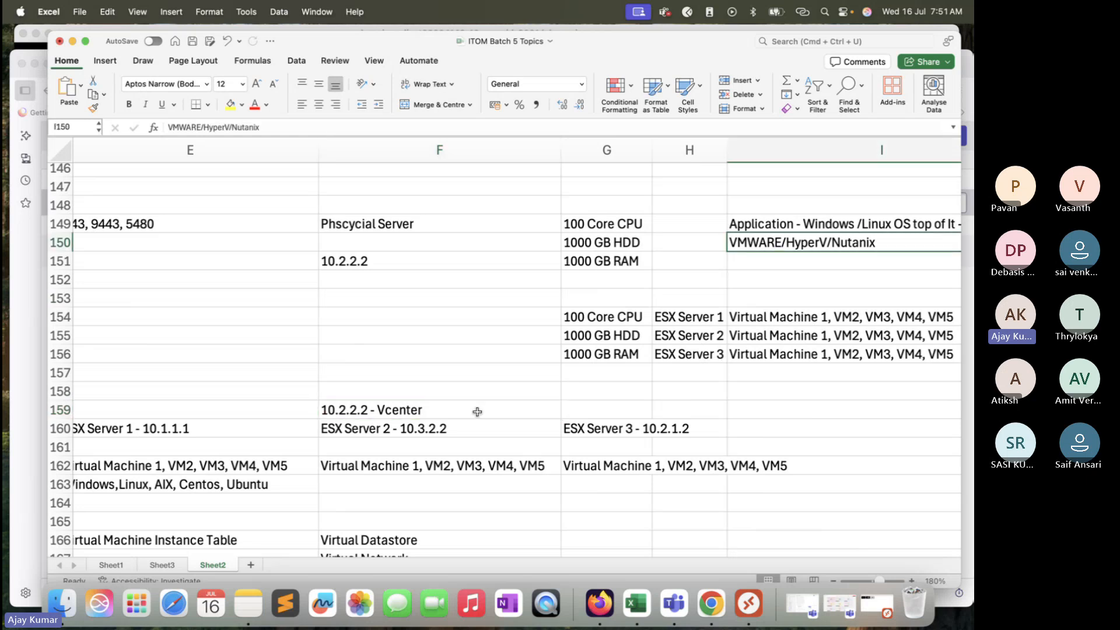
Step: Trace the hierarchy in column F from the vCenter entry through ESX Server 2 to its virtual machine list
{"action": "scroll", "coordinate": [489, 376], "scroll_direction": "down", "scroll_amount": 3}
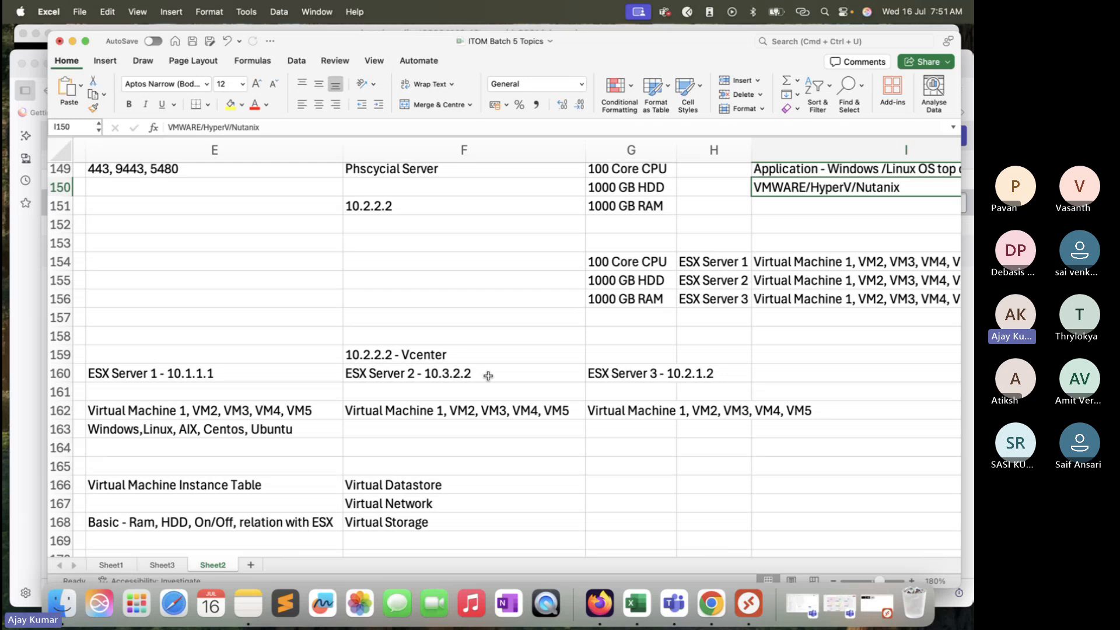
{"action": "left_click", "coordinate": [504, 350]}
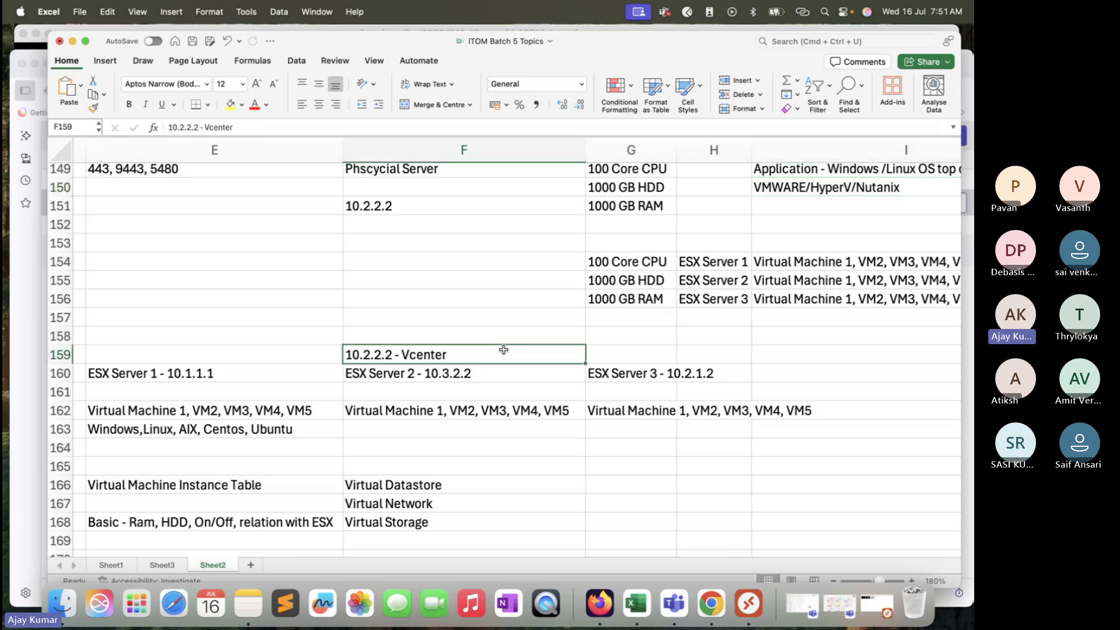
{"action": "left_click", "coordinate": [504, 377]}
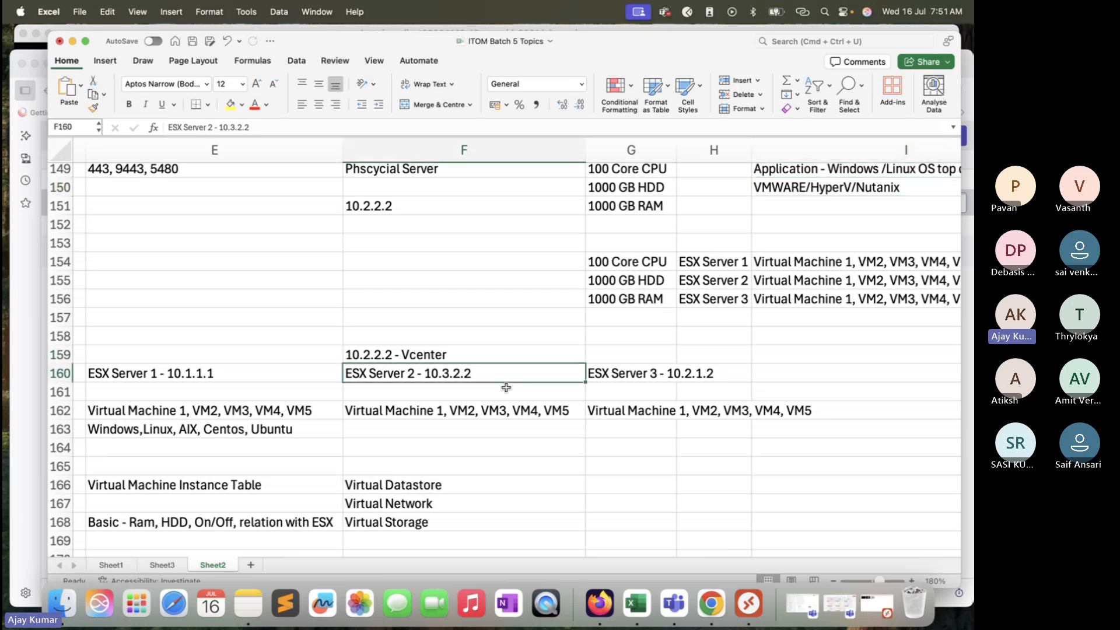
{"action": "left_click", "coordinate": [505, 415]}
{"action": "left_click", "coordinate": [505, 447]}
{"action": "left_click", "coordinate": [484, 425]}
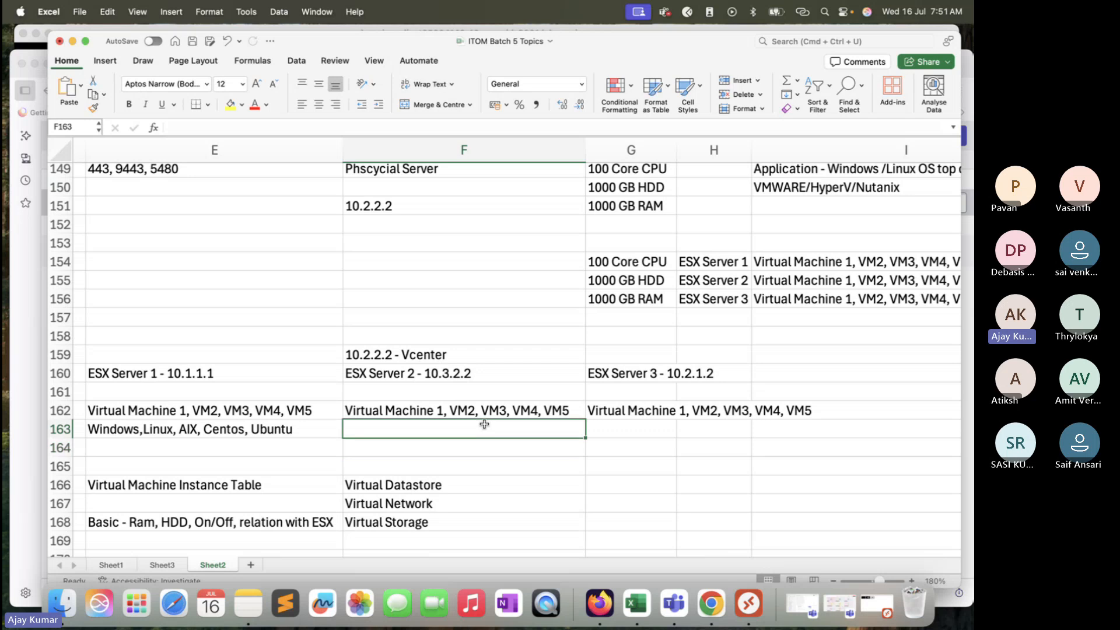
{"action": "left_click", "coordinate": [494, 411]}
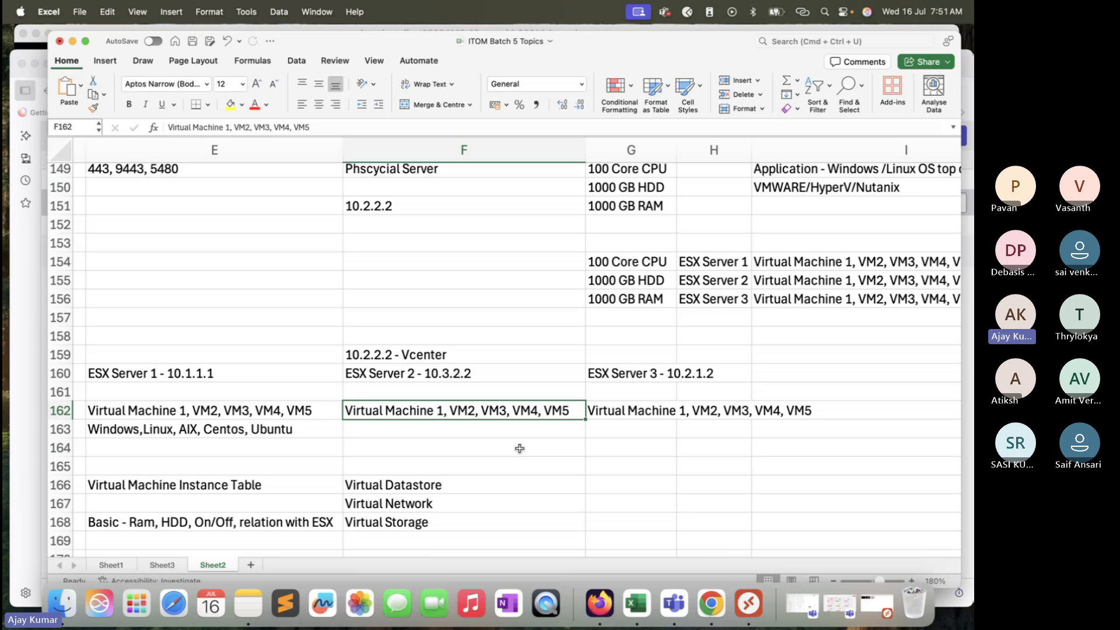
{"action": "left_click", "coordinate": [748, 604]}
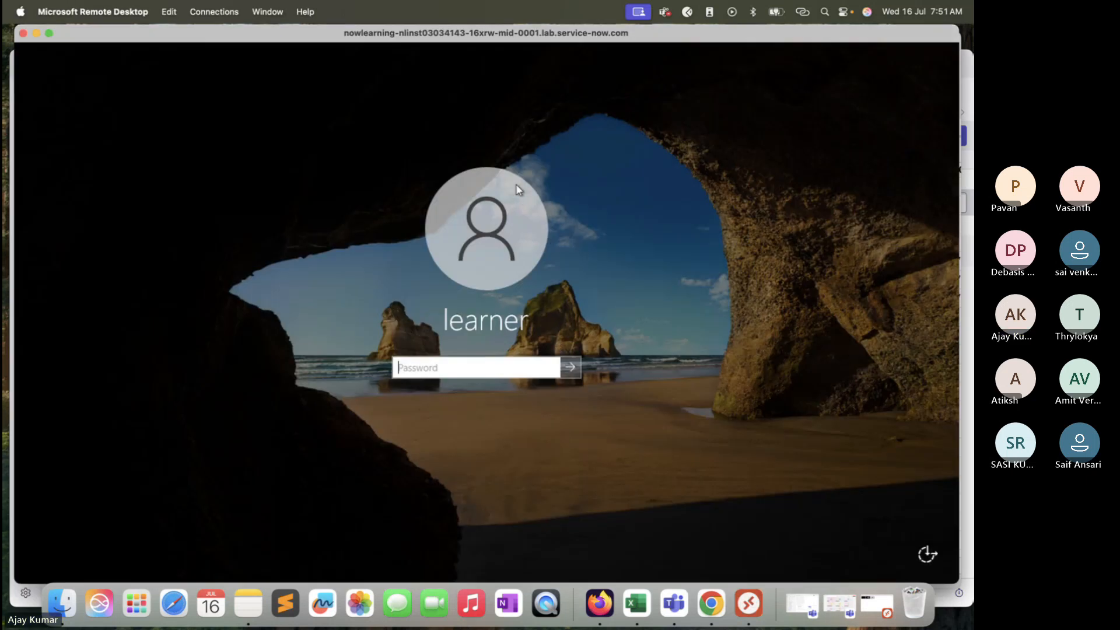
{"action": "left_click", "coordinate": [36, 33]}
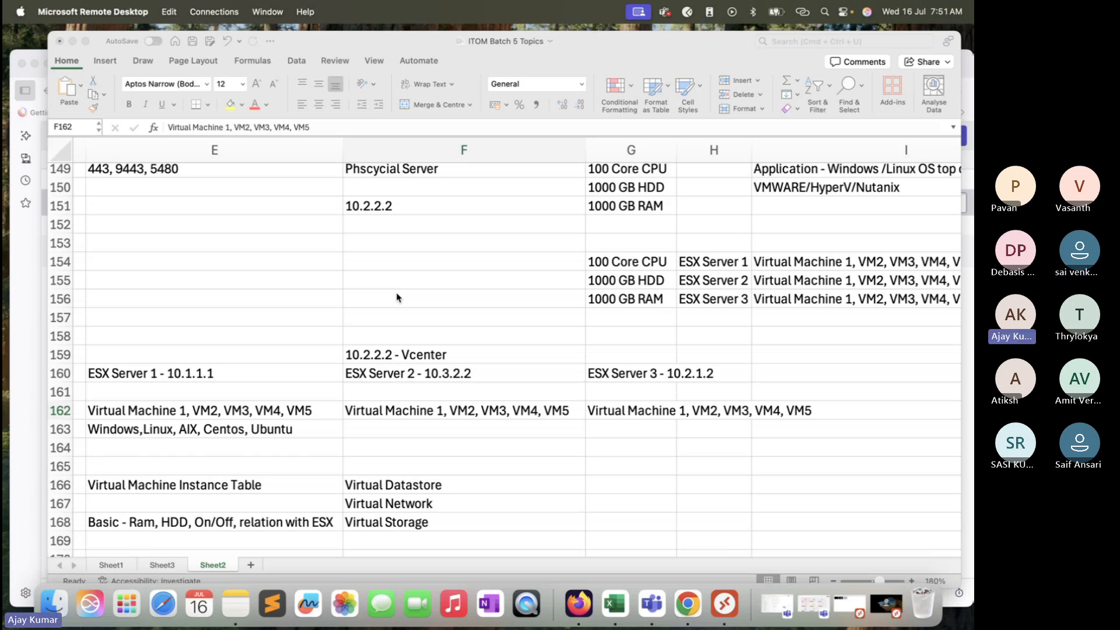
{"action": "left_click", "coordinate": [21, 369]}
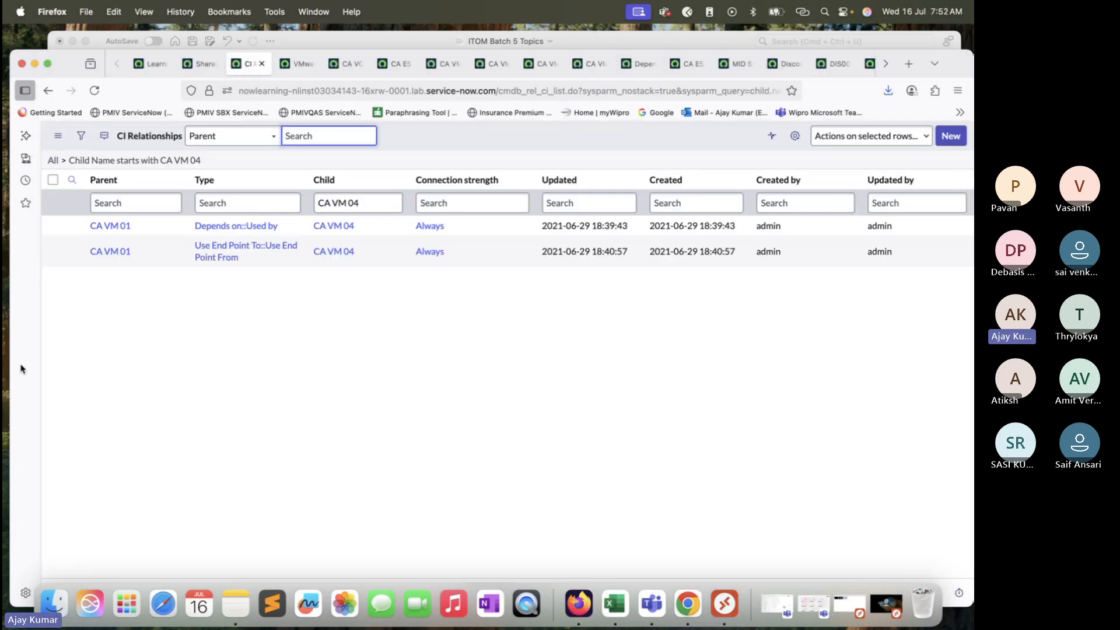
{"action": "left_click", "coordinate": [370, 42]}
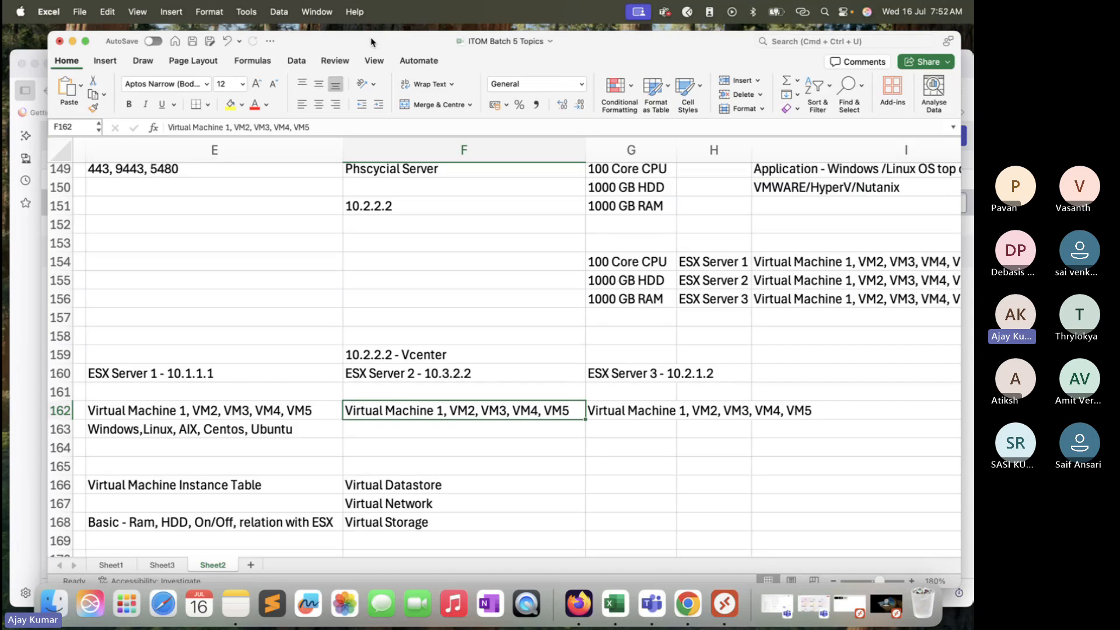
Step: Highlight the vCenter, ESX Server 2 and virtual machine entries together in cells F159 to F163
{"action": "scroll", "coordinate": [492, 333], "scroll_direction": "down", "scroll_amount": 1}
{"action": "left_click", "coordinate": [485, 336]}
{"action": "left_click", "coordinate": [476, 369]}
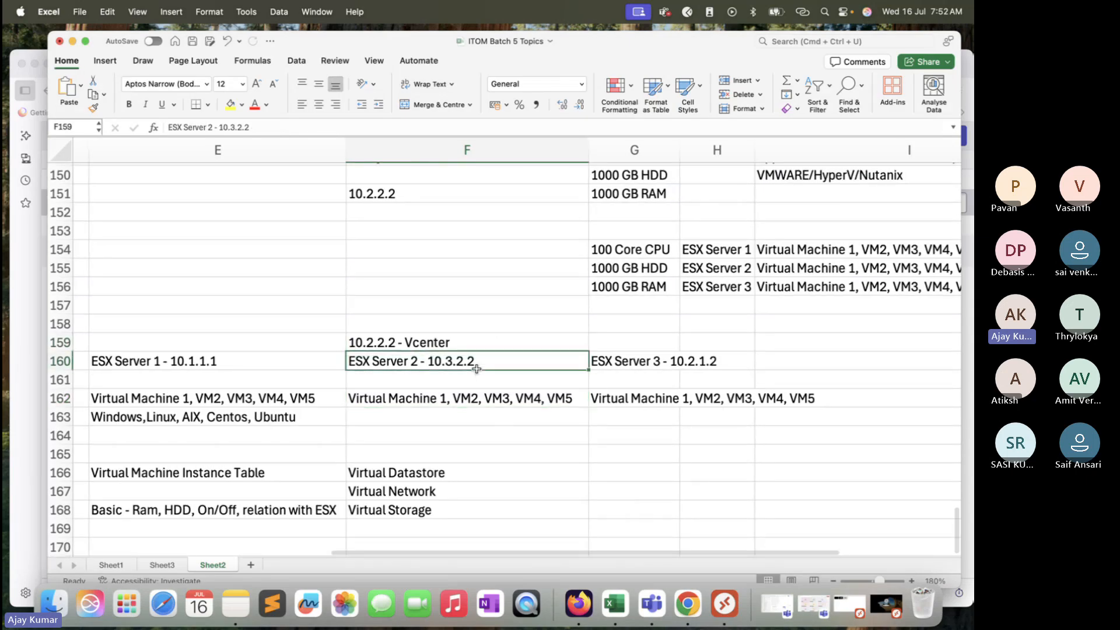
{"action": "left_click", "coordinate": [466, 402]}
{"action": "left_click_drag", "start_coordinate": [465, 346], "coordinate": [466, 410]}
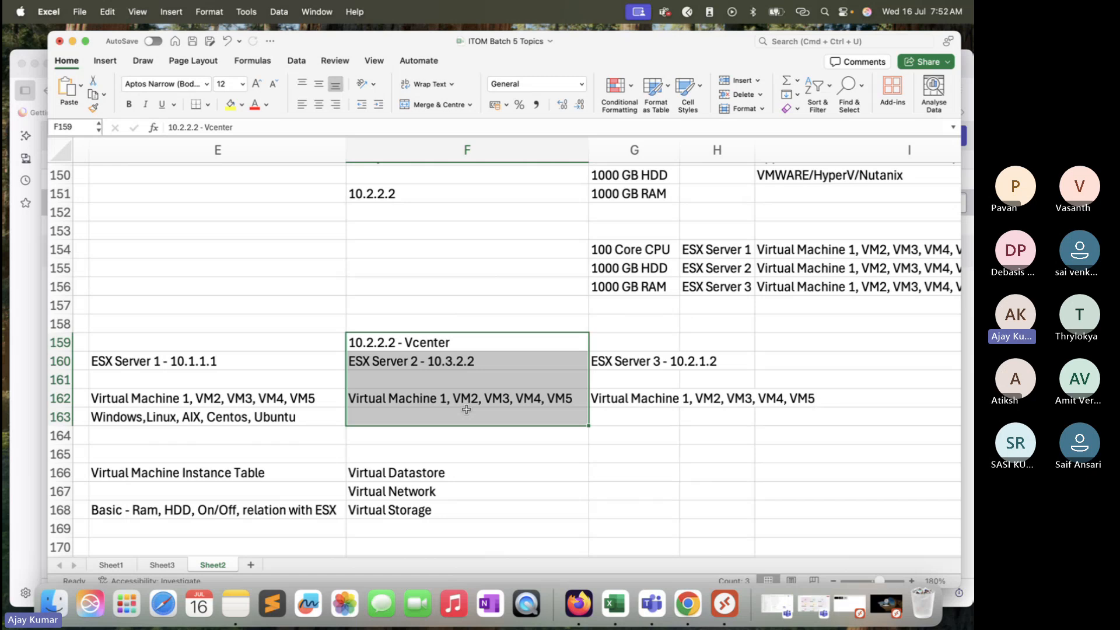
{"action": "left_click", "coordinate": [487, 340]}
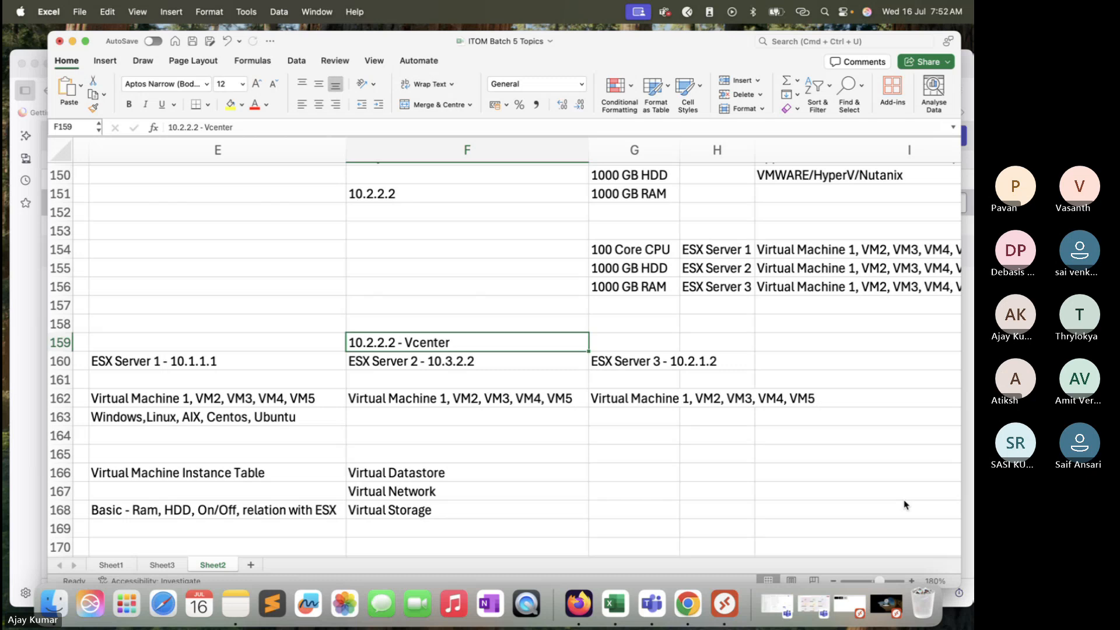
Step: Compare the operating system list in cell E163 with ESX Server 2's virtual machine list in cell F162
{"action": "scroll", "coordinate": [419, 378], "scroll_direction": "down", "scroll_amount": 1}
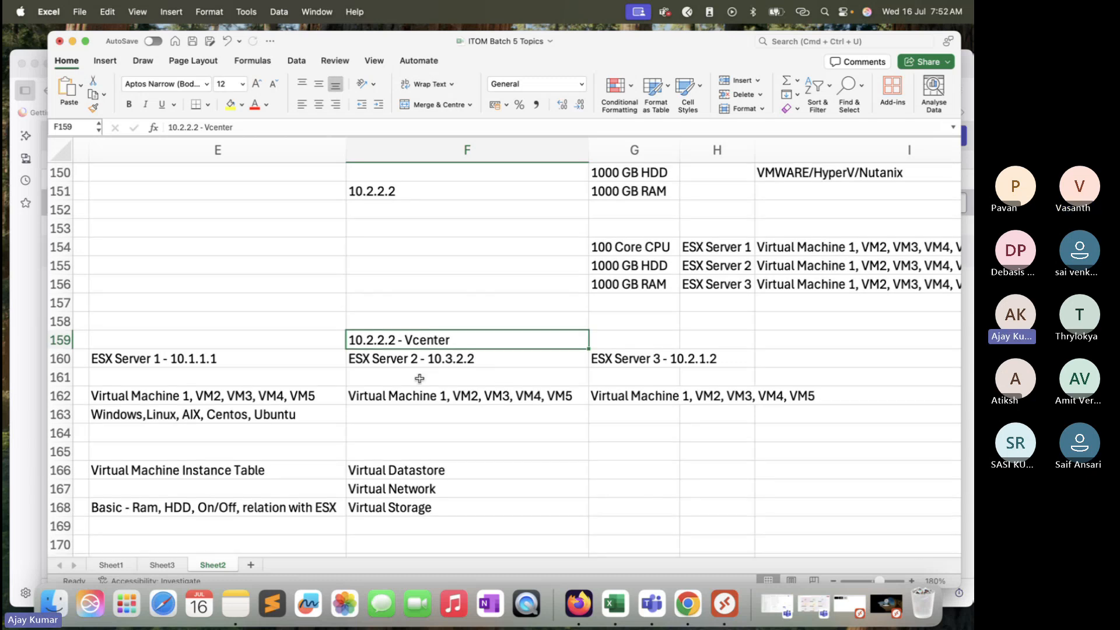
{"action": "scroll", "coordinate": [419, 378], "scroll_direction": "down", "scroll_amount": 2}
{"action": "left_click", "coordinate": [292, 375]}
{"action": "left_click", "coordinate": [304, 397]}
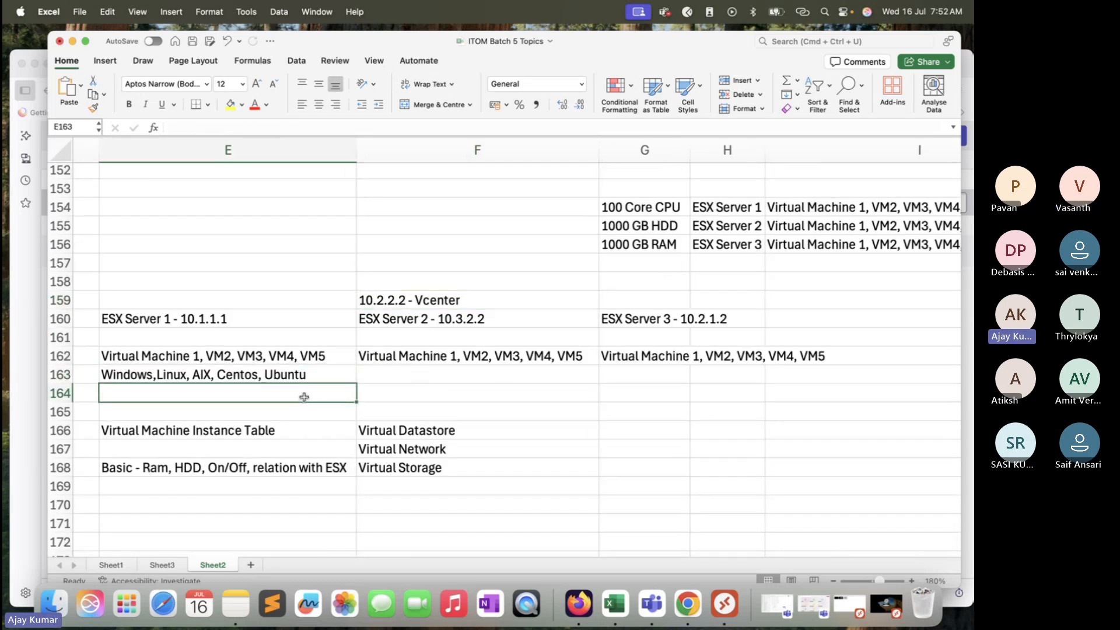
{"action": "left_click", "coordinate": [320, 369]}
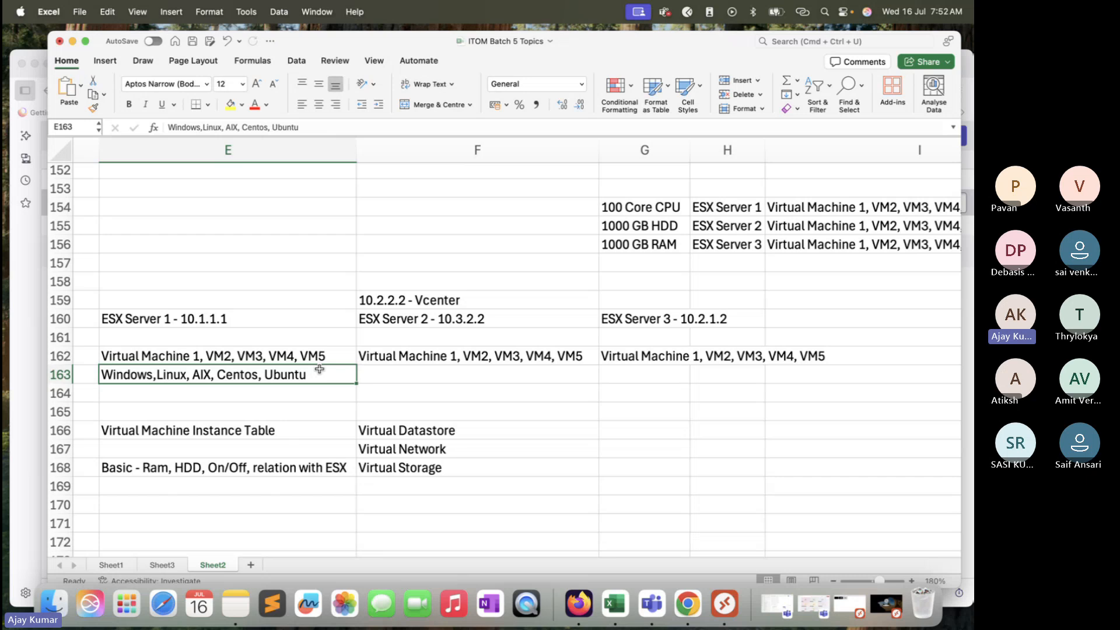
{"action": "left_click", "coordinate": [422, 350]}
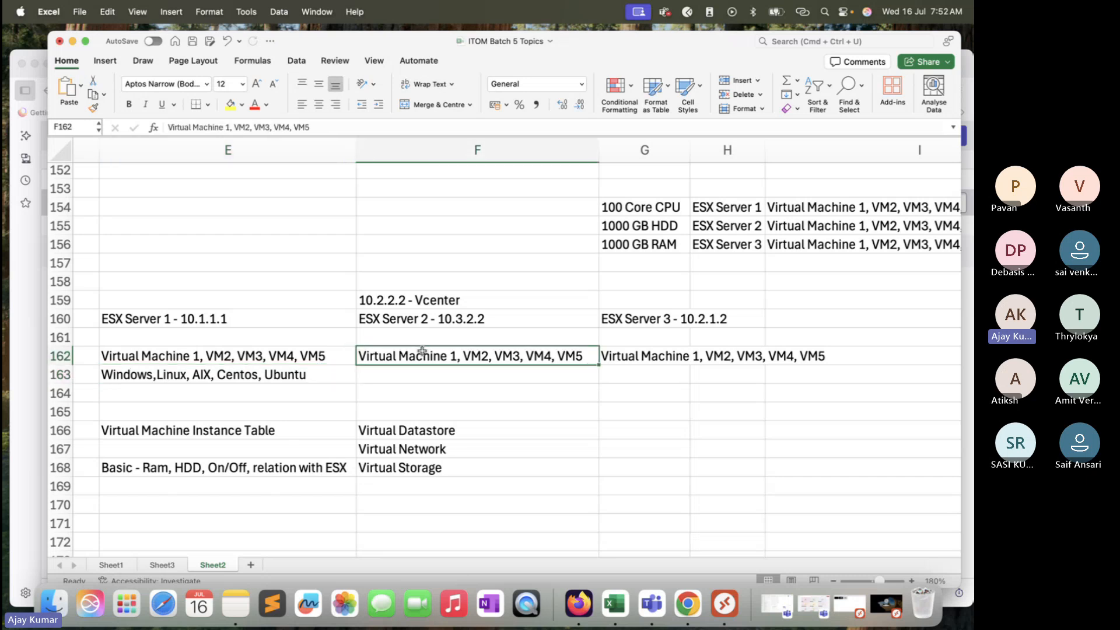
{"action": "left_click", "coordinate": [284, 375]}
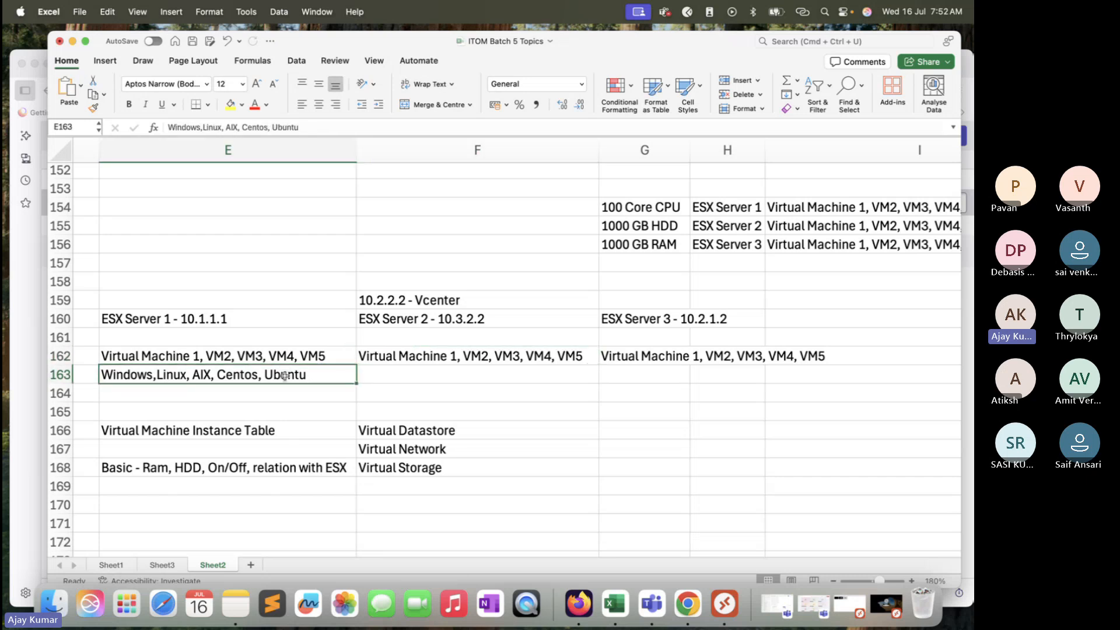
{"action": "left_click", "coordinate": [475, 356]}
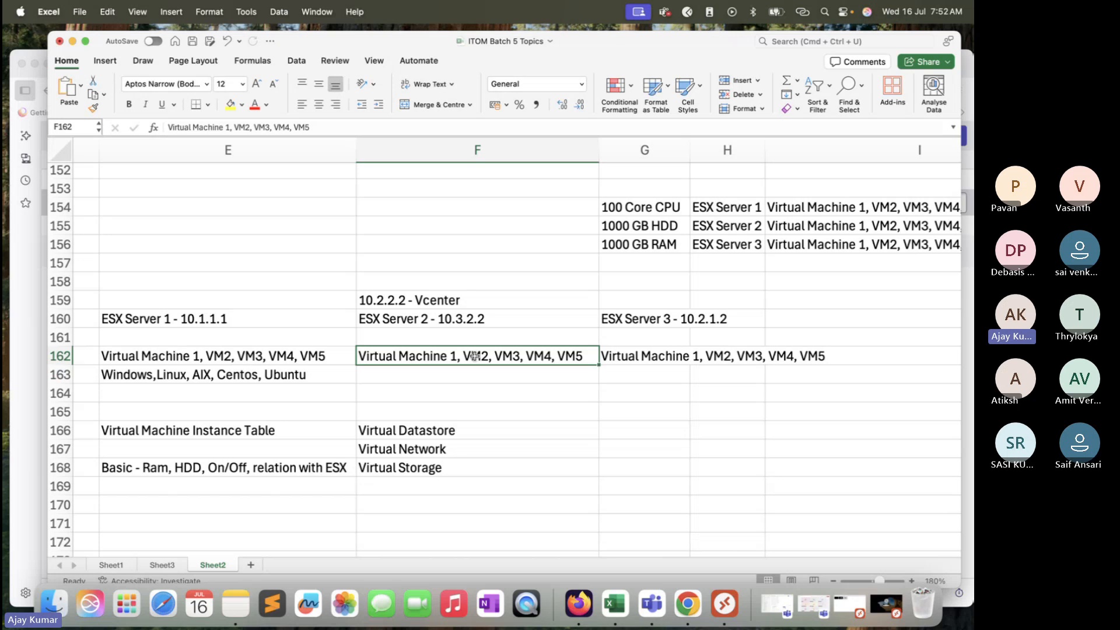
{"action": "scroll", "coordinate": [455, 282], "scroll_direction": "down", "scroll_amount": 2}
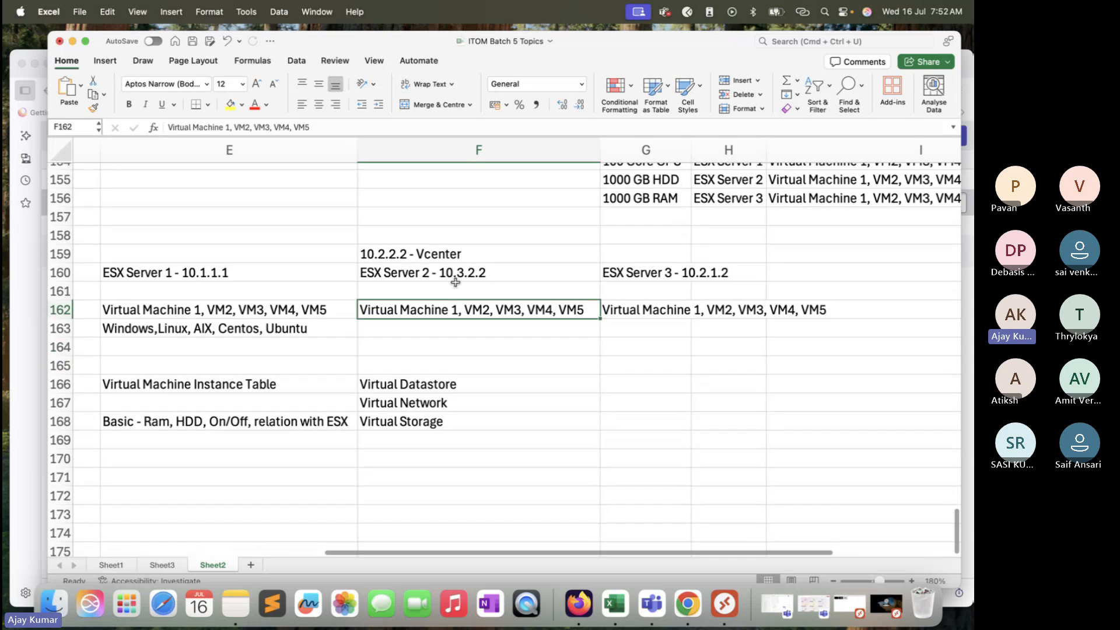
Step: Switch to Firefox and examine CA VM 04's dependency map, from CA VM 01 down to its network, ESX server, vCenter instance and datastore
{"action": "left_click", "coordinate": [23, 336]}
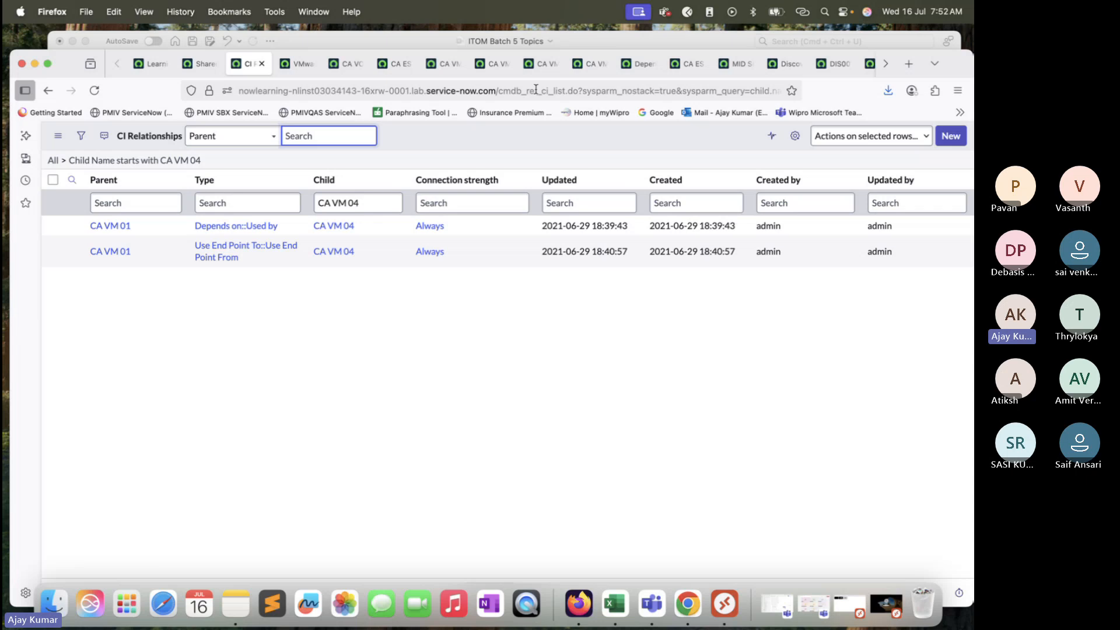
{"action": "left_click", "coordinate": [637, 69]}
{"action": "scroll", "coordinate": [615, 472], "scroll_direction": "down", "scroll_amount": 2}
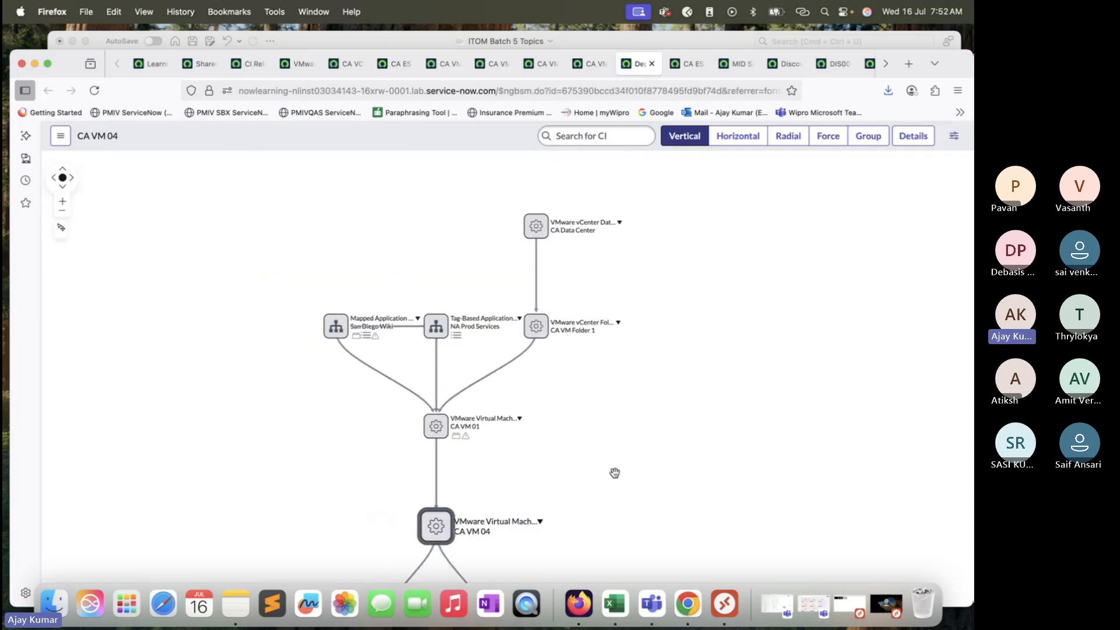
{"action": "left_click_drag", "start_coordinate": [600, 465], "coordinate": [518, 273]}
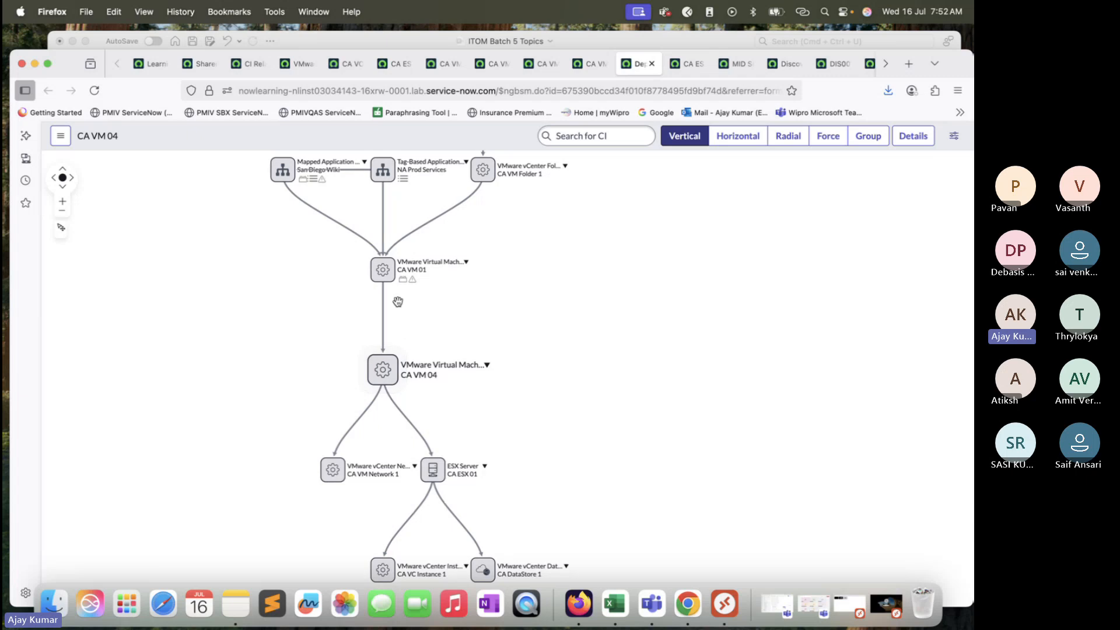
{"action": "left_click_drag", "start_coordinate": [469, 305], "coordinate": [462, 230]}
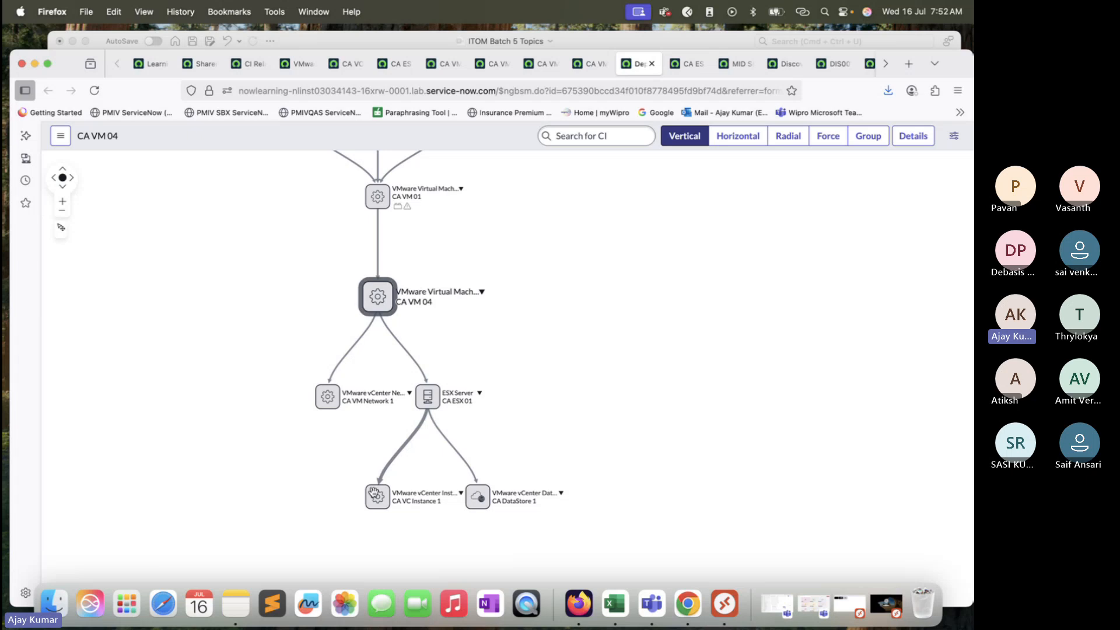
{"action": "left_click", "coordinate": [378, 298]}
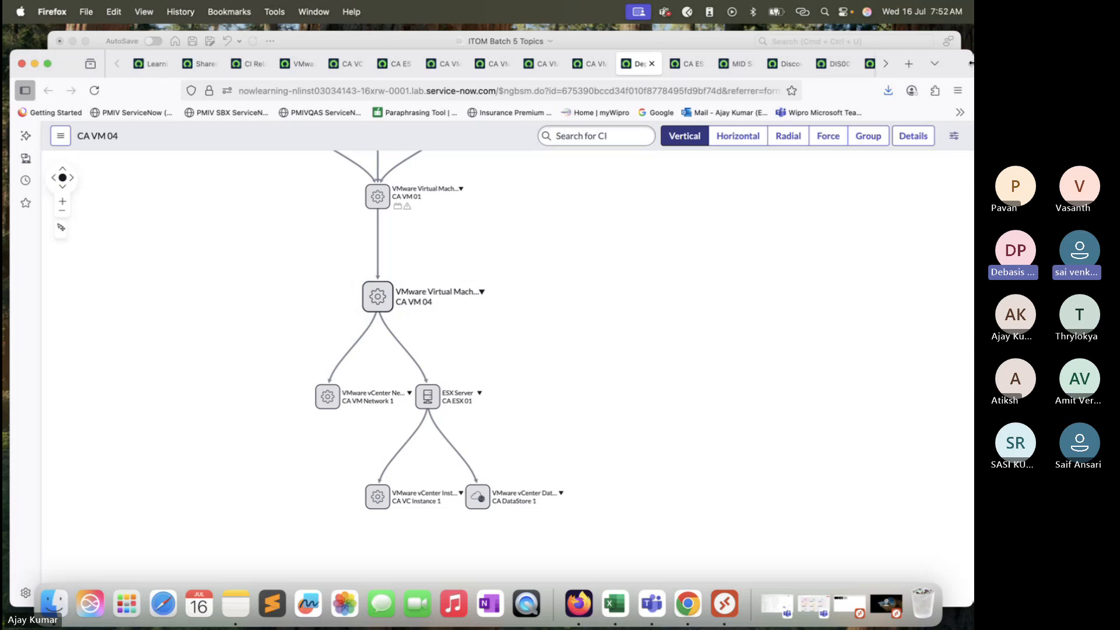
{"action": "left_click_drag", "start_coordinate": [966, 68], "coordinate": [957, 68]}
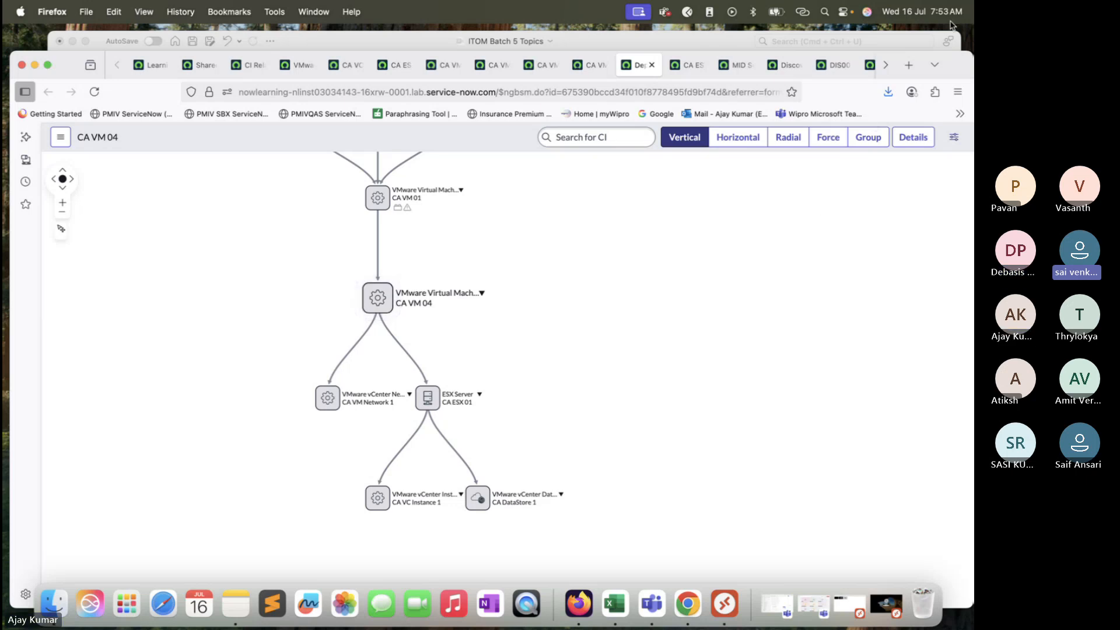
Step: Start a new CI Relationship record from the CI Relationships list with CA VM 04 as its parent
{"action": "left_click_drag", "start_coordinate": [958, 73], "coordinate": [957, 63]}
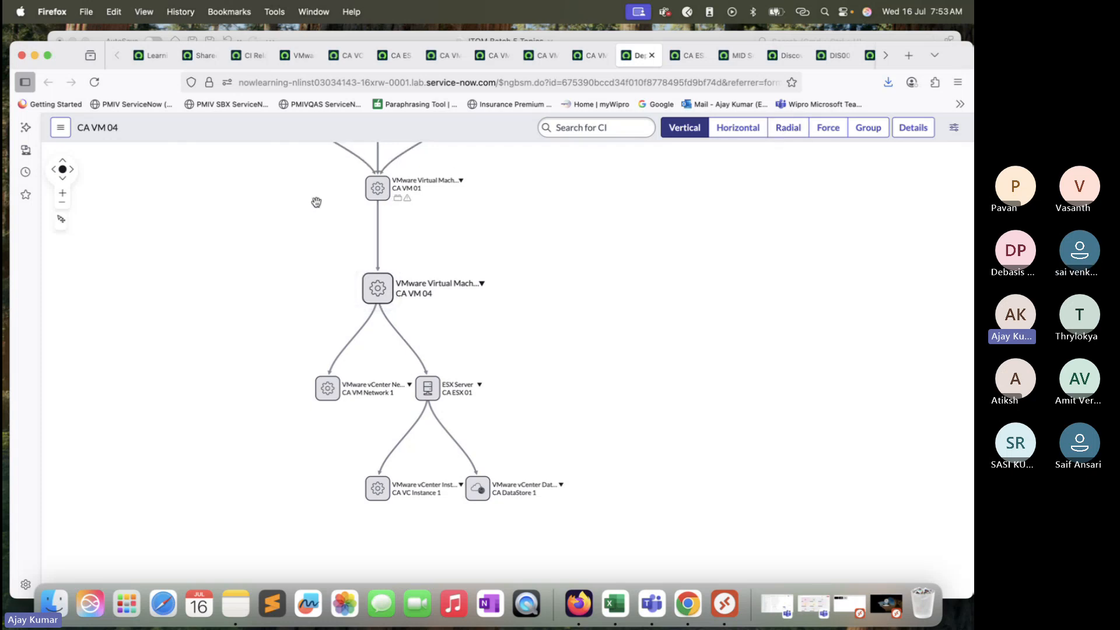
{"action": "left_click", "coordinate": [251, 56]}
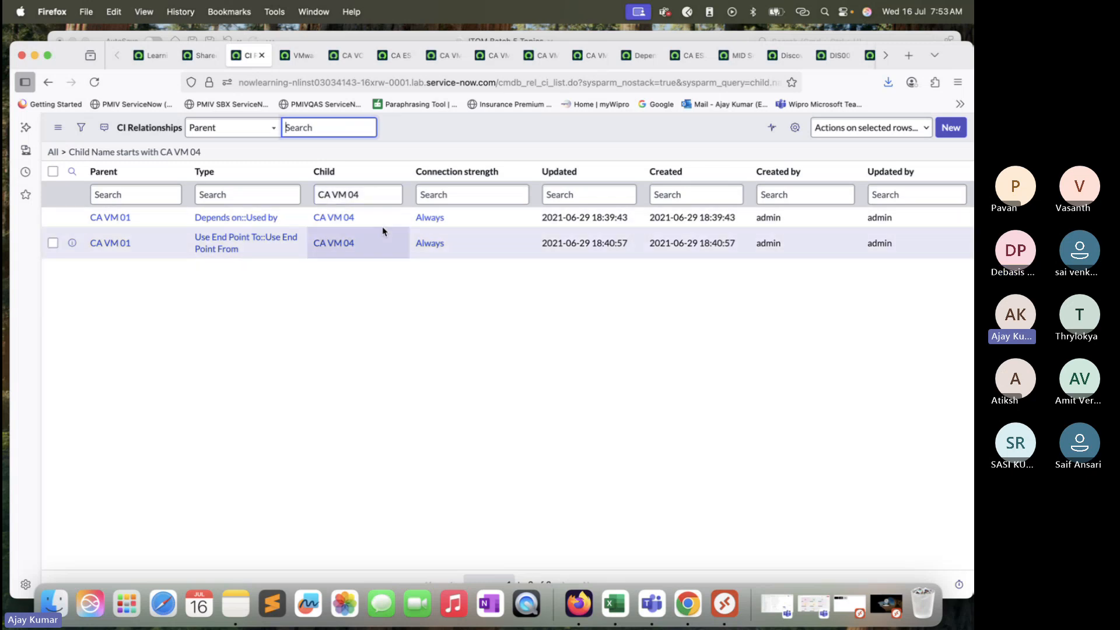
{"action": "left_click_drag", "start_coordinate": [378, 191], "coordinate": [327, 193]}
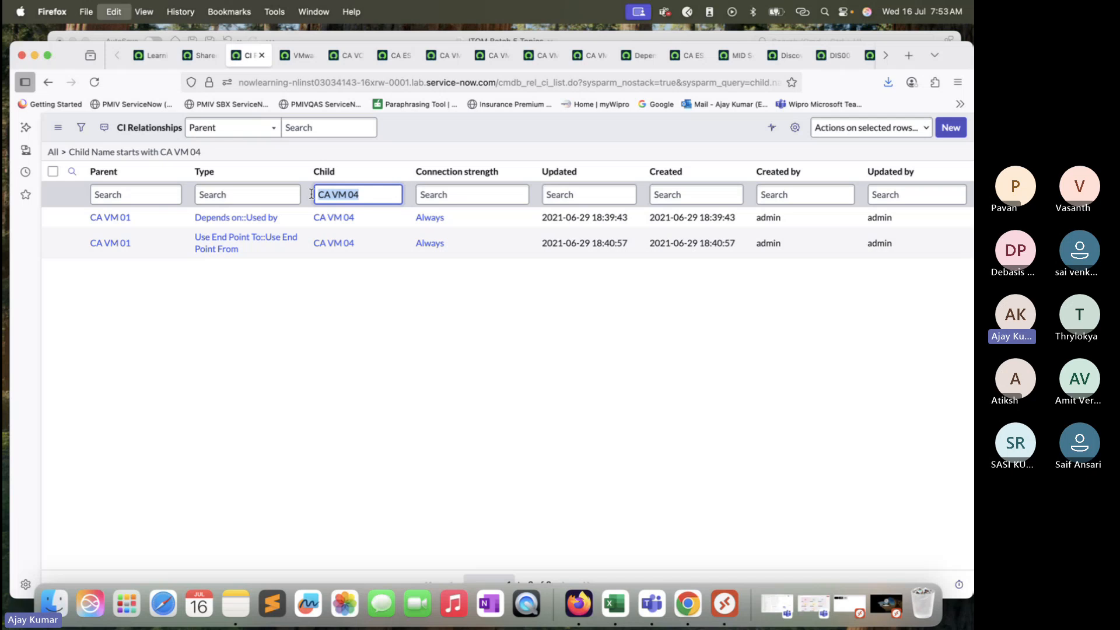
{"action": "left_click", "coordinate": [950, 128]}
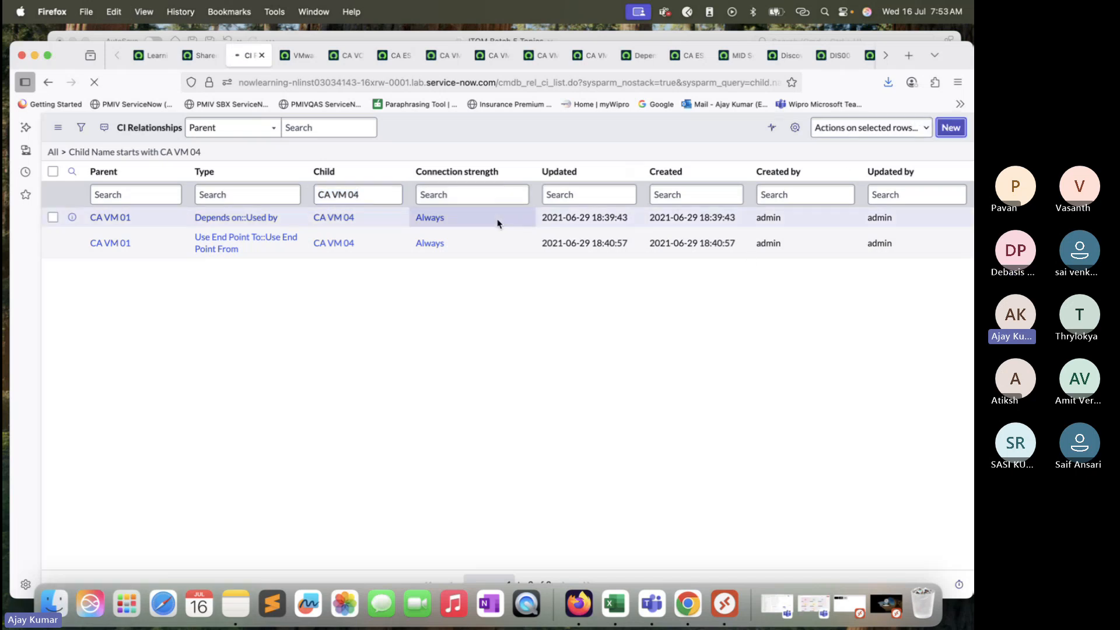
{"action": "type", "text": "CA VM 04"}
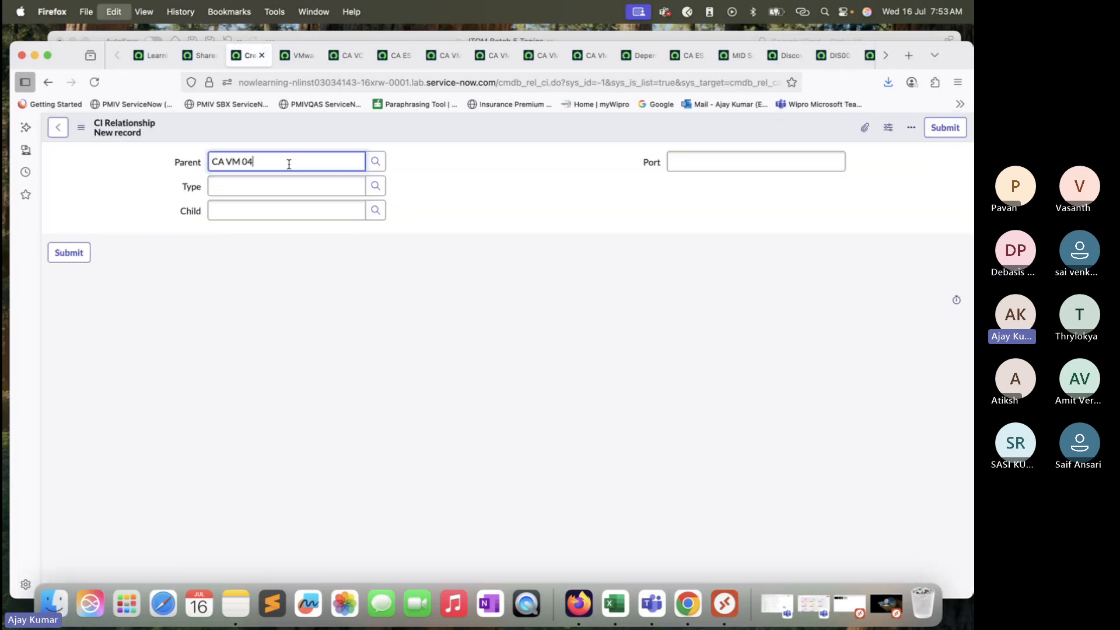
Step: Set the new relationship's type to Depends on::Used by
{"action": "left_click", "coordinate": [275, 180]}
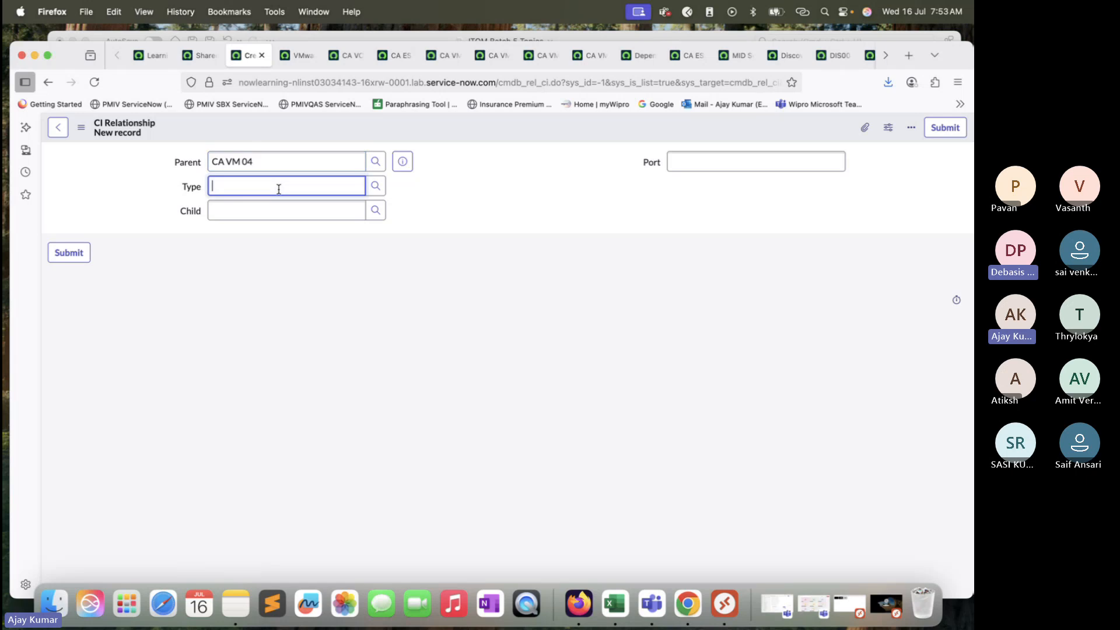
{"action": "left_click", "coordinate": [376, 186]}
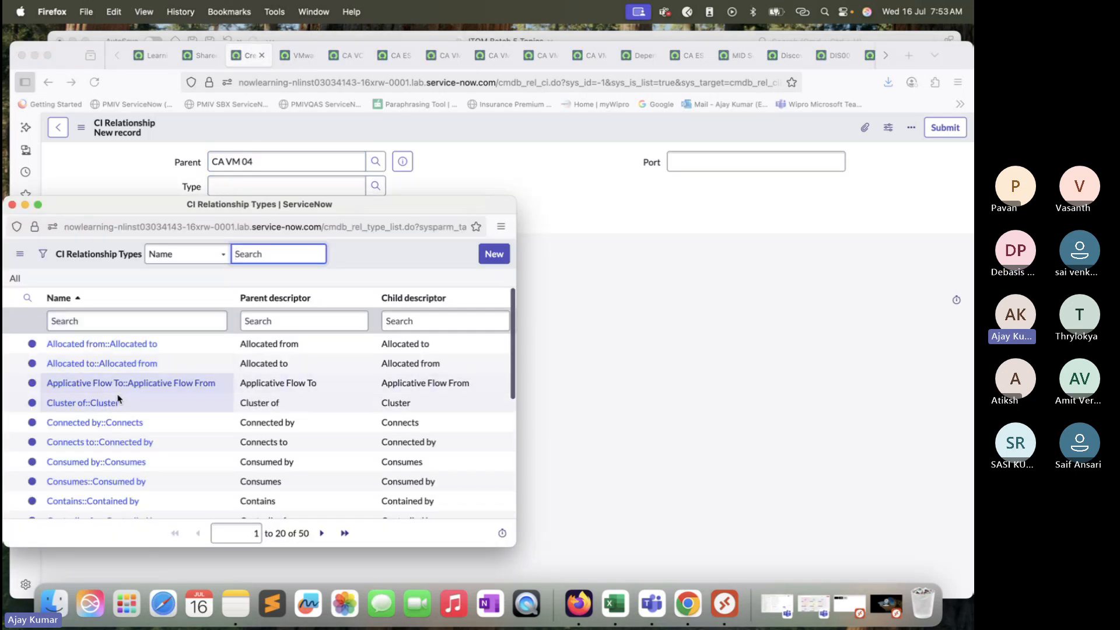
{"action": "scroll", "coordinate": [112, 401], "scroll_direction": "down", "scroll_amount": 5}
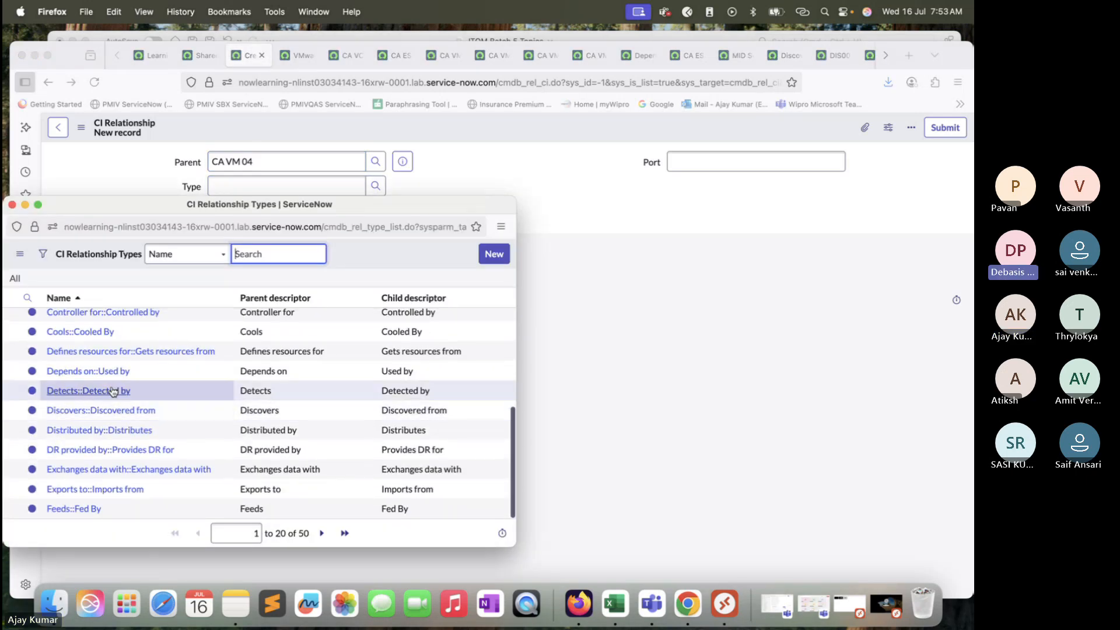
{"action": "left_click", "coordinate": [93, 371]}
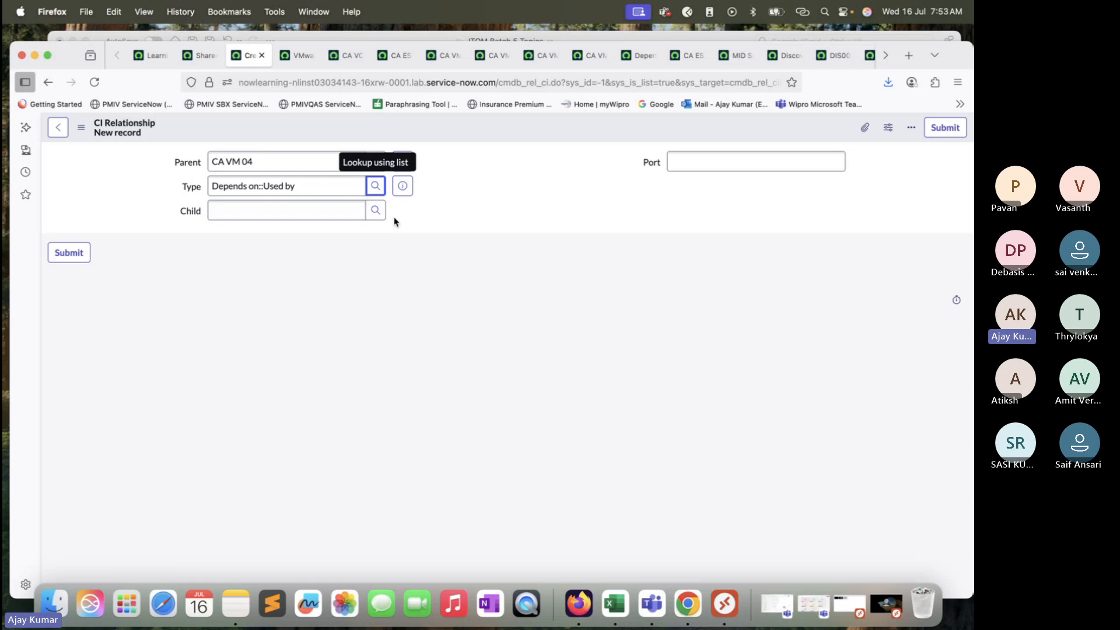
Step: Choose the computer *SONIC-IBM as the relationship's child and save the record without leaving the form
{"action": "left_click", "coordinate": [376, 210]}
{"action": "scroll", "coordinate": [160, 443], "scroll_direction": "down", "scroll_amount": 10}
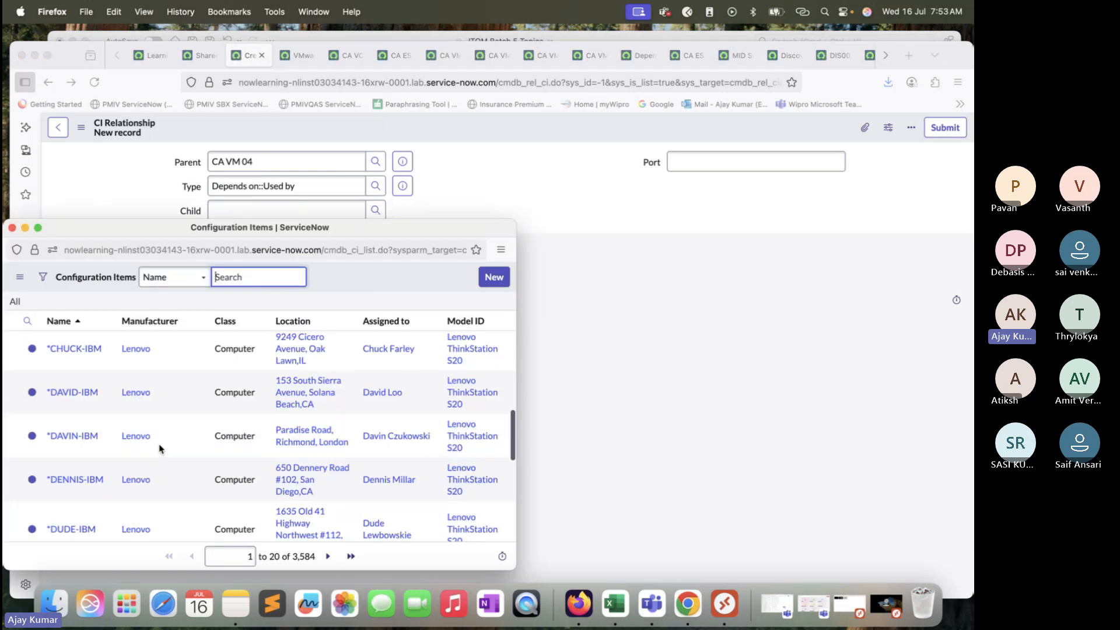
{"action": "left_click", "coordinate": [92, 432]}
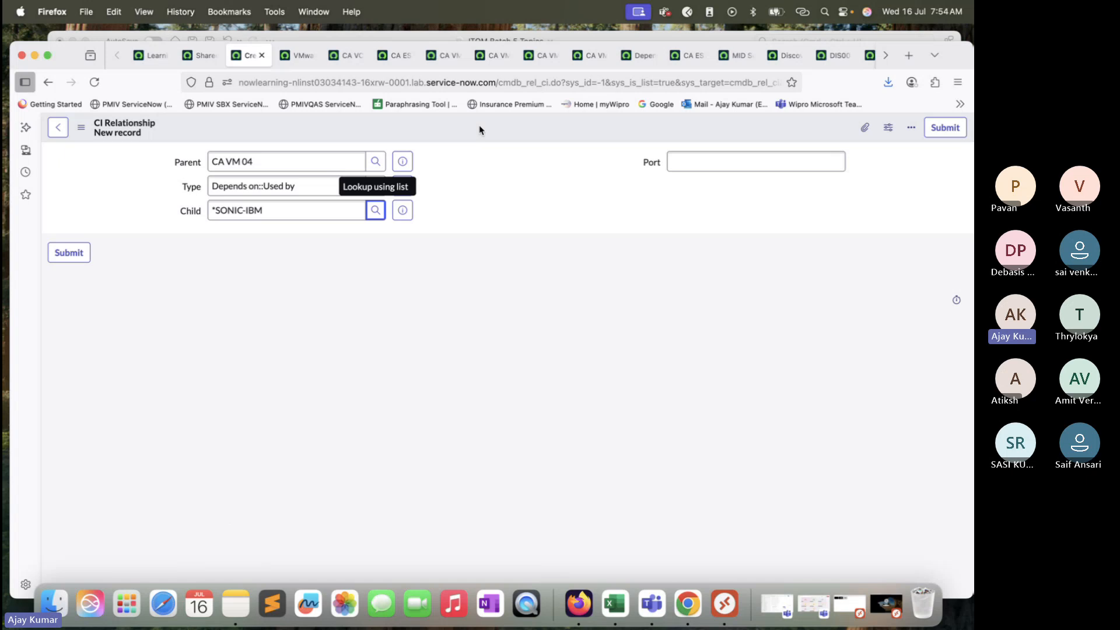
{"action": "right_click", "coordinate": [422, 126]}
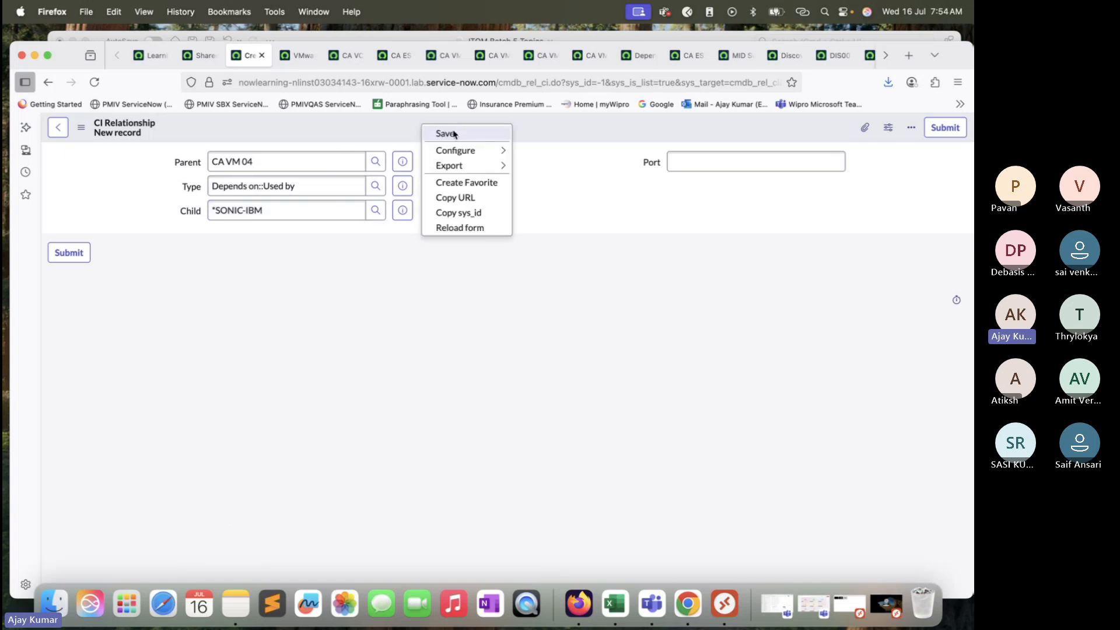
{"action": "left_click", "coordinate": [446, 133]}
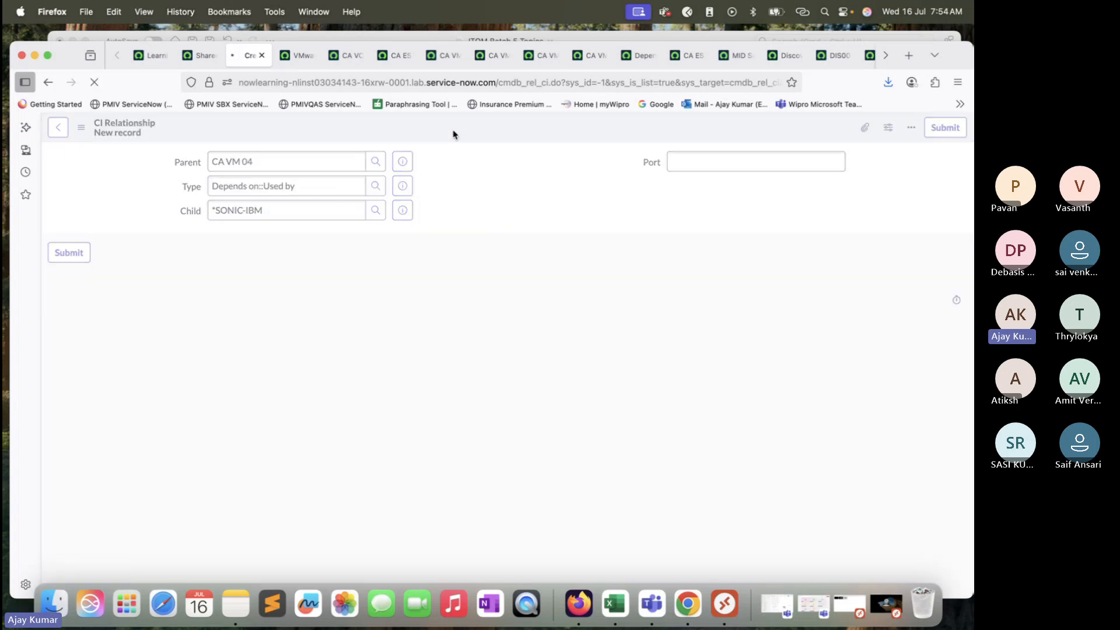
Step: Review the parent, child and type values of the saved CI relationship
{"action": "left_click", "coordinate": [263, 165]}
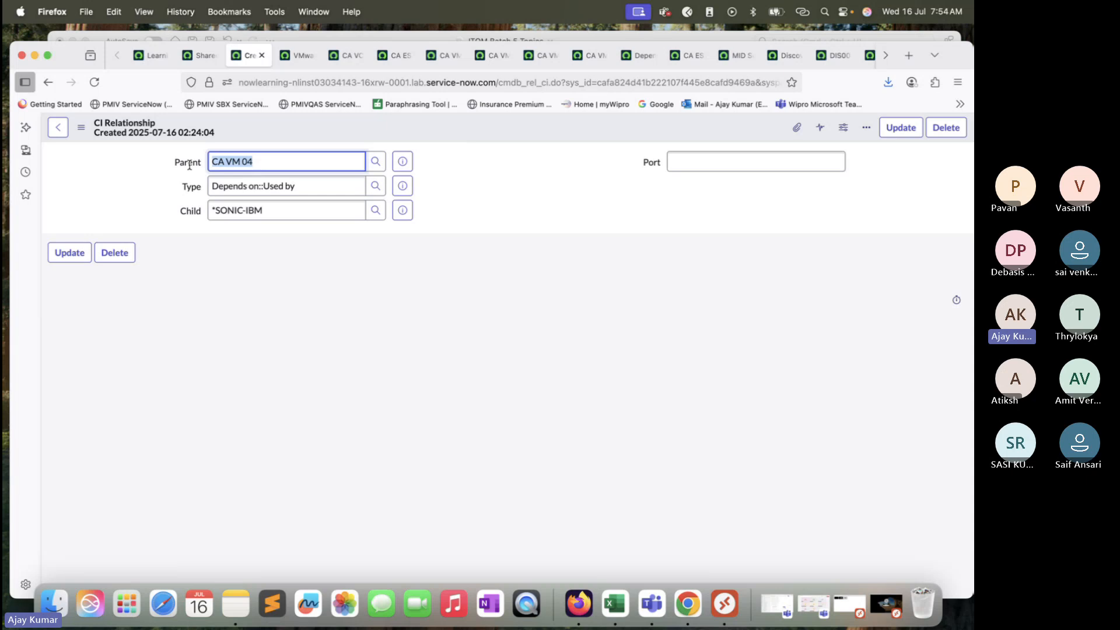
{"action": "left_click_drag", "start_coordinate": [272, 210], "coordinate": [207, 211]}
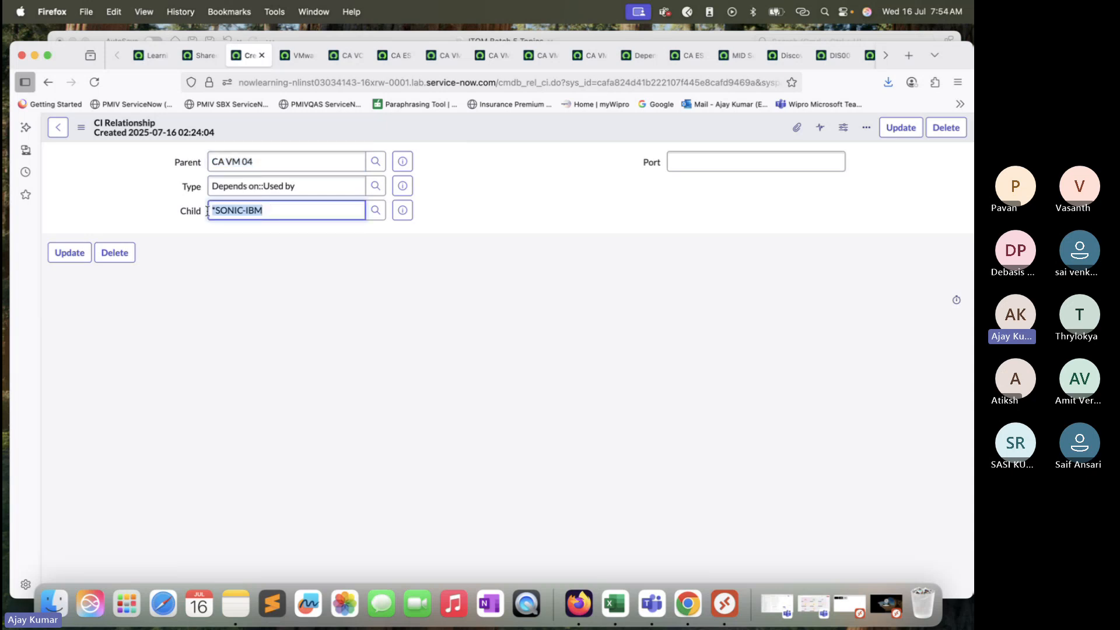
{"action": "left_click_drag", "start_coordinate": [277, 186], "coordinate": [205, 186]}
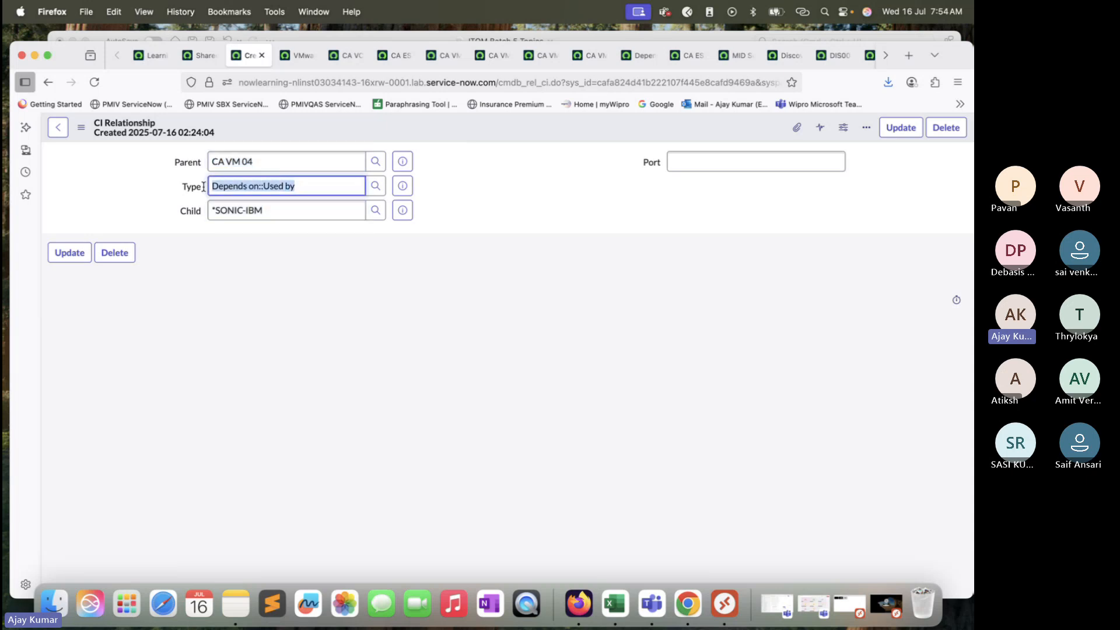
Step: Reload CA VM 04's dependency map and compare its link to the *SONIC-IBM computer with the CI Relationship record
{"action": "left_click", "coordinate": [587, 61]}
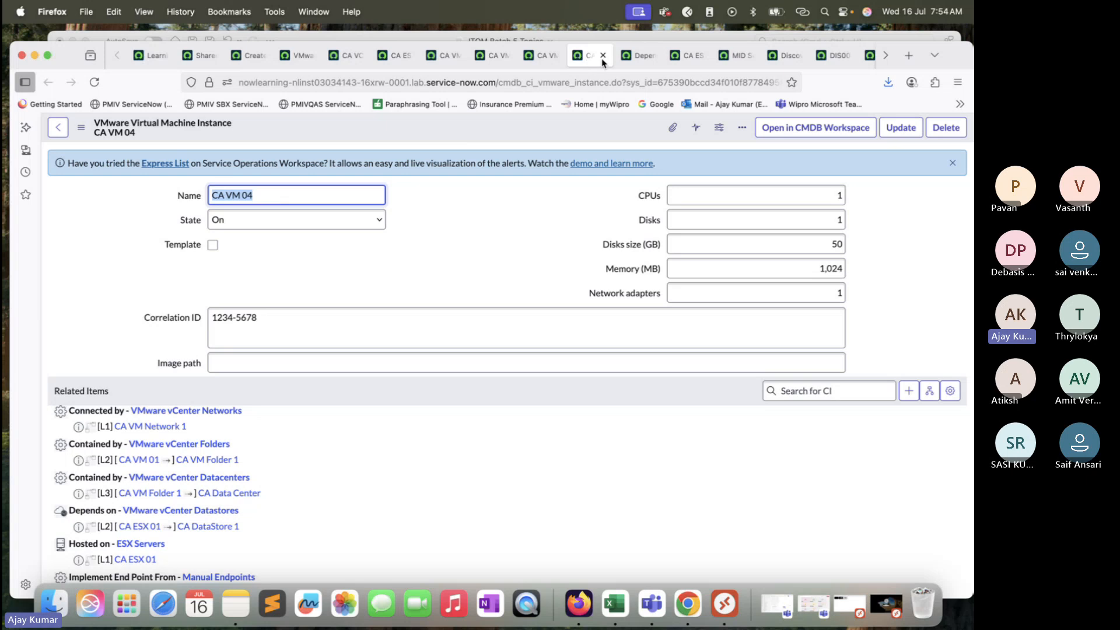
{"action": "left_click", "coordinate": [637, 56]}
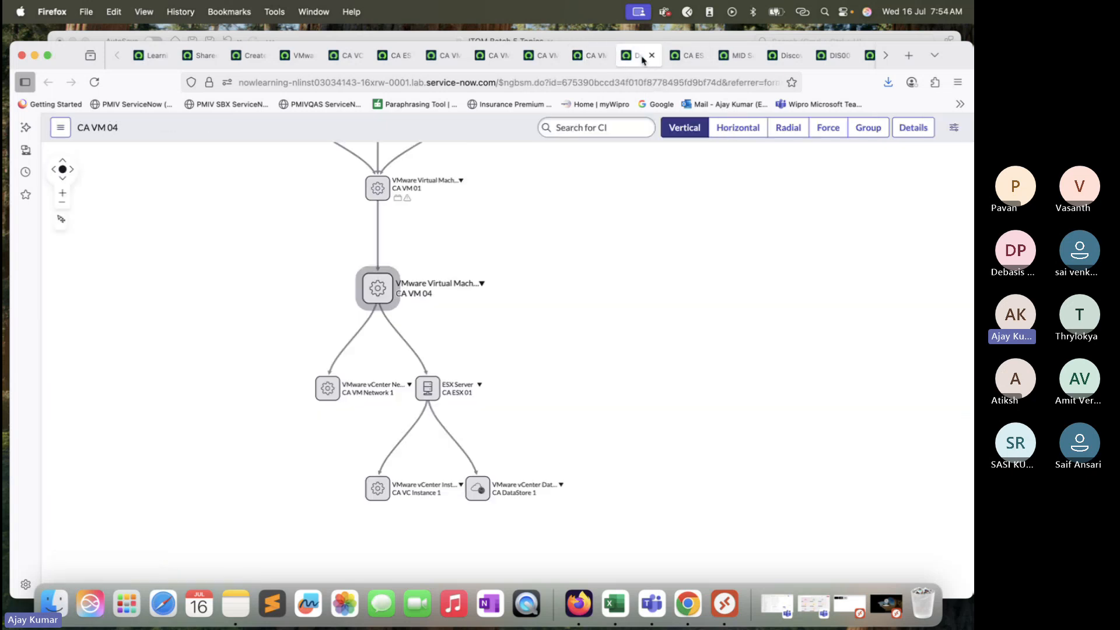
{"action": "left_click", "coordinate": [95, 82]}
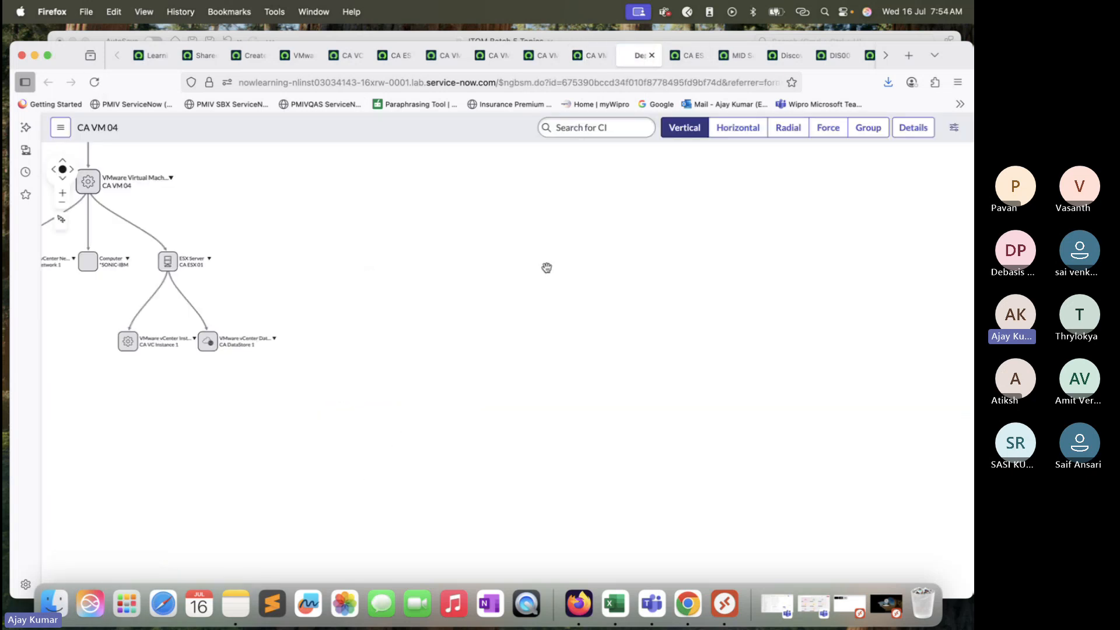
{"action": "left_click_drag", "start_coordinate": [300, 298], "coordinate": [246, 276]}
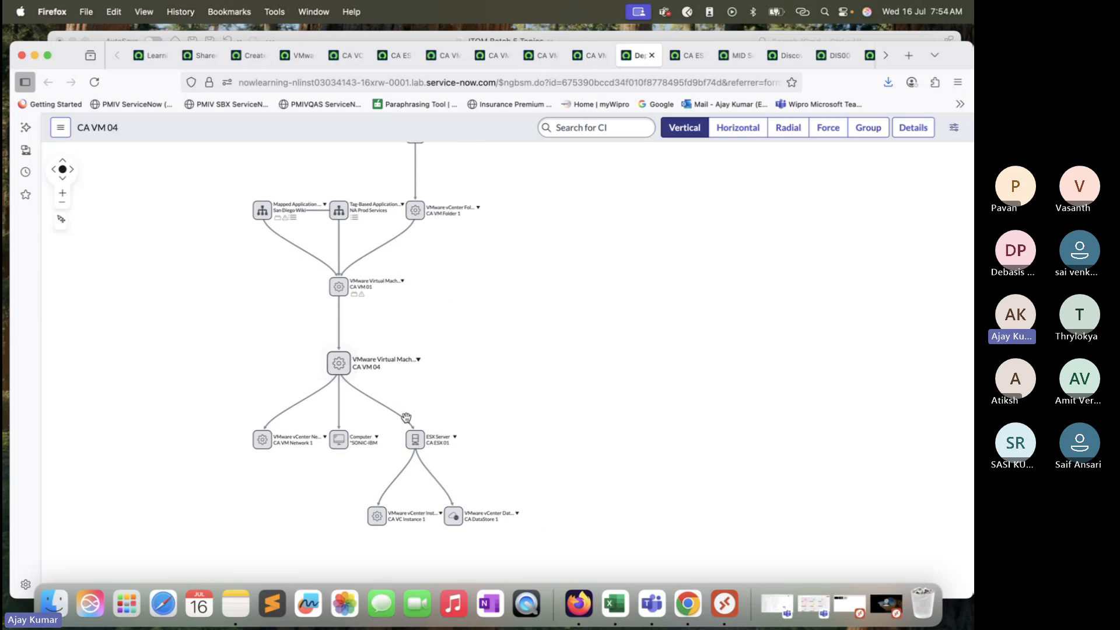
{"action": "left_click_drag", "start_coordinate": [505, 330], "coordinate": [505, 246]}
{"action": "mouse_move", "coordinate": [328, 307]}
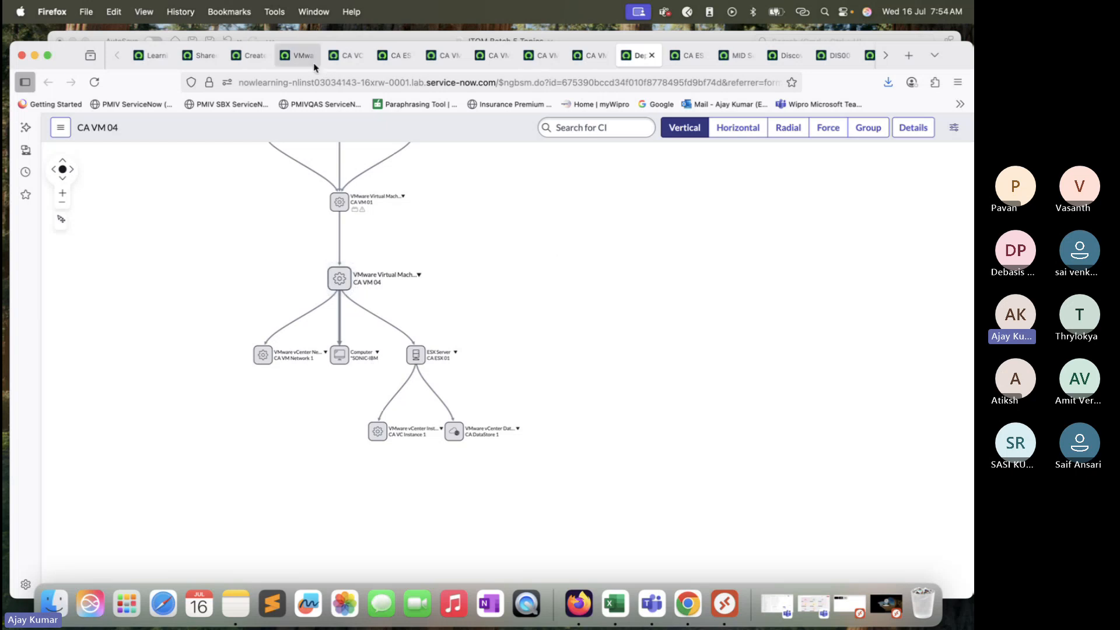
{"action": "left_click", "coordinate": [248, 55]}
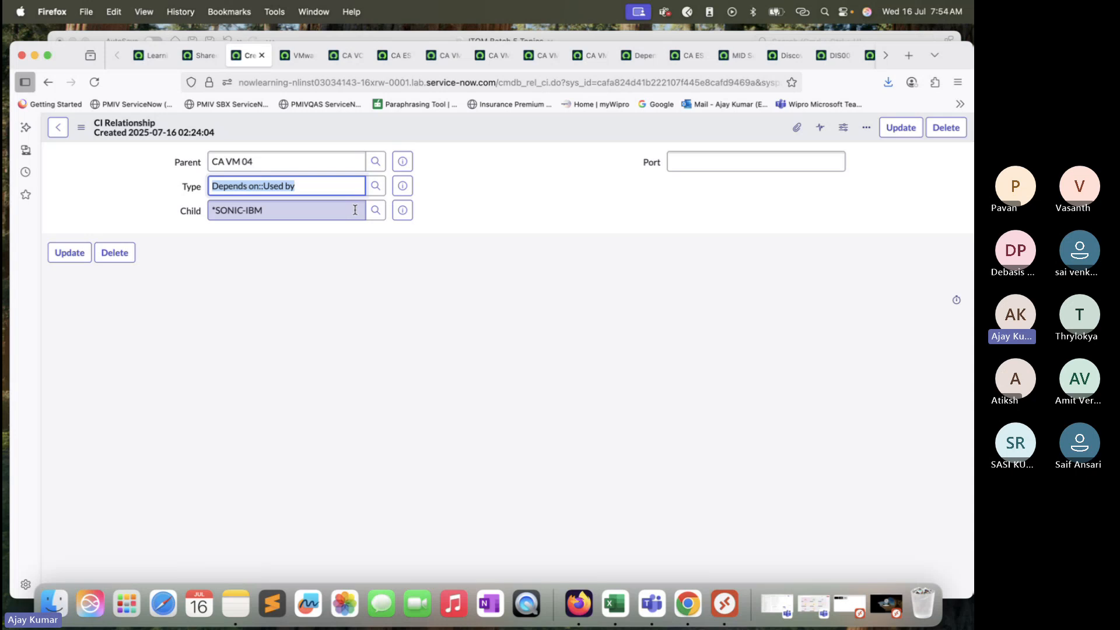
{"action": "left_click", "coordinate": [639, 55]}
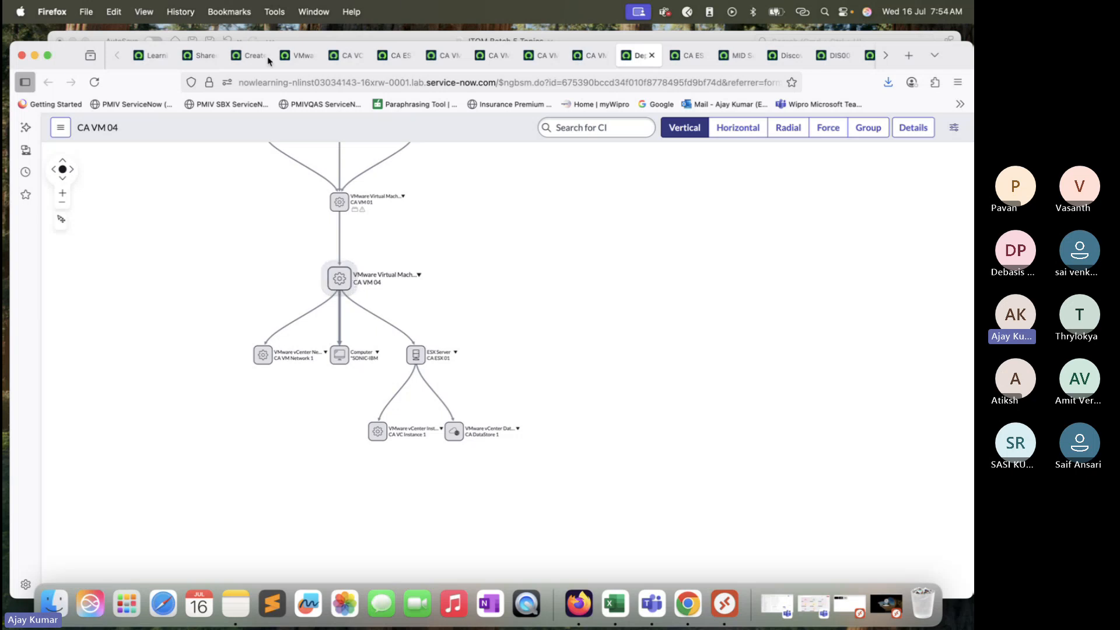
Step: Change the CA VM 04 relationship's child to the software item Yahoo! Install Manager and update the record
{"action": "left_click", "coordinate": [247, 57]}
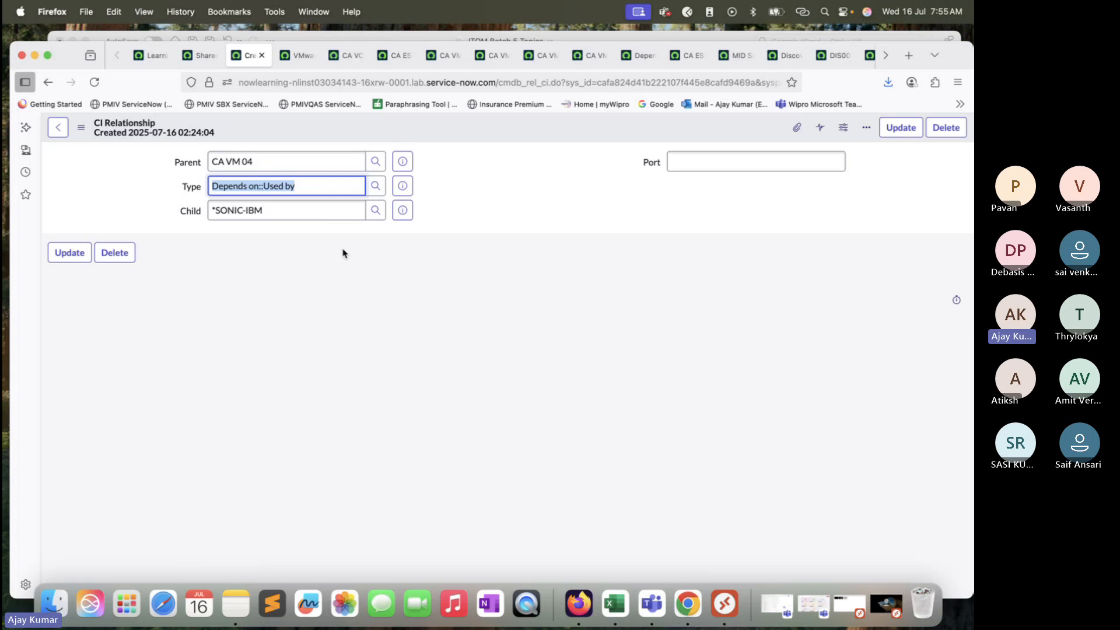
{"action": "left_click", "coordinate": [376, 210]}
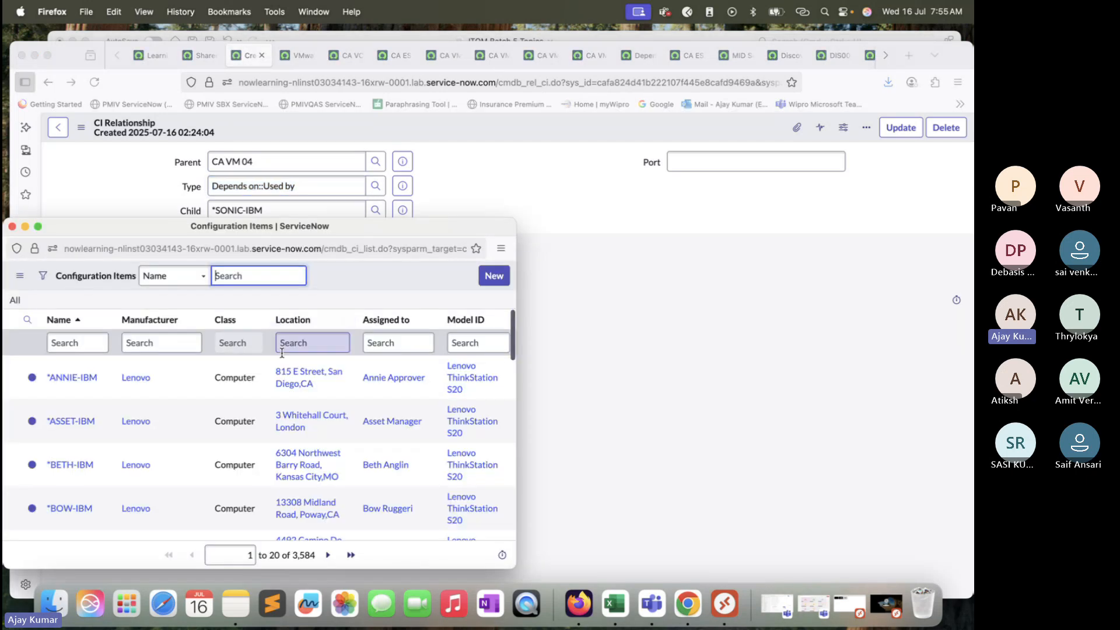
{"action": "scroll", "coordinate": [301, 412], "scroll_direction": "down", "scroll_amount": 3}
{"action": "scroll", "coordinate": [303, 393], "scroll_direction": "up", "scroll_amount": 3}
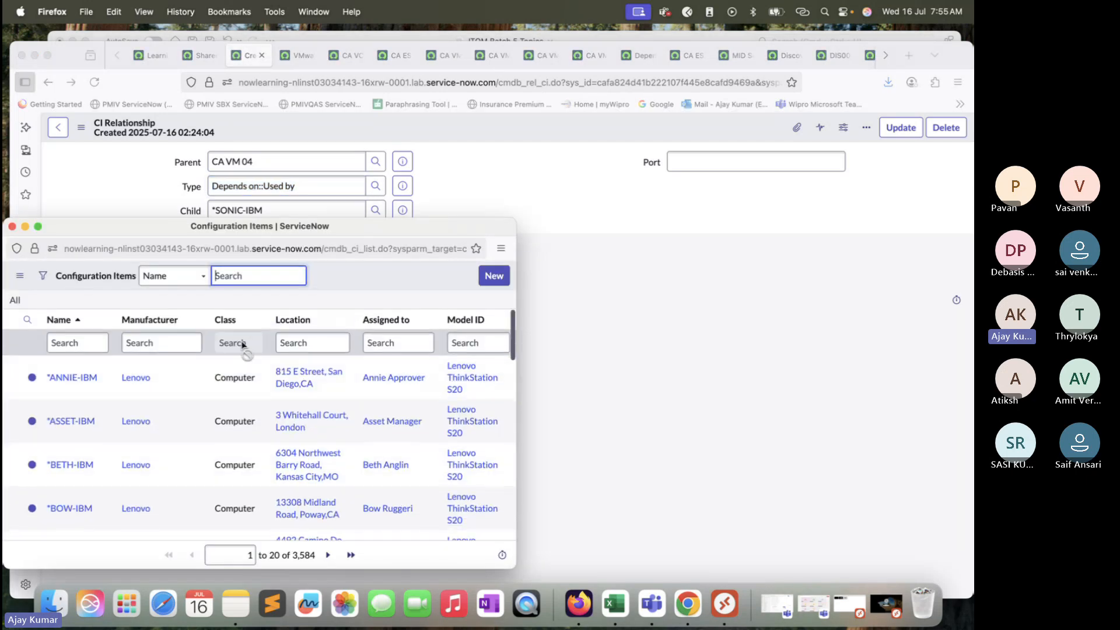
{"action": "right_click", "coordinate": [236, 317]}
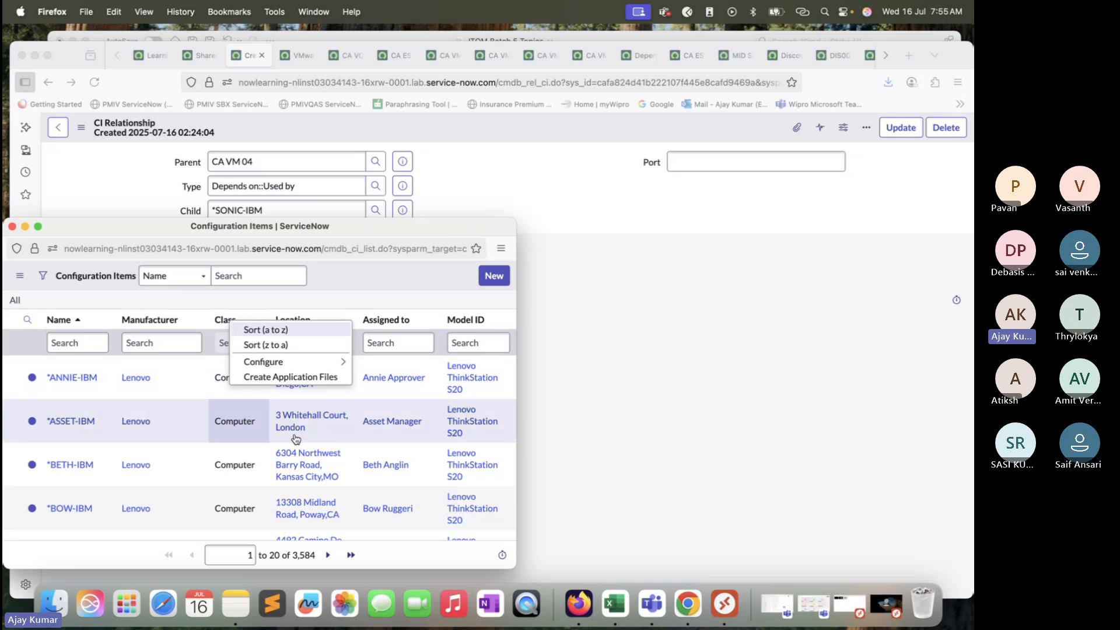
{"action": "scroll", "coordinate": [362, 451], "scroll_direction": "down", "scroll_amount": 10}
{"action": "left_click", "coordinate": [350, 555]}
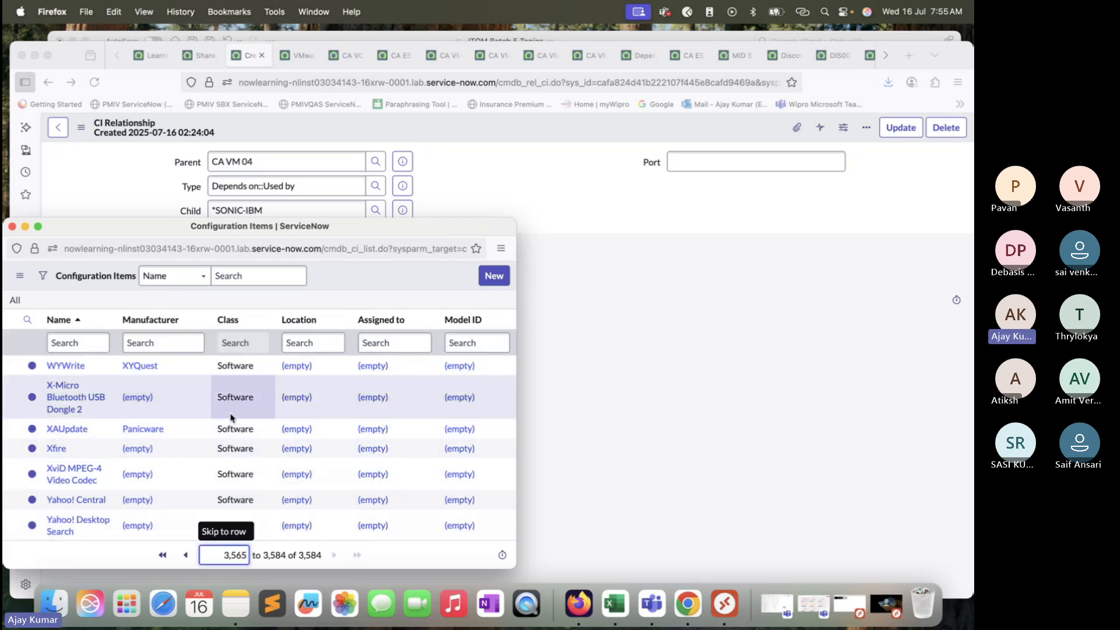
{"action": "scroll", "coordinate": [208, 449], "scroll_direction": "down", "scroll_amount": 2}
{"action": "scroll", "coordinate": [105, 423], "scroll_direction": "down", "scroll_amount": 3}
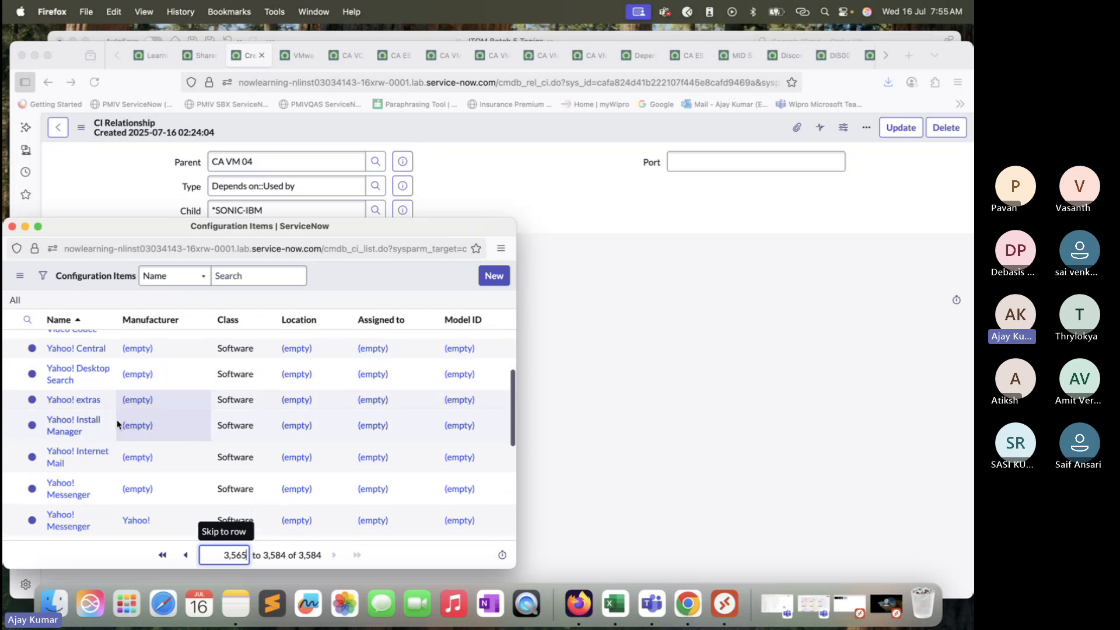
{"action": "left_click", "coordinate": [85, 425]}
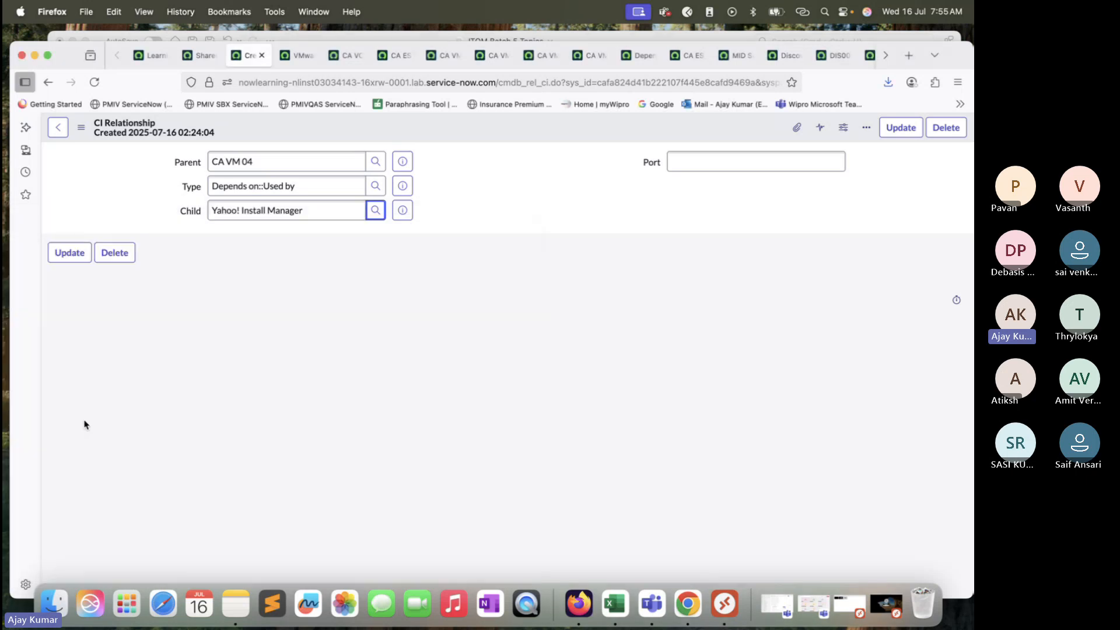
{"action": "left_click", "coordinate": [69, 253]}
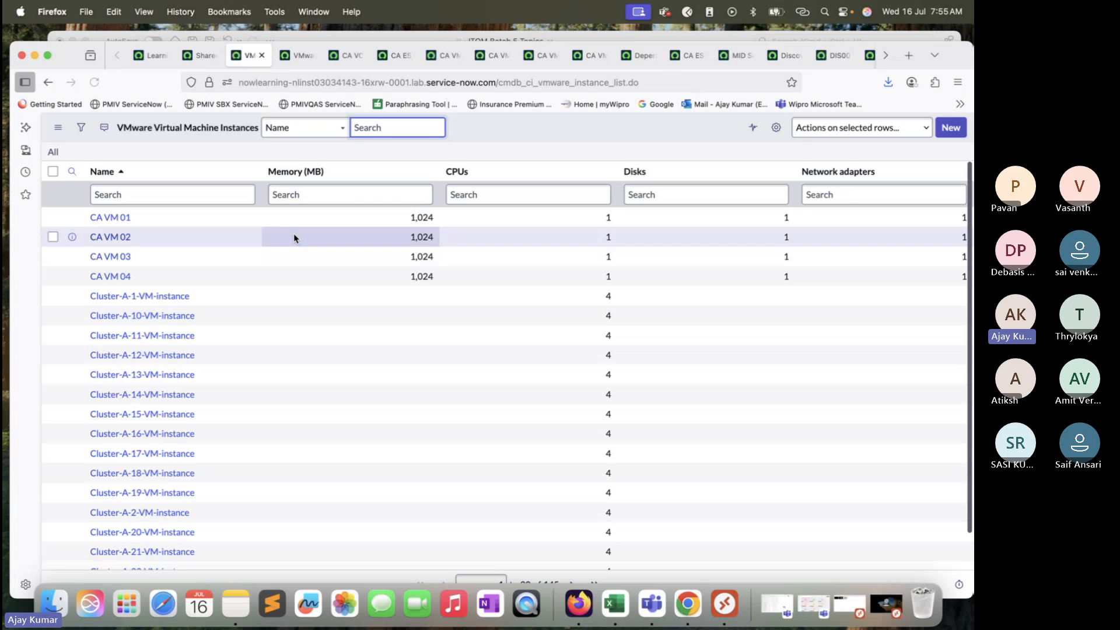
Step: Check the Yahoo! Install Manager link on CA VM 04's reloaded dependency map, and return to its CI Relationship record
{"action": "left_click", "coordinate": [629, 56]}
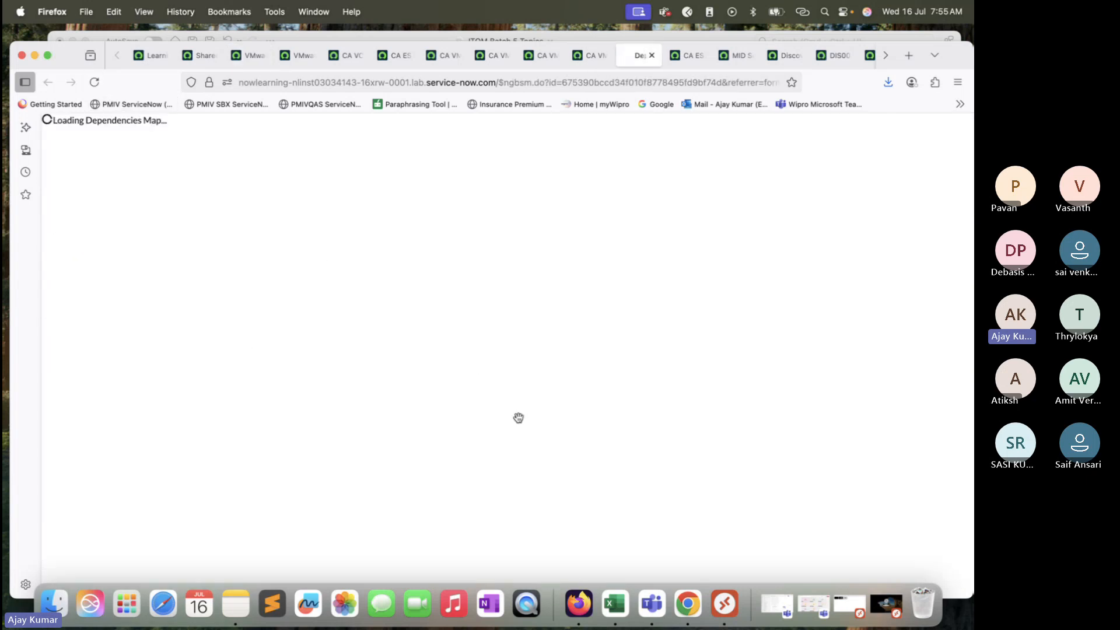
{"action": "left_click_drag", "start_coordinate": [383, 417], "coordinate": [340, 383]}
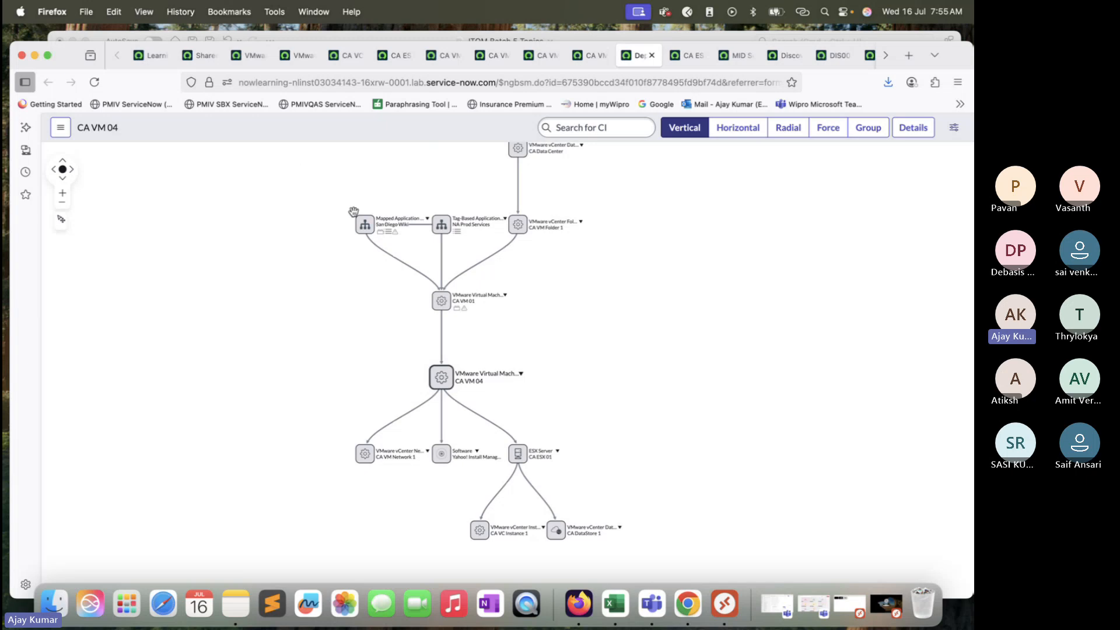
{"action": "left_click", "coordinate": [252, 56]}
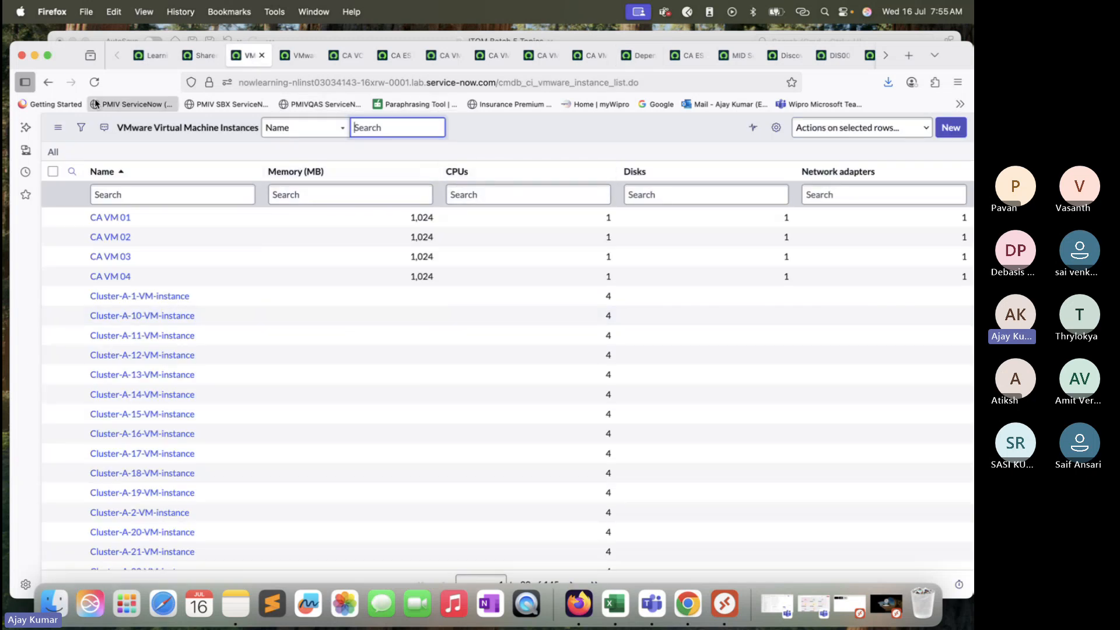
{"action": "left_click", "coordinate": [48, 82]}
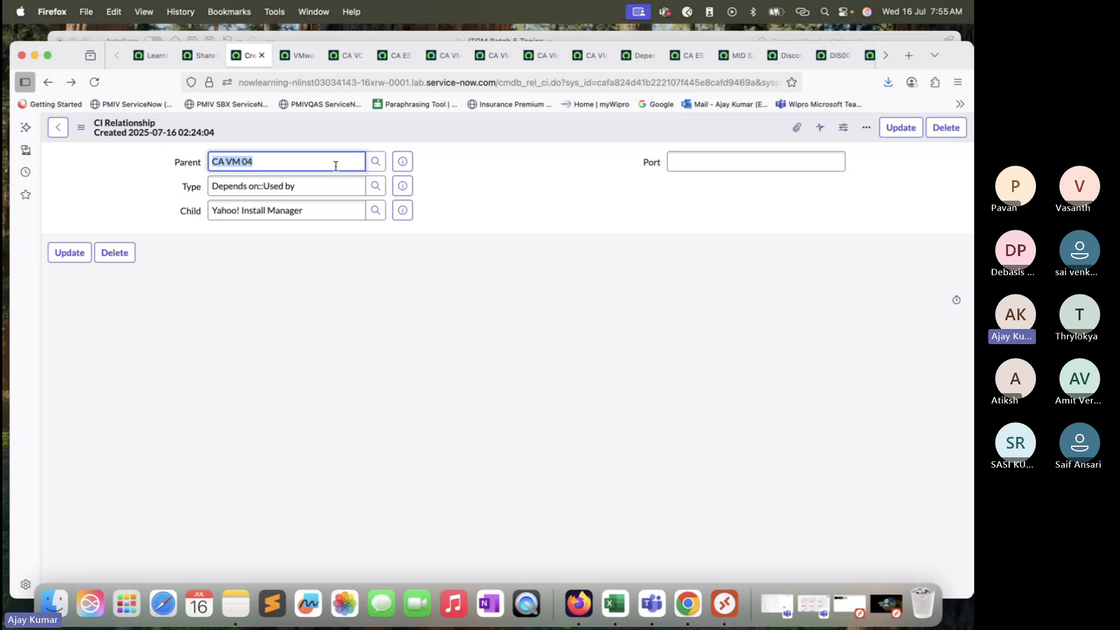
Step: Highlight the table name cmdb_rel_ci in the CI Relationship record's web address
{"action": "left_click_drag", "start_coordinate": [548, 80], "coordinate": [496, 82]}
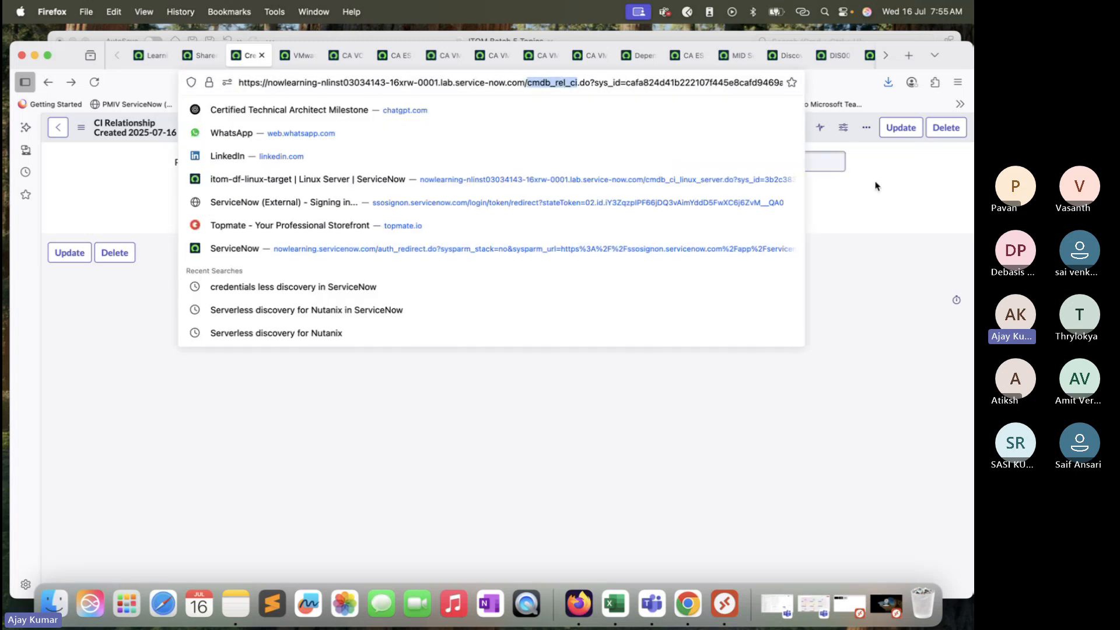
{"action": "left_click", "coordinate": [890, 189]}
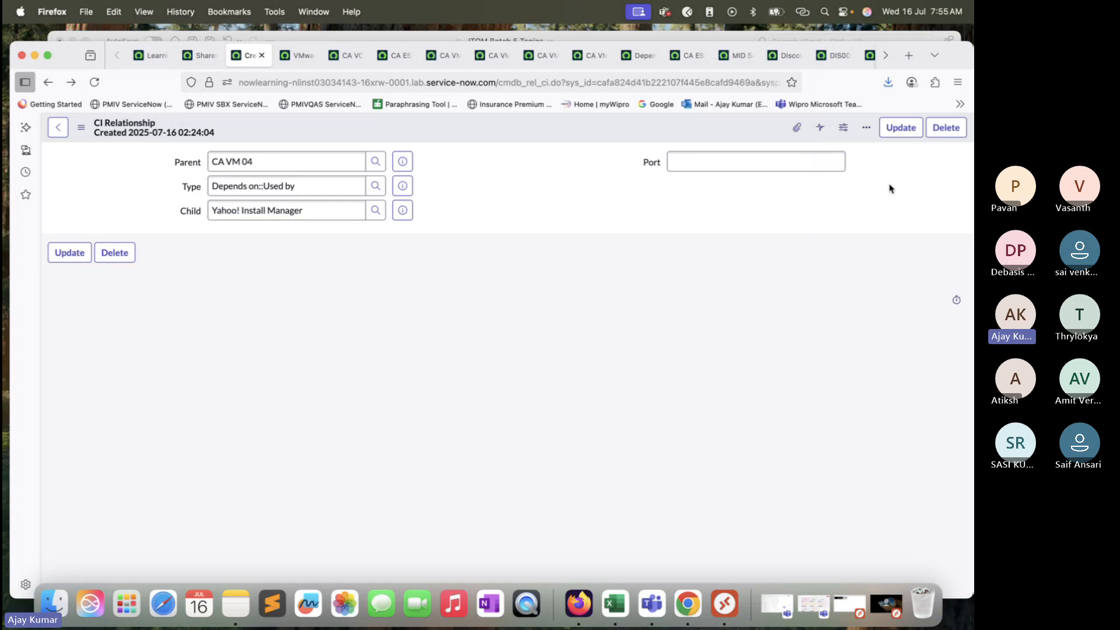
{"action": "left_click_drag", "start_coordinate": [553, 82], "coordinate": [492, 82]}
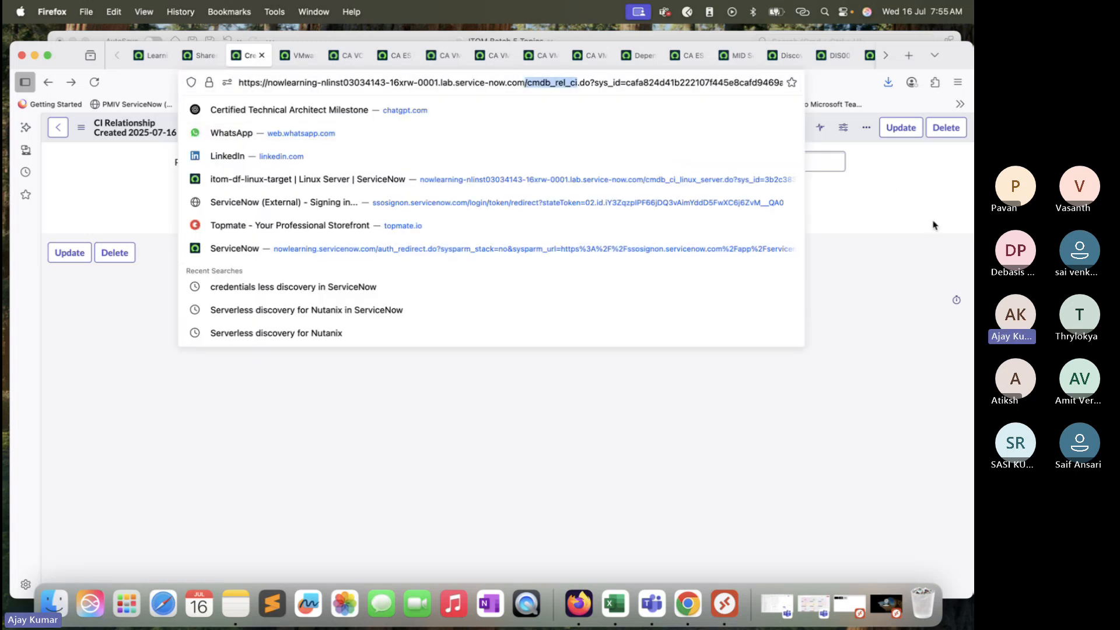
{"action": "left_click", "coordinate": [917, 200]}
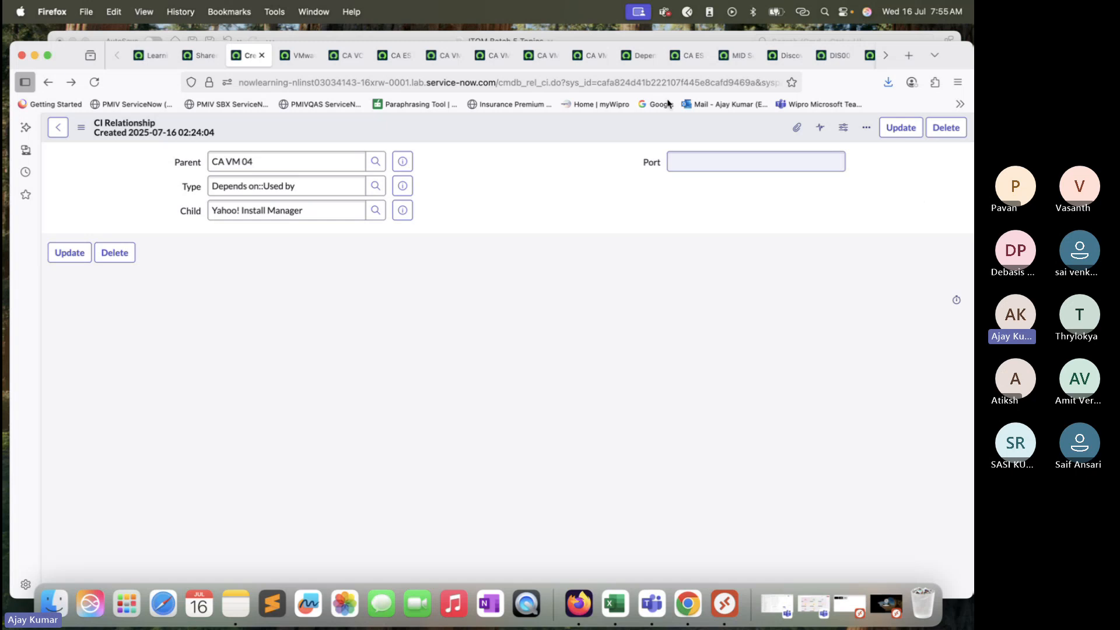
Step: Show CA VM 04's dependency map in the Horizontal, Vertical, Radial and Force layouts, finishing on the Group layout
{"action": "left_click", "coordinate": [640, 55]}
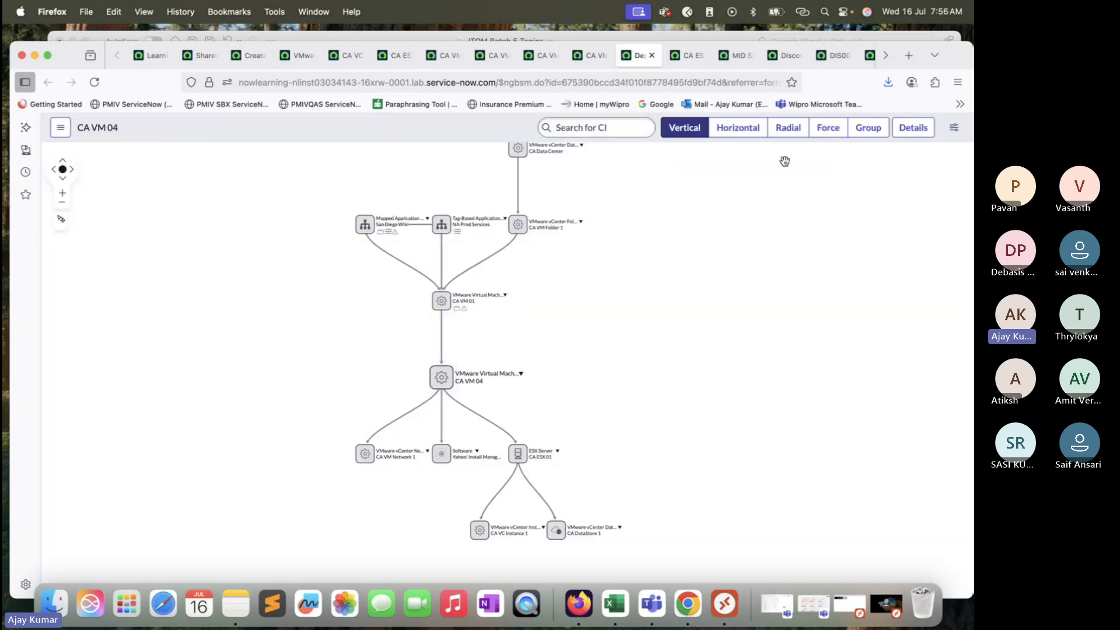
{"action": "left_click", "coordinate": [746, 134]}
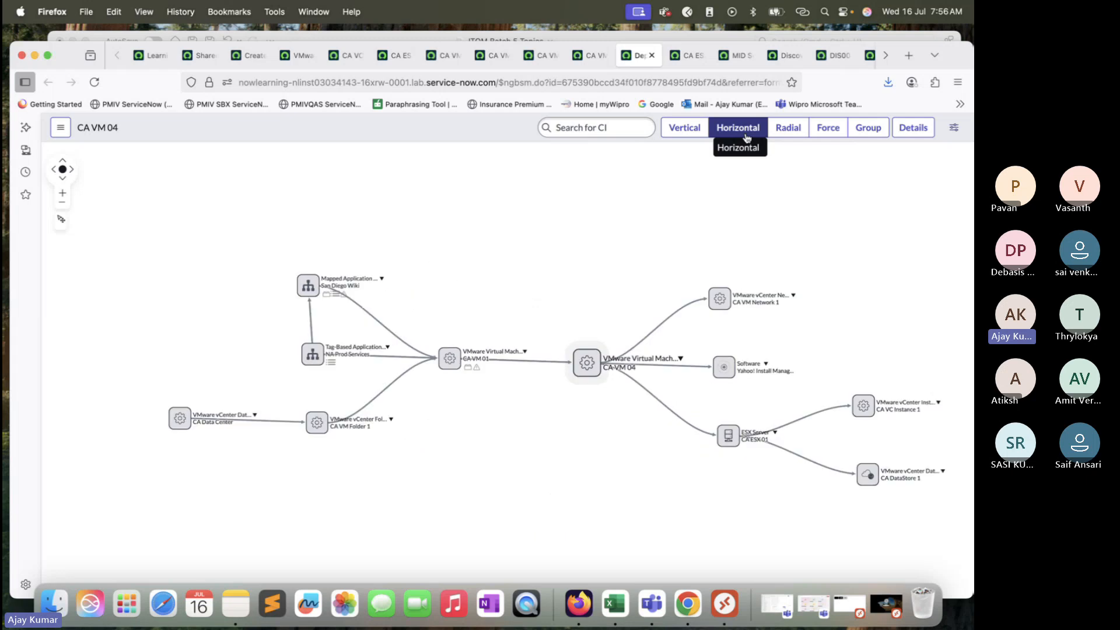
{"action": "left_click", "coordinate": [679, 133]}
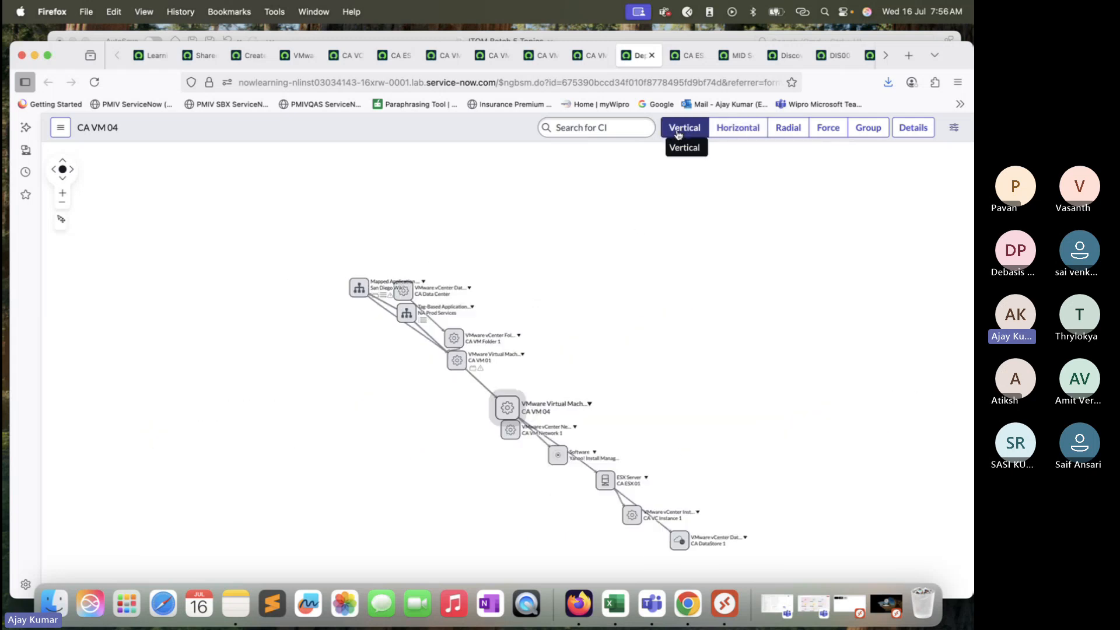
{"action": "left_click", "coordinate": [738, 130]}
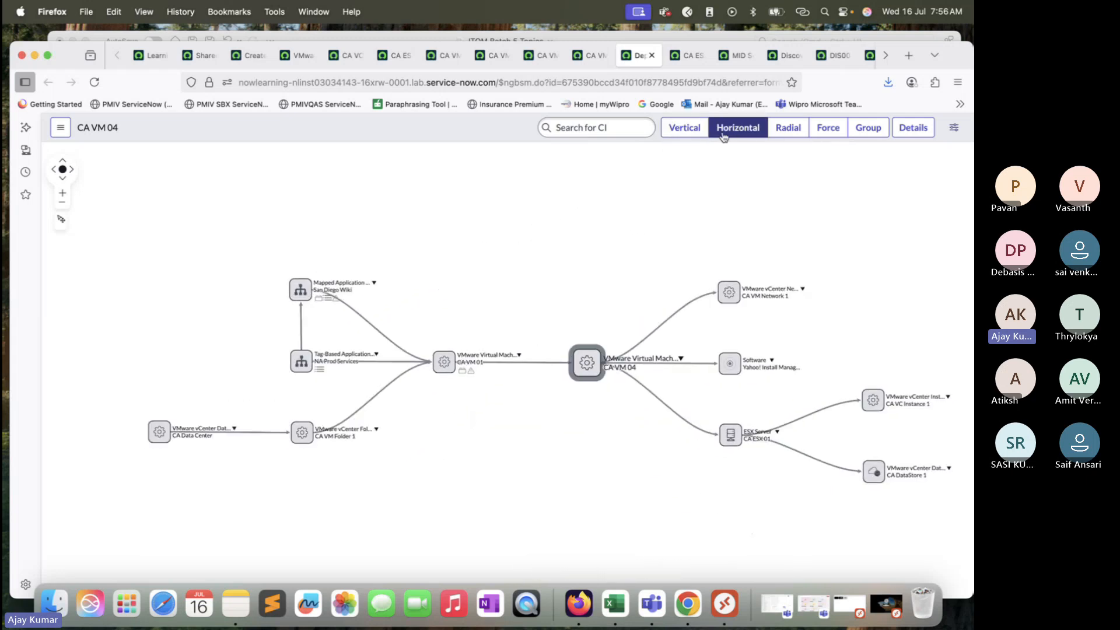
{"action": "left_click", "coordinate": [781, 136]}
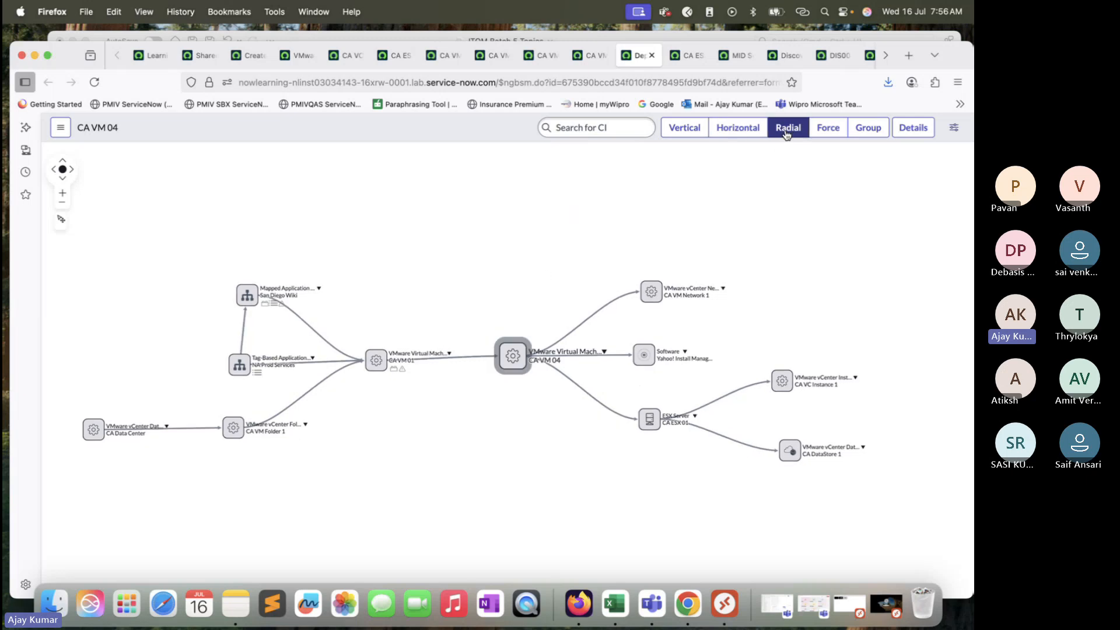
{"action": "left_click", "coordinate": [828, 135]}
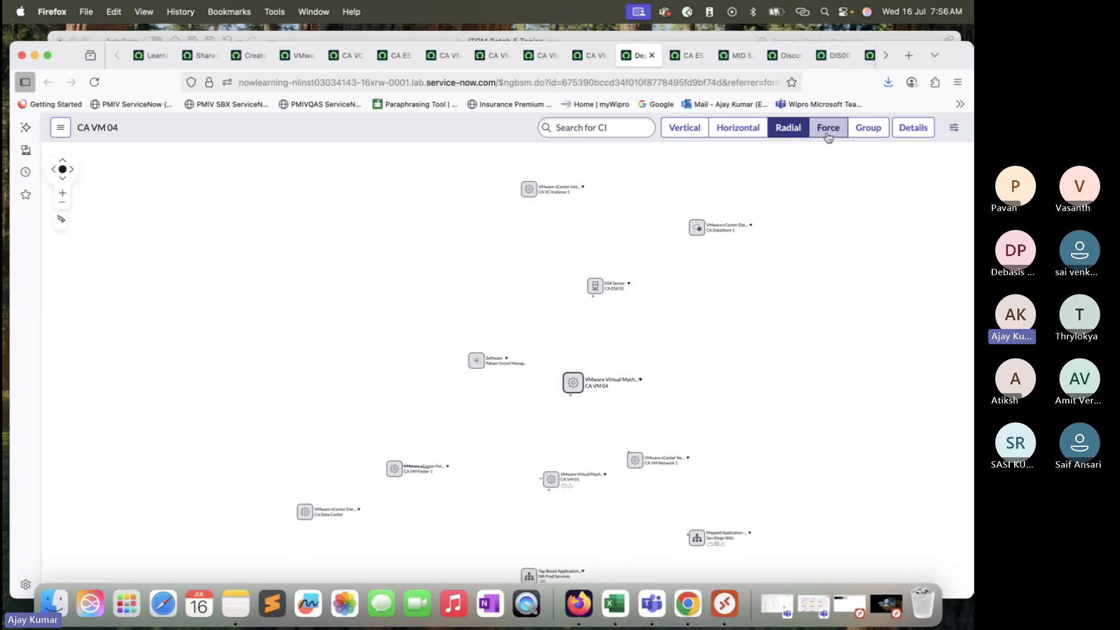
{"action": "left_click", "coordinate": [867, 128]}
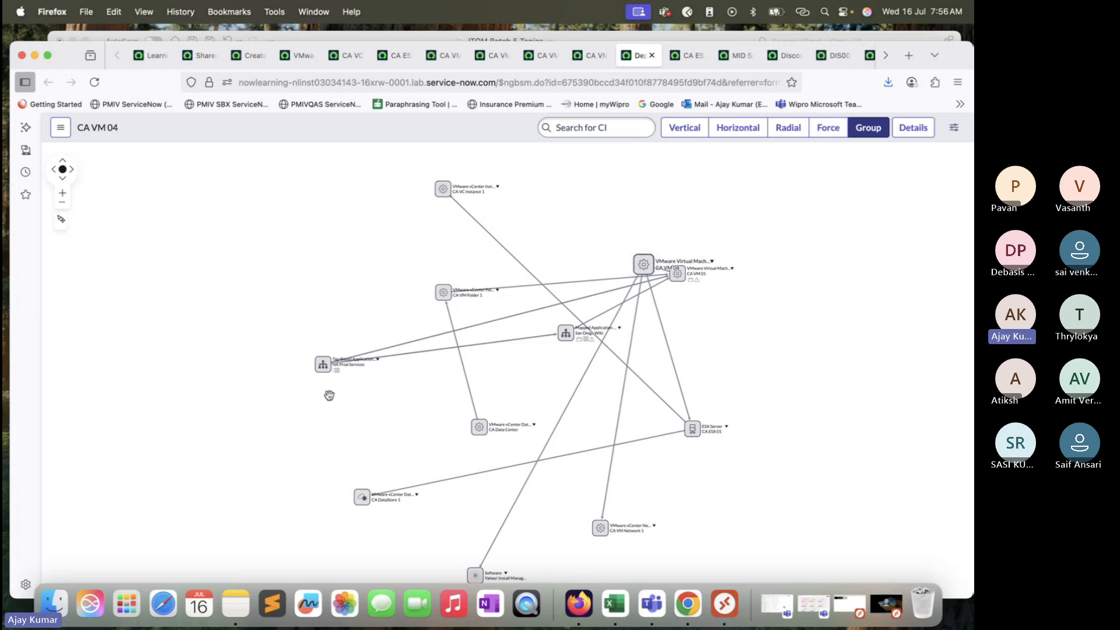
Step: Set the dependency map's Max Levels to the maximum of 49 and apply it
{"action": "left_click", "coordinate": [955, 128]}
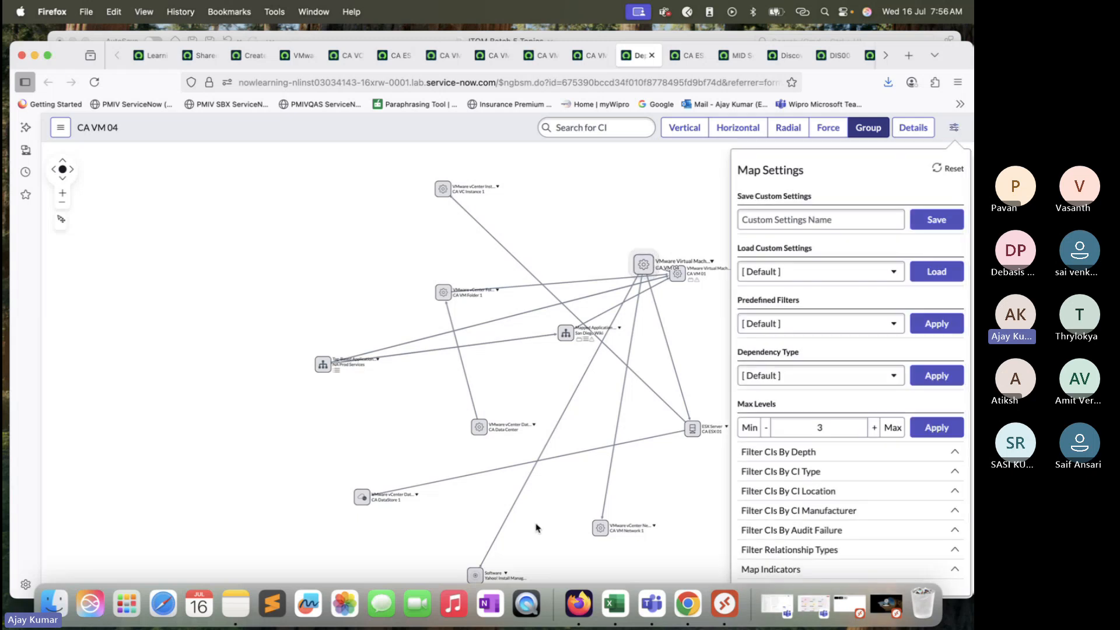
{"action": "double_click", "coordinate": [820, 429]}
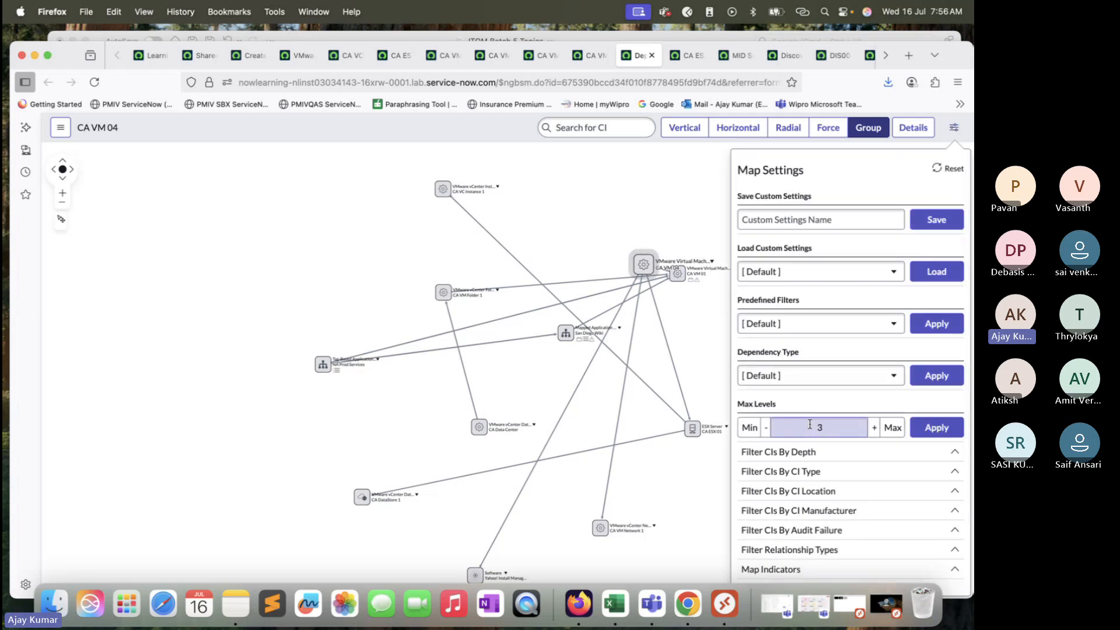
{"action": "left_click", "coordinate": [892, 428]}
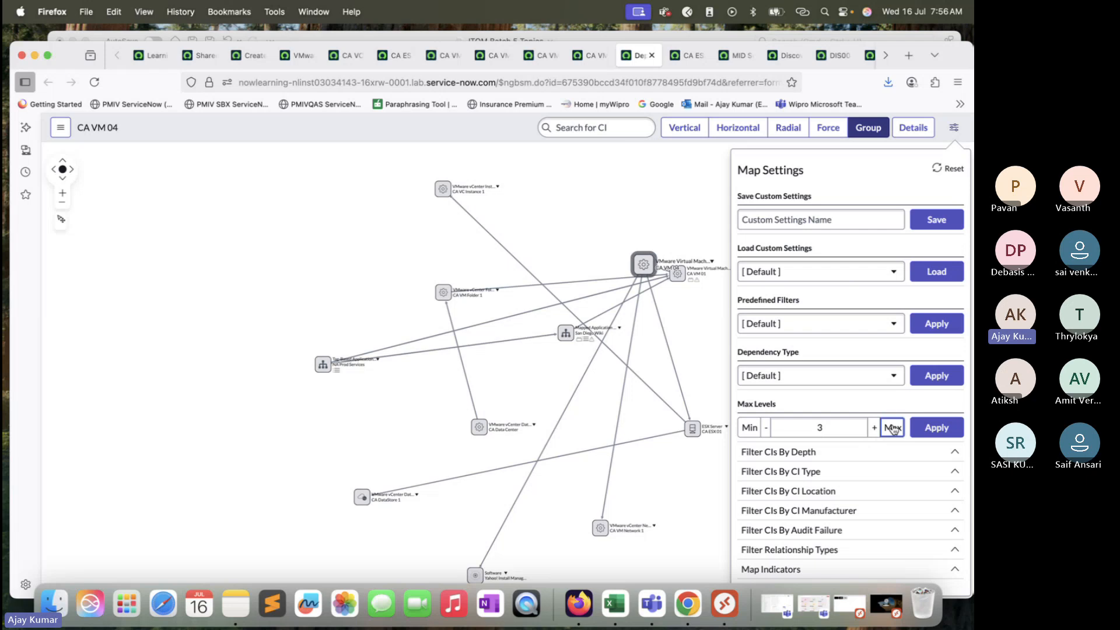
{"action": "left_click", "coordinate": [953, 432]}
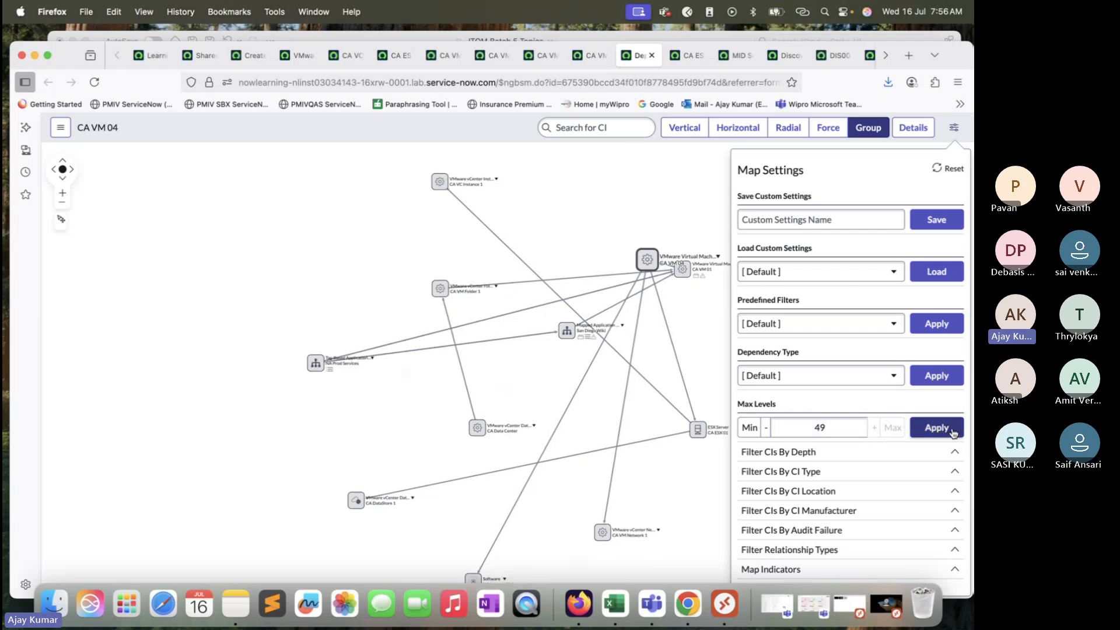
{"action": "left_click_drag", "start_coordinate": [575, 363], "coordinate": [472, 285]}
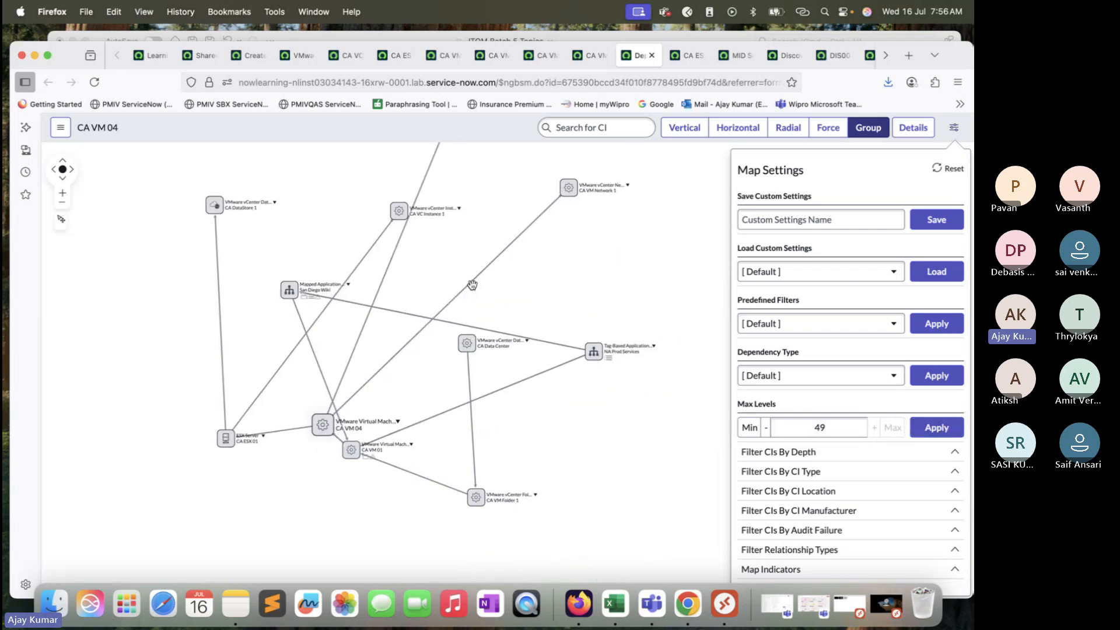
Step: Filter Mapped Application Service, Tag-Based Application Service and VMware Virtual Machine Instance out of the map by CI type
{"action": "left_click", "coordinate": [956, 130]}
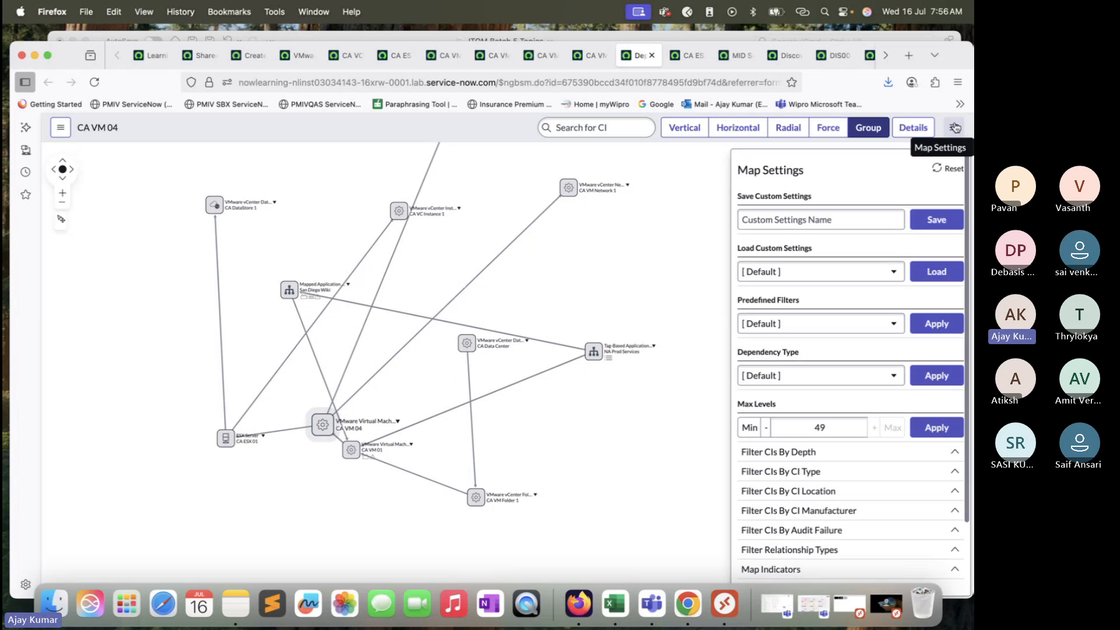
{"action": "scroll", "coordinate": [797, 435], "scroll_direction": "down", "scroll_amount": 3}
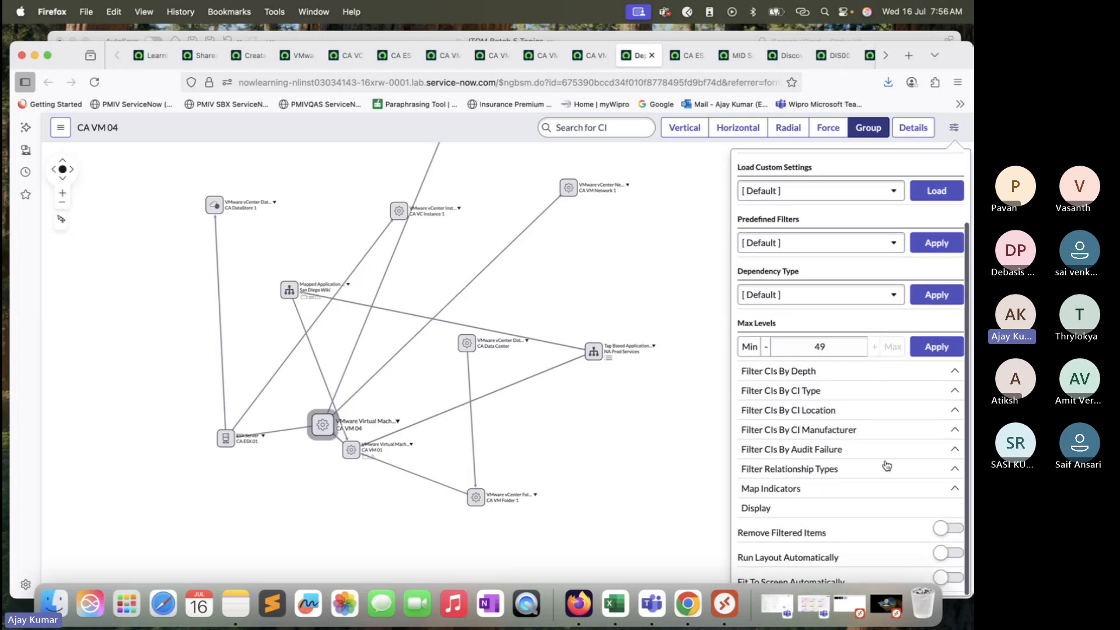
{"action": "left_click", "coordinate": [959, 373]}
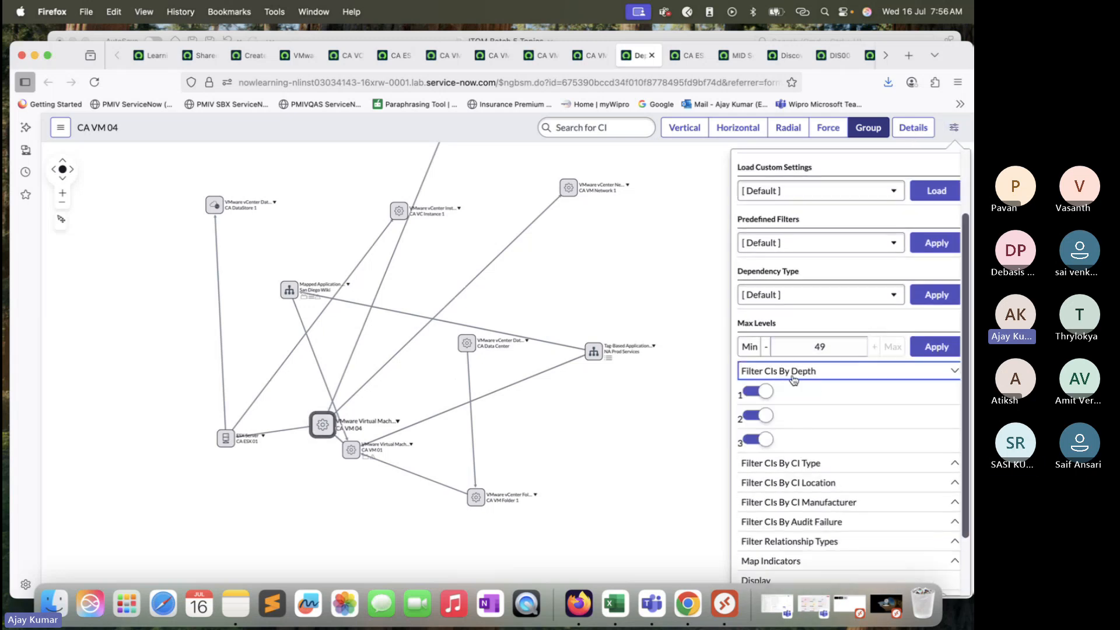
{"action": "left_click", "coordinate": [886, 466]}
{"action": "scroll", "coordinate": [887, 467], "scroll_direction": "down", "scroll_amount": 3}
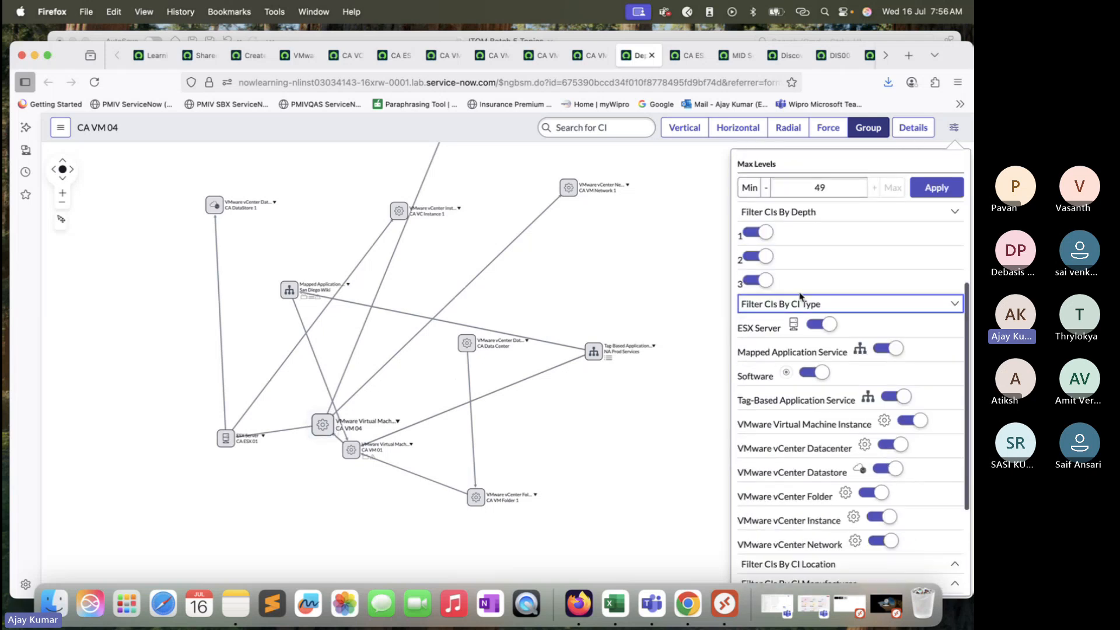
{"action": "scroll", "coordinate": [805, 381], "scroll_direction": "down", "scroll_amount": 2}
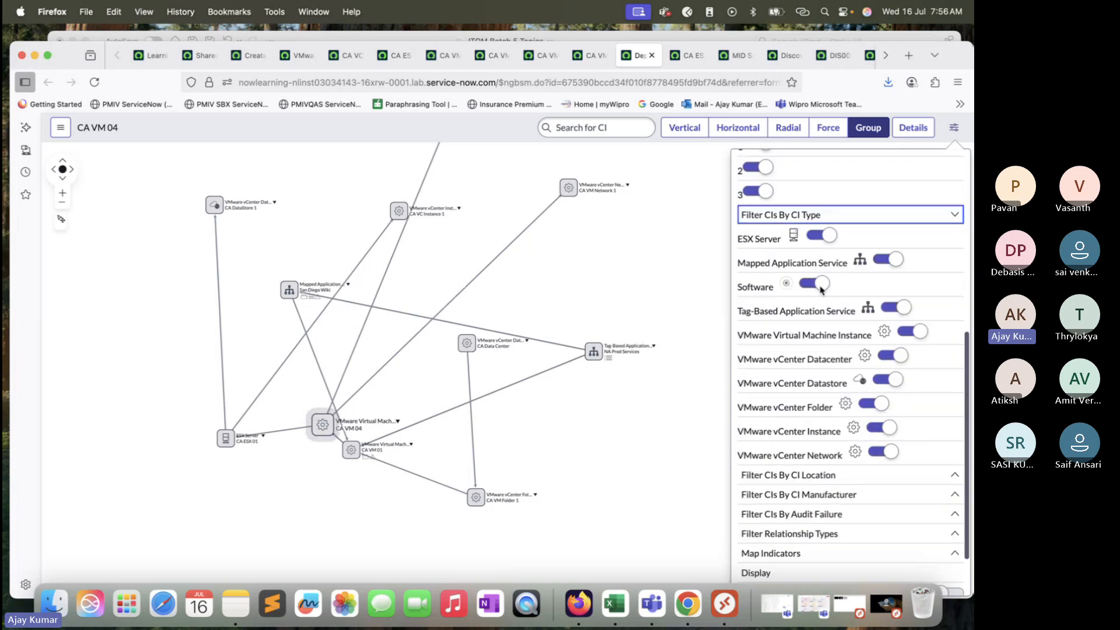
{"action": "left_click", "coordinate": [887, 258]}
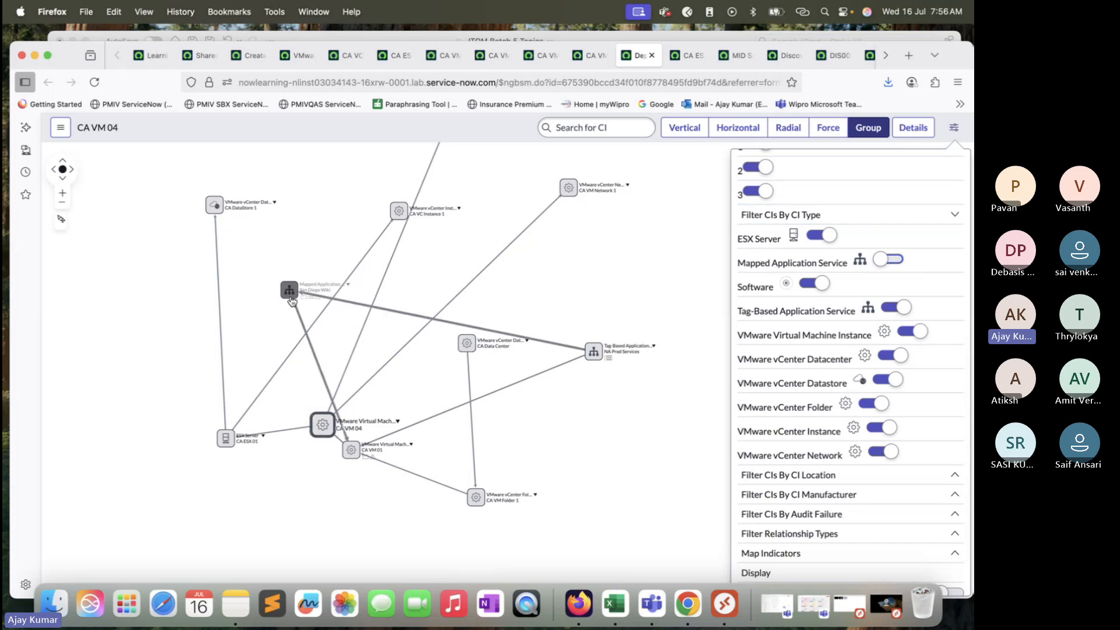
{"action": "left_click", "coordinate": [904, 308]}
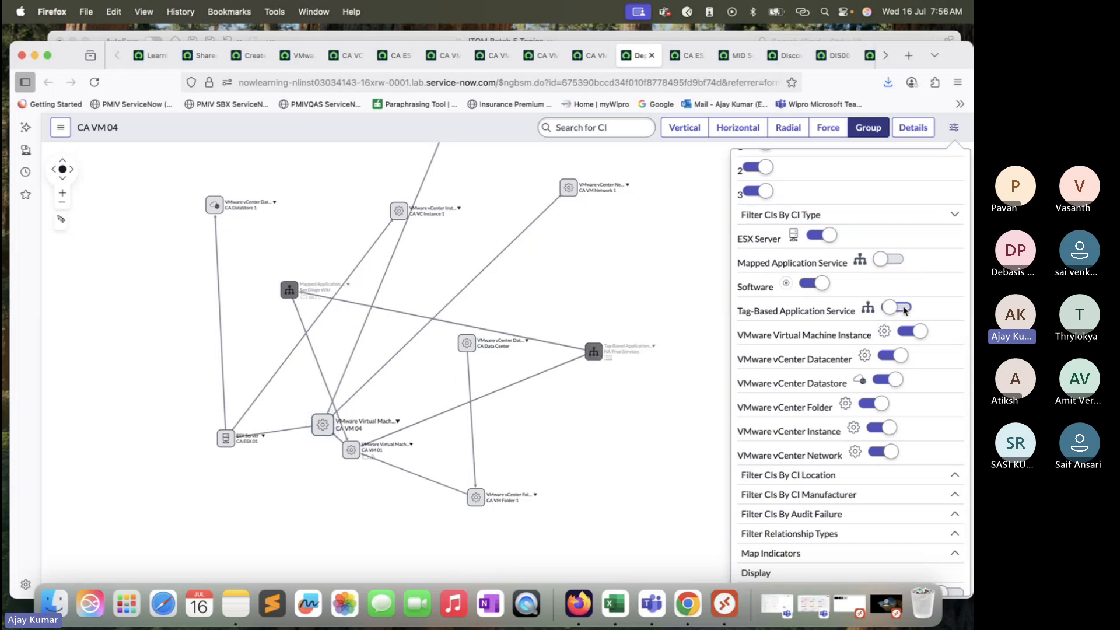
{"action": "left_click", "coordinate": [913, 331]}
Step: Review the remaining map settings, collapse the depth and CI type filters, and close the settings
{"action": "scroll", "coordinate": [920, 335], "scroll_direction": "down", "scroll_amount": 3}
{"action": "scroll", "coordinate": [920, 335], "scroll_direction": "down", "scroll_amount": 2}
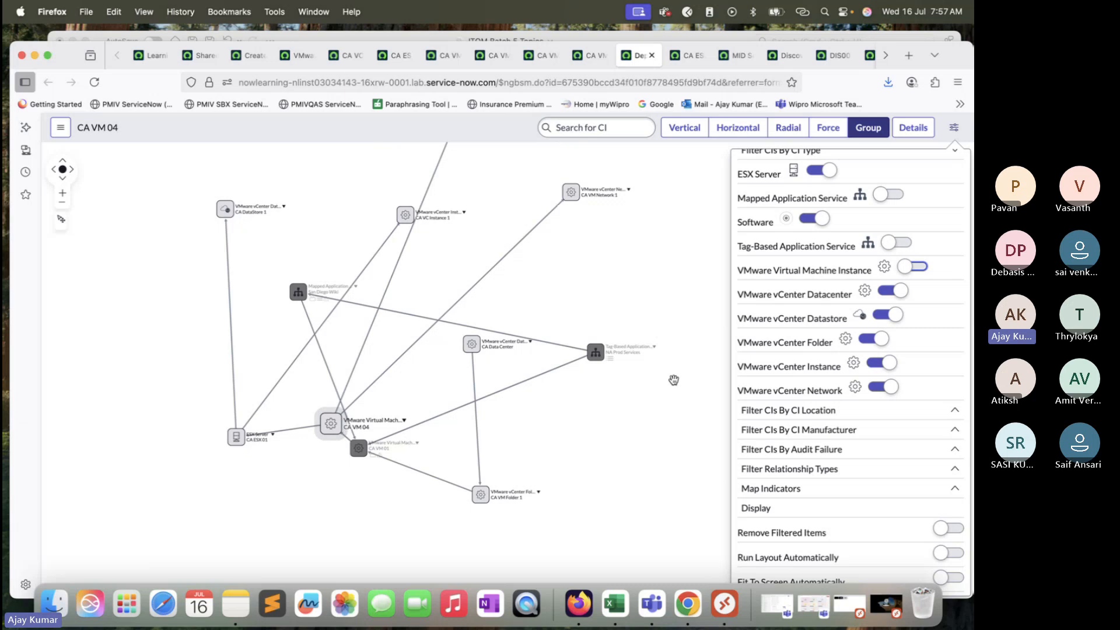
{"action": "scroll", "coordinate": [835, 261], "scroll_direction": "up", "scroll_amount": 3}
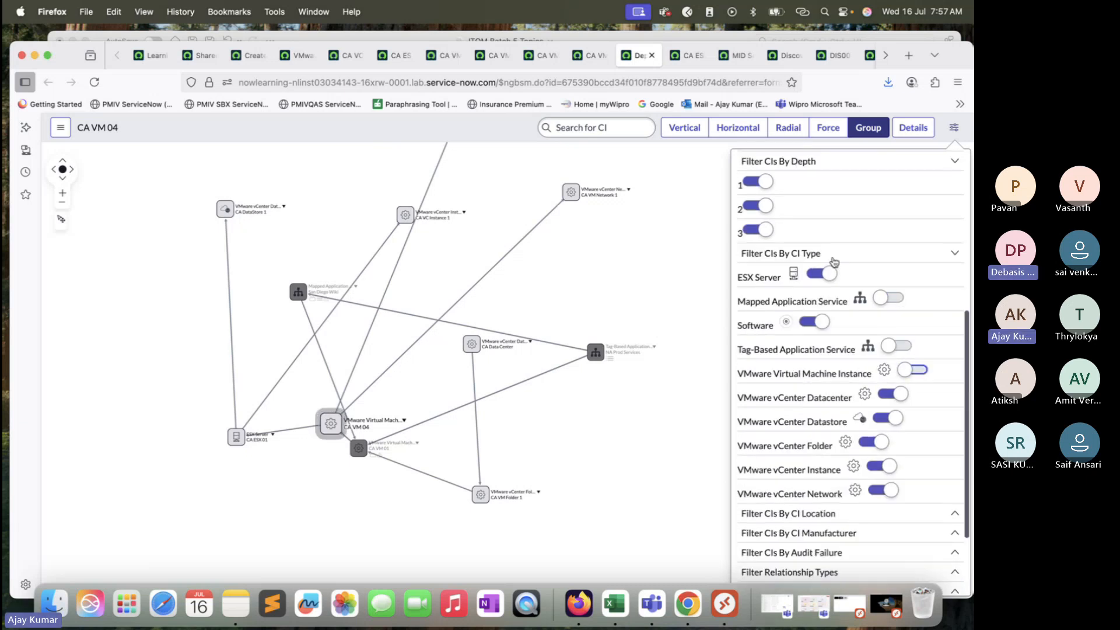
{"action": "scroll", "coordinate": [834, 261], "scroll_direction": "up", "scroll_amount": 2}
{"action": "left_click", "coordinate": [954, 211]}
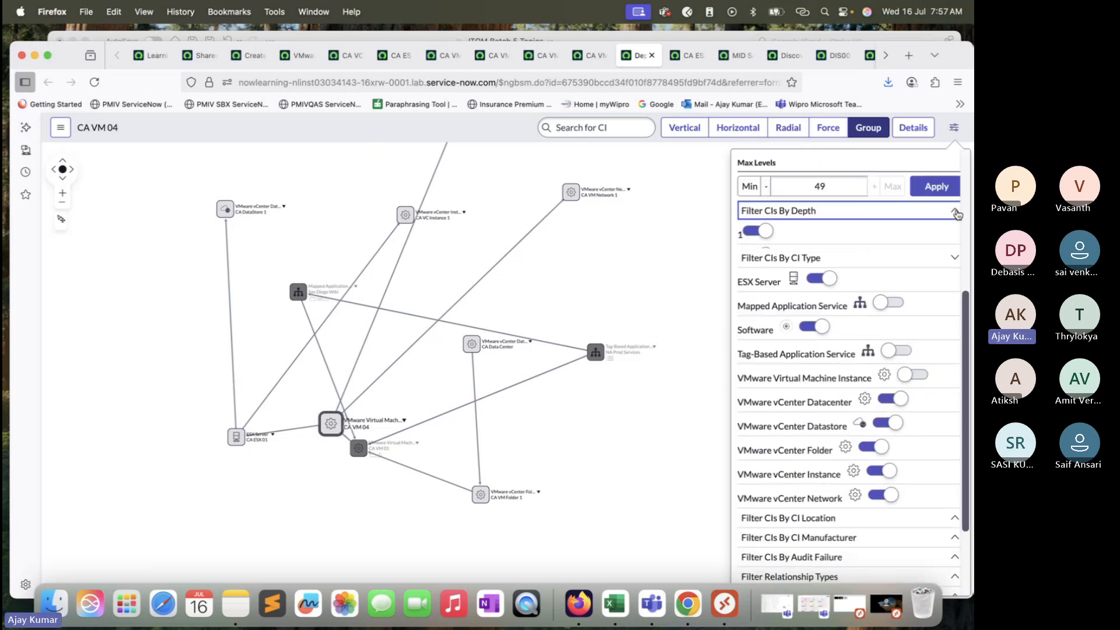
{"action": "left_click", "coordinate": [955, 239]}
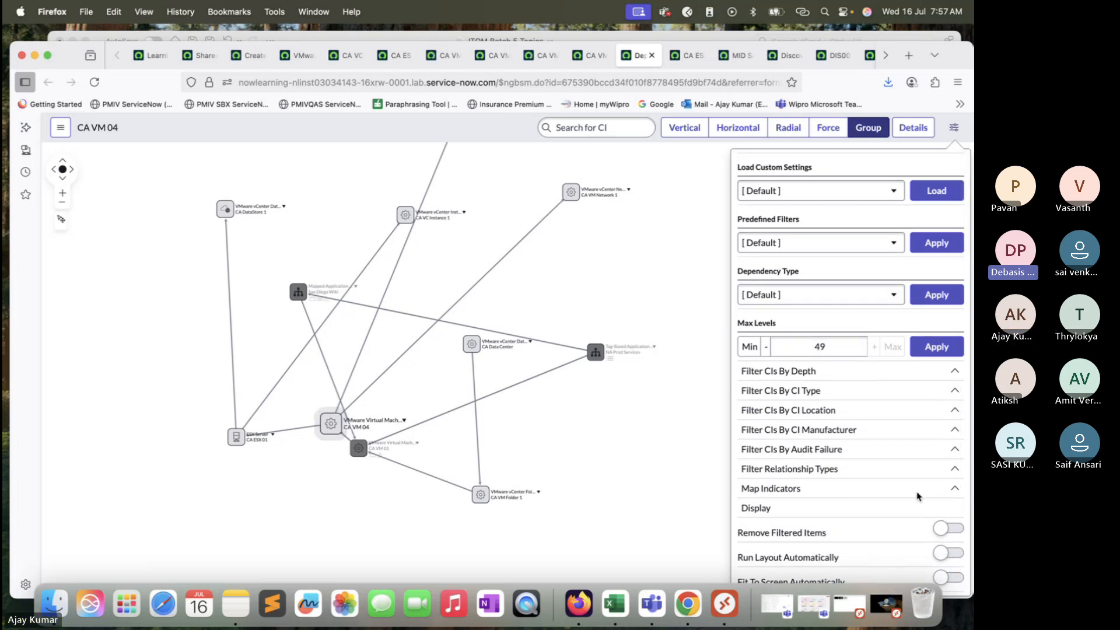
{"action": "left_click", "coordinate": [954, 127]}
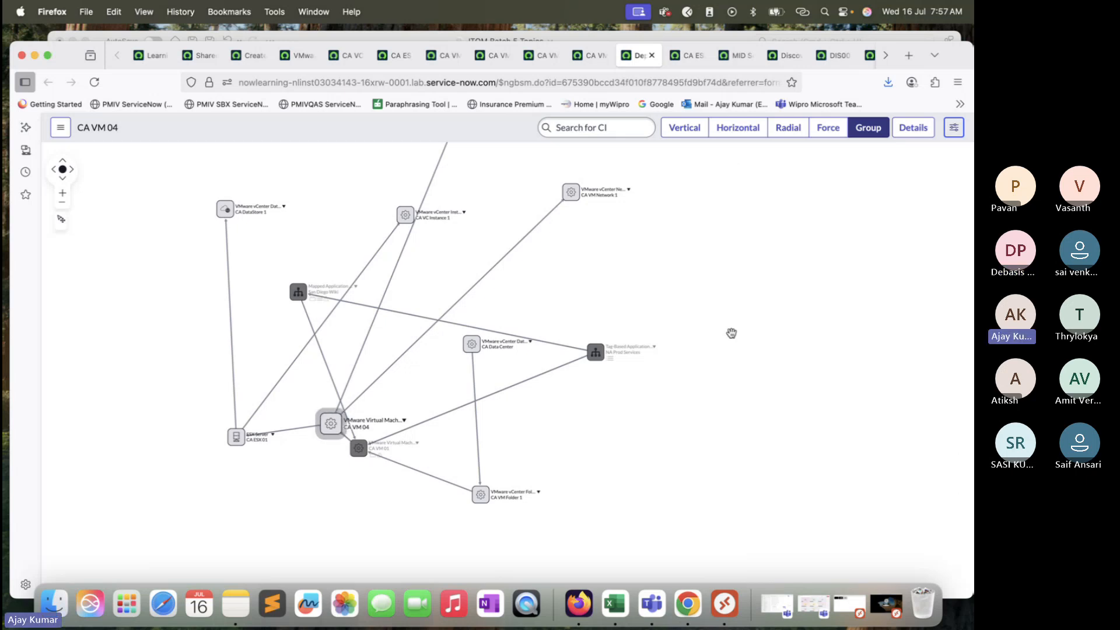
Step: View the CA ESX 01 server record and highlight the name on the CA VM 01 virtual machine record
{"action": "left_click", "coordinate": [394, 59]}
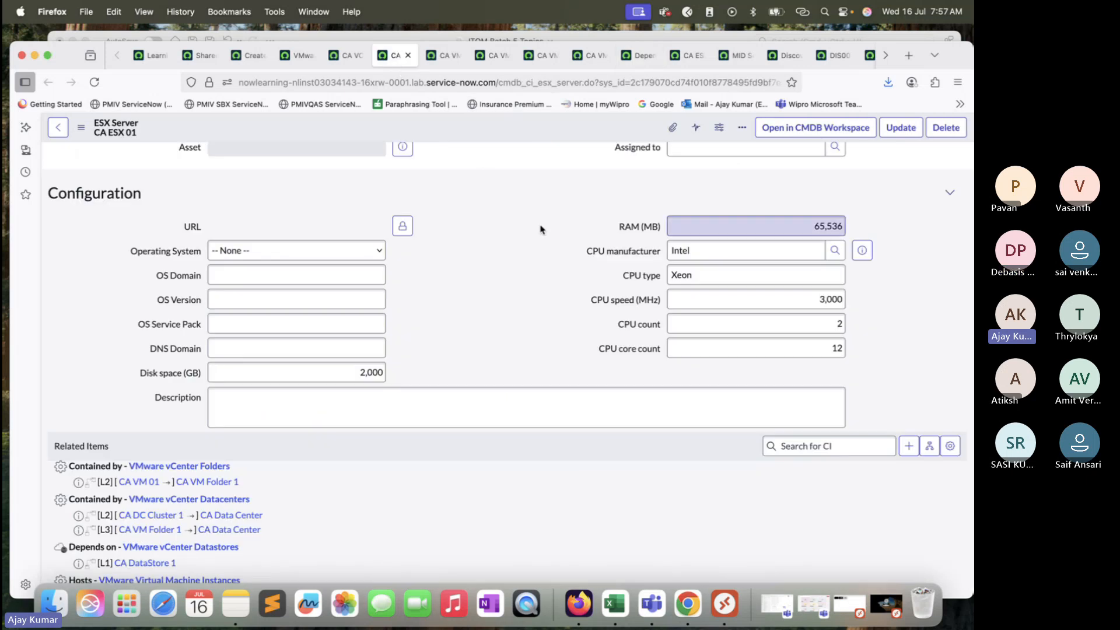
{"action": "left_click", "coordinate": [445, 55]}
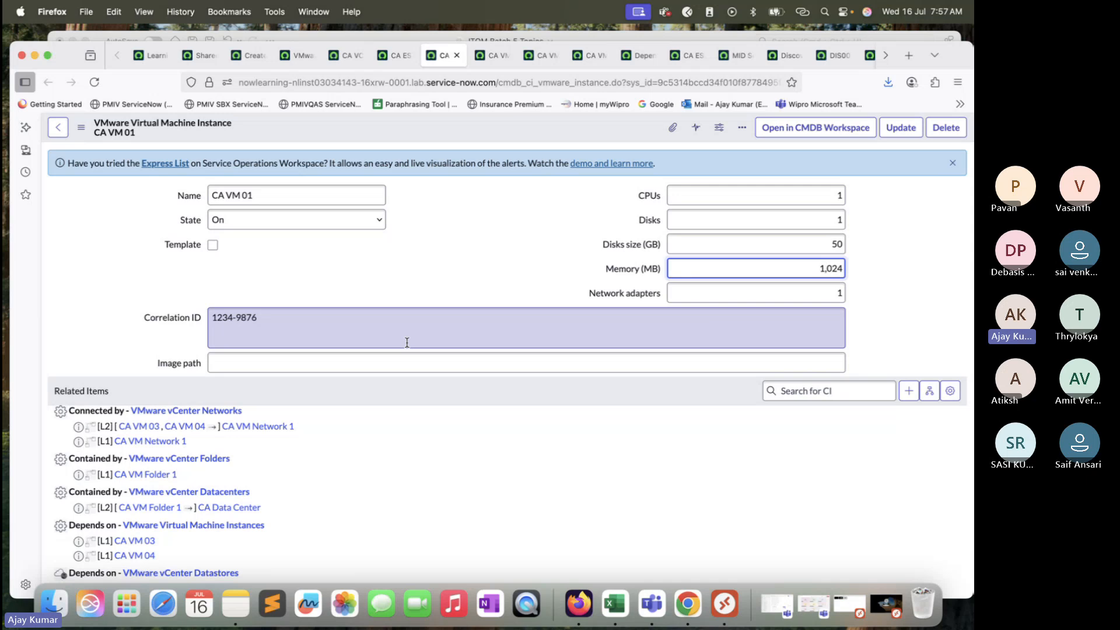
{"action": "left_click", "coordinate": [267, 195]}
{"action": "left_click_drag", "start_coordinate": [267, 195], "coordinate": [191, 199]}
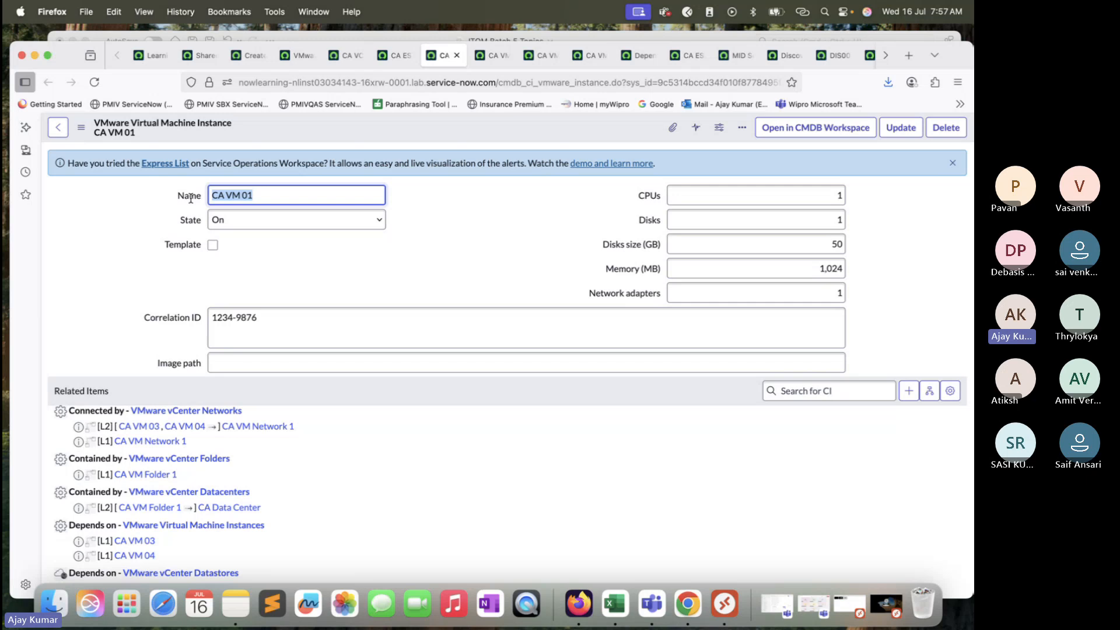
{"action": "left_click", "coordinate": [294, 197]}
{"action": "left_click_drag", "start_coordinate": [282, 199], "coordinate": [205, 196]}
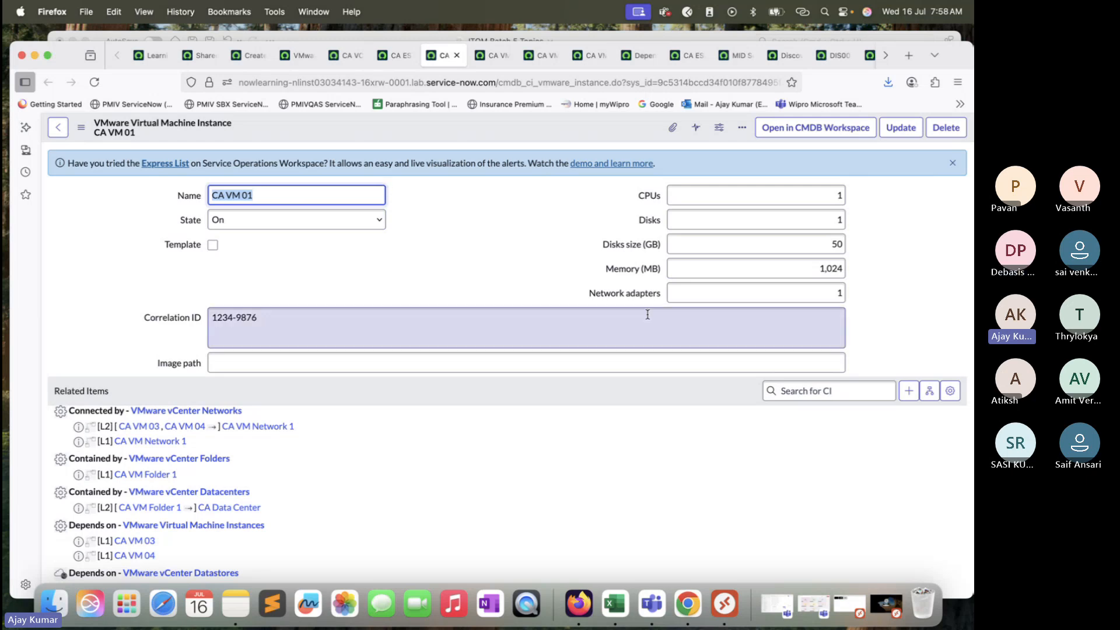
Step: Switch to the ITOM Batch 5 Topics workbook in Excel and review the vCenter, ESX server, virtual machine and operating system cells
{"action": "left_click", "coordinate": [622, 609]}
{"action": "scroll", "coordinate": [520, 344], "scroll_direction": "down", "scroll_amount": 2}
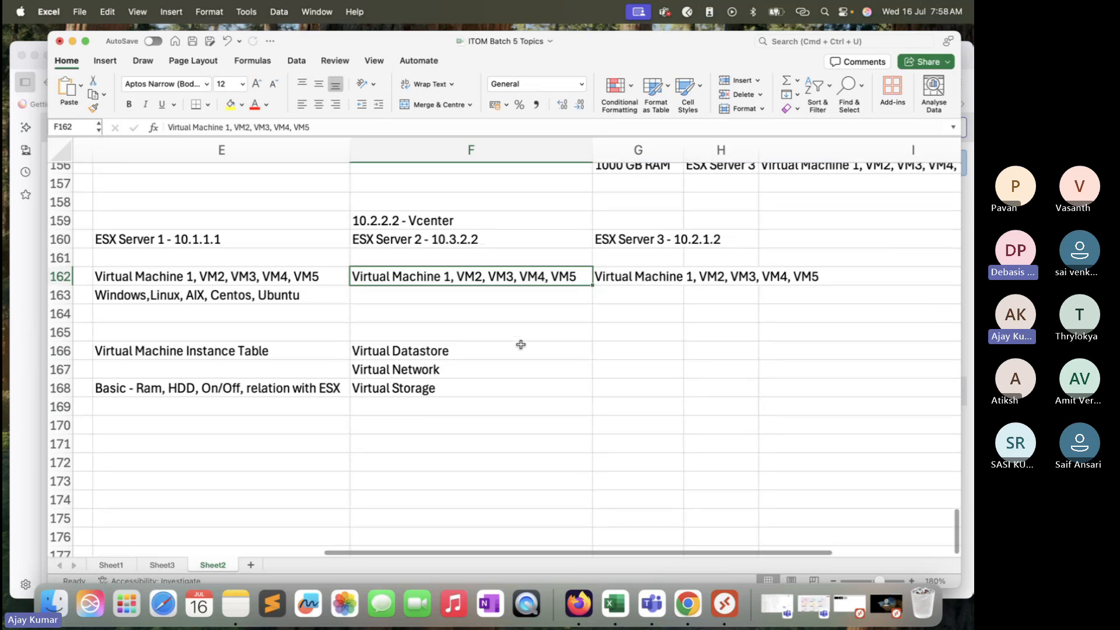
{"action": "left_click", "coordinate": [473, 222]}
{"action": "left_click", "coordinate": [476, 237]}
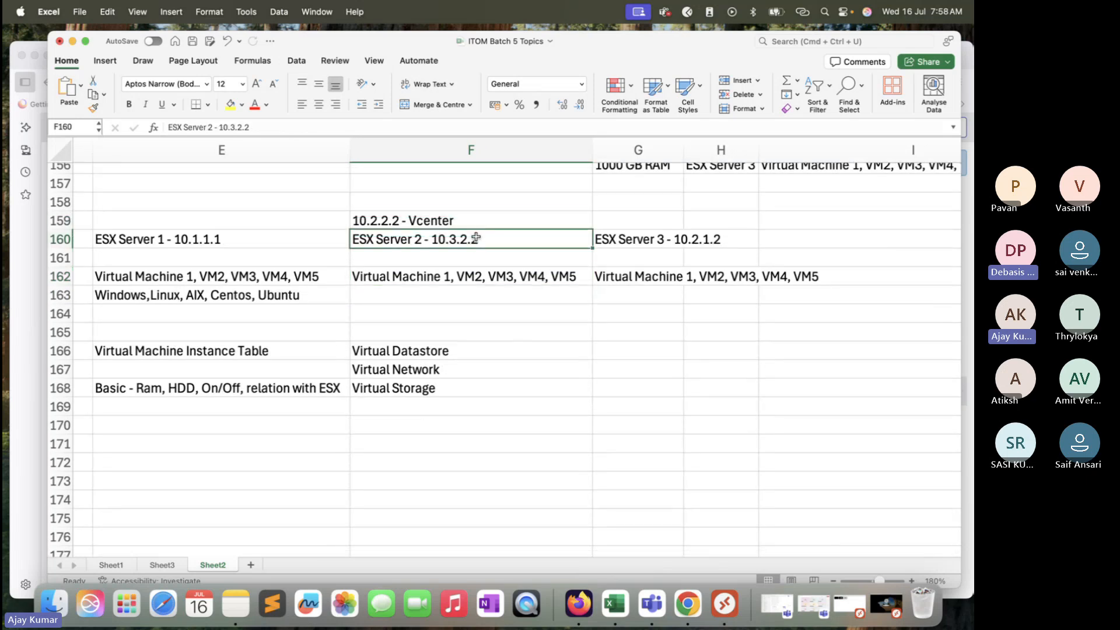
{"action": "left_click", "coordinate": [462, 279]}
{"action": "left_click", "coordinate": [325, 287]}
{"action": "left_click", "coordinate": [425, 303]}
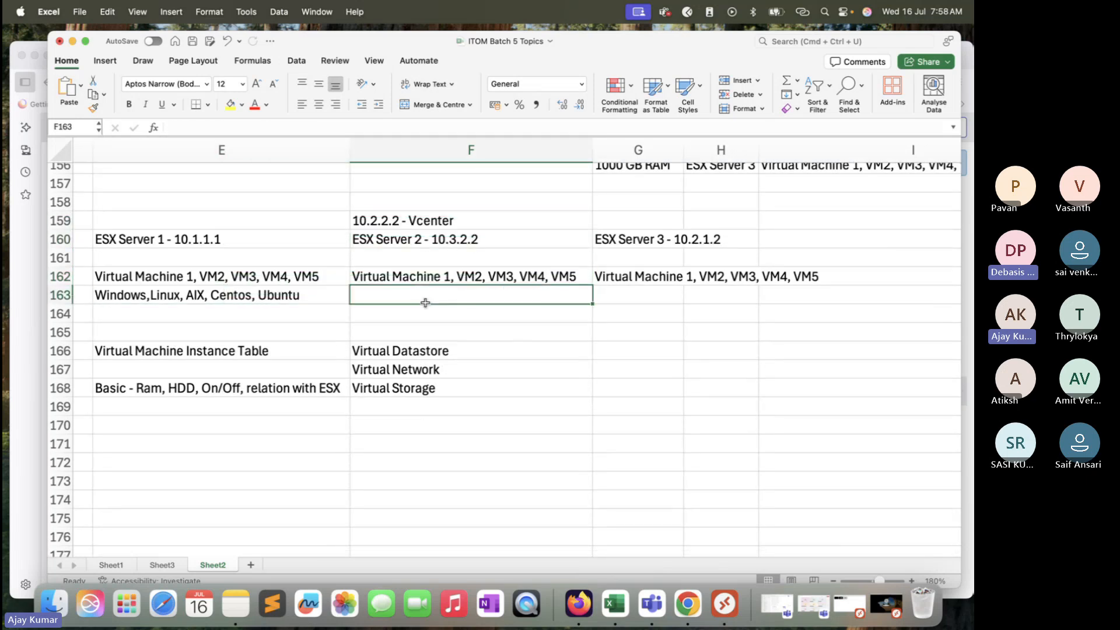
Step: Enter Windows, App and Data in cells F163 to F165 and highlight the vCenter-to-data block F159:F165
{"action": "type", "text": "Windows"}
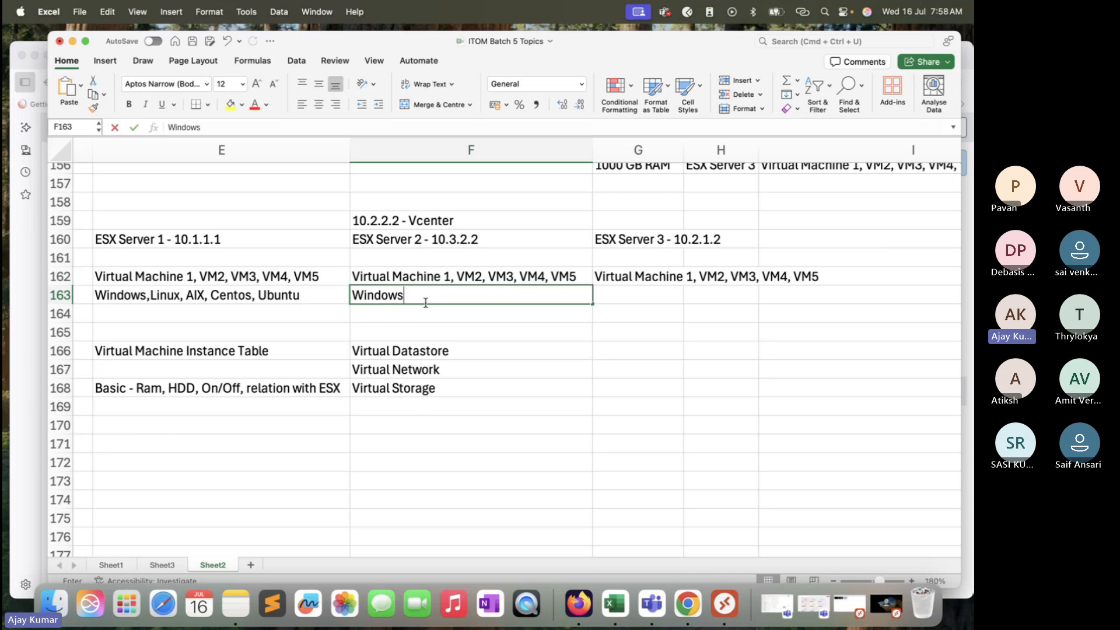
{"action": "key", "text": "Return"}
{"action": "type", "text": "App"}
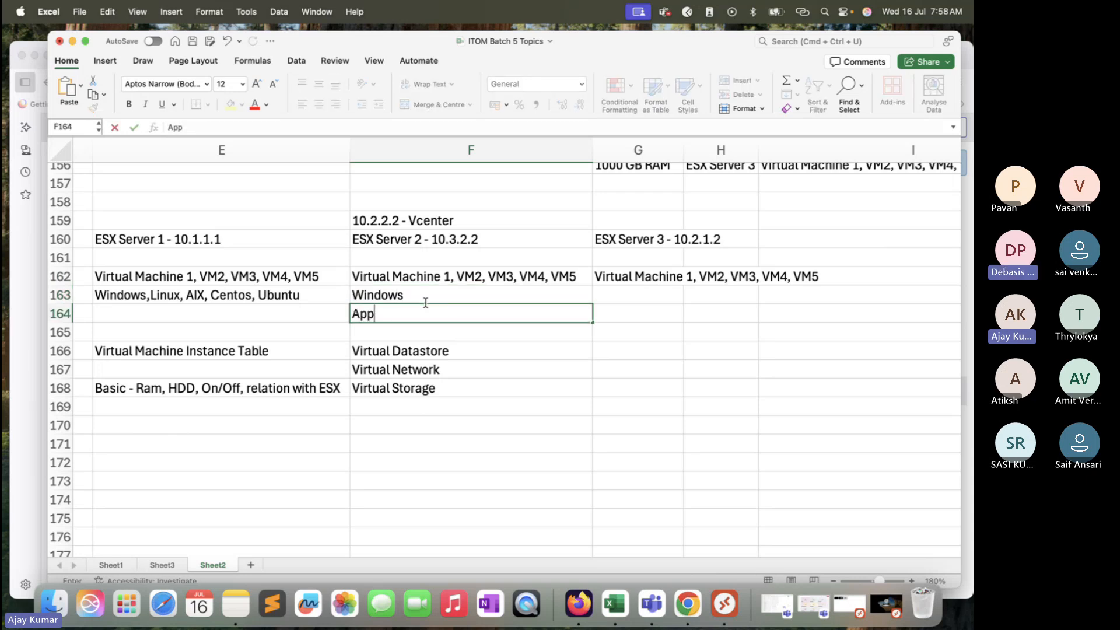
{"action": "key", "text": "Return"}
{"action": "type", "text": "Data"}
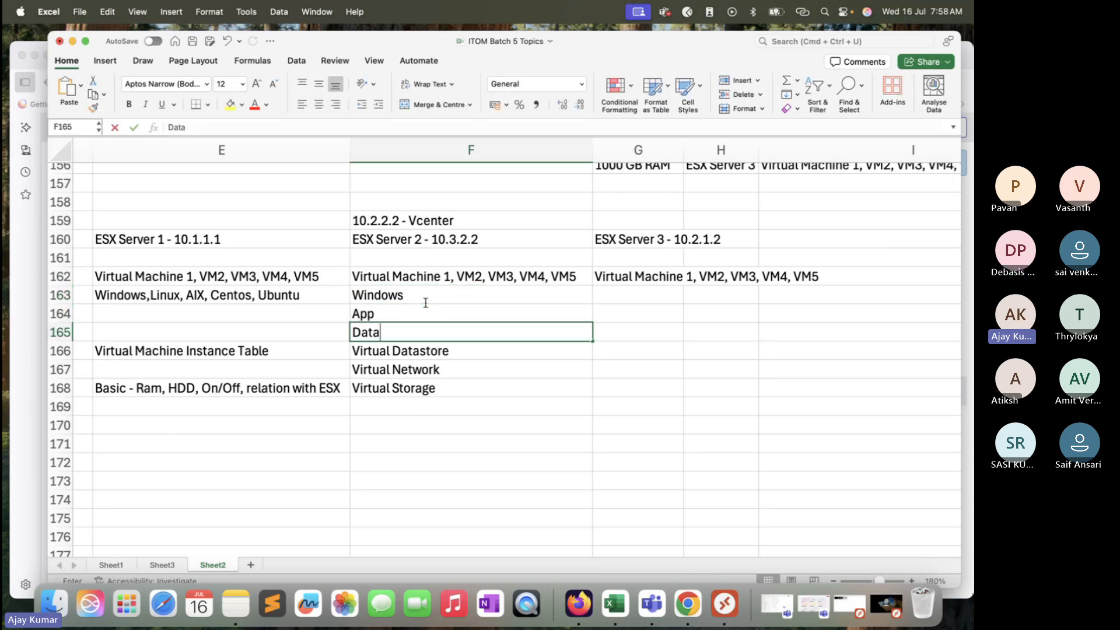
{"action": "left_click_drag", "start_coordinate": [459, 223], "coordinate": [459, 332]}
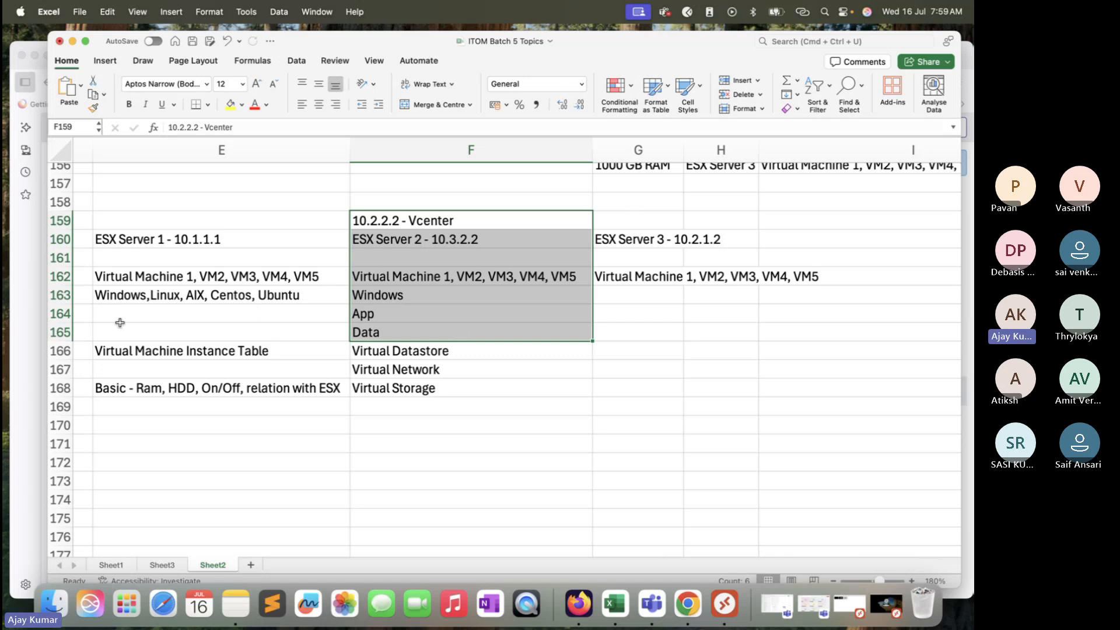
Step: Switch to Firefox and open the full VMware virtual machine instance list by changing the record address to cmdb_ci_vmware_instance_list.do
{"action": "left_click", "coordinate": [24, 314]}
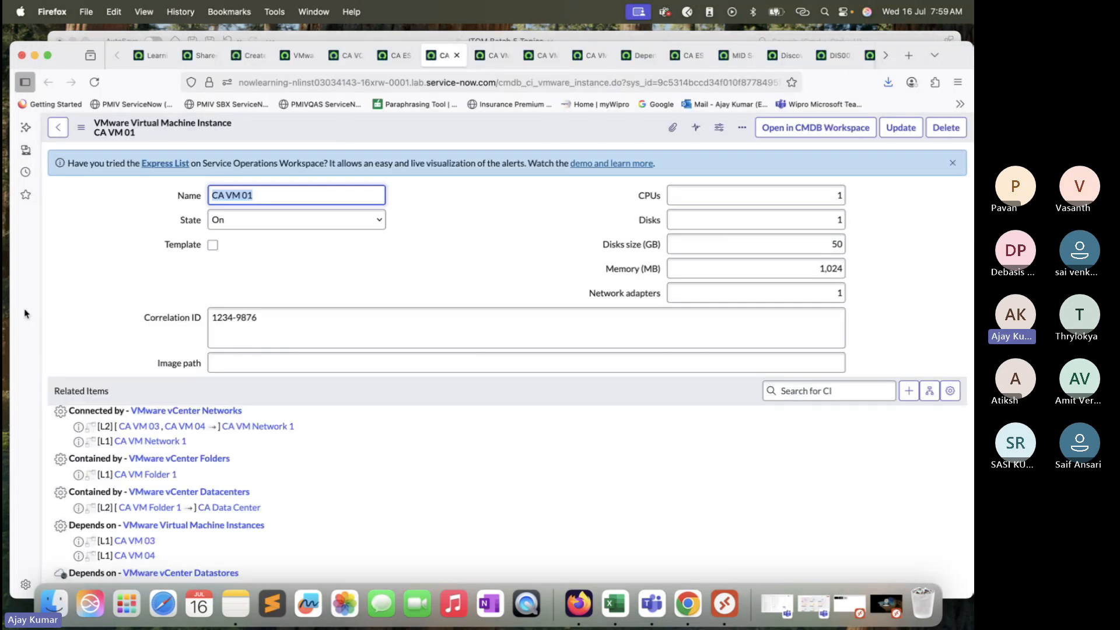
{"action": "left_click", "coordinate": [607, 84]}
{"action": "left_click", "coordinate": [607, 84]}
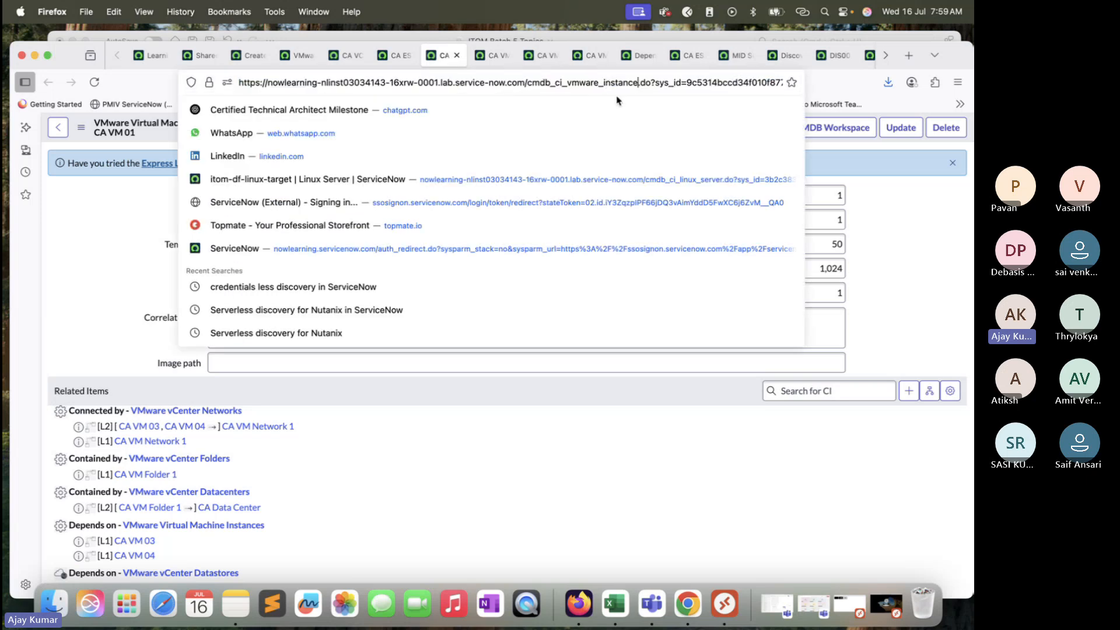
{"action": "type", "text": "_list"}
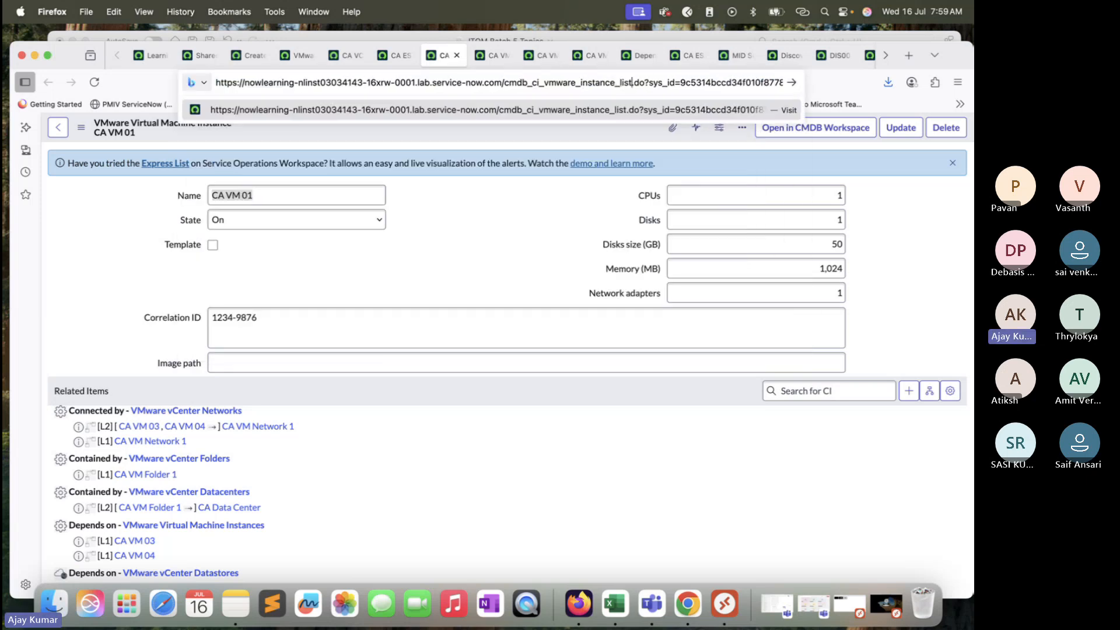
{"action": "key", "text": "Return"}
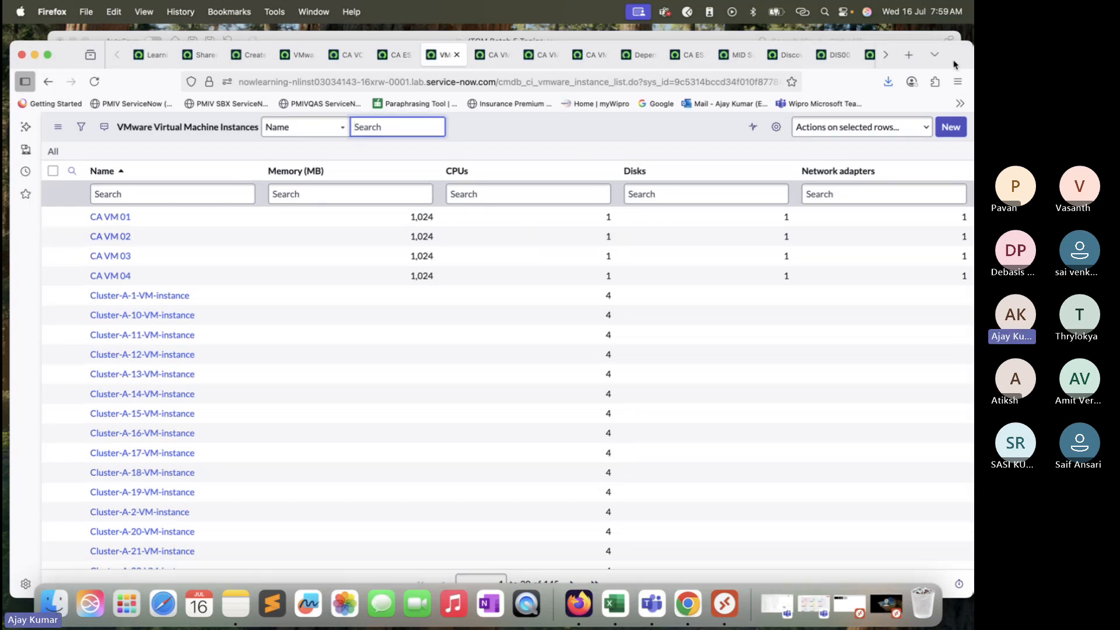
Step: Review the VMware Virtual Machine Instances list and its record range, and view the CI Relationship record for CA VM 04
{"action": "left_click_drag", "start_coordinate": [953, 53], "coordinate": [954, 37]}
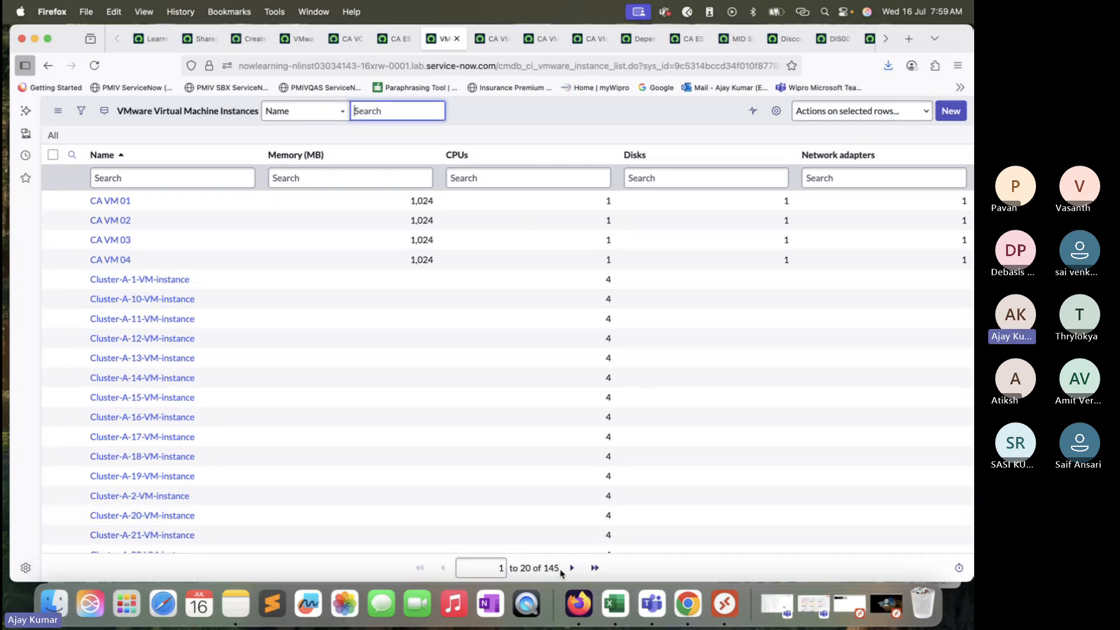
{"action": "scroll", "coordinate": [222, 388], "scroll_direction": "down", "scroll_amount": 2}
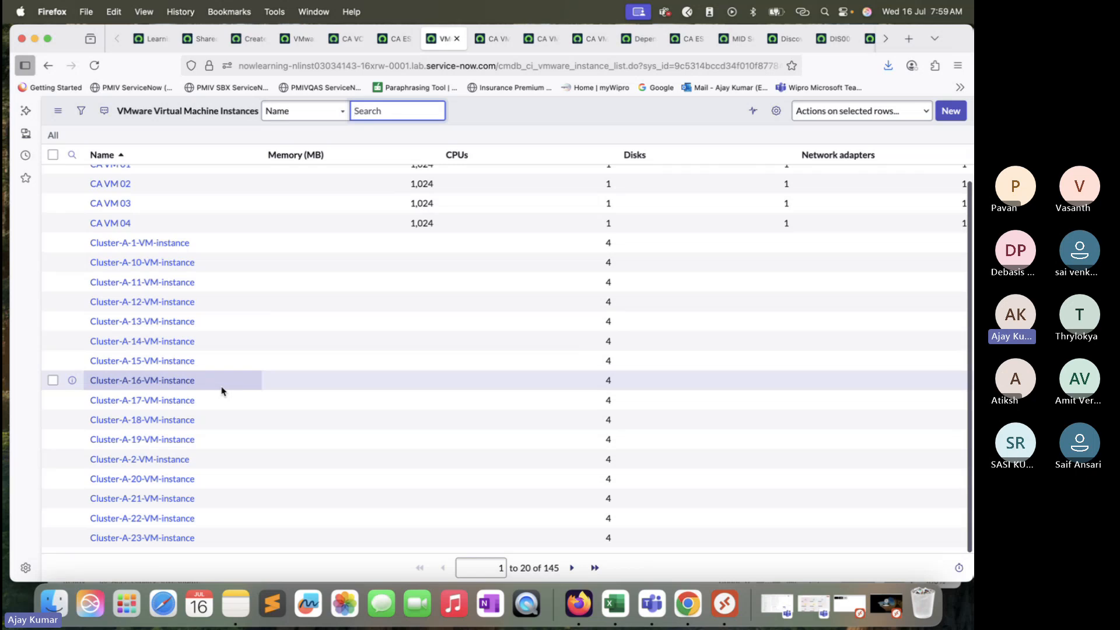
{"action": "scroll", "coordinate": [222, 390], "scroll_direction": "up", "scroll_amount": 2}
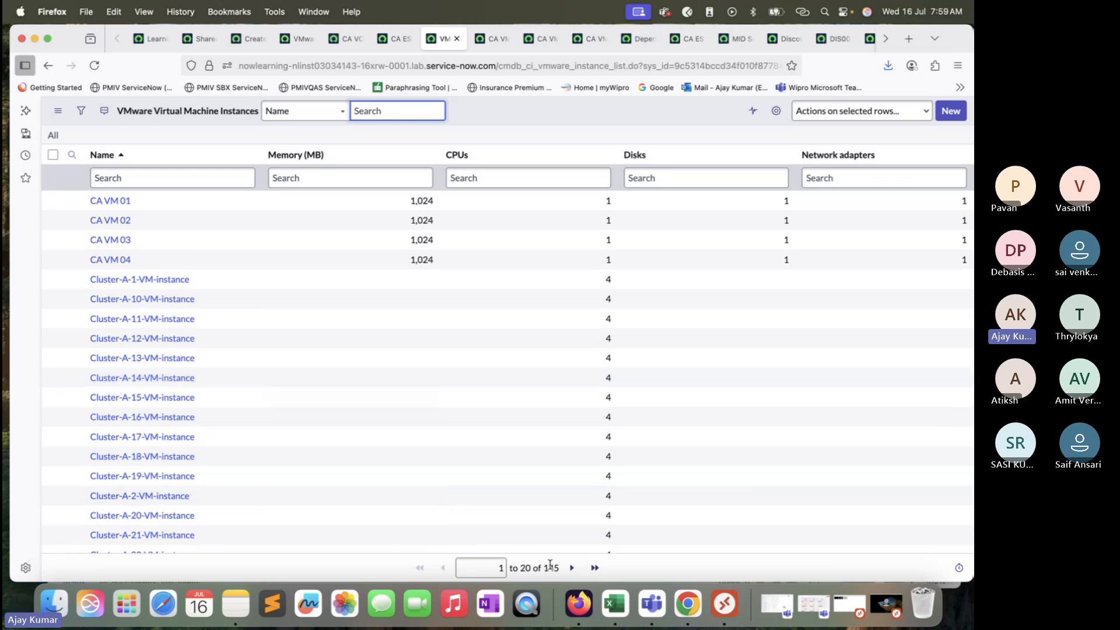
{"action": "left_click_drag", "start_coordinate": [561, 568], "coordinate": [500, 562]}
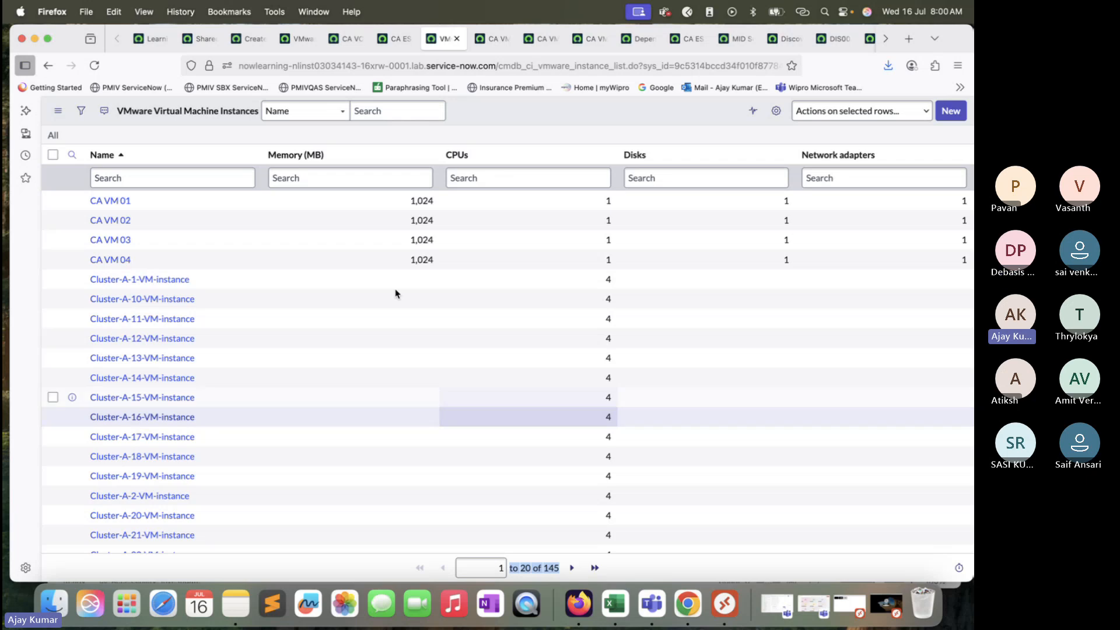
{"action": "left_click", "coordinate": [192, 44]}
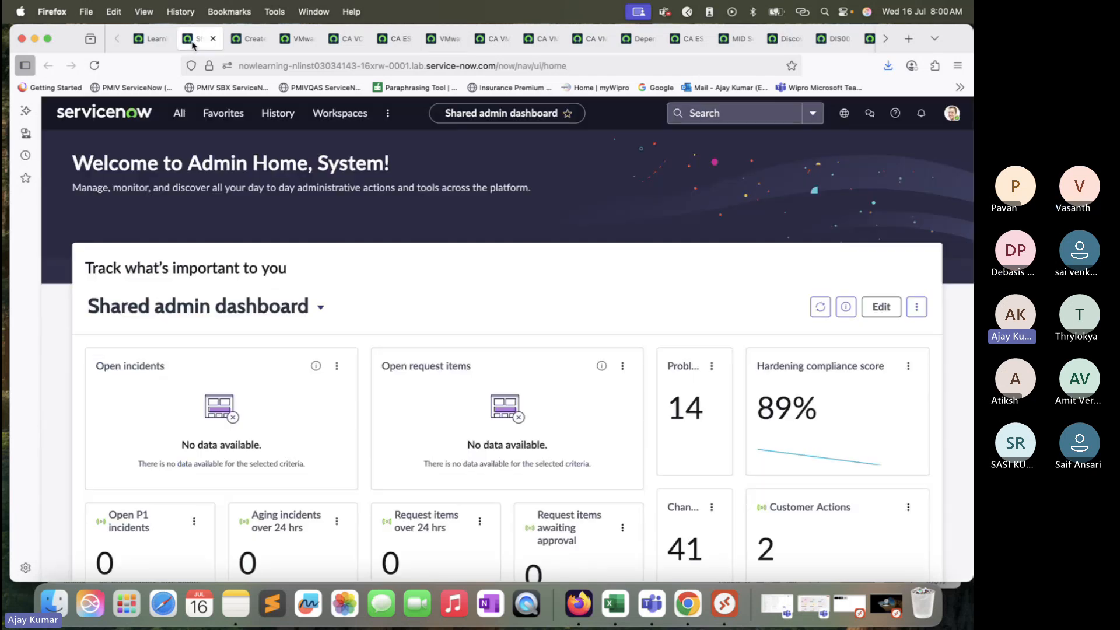
{"action": "left_click", "coordinate": [248, 38]}
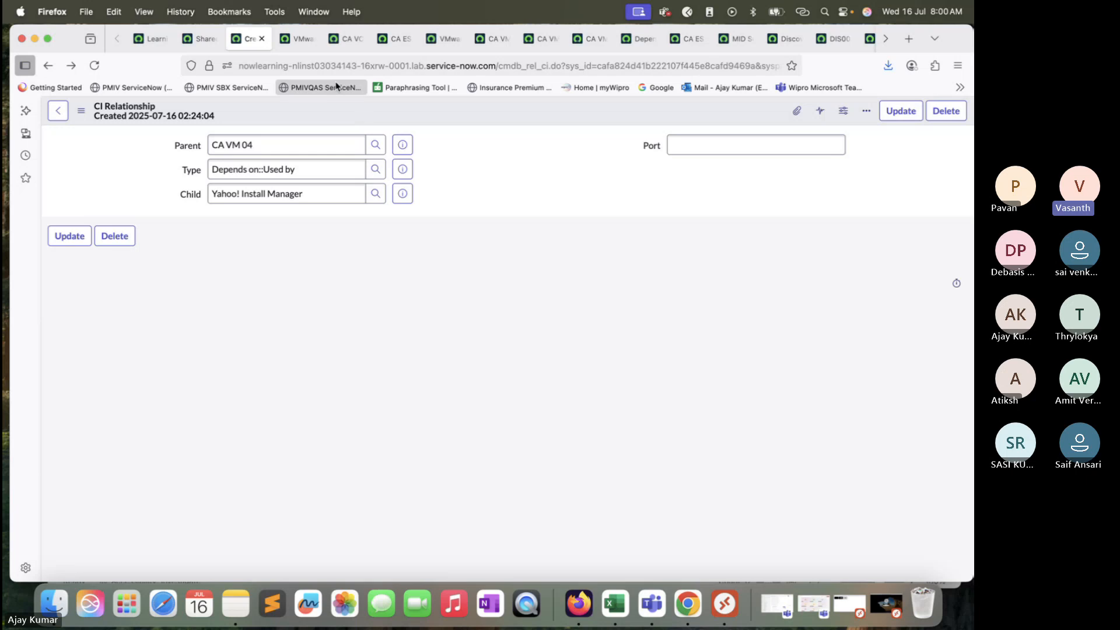
Step: Switch to the Excel workbook and review the ESX Server 2 column from the vCenter down to the Windows, App and Data cells
{"action": "left_click", "coordinate": [615, 601]}
{"action": "left_click", "coordinate": [527, 388]}
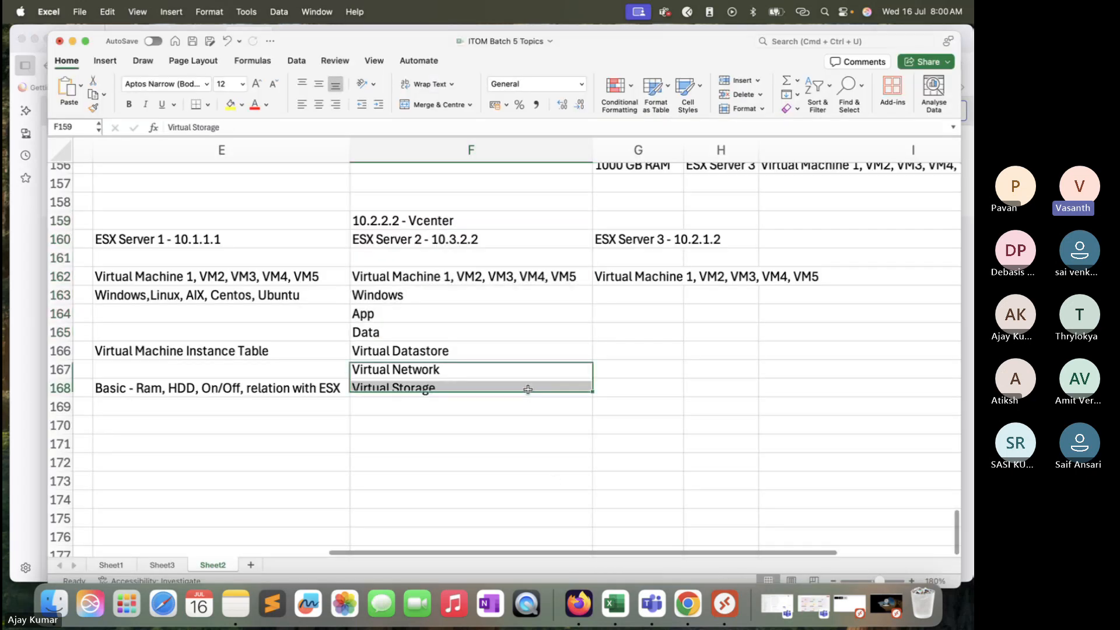
{"action": "left_click_drag", "start_coordinate": [467, 220], "coordinate": [476, 325]}
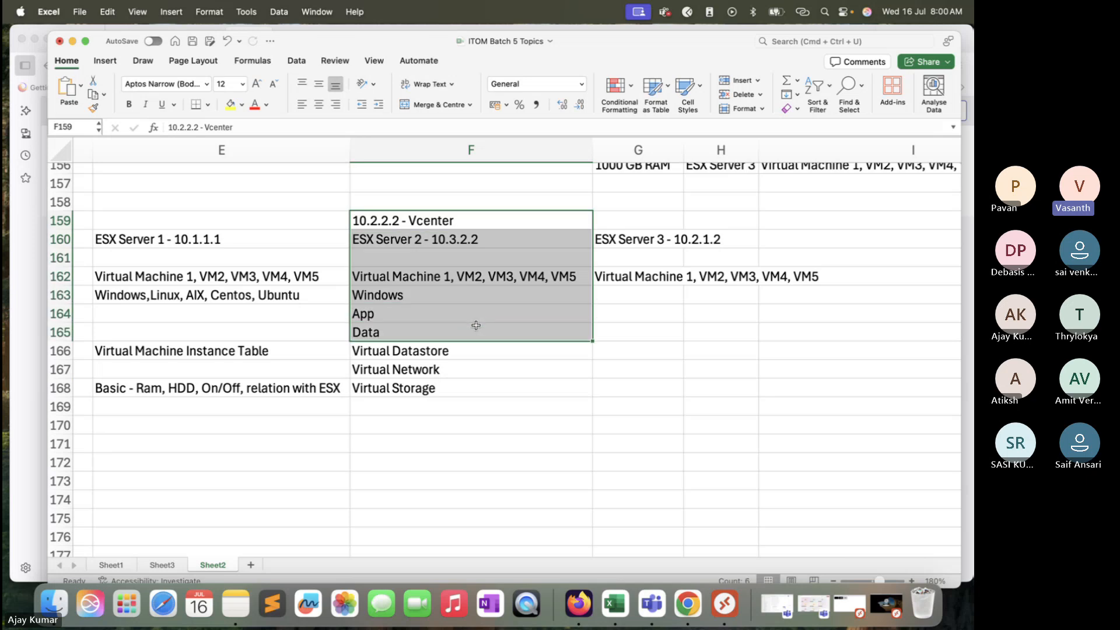
{"action": "left_click", "coordinate": [454, 279]}
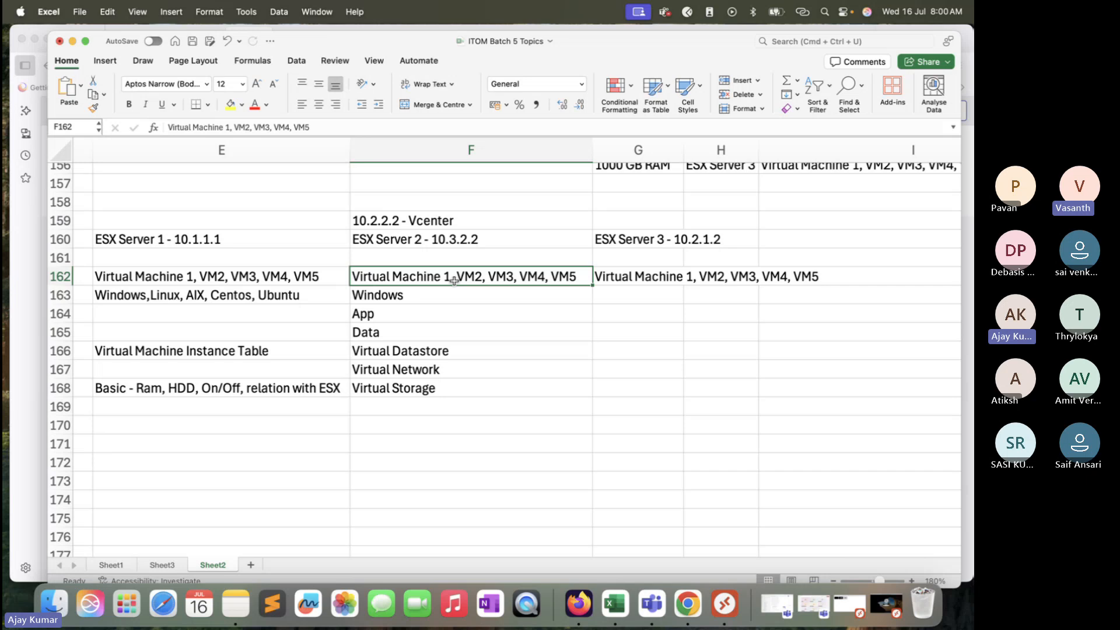
{"action": "left_click", "coordinate": [446, 296]}
{"action": "left_click", "coordinate": [444, 331]}
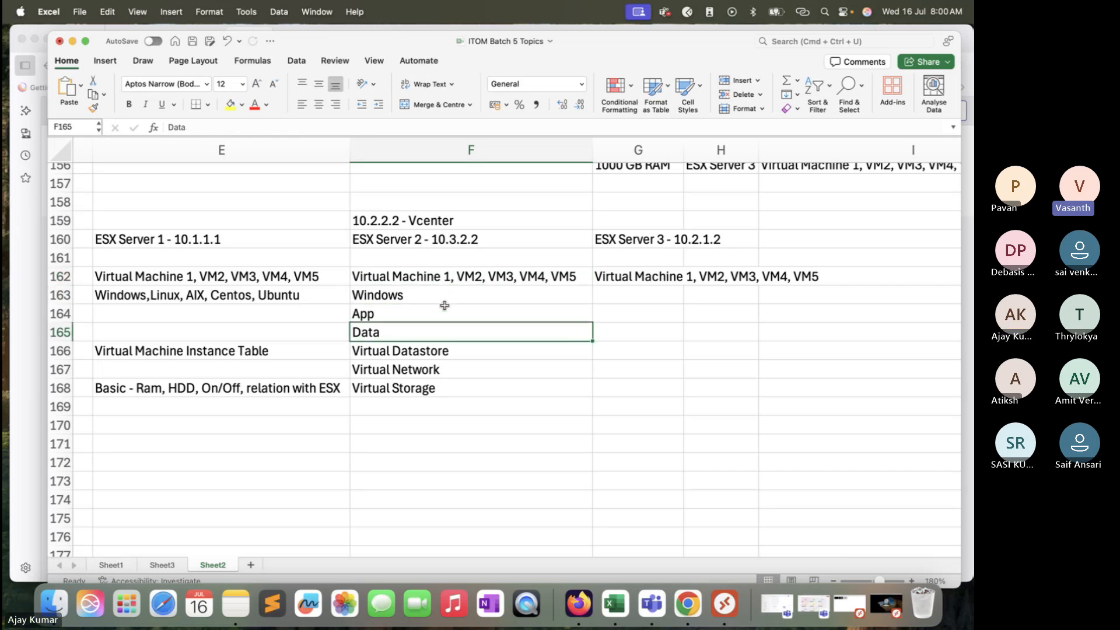
{"action": "left_click_drag", "start_coordinate": [445, 295], "coordinate": [450, 330]}
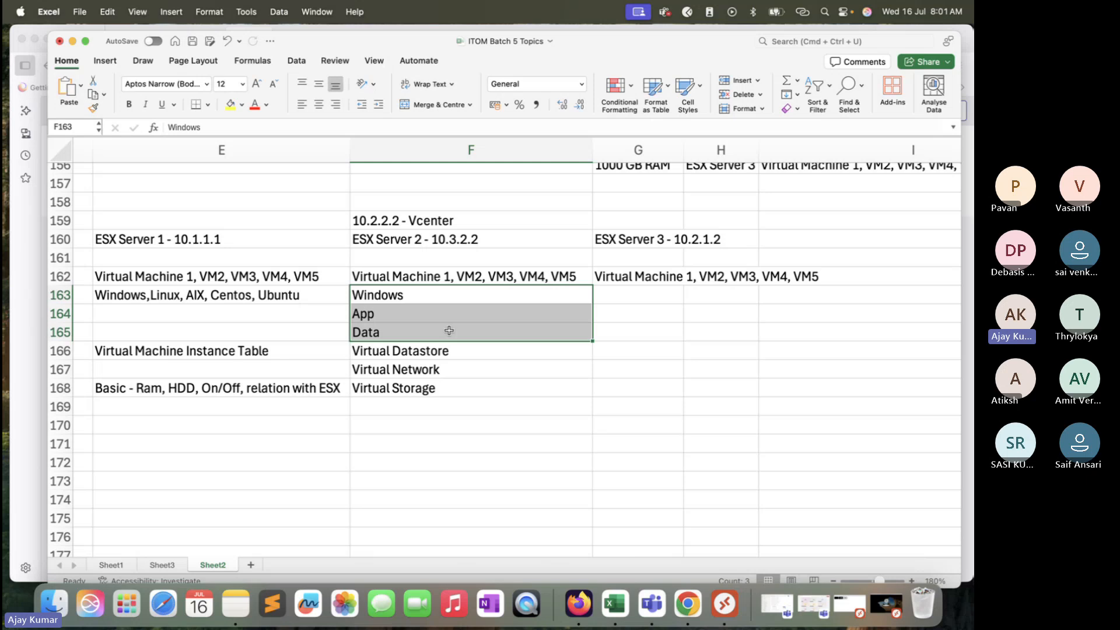
Step: Enter the IP address 10.2.2.2 in cell E172 and fill the series down to 10.2.2.35 in E205
{"action": "scroll", "coordinate": [460, 364], "scroll_direction": "down", "scroll_amount": 5}
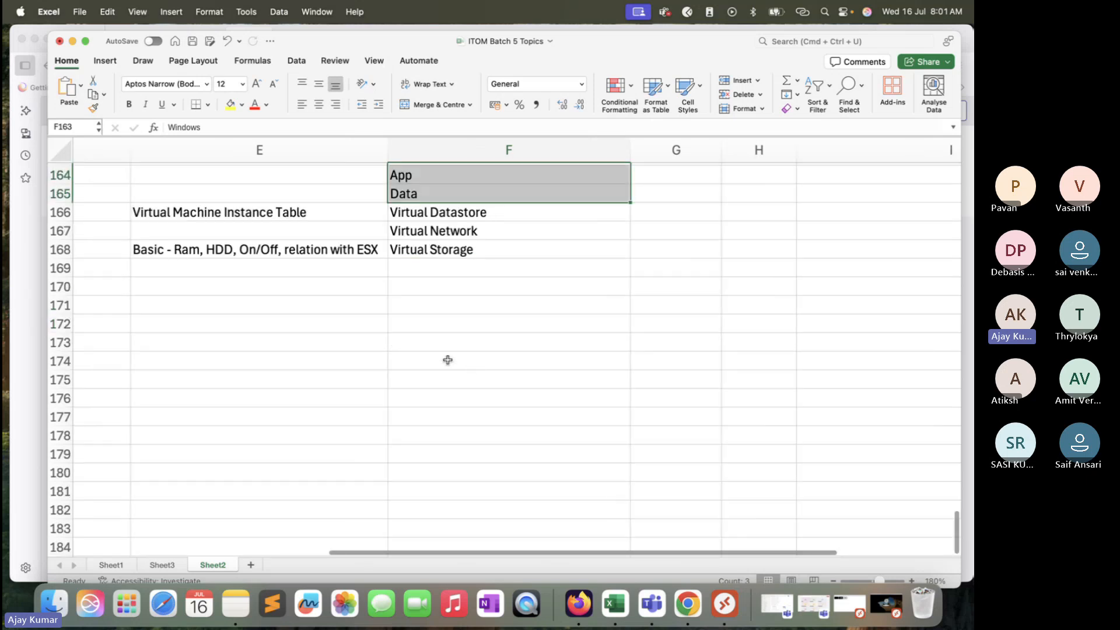
{"action": "left_click", "coordinate": [333, 328]}
{"action": "type", "text": "10."}
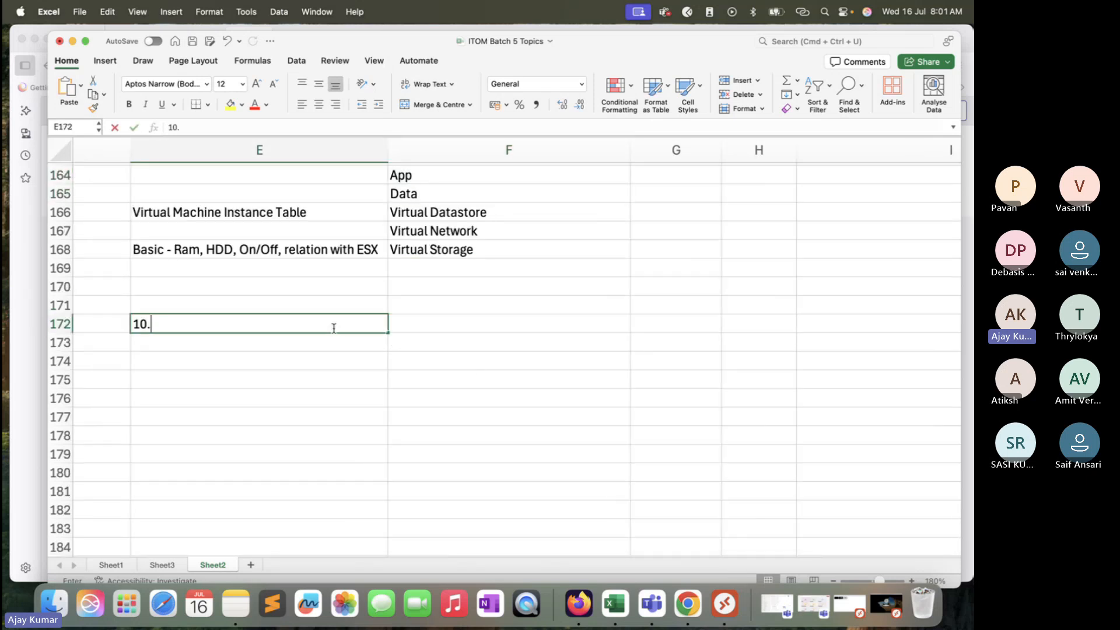
{"action": "type", "text": "2.2.2"}
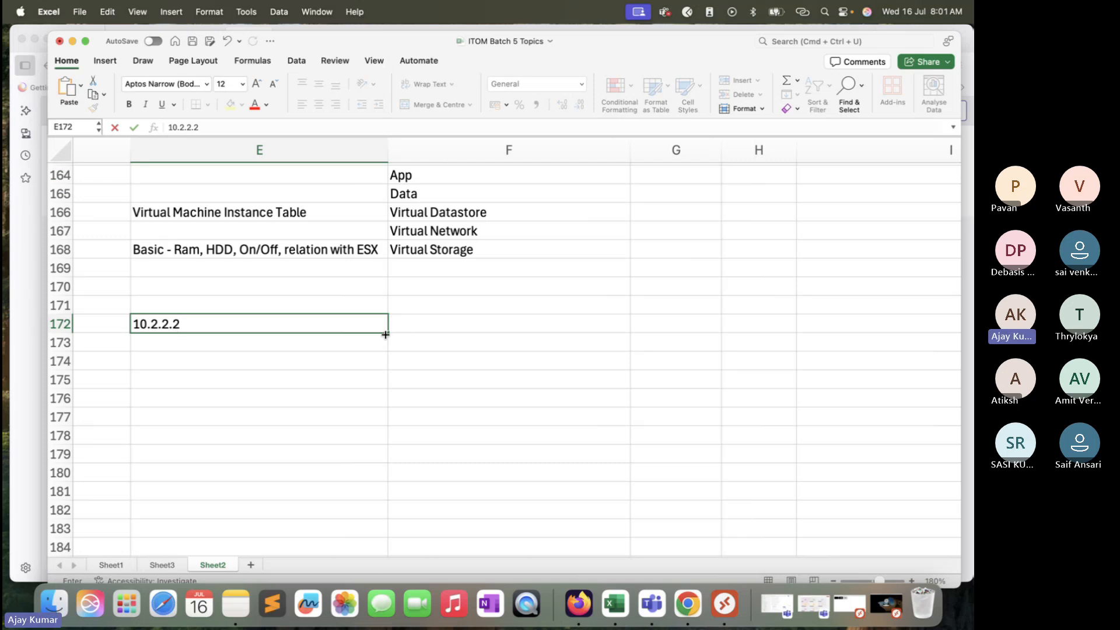
{"action": "left_click_drag", "start_coordinate": [385, 334], "coordinate": [388, 539]}
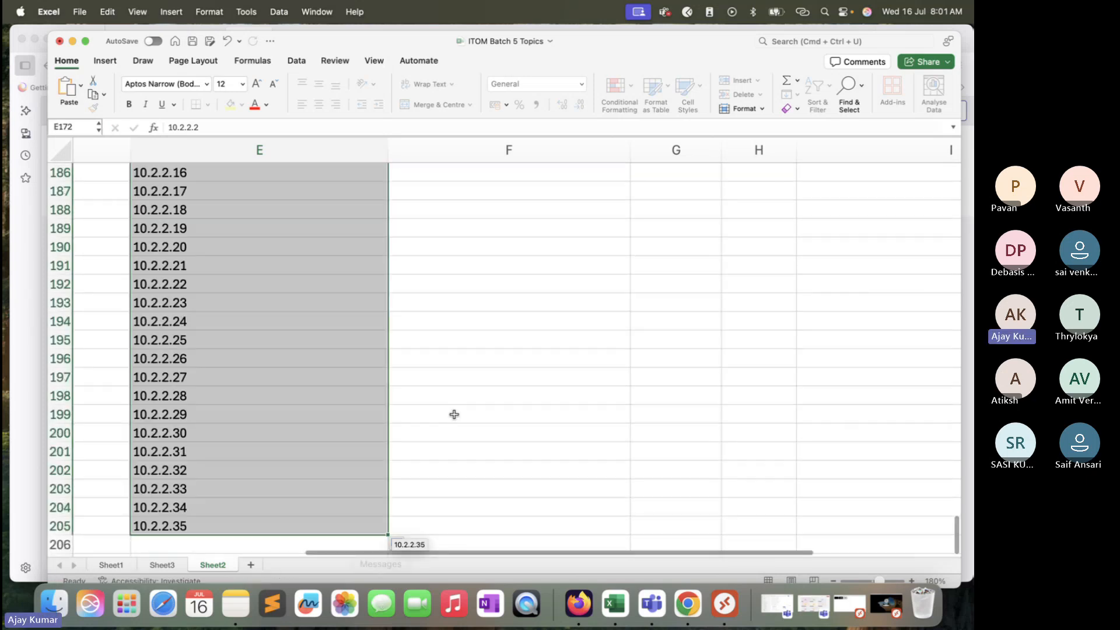
Step: Enter Windows beside 10.2.2.2 in cell F172 and fill it down to F187
{"action": "scroll", "coordinate": [454, 414], "scroll_direction": "up", "scroll_amount": 5}
{"action": "left_click", "coordinate": [463, 214]}
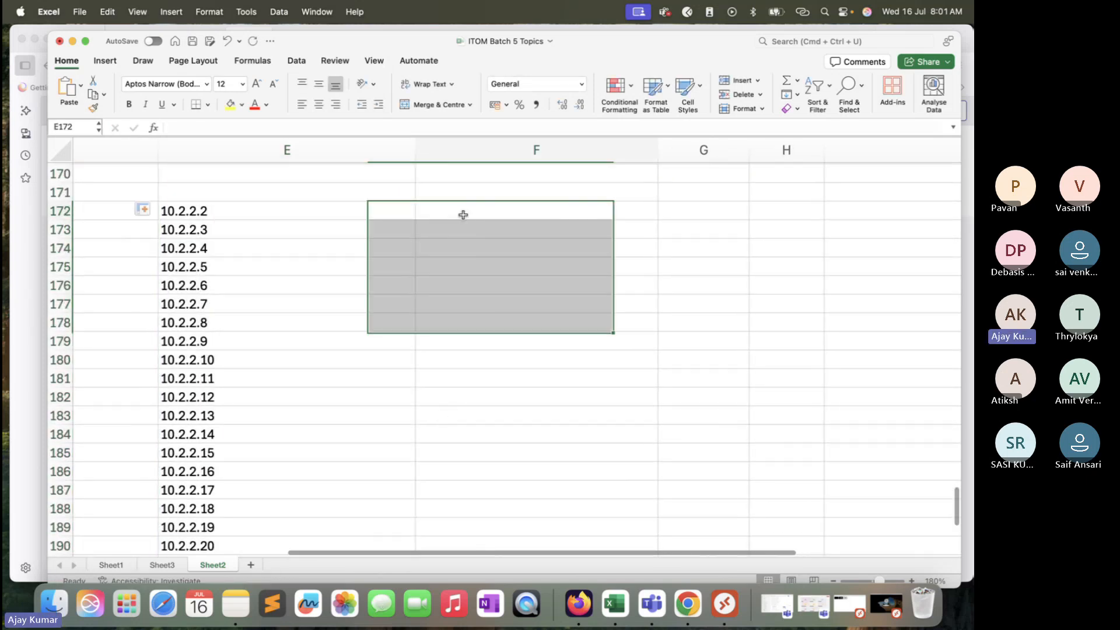
{"action": "type", "text": "Windows"}
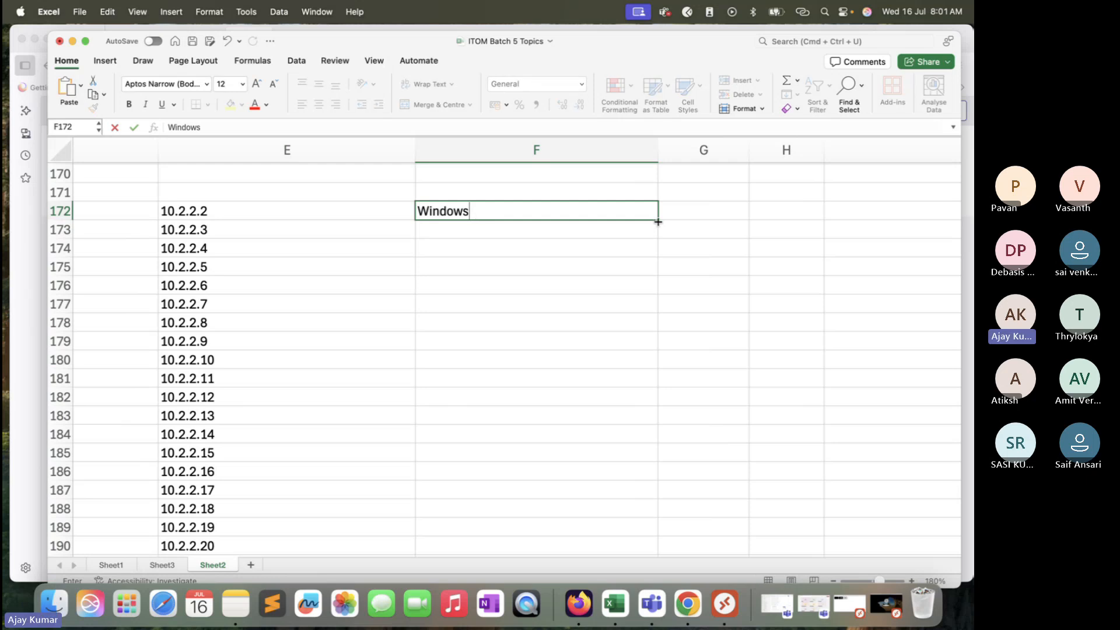
{"action": "left_click_drag", "start_coordinate": [659, 221], "coordinate": [625, 499]}
Step: Enter Linux beside 10.2.2.18 in cell F188 and fill it down to F194
{"action": "scroll", "coordinate": [544, 430], "scroll_direction": "down", "scroll_amount": 3}
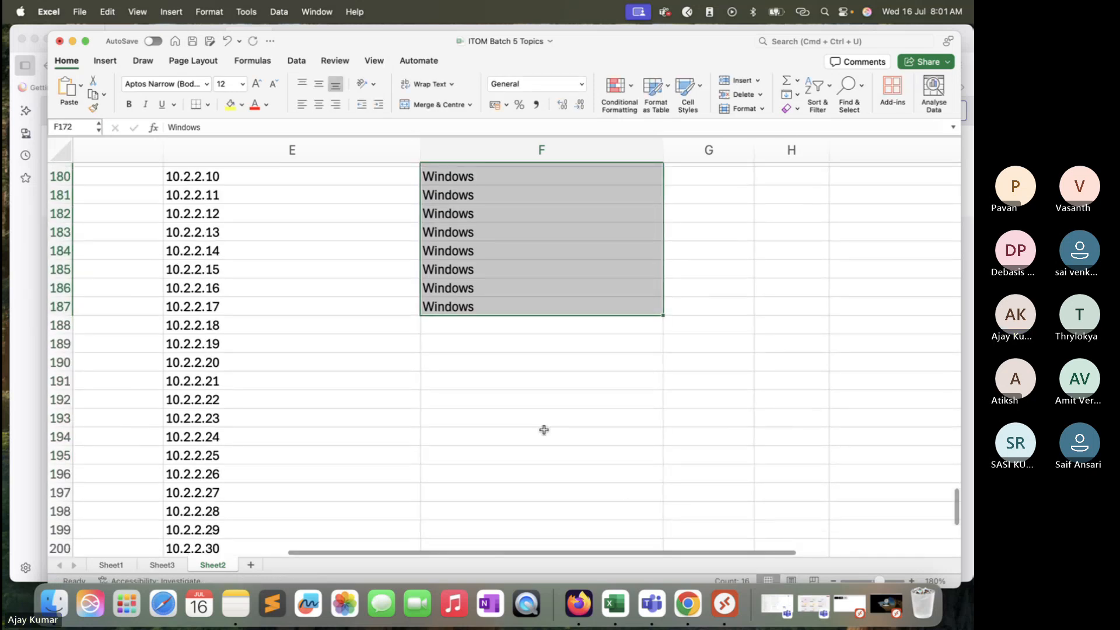
{"action": "left_click", "coordinate": [485, 329]}
{"action": "type", "text": "Linu"}
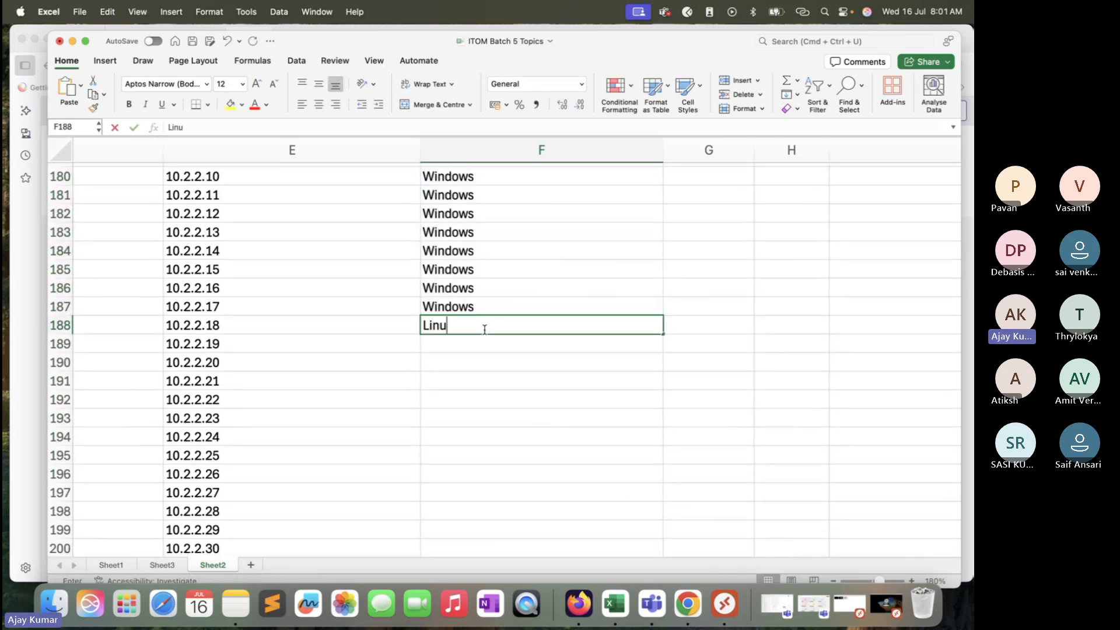
{"action": "type", "text": "x"}
{"action": "left_click_drag", "start_coordinate": [663, 334], "coordinate": [636, 442]}
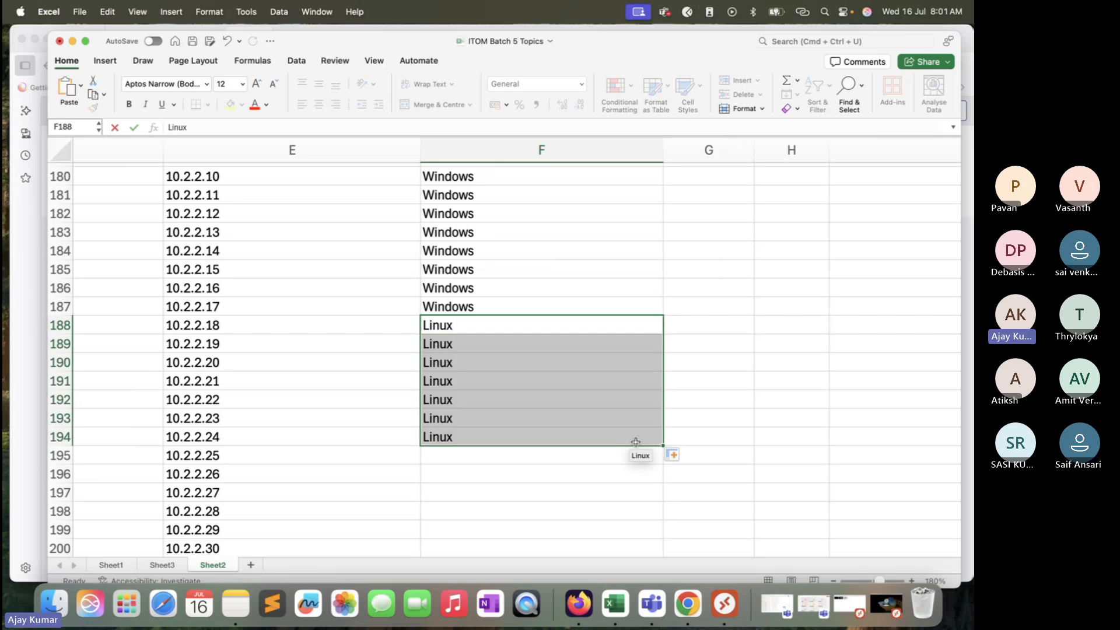
Step: Enter AIX beside 10.2.2.25 in cell F195 and fill it down to F202
{"action": "scroll", "coordinate": [636, 442], "scroll_direction": "down", "scroll_amount": 5}
{"action": "scroll", "coordinate": [583, 350], "scroll_direction": "up", "scroll_amount": 2}
{"action": "left_click", "coordinate": [461, 250]}
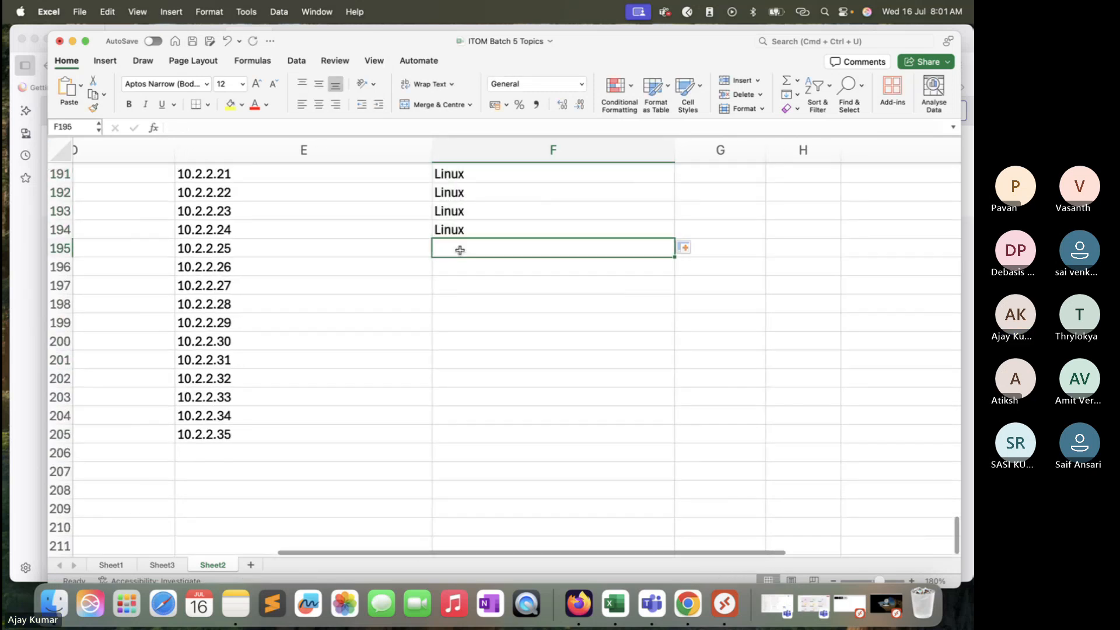
{"action": "type", "text": "AIX"}
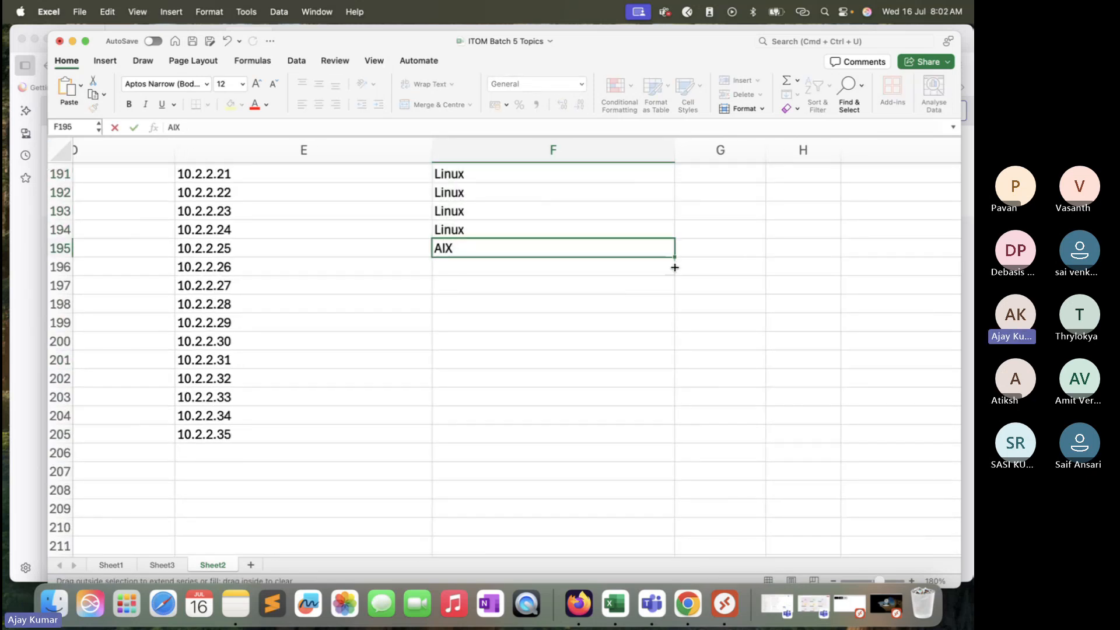
{"action": "left_click_drag", "start_coordinate": [675, 267], "coordinate": [653, 385]}
Step: Enter Ubuntu beside 10.2.2.33 in cell F203 and fill it down to F205
{"action": "left_click", "coordinate": [537, 400]}
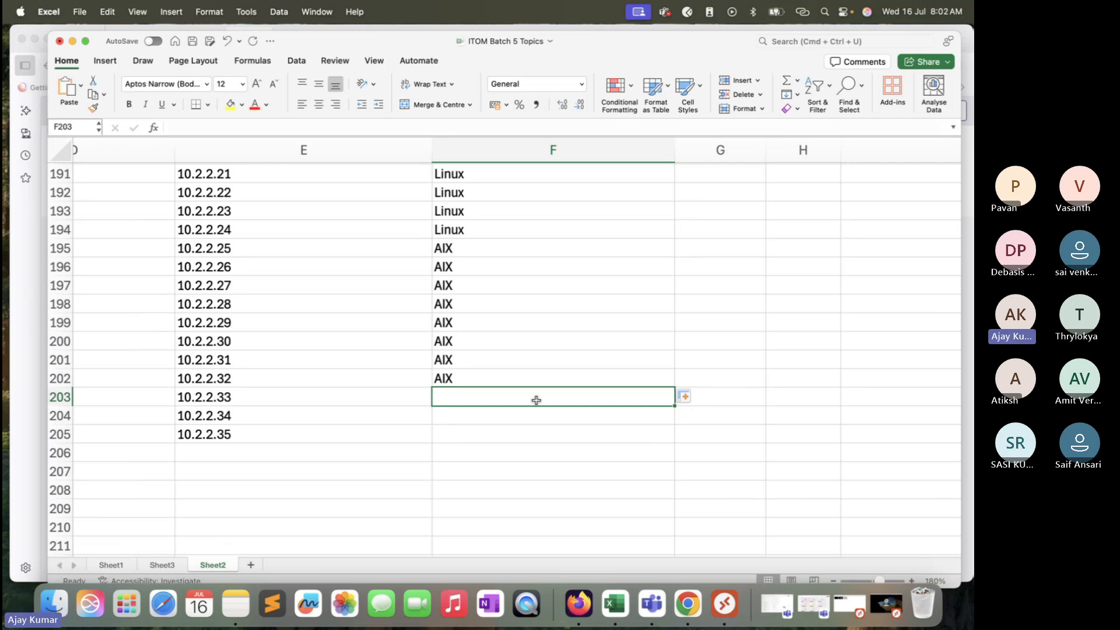
{"action": "type", "text": "Un"}
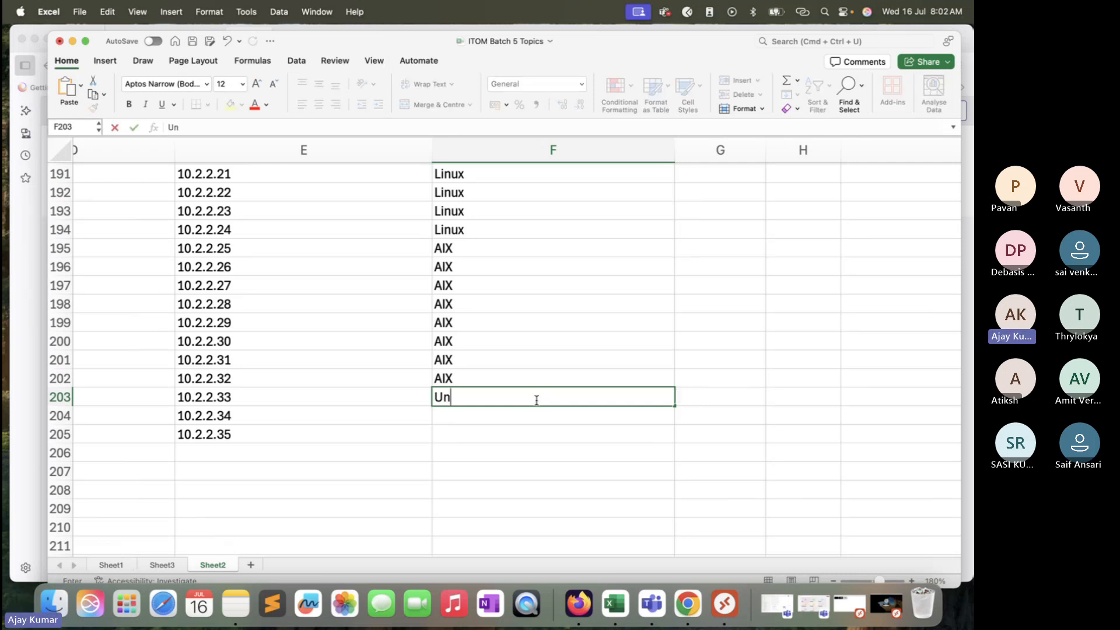
{"action": "key", "text": "BackSpace"}
{"action": "type", "text": "buntu"}
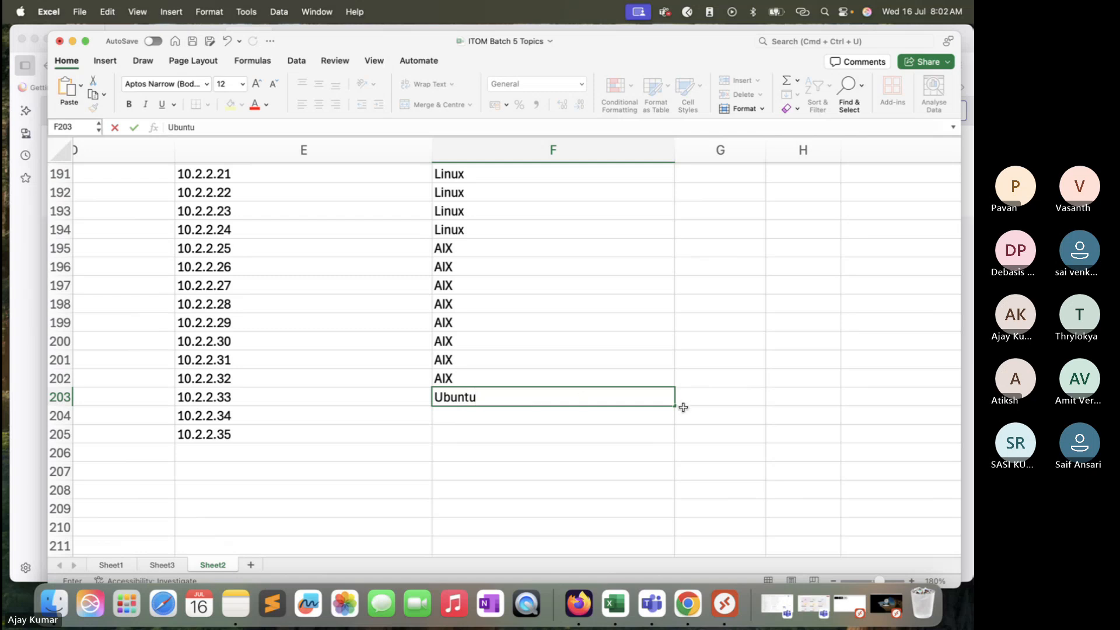
{"action": "left_click_drag", "start_coordinate": [675, 406], "coordinate": [677, 443]}
Step: Copy the IP address and operating system list from E172:F205 of Sheet2 to cell A1 of a new sheet
{"action": "scroll", "coordinate": [466, 332], "scroll_direction": "up", "scroll_amount": 10}
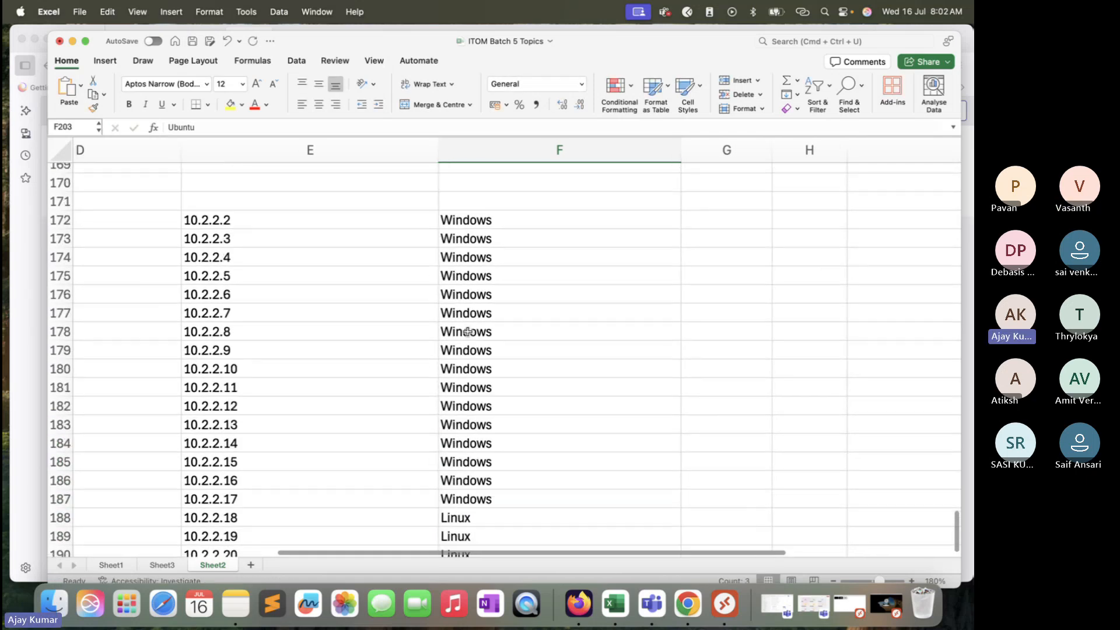
{"action": "left_click", "coordinate": [403, 270]}
{"action": "key", "text": "shift+Right"}
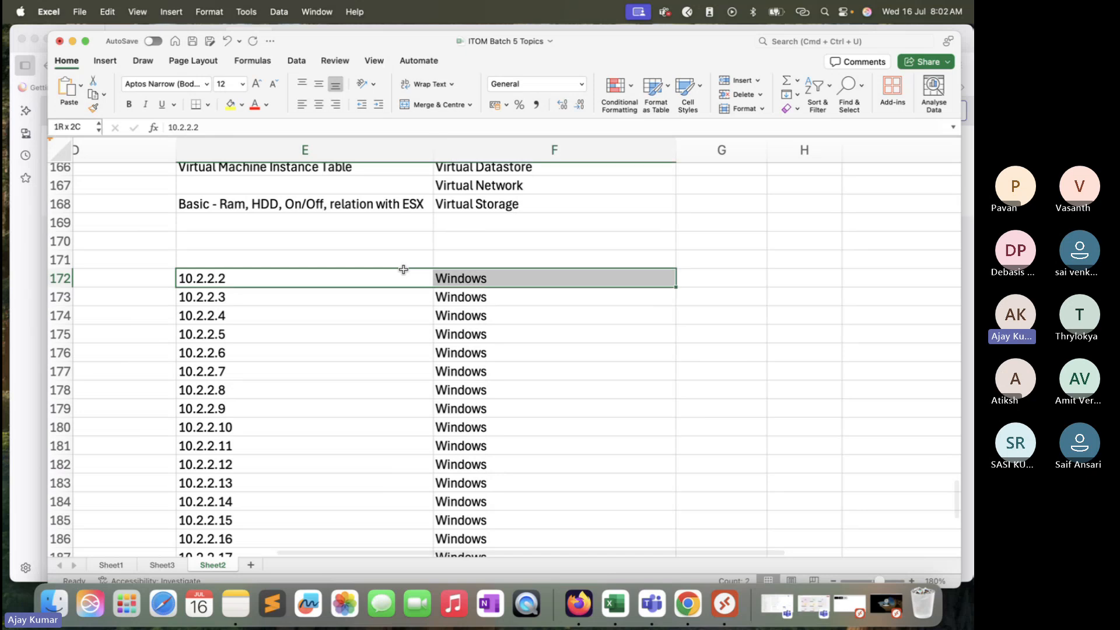
{"action": "key", "text": "shift+super+Down"}
{"action": "key", "text": "super+c"}
{"action": "scroll", "coordinate": [328, 497], "scroll_direction": "up", "scroll_amount": 8}
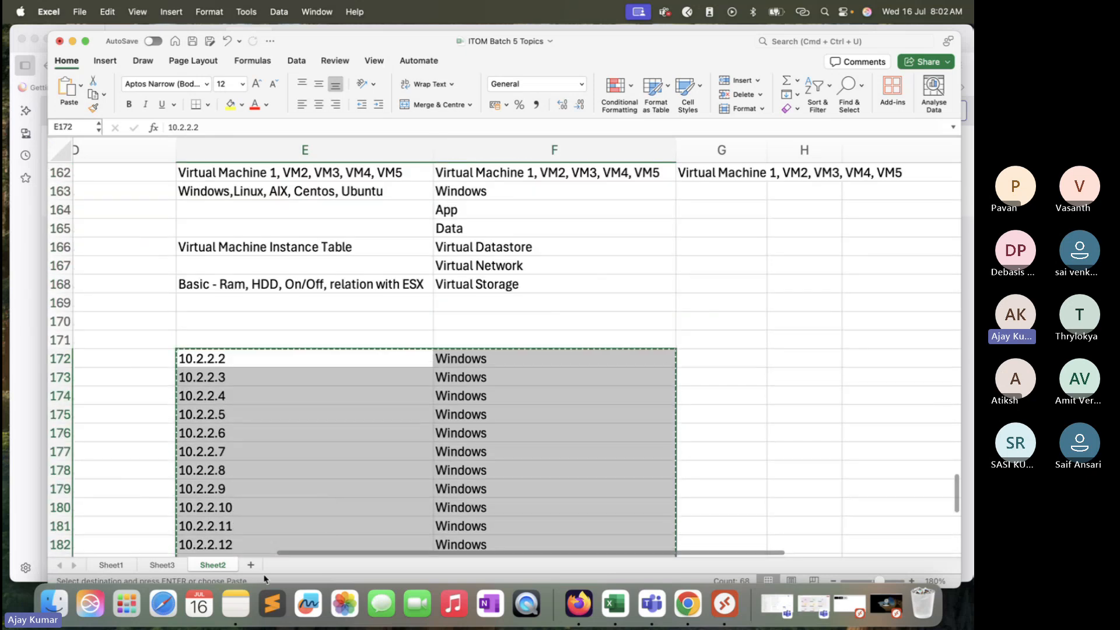
{"action": "left_click", "coordinate": [251, 565]}
{"action": "key", "text": "super+v"}
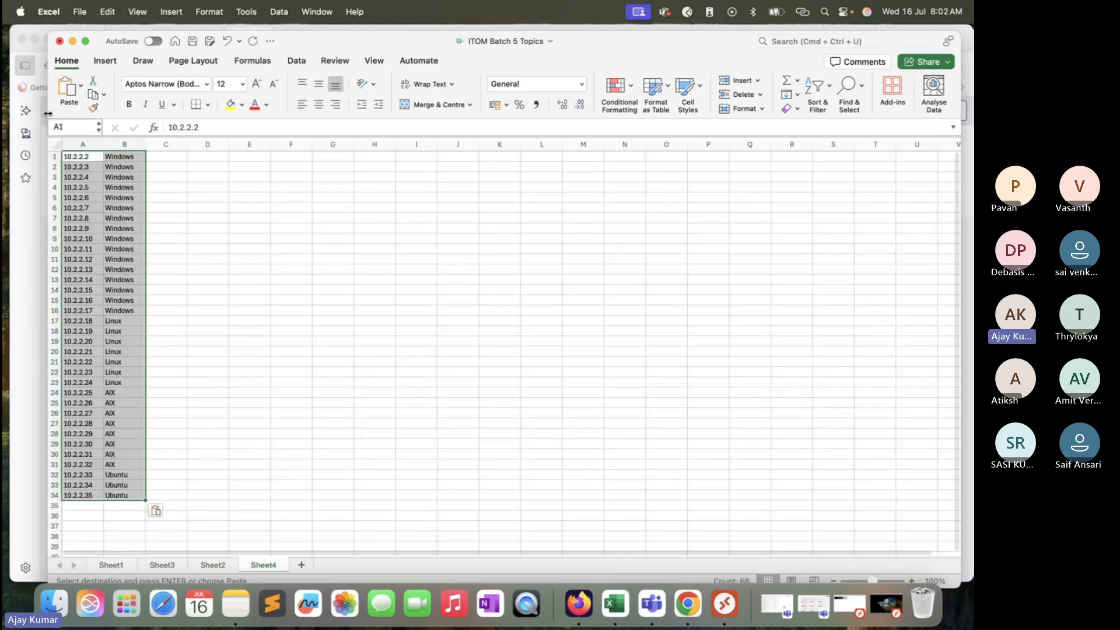
Step: Insert an empty row above the first entry of the copied list on the new sheet
{"action": "right_click", "coordinate": [56, 157]}
{"action": "left_click", "coordinate": [277, 288]}
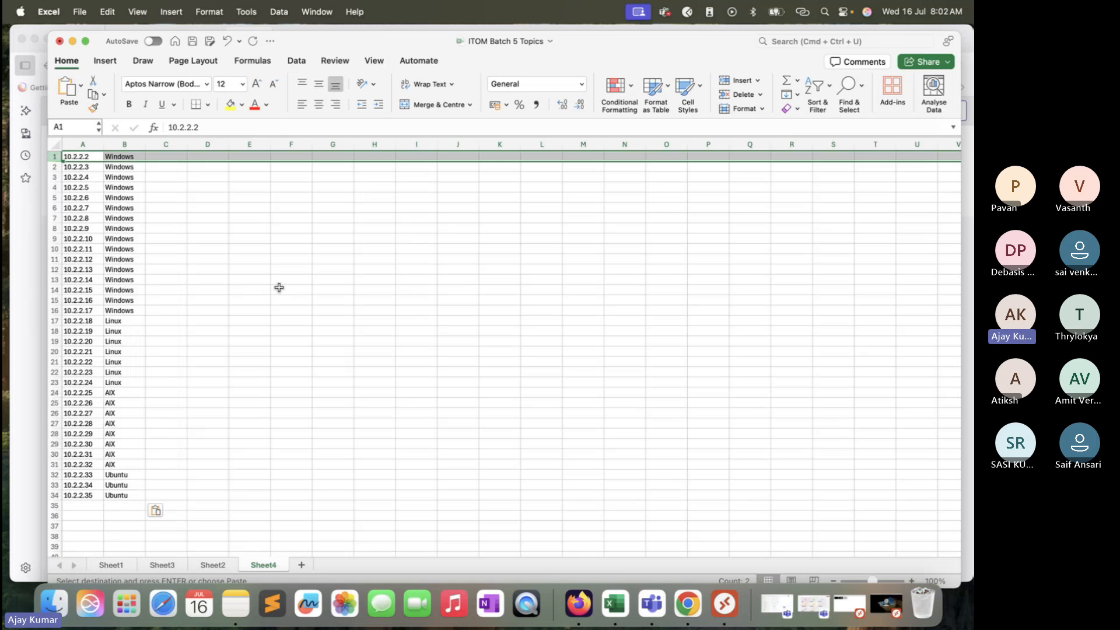
{"action": "right_click", "coordinate": [56, 158]}
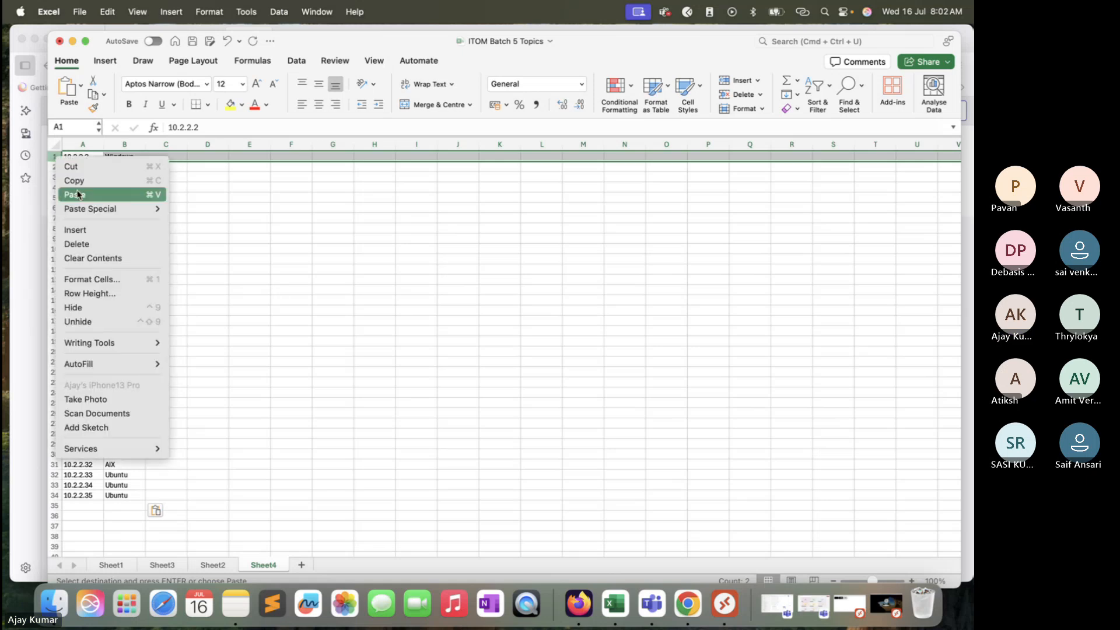
{"action": "left_click", "coordinate": [223, 230]}
{"action": "left_click", "coordinate": [224, 229]}
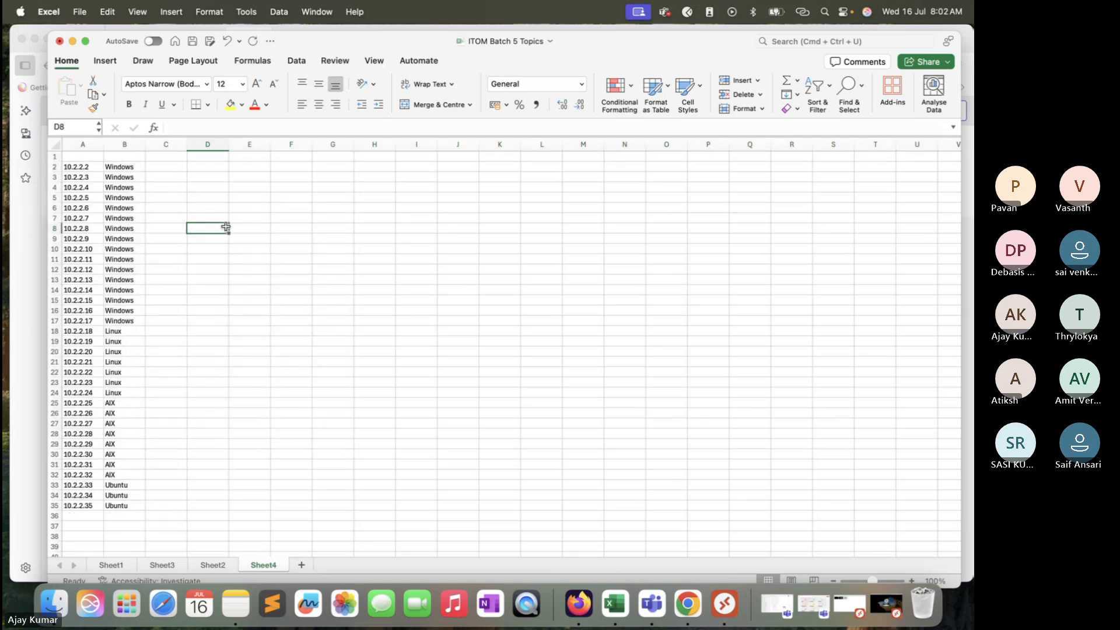
Step: Enter the headers IP in A1 and OS in B1, and select columns A and B
{"action": "left_click", "coordinate": [91, 158]}
{"action": "type", "text": "IP"}
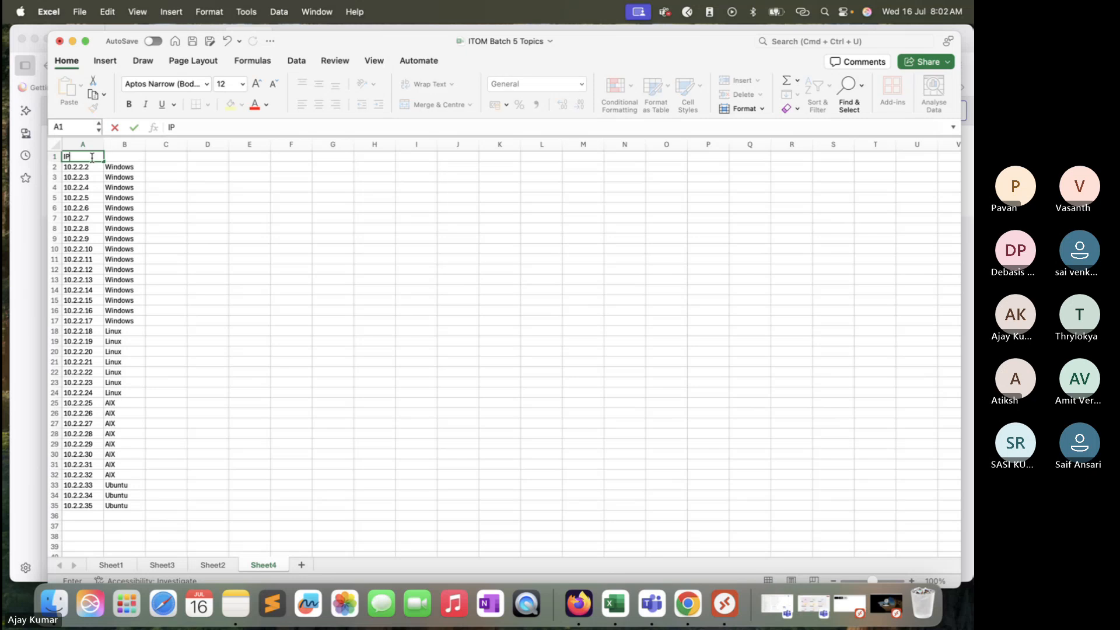
{"action": "key", "text": "Tab"}
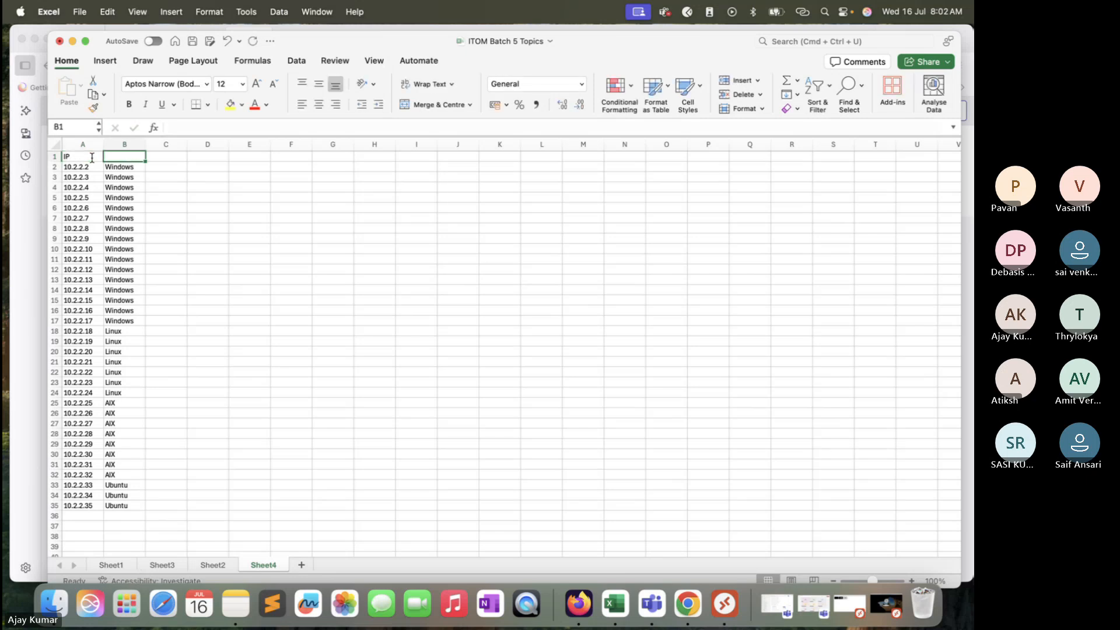
{"action": "type", "text": "OS"}
{"action": "left_click", "coordinate": [153, 204]}
{"action": "left_click_drag", "start_coordinate": [82, 144], "coordinate": [114, 143]}
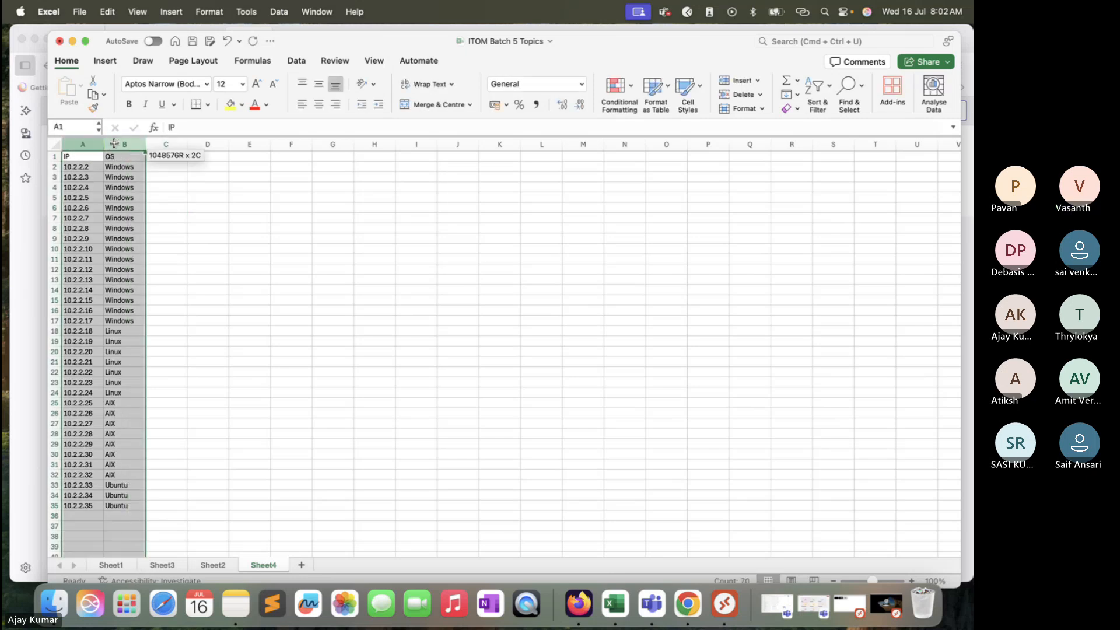
{"action": "left_click", "coordinate": [106, 60]}
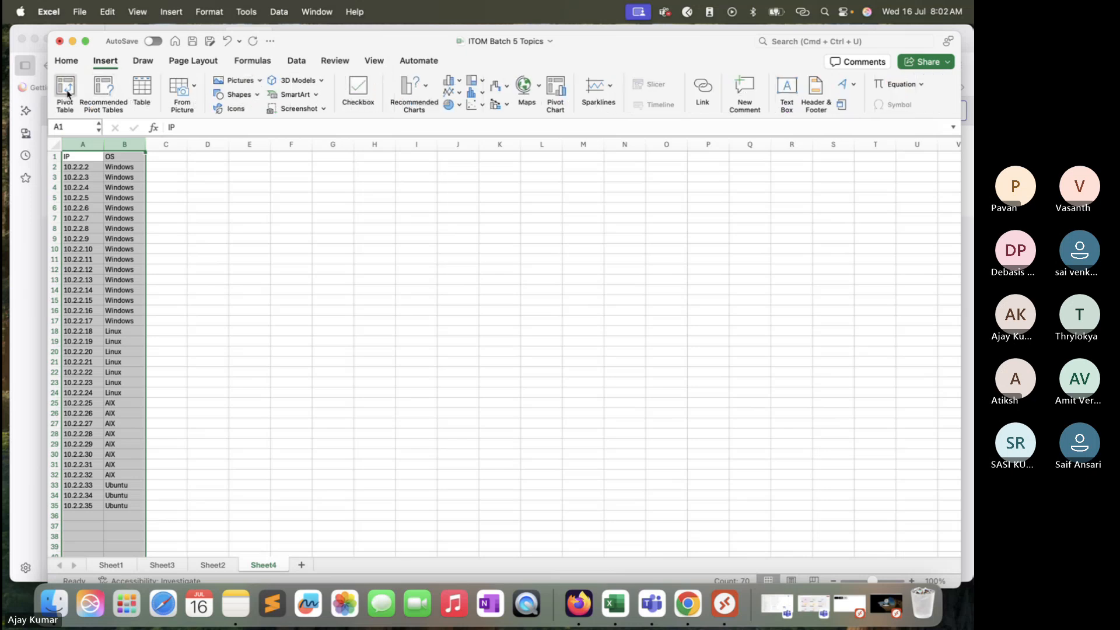
{"action": "left_click_drag", "start_coordinate": [321, 42], "coordinate": [305, 42]}
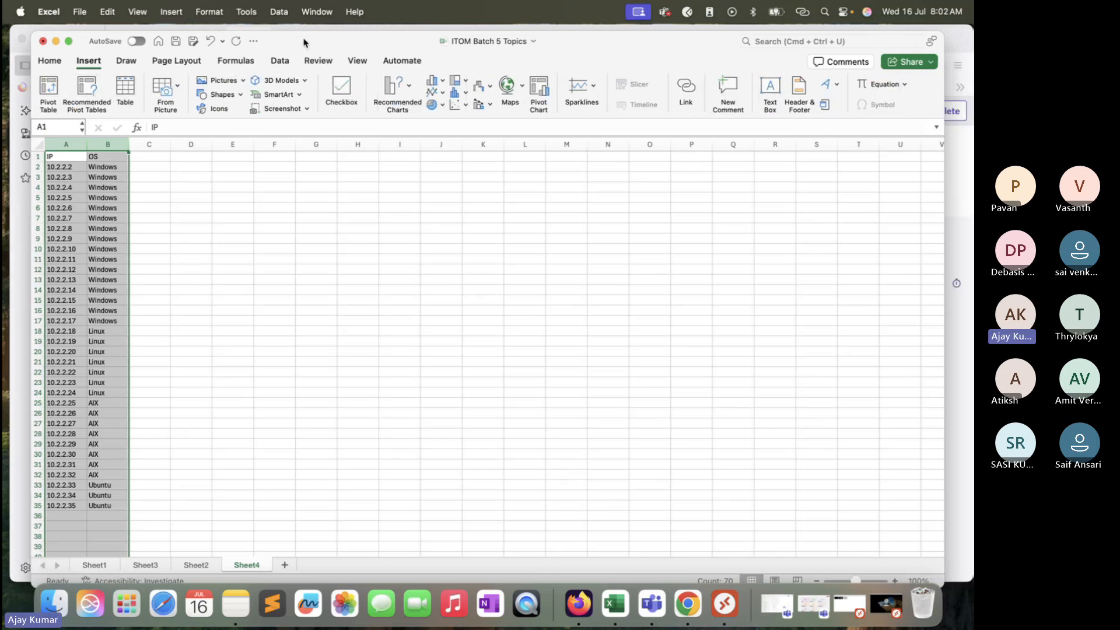
{"action": "left_click", "coordinate": [126, 60]}
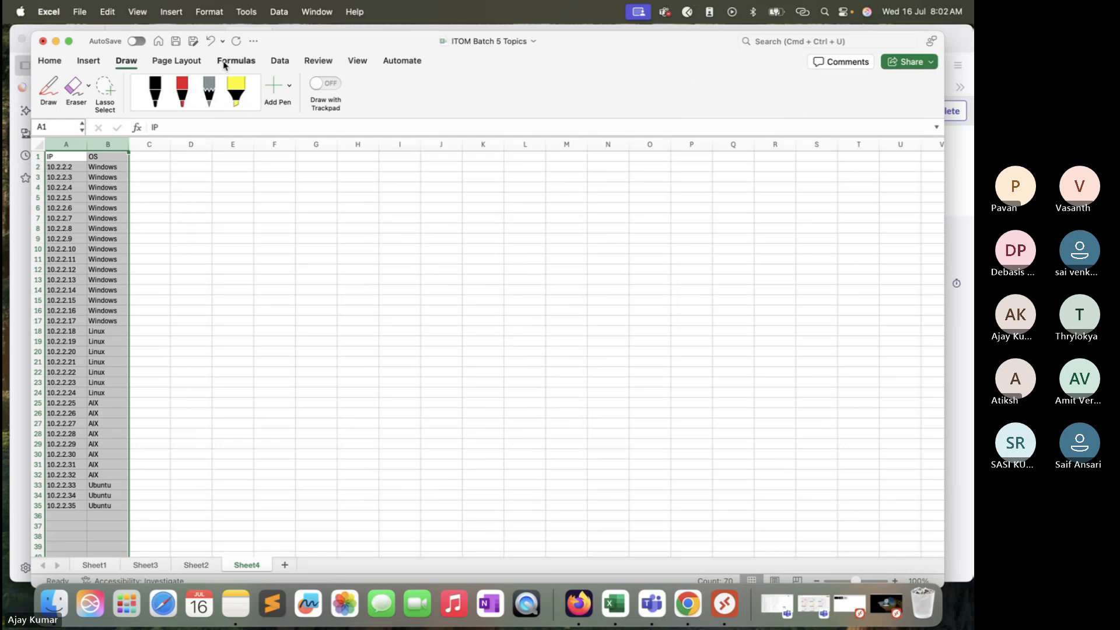
{"action": "left_click", "coordinate": [50, 61]}
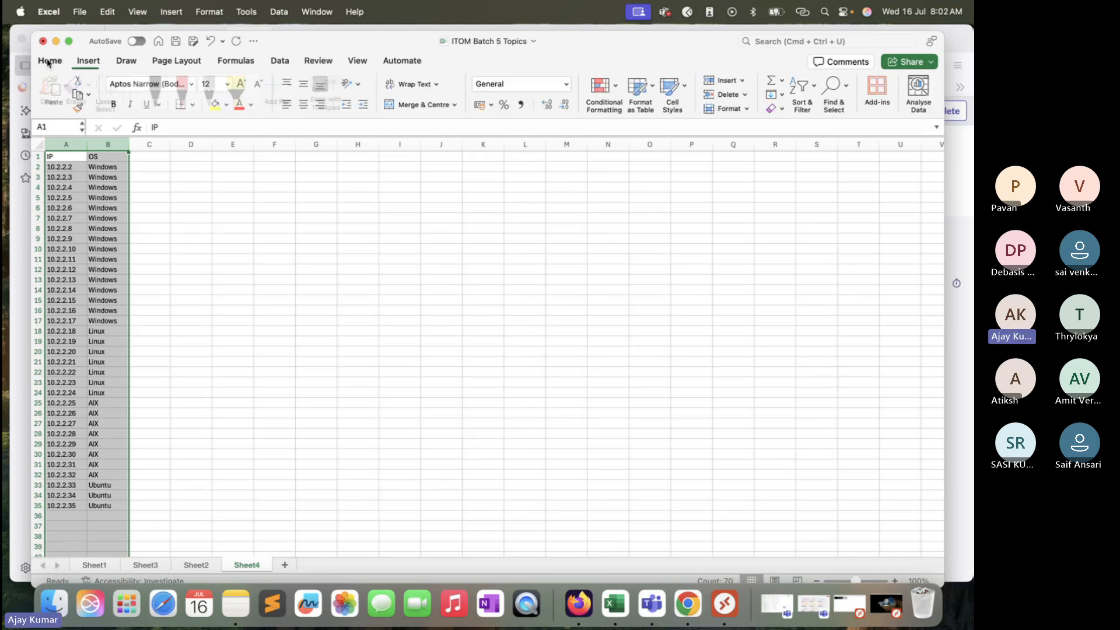
{"action": "left_click", "coordinate": [273, 64]}
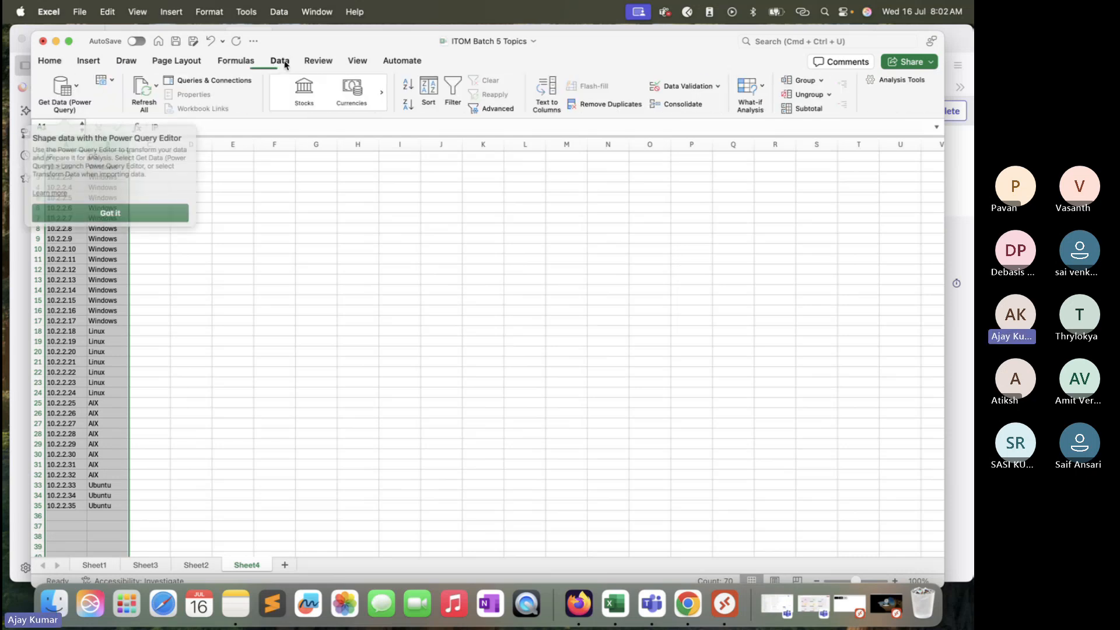
{"action": "left_click", "coordinate": [315, 61]}
{"action": "left_click", "coordinate": [354, 63]}
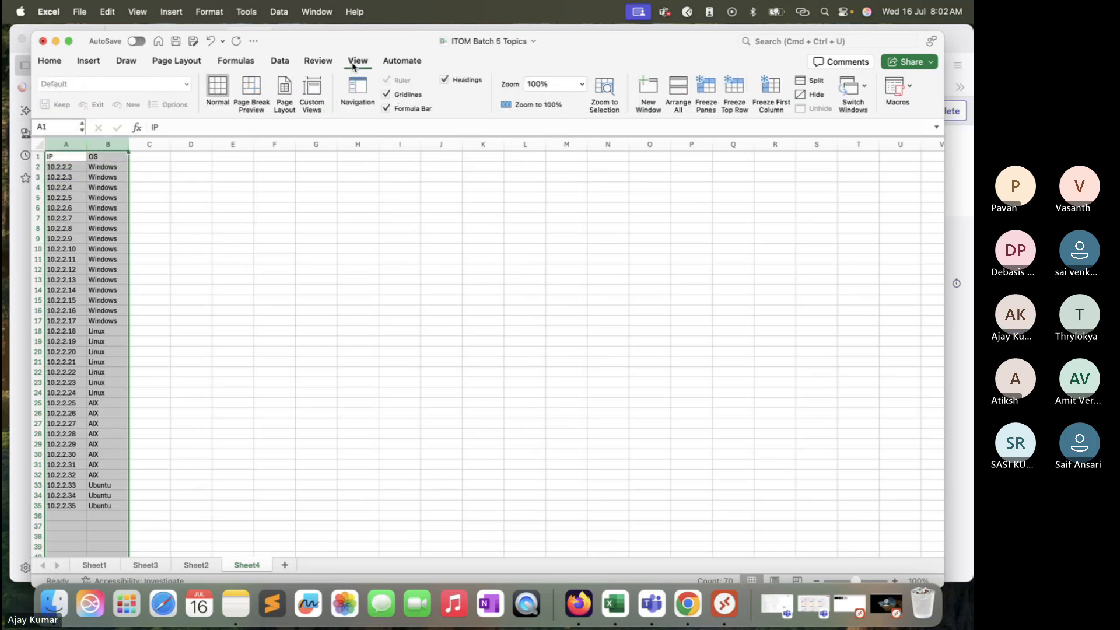
{"action": "left_click", "coordinate": [402, 61]}
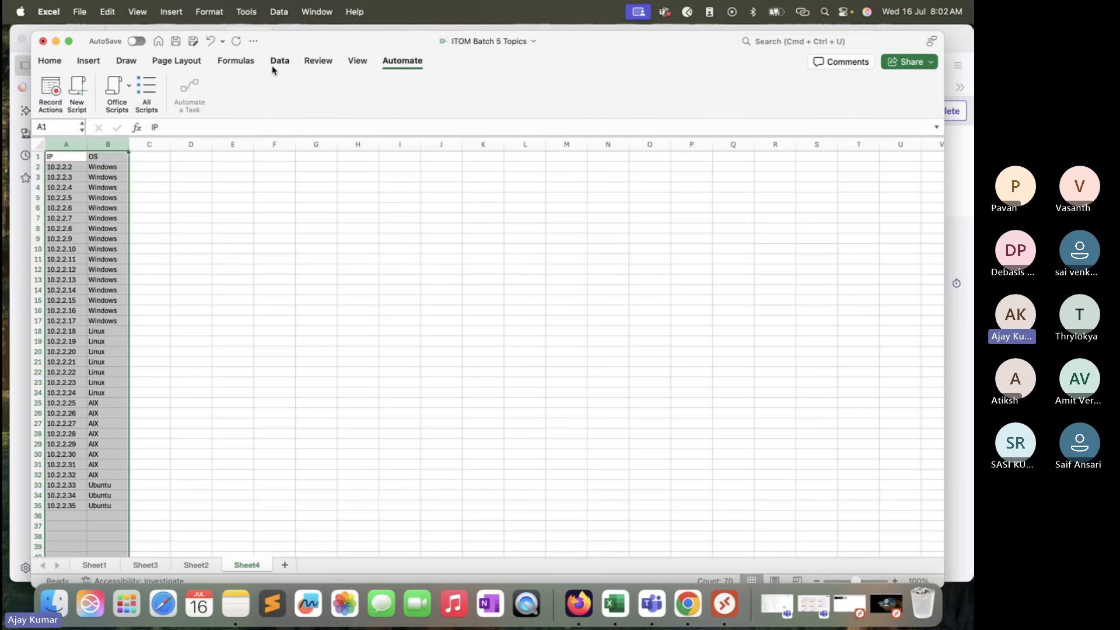
{"action": "left_click", "coordinate": [236, 61]}
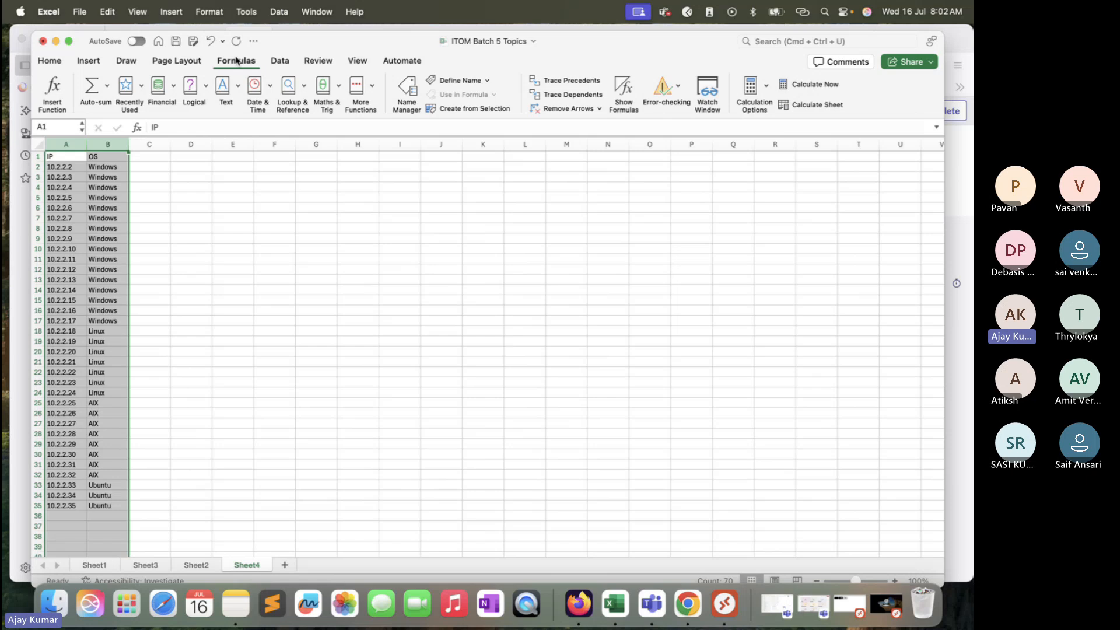
{"action": "left_click", "coordinate": [188, 67]}
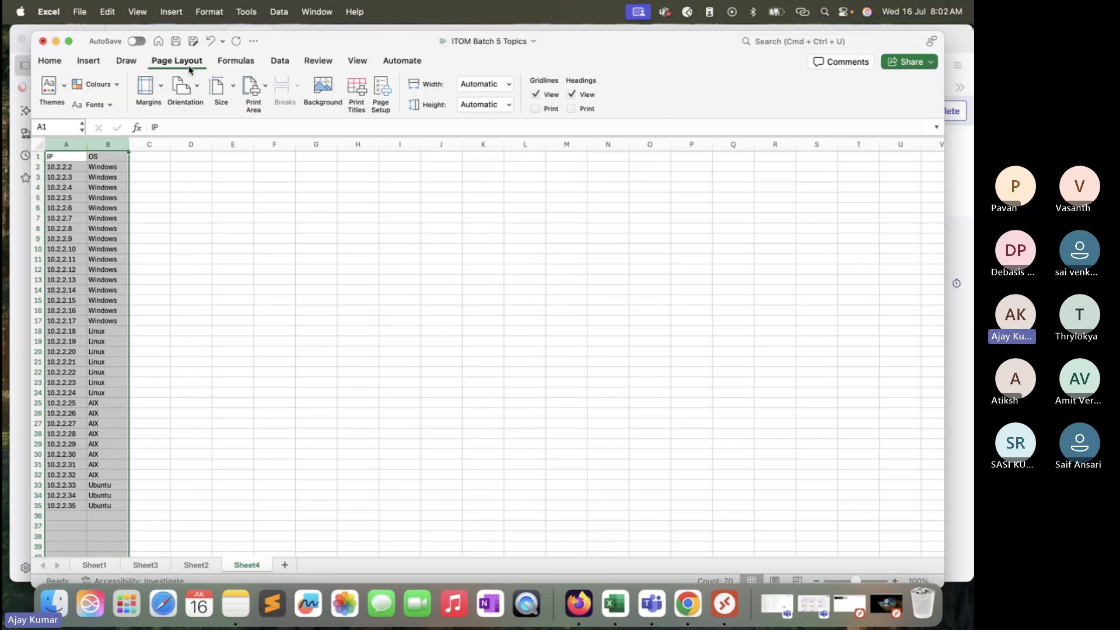
{"action": "left_click", "coordinate": [126, 62]}
Step: Create a pivot table from columns A:B of Sheet4 on a new worksheet
{"action": "left_click", "coordinate": [88, 62]}
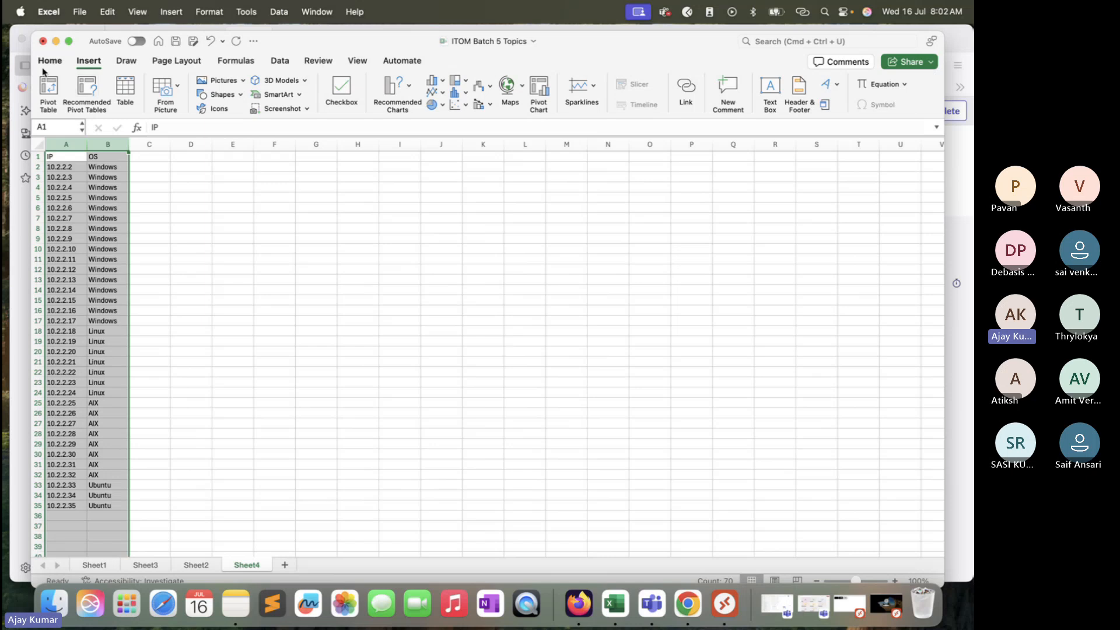
{"action": "left_click", "coordinate": [48, 90]}
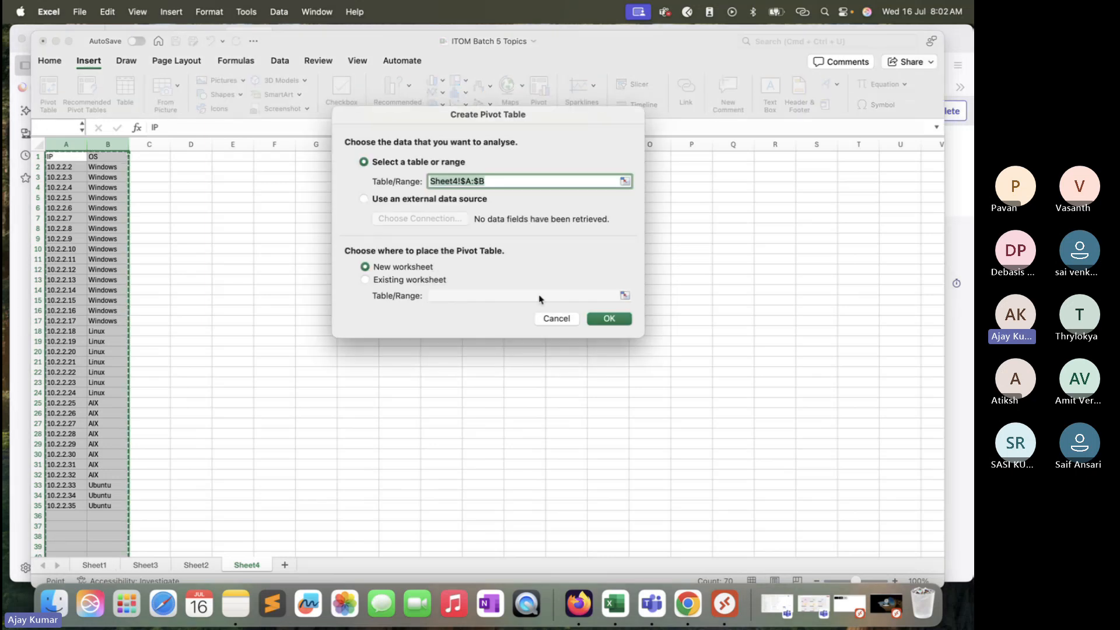
{"action": "left_click", "coordinate": [628, 322]}
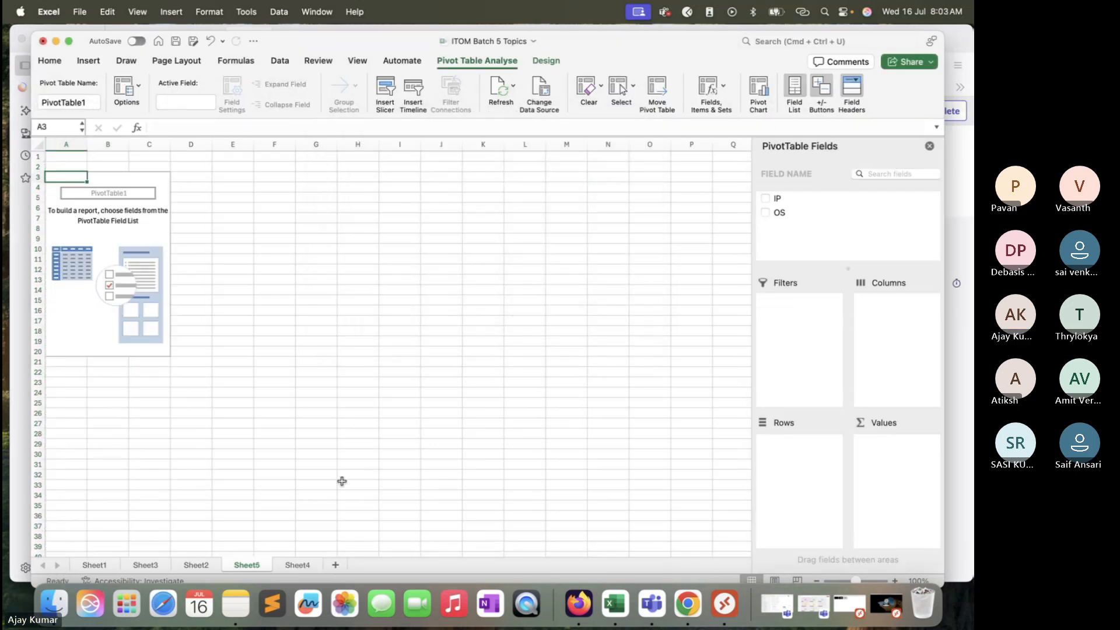
{"action": "left_click", "coordinate": [297, 565]}
{"action": "left_click", "coordinate": [259, 564]}
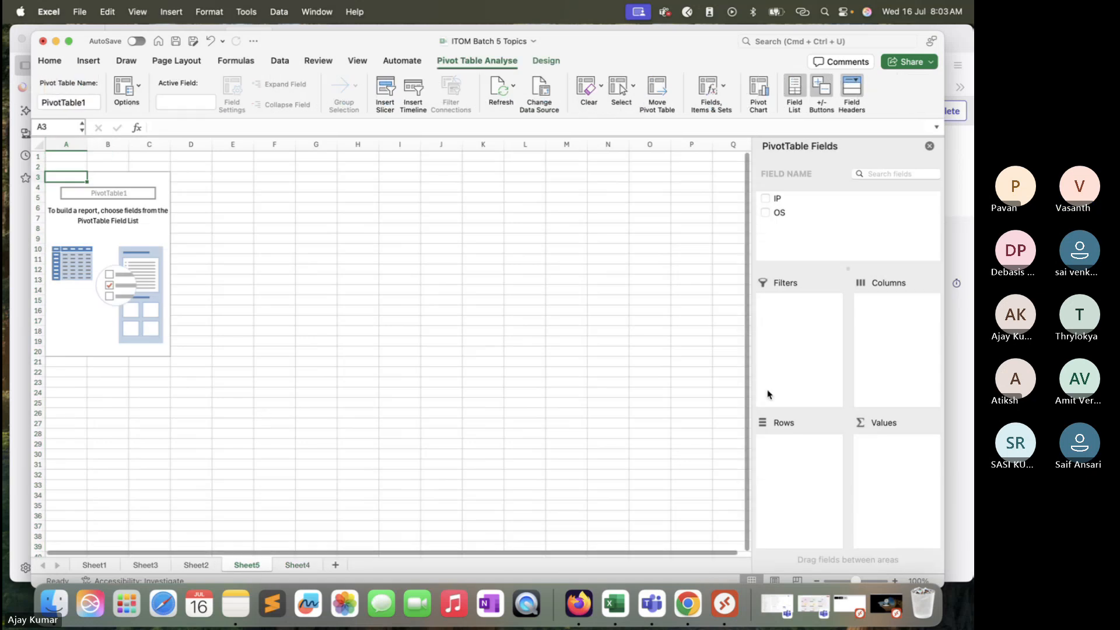
Step: Add the IP and OS fields to the pivot table's rows, with IP addresses grouped under each operating system
{"action": "left_click_drag", "start_coordinate": [780, 200], "coordinate": [221, 194]}
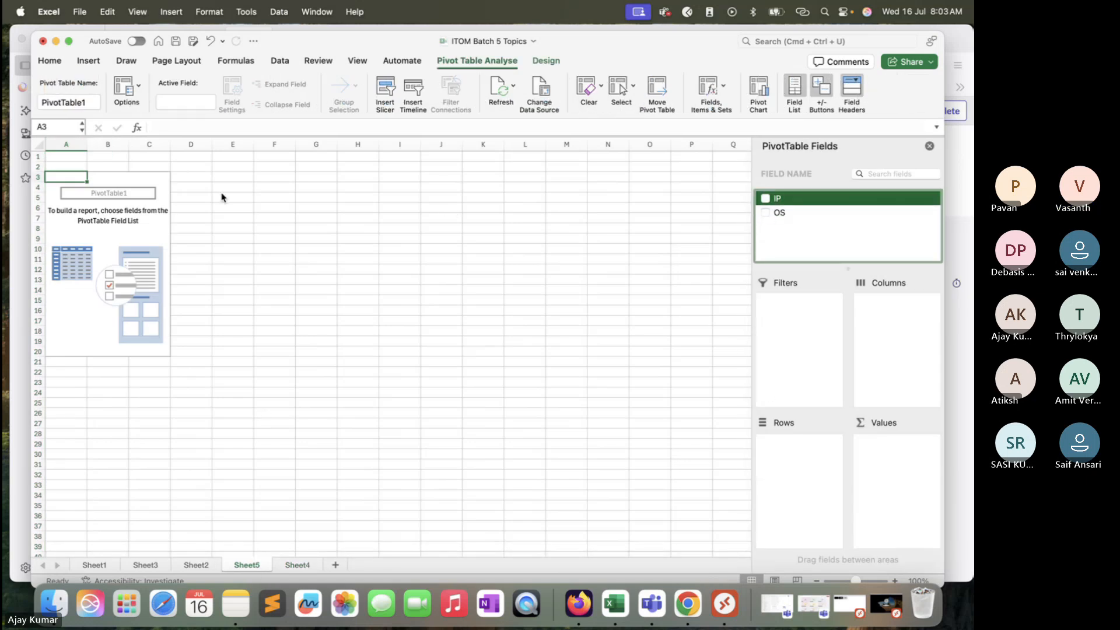
{"action": "left_click", "coordinate": [766, 199]}
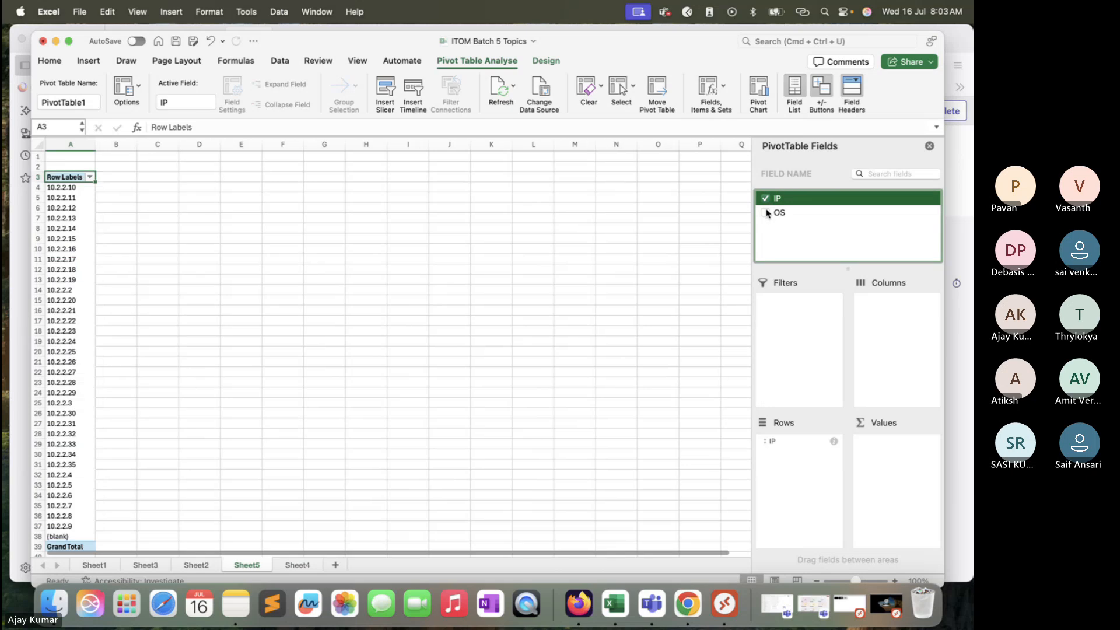
{"action": "left_click", "coordinate": [766, 212]}
{"action": "scroll", "coordinate": [468, 317], "scroll_direction": "down", "scroll_amount": 7}
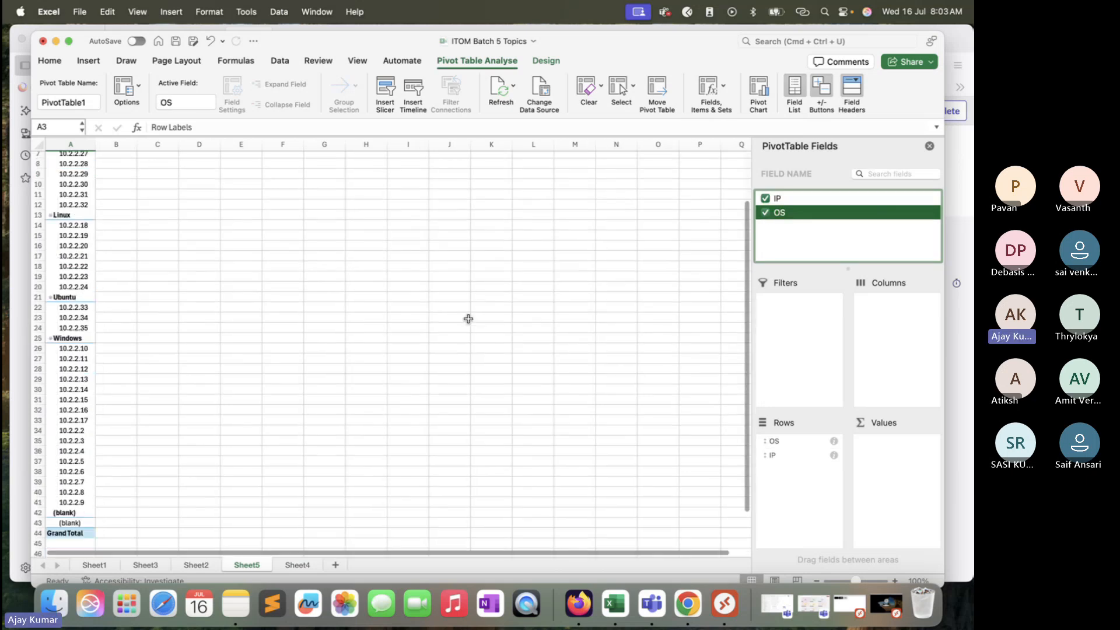
{"action": "scroll", "coordinate": [286, 328], "scroll_direction": "up", "scroll_amount": 7}
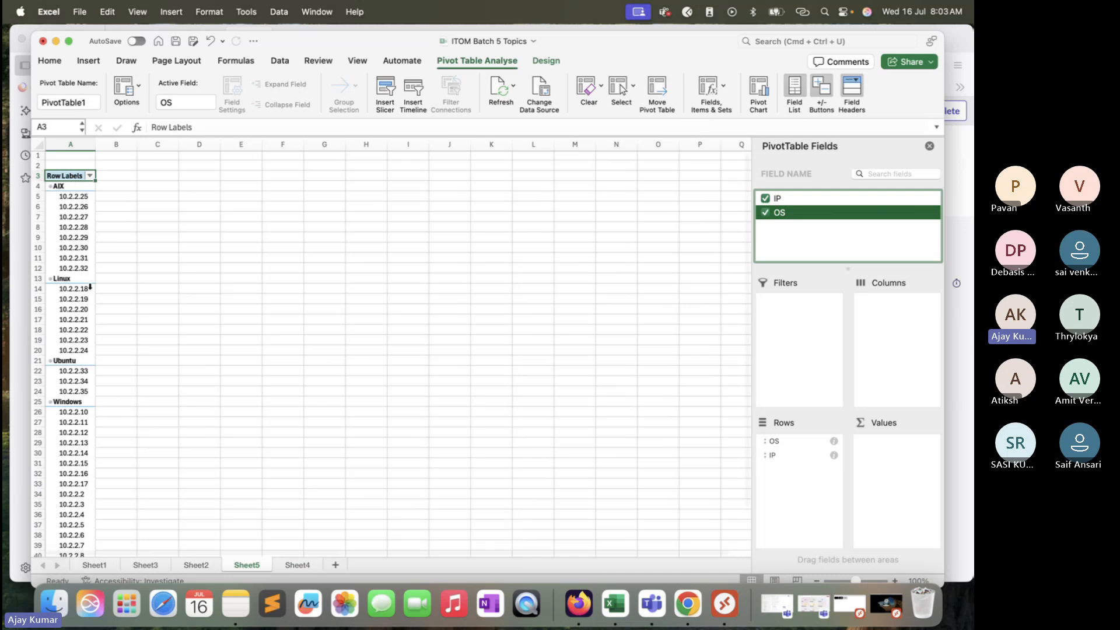
Step: Review the IP addresses under each operating system in the pivot table and compare them with the source list on Sheet4
{"action": "left_click_drag", "start_coordinate": [79, 198], "coordinate": [88, 496]}
{"action": "scroll", "coordinate": [79, 341], "scroll_direction": "down", "scroll_amount": 3}
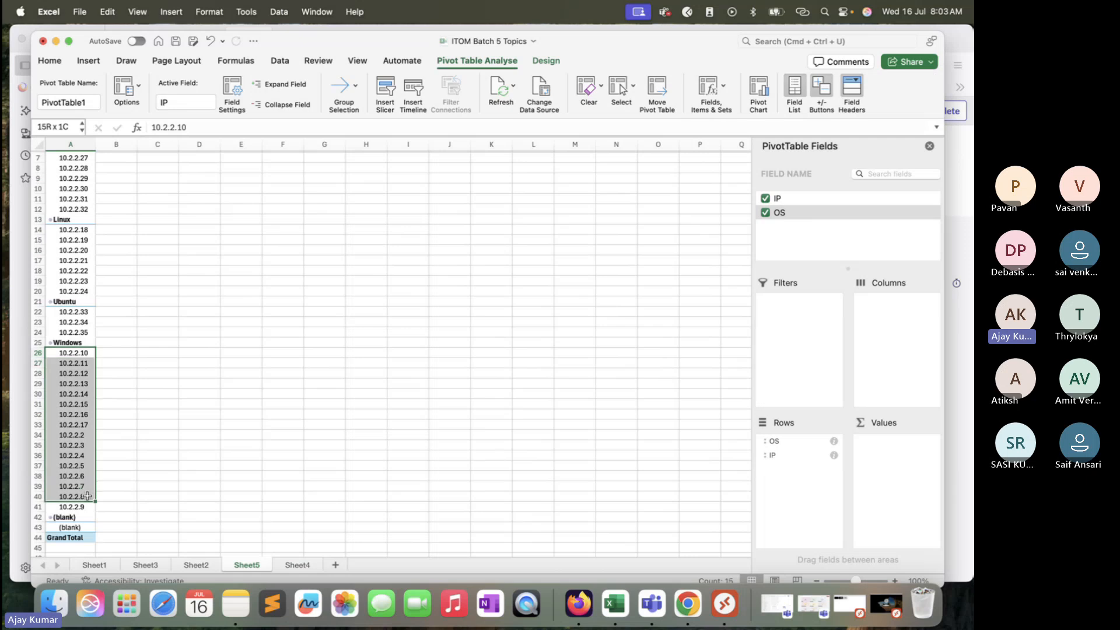
{"action": "left_click", "coordinate": [292, 569]}
{"action": "left_click", "coordinate": [191, 218]}
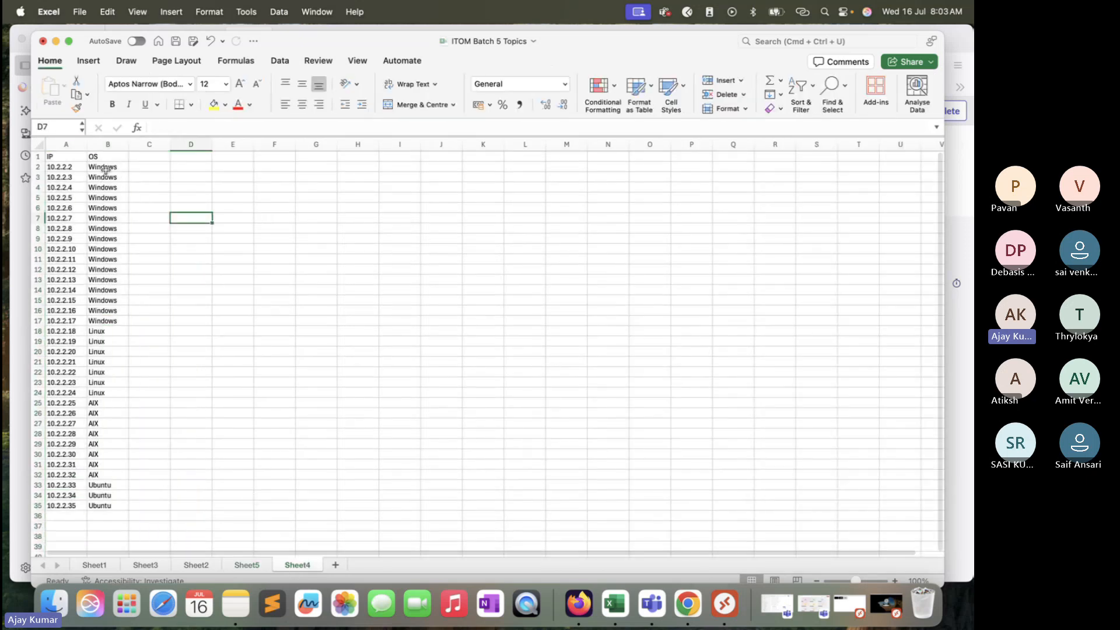
{"action": "left_click_drag", "start_coordinate": [66, 144], "coordinate": [101, 199]}
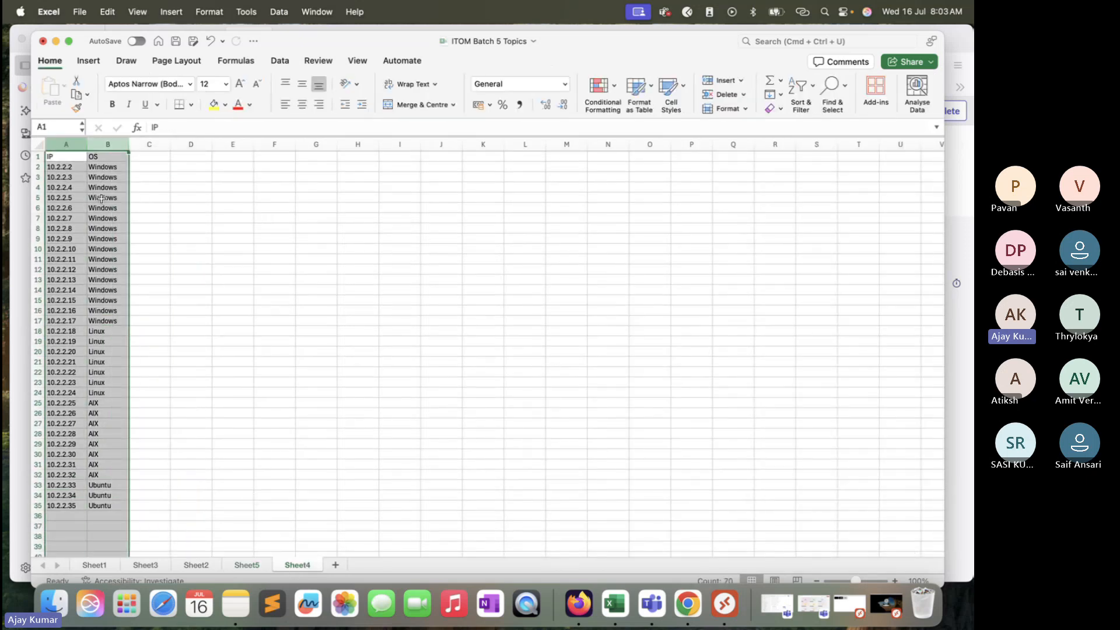
{"action": "left_click", "coordinate": [348, 259]}
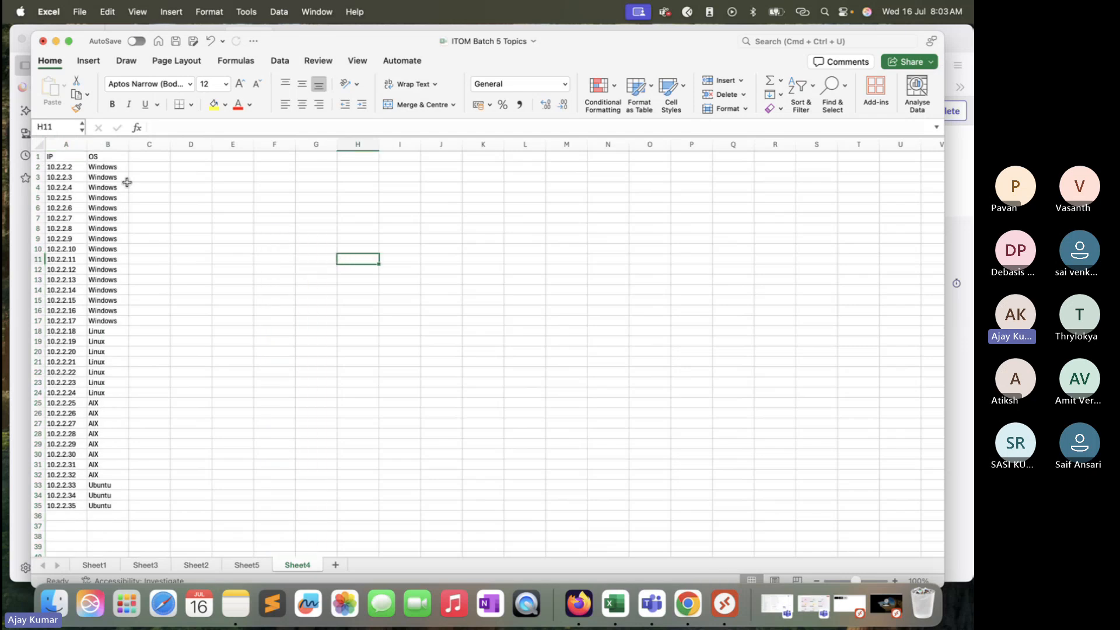
{"action": "left_click", "coordinate": [69, 169]}
{"action": "left_click_drag", "start_coordinate": [71, 175], "coordinate": [91, 256]}
{"action": "left_click_drag", "start_coordinate": [77, 338], "coordinate": [96, 518]}
{"action": "left_click", "coordinate": [80, 446]}
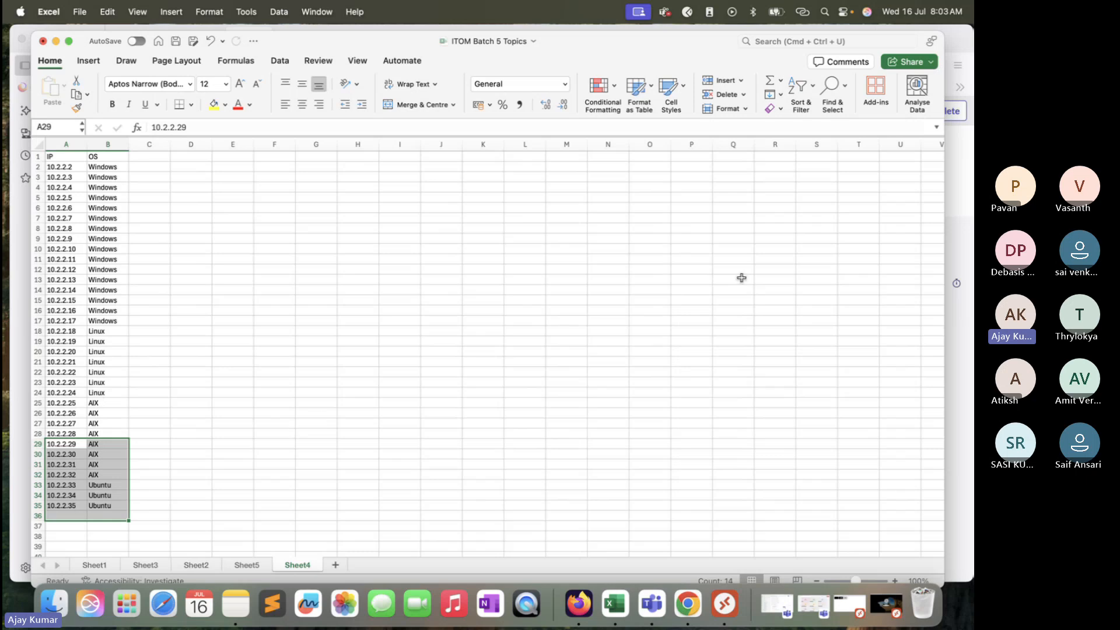
Step: Switch to ServiceNow in Firefox and show the VMware Virtual Machine Instances list
{"action": "left_click", "coordinate": [962, 197]}
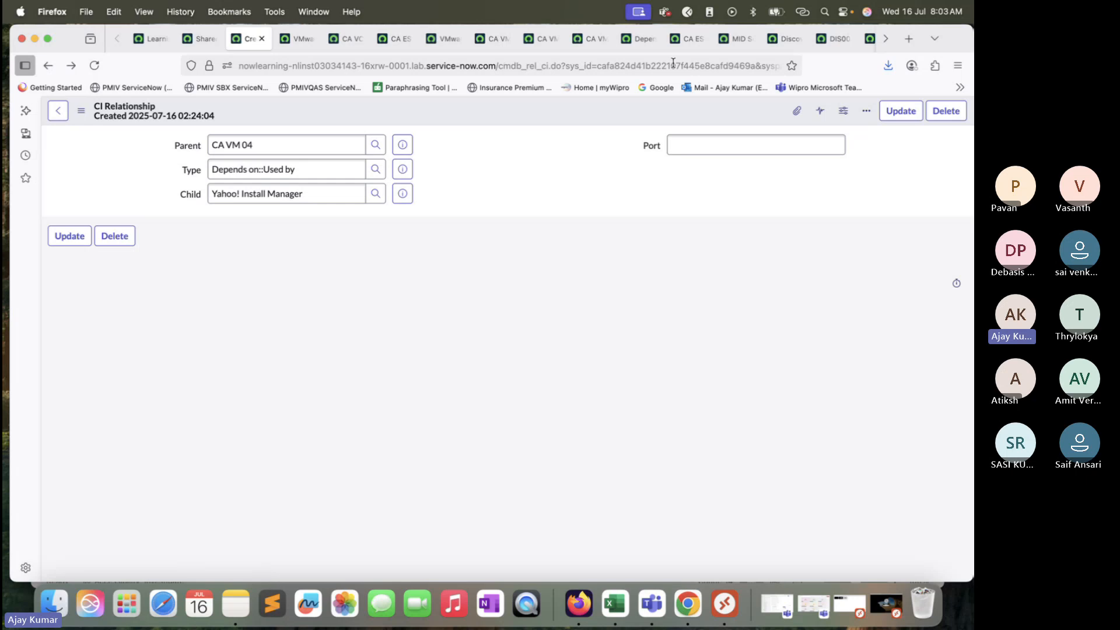
{"action": "left_click_drag", "start_coordinate": [965, 47], "coordinate": [960, 82]}
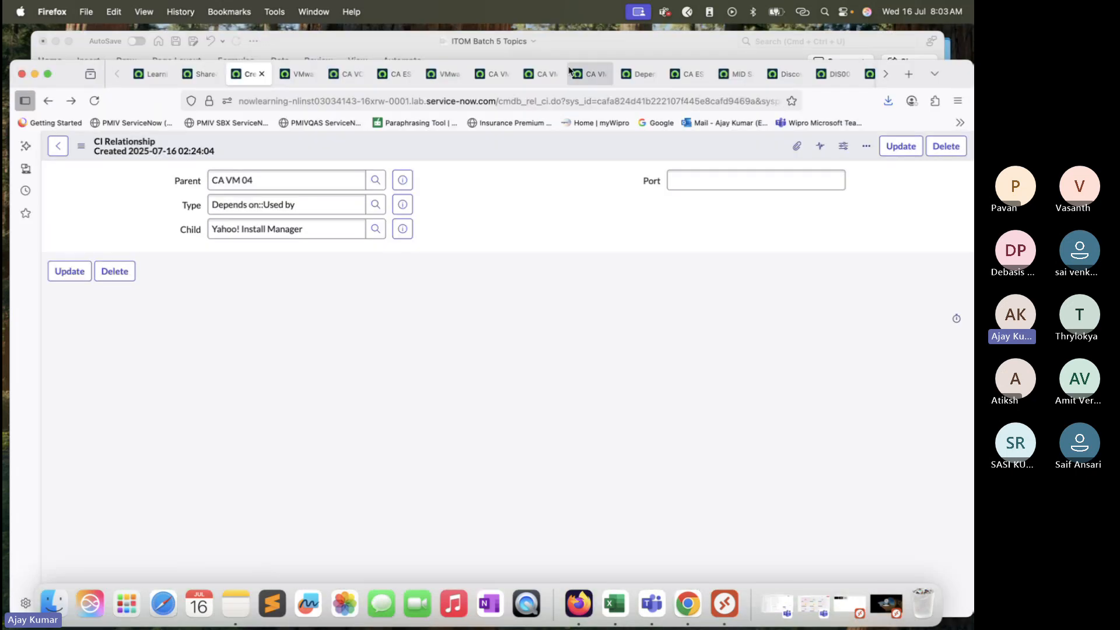
{"action": "left_click", "coordinate": [534, 80]}
{"action": "left_click", "coordinate": [446, 76]}
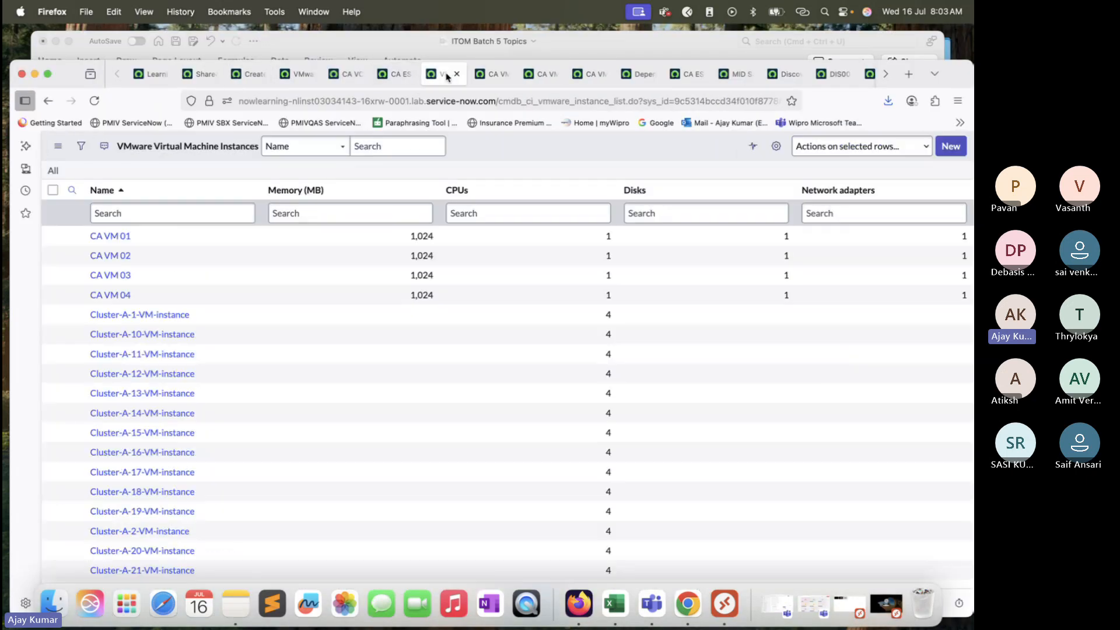
{"action": "left_click_drag", "start_coordinate": [964, 76], "coordinate": [963, 30]}
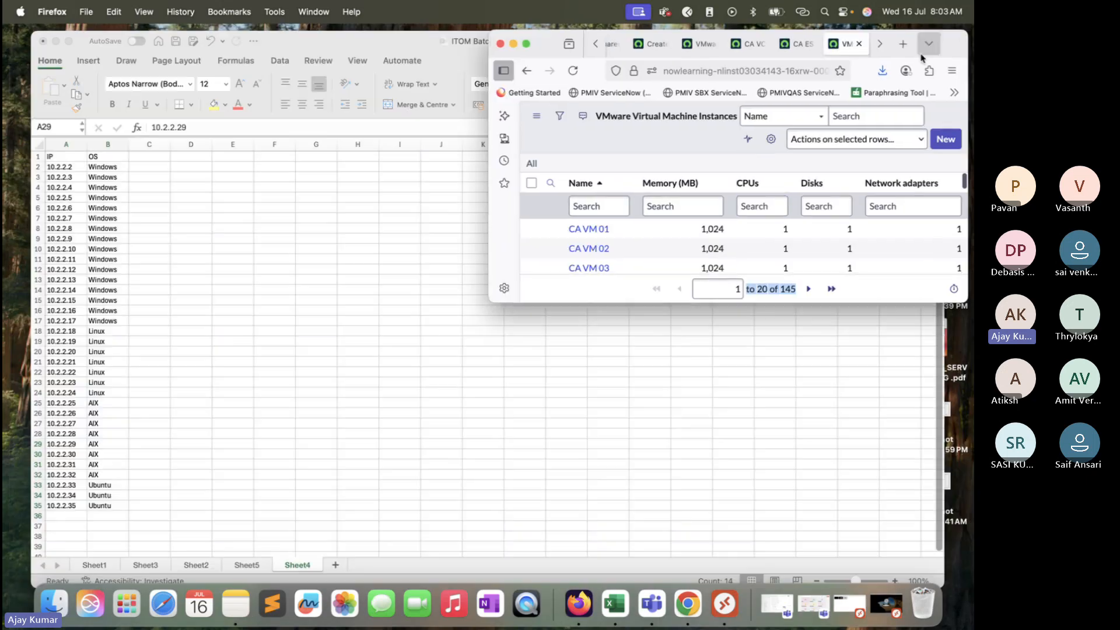
{"action": "double_click", "coordinate": [957, 45]}
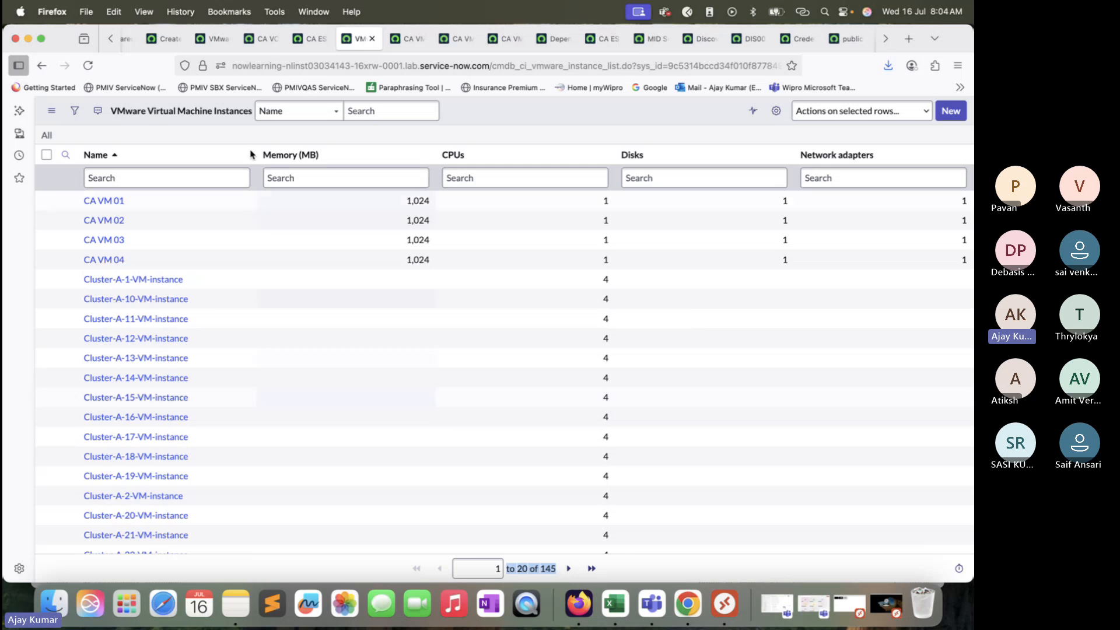
Step: Filter the application navigator for "Windows" and show the Windows Servers list from the Configuration application in a separate browser tab
{"action": "left_click", "coordinate": [159, 40]}
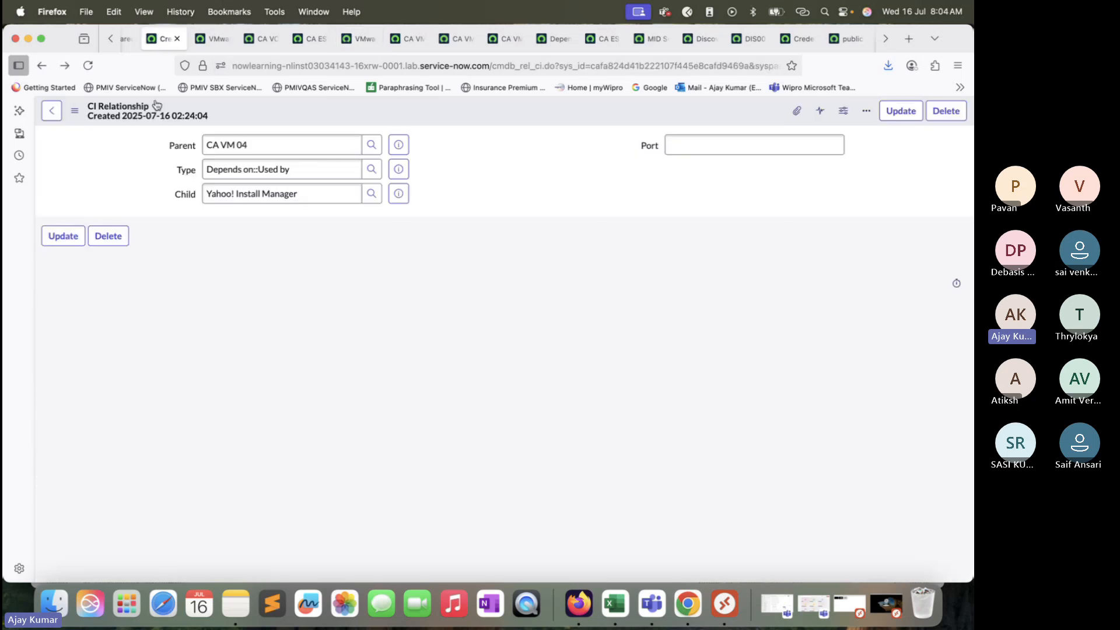
{"action": "left_click", "coordinate": [185, 41]}
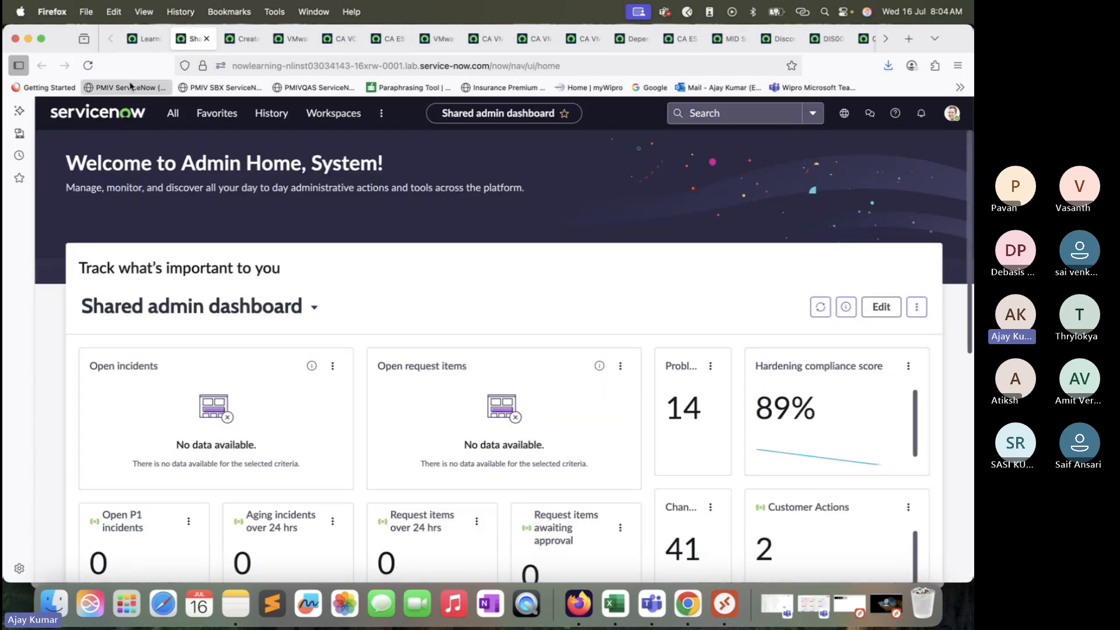
{"action": "left_click", "coordinate": [172, 113]}
{"action": "type", "text": "Windows"}
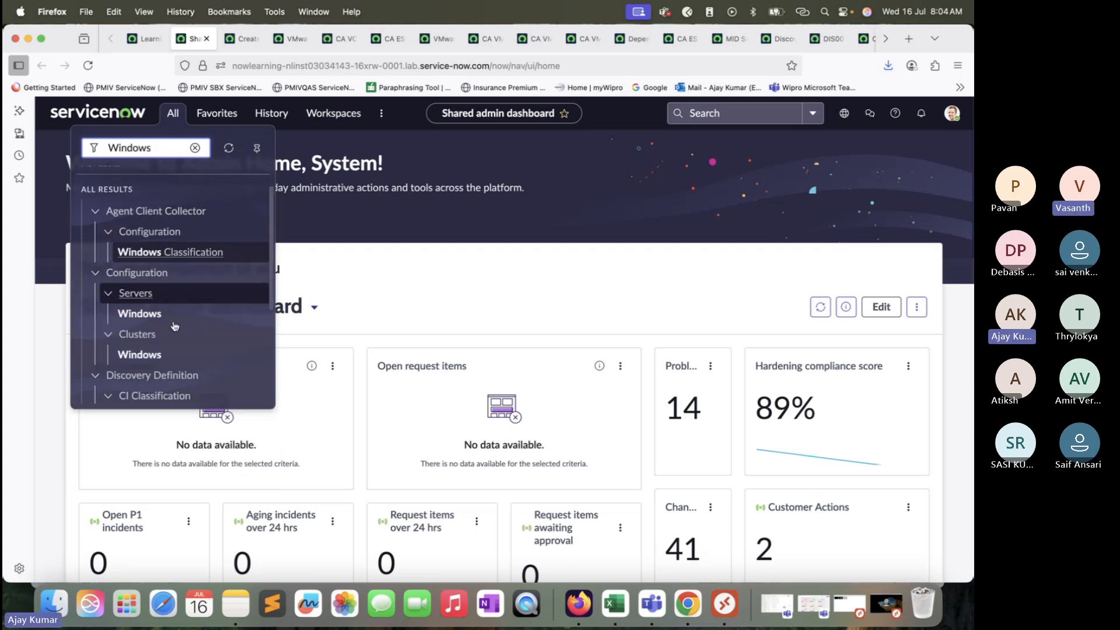
{"action": "scroll", "coordinate": [173, 325], "scroll_direction": "down", "scroll_amount": 1}
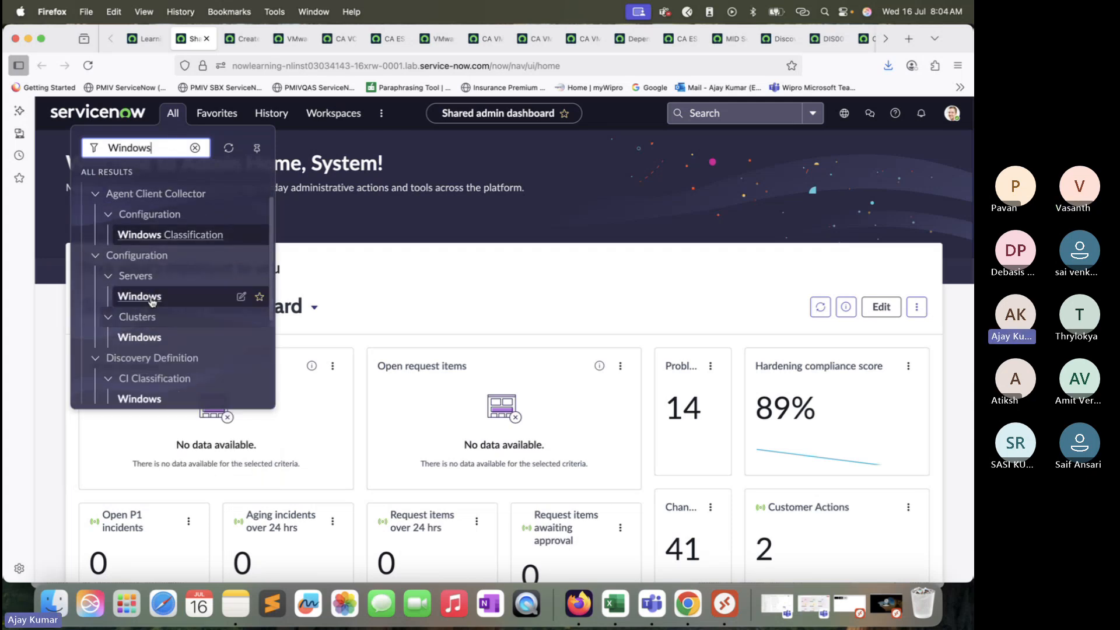
{"action": "left_click", "coordinate": [150, 295], "text": "super"}
{"action": "left_click", "coordinate": [241, 38]}
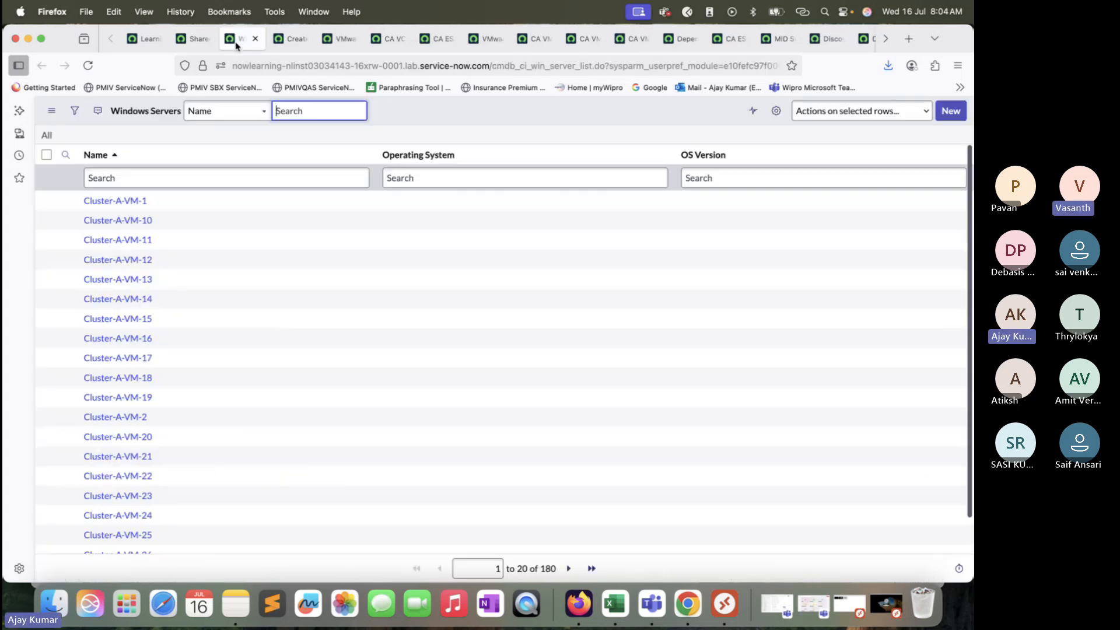
Step: Add the Most recent discovery and Discovery source columns to the Windows Servers list
{"action": "left_click", "coordinate": [776, 111]}
{"action": "left_click", "coordinate": [443, 245]}
{"action": "type", "text": "mo"}
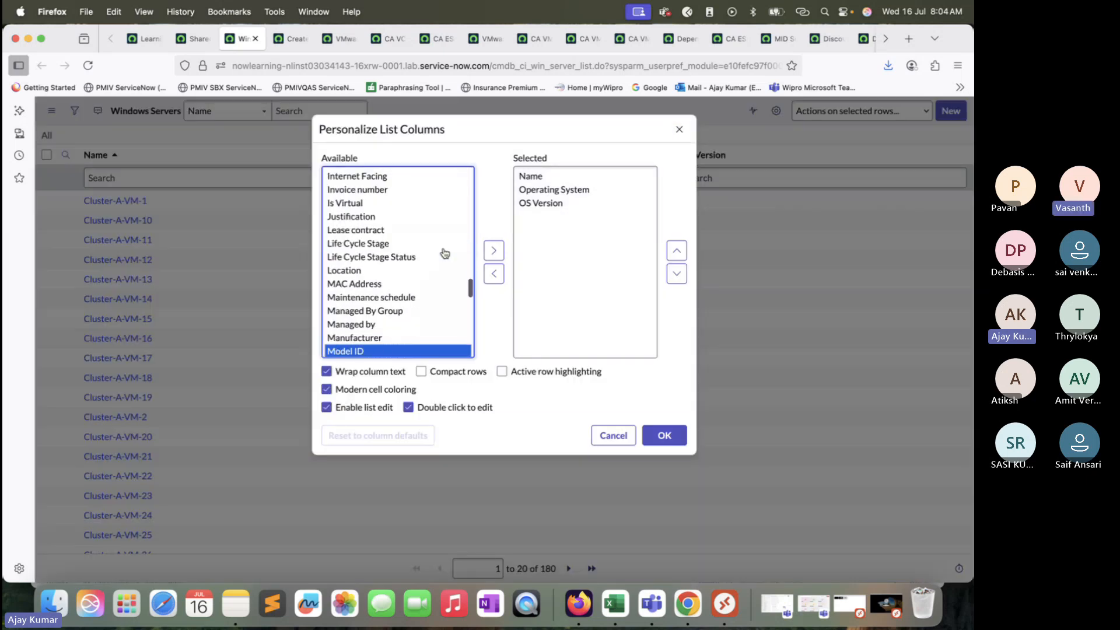
{"action": "scroll", "coordinate": [445, 254], "scroll_direction": "down", "scroll_amount": 2}
{"action": "left_click", "coordinate": [416, 342]}
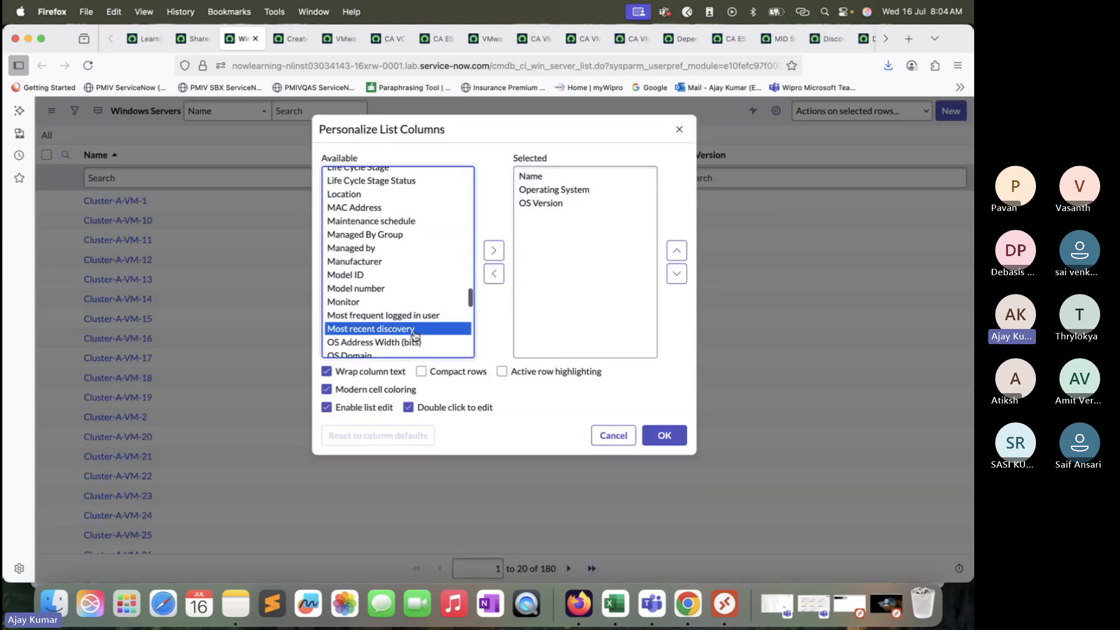
{"action": "left_click", "coordinate": [493, 250]}
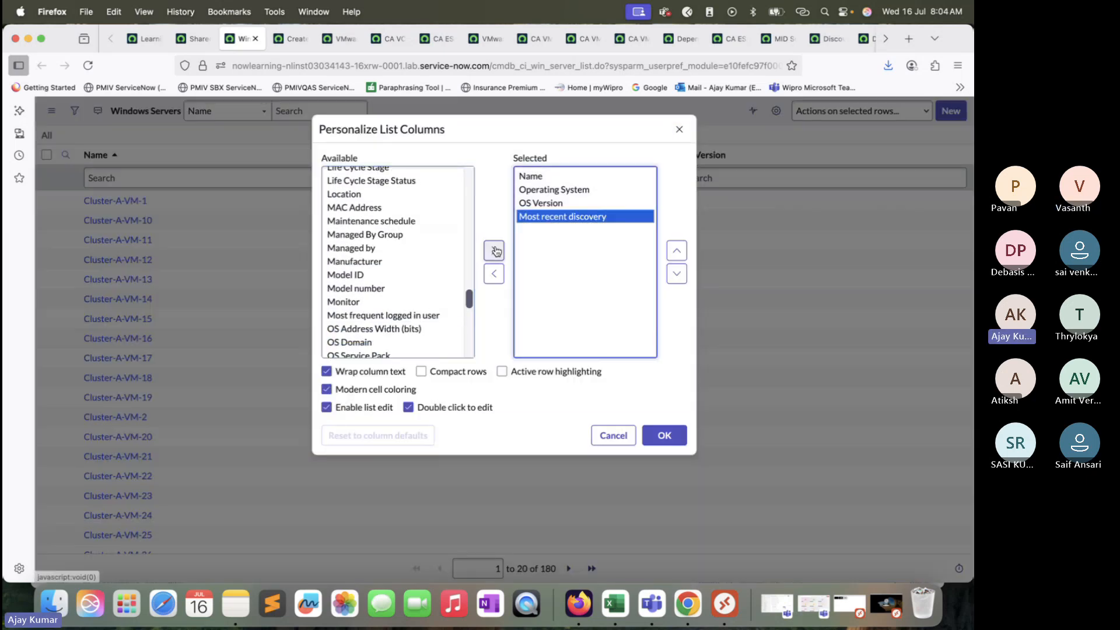
{"action": "left_click", "coordinate": [431, 250]}
{"action": "type", "text": "di"}
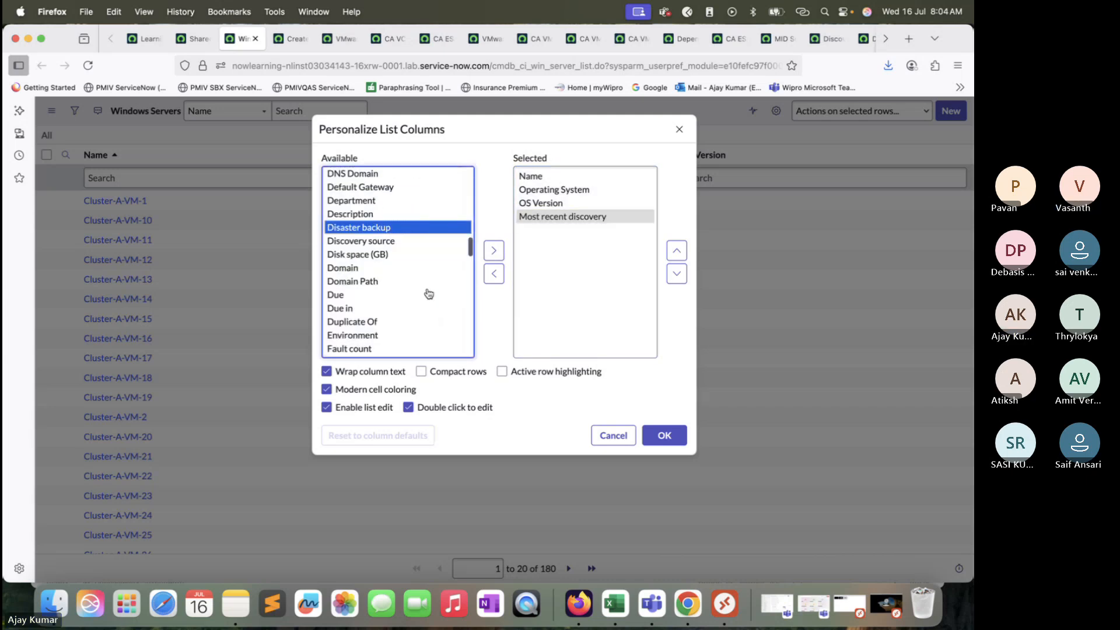
{"action": "left_click", "coordinate": [407, 241]}
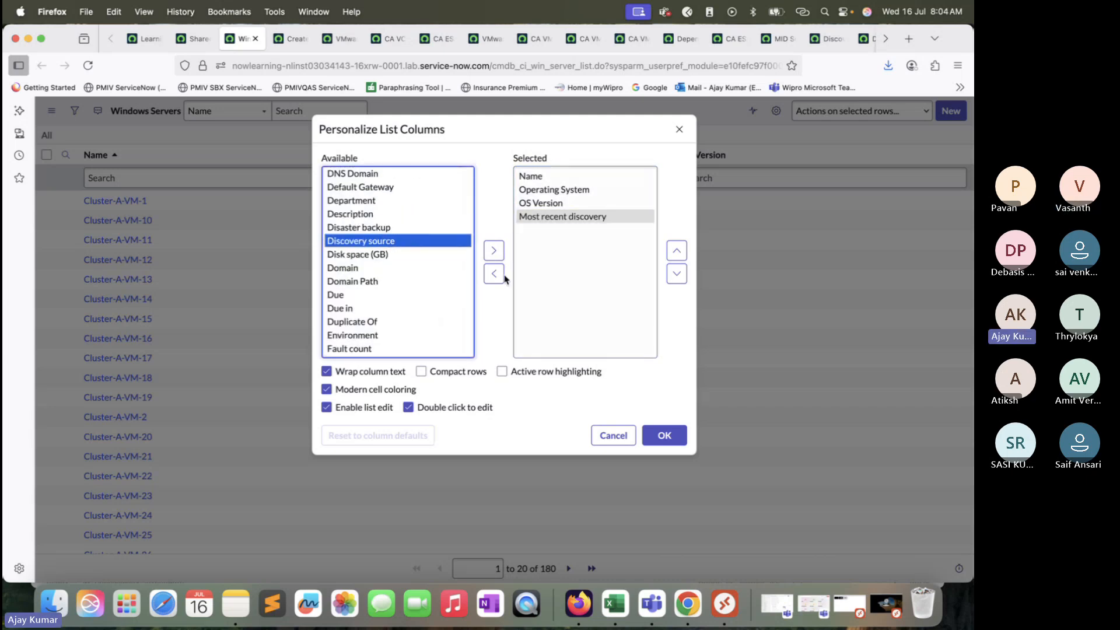
{"action": "left_click", "coordinate": [493, 250]}
{"action": "left_click", "coordinate": [659, 434]}
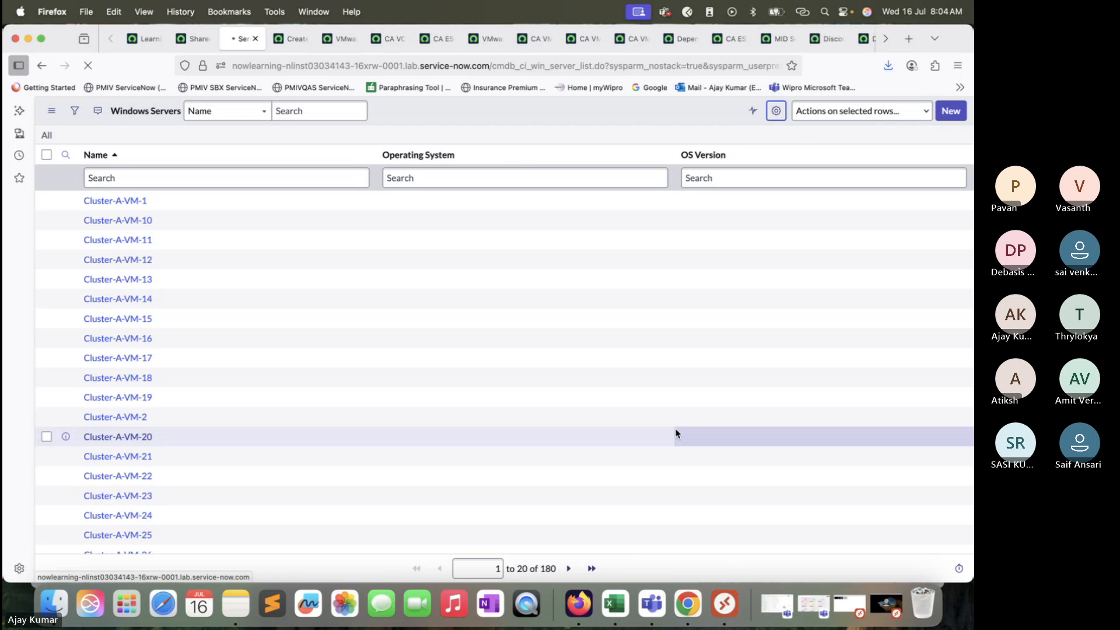
Step: Sort the Windows Servers list by Most recent discovery, newest first, and show the itom-df-windows record in its own tab
{"action": "right_click", "coordinate": [665, 155]}
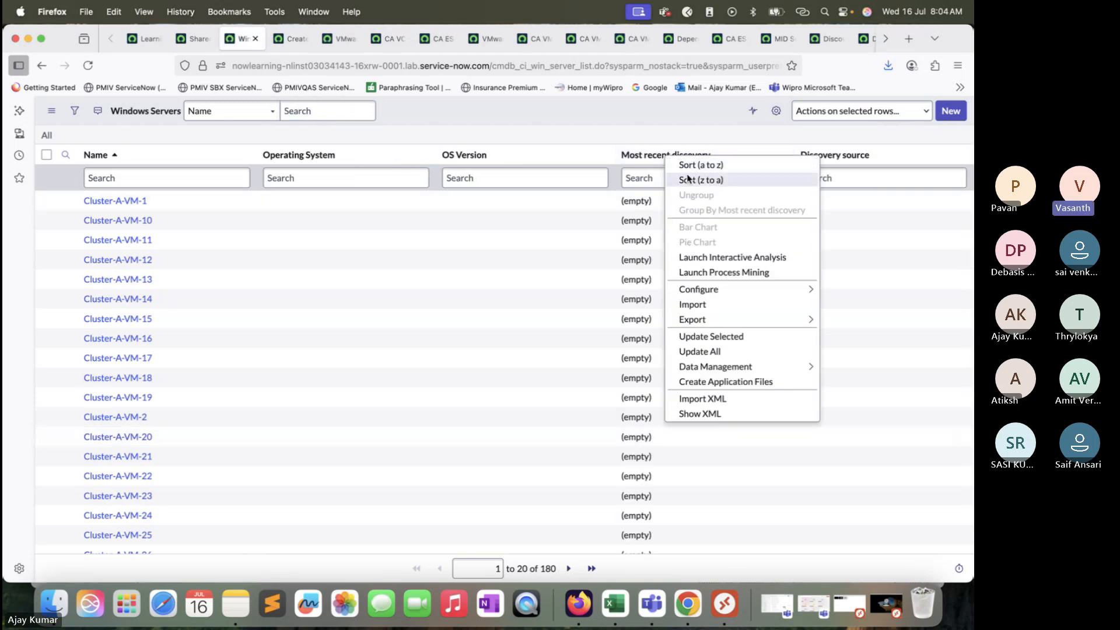
{"action": "key", "text": "Escape"}
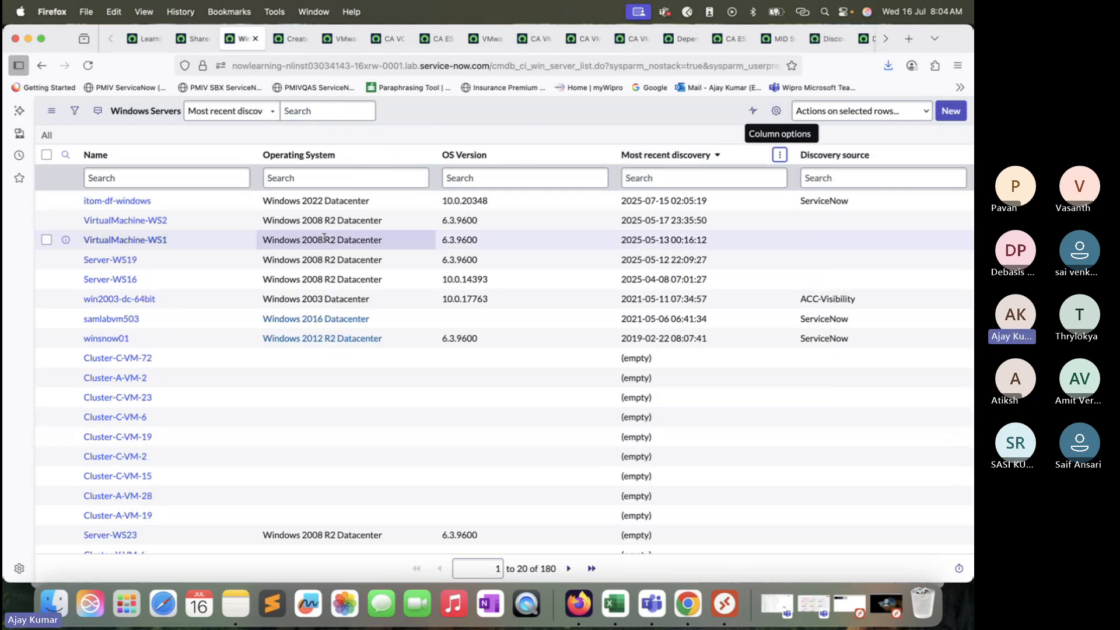
{"action": "left_click", "coordinate": [120, 201], "text": "super"}
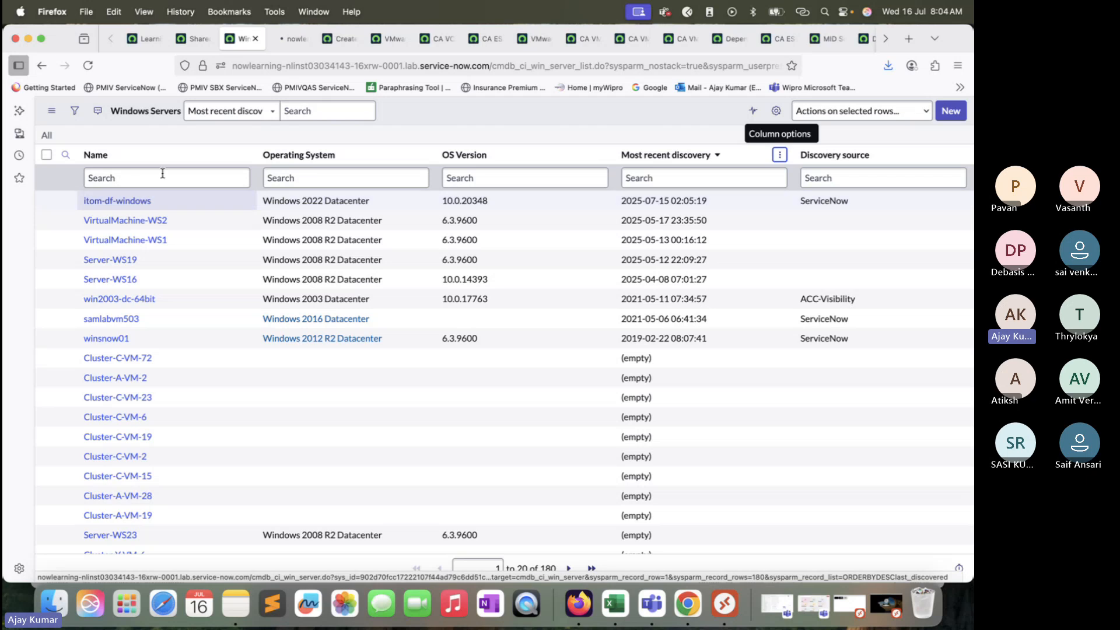
{"action": "left_click", "coordinate": [294, 39]}
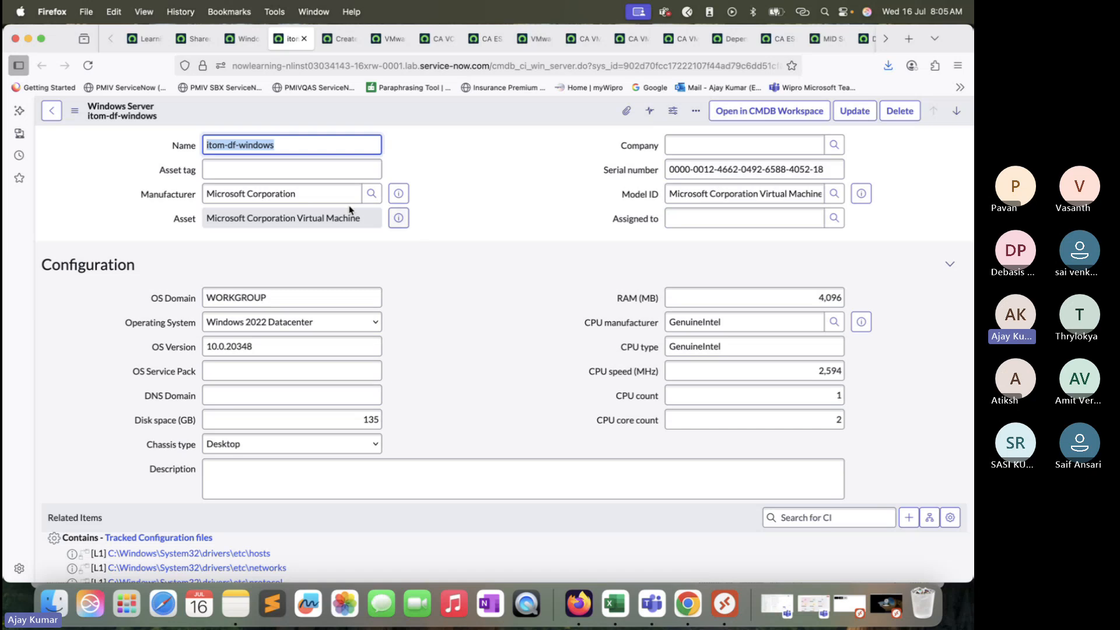
{"action": "triple_click", "coordinate": [299, 220]}
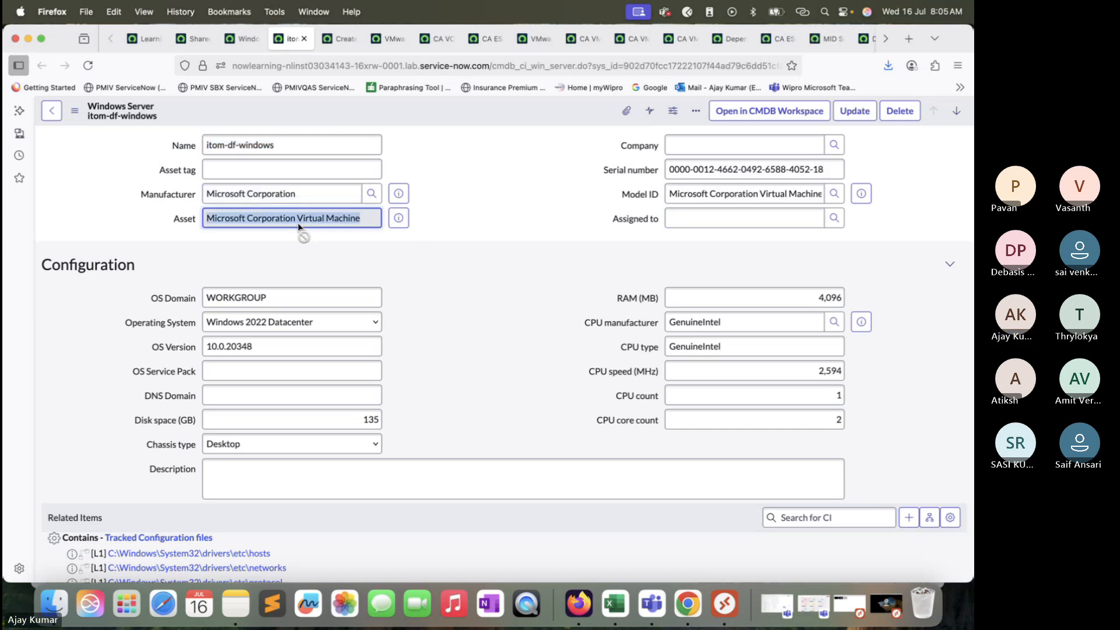
Step: Copy the Windows server's name and search the VMware Virtual Machine Instances list for the name itom-df-windows
{"action": "triple_click", "coordinate": [312, 147]}
{"action": "key", "text": "super+c"}
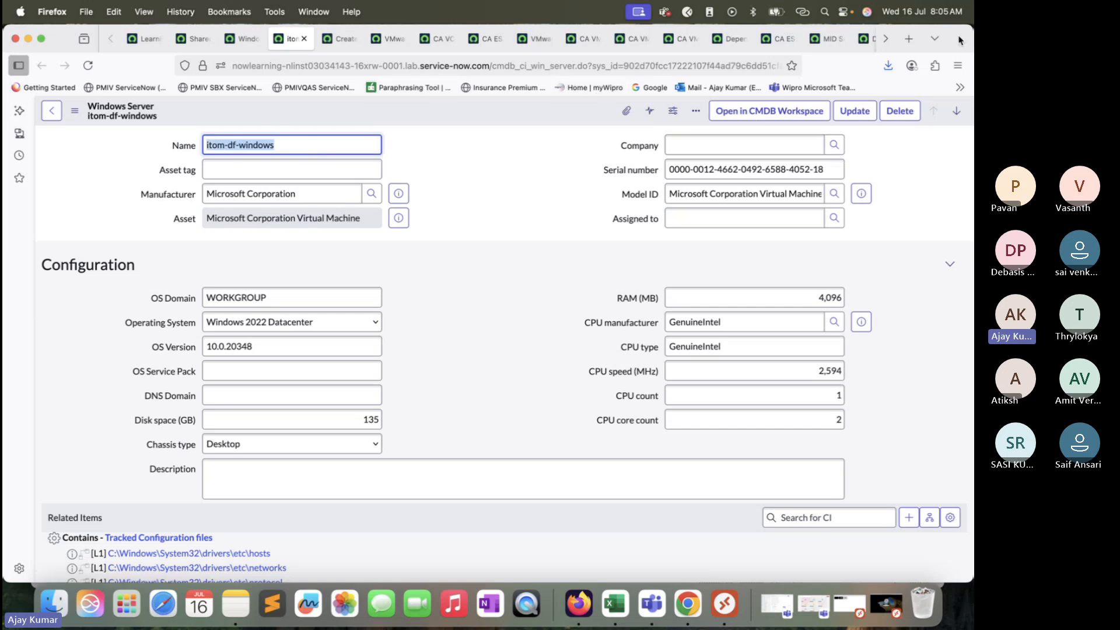
{"action": "left_click_drag", "start_coordinate": [960, 39], "coordinate": [956, 69]}
{"action": "left_click", "coordinate": [385, 69]}
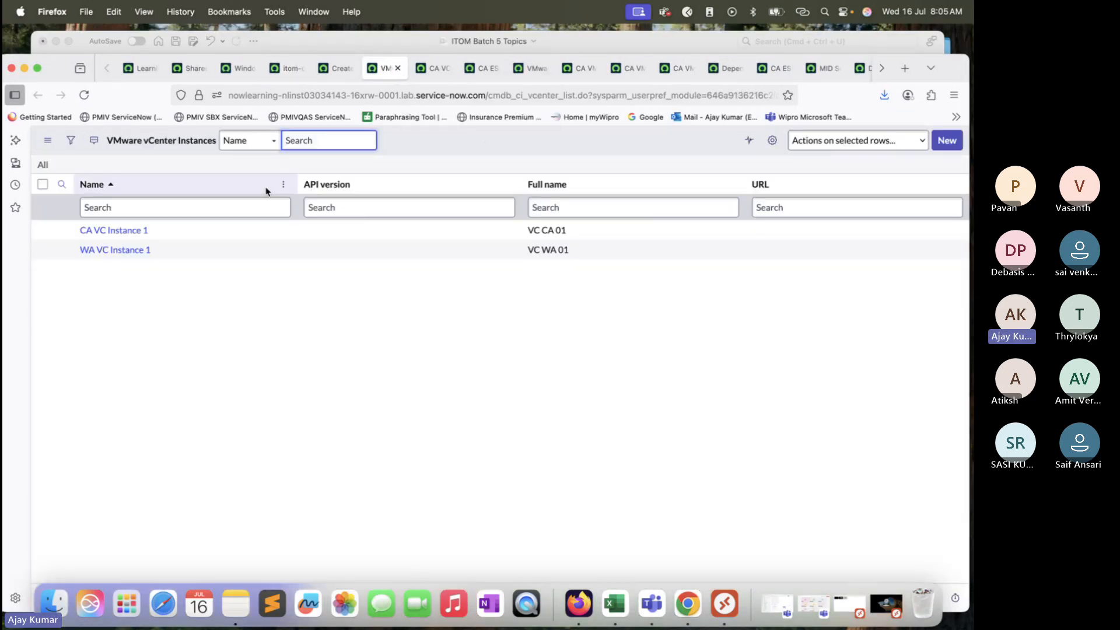
{"action": "left_click", "coordinate": [426, 71]}
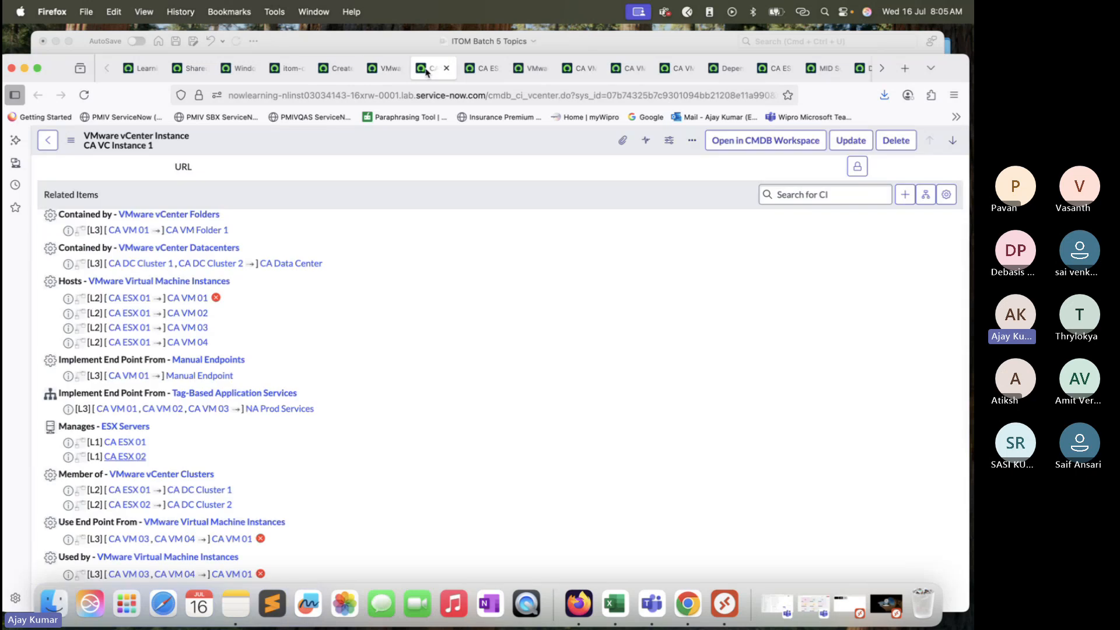
{"action": "left_click", "coordinate": [329, 70]}
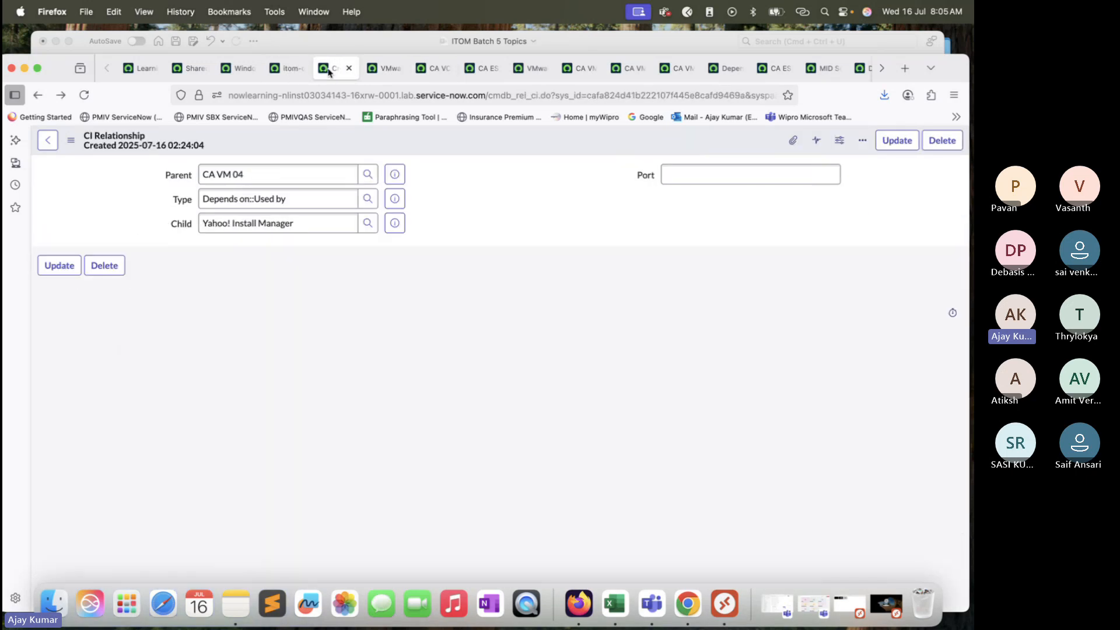
{"action": "left_click", "coordinate": [432, 68]}
{"action": "left_click", "coordinate": [484, 68]}
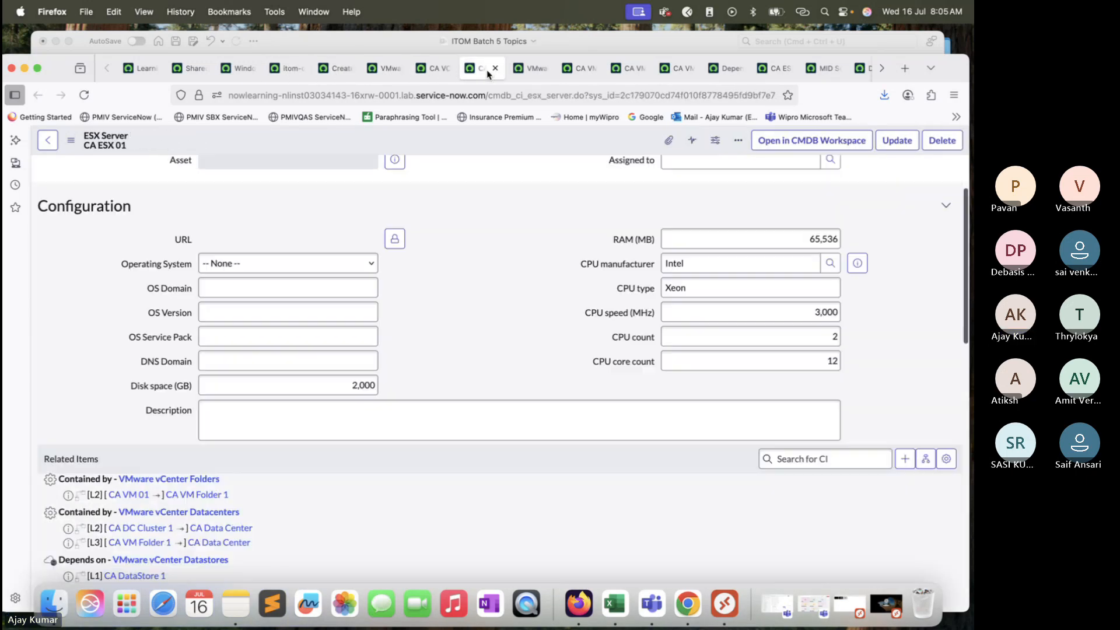
{"action": "left_click", "coordinate": [531, 68]}
{"action": "left_click", "coordinate": [181, 211]}
{"action": "key", "text": "super+v"}
{"action": "key", "text": "Return"}
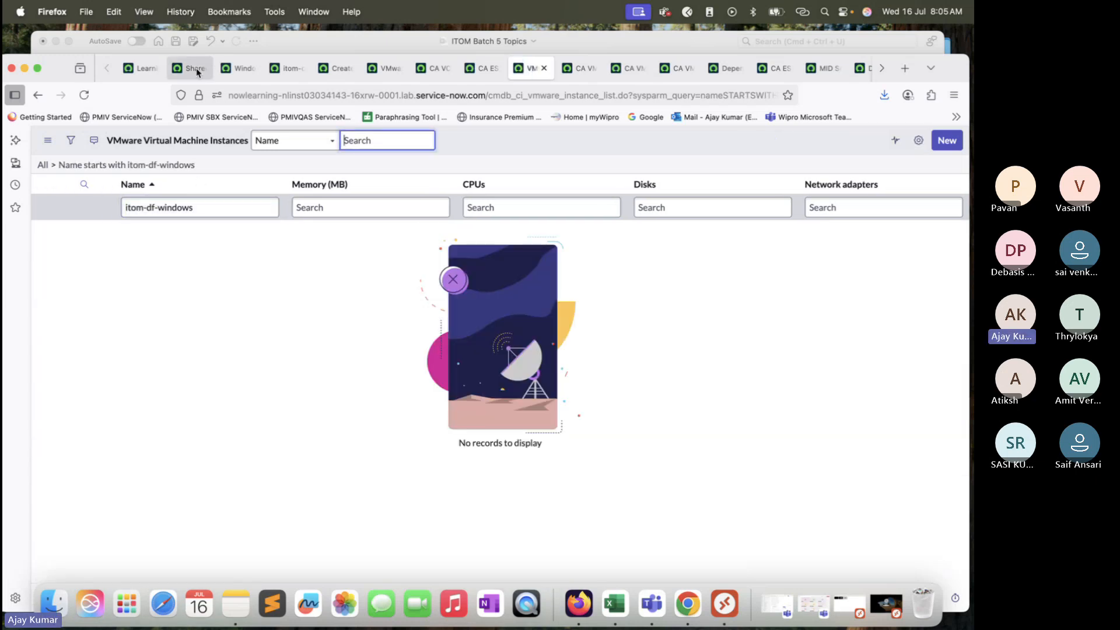
Step: Return to the itom-df-windows server record and examine its name, asset and configuration details
{"action": "left_click", "coordinate": [242, 68]}
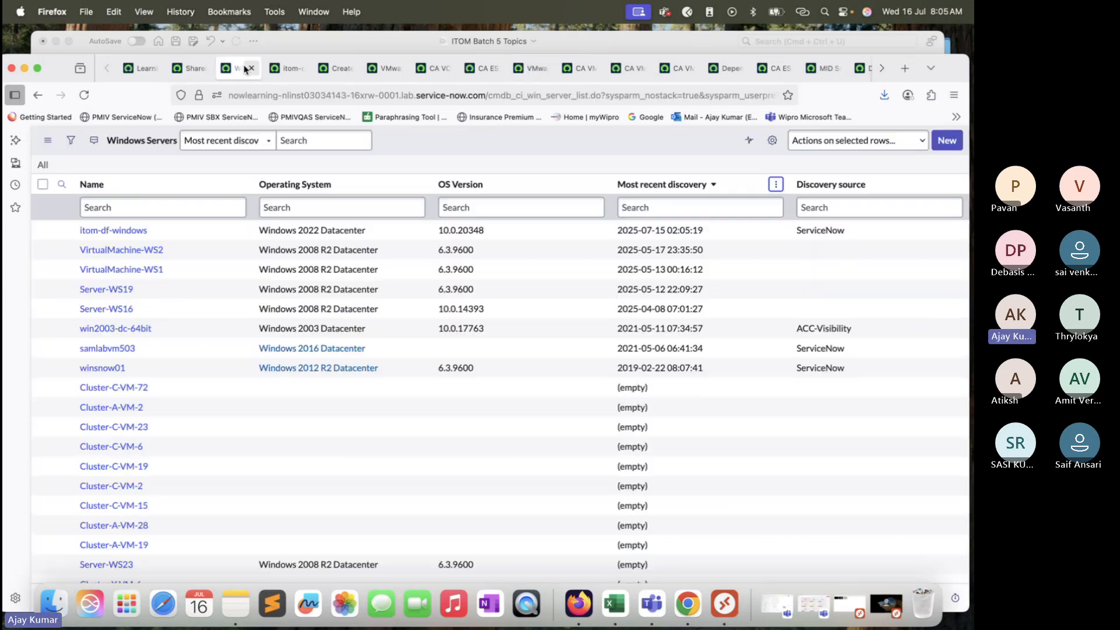
{"action": "left_click", "coordinate": [287, 68]}
{"action": "left_click_drag", "start_coordinate": [954, 77], "coordinate": [952, 53]}
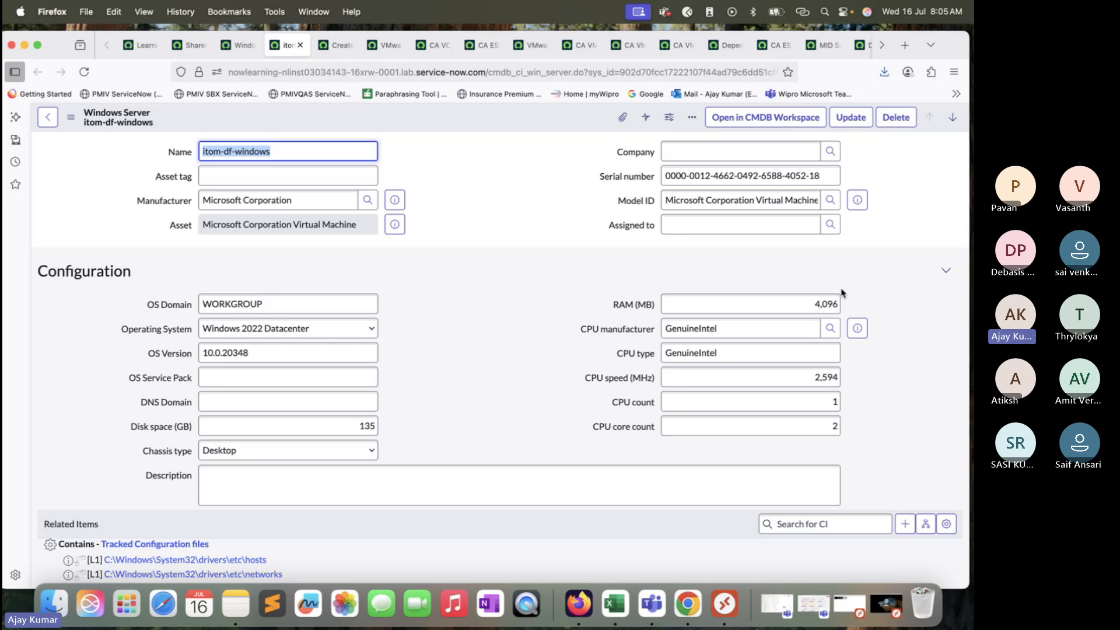
{"action": "left_click", "coordinate": [293, 156]}
{"action": "triple_click", "coordinate": [313, 227]}
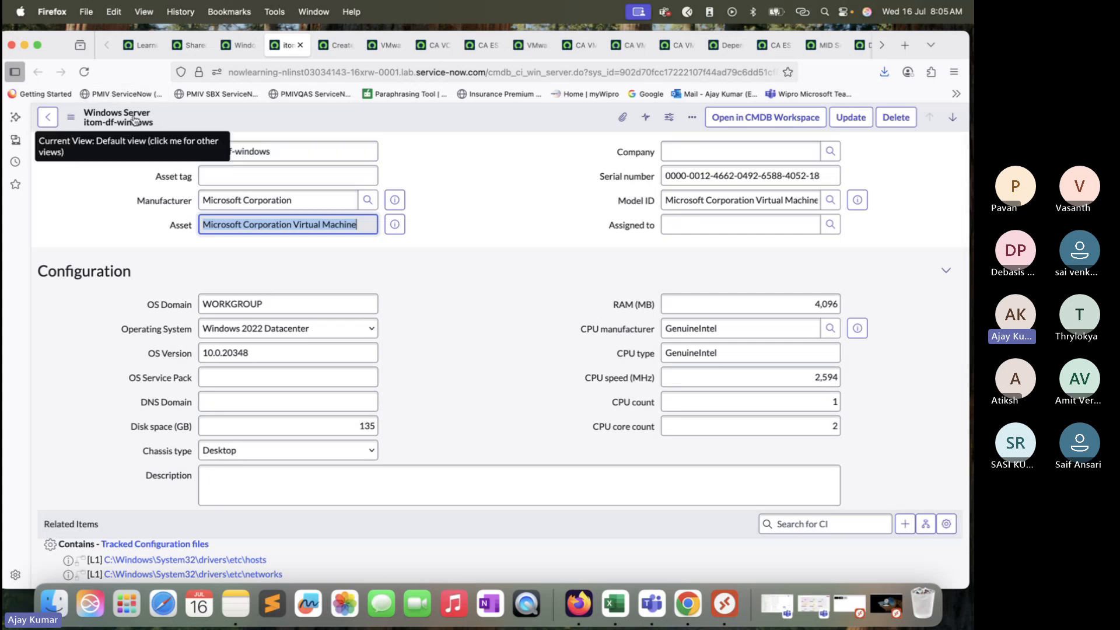
{"action": "left_click_drag", "start_coordinate": [286, 153], "coordinate": [198, 152]}
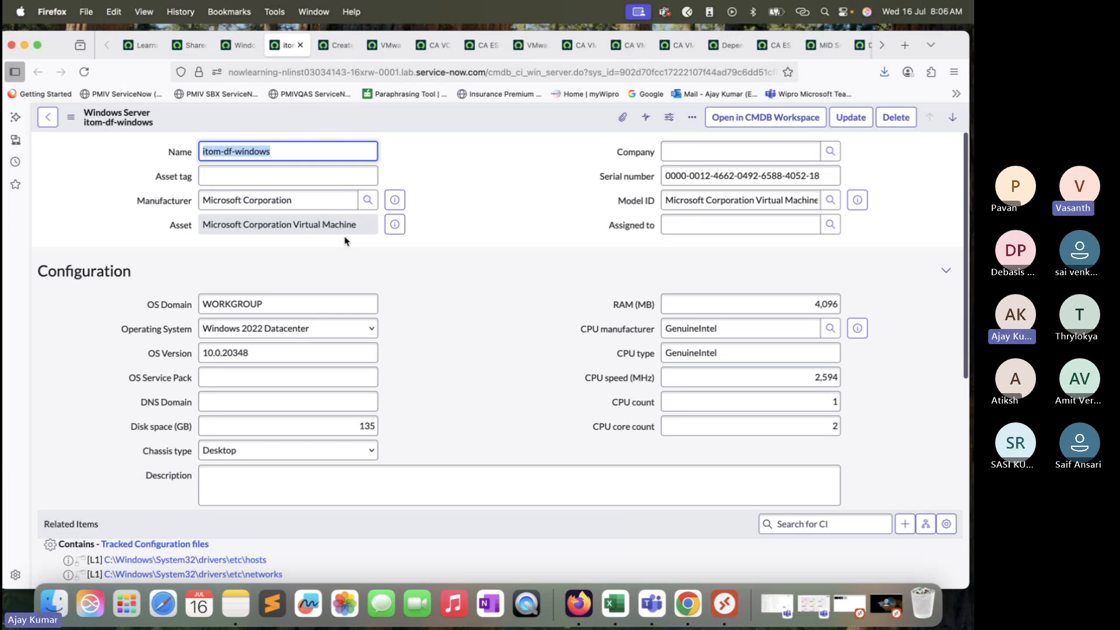
{"action": "scroll", "coordinate": [345, 240], "scroll_direction": "down", "scroll_amount": 2}
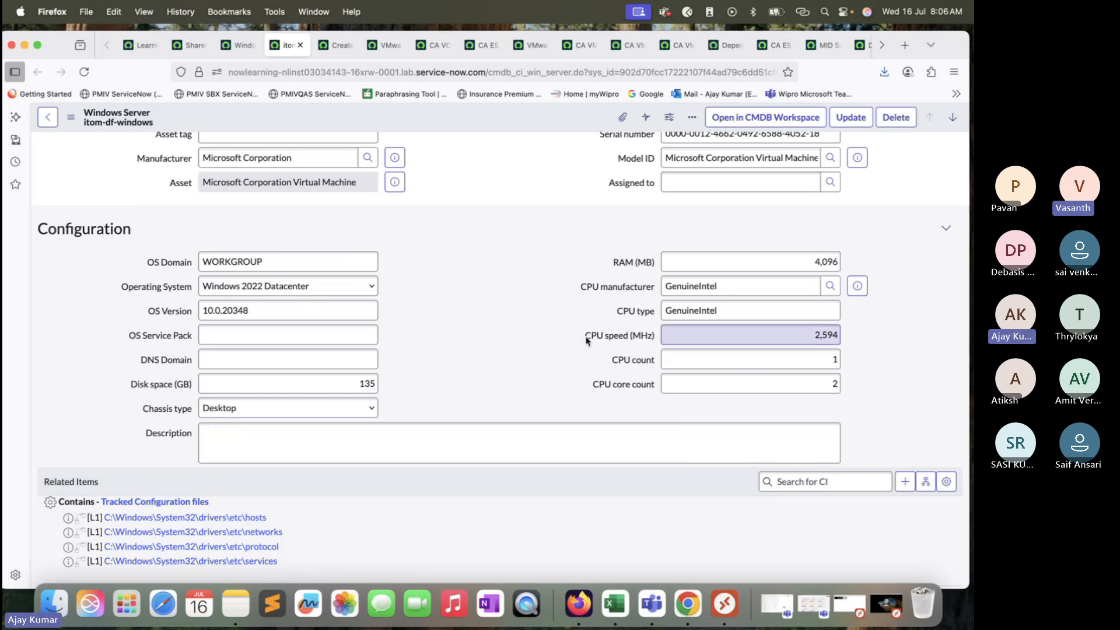
{"action": "scroll", "coordinate": [587, 340], "scroll_direction": "up", "scroll_amount": 2}
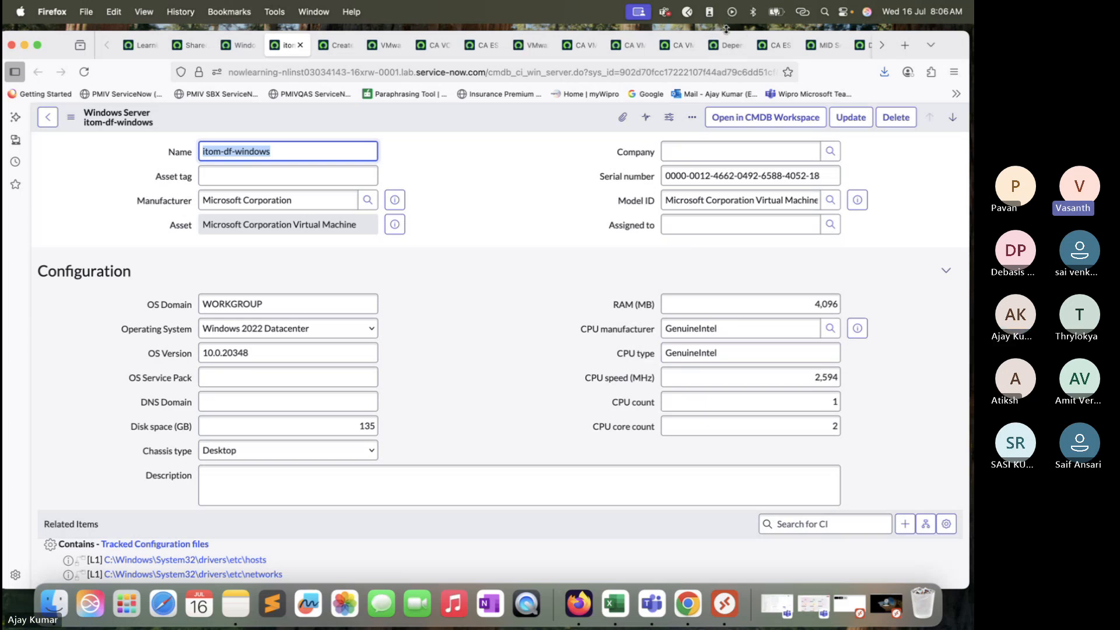
{"action": "left_click", "coordinate": [931, 45]}
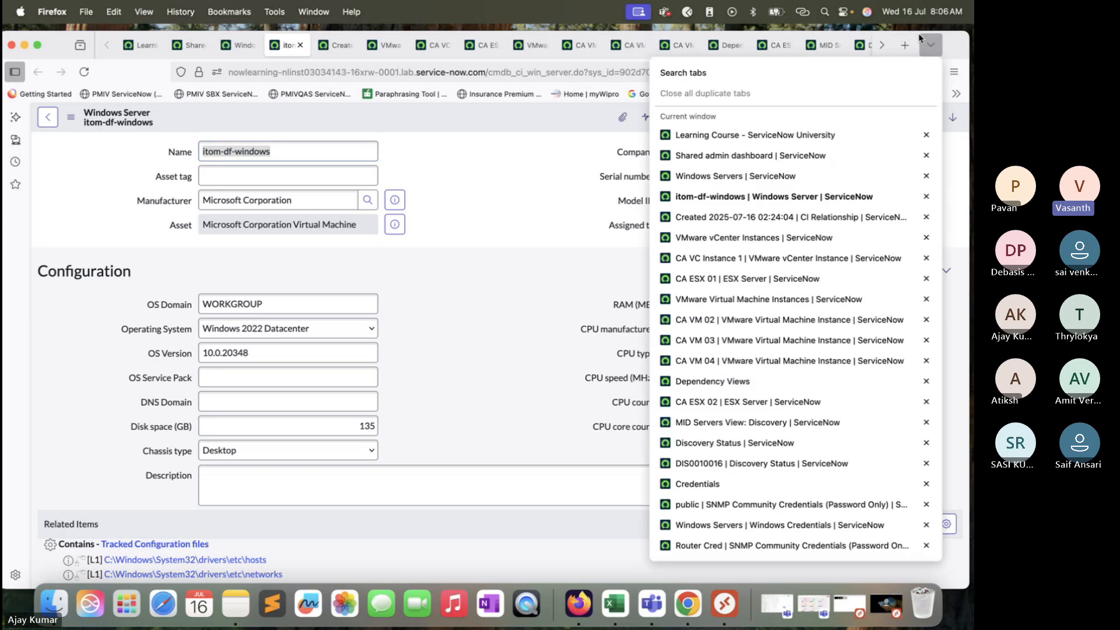
{"action": "left_click", "coordinate": [961, 45]}
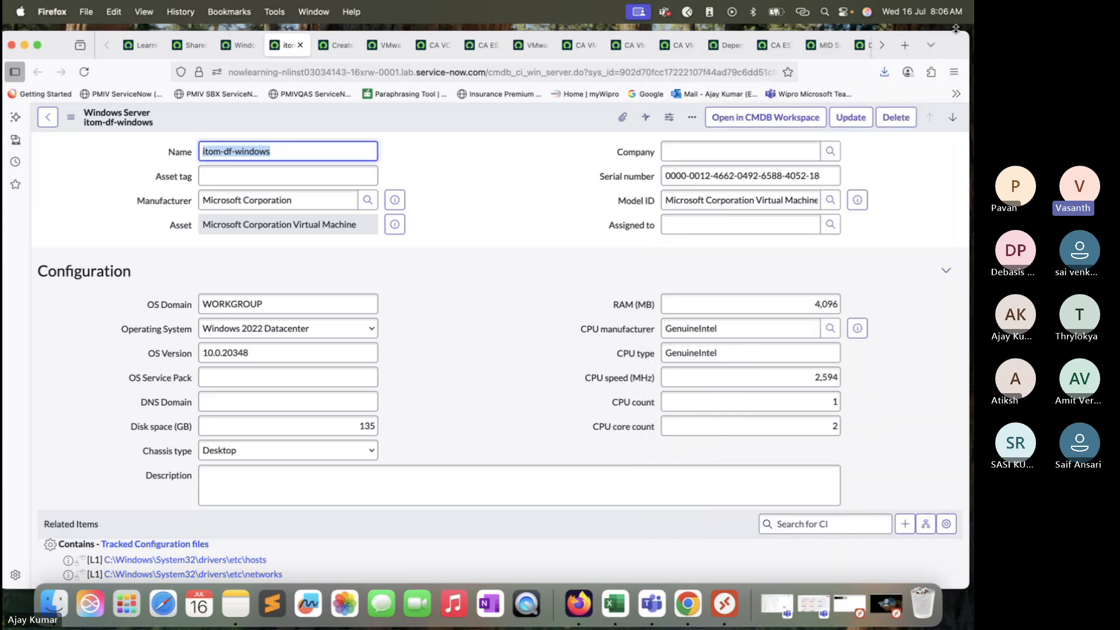
{"action": "left_click_drag", "start_coordinate": [955, 28], "coordinate": [952, 25]}
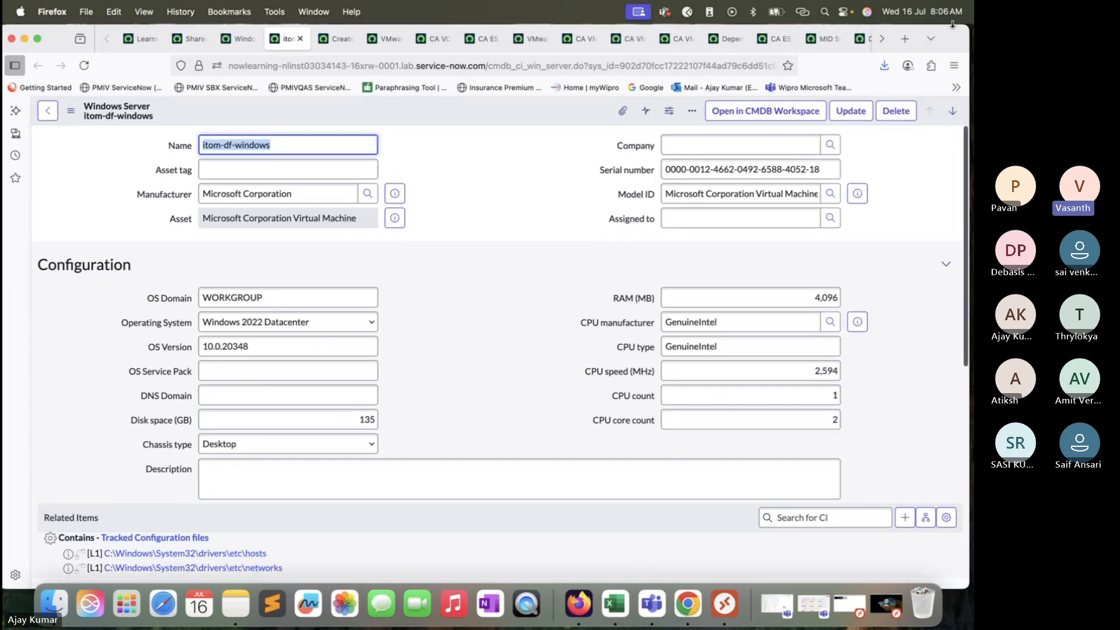
{"action": "double_click", "coordinate": [952, 25]}
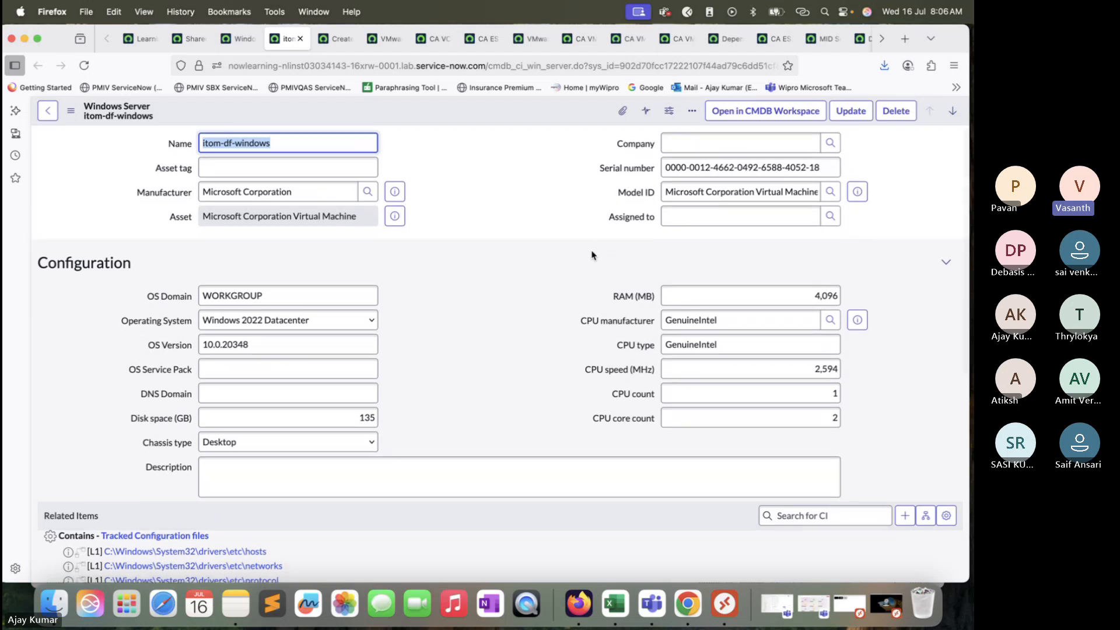
Step: Compare the related items of the itom-df-windows server with the CA ESX 01 and CA VM 02 records
{"action": "scroll", "coordinate": [592, 255], "scroll_direction": "down", "scroll_amount": 5}
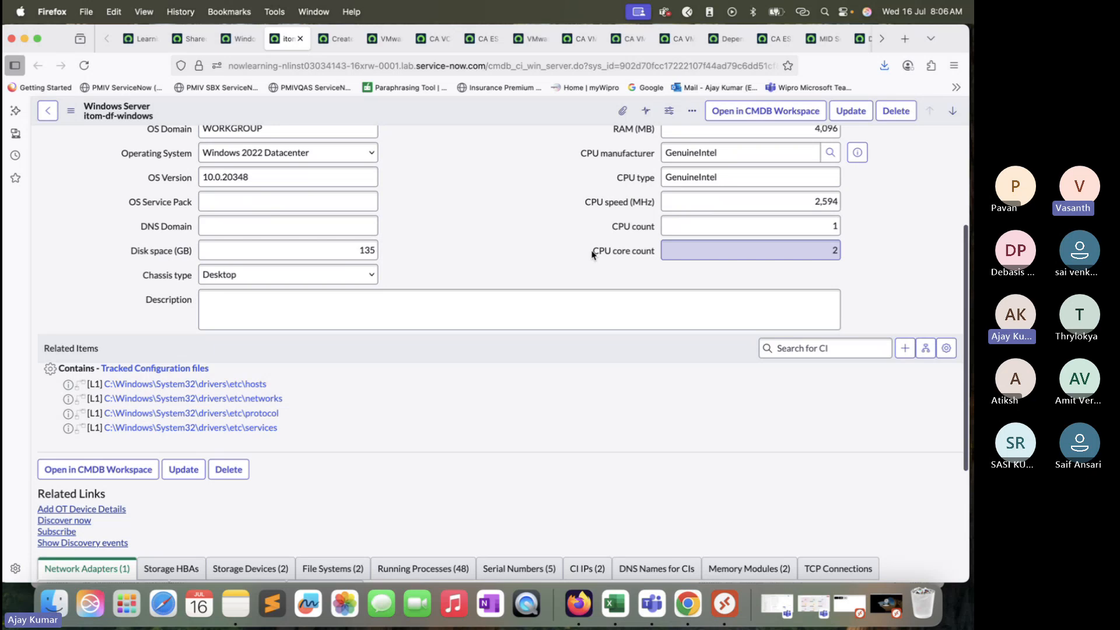
{"action": "scroll", "coordinate": [592, 254], "scroll_direction": "down", "scroll_amount": 3}
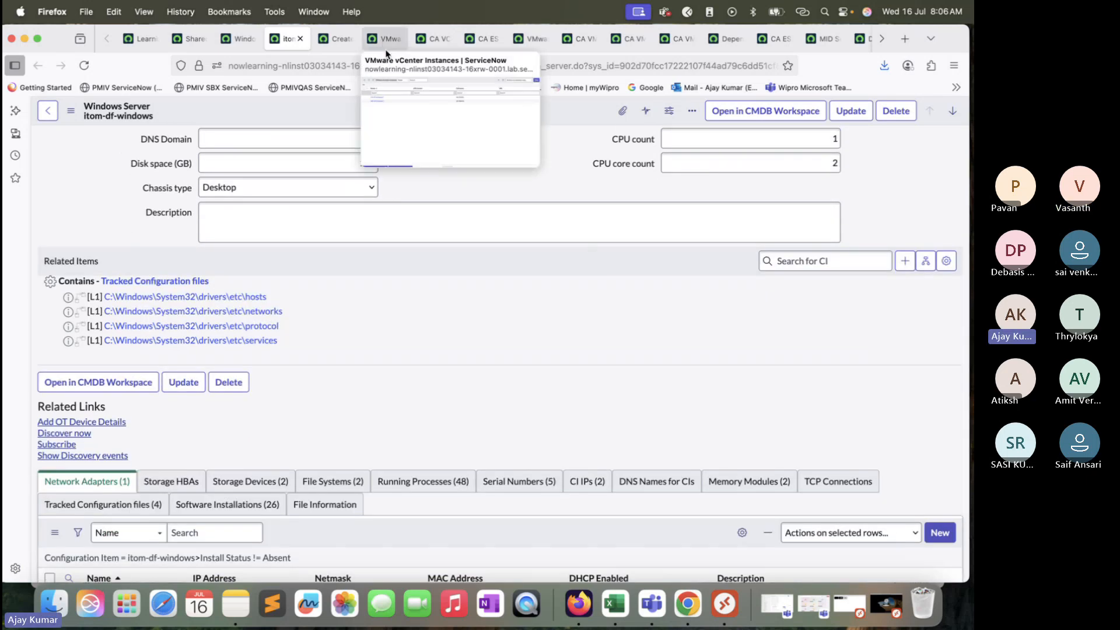
{"action": "left_click_drag", "start_coordinate": [951, 36], "coordinate": [951, 68]}
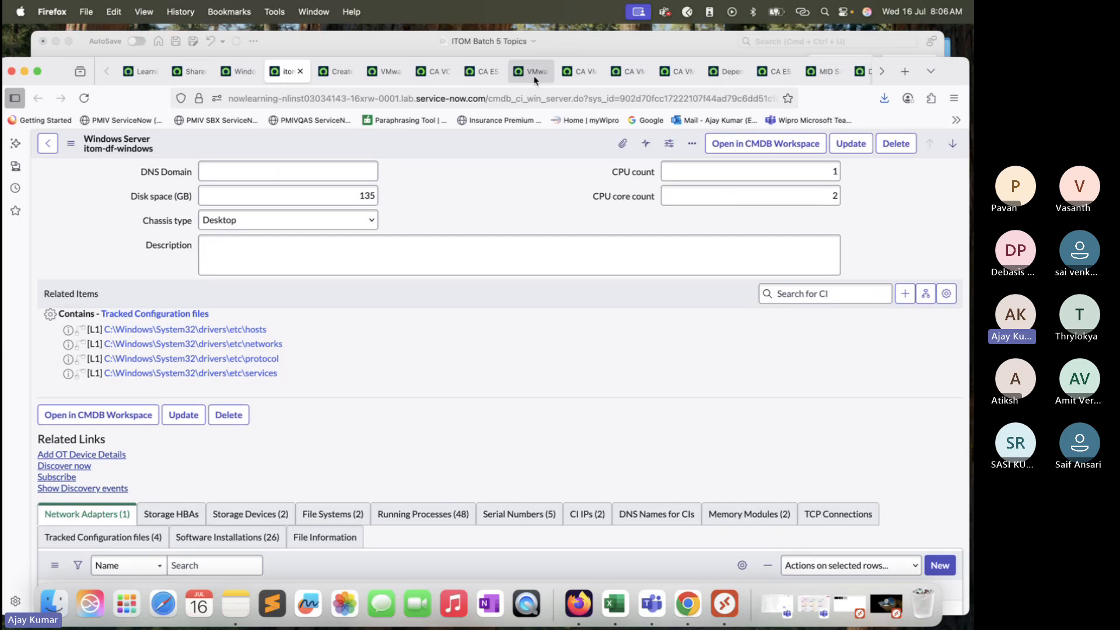
{"action": "left_click", "coordinate": [468, 71]}
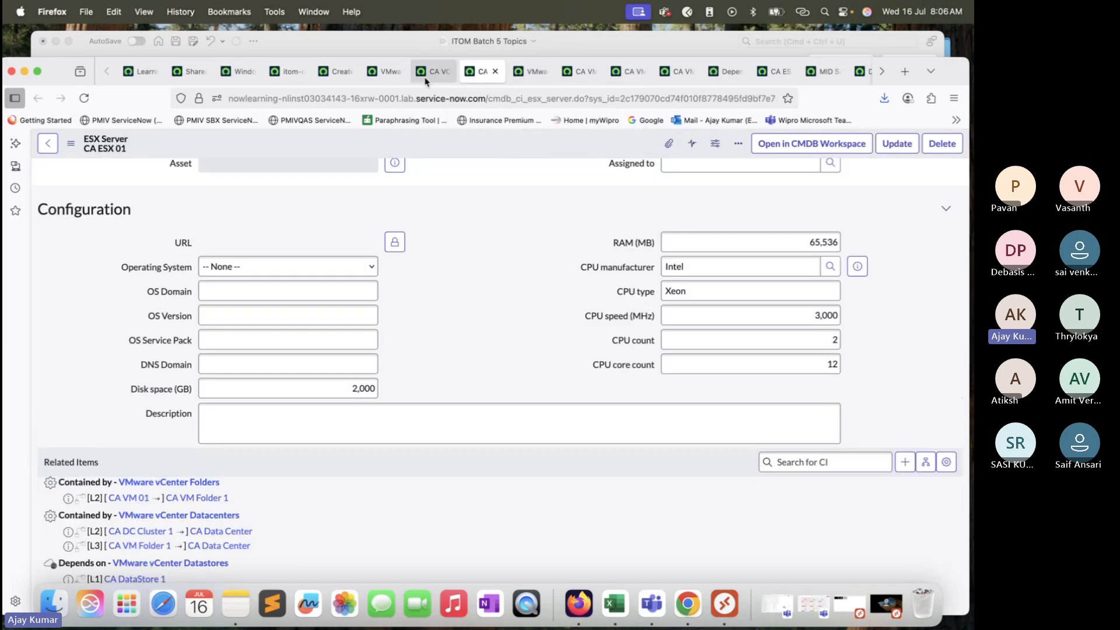
{"action": "left_click", "coordinate": [525, 71]}
{"action": "left_click", "coordinate": [578, 72]}
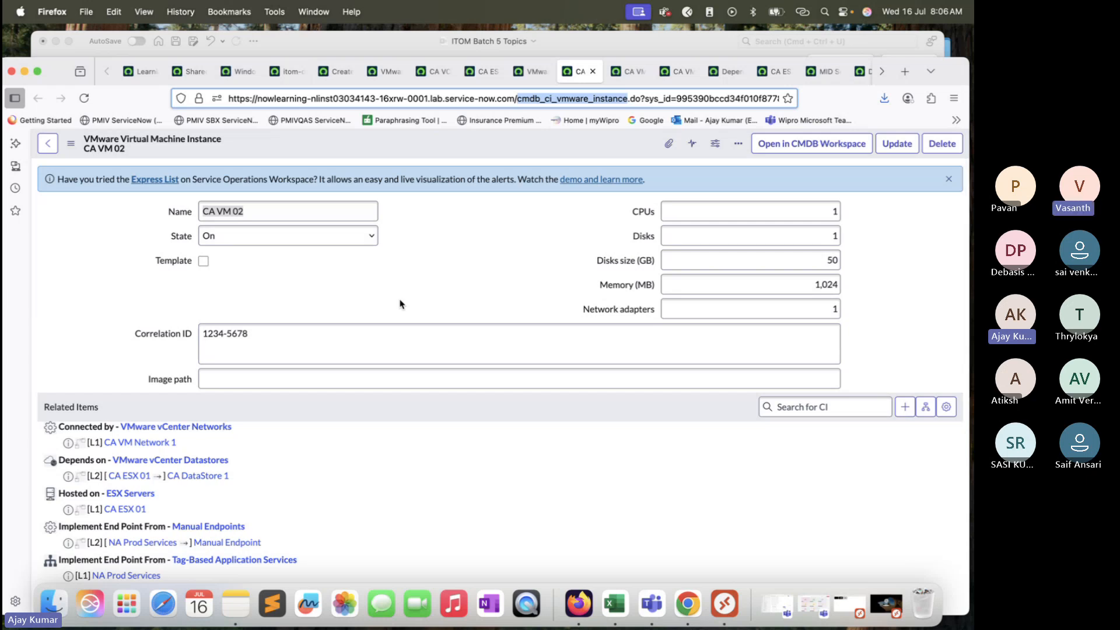
{"action": "left_click", "coordinate": [289, 72]}
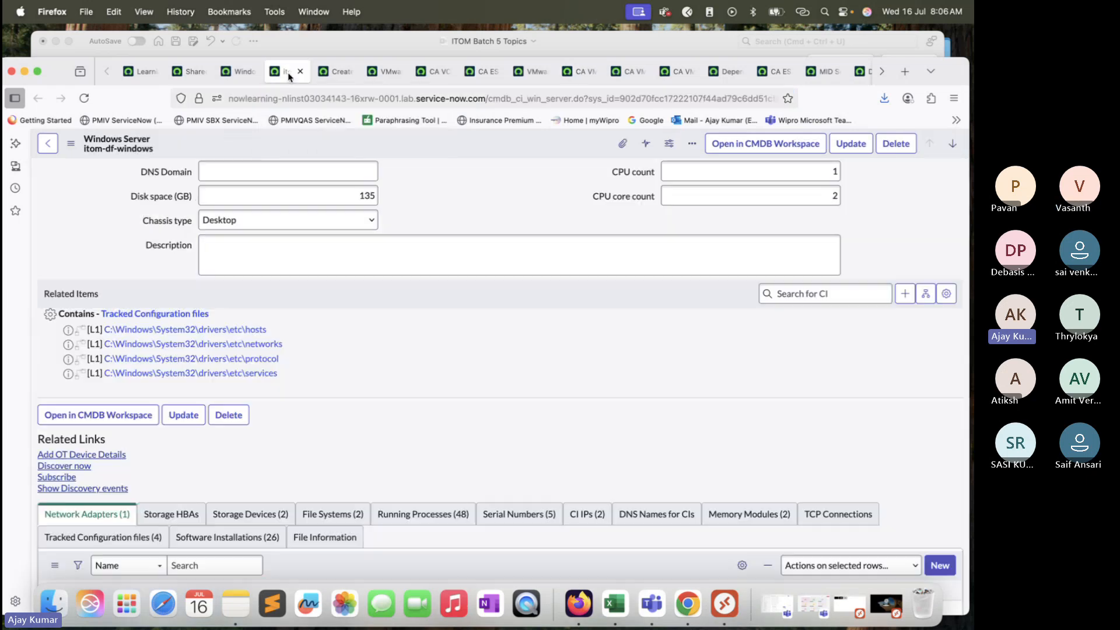
Step: Show the dependency map of the itom-df-windows server and examine its disks, network adapter and tracked configuration files
{"action": "left_click_drag", "start_coordinate": [957, 79], "coordinate": [958, 46]}
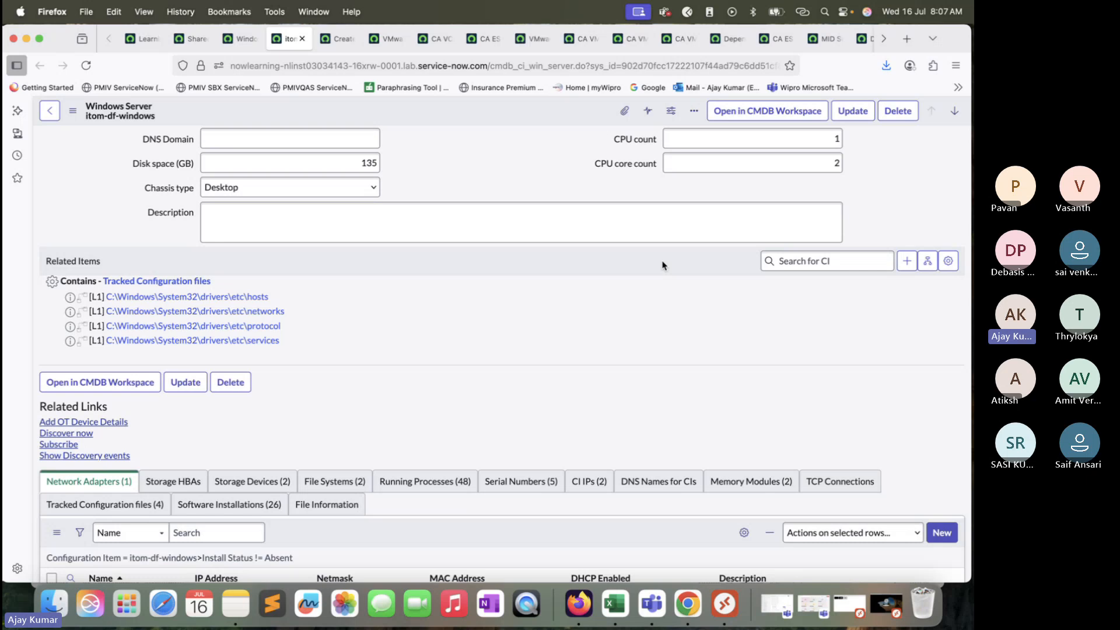
{"action": "mouse_move", "coordinate": [965, 43]}
{"action": "left_mouse_down"}
{"action": "mouse_move", "coordinate": [957, 50]}
{"action": "mouse_move", "coordinate": [967, 46]}
{"action": "left_mouse_up"}
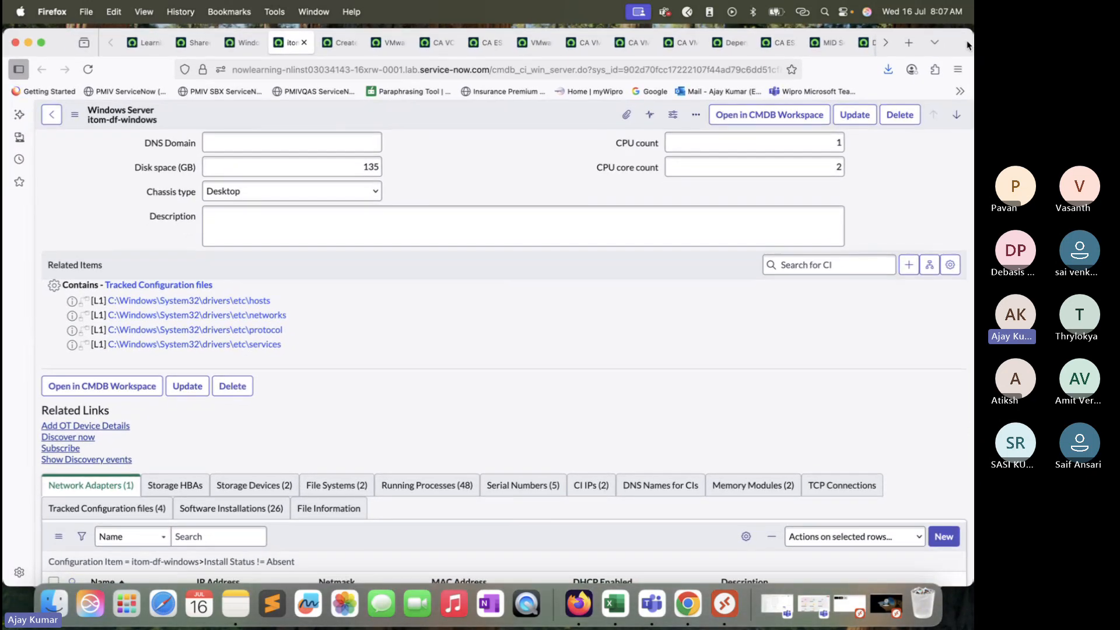
{"action": "scroll", "coordinate": [497, 180], "scroll_direction": "up", "scroll_amount": 10}
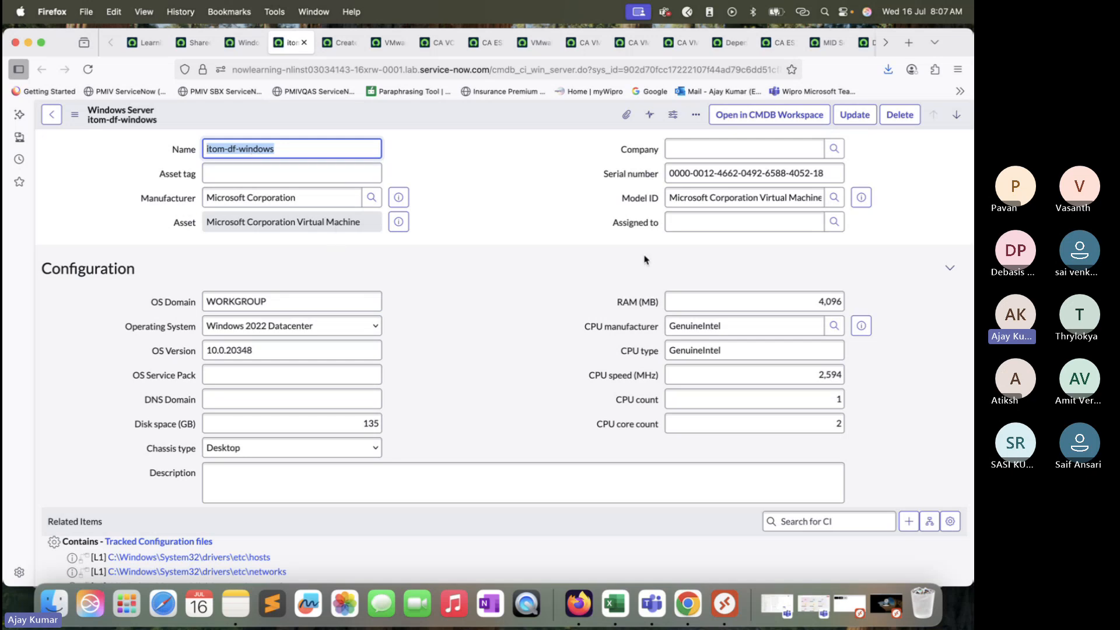
{"action": "scroll", "coordinate": [790, 420], "scroll_direction": "down", "scroll_amount": 5}
{"action": "left_click", "coordinate": [929, 370]}
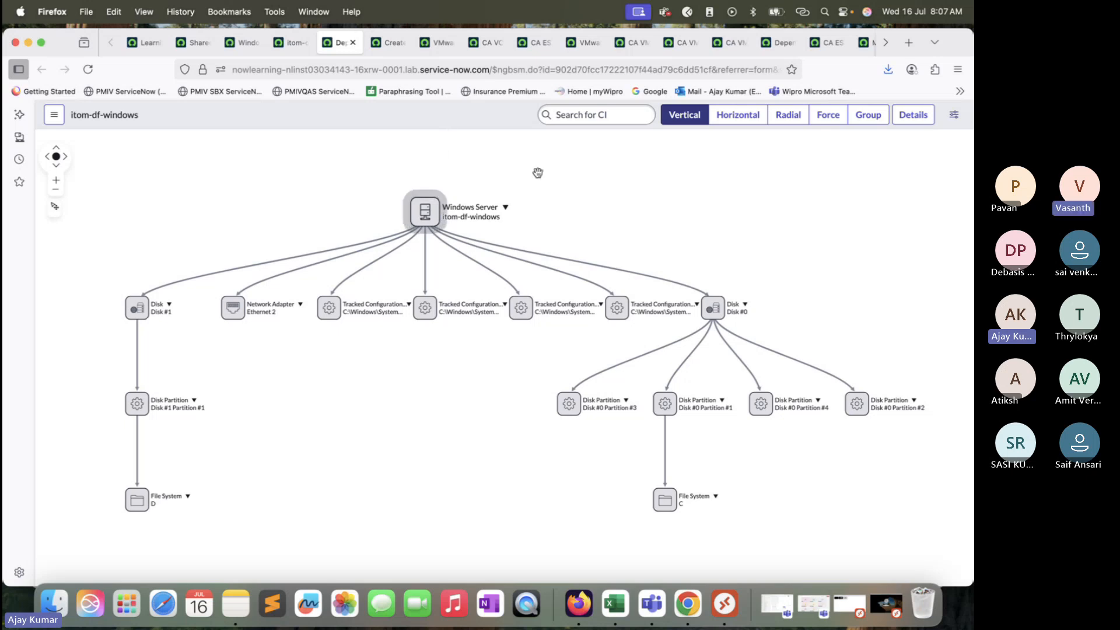
{"action": "left_click_drag", "start_coordinate": [569, 178], "coordinate": [569, 223]}
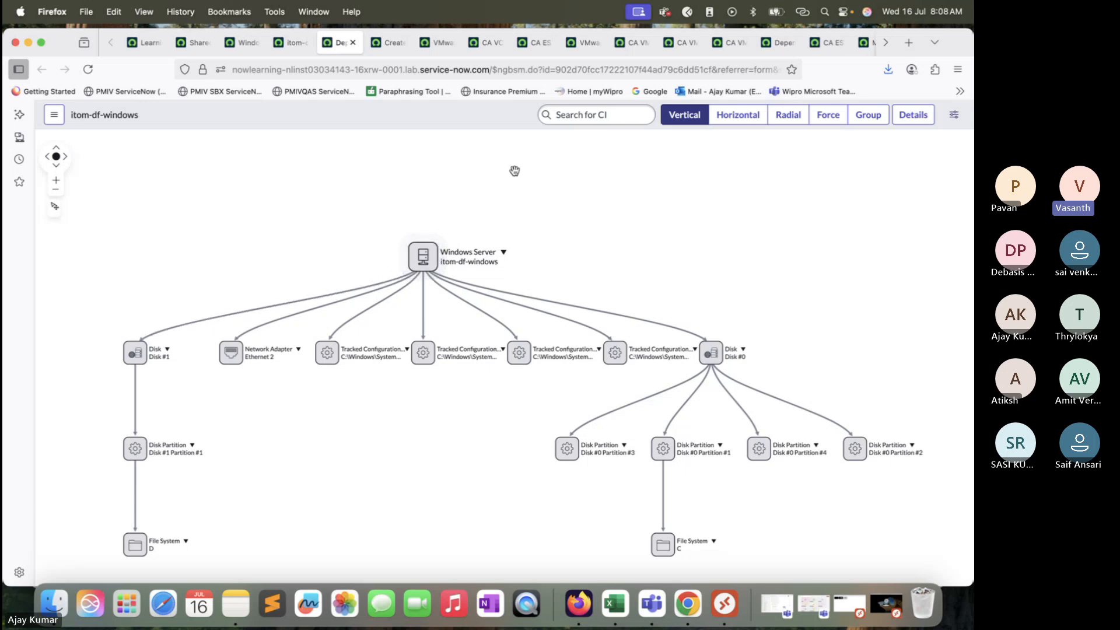
{"action": "left_click_drag", "start_coordinate": [515, 171], "coordinate": [515, 201]}
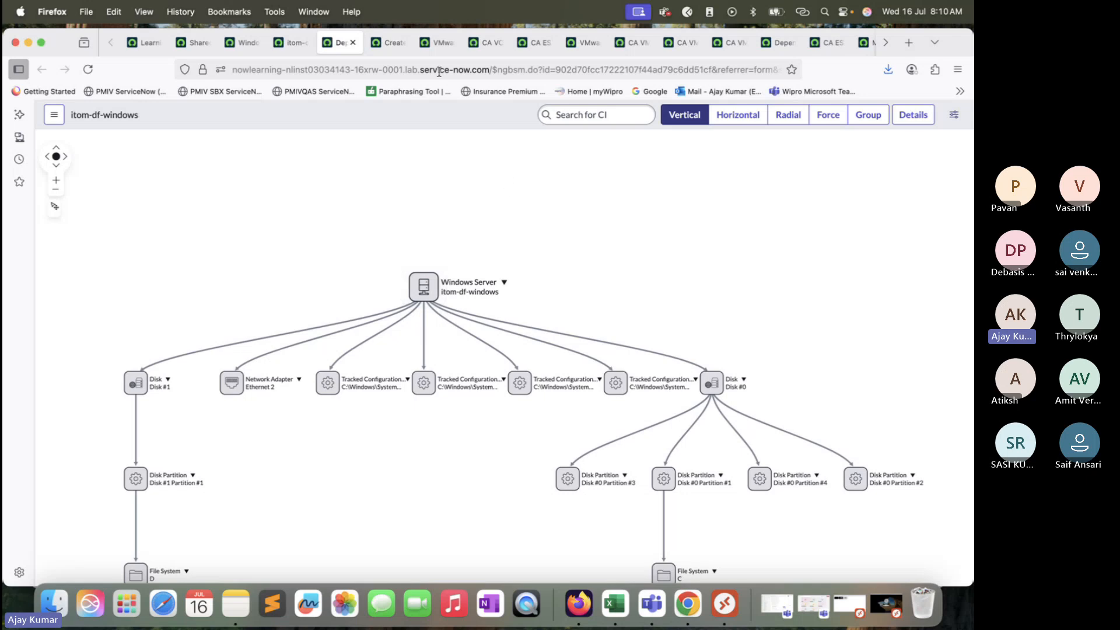
Step: Copy the server name from the dependency map and set itom-df-windows as the child in the CA VM 04 CI relationship
{"action": "left_click", "coordinate": [387, 43]}
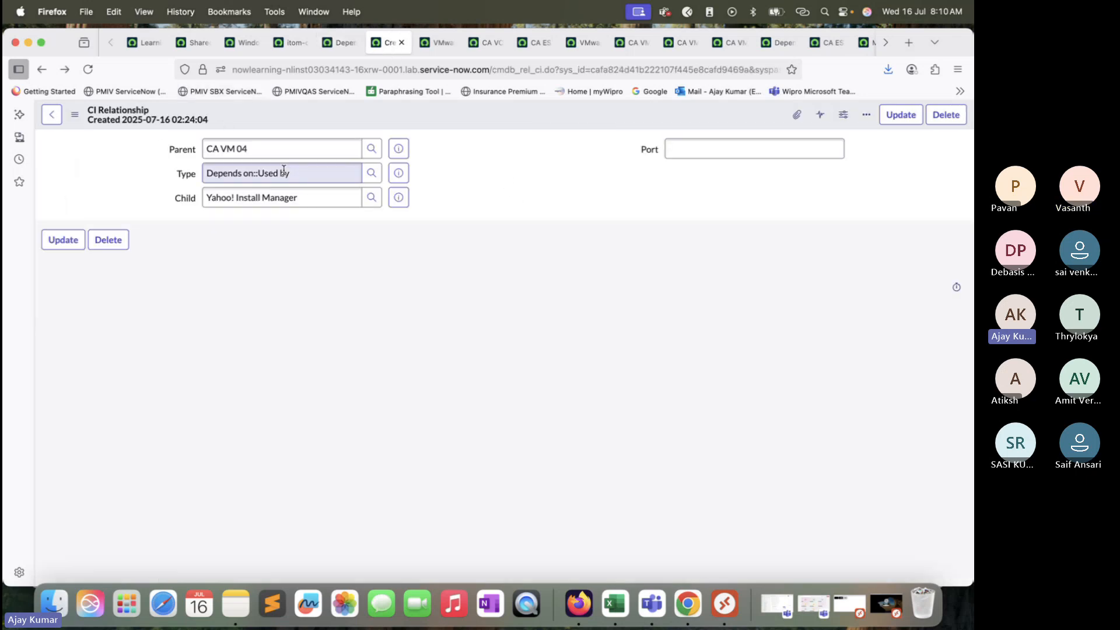
{"action": "left_click", "coordinate": [342, 44]}
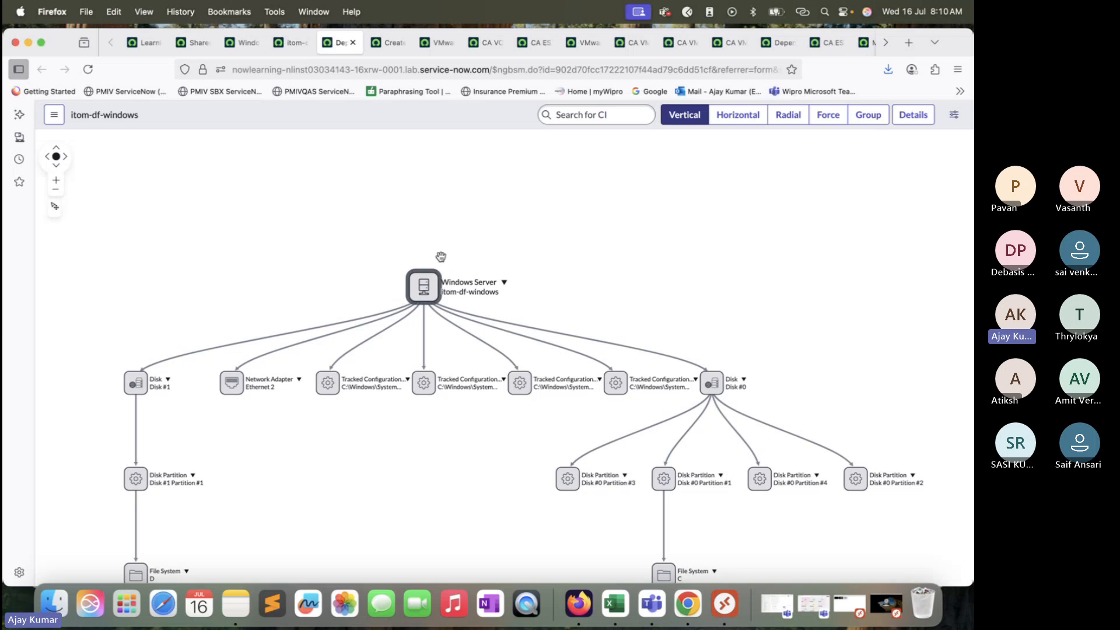
{"action": "left_click", "coordinate": [387, 42]}
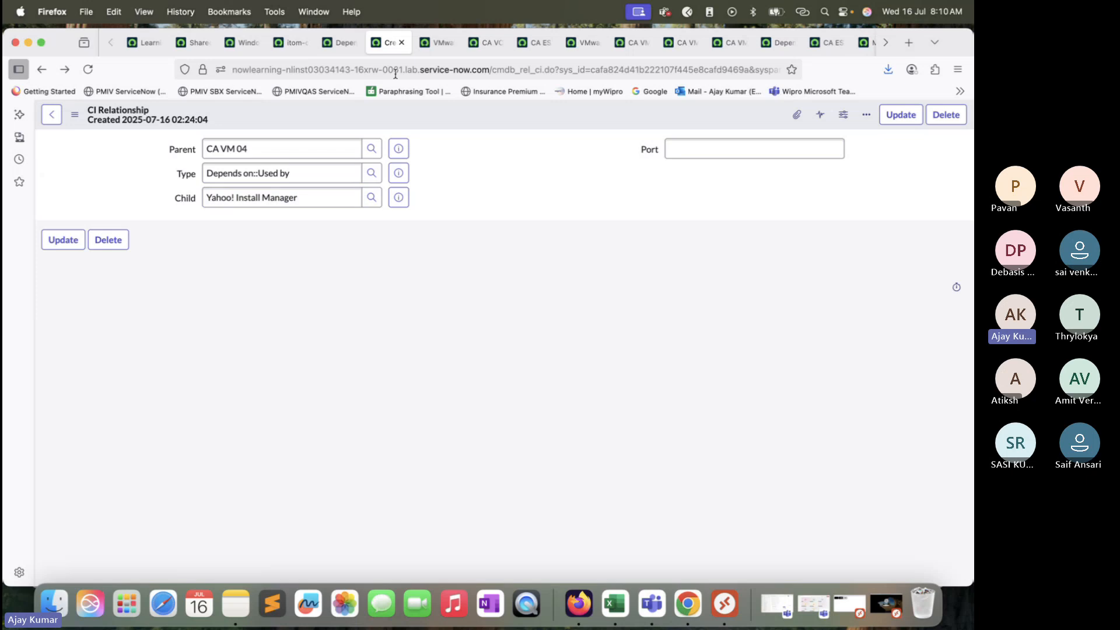
{"action": "left_click", "coordinate": [331, 44]}
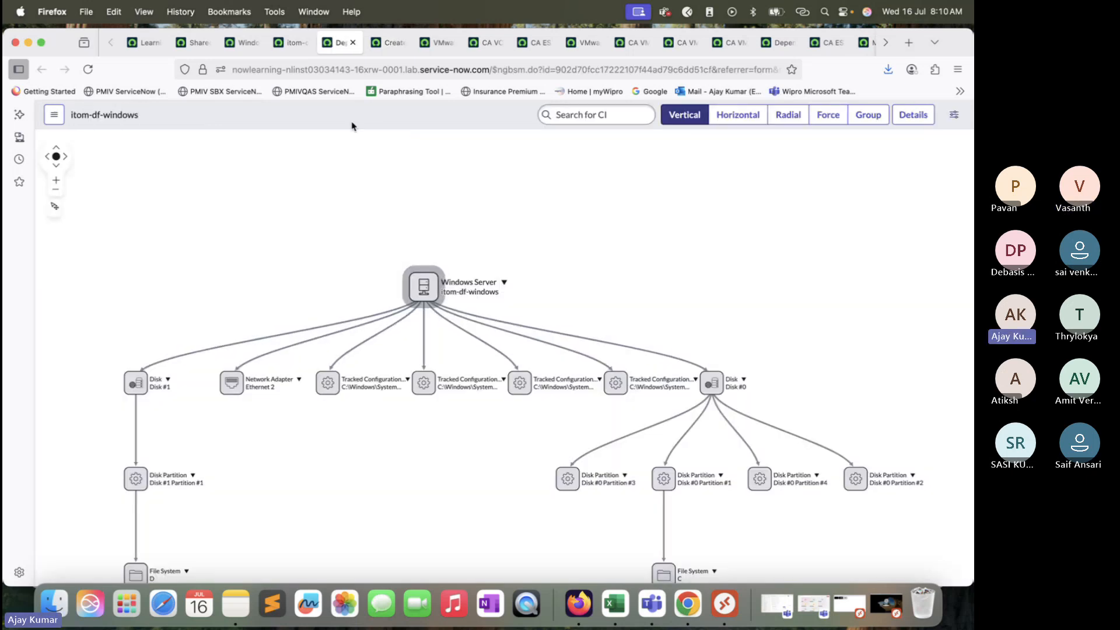
{"action": "left_click_drag", "start_coordinate": [137, 118], "coordinate": [70, 121]}
{"action": "key", "text": "super+c"}
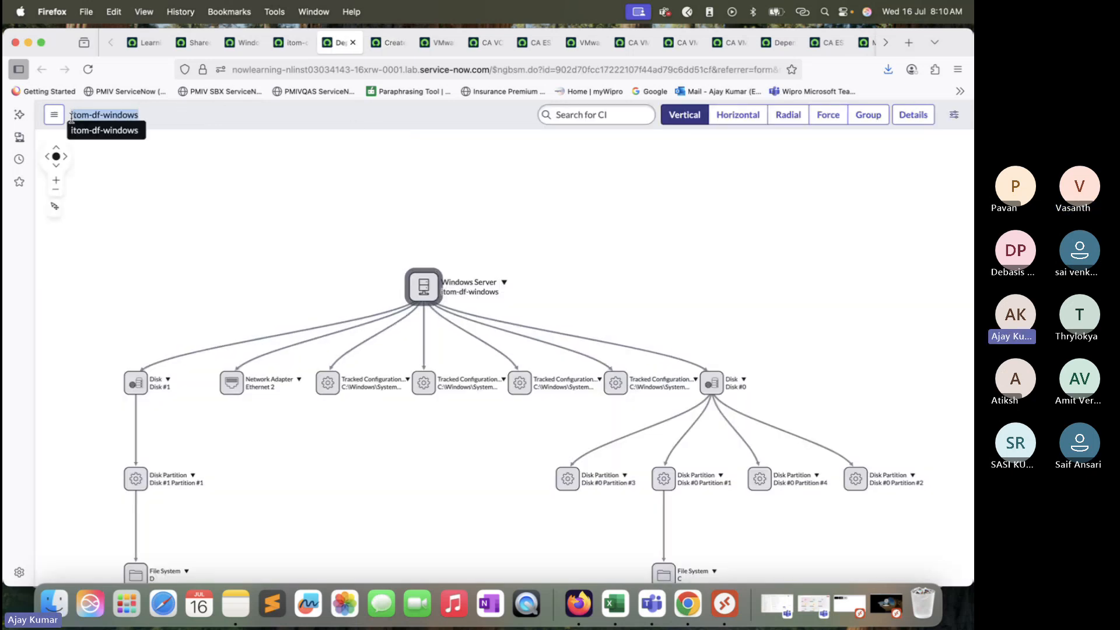
{"action": "left_click", "coordinate": [388, 46]}
{"action": "triple_click", "coordinate": [308, 196]}
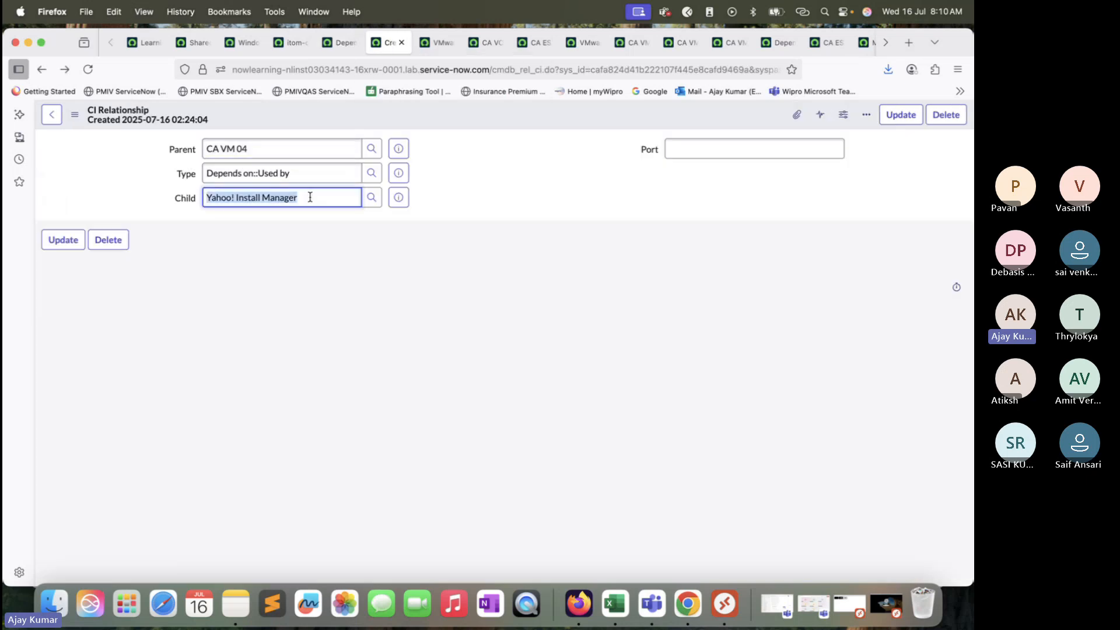
{"action": "key", "text": "super+v"}
{"action": "left_click", "coordinate": [314, 222]}
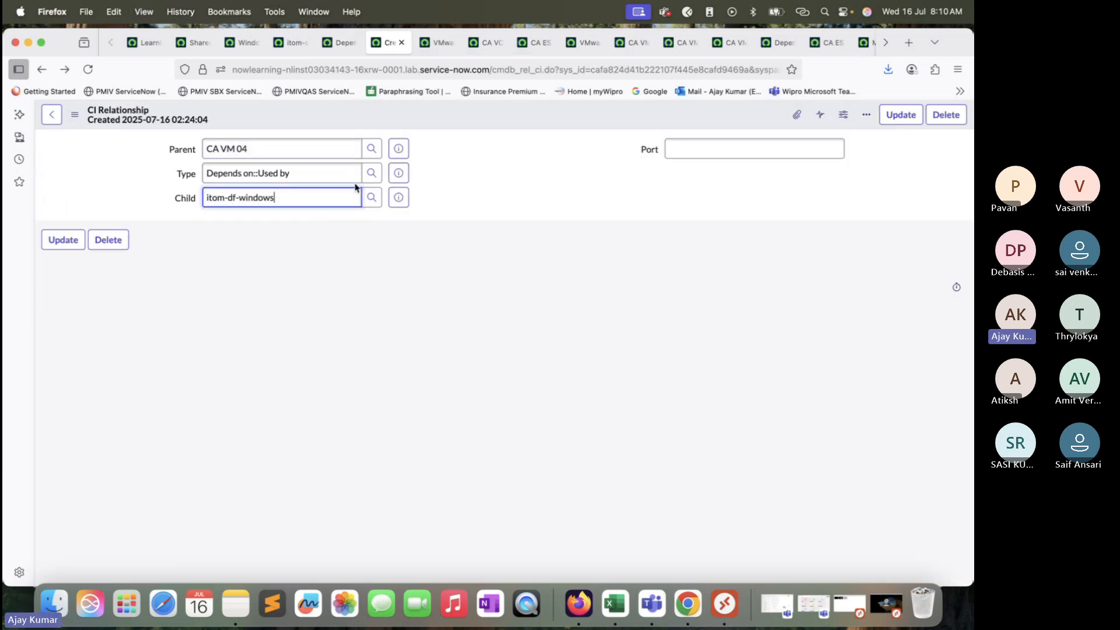
Step: Find the relationship type whose name contains "vir", set the type to Virtualized by::Virtualizes and save the CI relationship
{"action": "left_click", "coordinate": [371, 175]}
{"action": "scroll", "coordinate": [160, 435], "scroll_direction": "down", "scroll_amount": 5}
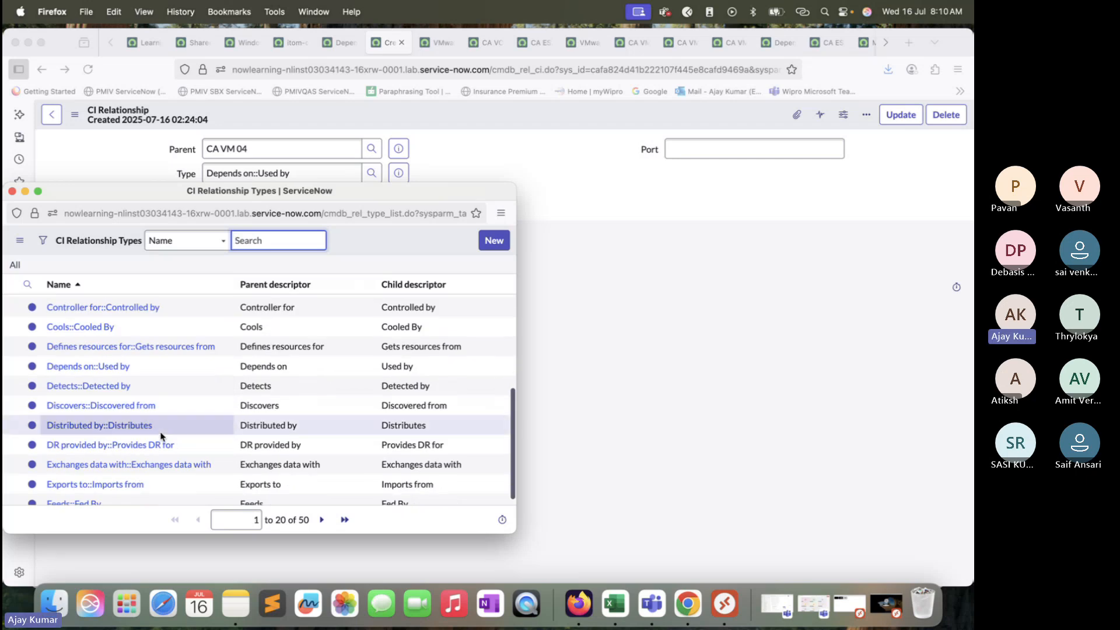
{"action": "scroll", "coordinate": [162, 437], "scroll_direction": "up", "scroll_amount": 1}
{"action": "left_click", "coordinate": [321, 520]}
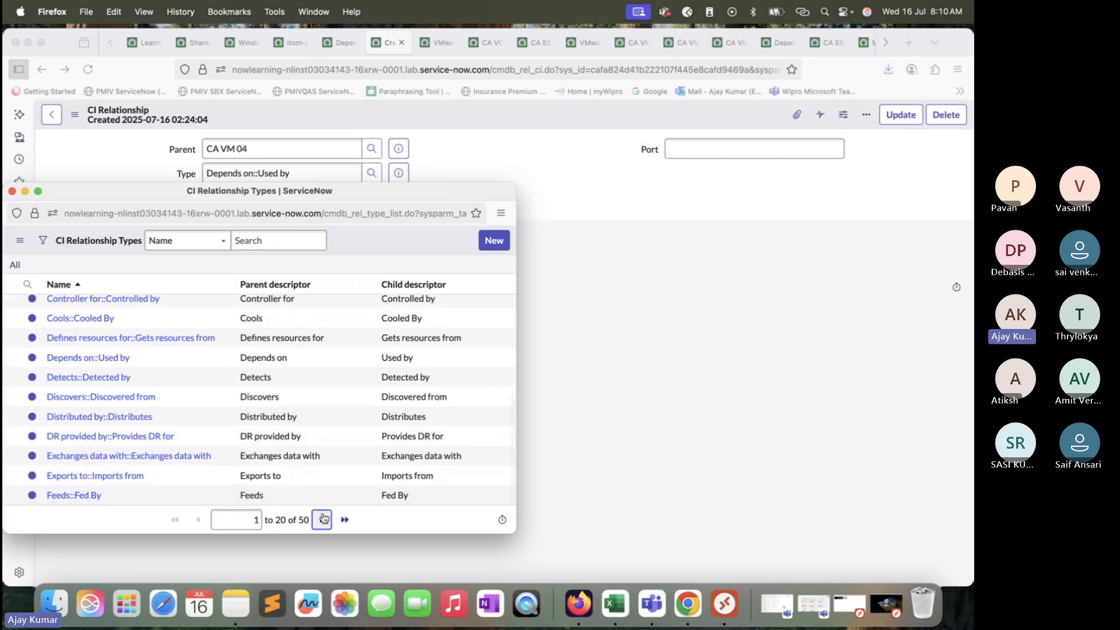
{"action": "scroll", "coordinate": [210, 419], "scroll_direction": "down", "scroll_amount": 5}
{"action": "scroll", "coordinate": [210, 419], "scroll_direction": "down", "scroll_amount": 1}
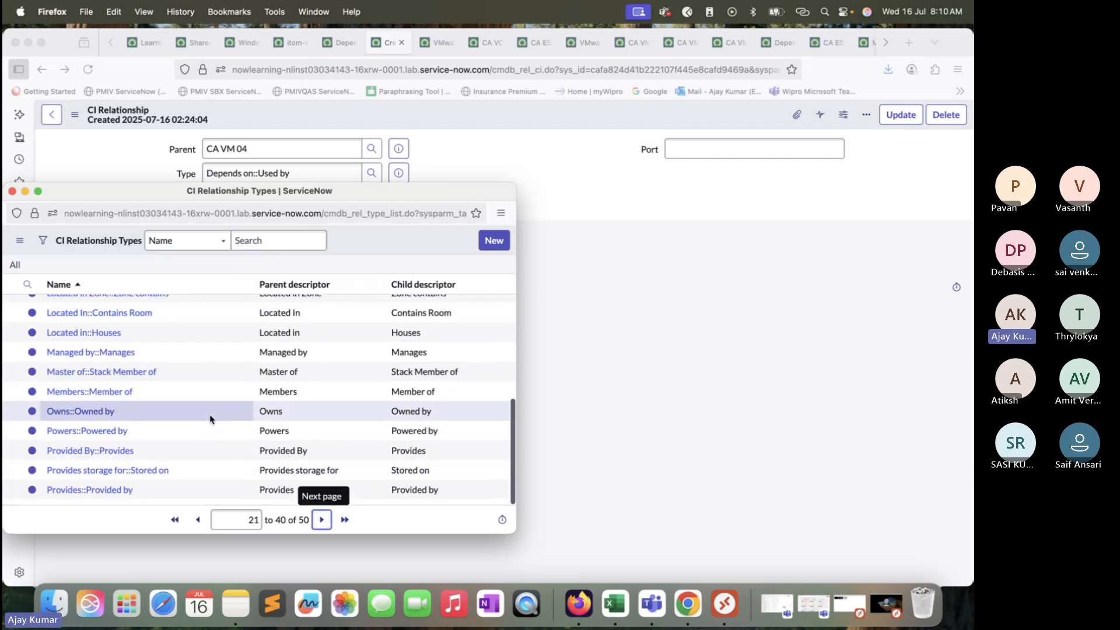
{"action": "scroll", "coordinate": [210, 419], "scroll_direction": "up", "scroll_amount": 3}
{"action": "scroll", "coordinate": [210, 419], "scroll_direction": "up", "scroll_amount": 3}
{"action": "left_click", "coordinate": [158, 307]}
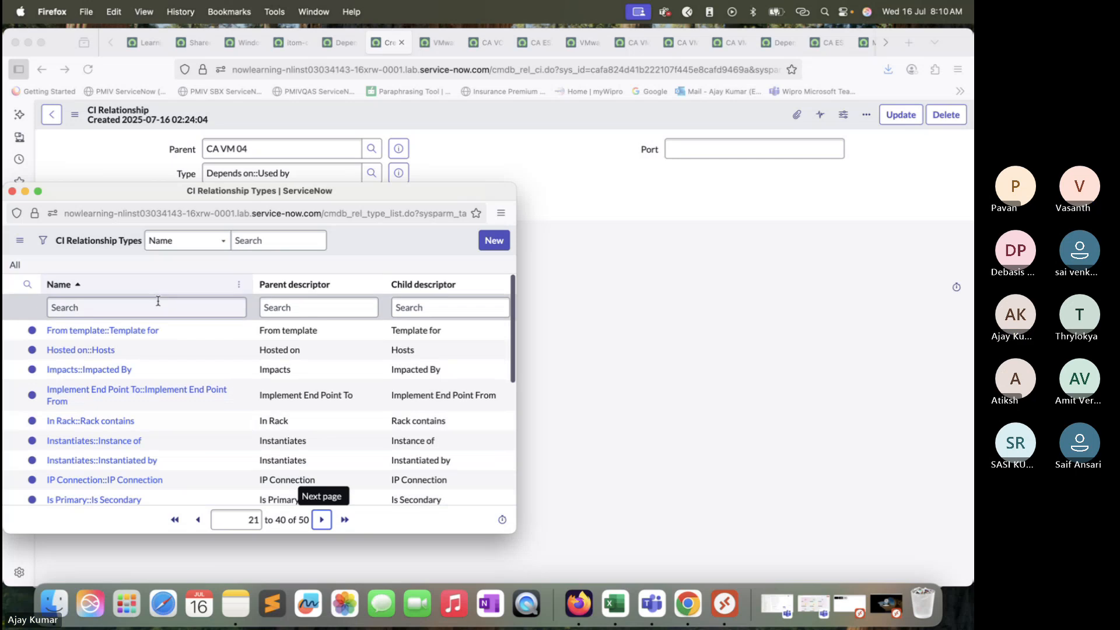
{"action": "type", "text": "*vir"}
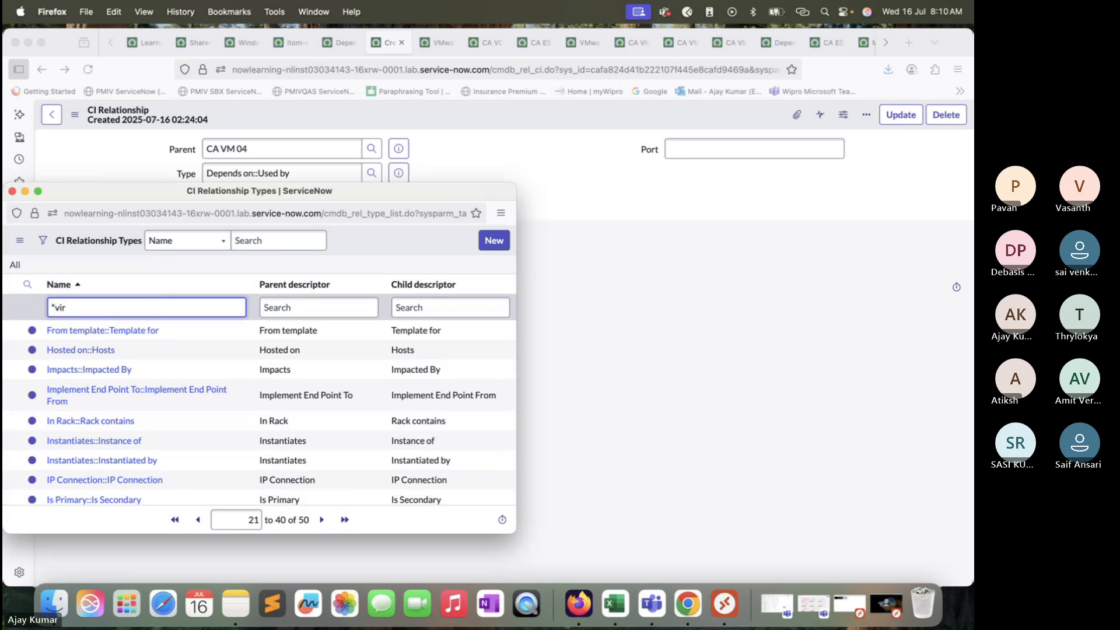
{"action": "key", "text": "Return"}
{"action": "left_click", "coordinate": [93, 330]}
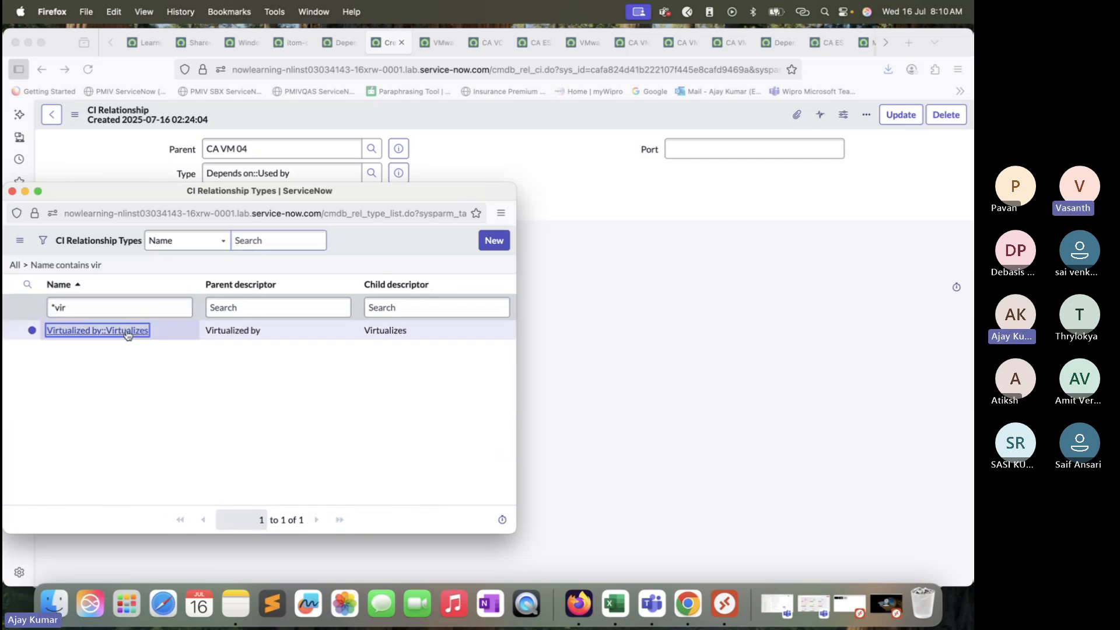
{"action": "right_click", "coordinate": [499, 112]}
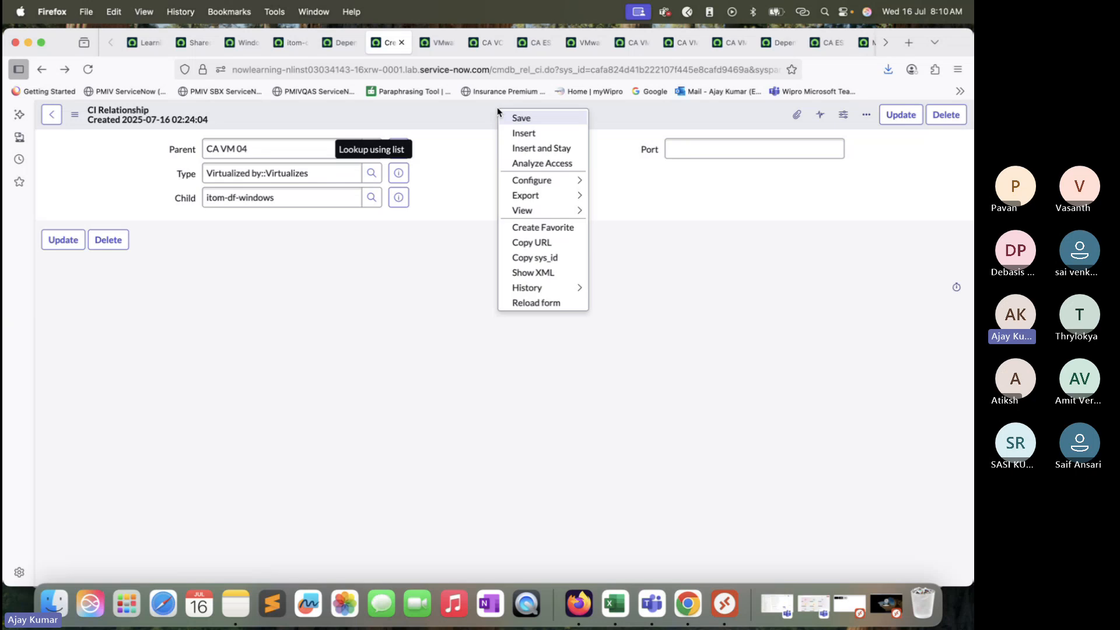
{"action": "left_click", "coordinate": [522, 115]}
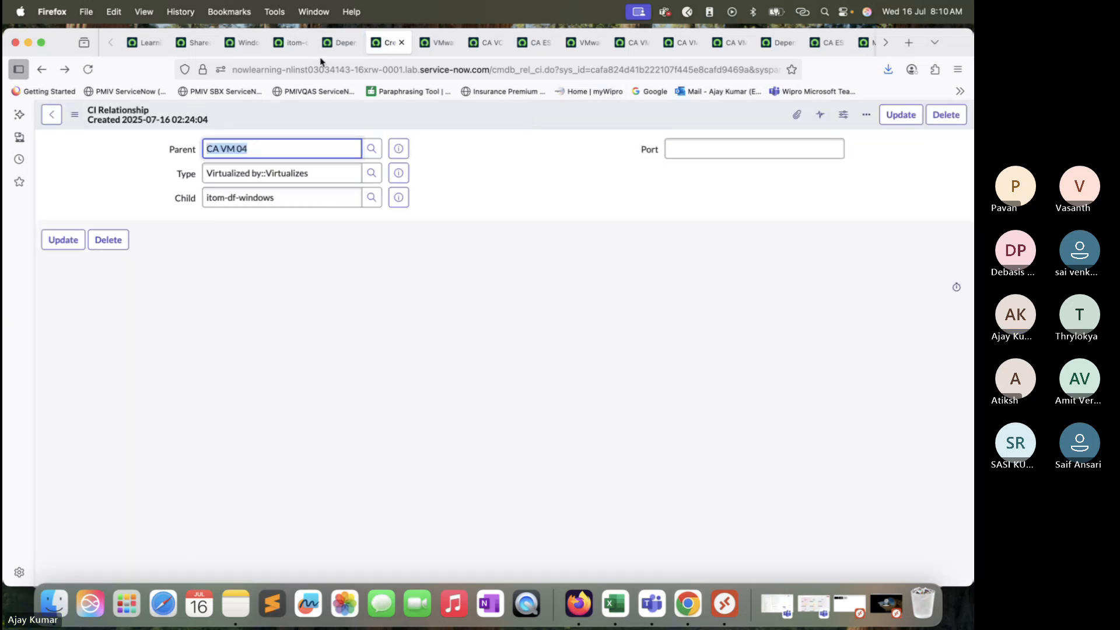
Step: Reload the itom-df-windows dependency map and examine the chain from CA VM 01 through CA VM 04 to the Windows server
{"action": "key", "text": "ctrl+shift+Tab"}
{"action": "left_click", "coordinate": [96, 69]}
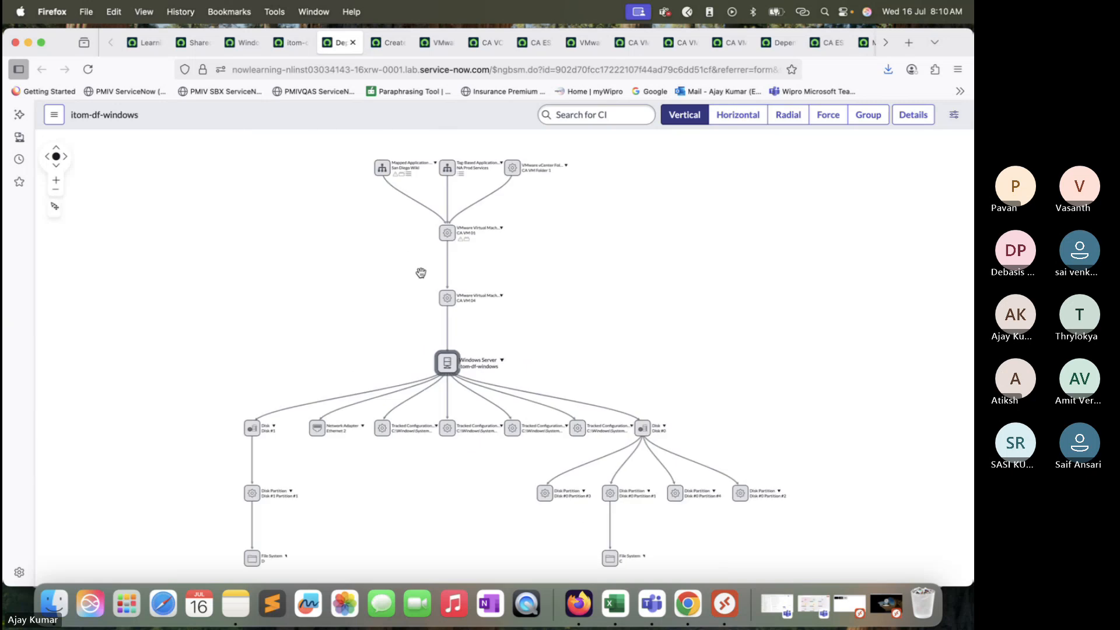
{"action": "left_click", "coordinate": [56, 179]}
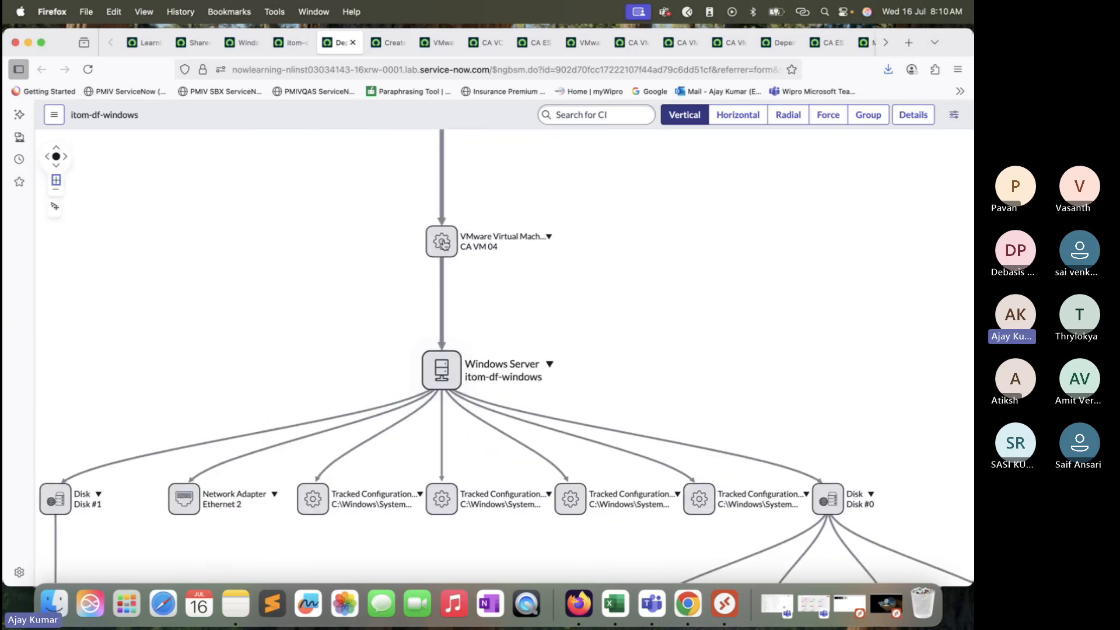
{"action": "left_click_drag", "start_coordinate": [400, 240], "coordinate": [401, 439]}
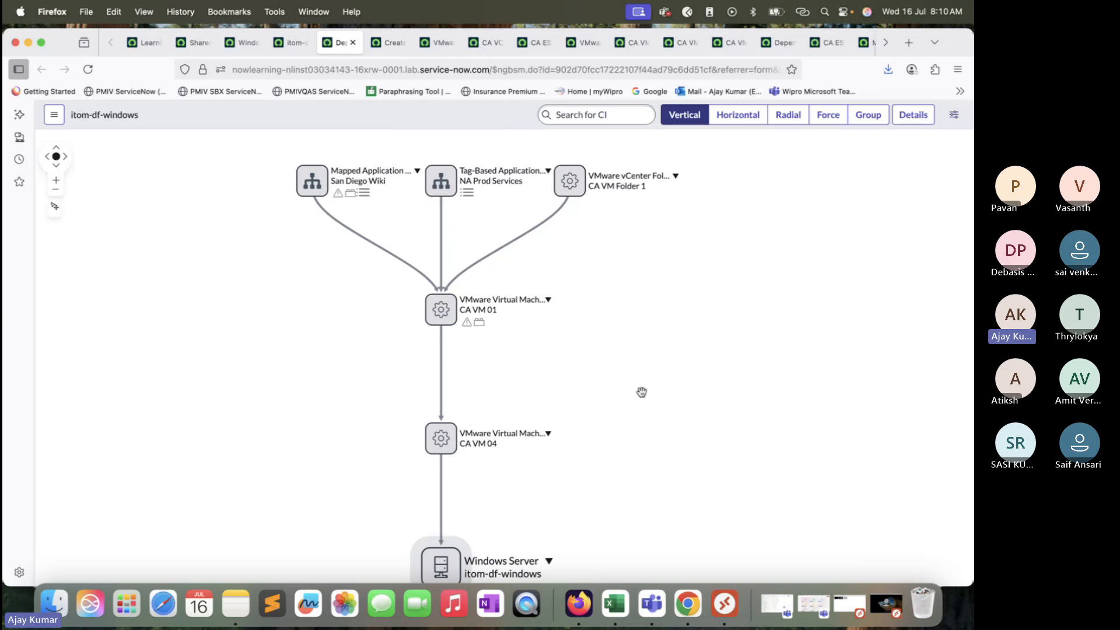
{"action": "left_click_drag", "start_coordinate": [601, 335], "coordinate": [624, 196]}
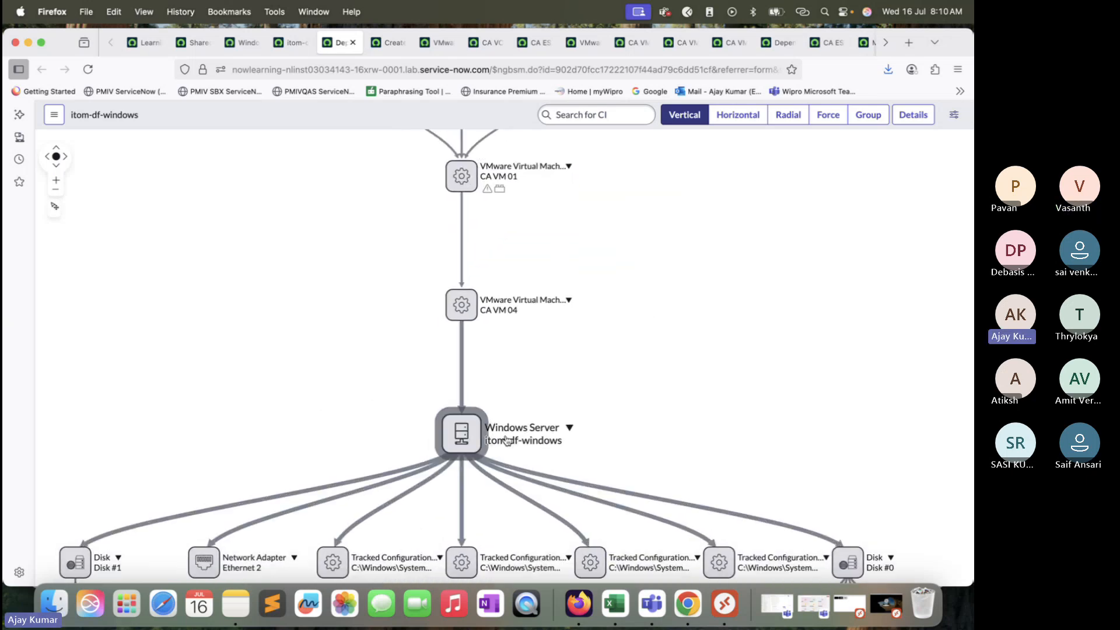
Step: Examine the itom-df-windows dependency map from its disks and partitions up through CA VM 04 and CA VM 01 to the items above them
{"action": "left_click_drag", "start_coordinate": [644, 335], "coordinate": [638, 150]}
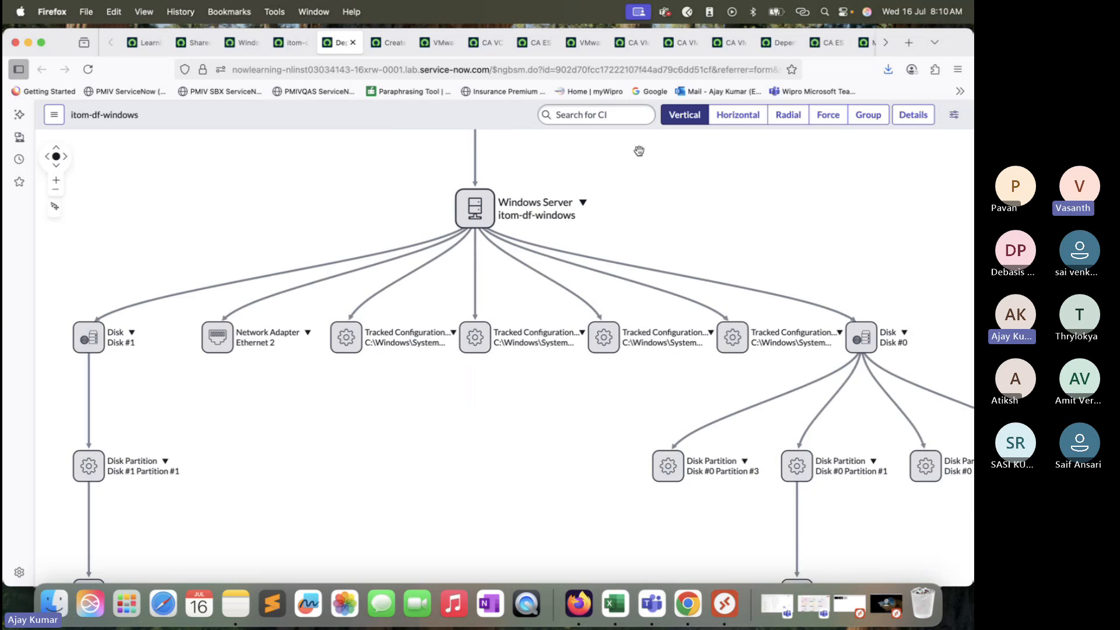
{"action": "left_click", "coordinate": [56, 192]}
{"action": "left_click_drag", "start_coordinate": [622, 315], "coordinate": [605, 435]}
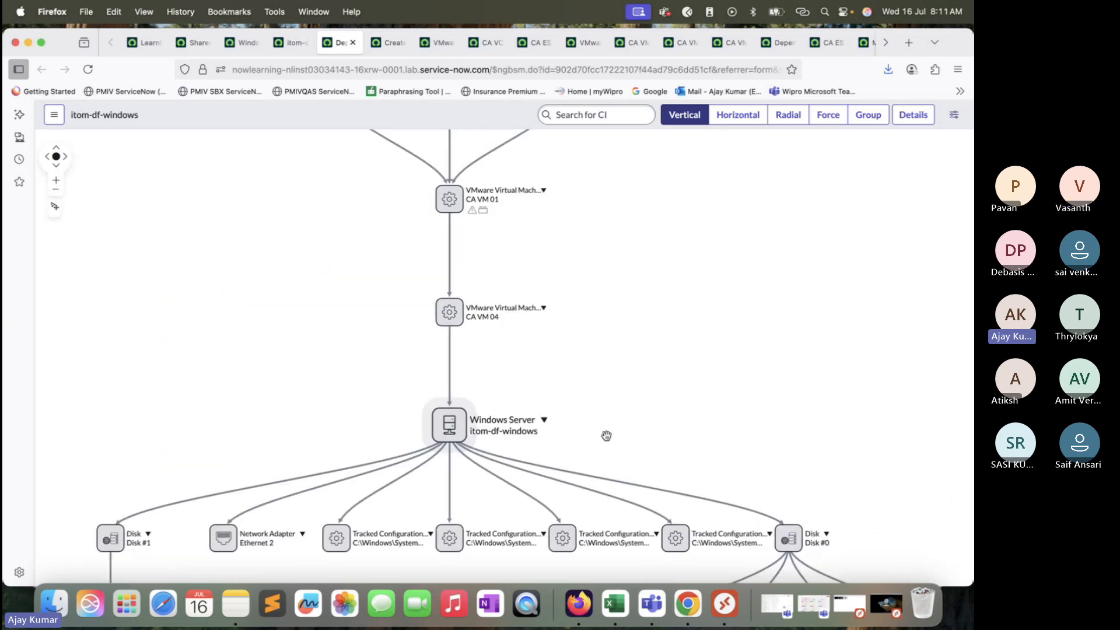
{"action": "left_click_drag", "start_coordinate": [611, 317], "coordinate": [633, 436]}
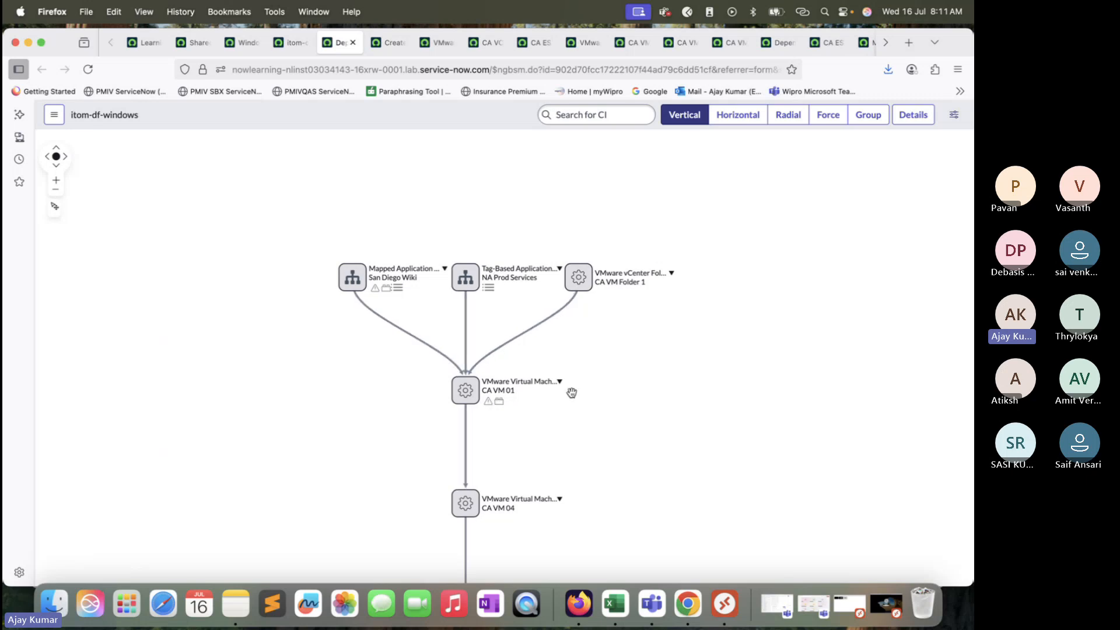
{"action": "left_click", "coordinate": [56, 182]}
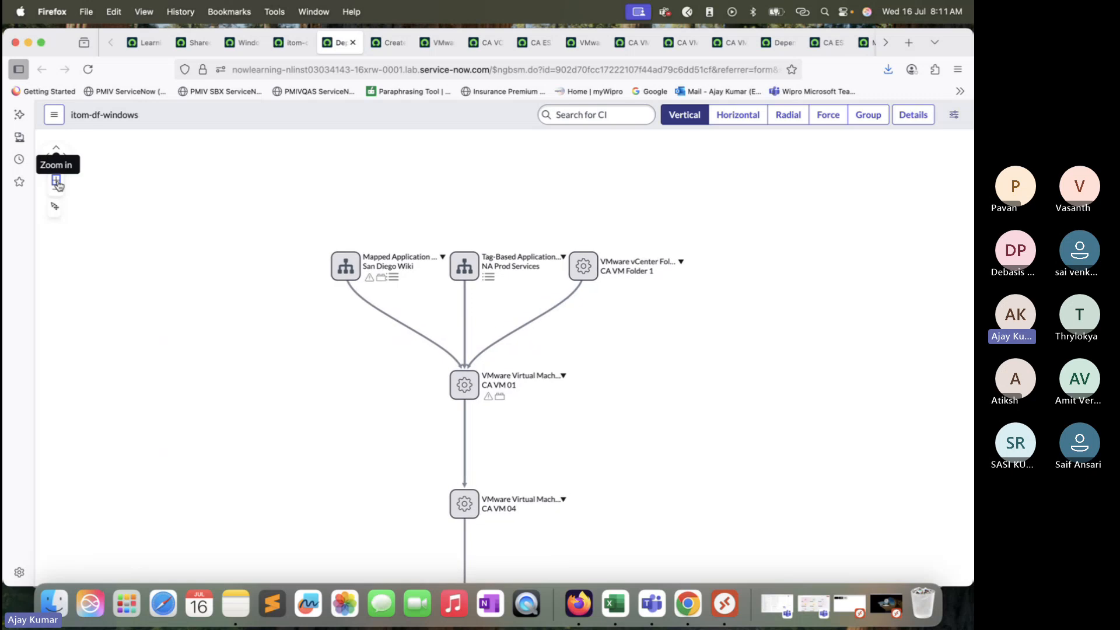
{"action": "left_click_drag", "start_coordinate": [581, 356], "coordinate": [500, 275]}
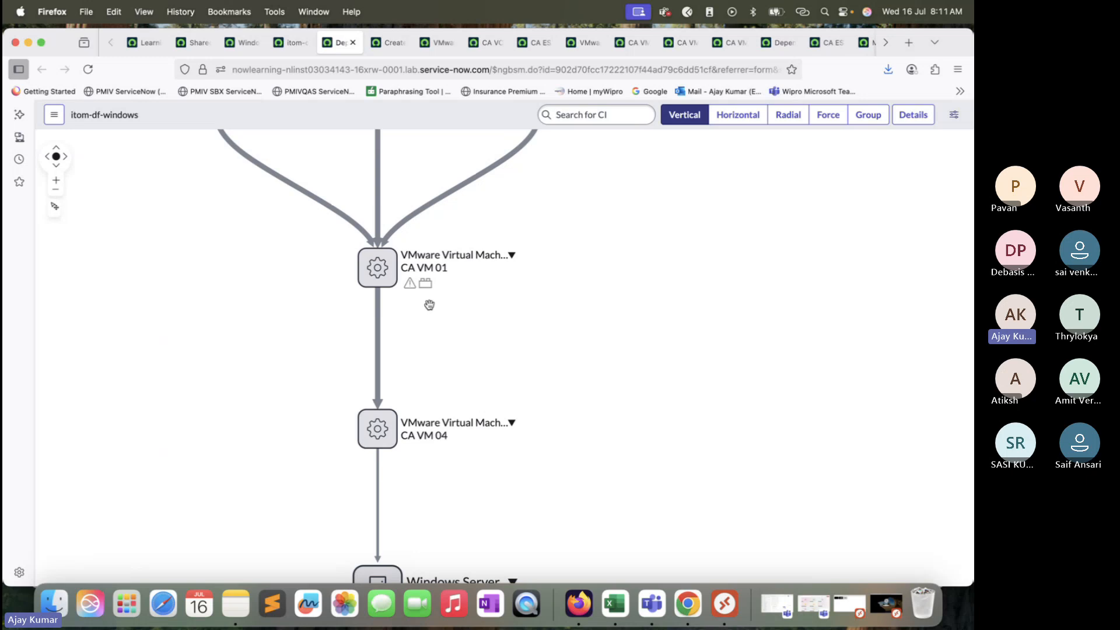
{"action": "mouse_move", "coordinate": [429, 285]}
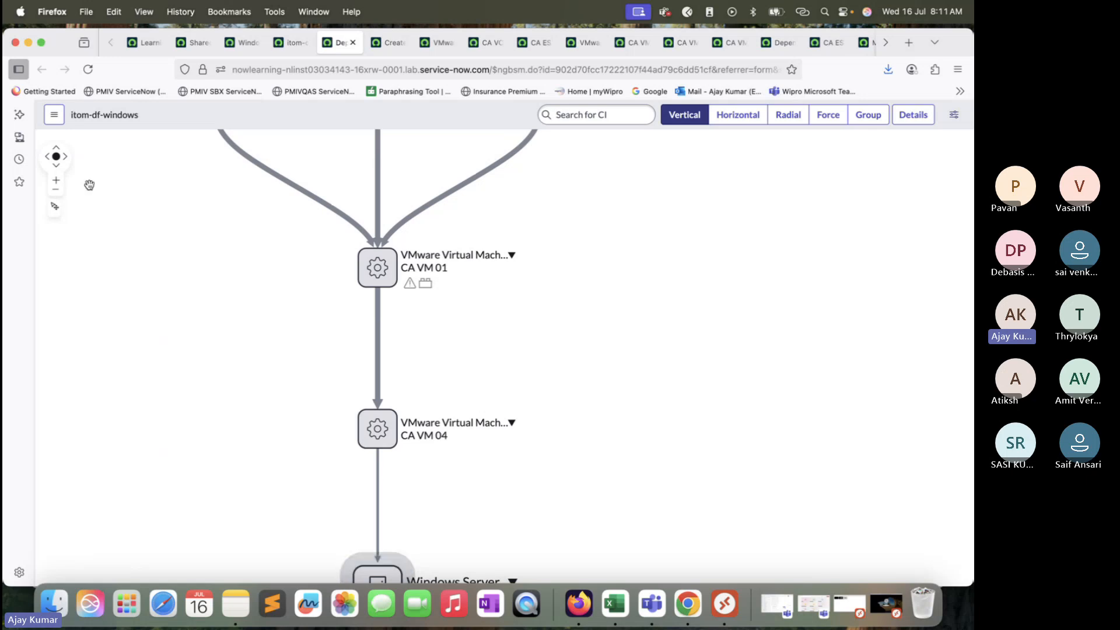
Step: View the entire itom-df-windows dependency map and examine the full hierarchy from the application services down to the disk partitions and file systems
{"action": "left_click", "coordinate": [58, 193]}
{"action": "left_click", "coordinate": [57, 193]}
{"action": "left_click", "coordinate": [58, 192]}
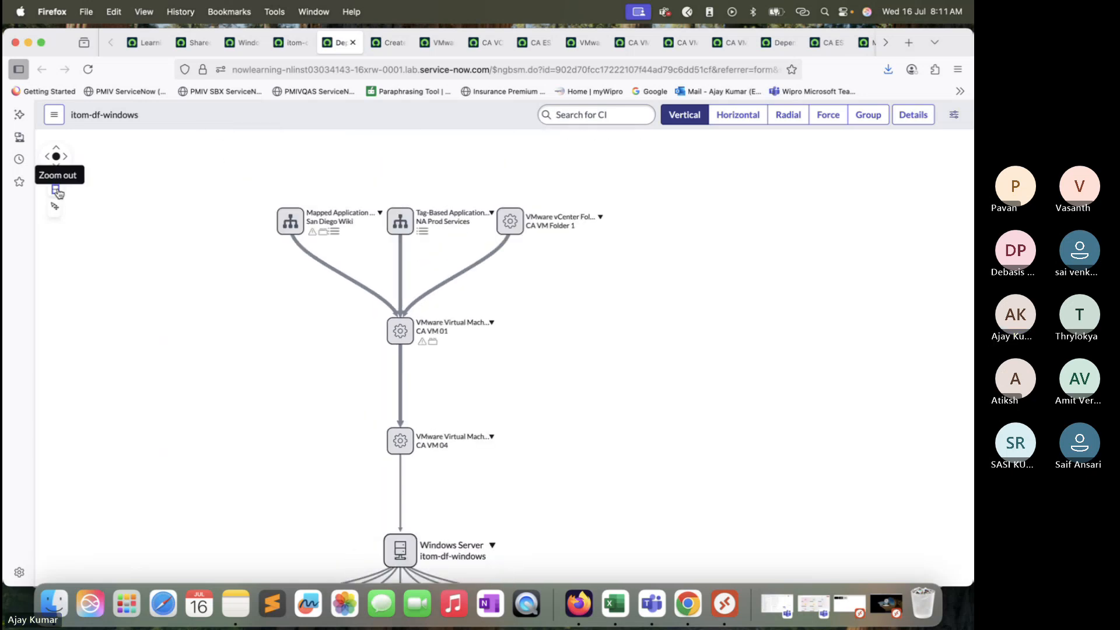
{"action": "left_click", "coordinate": [58, 192]}
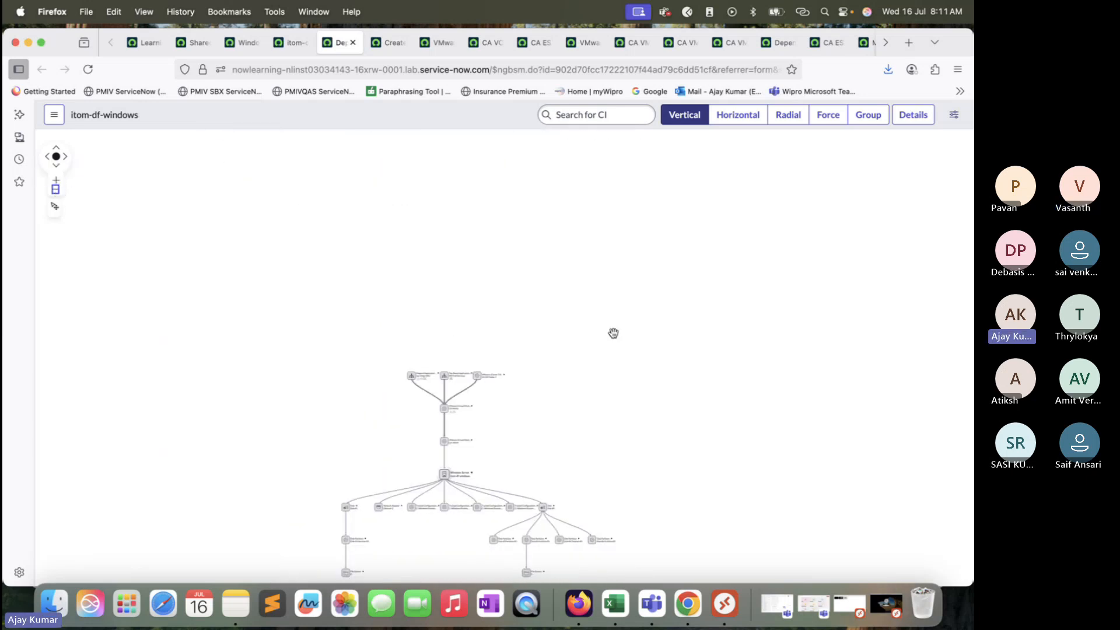
{"action": "left_click_drag", "start_coordinate": [613, 331], "coordinate": [633, 195]}
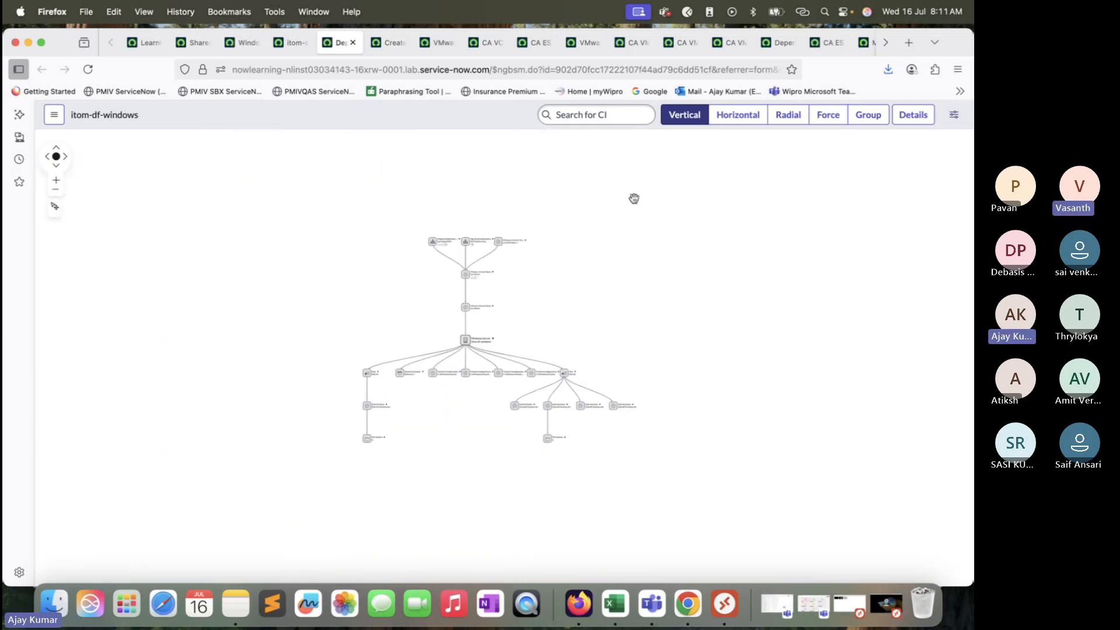
{"action": "left_click", "coordinate": [56, 180]}
{"action": "left_click", "coordinate": [56, 181]}
{"action": "left_click", "coordinate": [56, 181]}
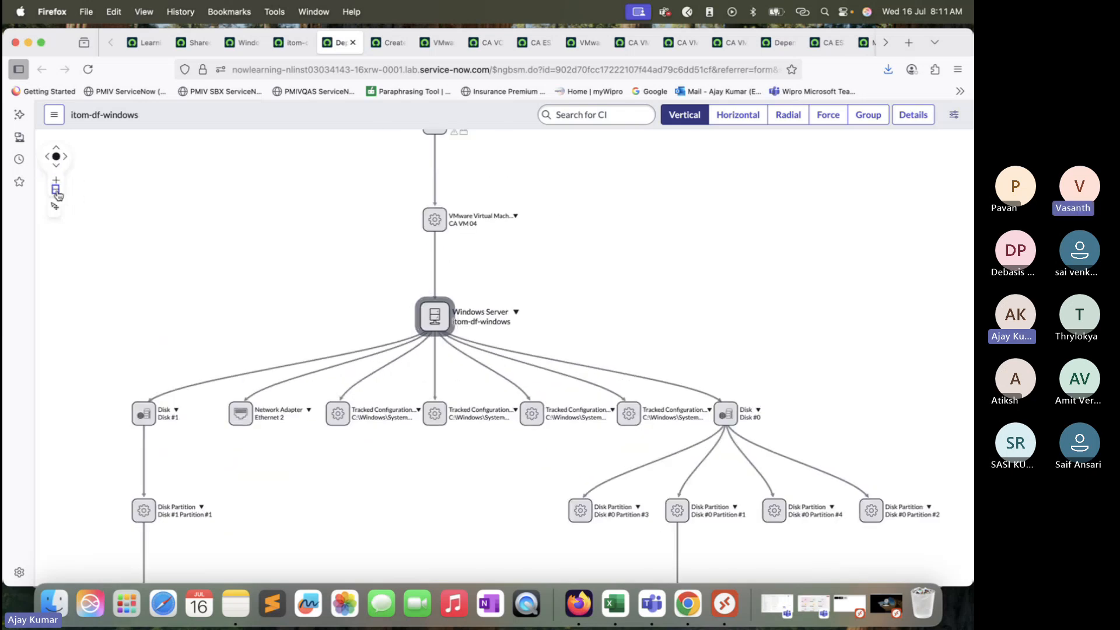
{"action": "left_click", "coordinate": [56, 189]}
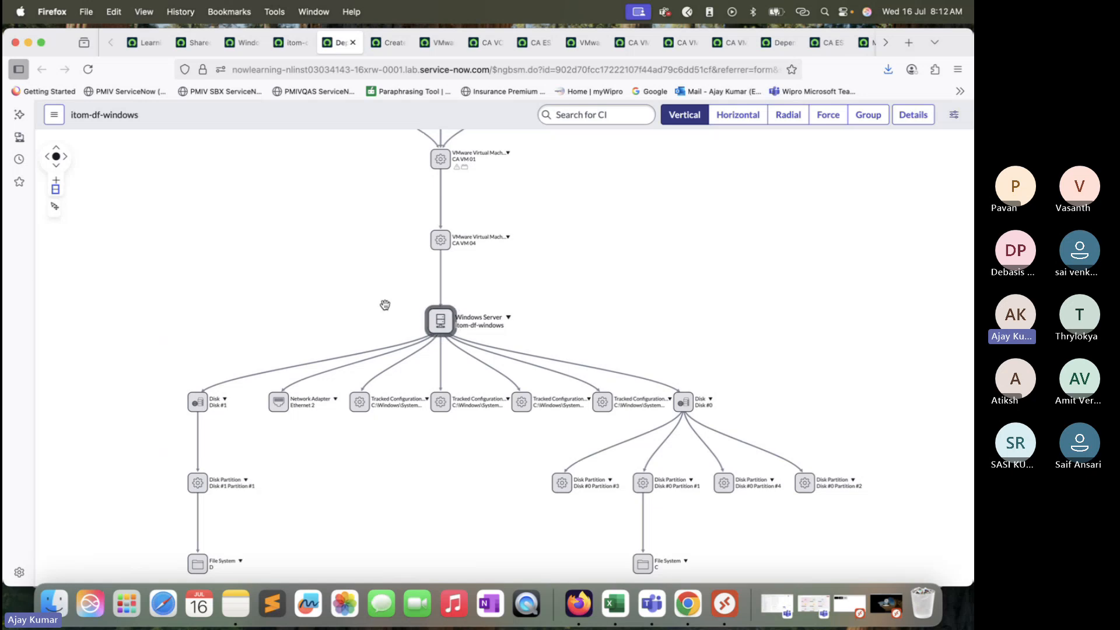
{"action": "left_click_drag", "start_coordinate": [566, 274], "coordinate": [550, 335]}
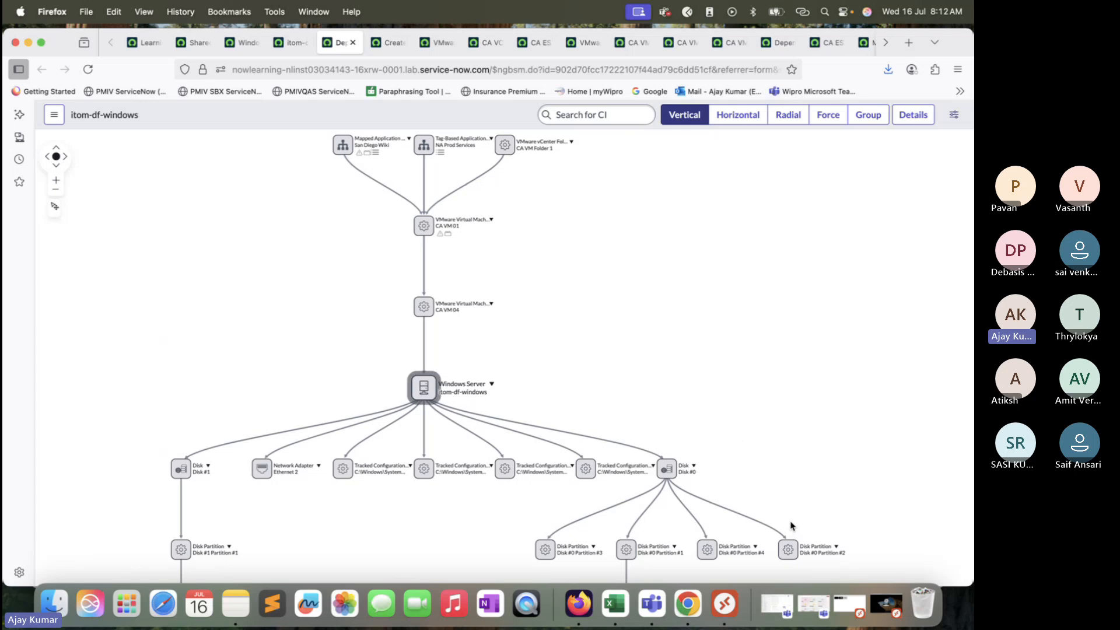
Step: Switch to the ITOM Training Batch 5 meeting in Microsoft Teams and stop sharing the screen
{"action": "left_click", "coordinate": [814, 605]}
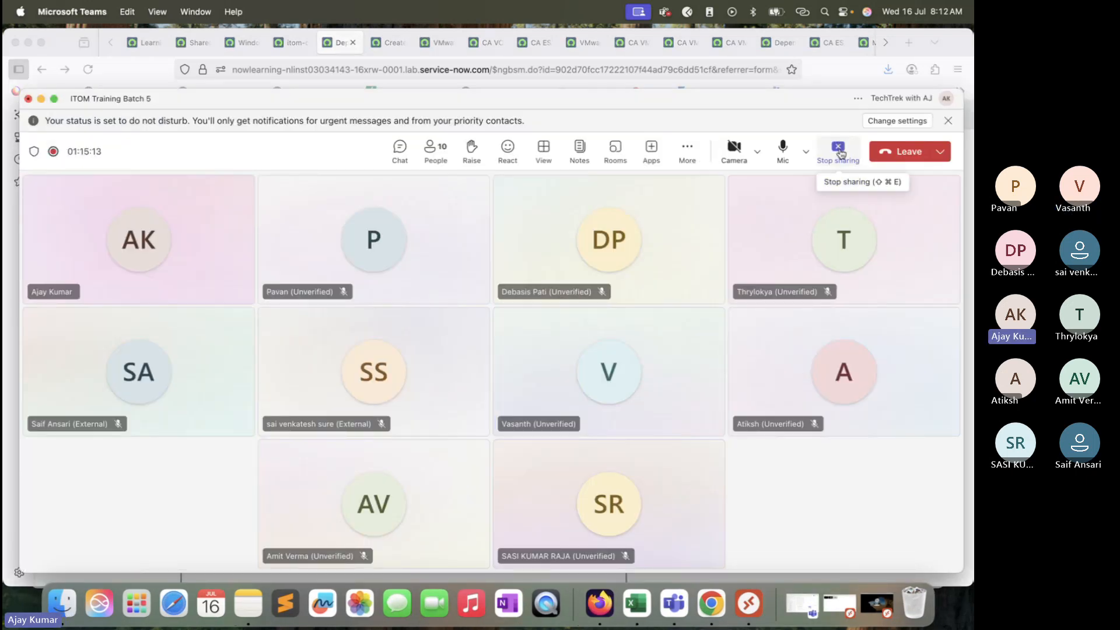
{"action": "left_click", "coordinate": [838, 150]}
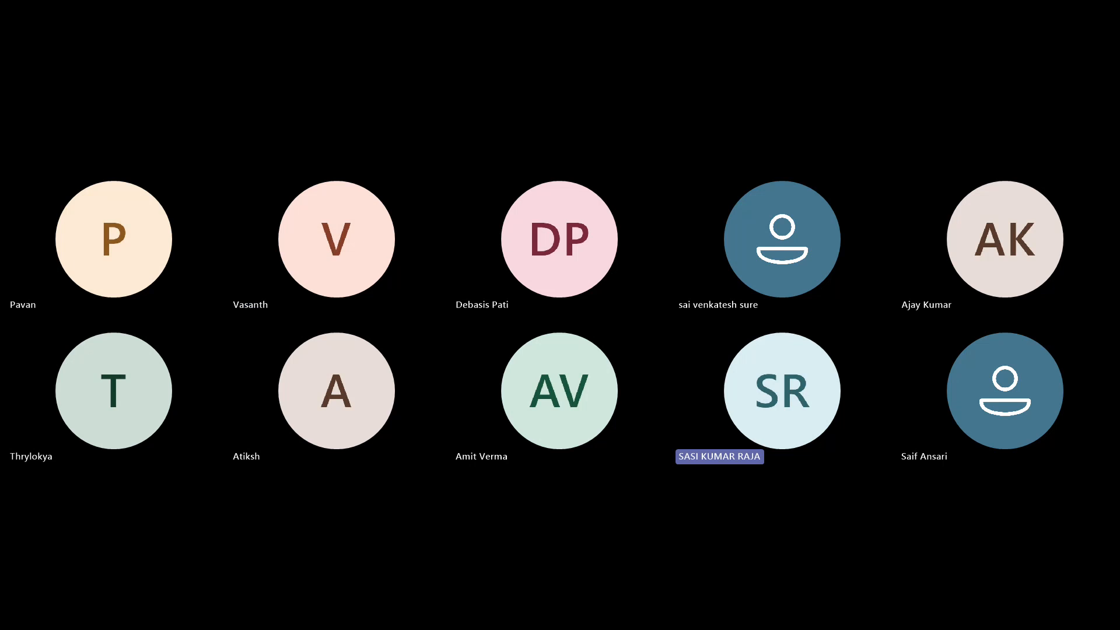